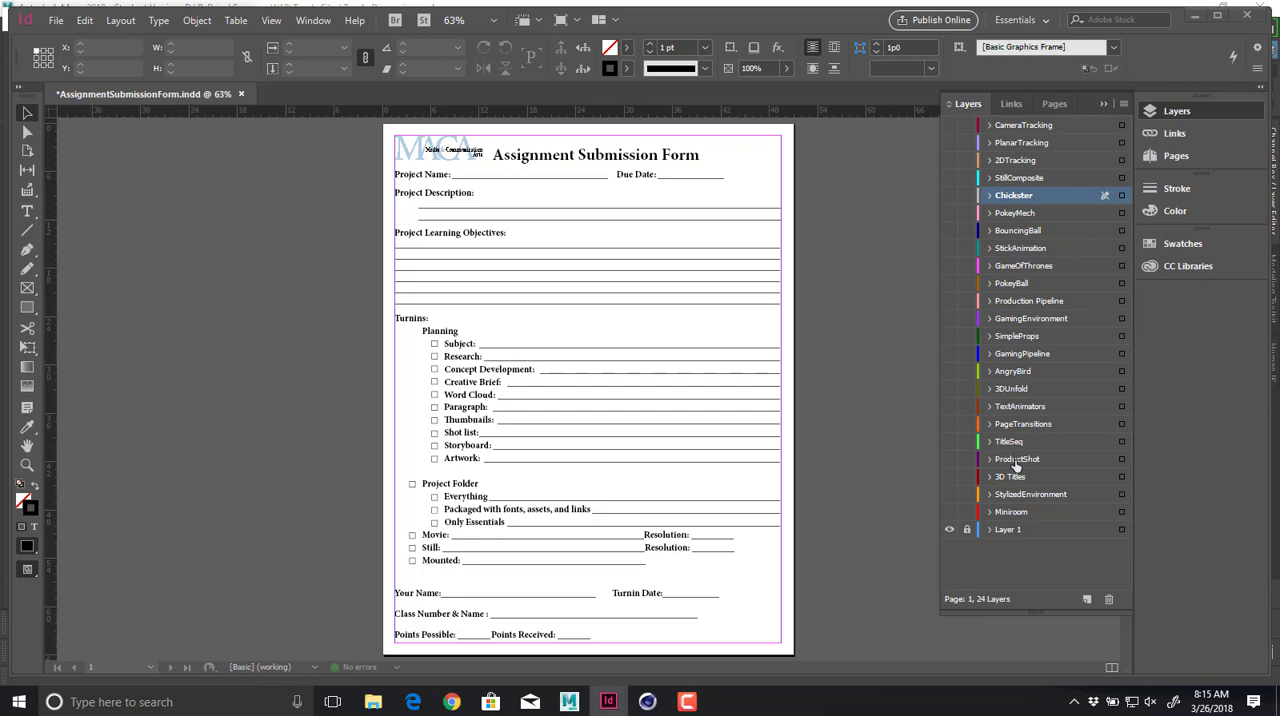
Create a new layer directly above the ProductShot layer and name it Drone.
{"action": "left_click", "coordinate": [1086, 601]}
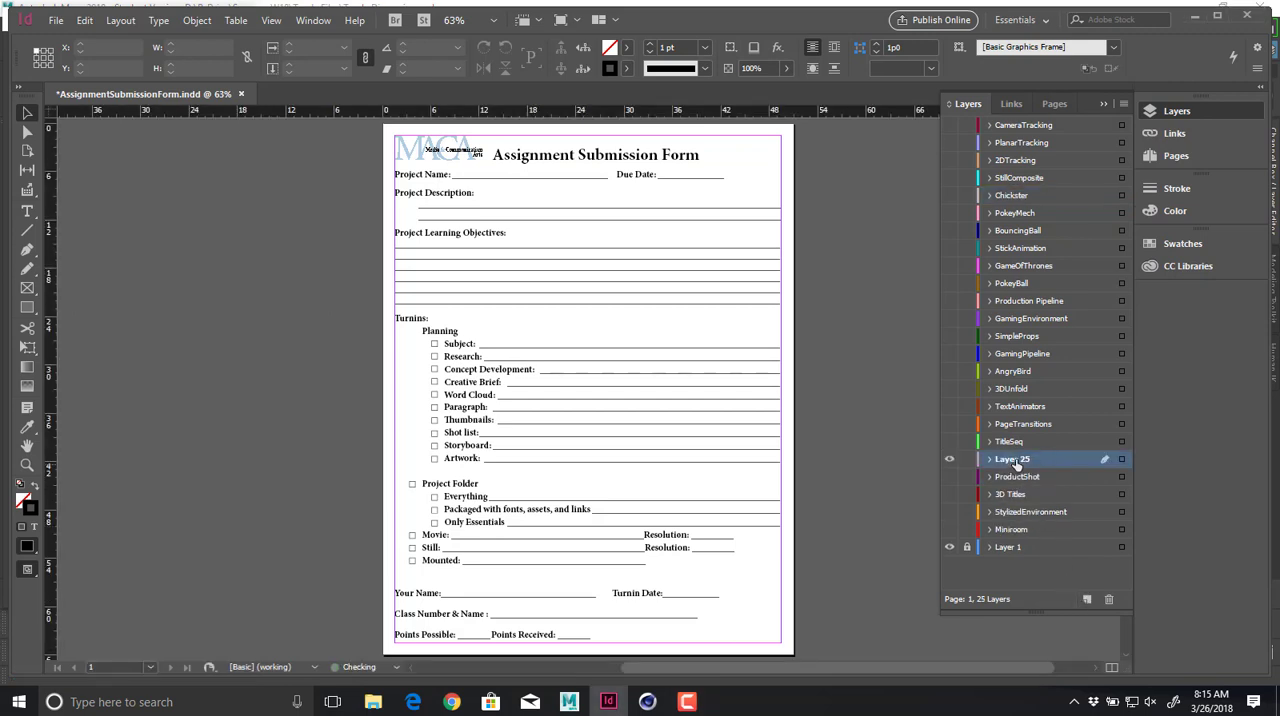
{"action": "double_click", "coordinate": [1016, 462]}
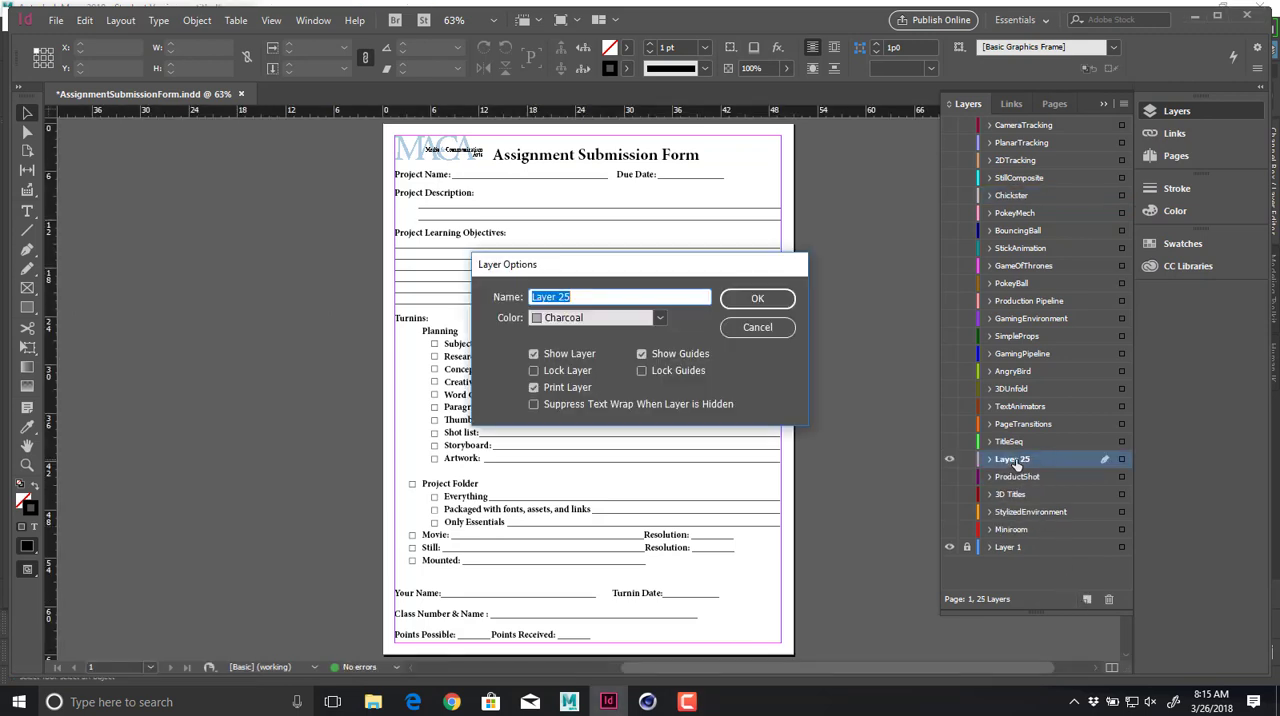
{"action": "type", "text": "Drone"}
{"action": "key", "text": "Return"}
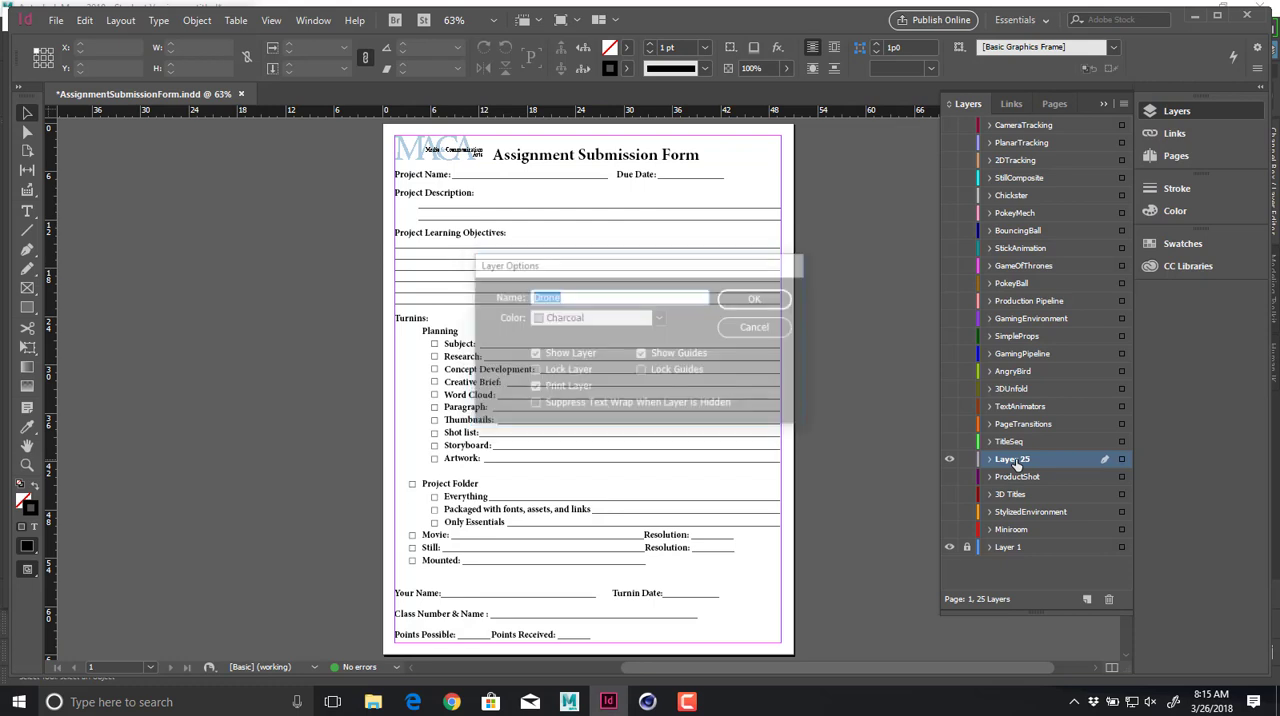
Add a text frame reading "Drone" on the Project Name line and shift it down closer to the line.
{"action": "left_click_drag", "start_coordinate": [696, 213], "coordinate": [846, 357], "text": "ctrl"}
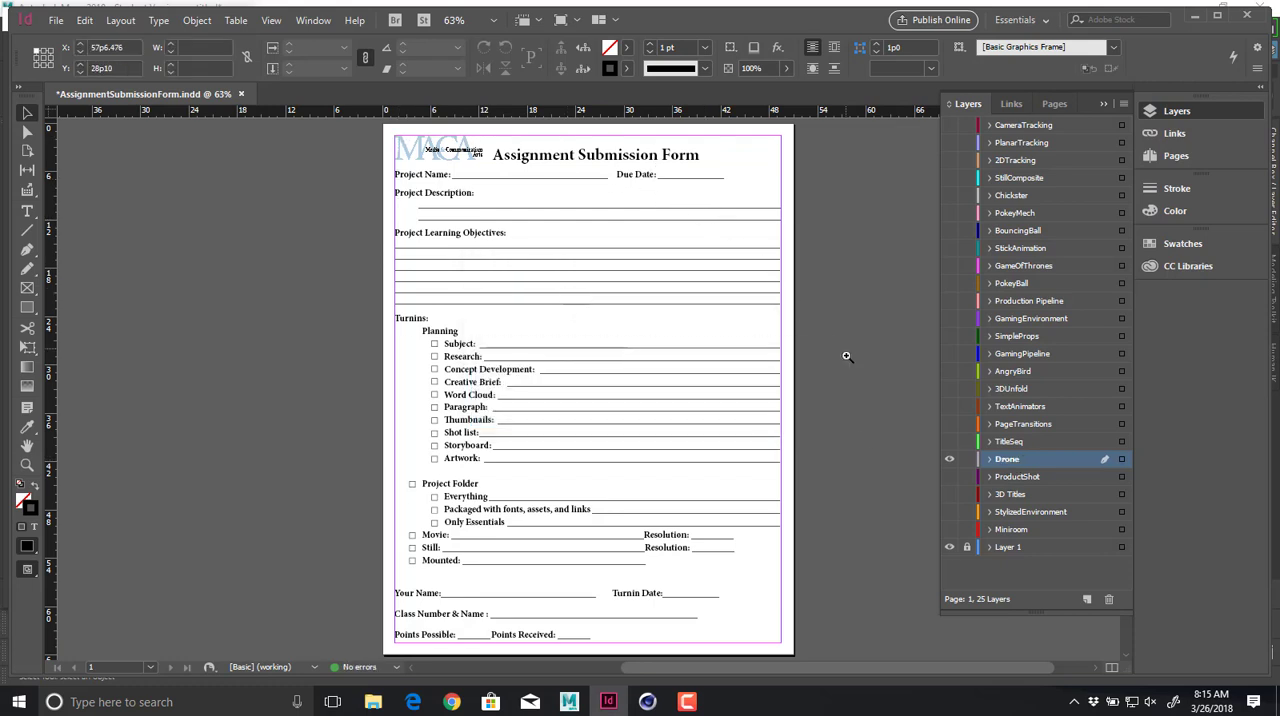
{"action": "key", "text": "t"}
{"action": "mouse_move", "coordinate": [307, 208]}
{"action": "left_mouse_down"}
{"action": "mouse_move", "coordinate": [506, 240]}
{"action": "mouse_move", "coordinate": [521, 222]}
{"action": "left_mouse_up"}
{"action": "key", "text": "r"}
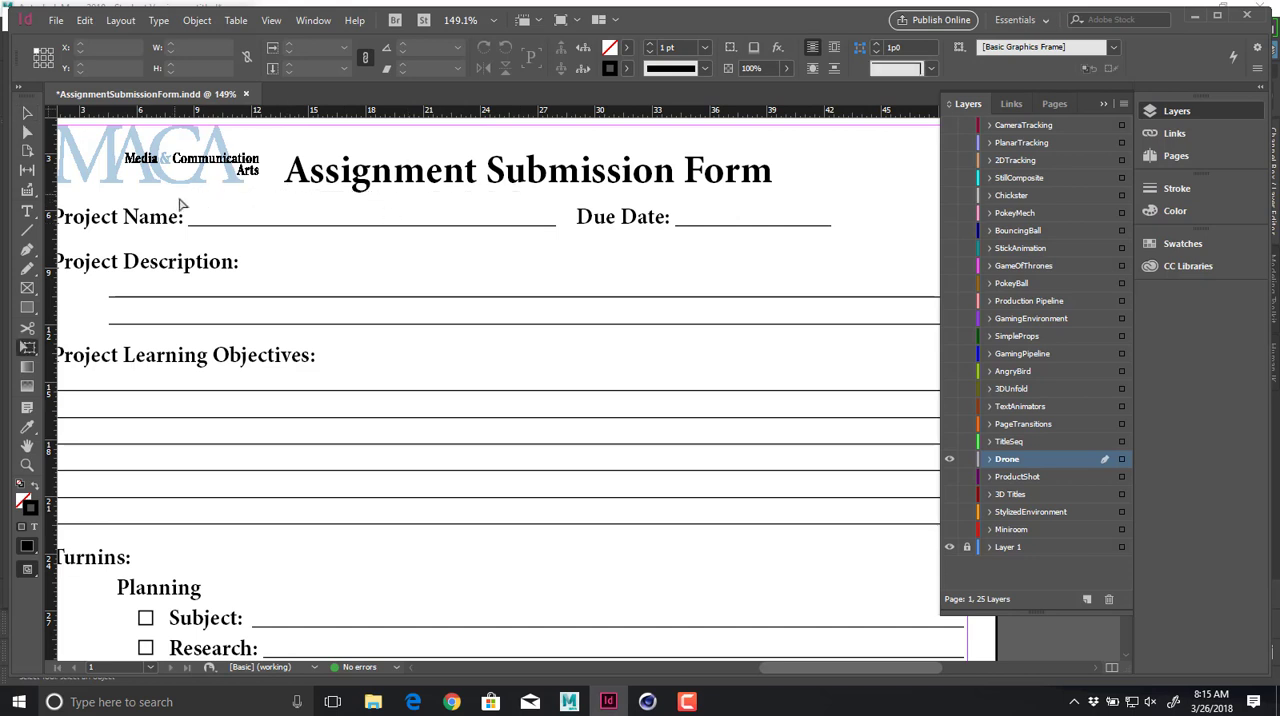
{"action": "key", "text": "t"}
{"action": "mouse_move", "coordinate": [223, 214]}
{"action": "left_mouse_down"}
{"action": "mouse_move", "coordinate": [523, 246]}
{"action": "mouse_move", "coordinate": [562, 224]}
{"action": "left_mouse_up"}
{"action": "type", "text": "Drone"}
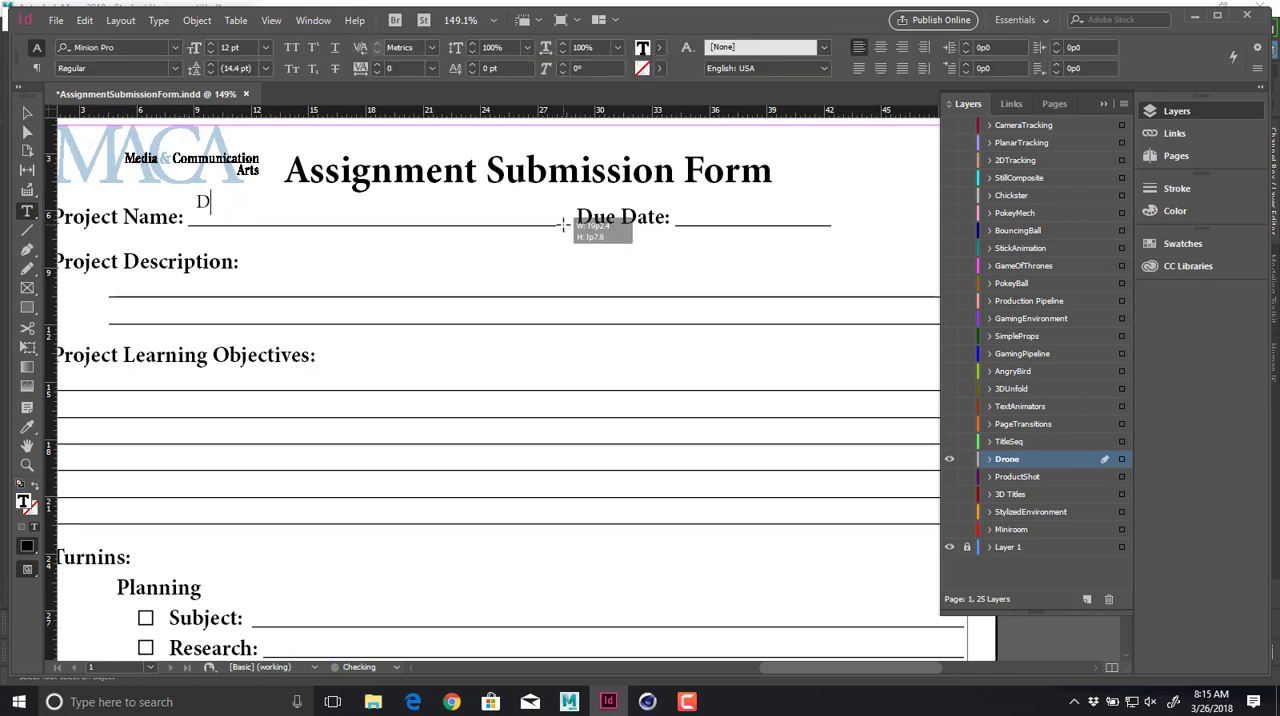
{"action": "left_click", "coordinate": [222, 216], "text": "ctrl"}
{"action": "left_click_drag", "start_coordinate": [222, 216], "coordinate": [227, 222], "text": "ctrl"}
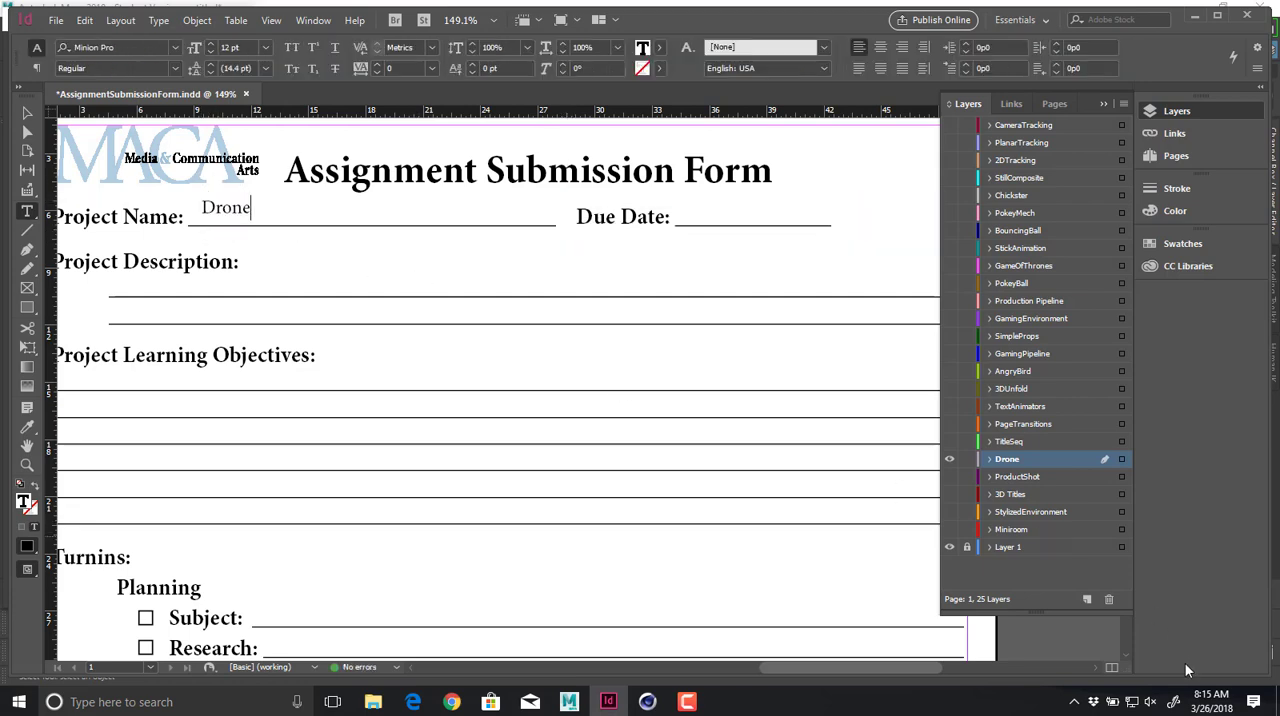
Check the April 2018 calendar and add the text "April 30, 2018" on the Due Date line.
{"action": "left_click", "coordinate": [1218, 702]}
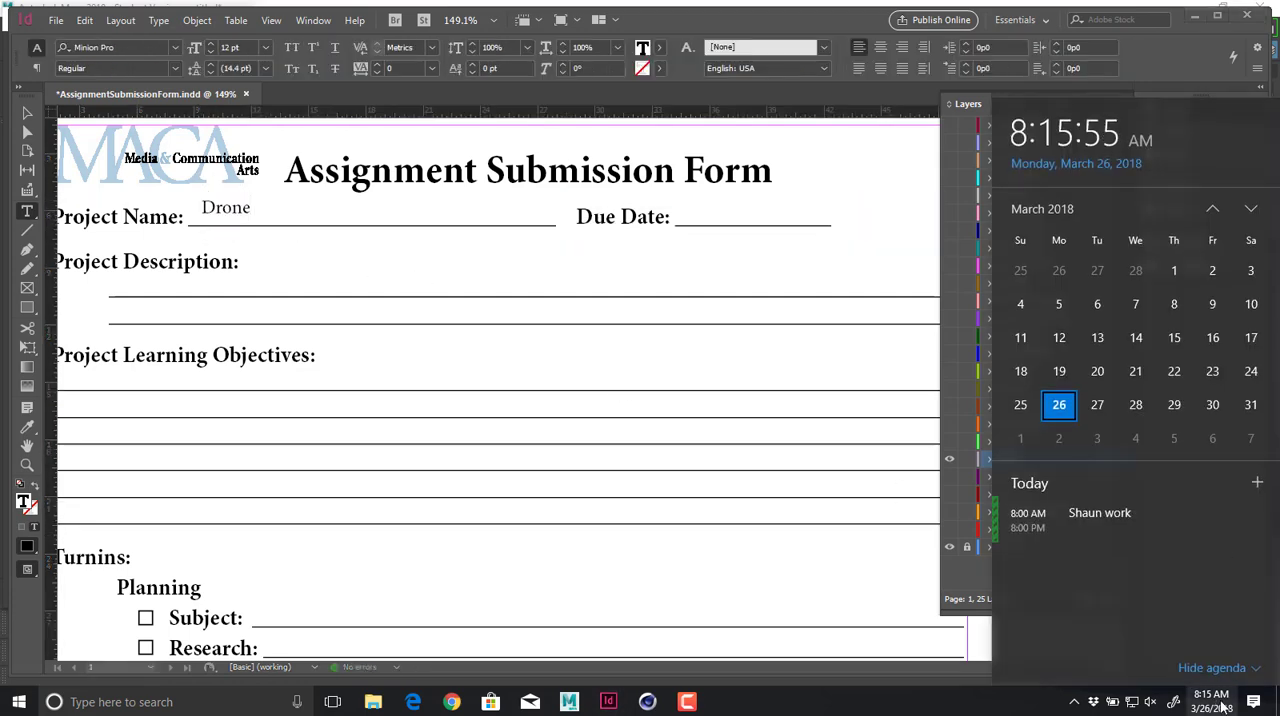
{"action": "left_click", "coordinate": [1250, 208]}
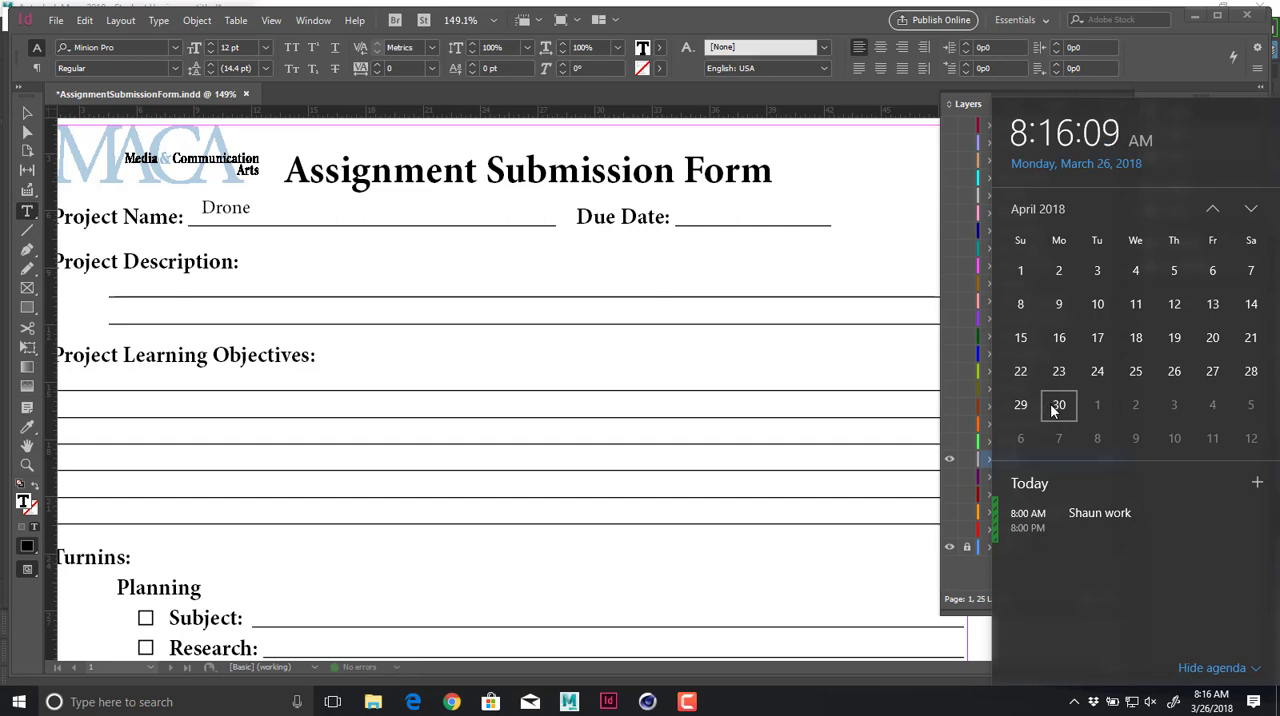
{"action": "left_click_drag", "start_coordinate": [682, 196], "coordinate": [837, 225]}
{"action": "type", "text": "April "}
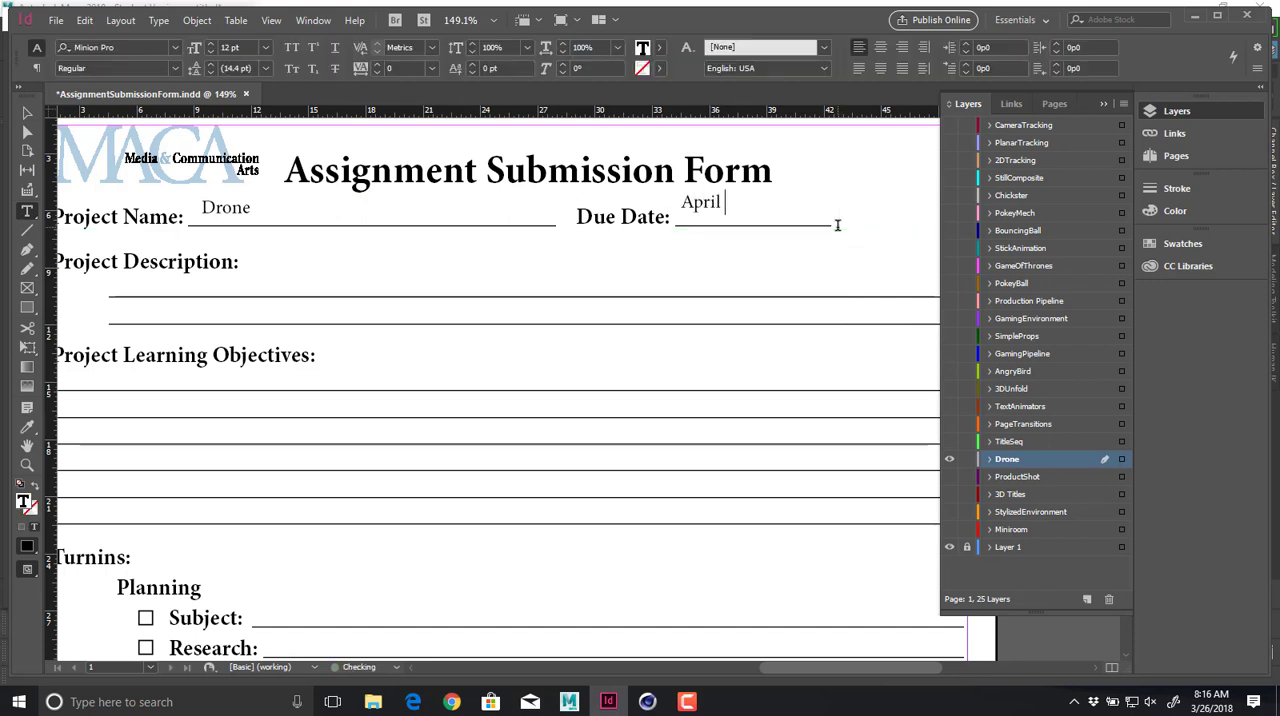
{"action": "type", "text": "30, 2018"}
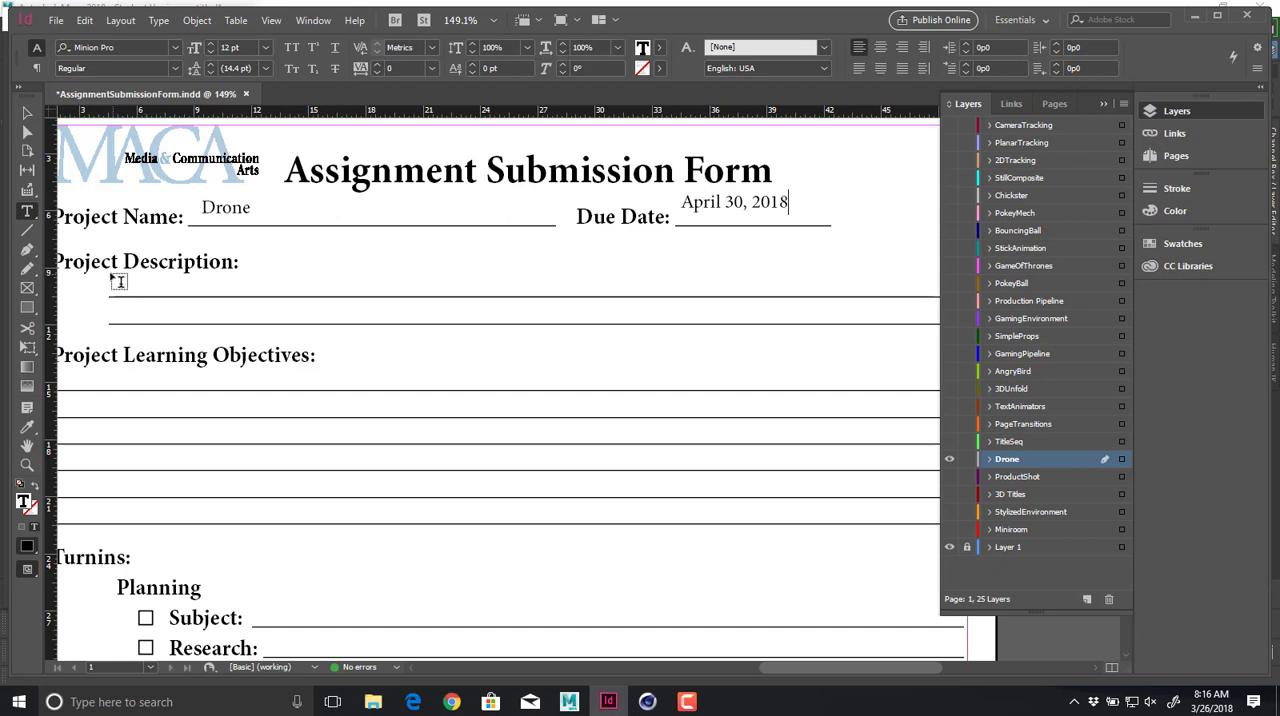
Add a text frame on the first Project Description line reading "More advanced hard surface modeling.".
{"action": "left_click_drag", "start_coordinate": [110, 273], "coordinate": [676, 296]}
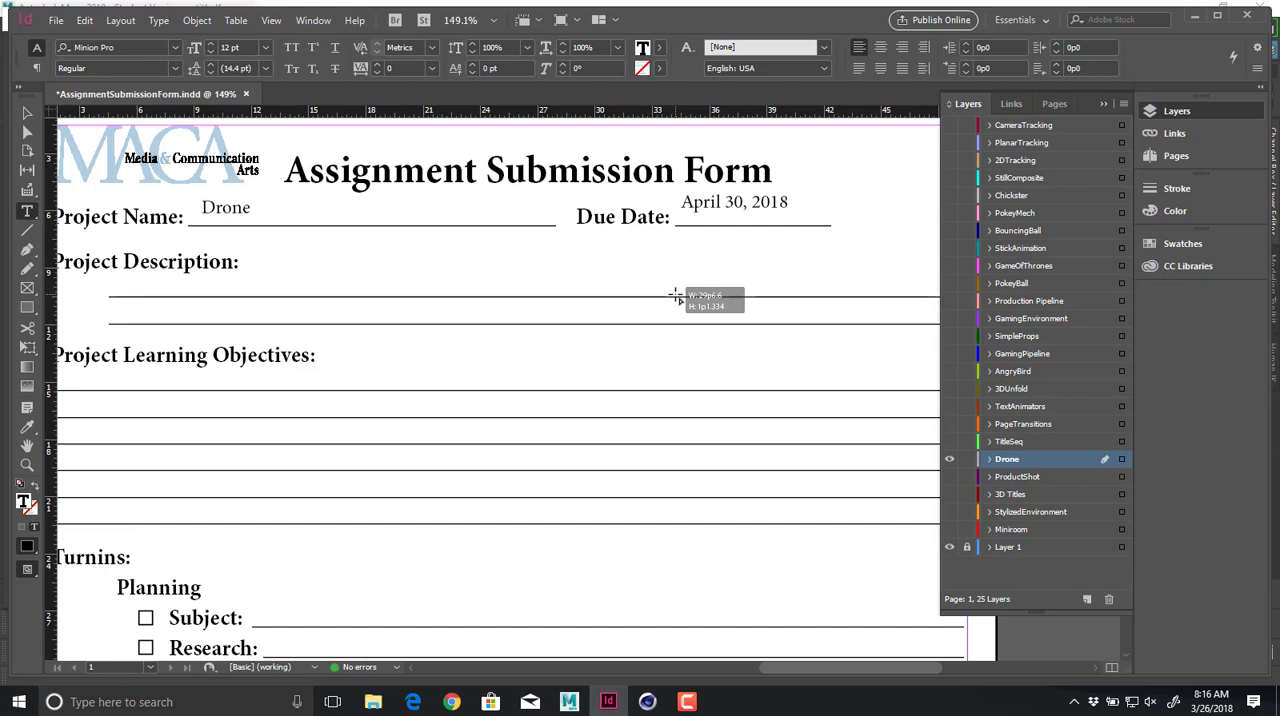
{"action": "type", "text": "Hard"}
{"action": "key", "text": "BackSpace"}
{"action": "key", "text": "BackSpace"}
{"action": "key", "text": "BackSpace"}
{"action": "key", "text": "BackSpace"}
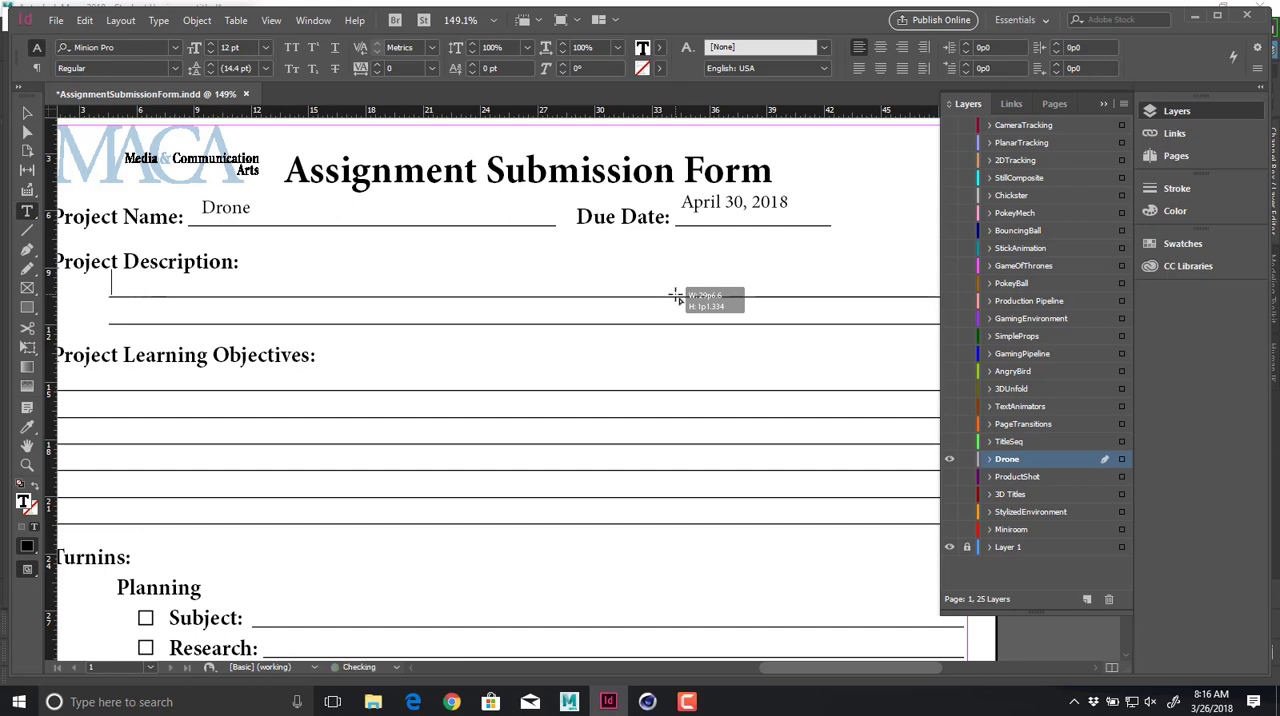
{"action": "type", "text": "More advanced ha"}
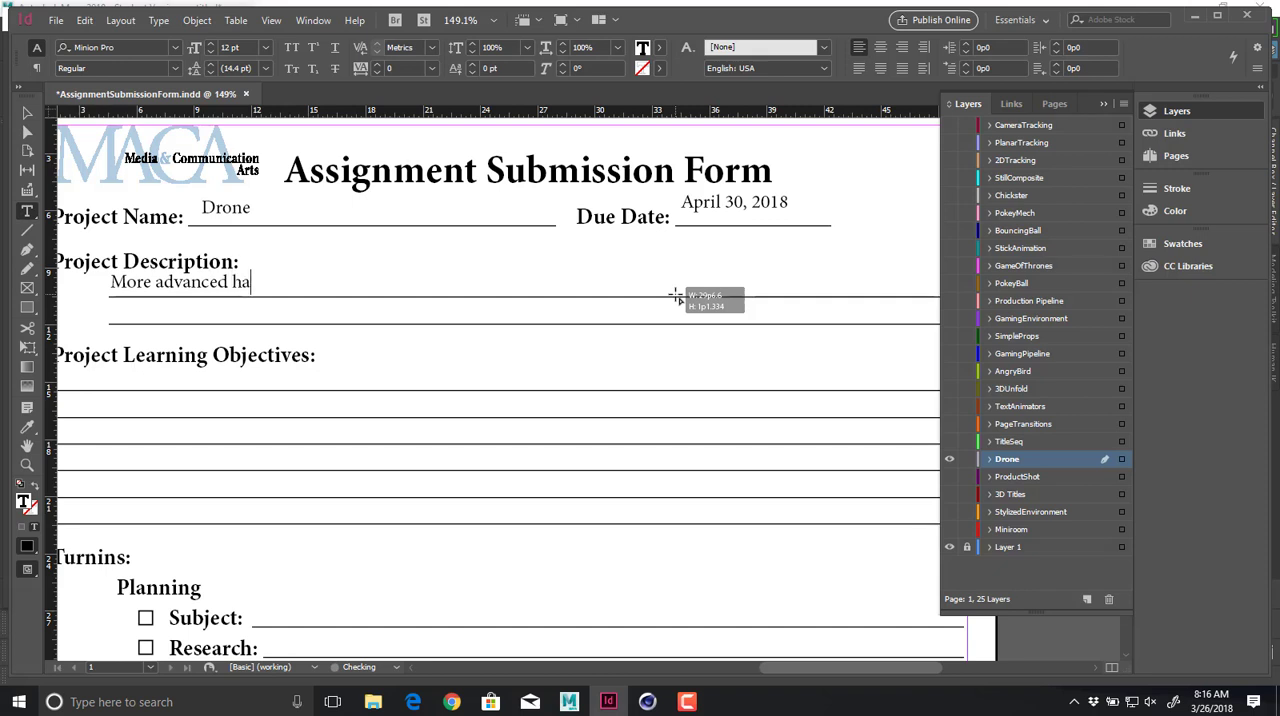
{"action": "type", "text": "rd surface modeling"}
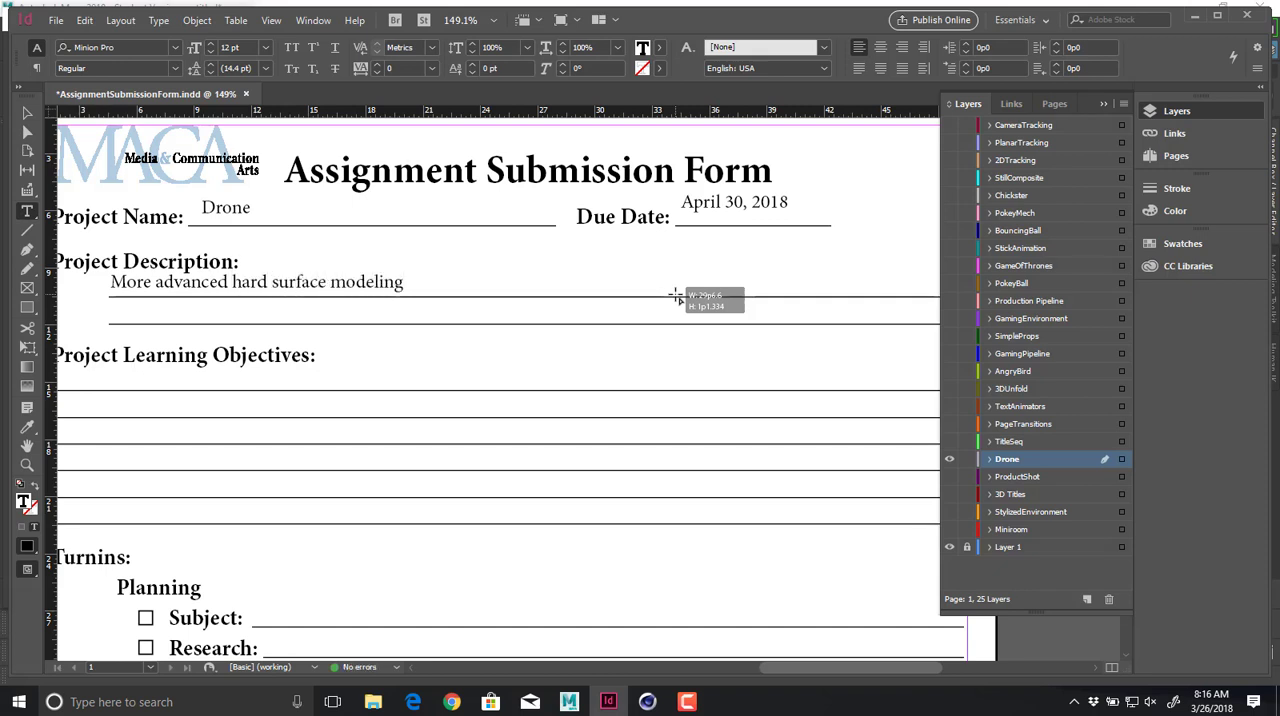
{"action": "type", "text": "."}
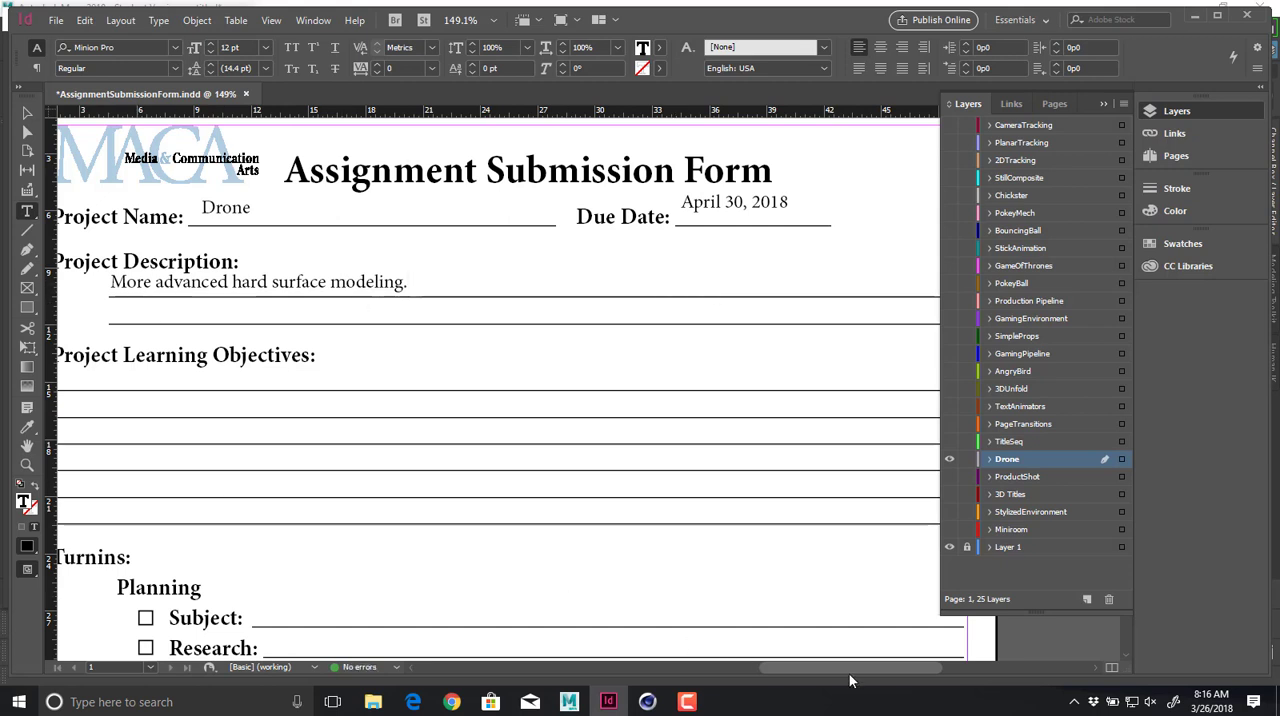
Add a text frame on the first Project Learning Objectives line reading "Mirroring and sectional modeling of a drone.".
{"action": "left_click_drag", "start_coordinate": [854, 670], "coordinate": [836, 669]}
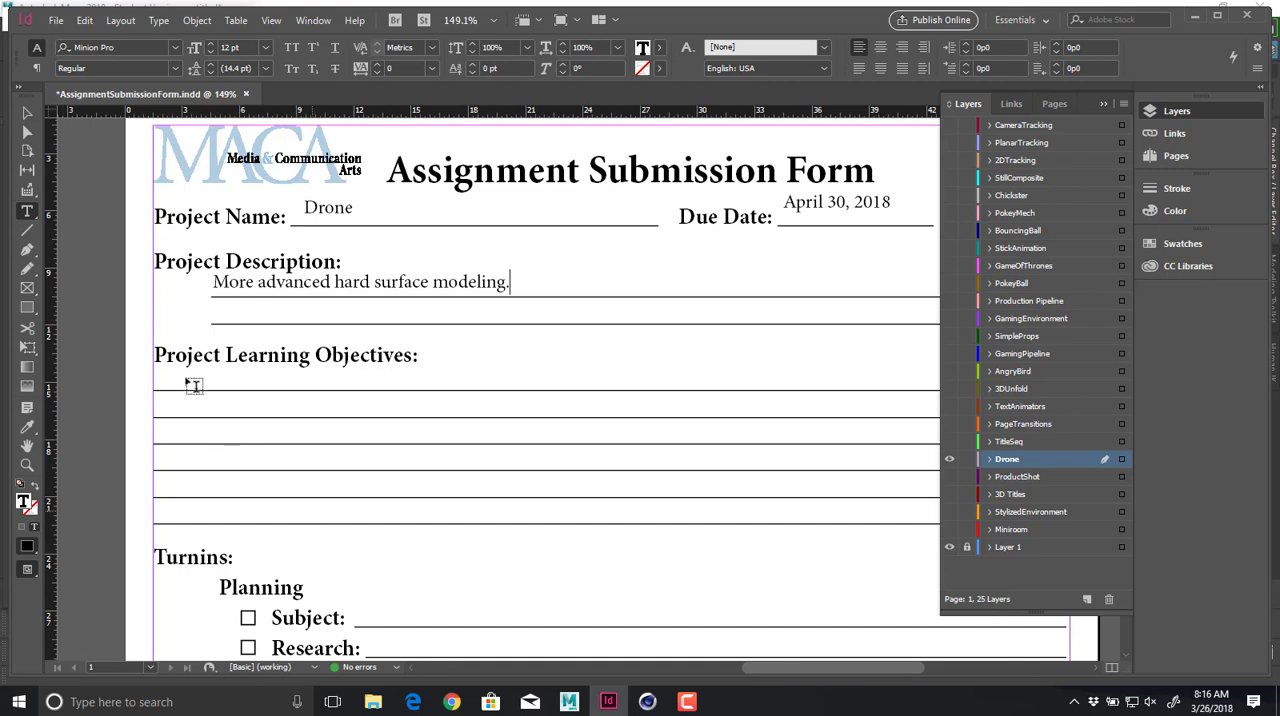
{"action": "left_click_drag", "start_coordinate": [160, 369], "coordinate": [736, 386]}
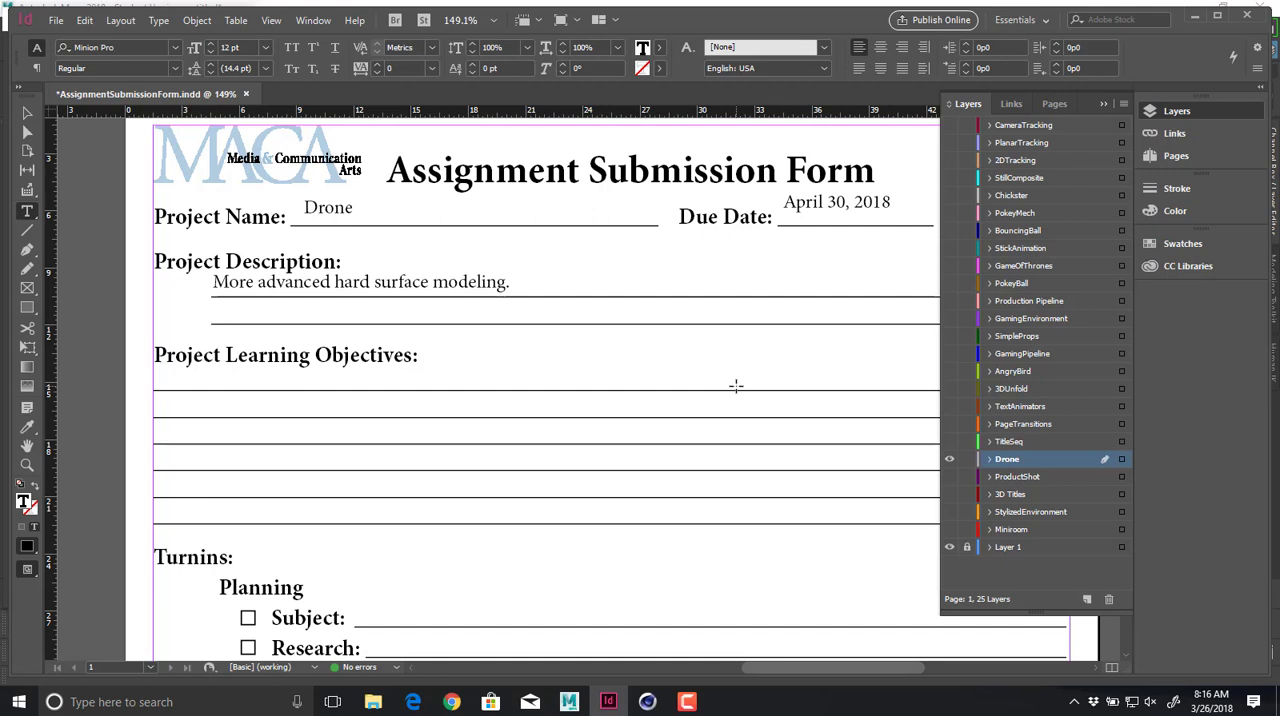
{"action": "type", "text": "Mirroring and"}
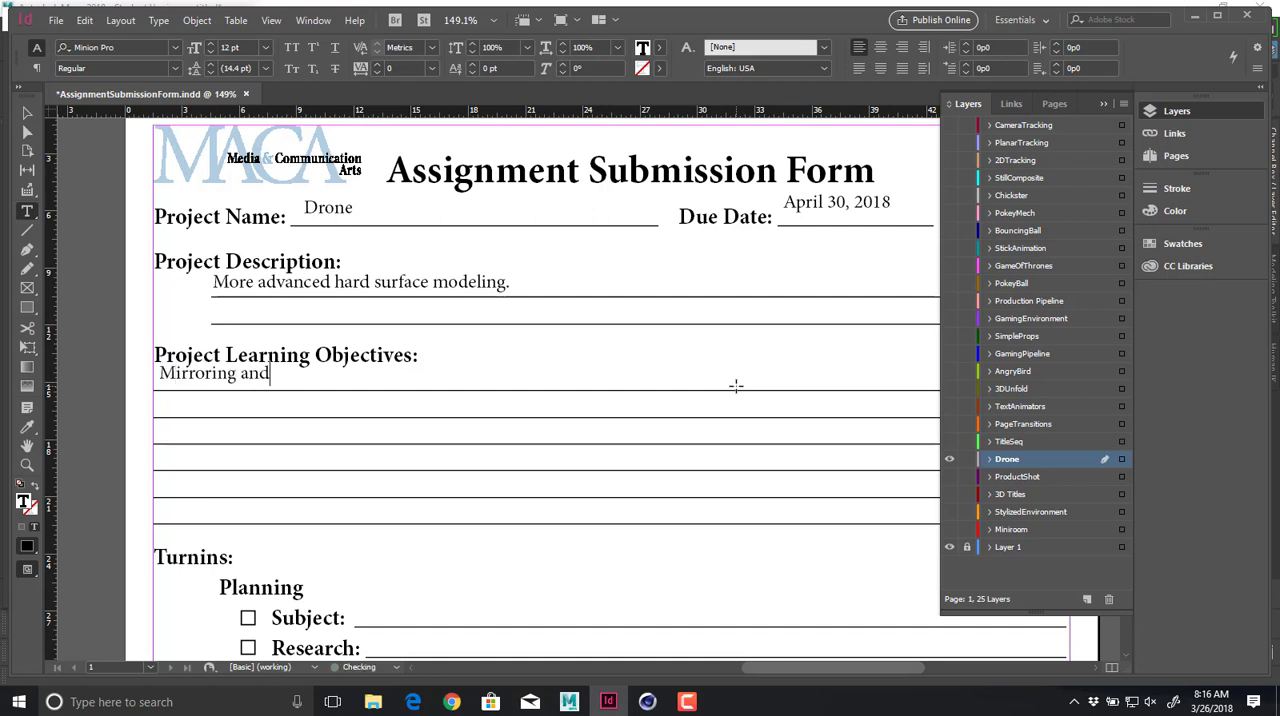
{"action": "type", "text": " c"}
{"action": "key", "text": "BackSpace"}
{"action": "type", "text": "sectional modeling"}
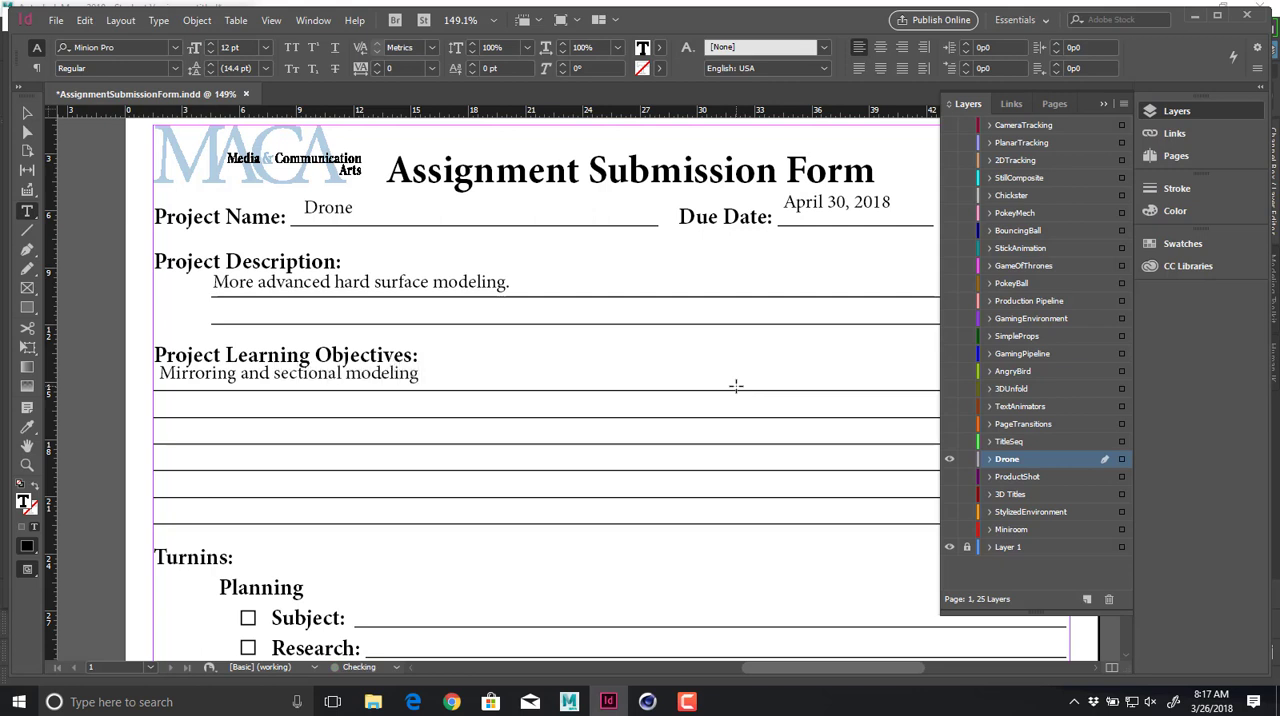
{"action": "type", "text": " of a drone."}
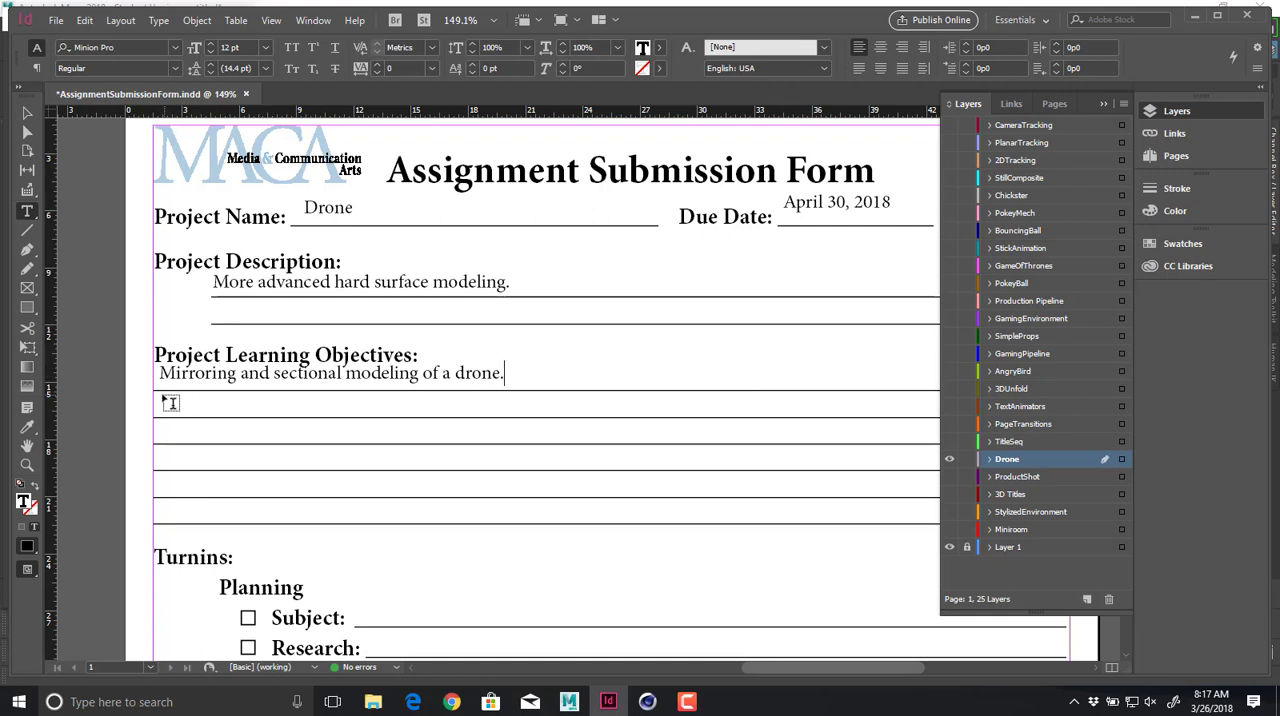
Add a text frame on the second learning objectives line reading "Using cloners to replicate parts.".
{"action": "left_click_drag", "start_coordinate": [165, 398], "coordinate": [748, 418]}
{"action": "type", "text": "U"}
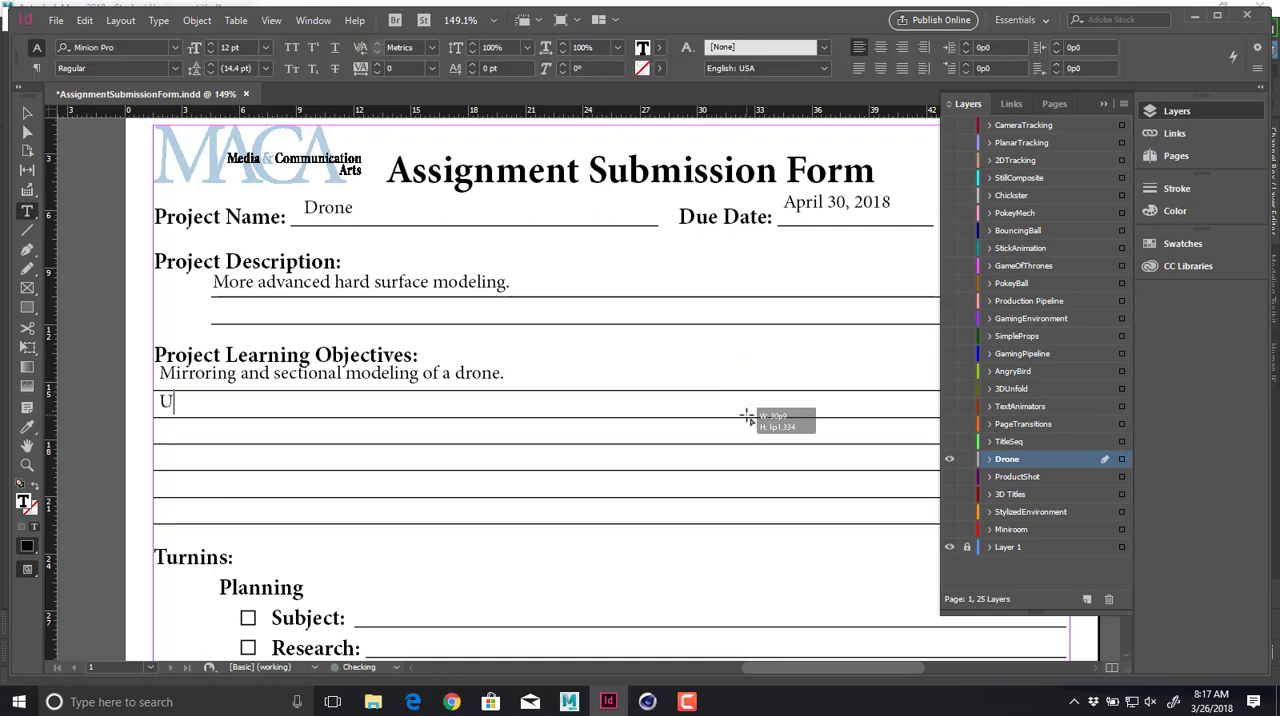
{"action": "type", "text": "sing cloners to rep"}
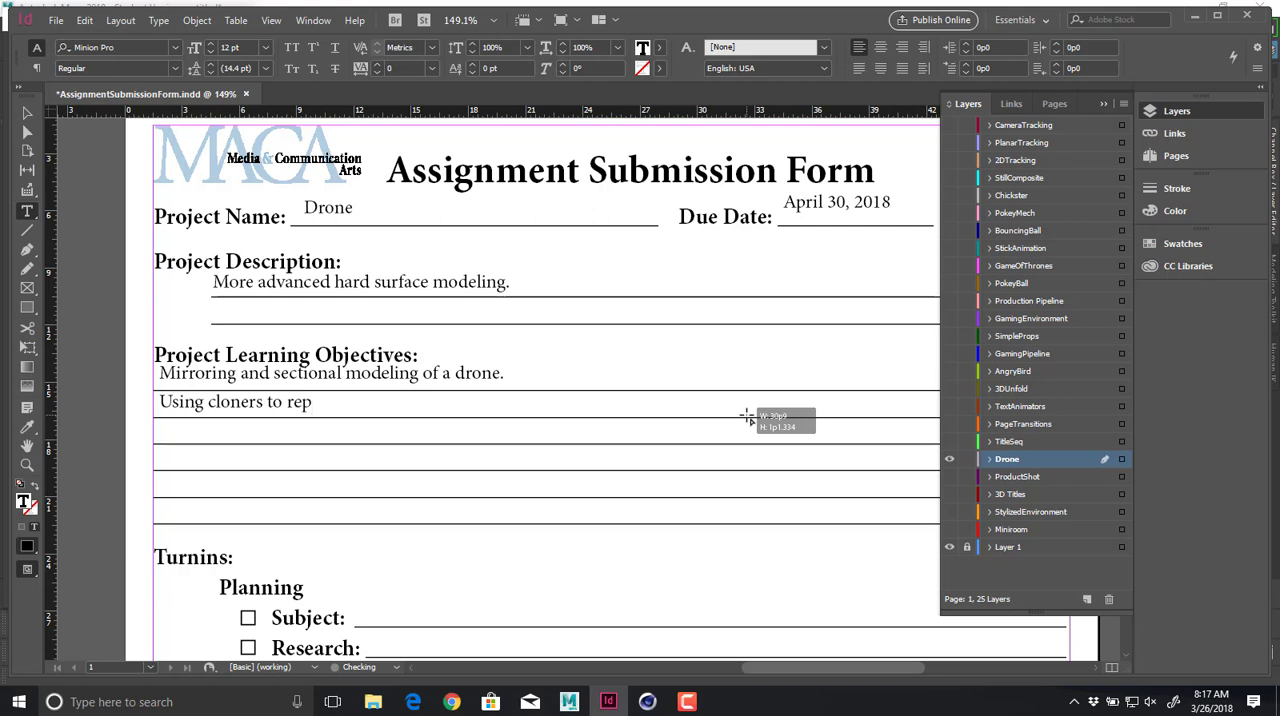
{"action": "type", "text": "licate parts."}
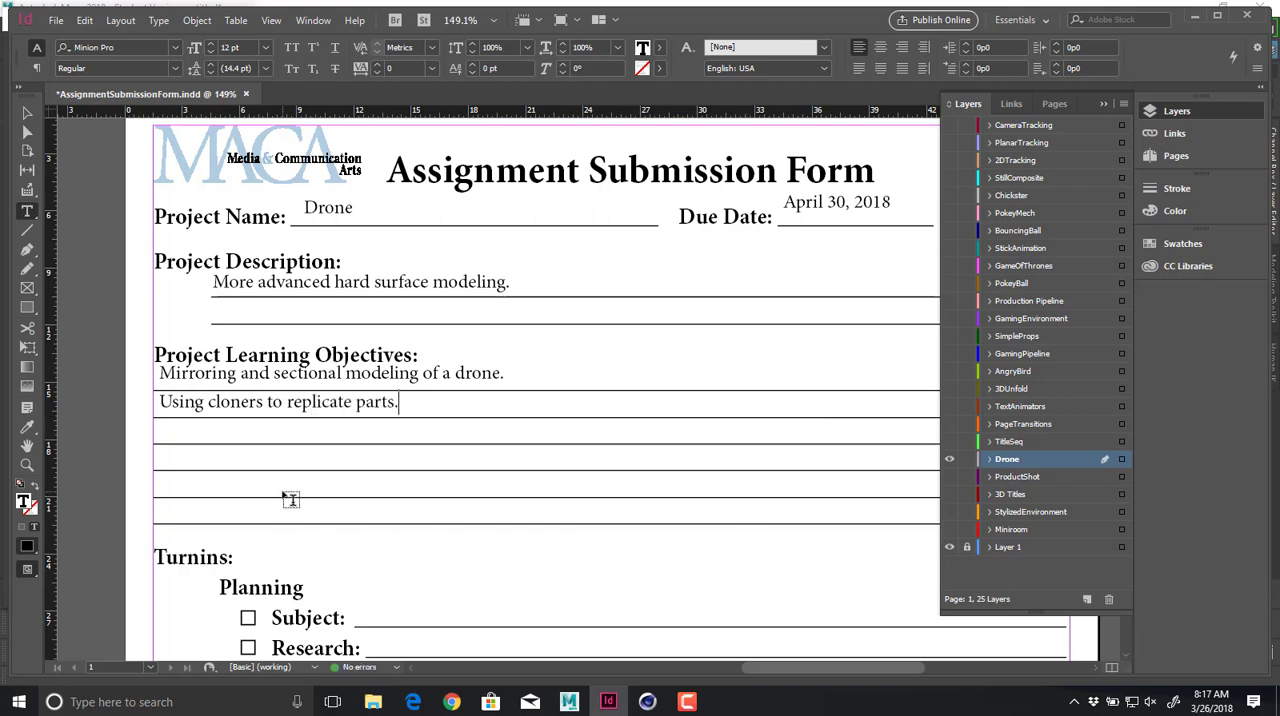
Add a text frame on the third learning objectives line reading "Basic UV Manipulation".
{"action": "left_click_drag", "start_coordinate": [162, 444], "coordinate": [777, 422]}
{"action": "type", "text": "Basic UV "}
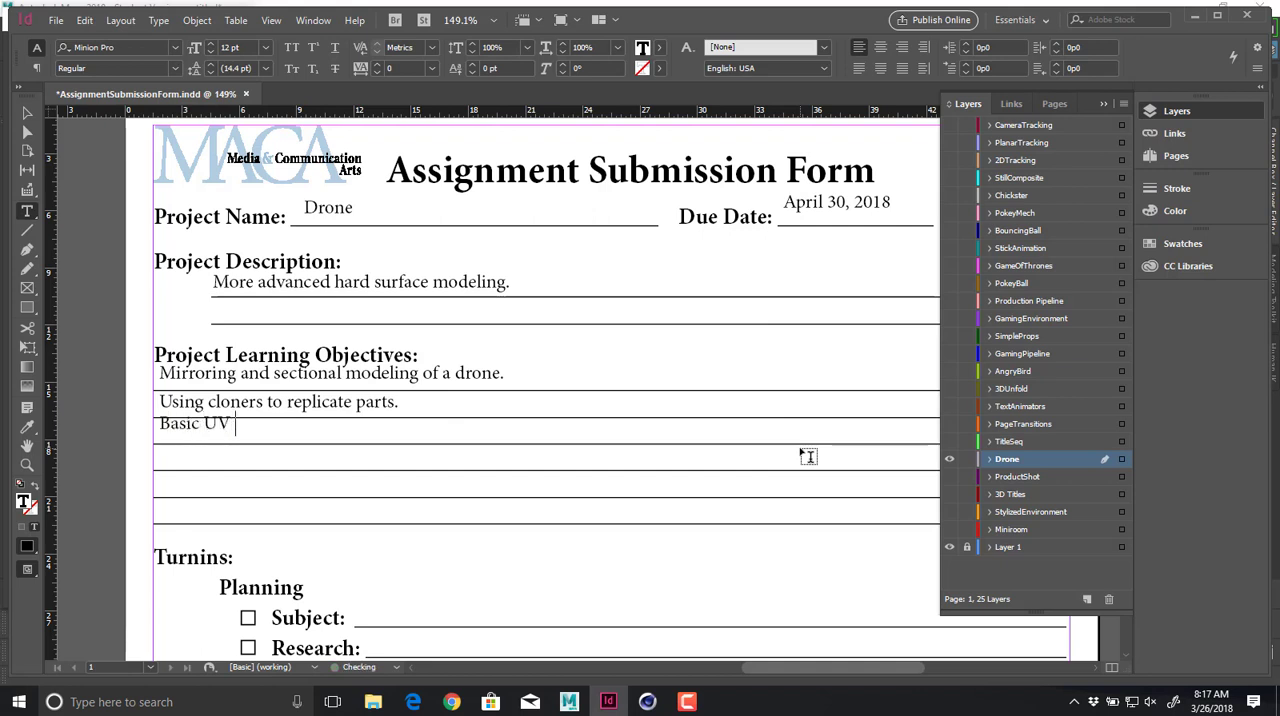
{"action": "type", "text": "Maniupl"}
{"action": "key", "text": "BackSpace"}
{"action": "key", "text": "BackSpace"}
{"action": "key", "text": "BackSpace"}
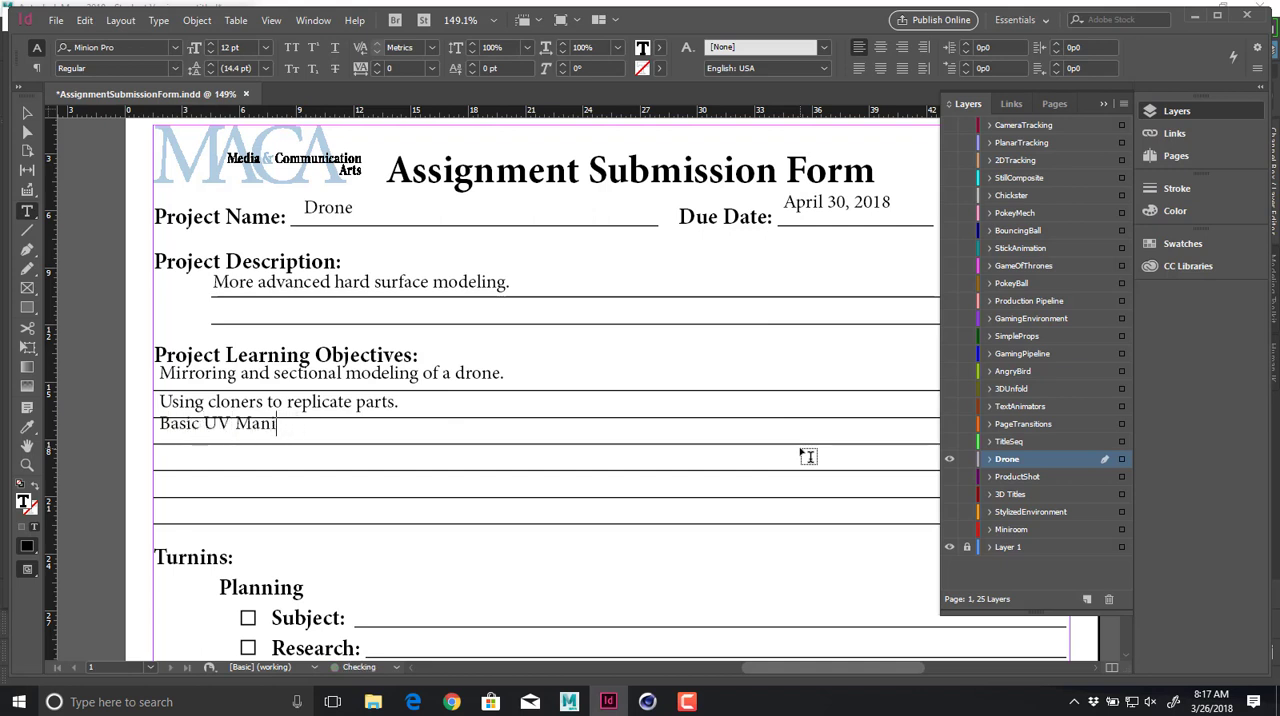
{"action": "type", "text": "pulation"}
Align the "Basic UV Manipulation" frame with its line and the entries above, and reduce its height to about 1p0.9.
{"action": "left_click_drag", "start_coordinate": [327, 430], "coordinate": [324, 442], "text": "ctrl"}
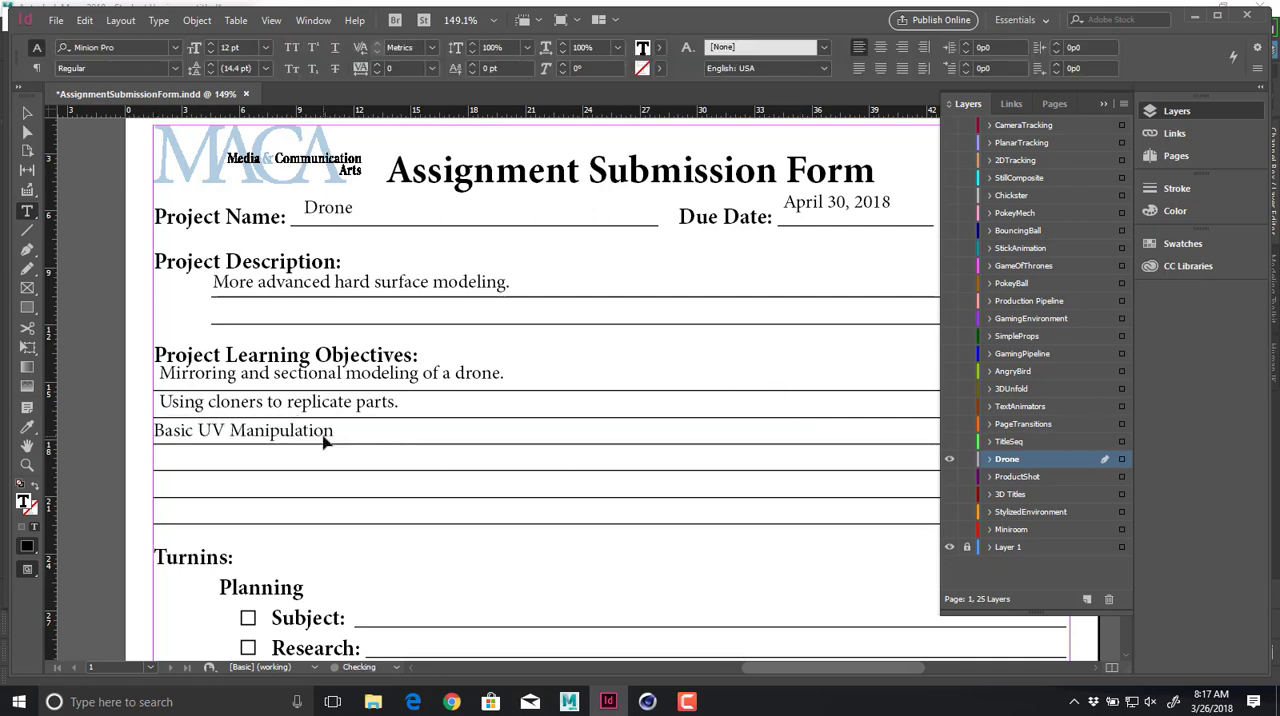
{"action": "left_click", "coordinate": [27, 115]}
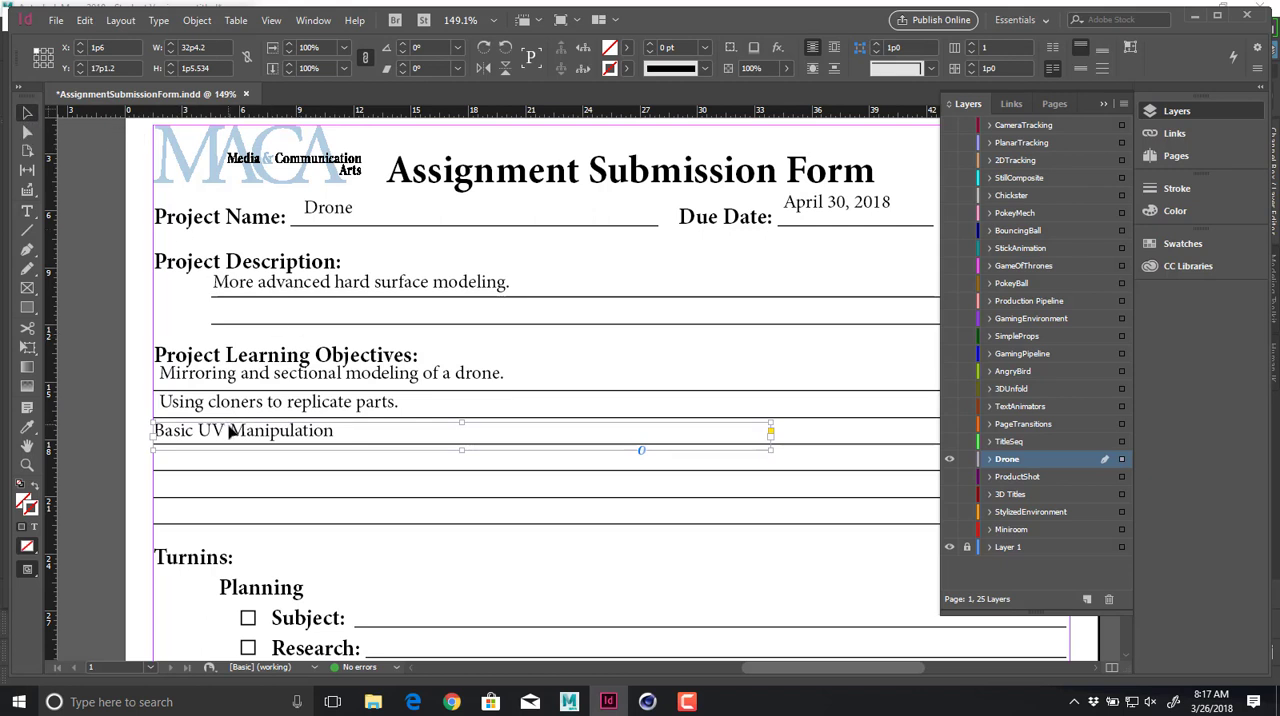
{"action": "left_click_drag", "start_coordinate": [230, 433], "coordinate": [239, 432]}
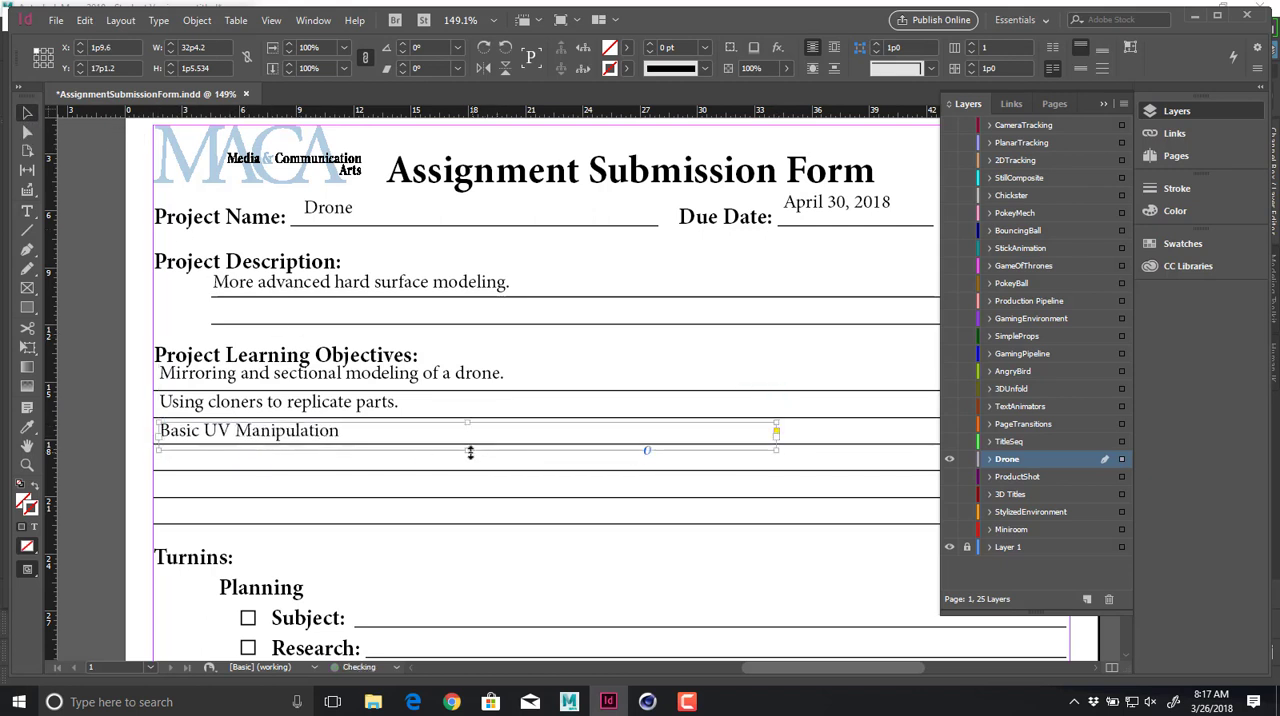
{"action": "left_click_drag", "start_coordinate": [467, 449], "coordinate": [467, 443]}
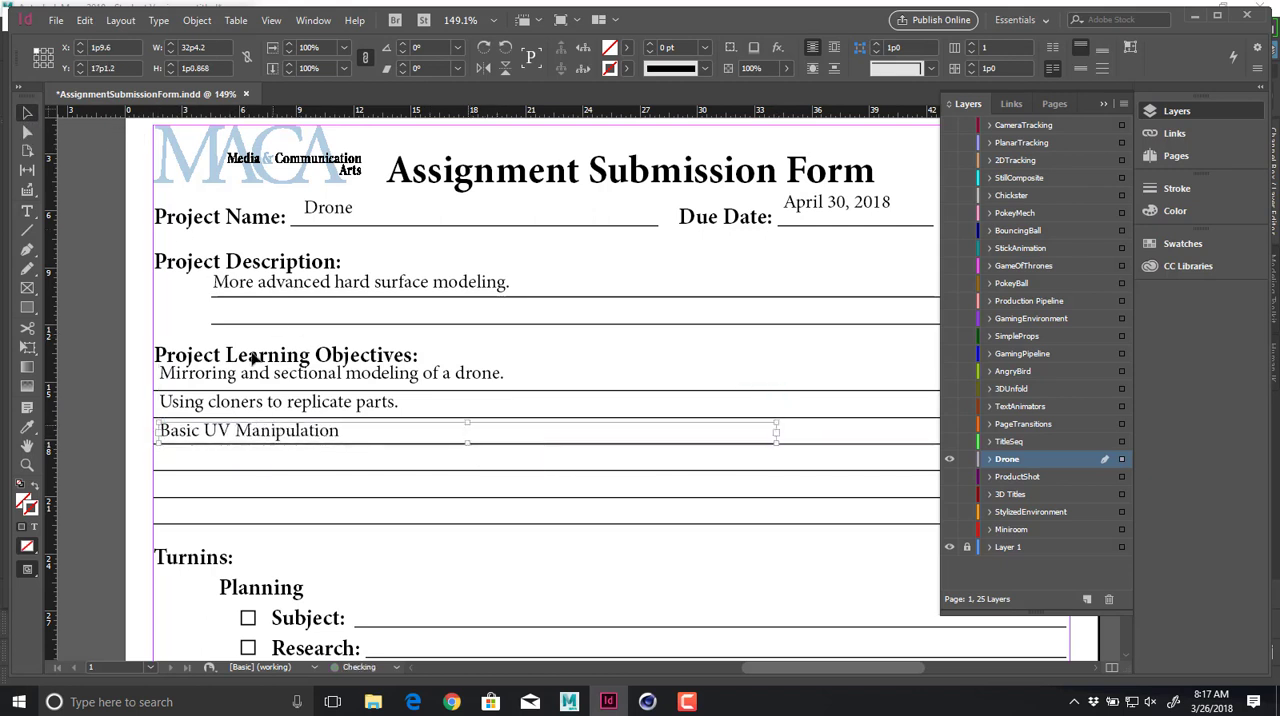
Add "Preparing this for export to bring into Keyshot." on the fourth objectives line and a period after "Basic UV Manipulation".
{"action": "key", "text": "t"}
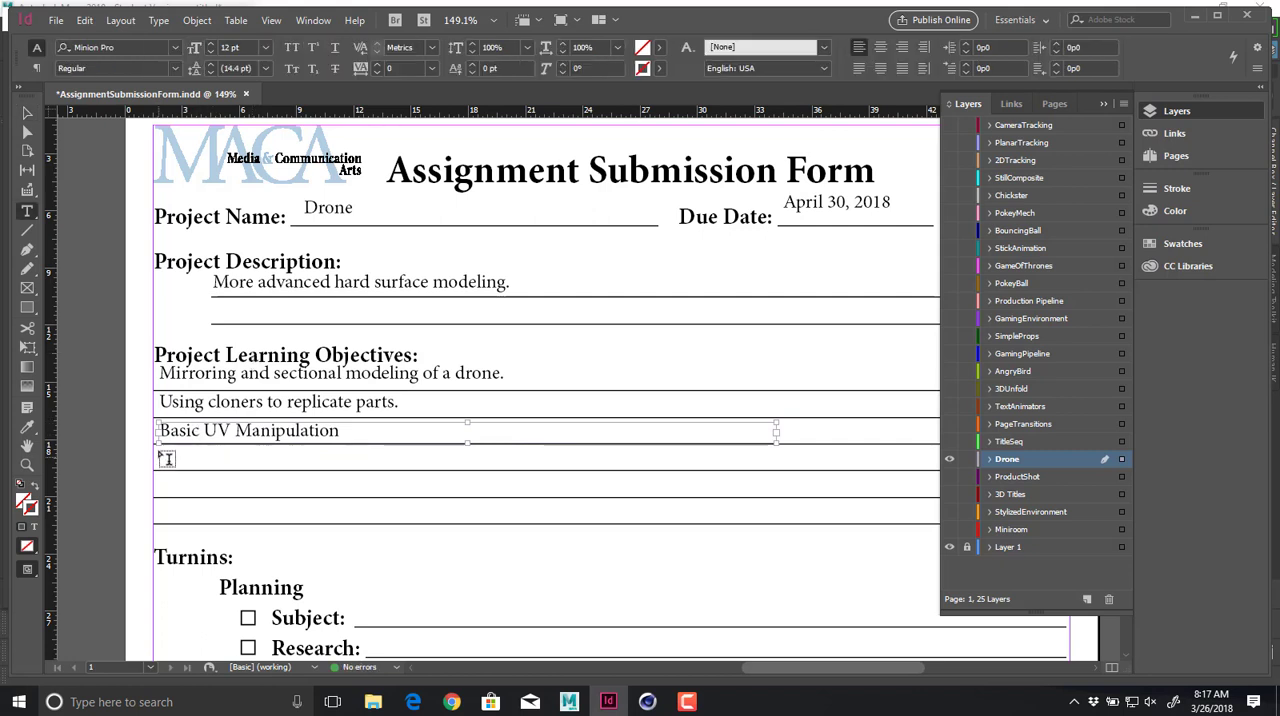
{"action": "left_click_drag", "start_coordinate": [180, 457], "coordinate": [686, 476]}
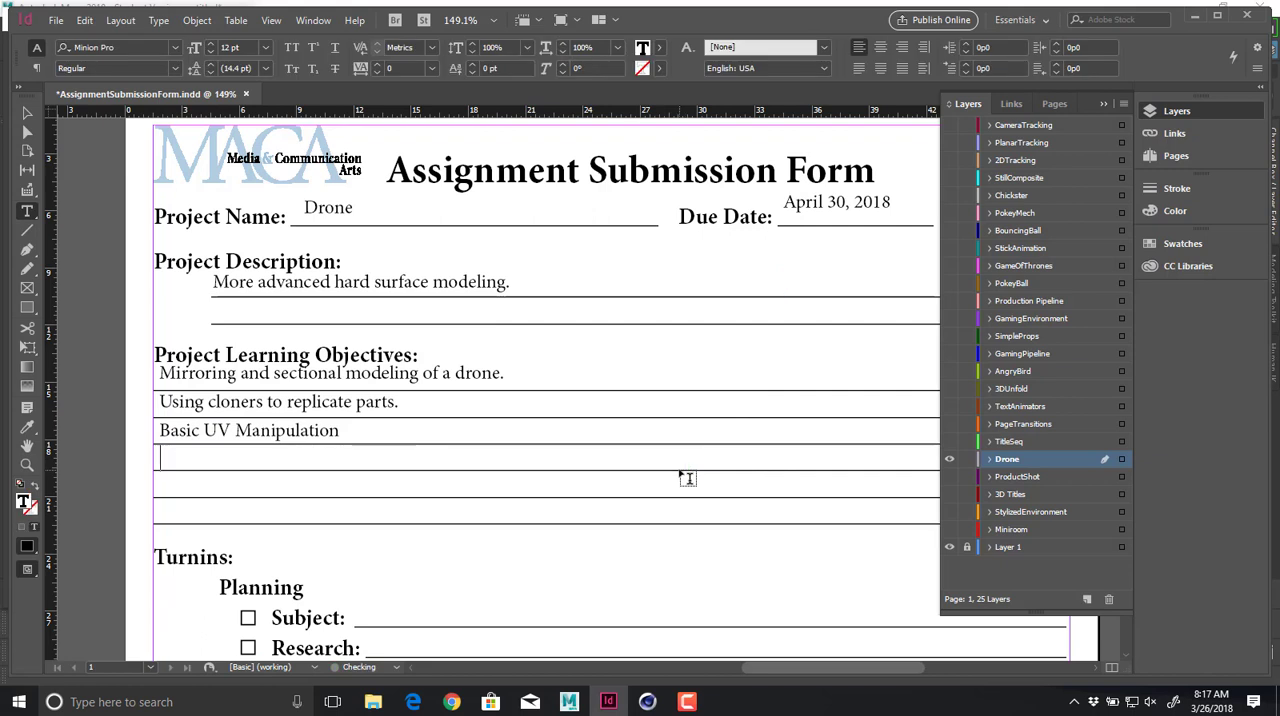
{"action": "type", "text": "Preparing this for expor"}
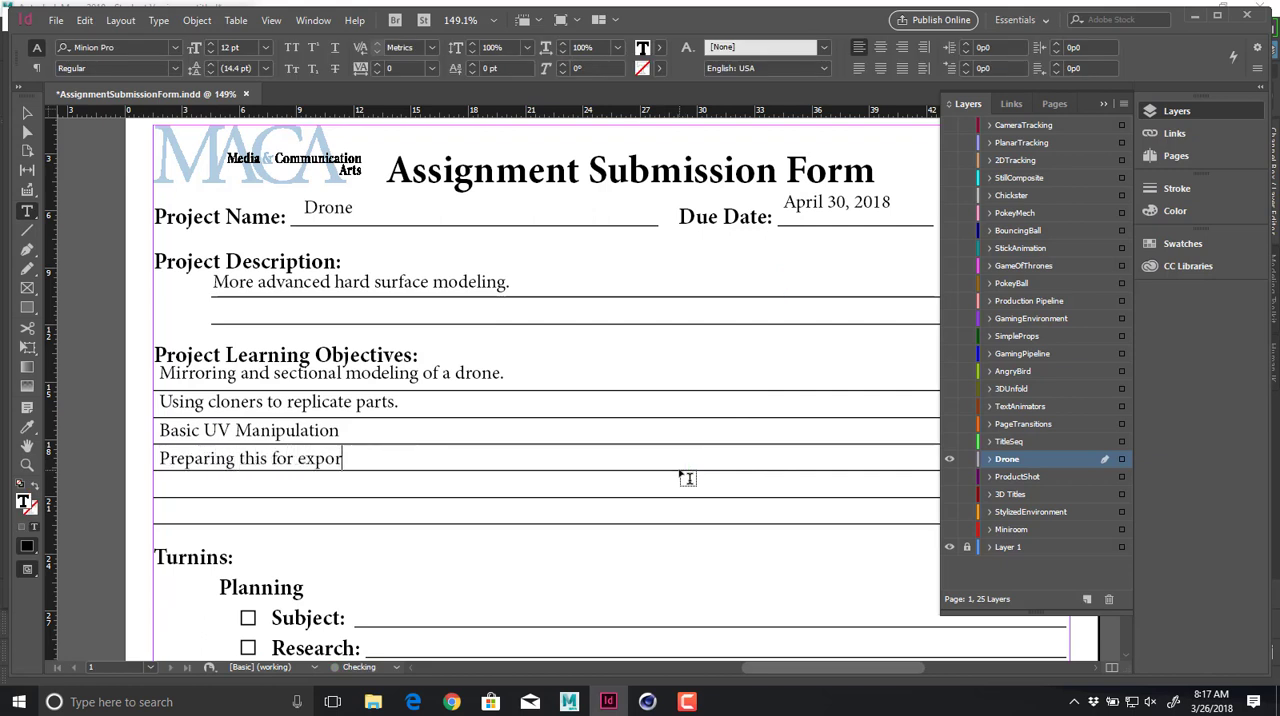
{"action": "type", "text": "t to bring in"}
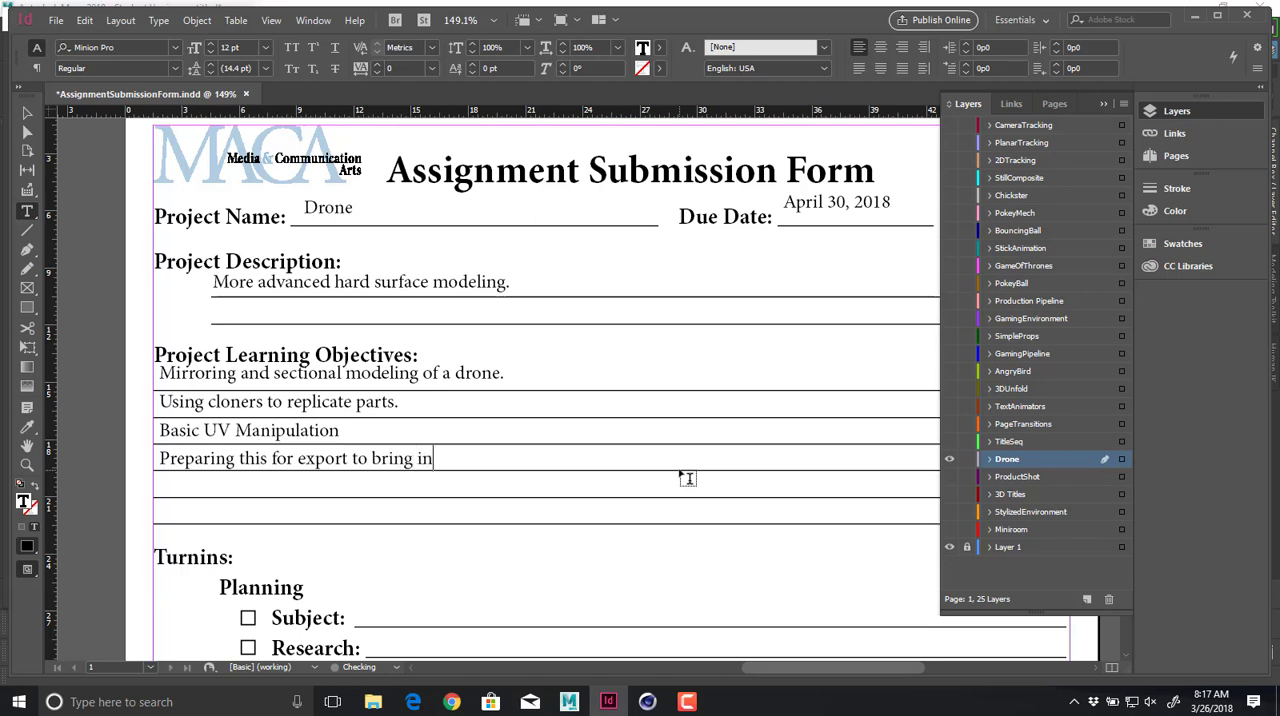
{"action": "type", "text": "to Keyshot."}
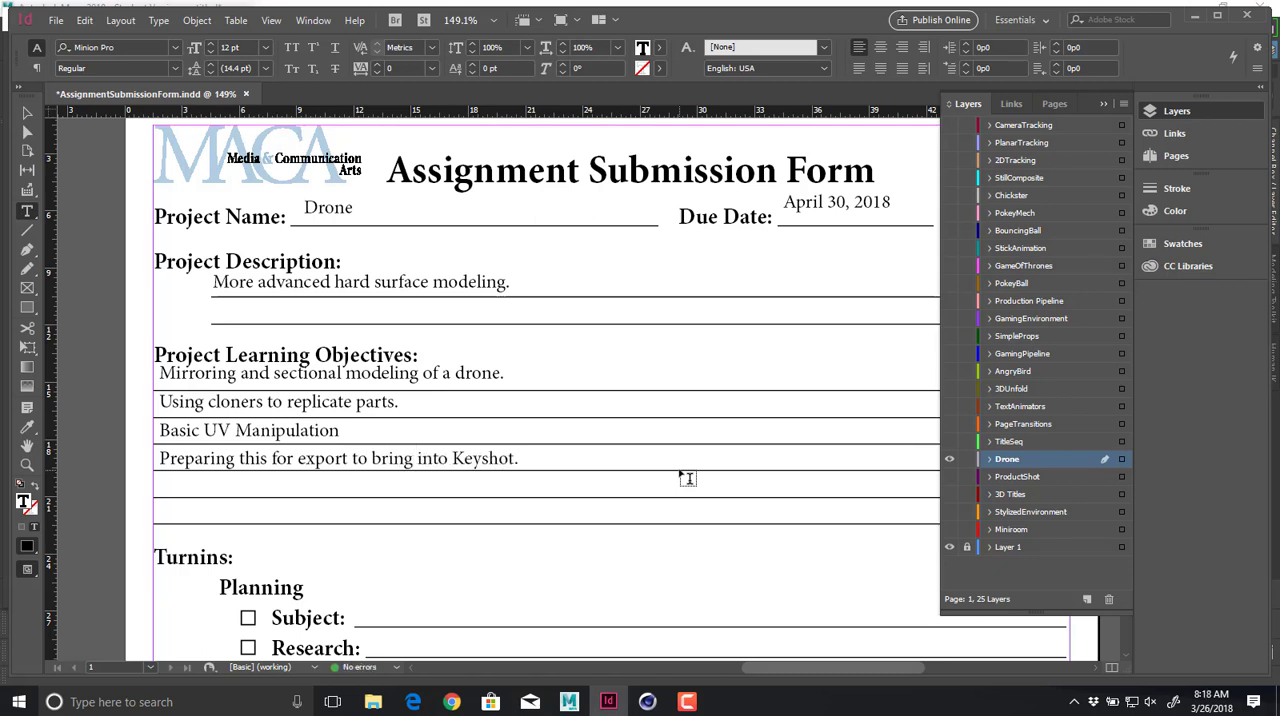
{"action": "left_click", "coordinate": [344, 429]}
{"action": "type", "text": "."}
Add a text frame on the fifth learning objectives line reading "Rendering an animation and still from keyshot.".
{"action": "left_click_drag", "start_coordinate": [162, 497], "coordinate": [716, 480]}
{"action": "type", "text": "R"}
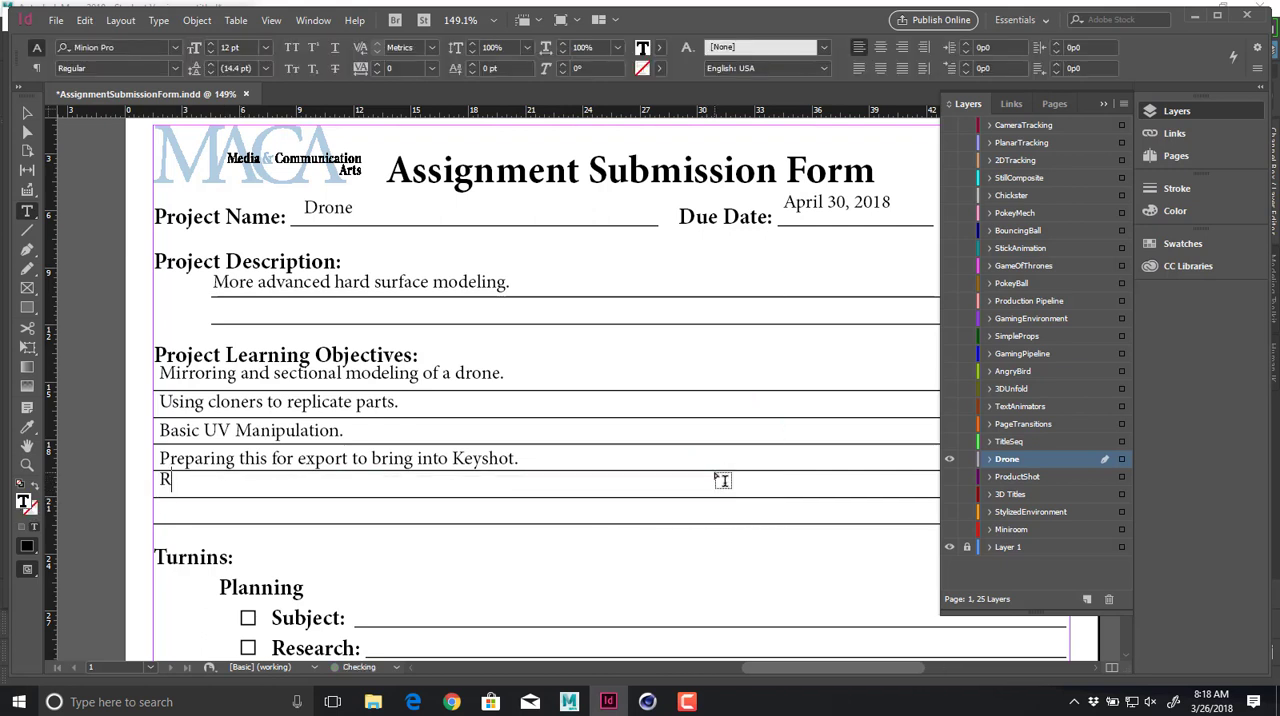
{"action": "type", "text": "endering an animation and "}
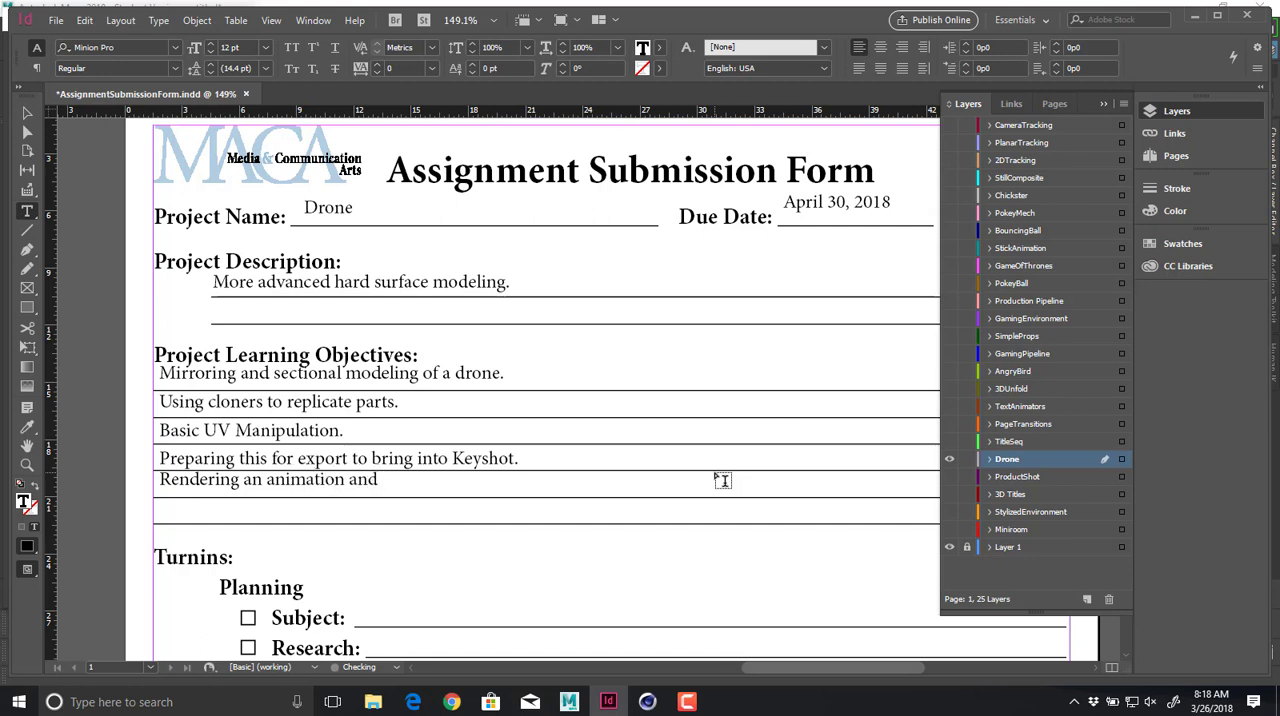
{"action": "type", "text": "still from keyshot."}
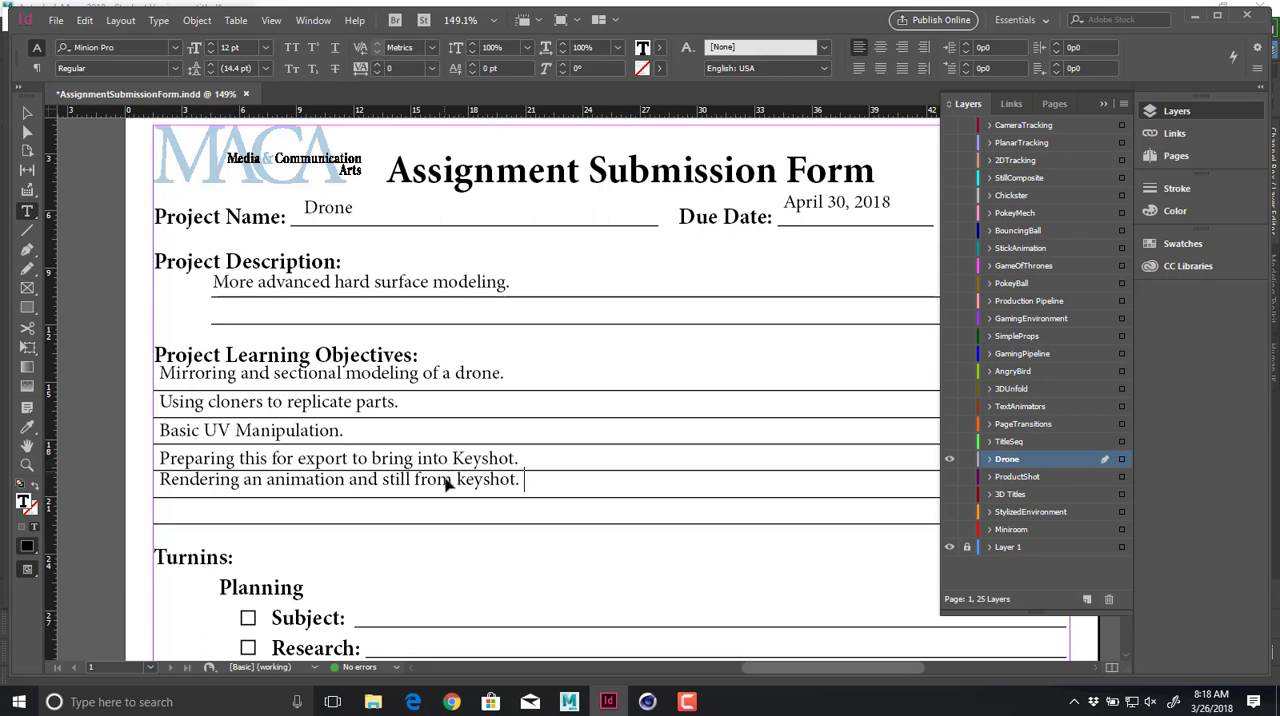
Align the "Rendering an animation and still from keyshot." frame with its line and the entries above.
{"action": "left_click_drag", "start_coordinate": [446, 480], "coordinate": [438, 487], "text": "ctrl"}
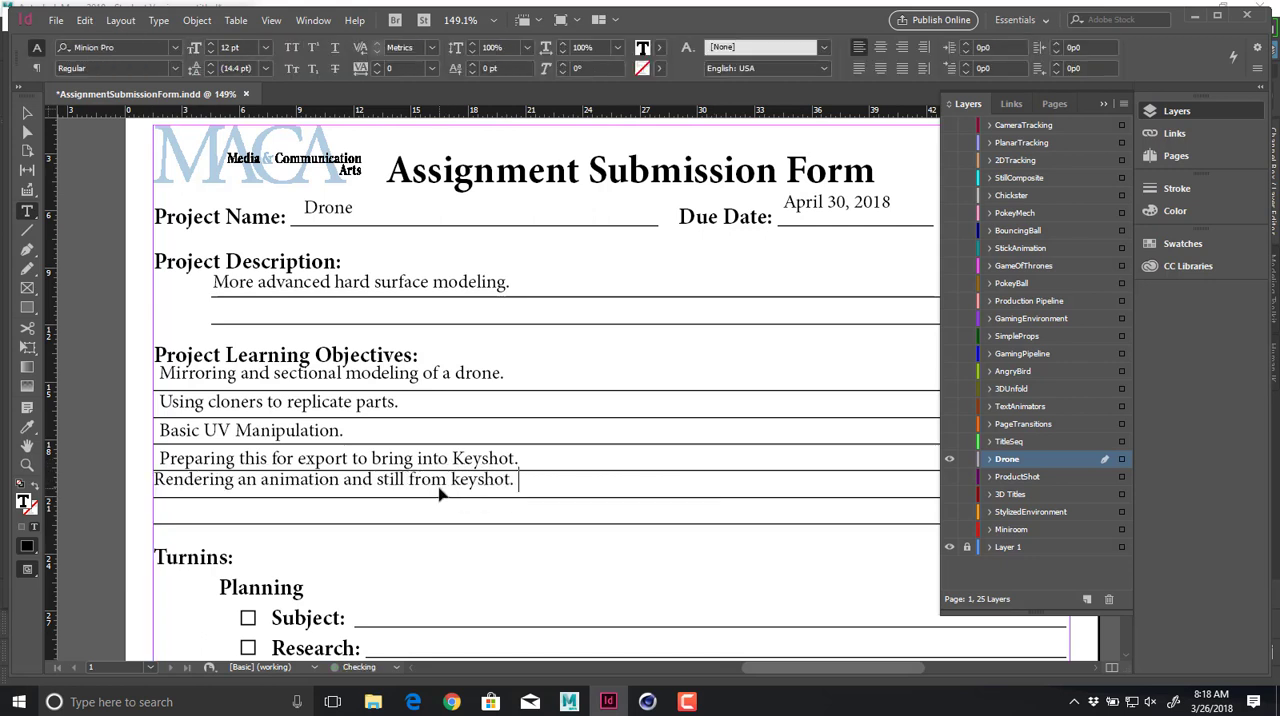
{"action": "left_click", "coordinate": [27, 113]}
{"action": "key", "text": "Down"}
{"action": "key", "text": "Down"}
{"action": "key", "text": "Down"}
{"action": "key", "text": "Right"}
{"action": "key", "text": "Right"}
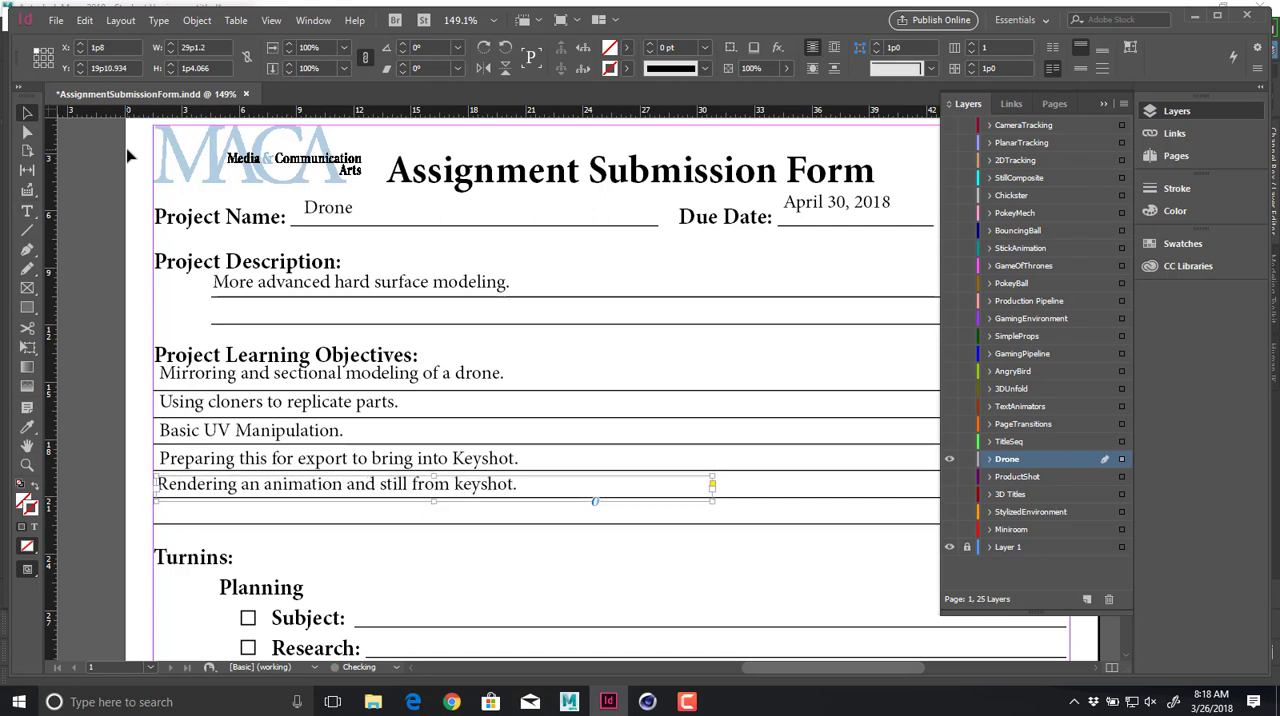
{"action": "key", "text": "d"}
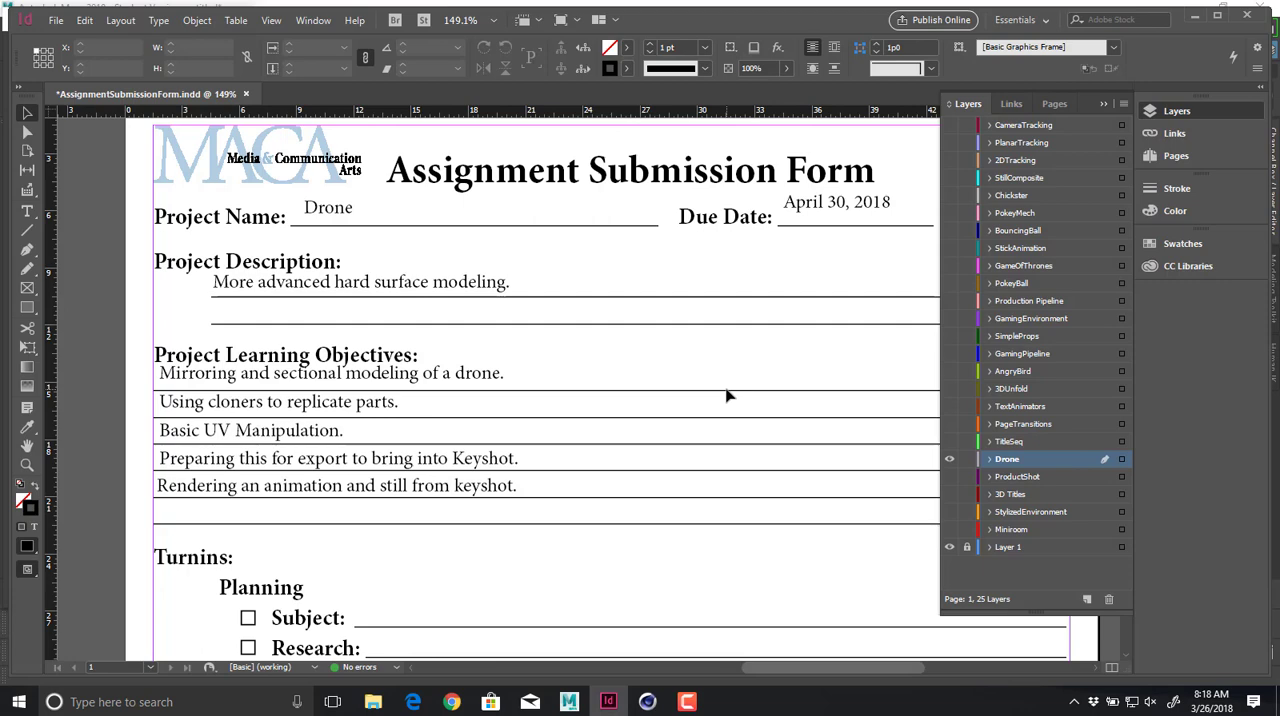
Mark the Project Folder and Only Essentials checkboxes in the Turnins section with crosses drawn using the Line tool.
{"action": "scroll", "coordinate": [727, 396], "scroll_direction": "down", "scroll_amount": 4}
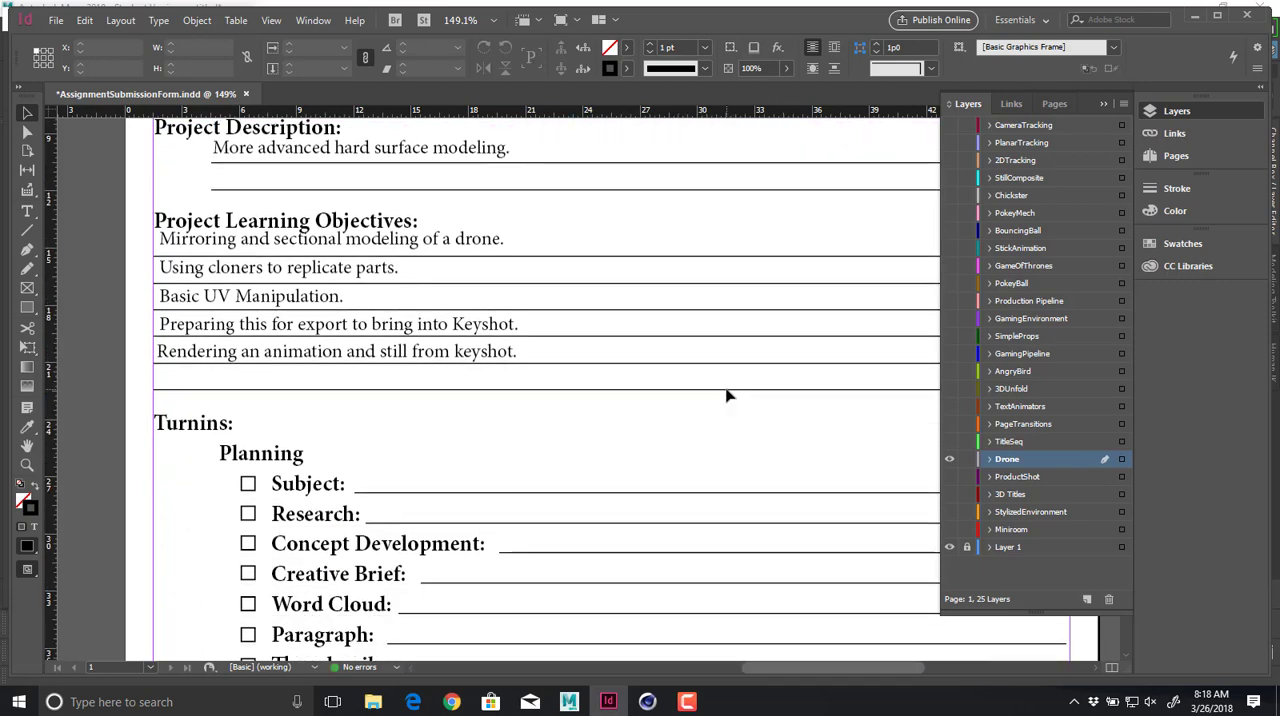
{"action": "key", "text": "ctrl+minus"}
{"action": "scroll", "coordinate": [727, 396], "scroll_direction": "down", "scroll_amount": 5}
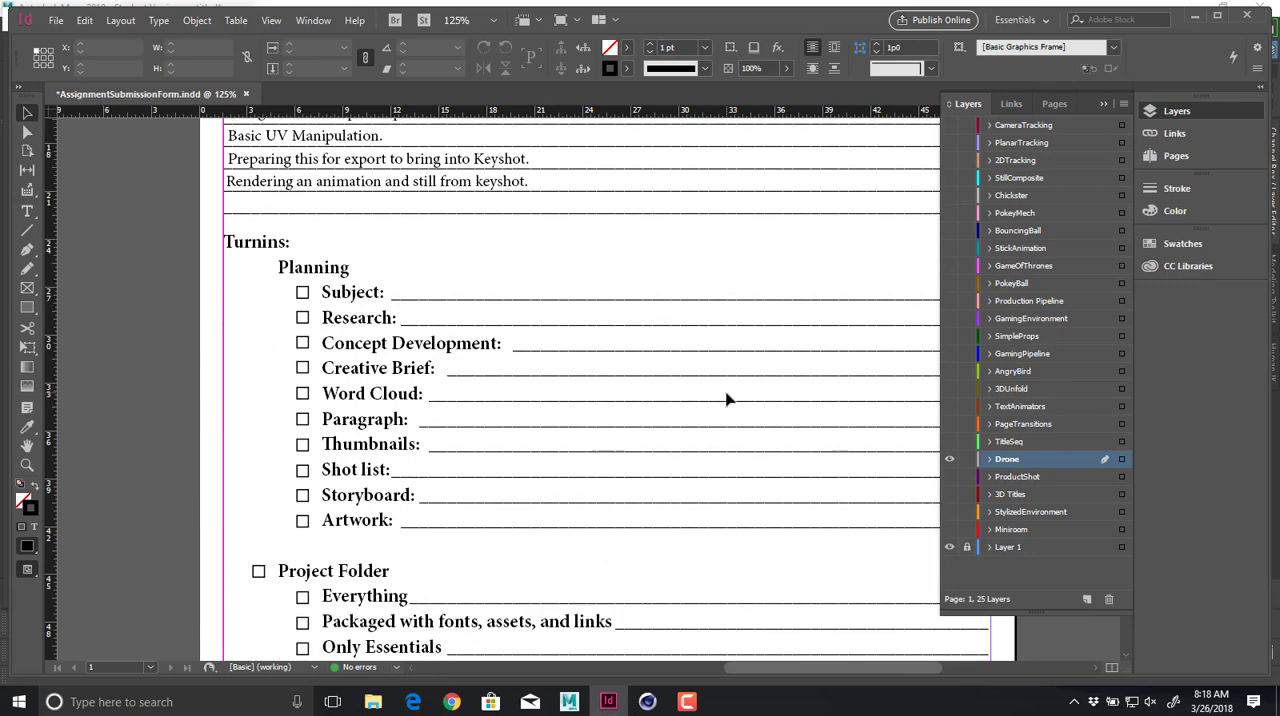
{"action": "left_click", "coordinate": [27, 229]}
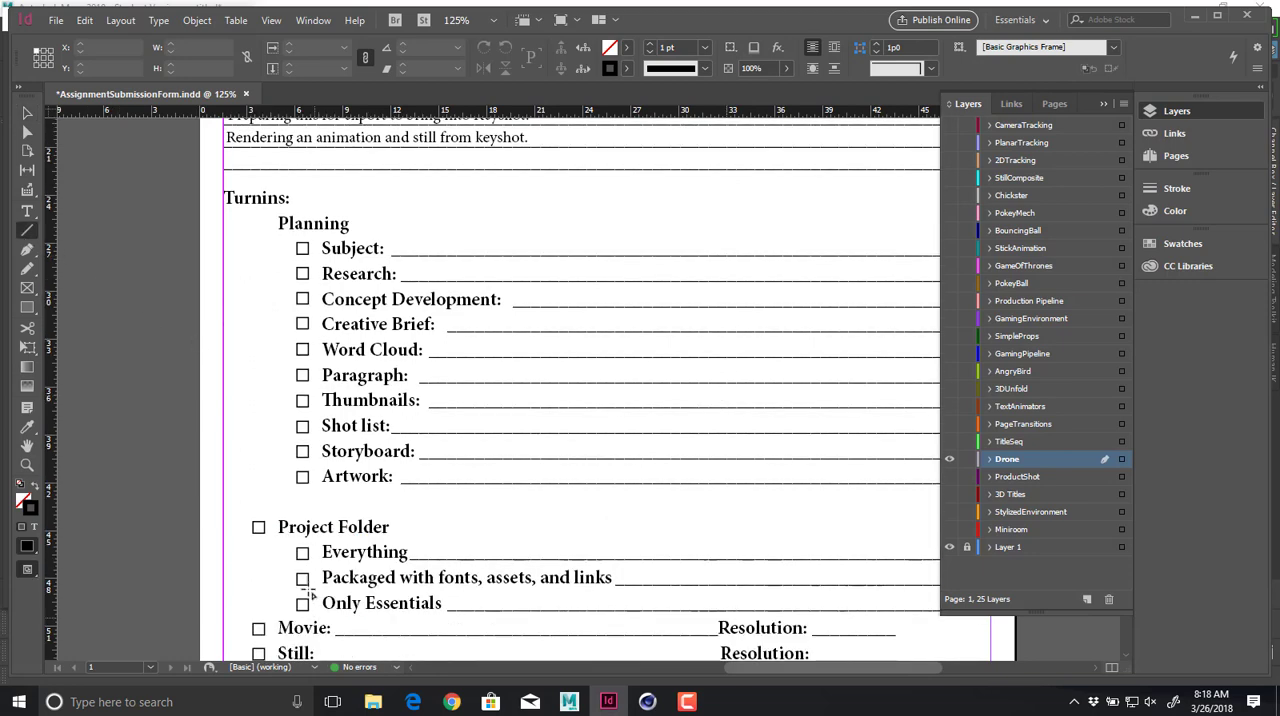
{"action": "mouse_move", "coordinate": [257, 529]}
{"action": "left_mouse_down"}
{"action": "mouse_move", "coordinate": [267, 536]}
{"action": "mouse_move", "coordinate": [249, 535]}
{"action": "left_mouse_up"}
{"action": "mouse_move", "coordinate": [293, 596]}
{"action": "left_mouse_down"}
{"action": "mouse_move", "coordinate": [310, 612]}
{"action": "mouse_move", "coordinate": [294, 611]}
{"action": "left_mouse_up"}
Add a text frame on the Only Essentials line reading "Final scene, textures, movie, and still".
{"action": "key", "text": "t"}
{"action": "left_click_drag", "start_coordinate": [456, 593], "coordinate": [866, 614]}
{"action": "type", "text": "Fi"}
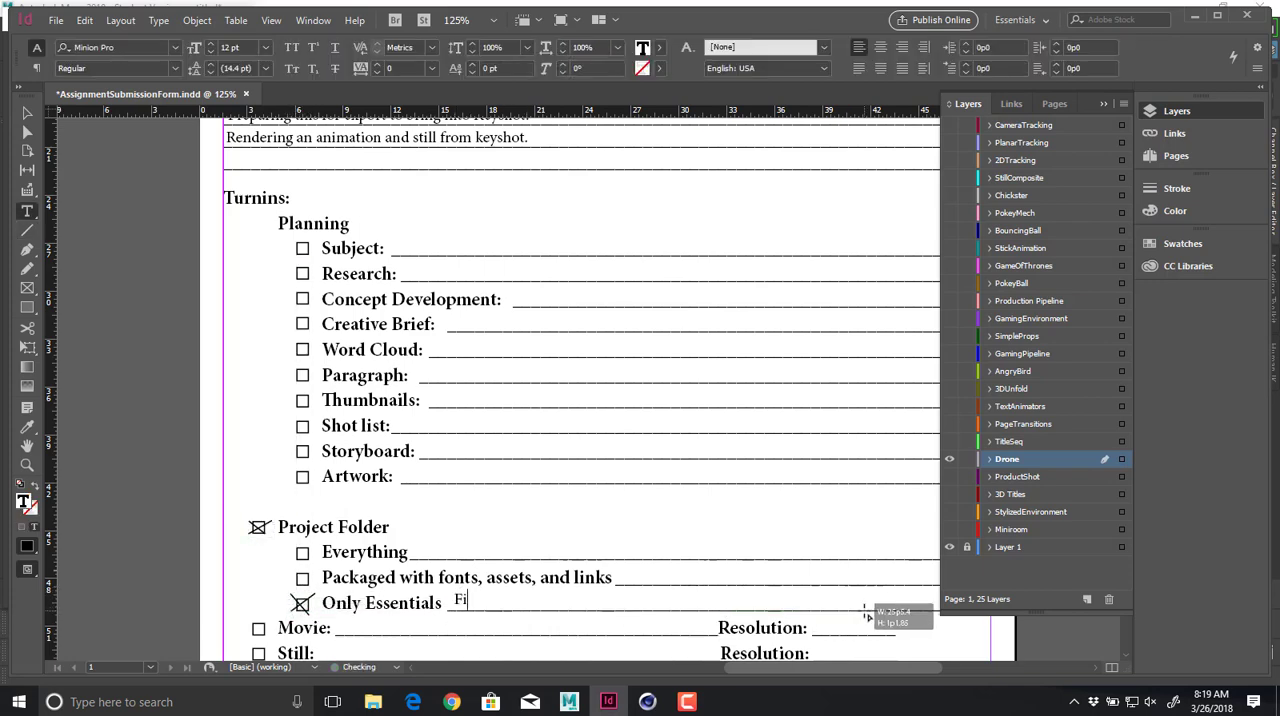
{"action": "type", "text": "nal scene, textures, movie, "}
{"action": "type", "text": "a"}
{"action": "key", "text": "BackSpace"}
{"action": "type", "text": "movie"}
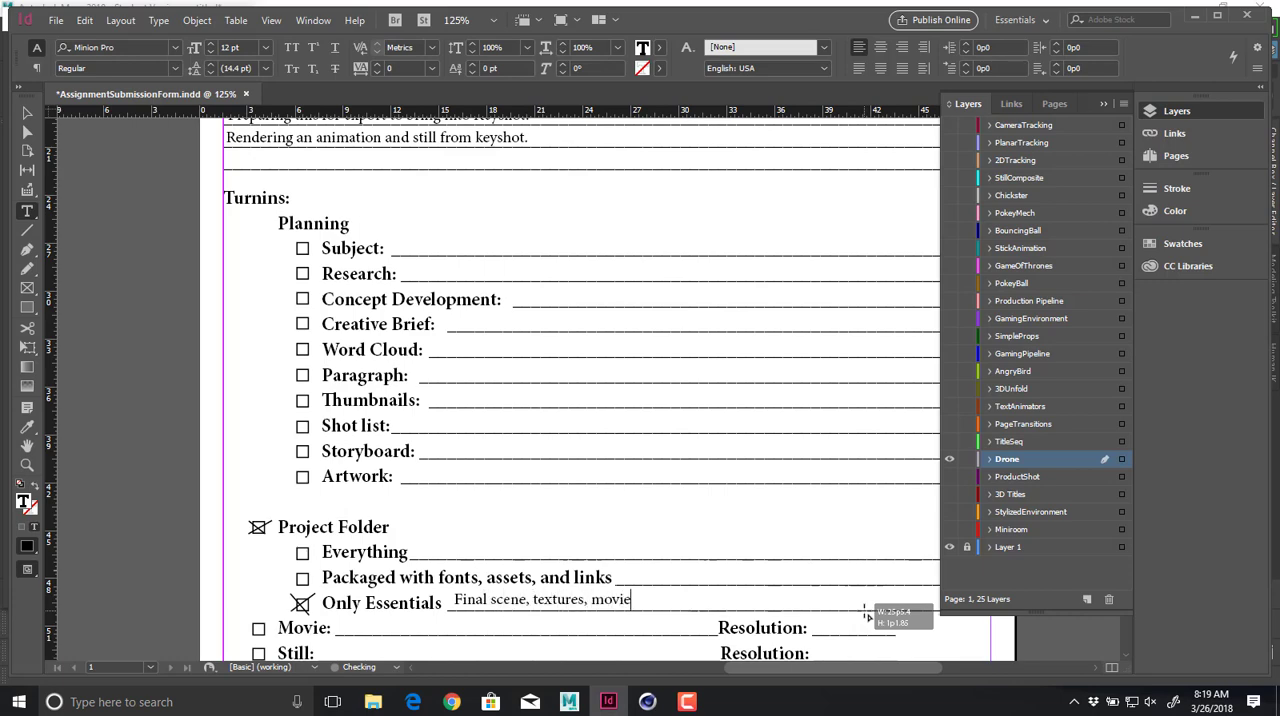
{"action": "type", "text": ", and still"}
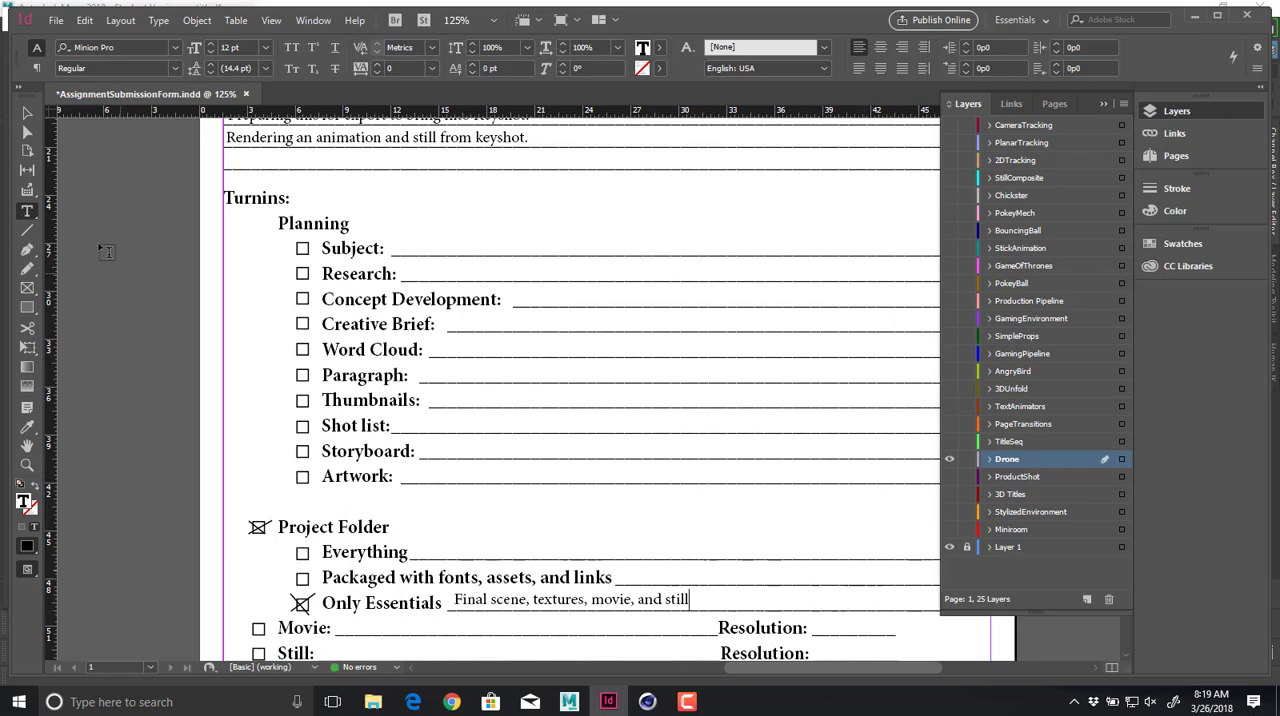
Mark the Movie and Still checkboxes with crosses drawn using the Line tool.
{"action": "left_click", "coordinate": [28, 235]}
{"action": "scroll", "coordinate": [212, 404], "scroll_direction": "down", "scroll_amount": 3}
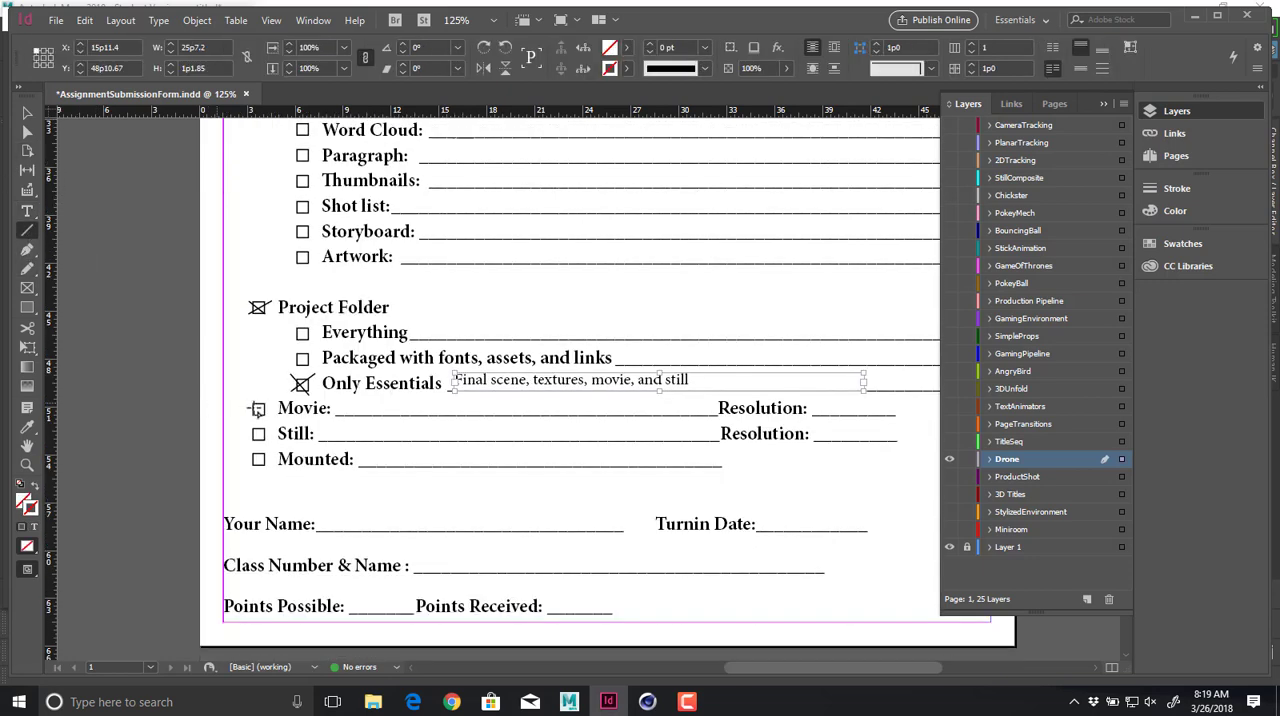
{"action": "mouse_move", "coordinate": [251, 397]}
{"action": "left_mouse_down"}
{"action": "mouse_move", "coordinate": [268, 415]}
{"action": "mouse_move", "coordinate": [241, 416]}
{"action": "mouse_move", "coordinate": [267, 440]}
{"action": "left_mouse_up"}
{"action": "left_click_drag", "start_coordinate": [272, 428], "coordinate": [241, 447]}
Add "6 Second movie of the drone powering up, then taking off" on the Movie line, widening its frame to fit and lowering it onto the line.
{"action": "key", "text": "t"}
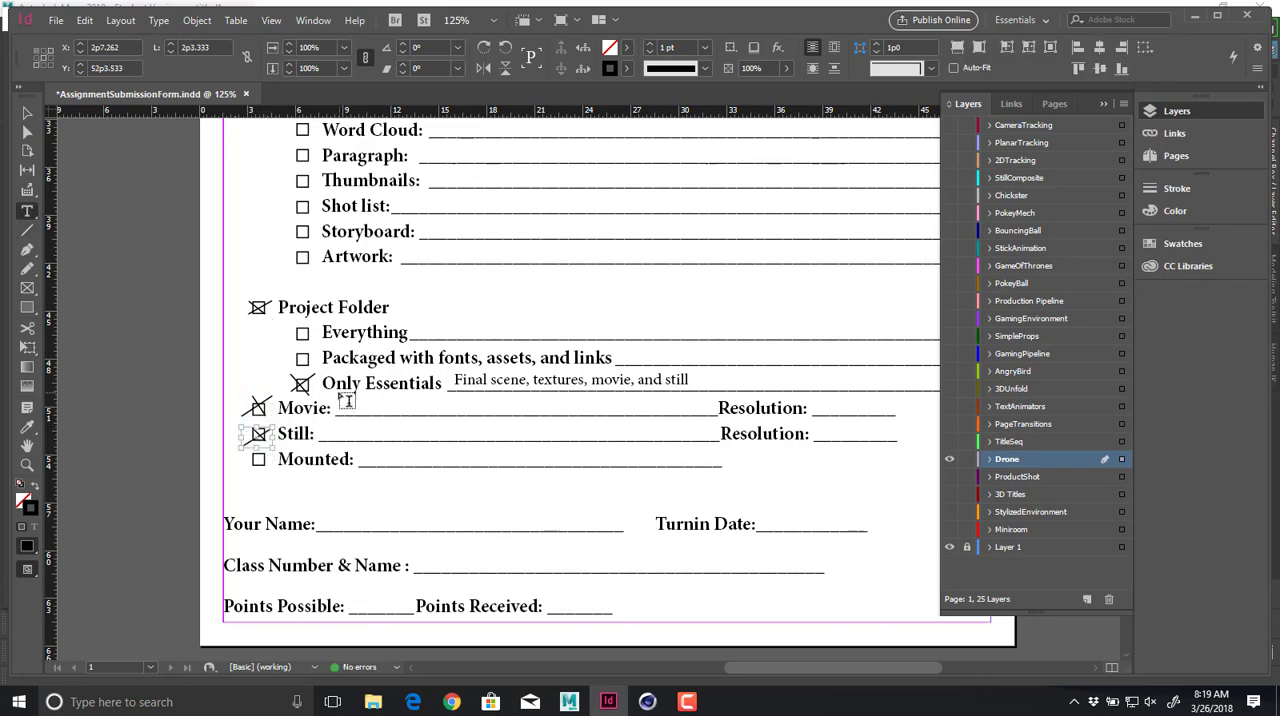
{"action": "left_click_drag", "start_coordinate": [338, 396], "coordinate": [692, 421]}
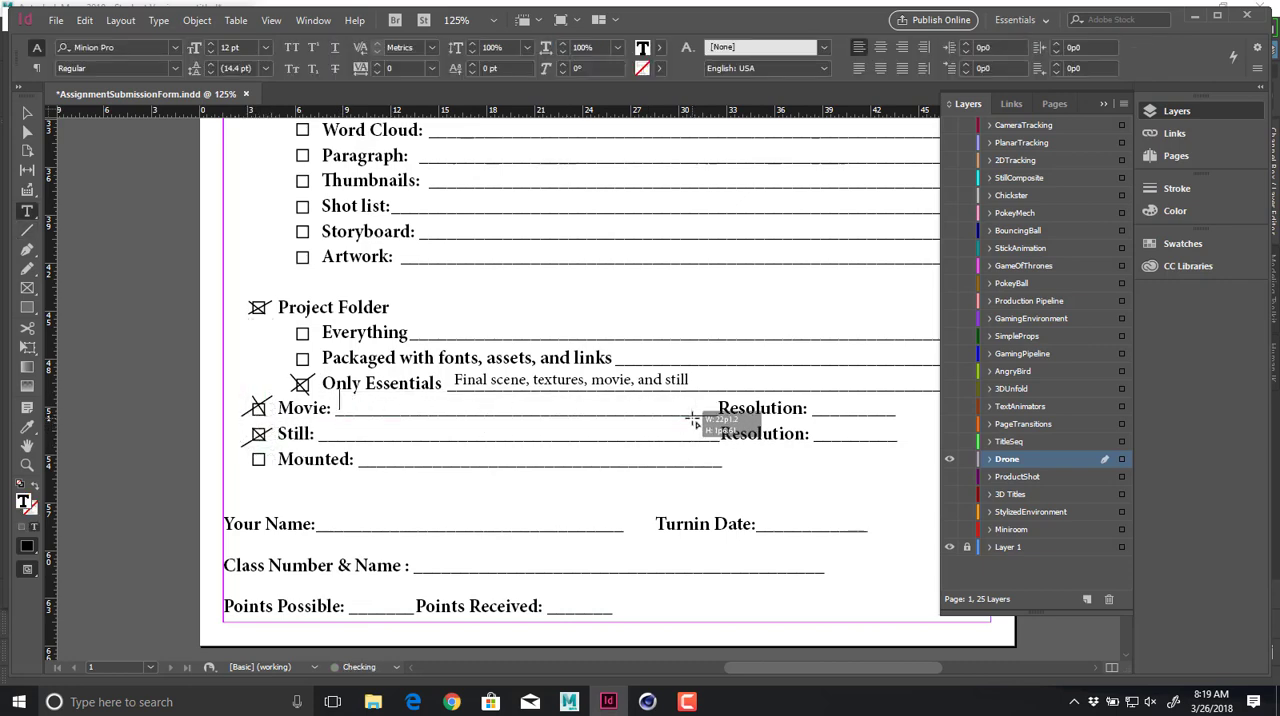
{"action": "type", "text": "6 Secon"}
{"action": "type", "text": "d mv"}
{"action": "type", "text": "vie of the drone "}
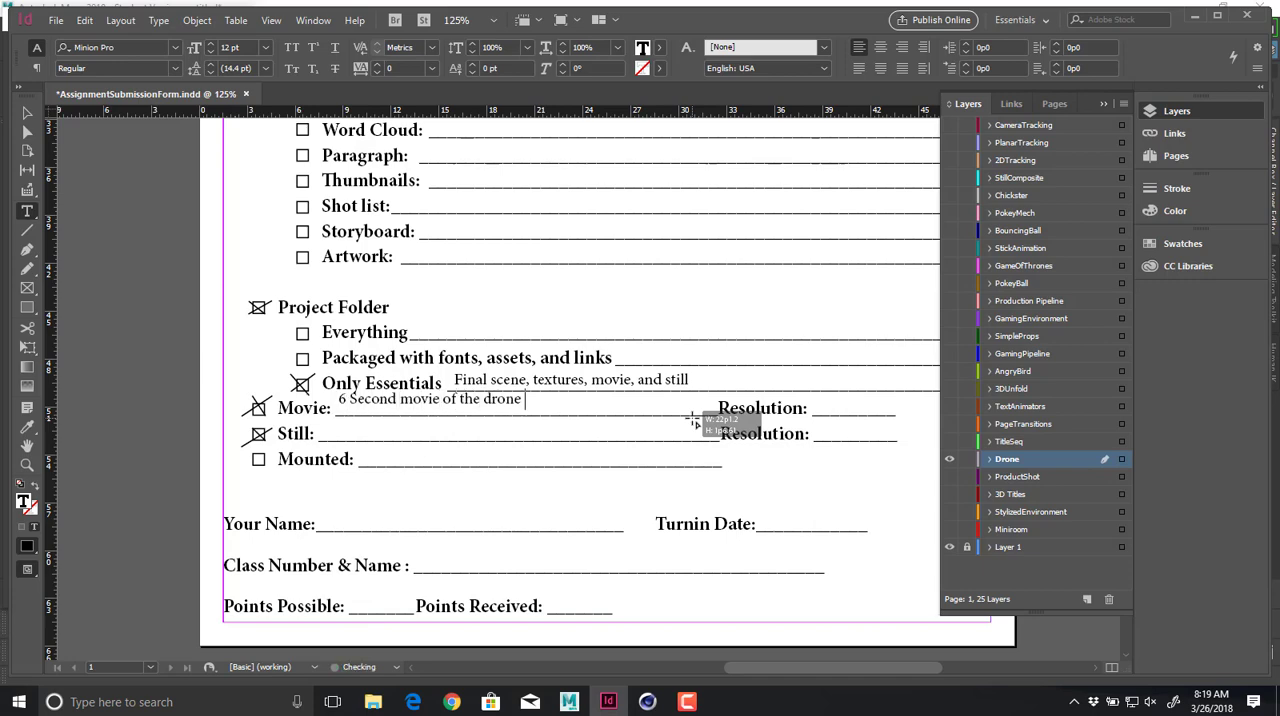
{"action": "type", "text": "powering up, then taking"}
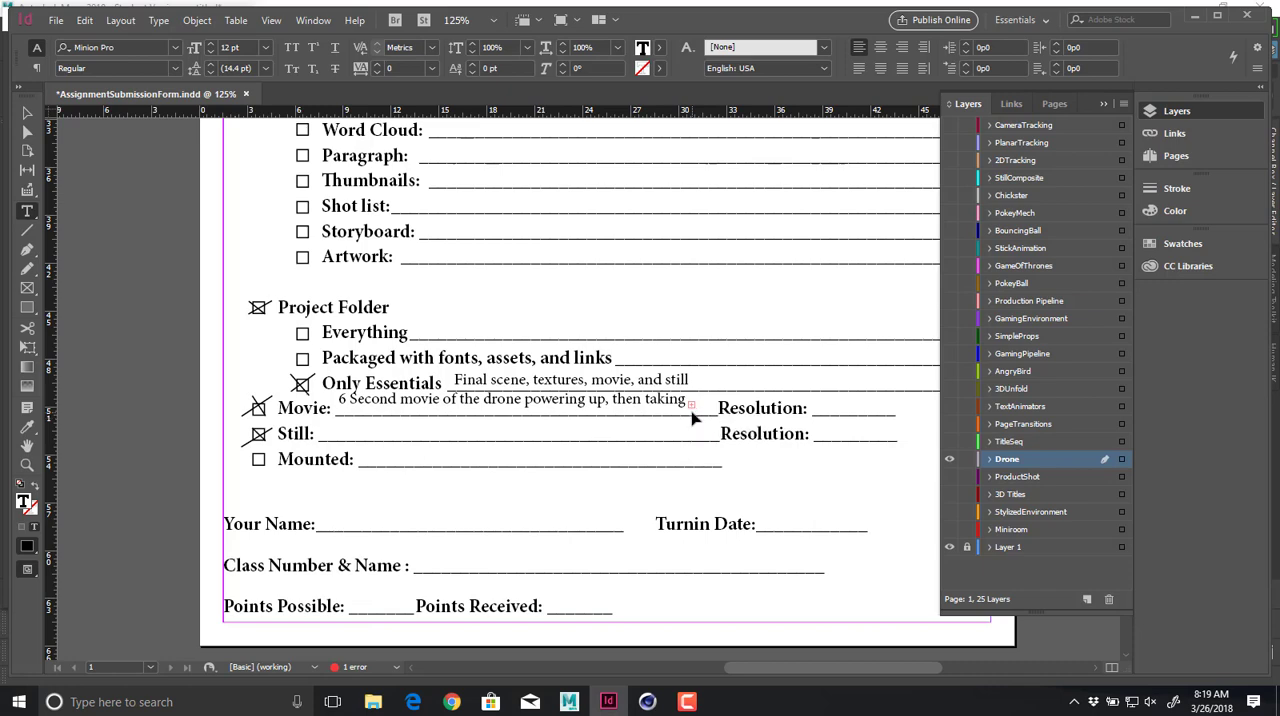
{"action": "type", "text": " off"}
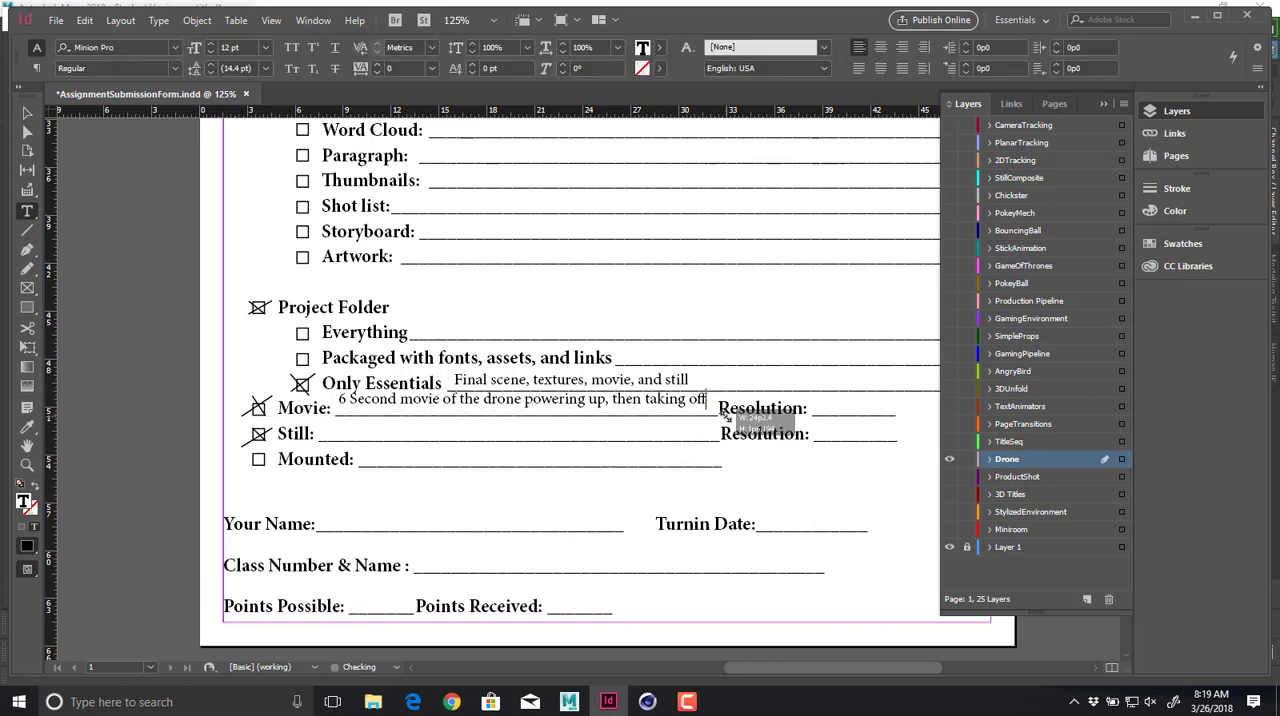
{"action": "key", "text": "Escape"}
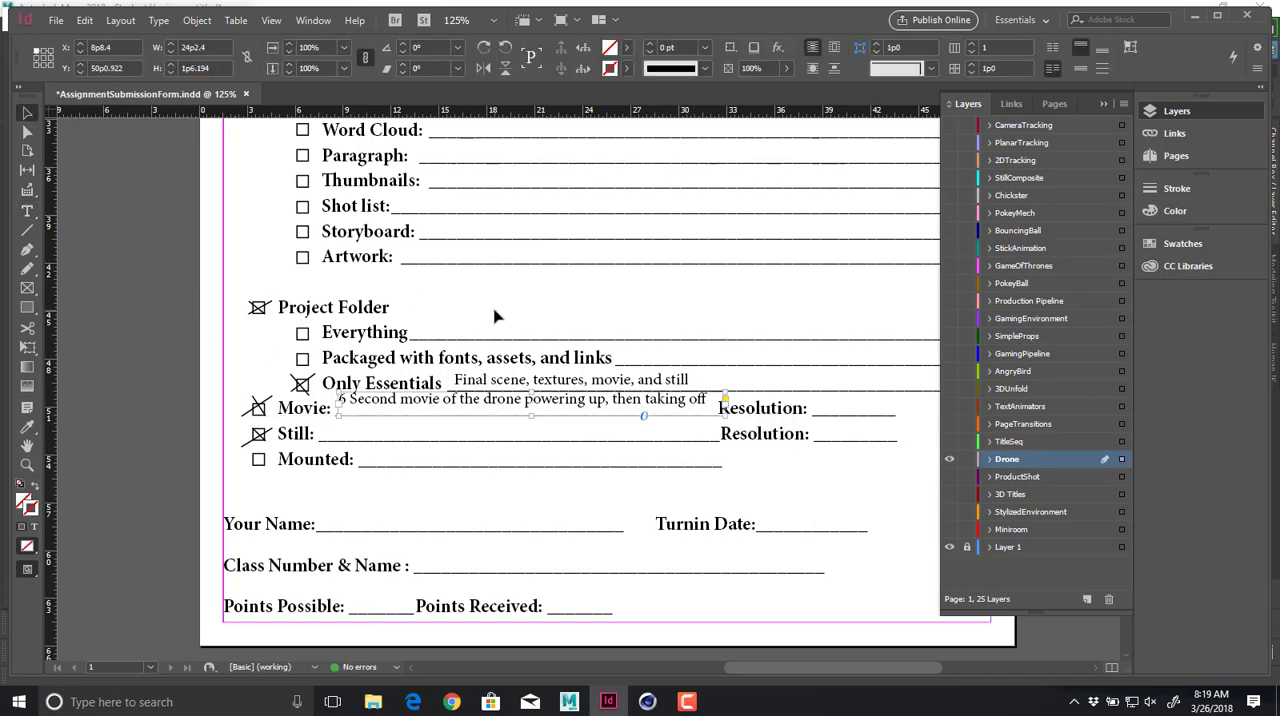
{"action": "left_click", "coordinate": [160, 372]}
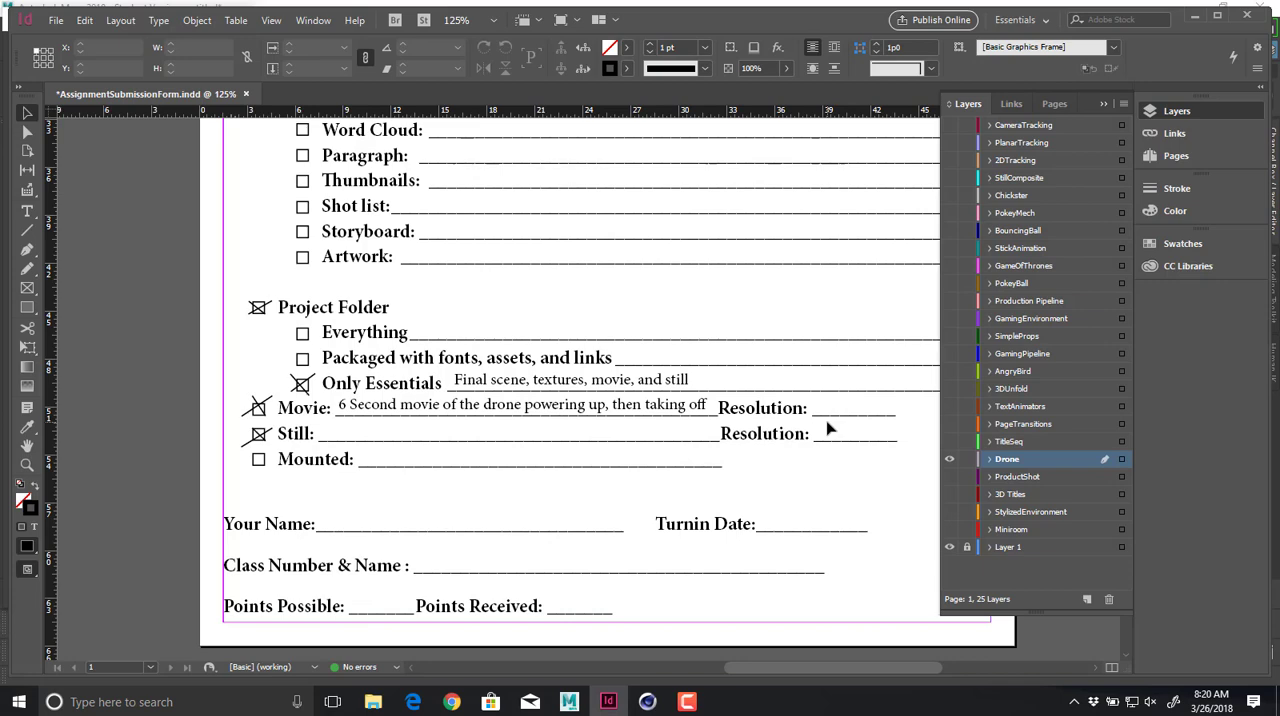
Add a text frame on the Movie's Resolution line reading "960 x 540 @ 30fps".
{"action": "key", "text": "t"}
{"action": "left_click_drag", "start_coordinate": [811, 398], "coordinate": [917, 415]}
{"action": "type", "text": "960 x 540"}
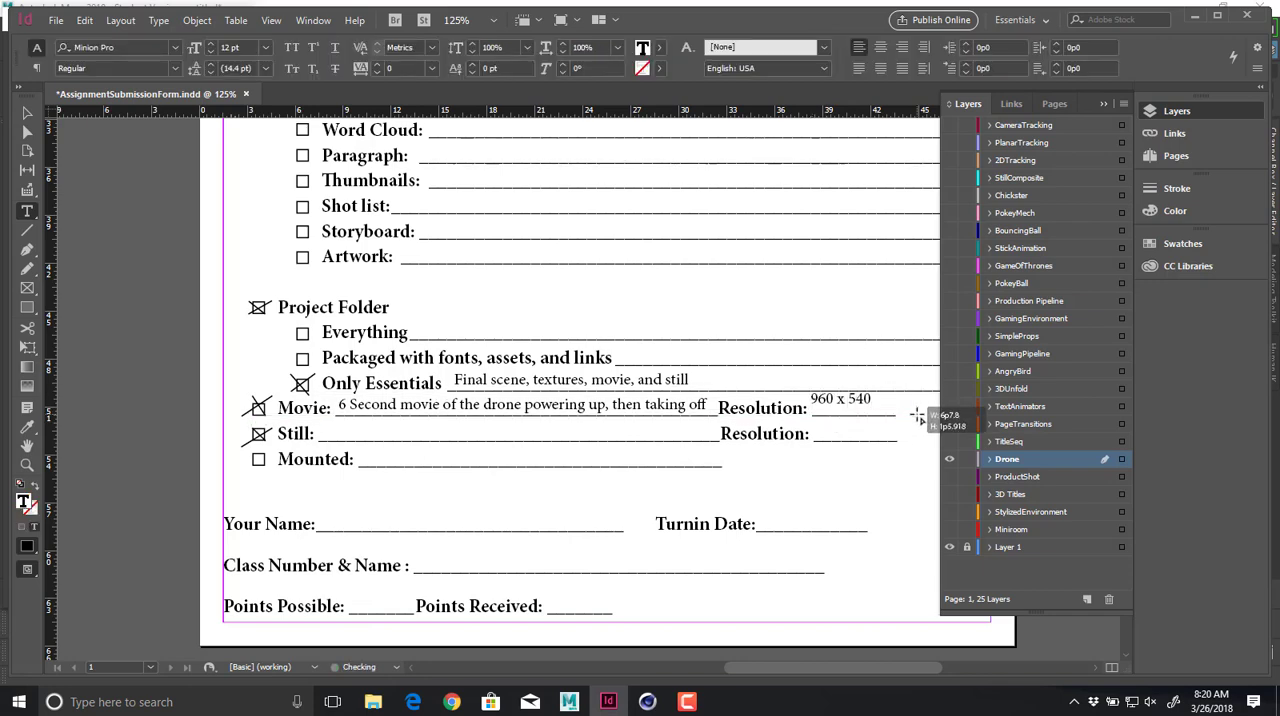
{"action": "key", "text": "BackSpace"}
{"action": "key", "text": "BackSpace"}
{"action": "type", "text": "30fps"}
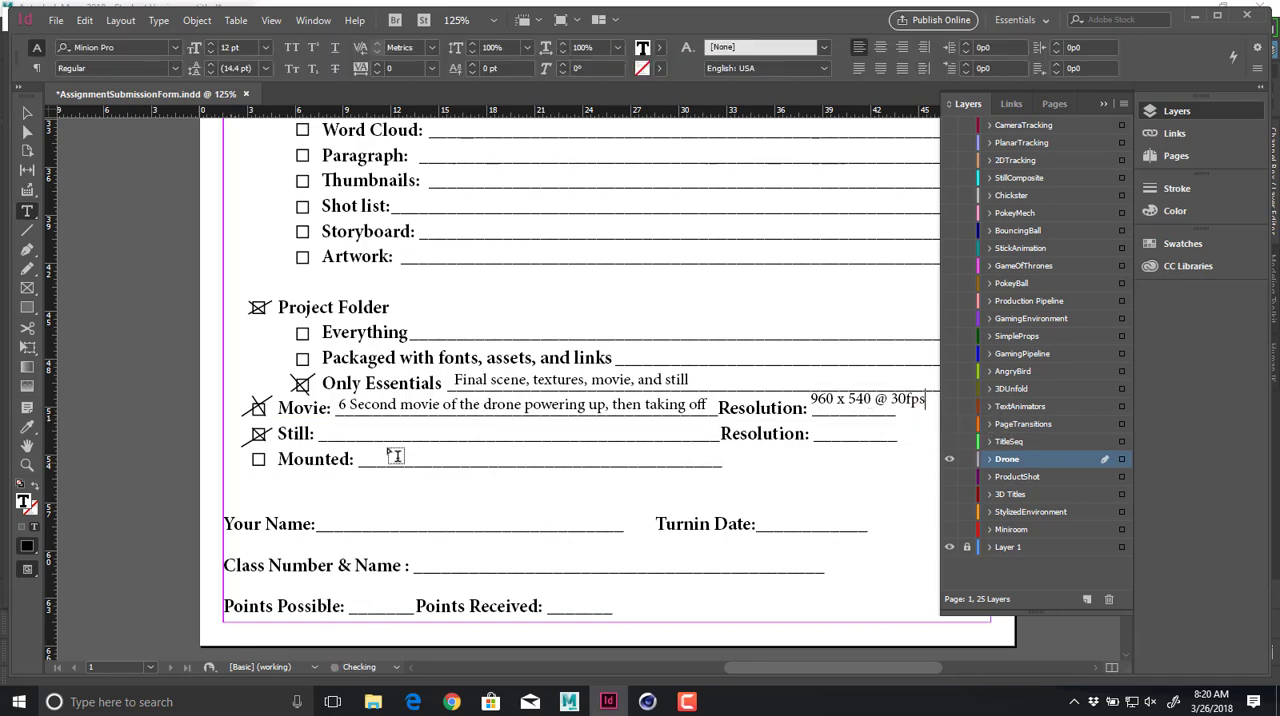
Add a text frame on the Still line reading "Nice, close angled still of drone".
{"action": "left_click_drag", "start_coordinate": [324, 421], "coordinate": [717, 440]}
{"action": "type", "text": "Nice, close an"}
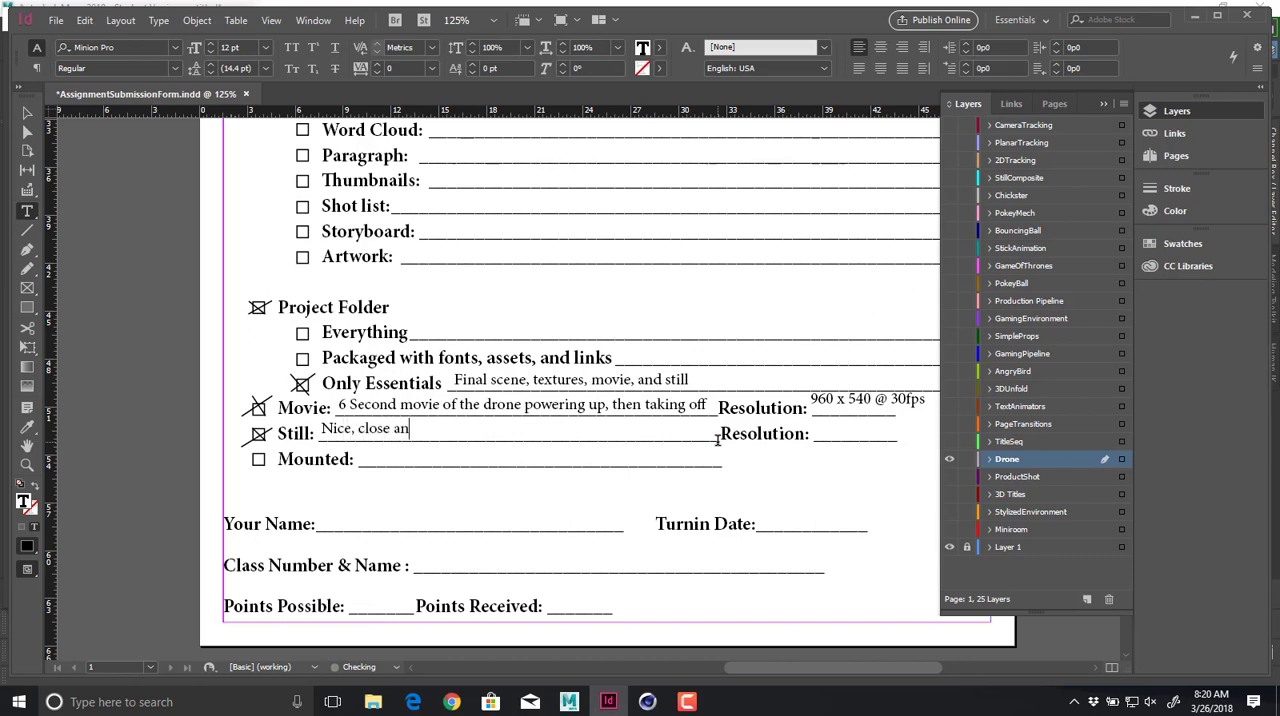
{"action": "type", "text": "gled still of drone"}
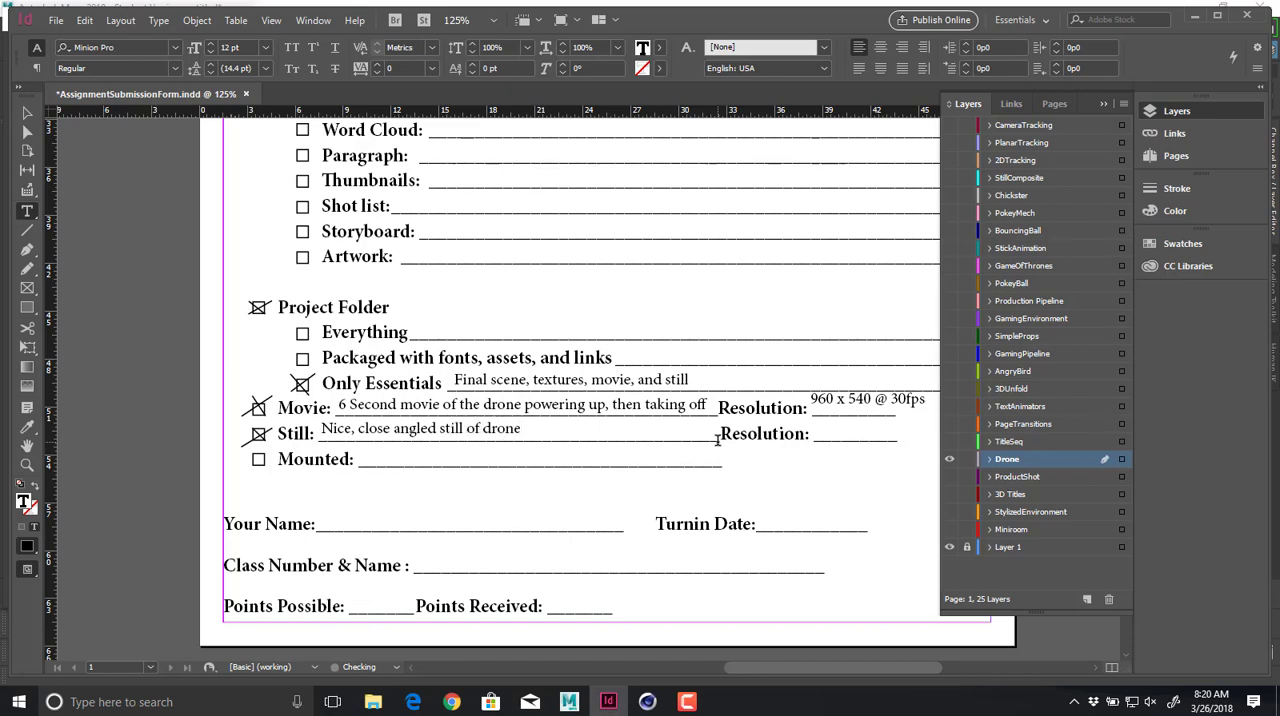
Add a text frame on the Still's Resolution line reading "3000 x 2400 px".
{"action": "left_click_drag", "start_coordinate": [815, 424], "coordinate": [943, 444]}
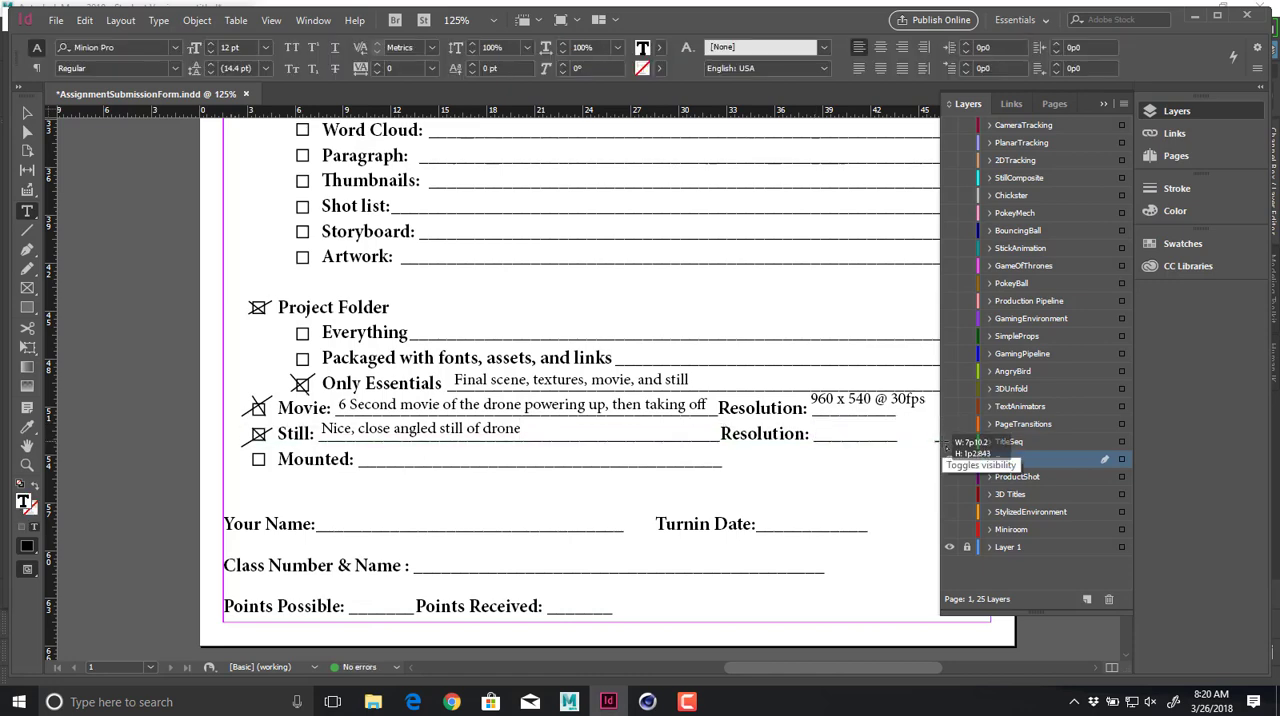
{"action": "type", "text": "3000 x 2400"}
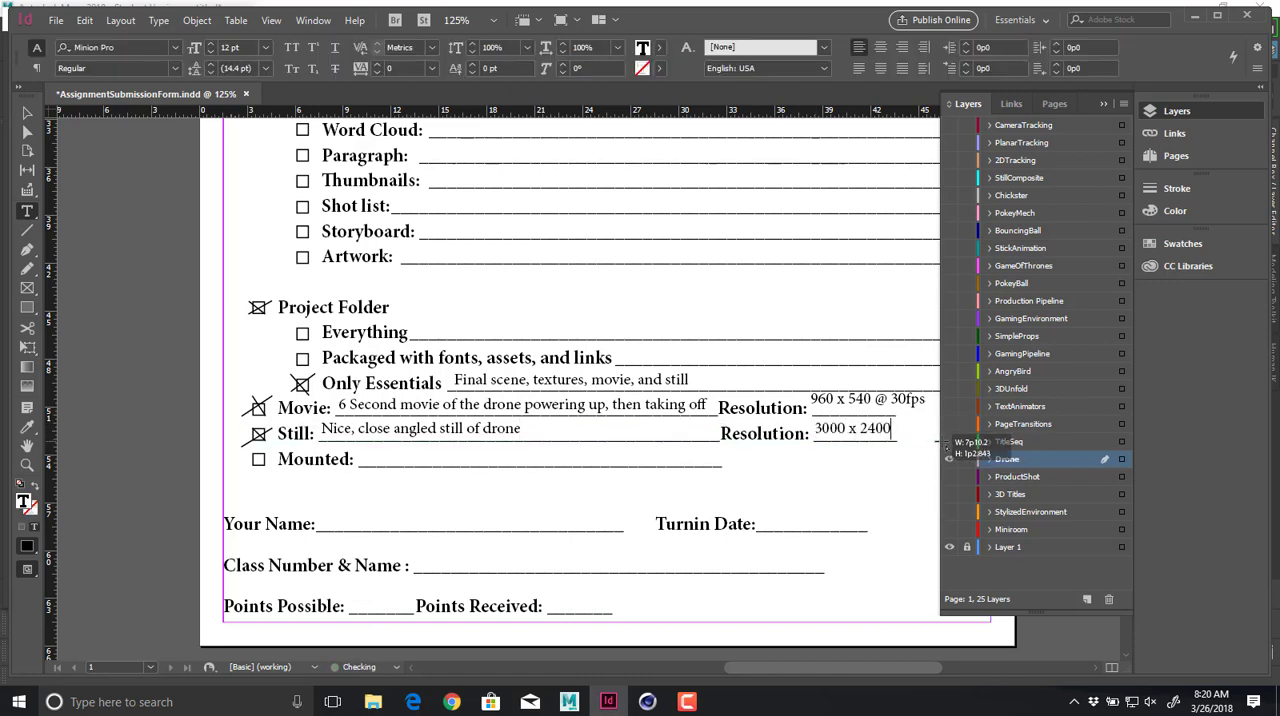
{"action": "type", "text": " px"}
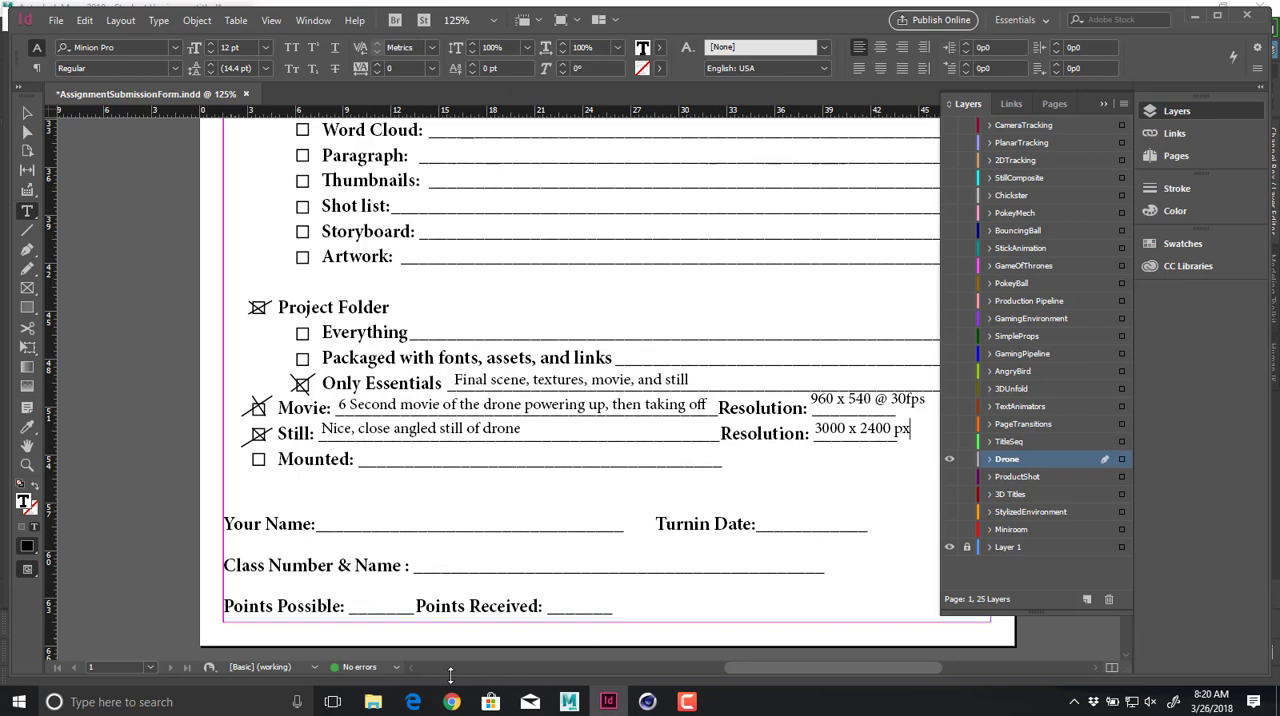
Switch to File Explorer and open the MACA folder from Quick access.
{"action": "key", "text": "super+e"}
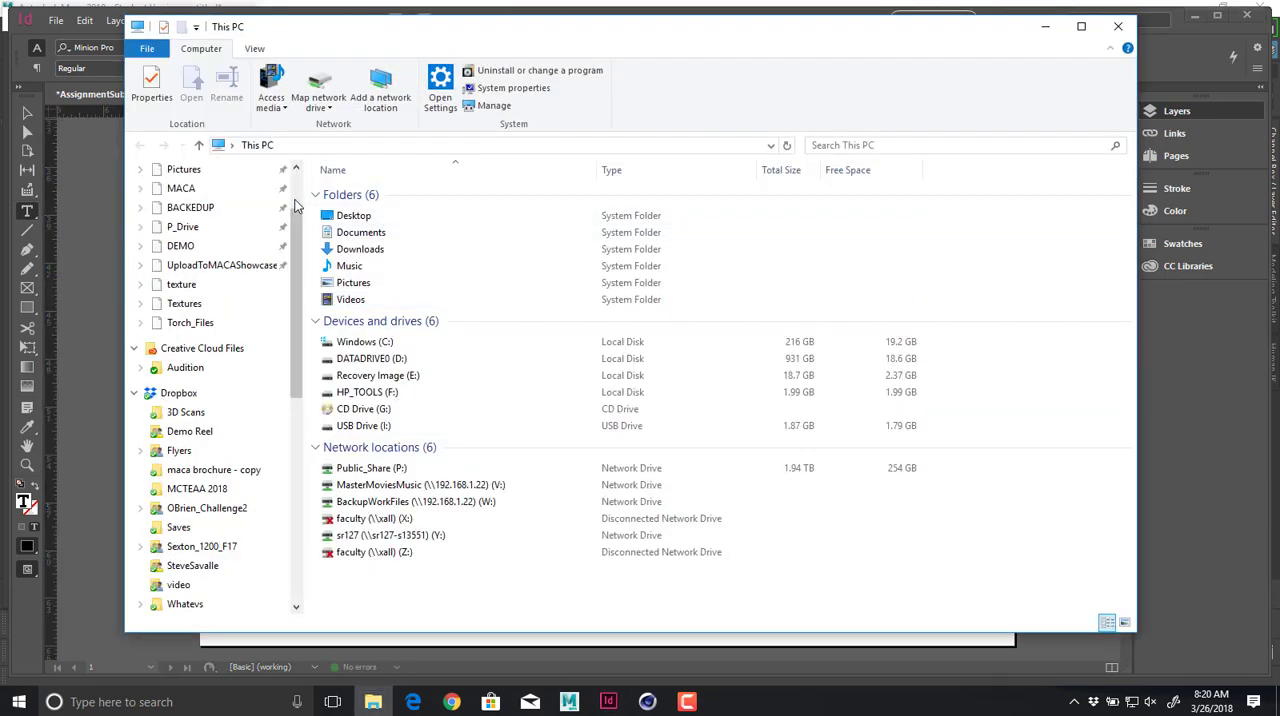
{"action": "scroll", "coordinate": [295, 205], "scroll_direction": "up", "scroll_amount": 3}
{"action": "left_click", "coordinate": [200, 295]}
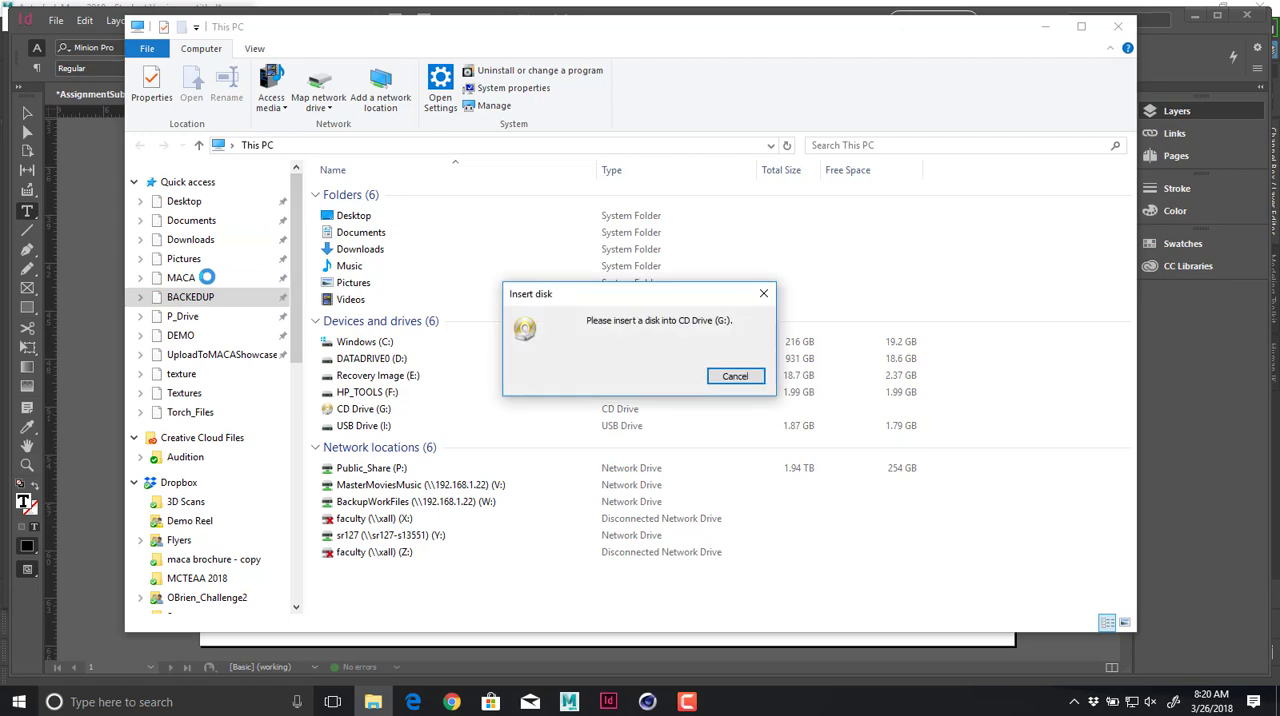
{"action": "left_click", "coordinate": [206, 277]}
{"action": "left_click", "coordinate": [400, 248]}
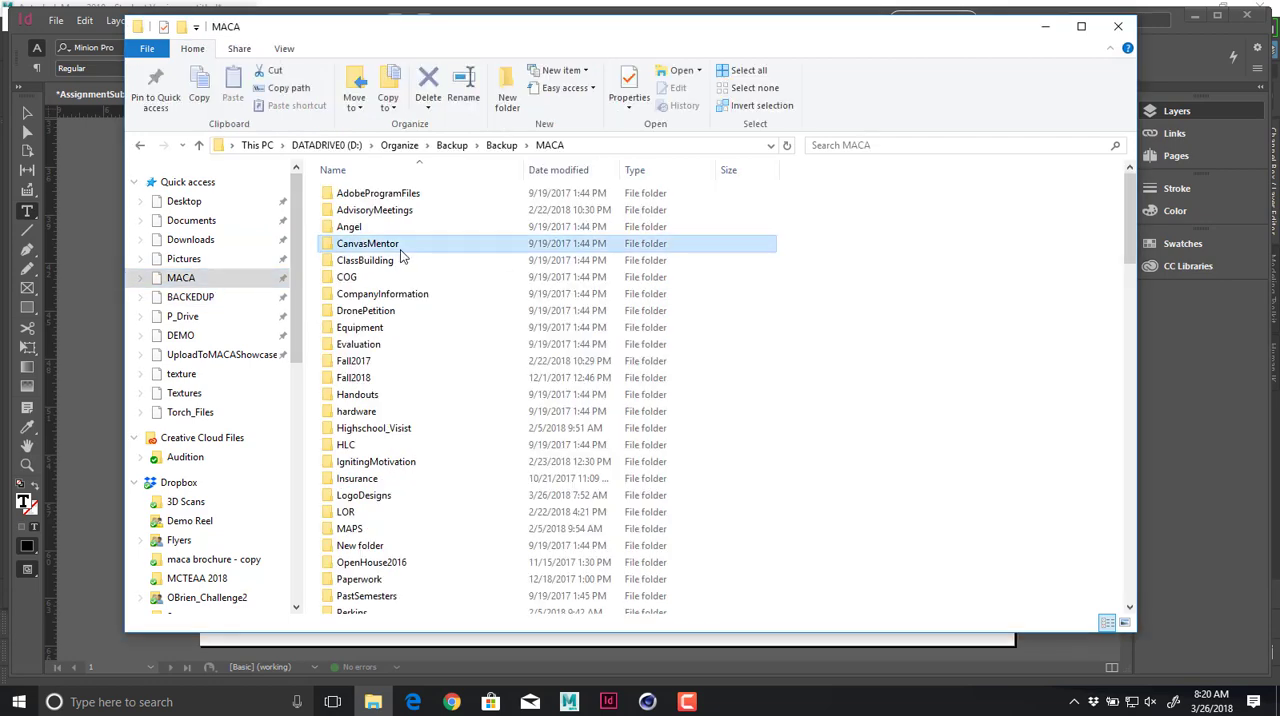
{"action": "scroll", "coordinate": [400, 249], "scroll_direction": "down", "scroll_amount": 13}
{"action": "double_click", "coordinate": [400, 249]}
{"action": "key", "text": "alt+Left"}
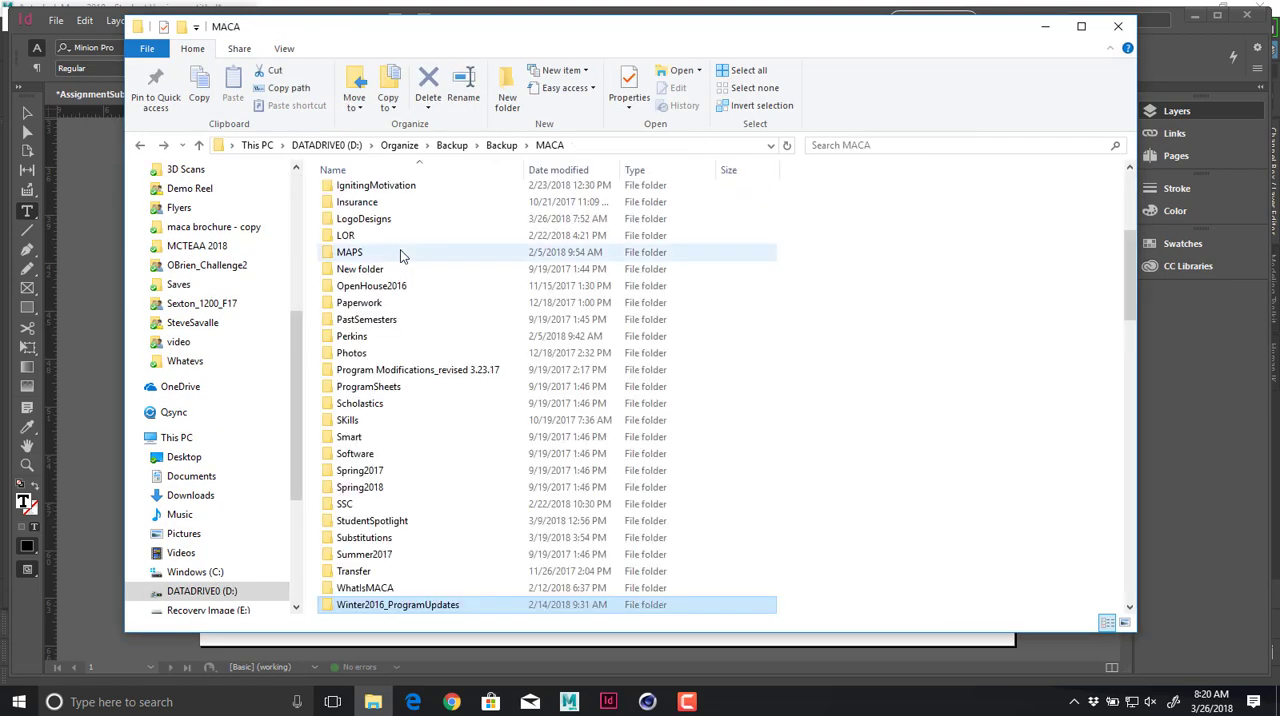
{"action": "key", "text": "Down"}
{"action": "key", "text": "Return"}
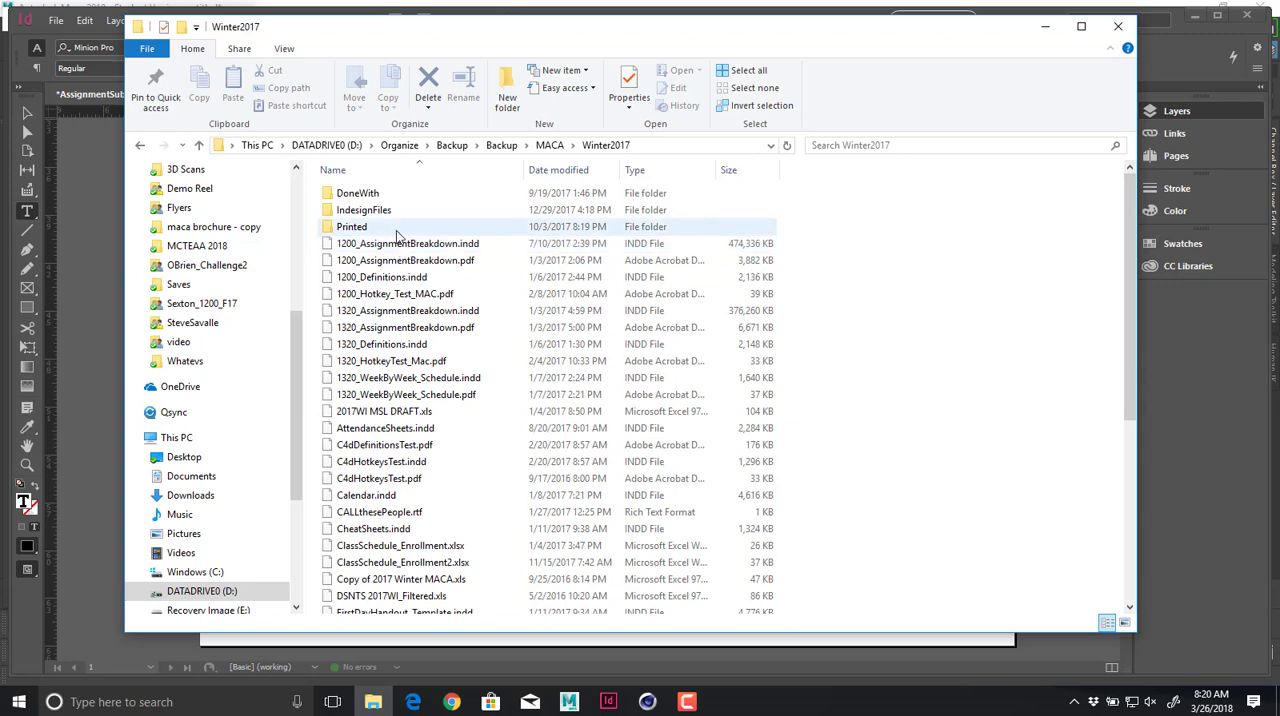
{"action": "key", "text": "alt+Left"}
Open the MACA 2510 S1602 handout from the Winter2018 PDF folder in Adobe Acrobat to check the Drone project's points.
{"action": "scroll", "coordinate": [372, 272], "scroll_direction": "down", "scroll_amount": 3}
{"action": "double_click", "coordinate": [384, 471]}
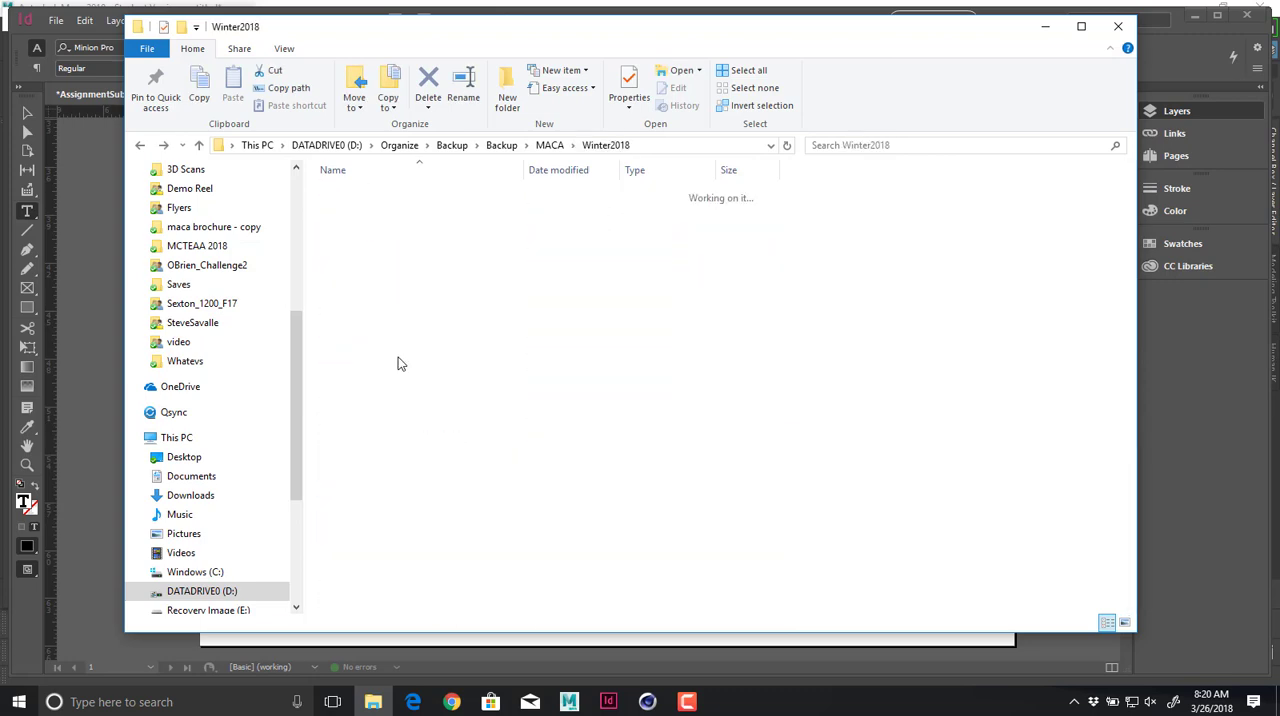
{"action": "double_click", "coordinate": [374, 194]}
{"action": "scroll", "coordinate": [519, 381], "scroll_direction": "down", "scroll_amount": 6}
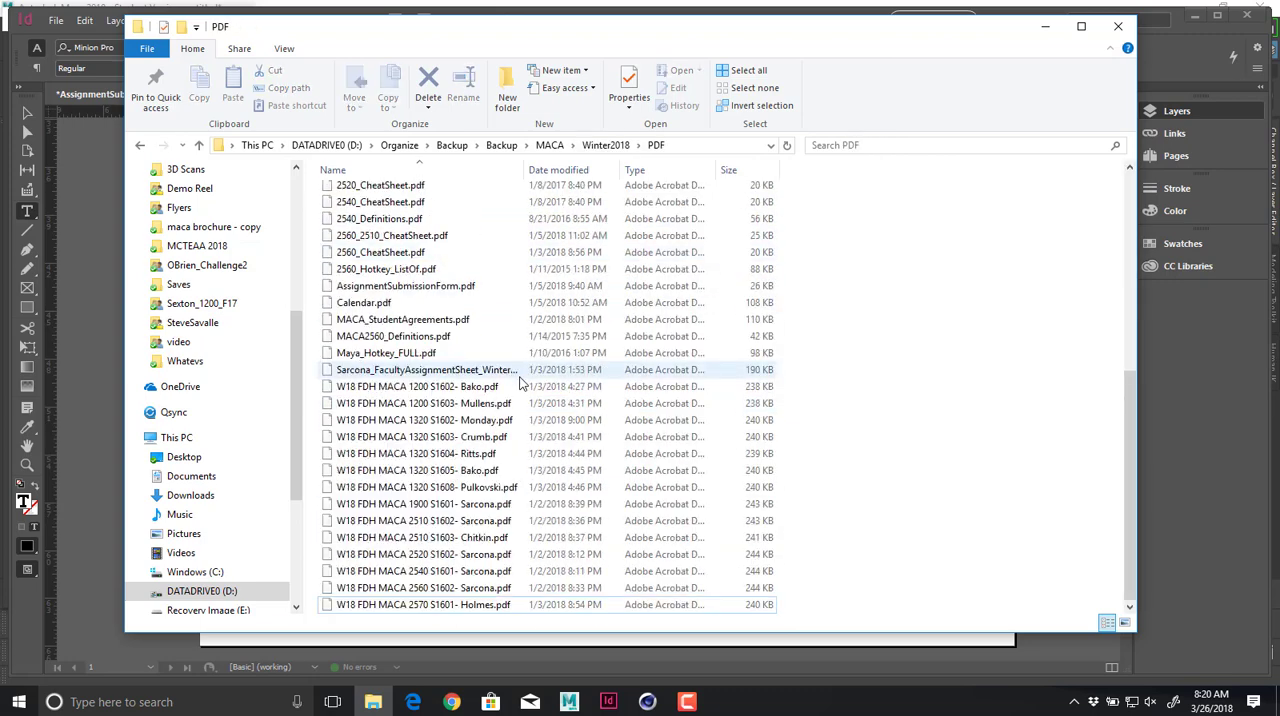
{"action": "left_click", "coordinate": [486, 524]}
{"action": "double_click", "coordinate": [486, 524]}
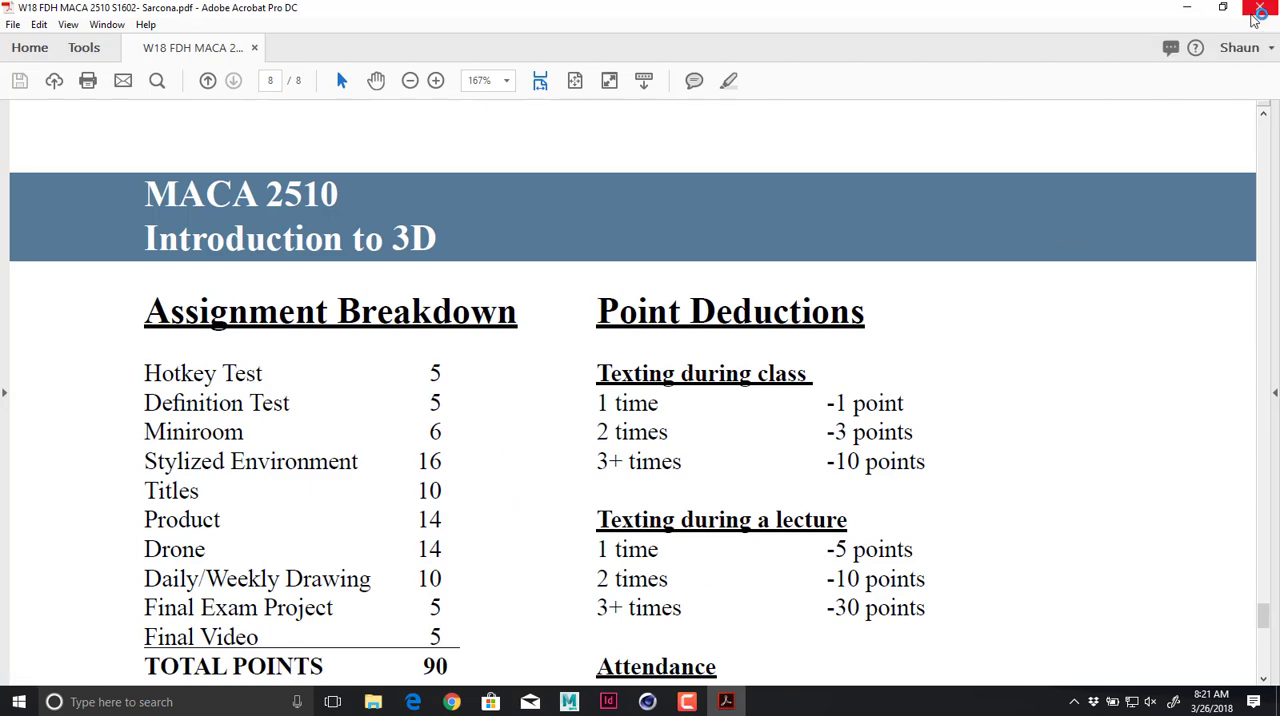
Close the PDF handout, return to InDesign and add a text frame on the Points Possible line reading "14".
{"action": "key", "text": "alt+F4"}
{"action": "key", "text": "alt+Tab"}
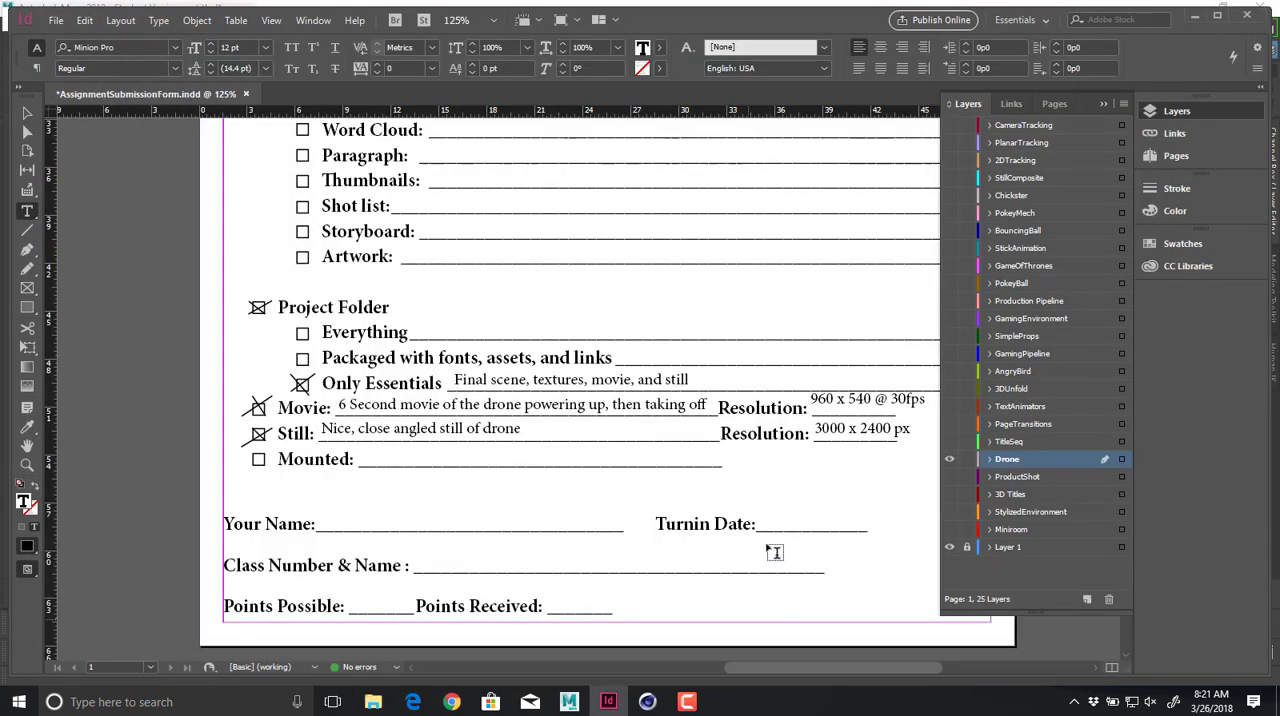
{"action": "left_click_drag", "start_coordinate": [354, 591], "coordinate": [412, 615]}
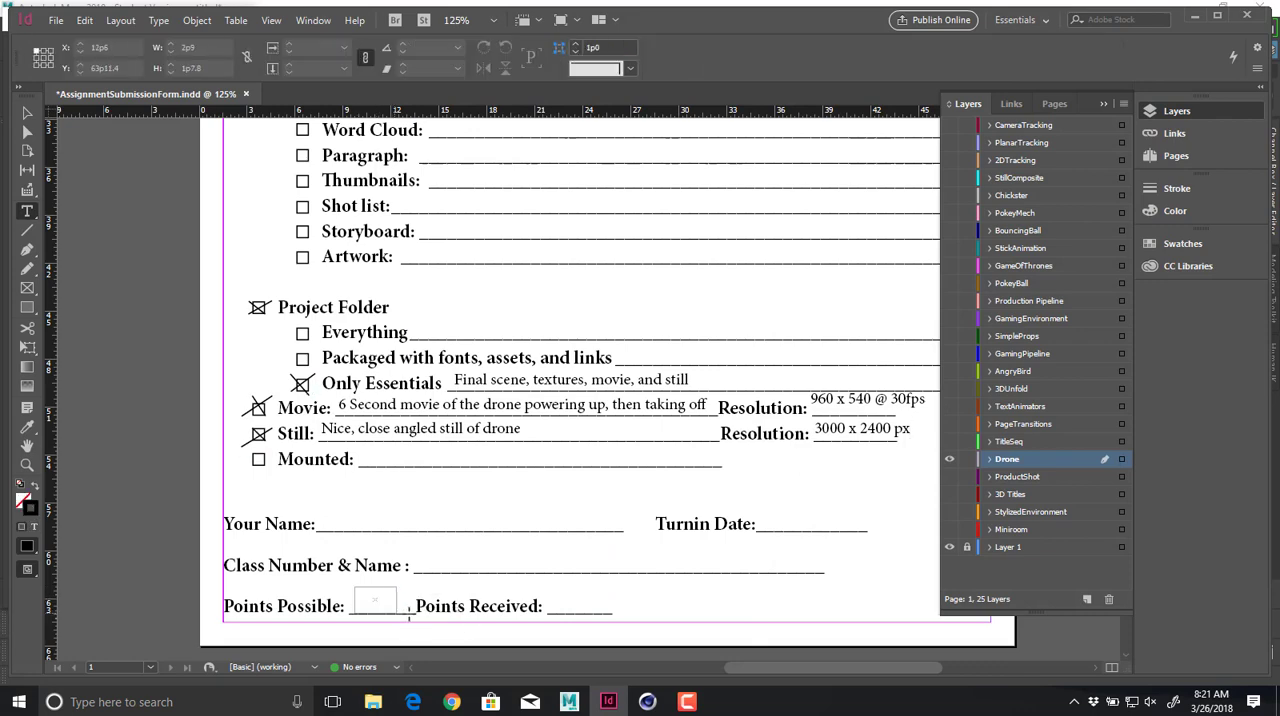
{"action": "type", "text": "14"}
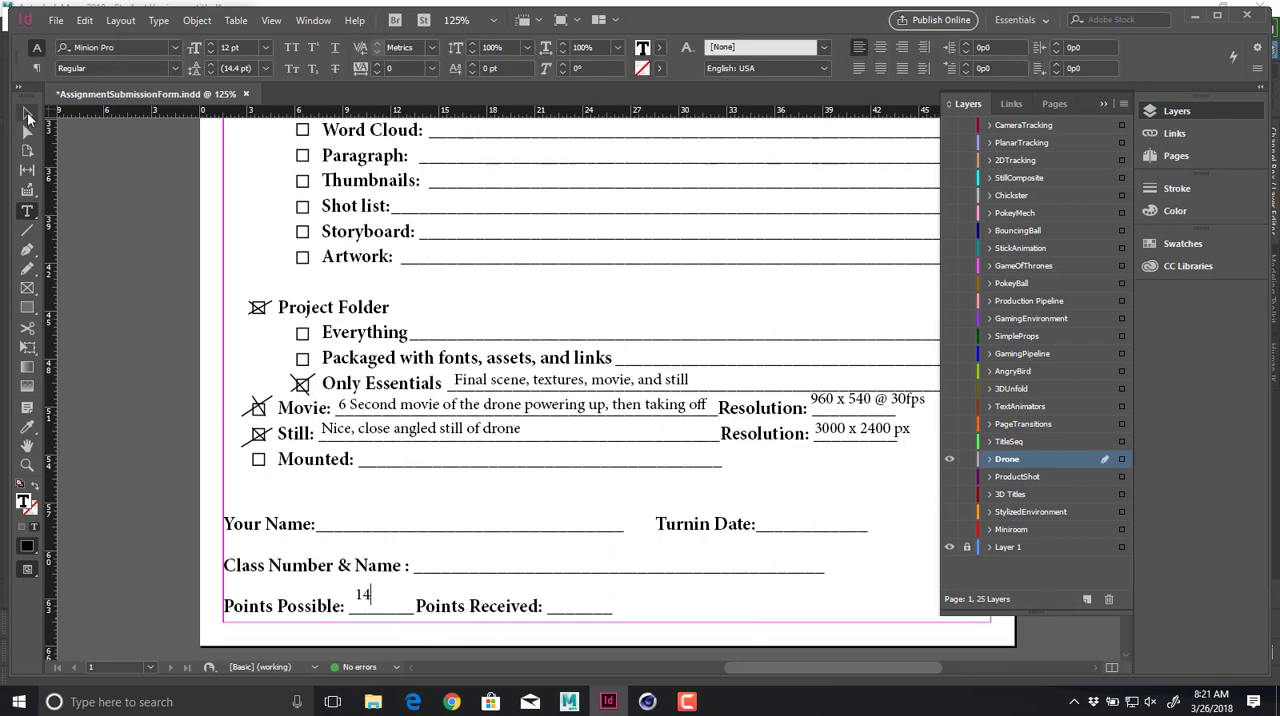
{"action": "left_click", "coordinate": [27, 112]}
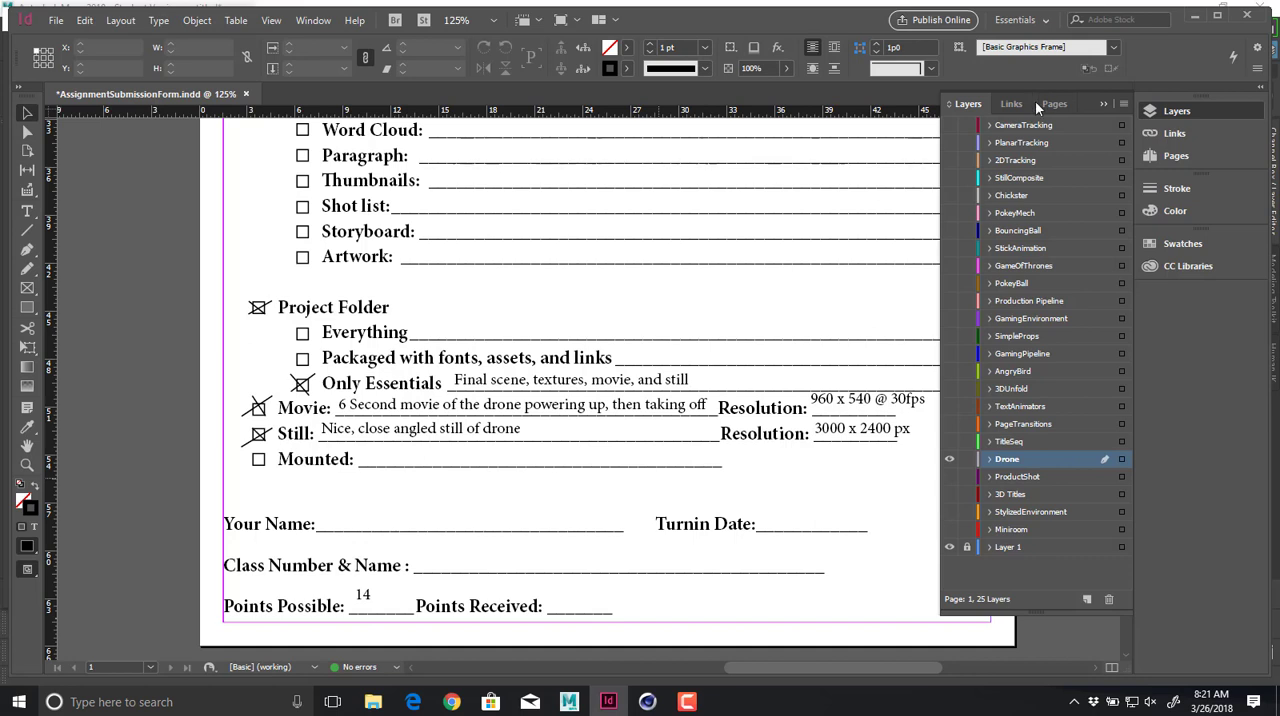
Save the assignment submission form, close InDesign and switch to Cinema 4D.
{"action": "key", "text": "ctrl+s"}
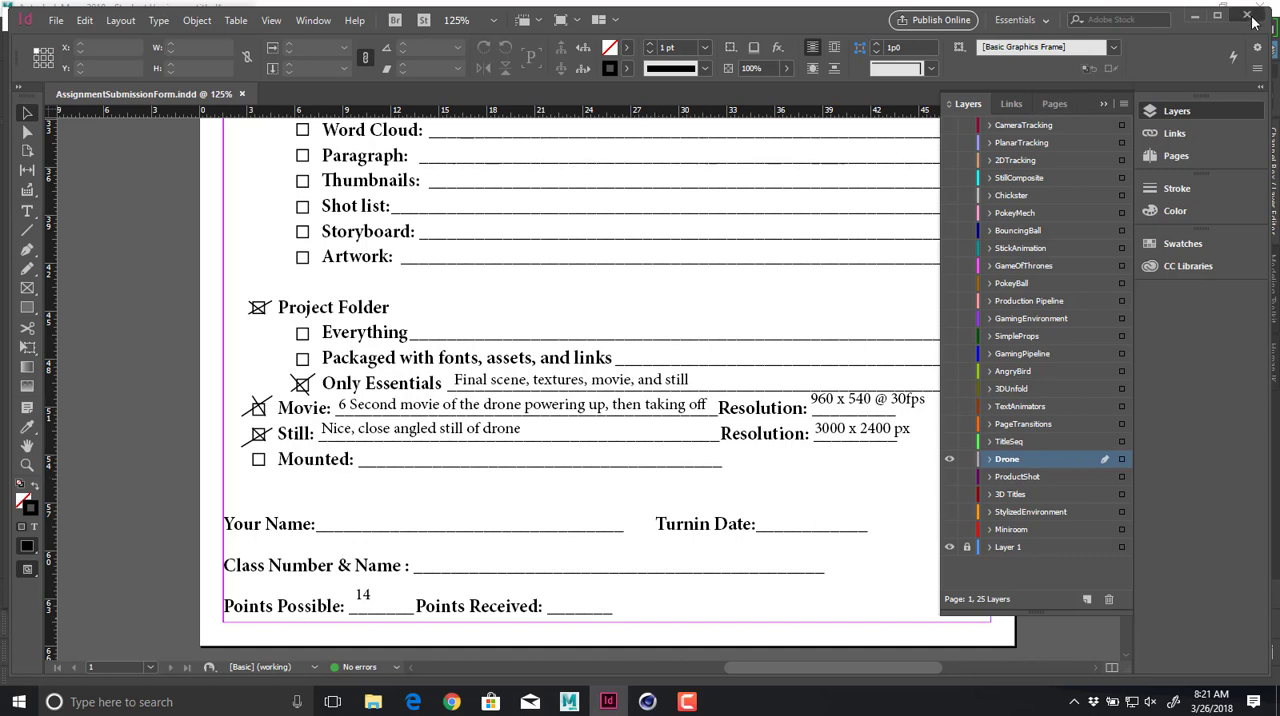
{"action": "left_click", "coordinate": [1250, 17]}
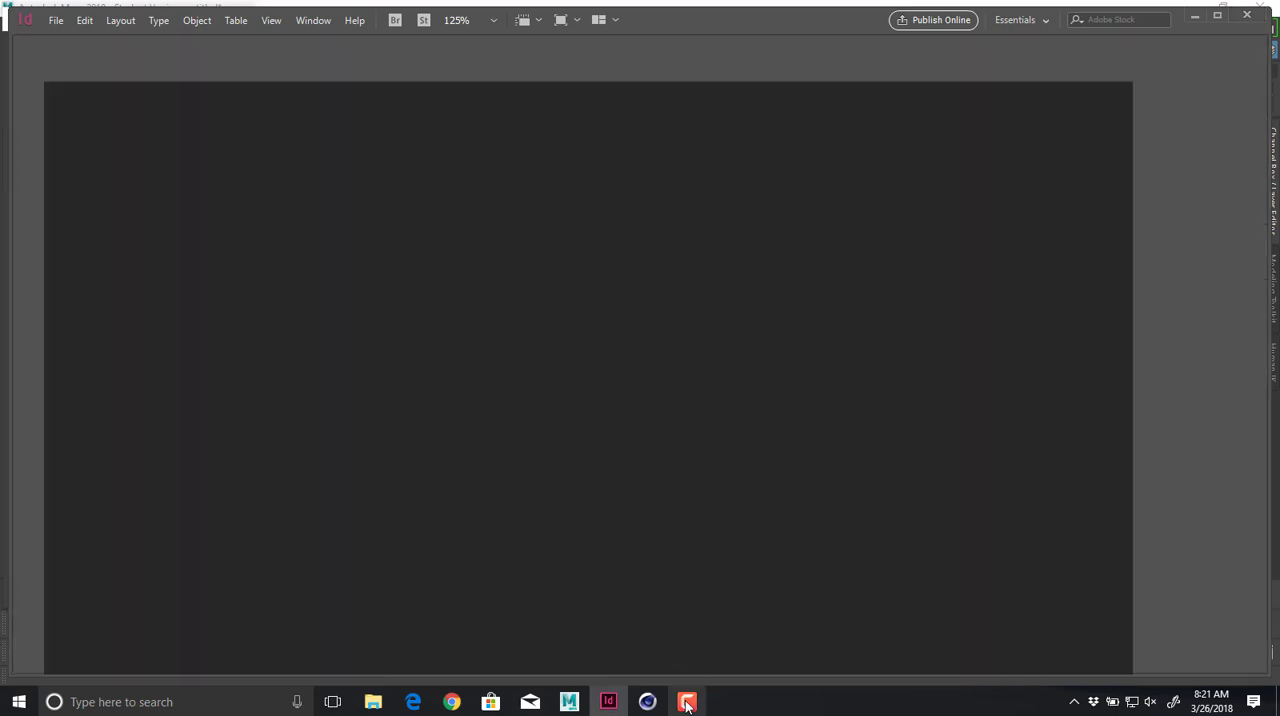
{"action": "left_click", "coordinate": [686, 704]}
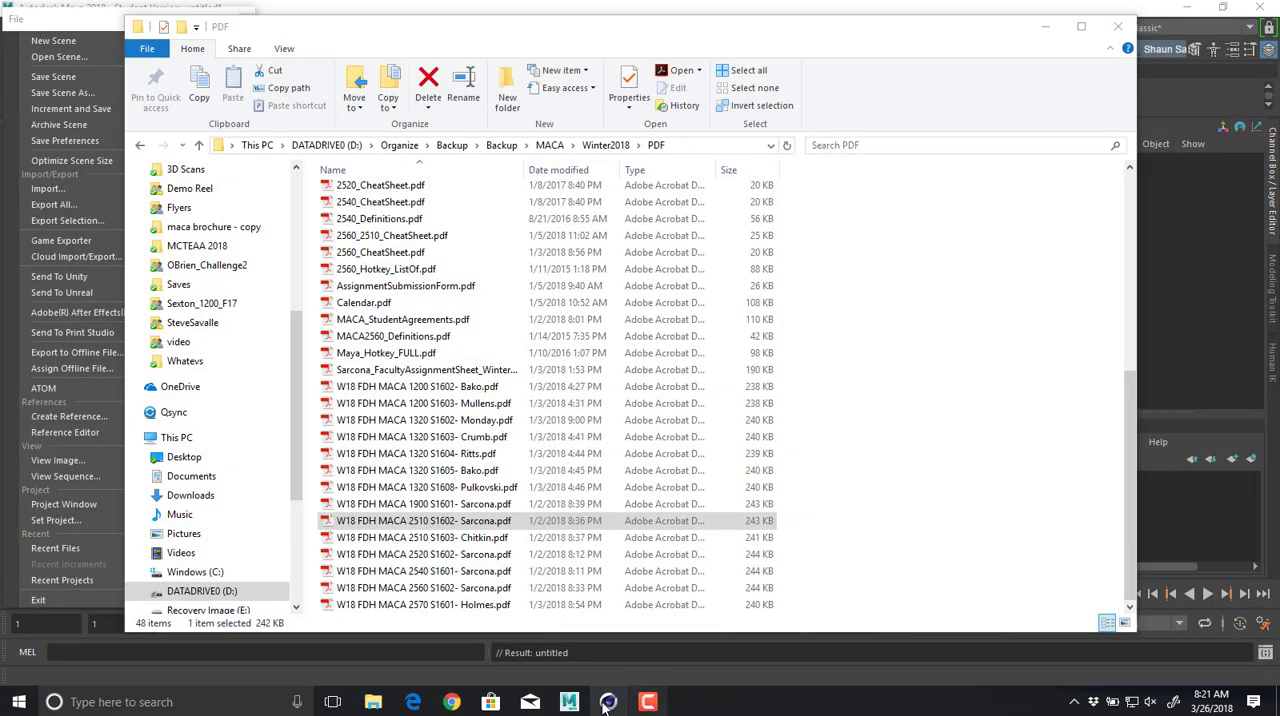
Open File Explorer and go to the 2510 folder inside the instructor's W18 folder on P_Drive.
{"action": "key", "text": "super+e"}
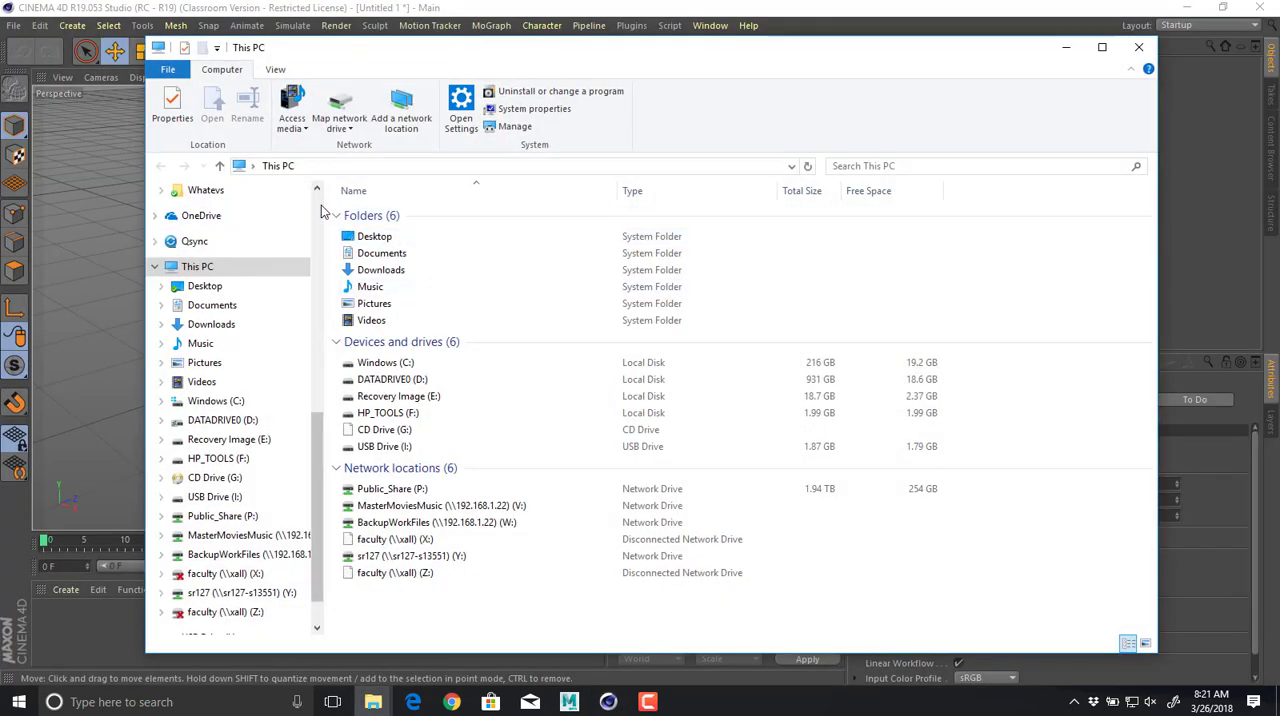
{"action": "scroll", "coordinate": [305, 240], "scroll_direction": "up", "scroll_amount": 9}
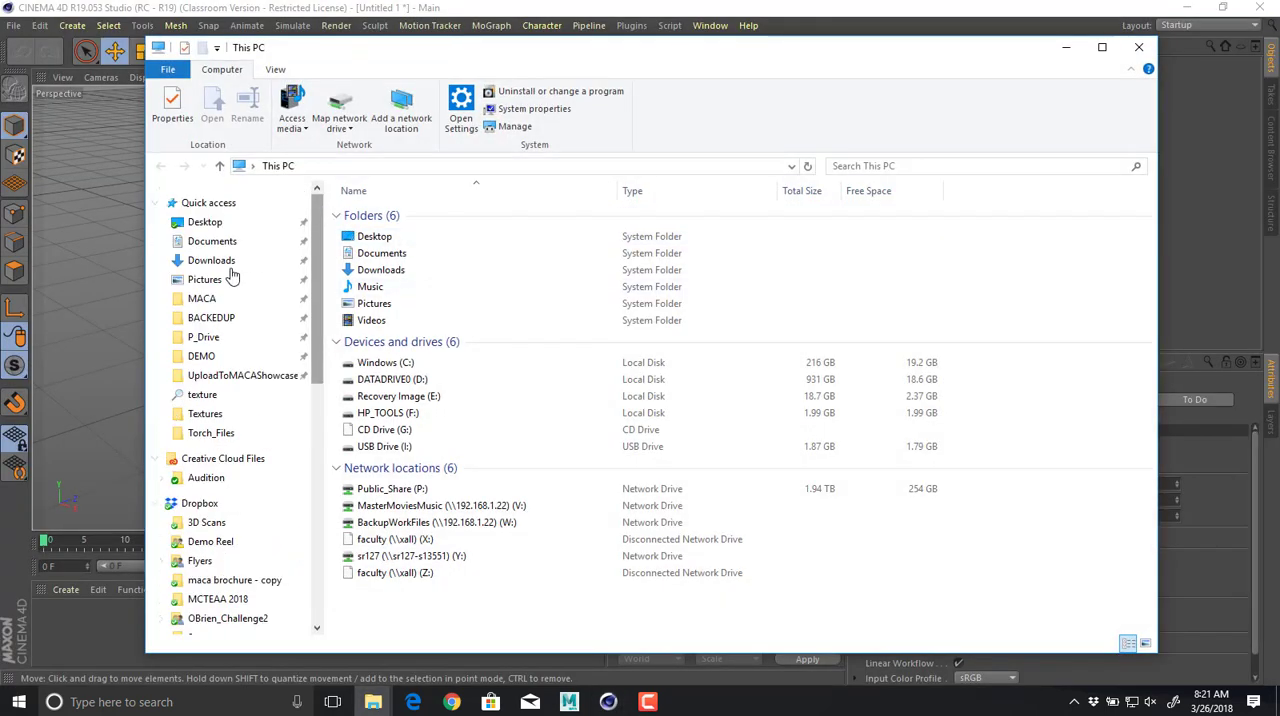
{"action": "left_click", "coordinate": [208, 337]}
{"action": "double_click", "coordinate": [440, 300]}
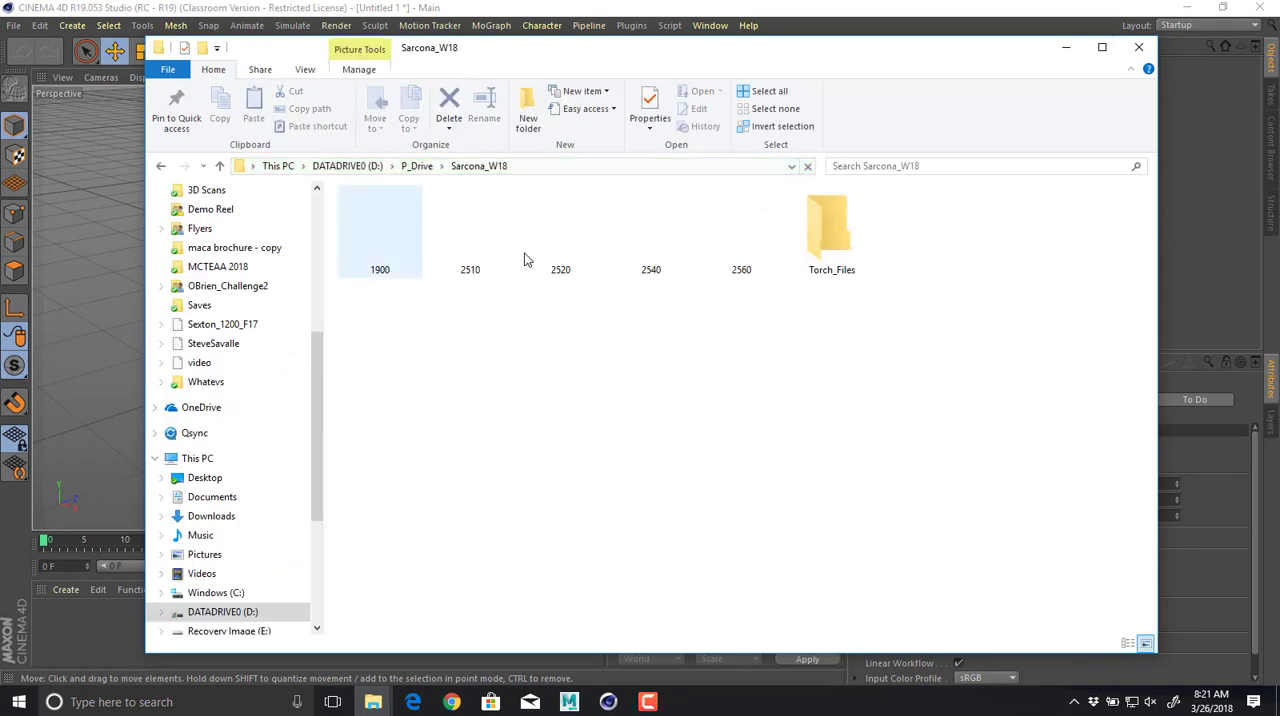
{"action": "double_click", "coordinate": [500, 248]}
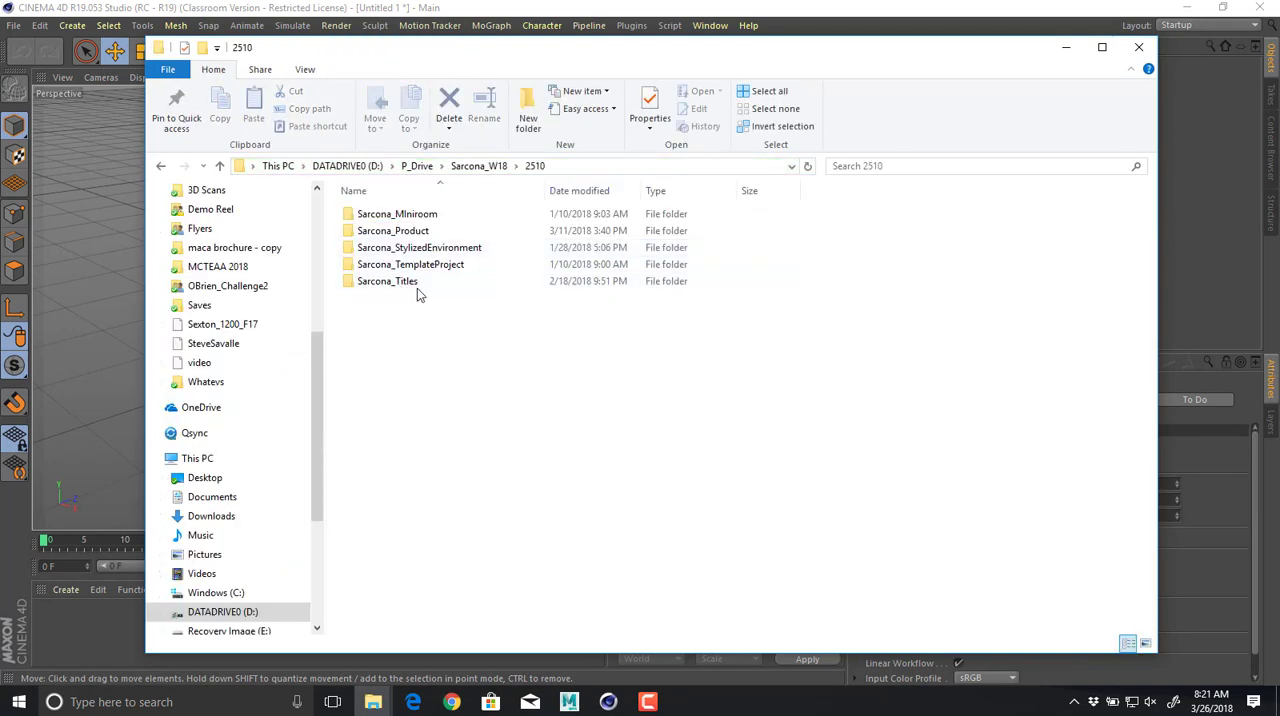
Duplicate the template project folder and rename the copy, replacing "TemplateProject - Copy" with "Drone" after the surname prefix.
{"action": "left_click_drag", "start_coordinate": [410, 268], "coordinate": [393, 303]}
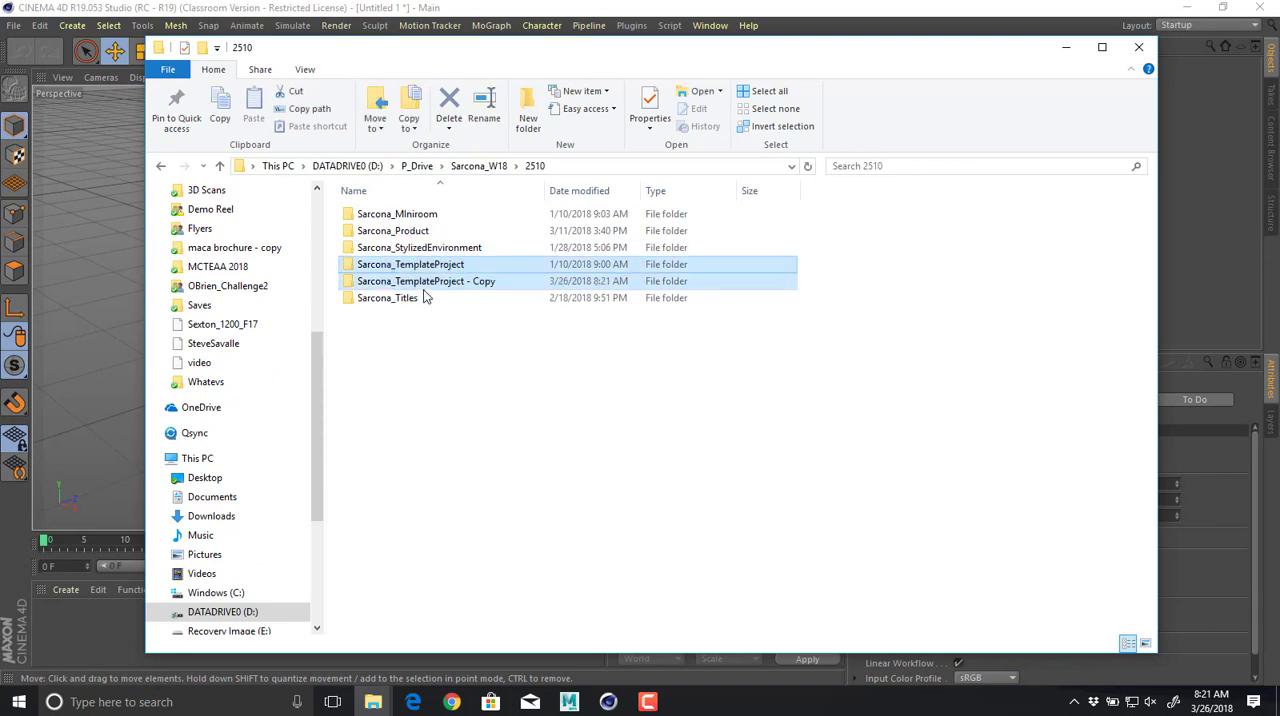
{"action": "left_click", "coordinate": [418, 284]}
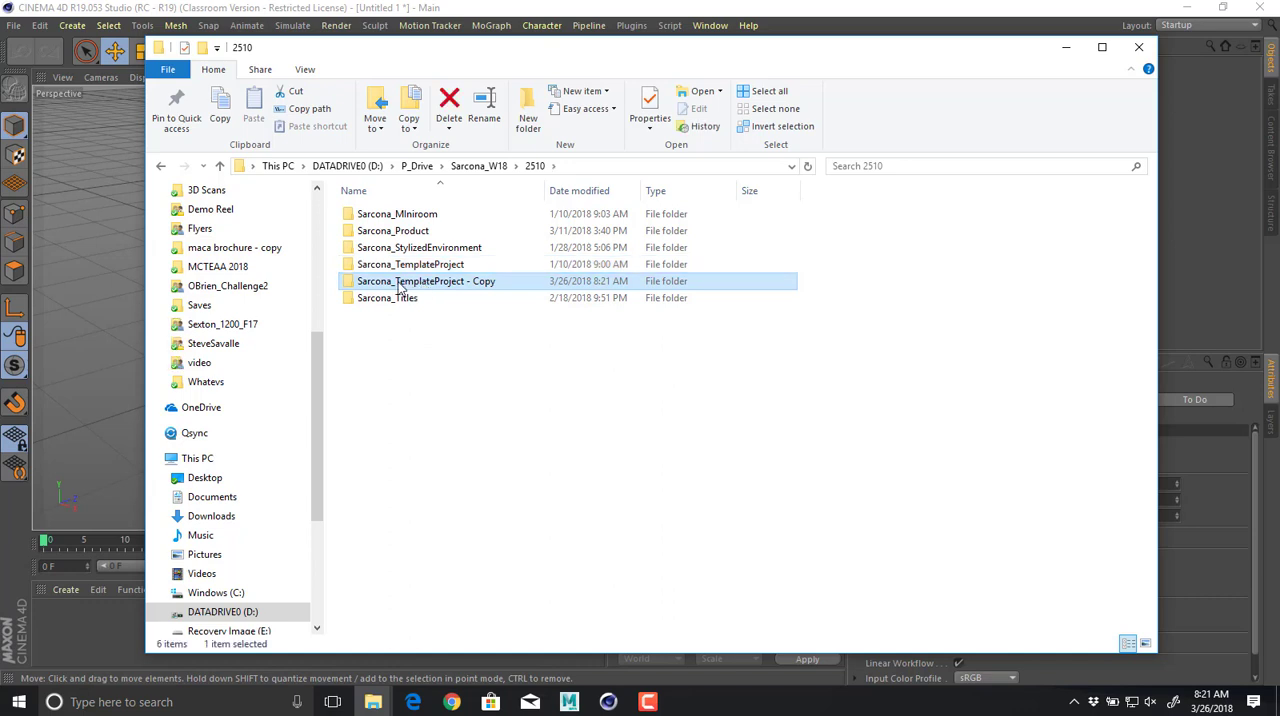
{"action": "left_click", "coordinate": [400, 287]}
{"action": "left_click_drag", "start_coordinate": [400, 287], "coordinate": [711, 288]}
{"action": "type", "text": "Drone"}
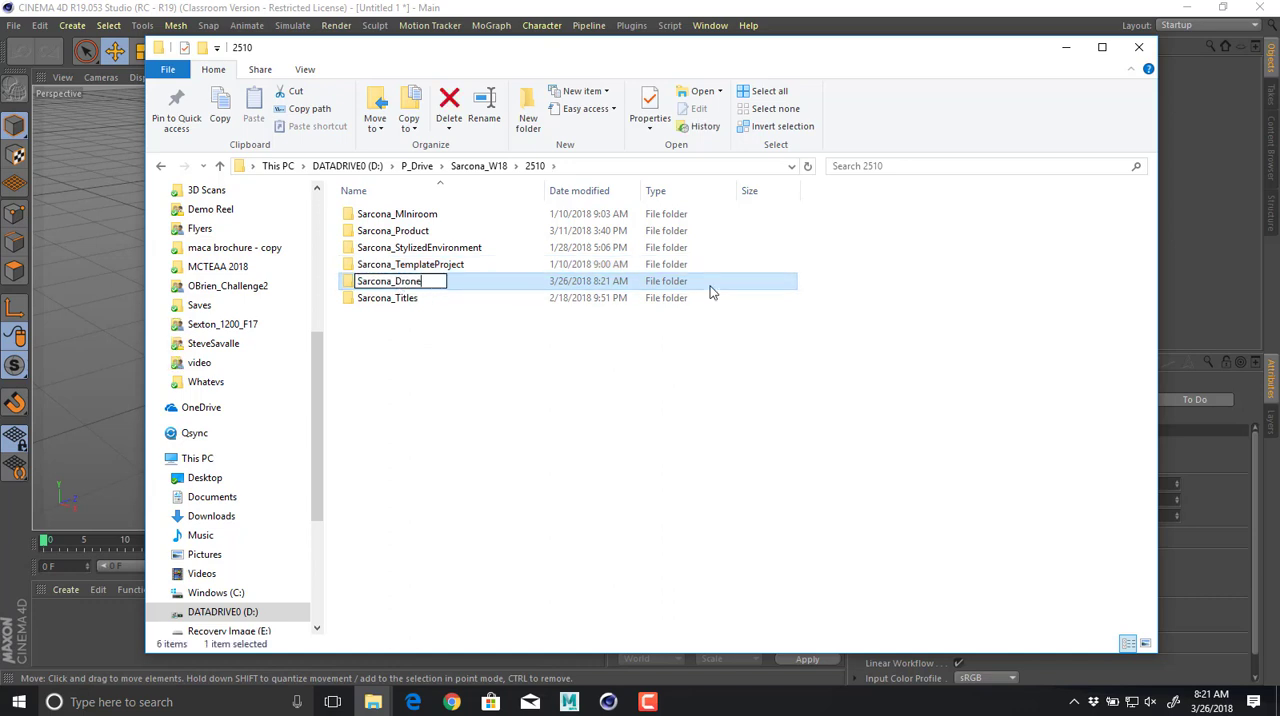
{"action": "key", "text": "Return"}
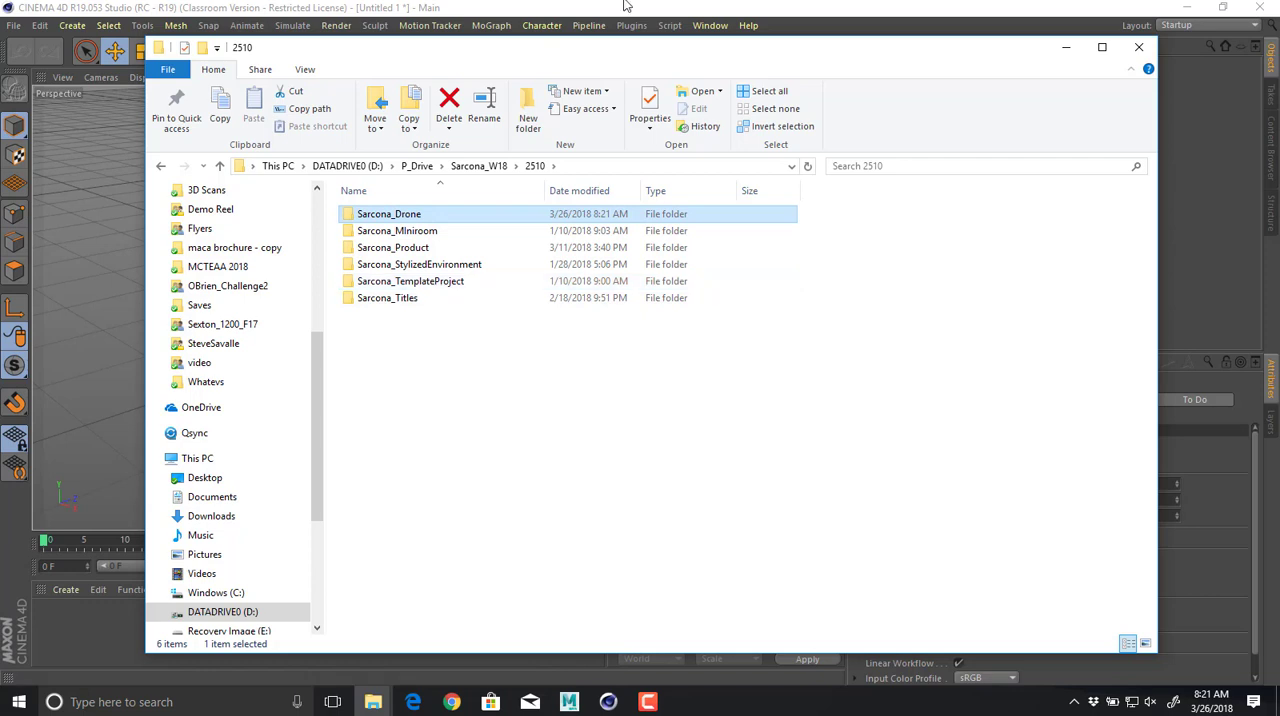
Switch to Chrome and run a Google image search for "drone".
{"action": "left_click", "coordinate": [452, 702]}
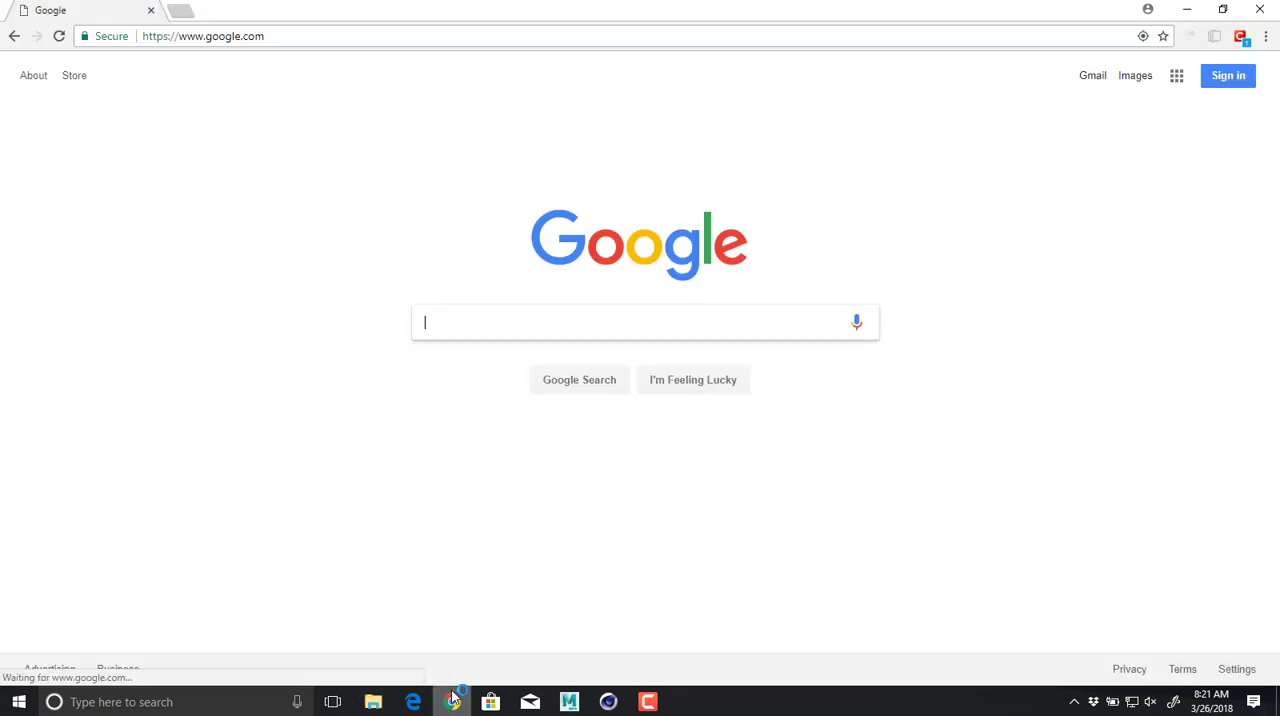
{"action": "type", "text": "drone"}
{"action": "key", "text": "Return"}
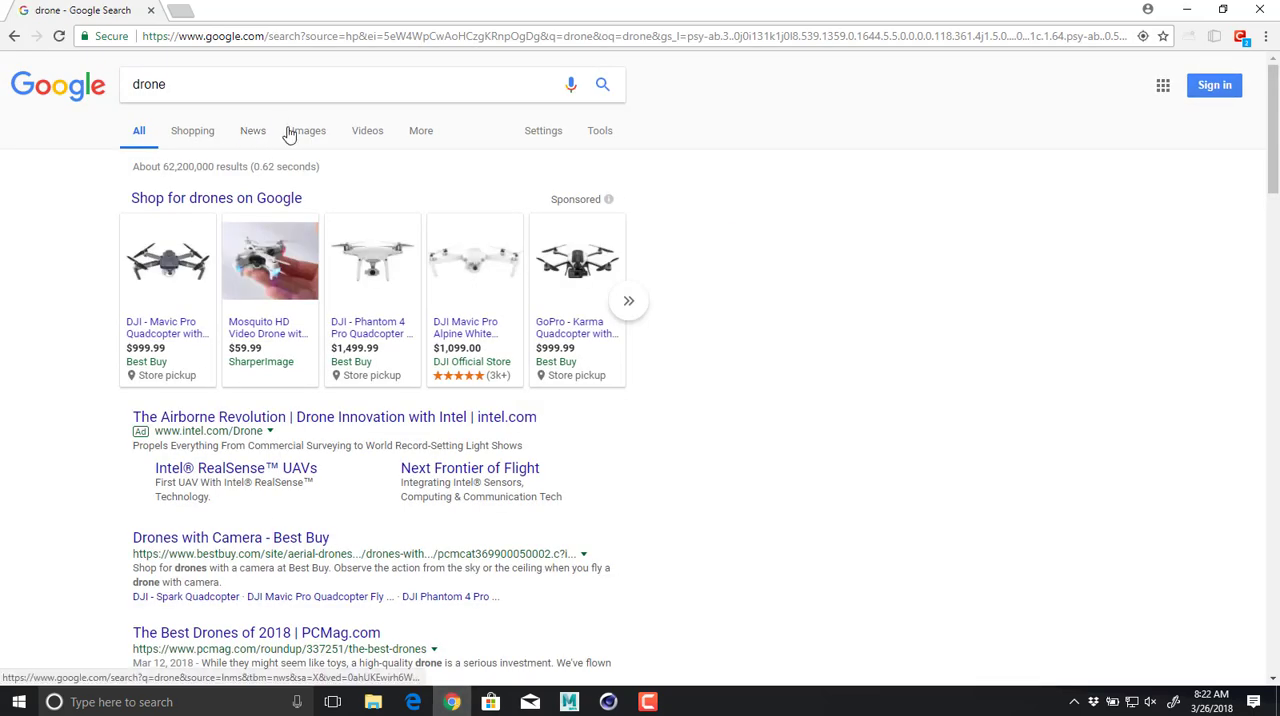
{"action": "left_click", "coordinate": [300, 133]}
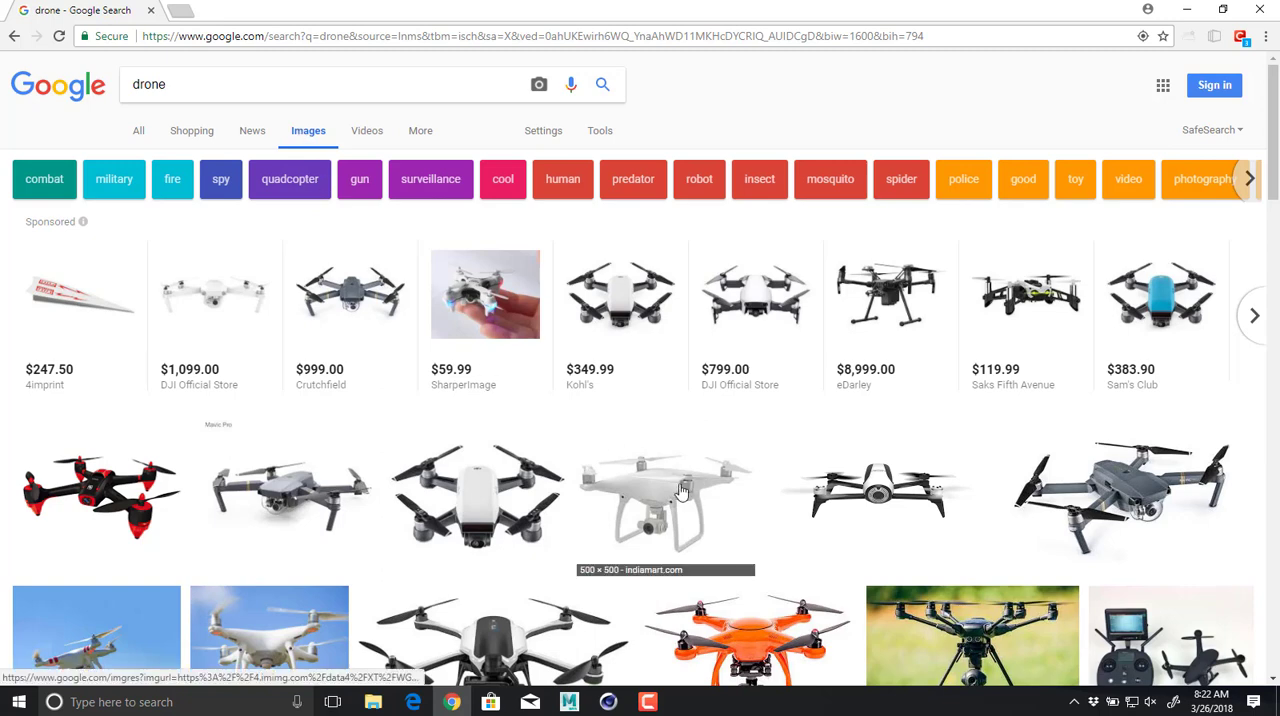
Preview the Mavic Pro, Phantom 4 and R-Falcon HD drone images from the first row of results.
{"action": "left_click", "coordinate": [272, 505]}
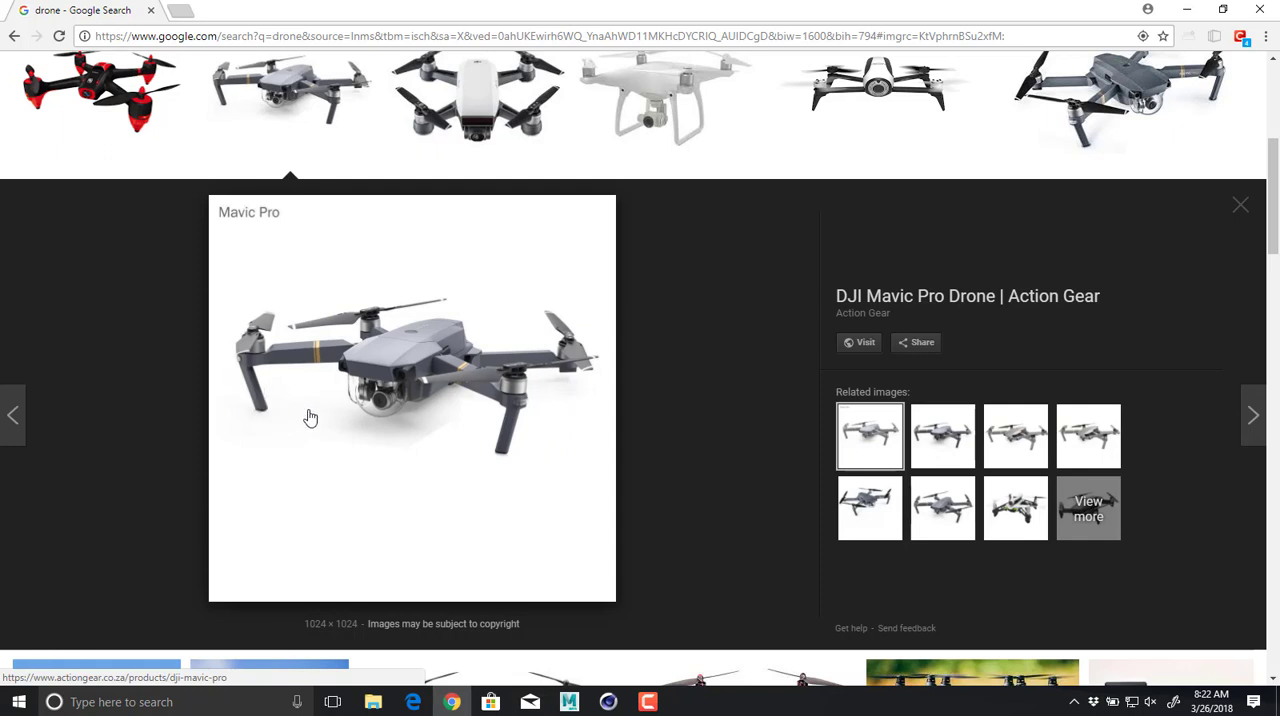
{"action": "left_click", "coordinate": [706, 118]}
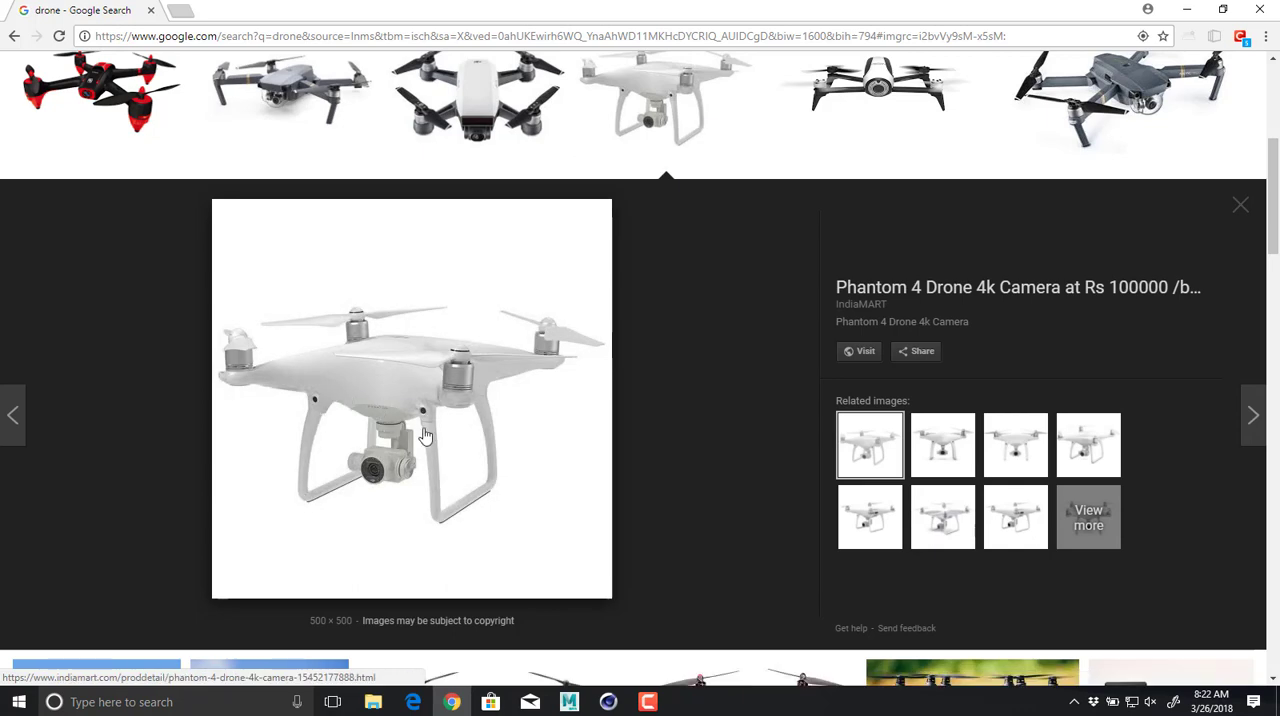
{"action": "scroll", "coordinate": [424, 476], "scroll_direction": "down", "scroll_amount": 3}
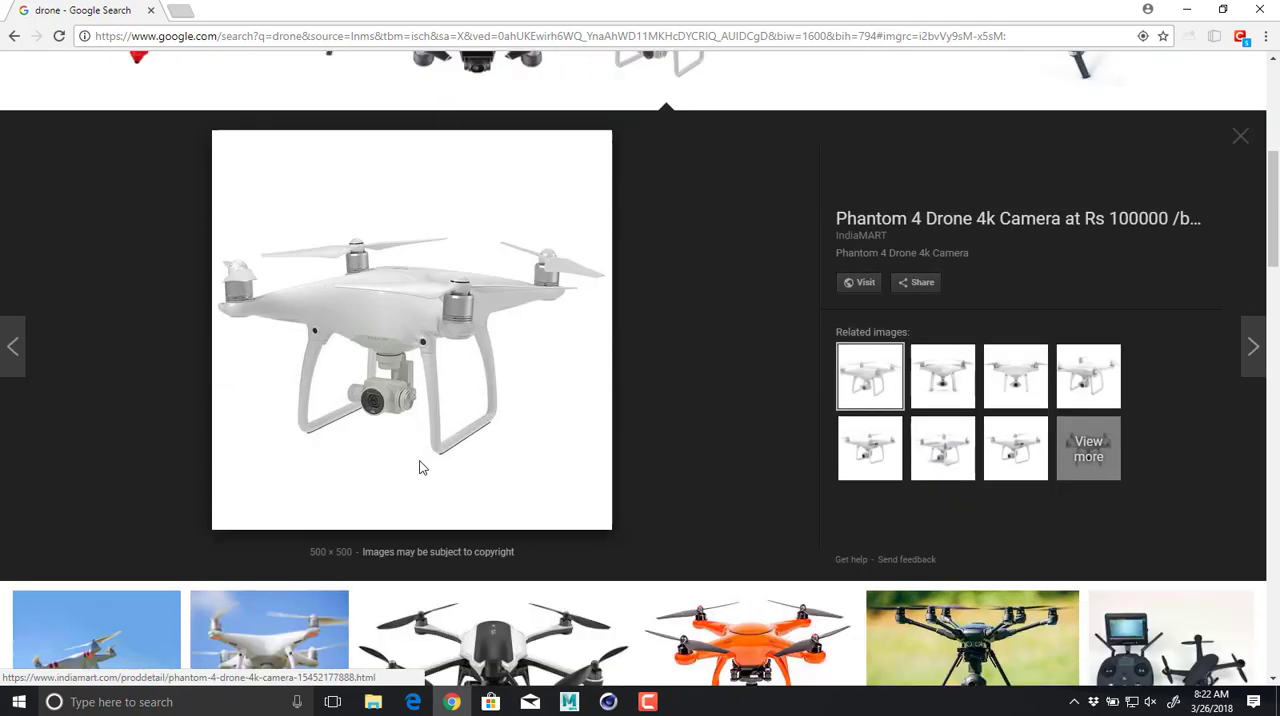
{"action": "scroll", "coordinate": [141, 320], "scroll_direction": "up", "scroll_amount": 4}
{"action": "left_click", "coordinate": [141, 320]}
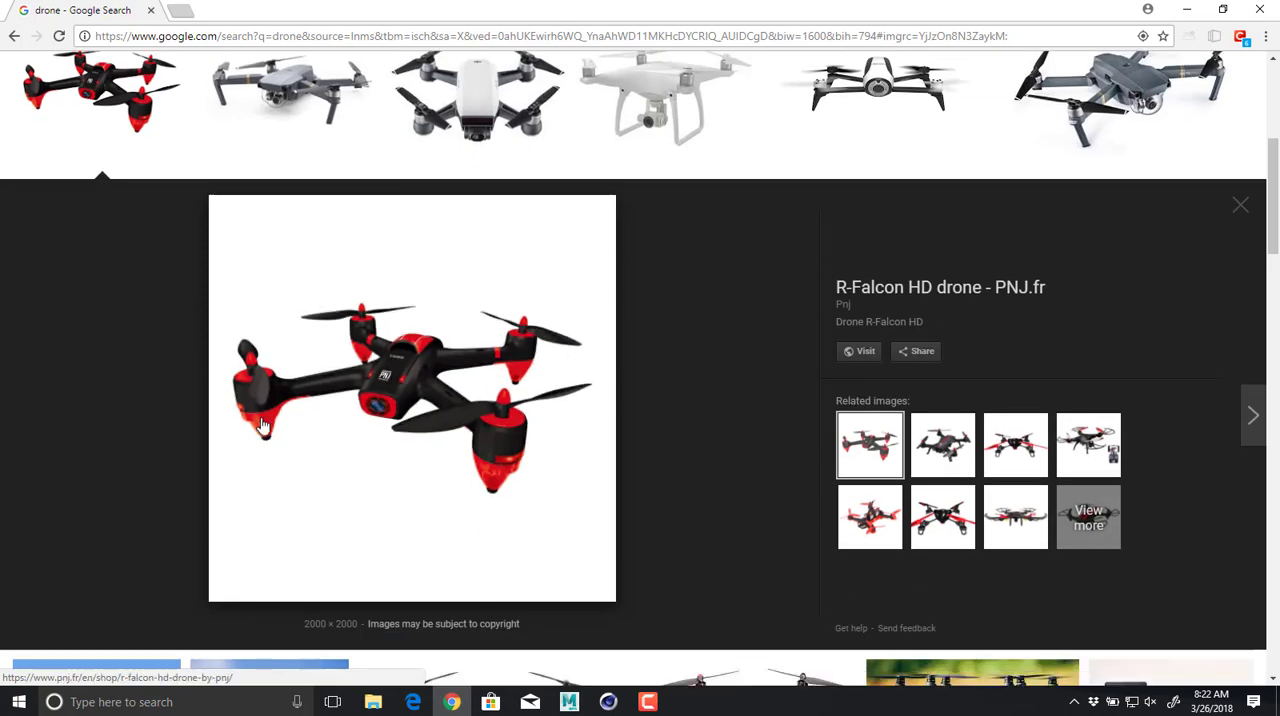
{"action": "scroll", "coordinate": [414, 214], "scroll_direction": "up", "scroll_amount": 2}
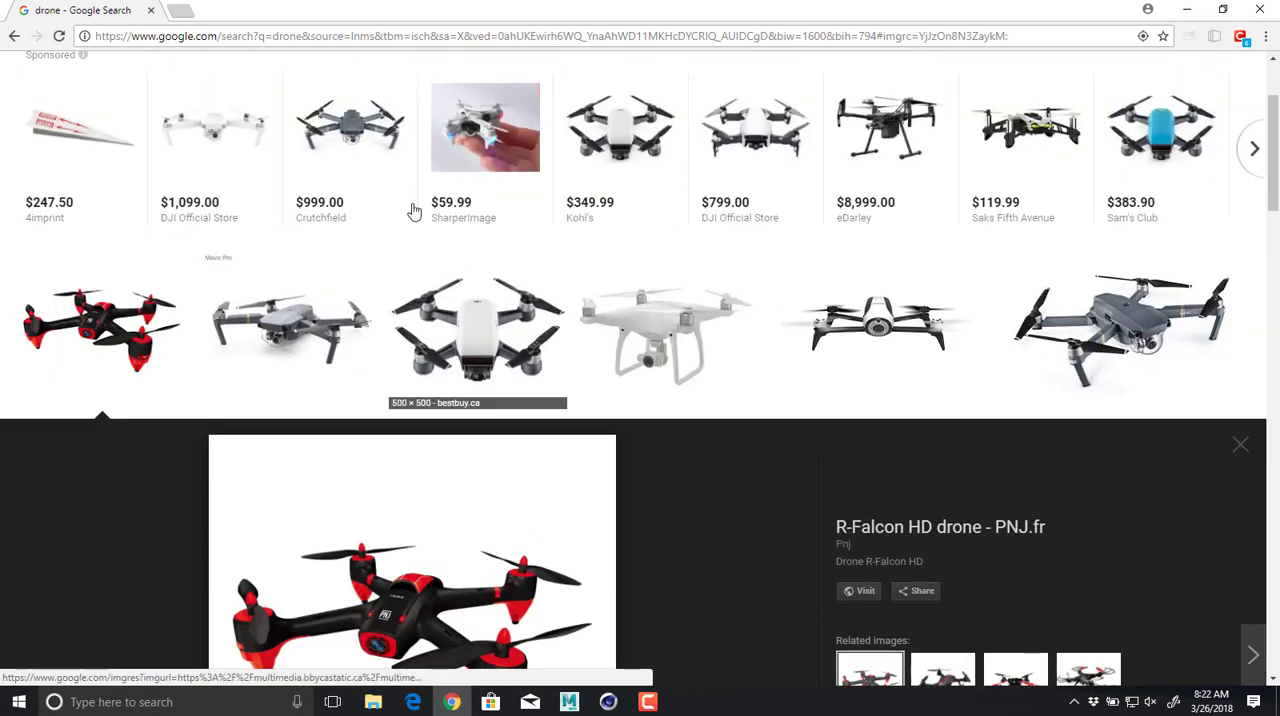
Preview the Lily drone and the black DJI drone with Zenmuse X7 camera among further image results.
{"action": "scroll", "coordinate": [420, 250], "scroll_direction": "down", "scroll_amount": 10}
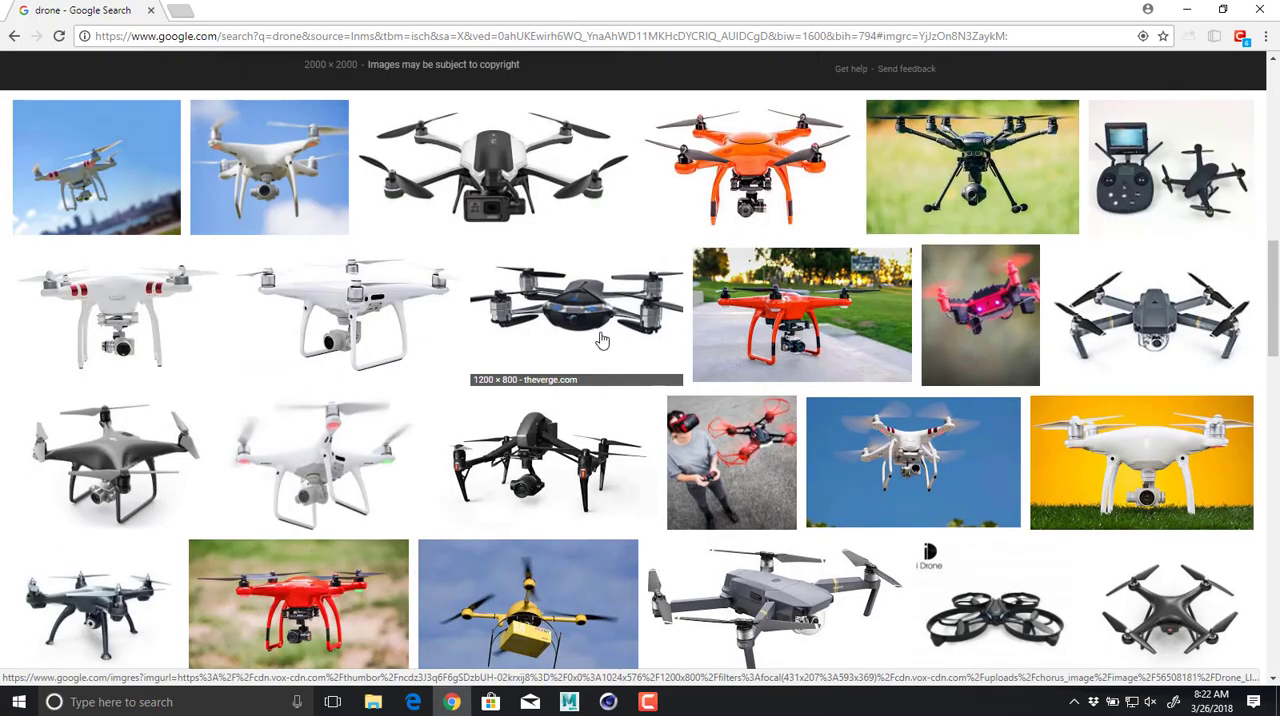
{"action": "left_click", "coordinate": [600, 342]}
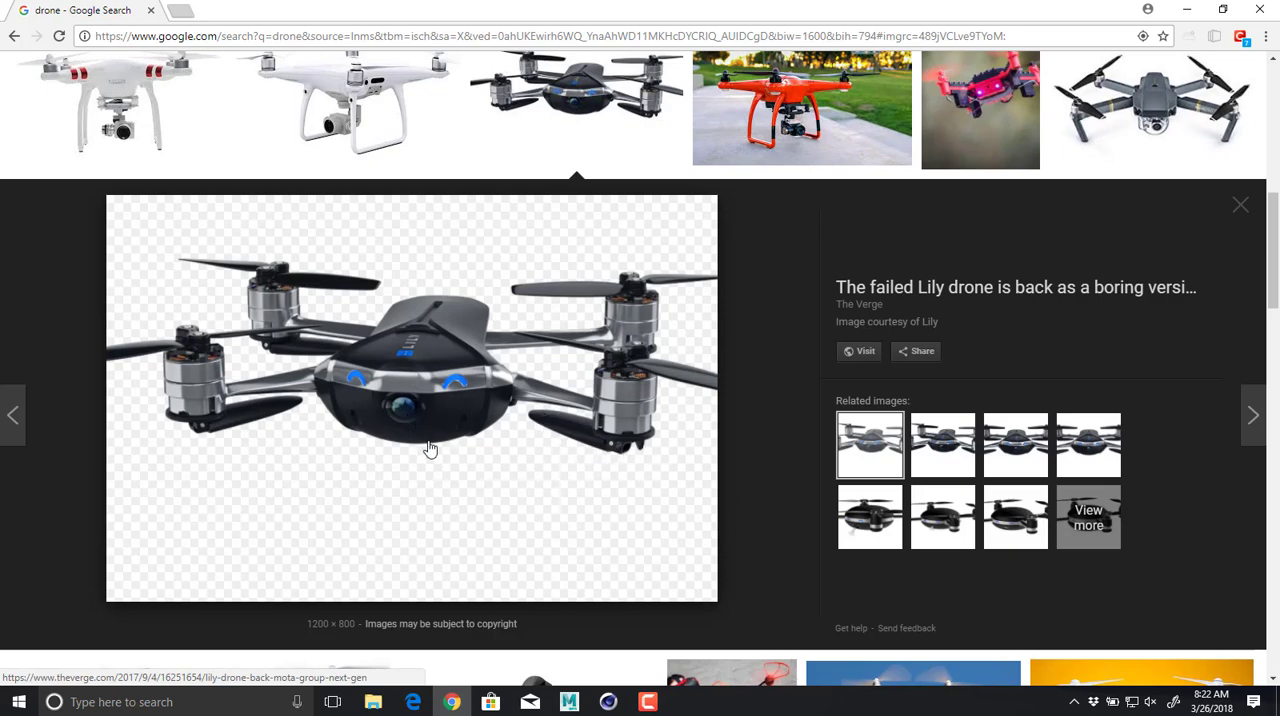
{"action": "scroll", "coordinate": [433, 442], "scroll_direction": "down", "scroll_amount": 3}
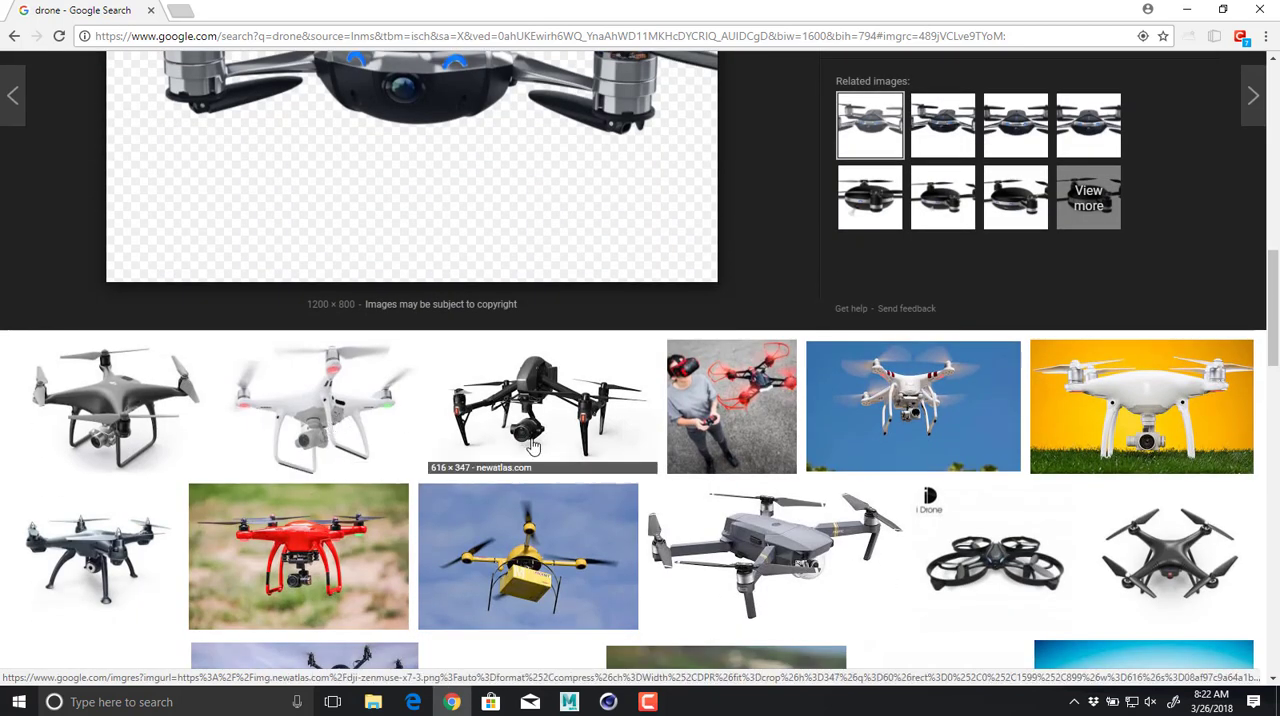
{"action": "left_click", "coordinate": [608, 397]}
{"action": "scroll", "coordinate": [687, 440], "scroll_direction": "down", "scroll_amount": 3}
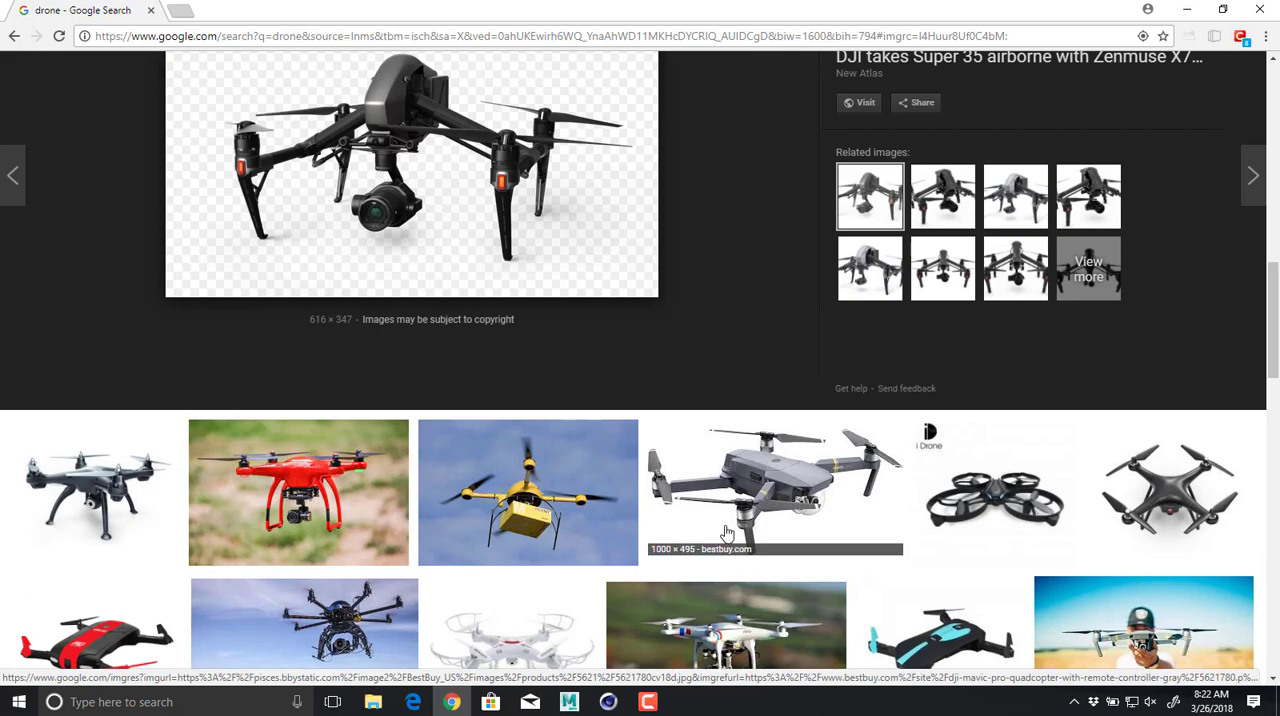
{"action": "scroll", "coordinate": [715, 530], "scroll_direction": "down", "scroll_amount": 2}
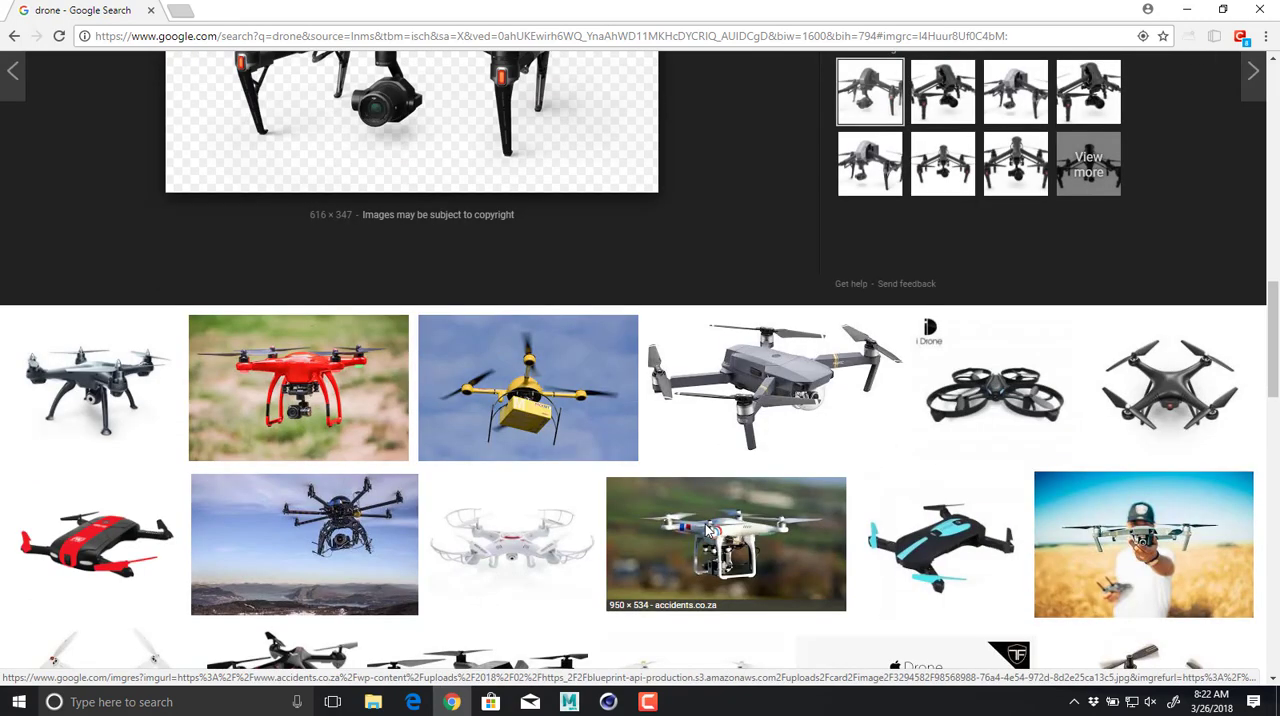
Preview the Promark Warrior P70-CW drone and the small i Drone quadcopter with propeller guards.
{"action": "scroll", "coordinate": [560, 525], "scroll_direction": "up", "scroll_amount": 1}
{"action": "left_click", "coordinate": [88, 498]}
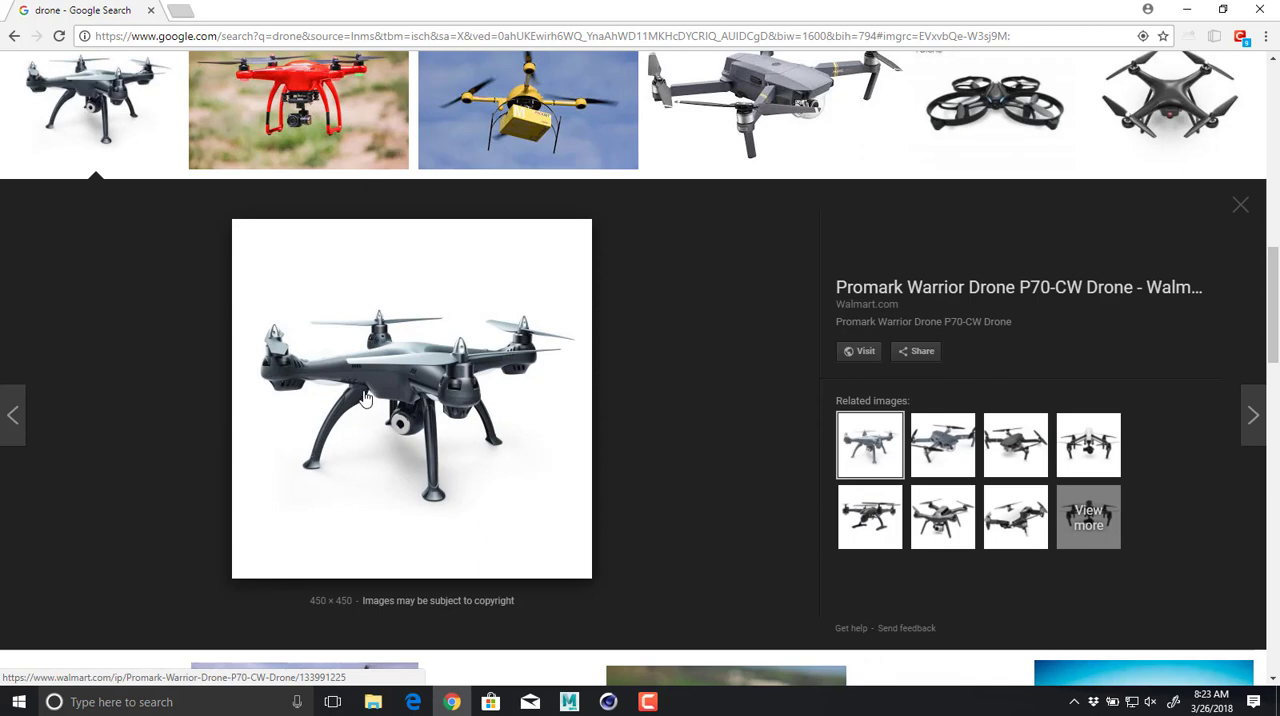
{"action": "scroll", "coordinate": [336, 380], "scroll_direction": "up", "scroll_amount": 4}
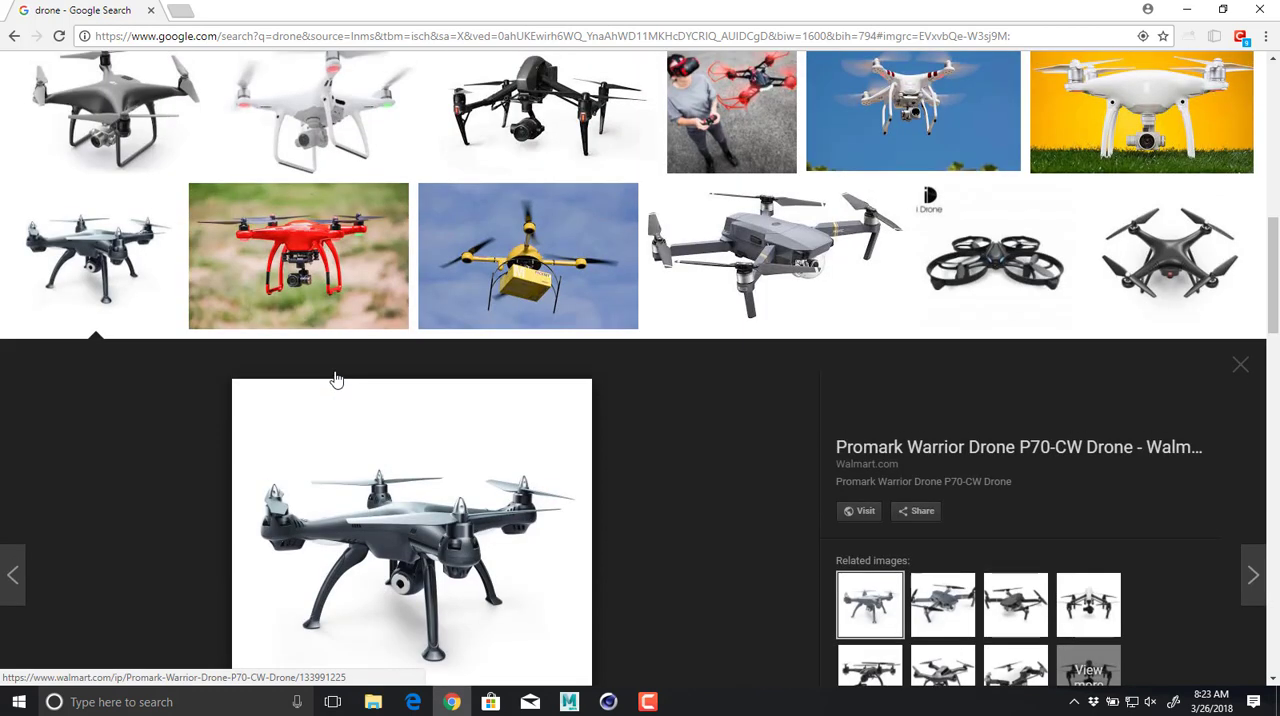
{"action": "scroll", "coordinate": [340, 386], "scroll_direction": "down", "scroll_amount": 1}
{"action": "scroll", "coordinate": [342, 392], "scroll_direction": "down", "scroll_amount": 1}
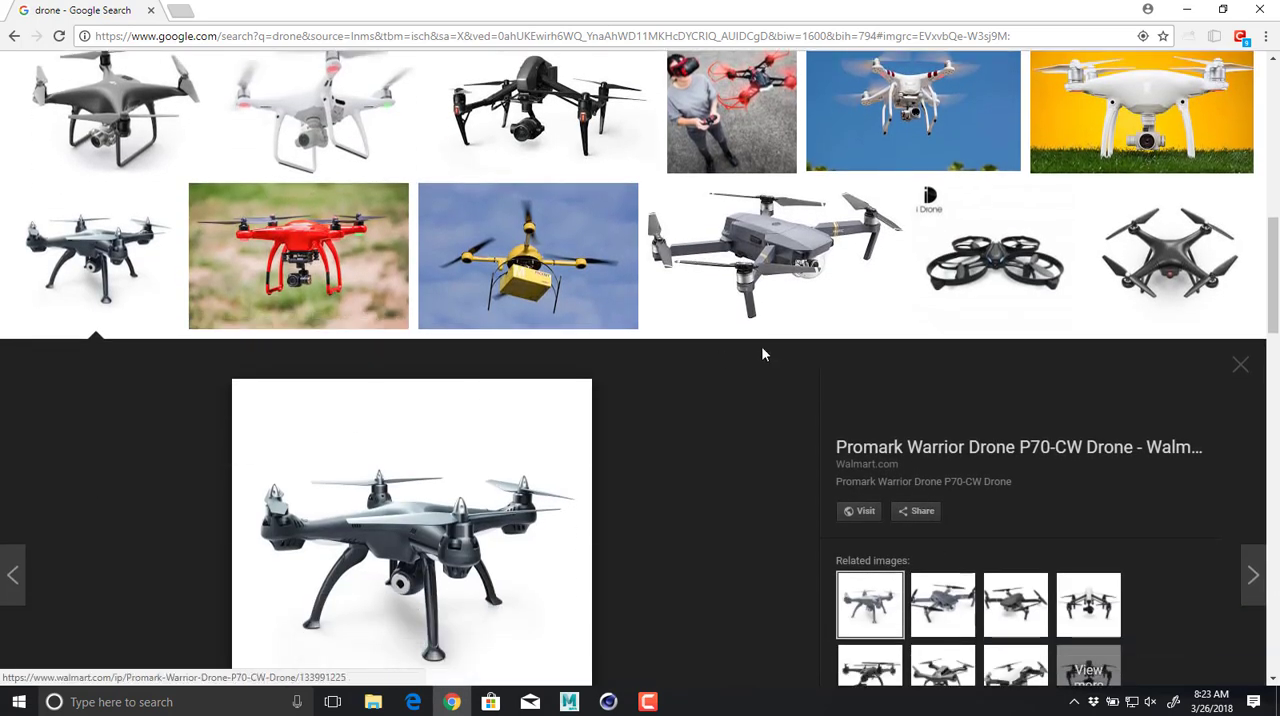
{"action": "left_click", "coordinate": [1008, 245]}
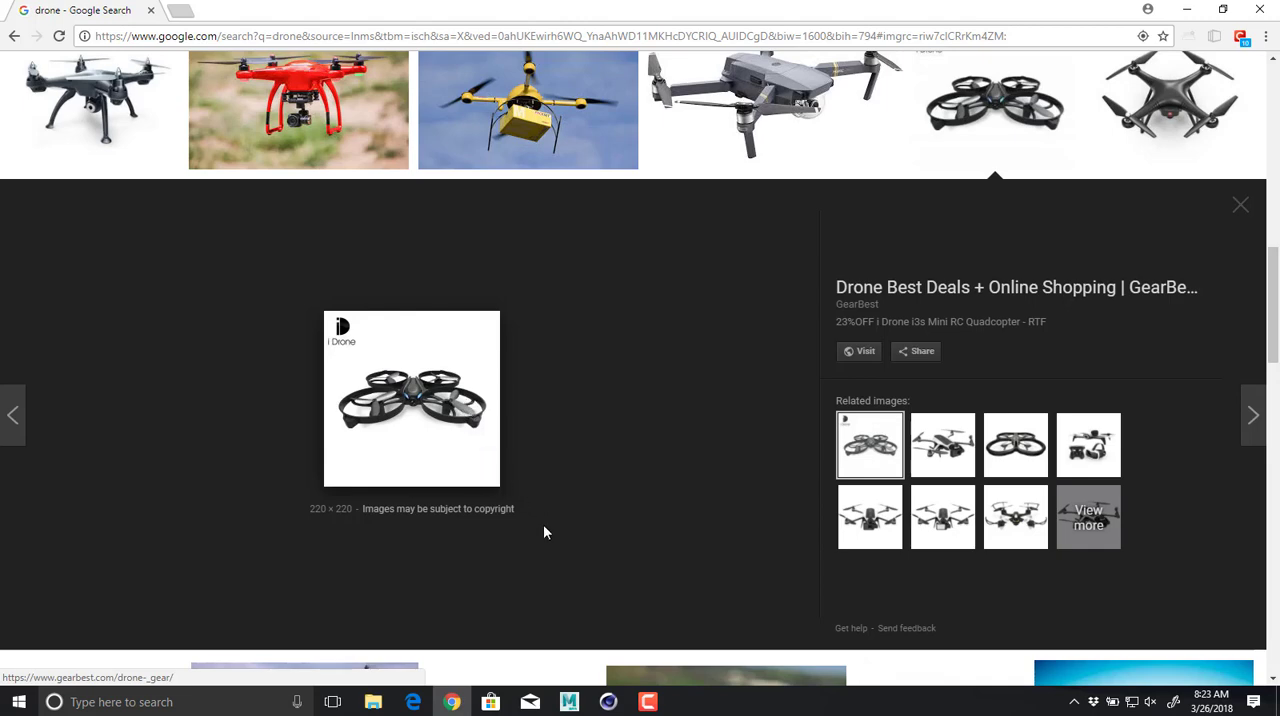
Preview the orange Autel Robotics X-Star Premium drone image and open its Amazon product page.
{"action": "scroll", "coordinate": [545, 532], "scroll_direction": "up", "scroll_amount": 8}
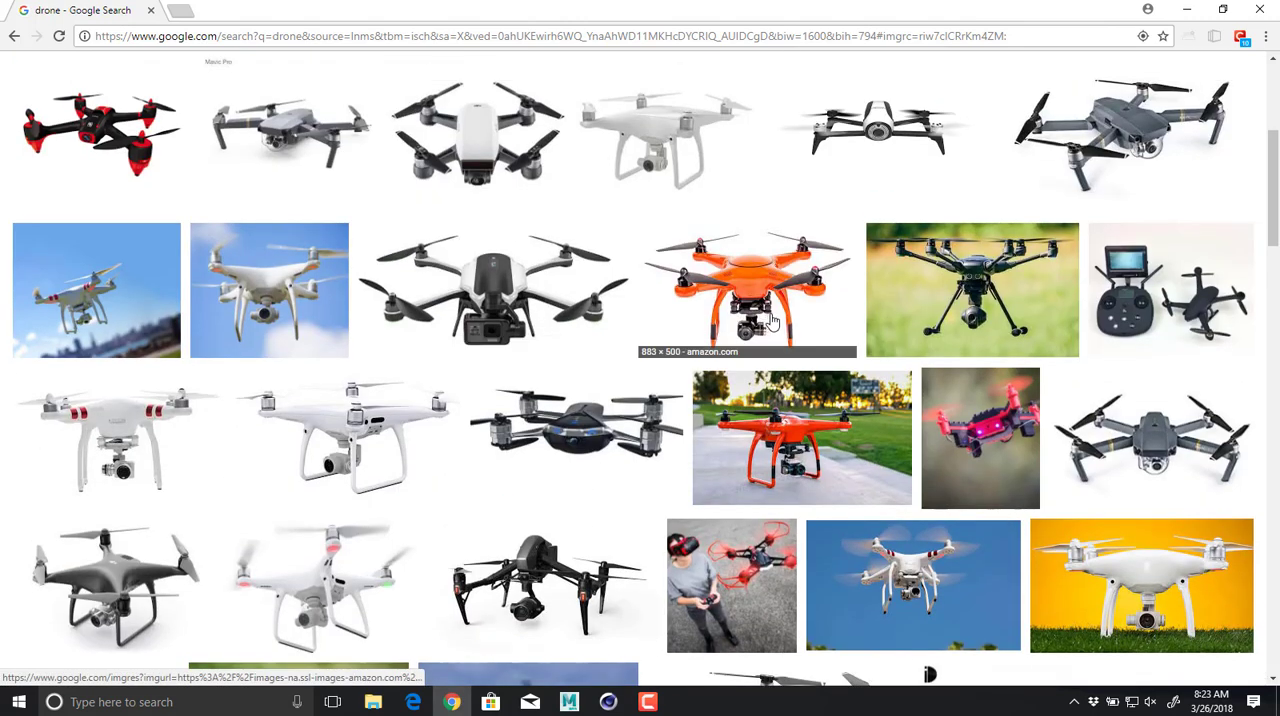
{"action": "left_click", "coordinate": [770, 321]}
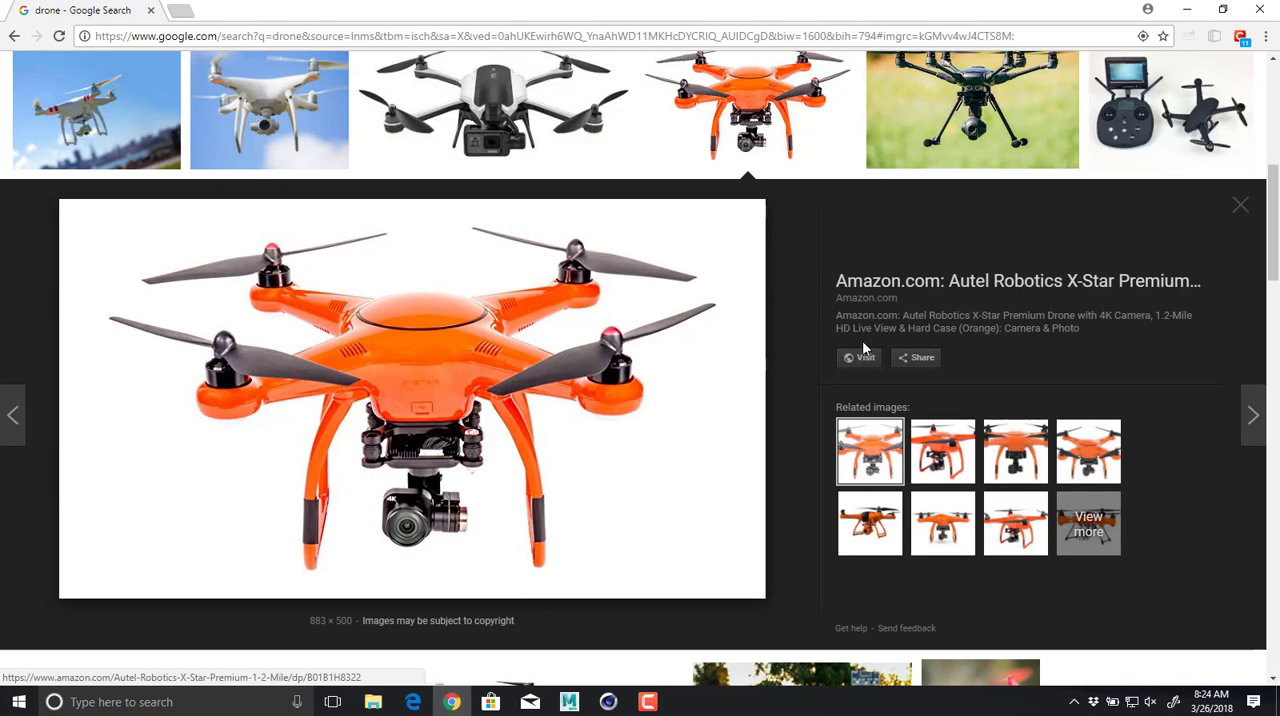
{"action": "left_click", "coordinate": [505, 350]}
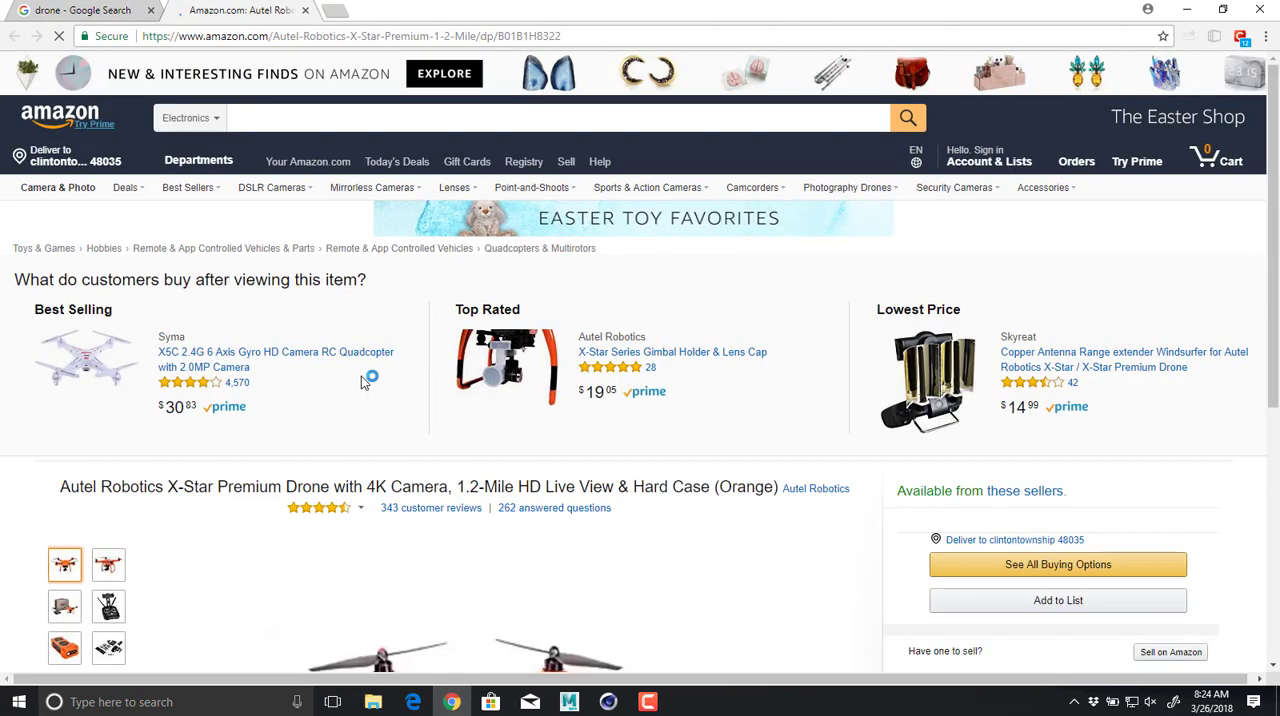
View the second product photo of the orange X-Star Premium drone on Amazon, and close the page to return to the image results.
{"action": "scroll", "coordinate": [416, 395], "scroll_direction": "down", "scroll_amount": 3}
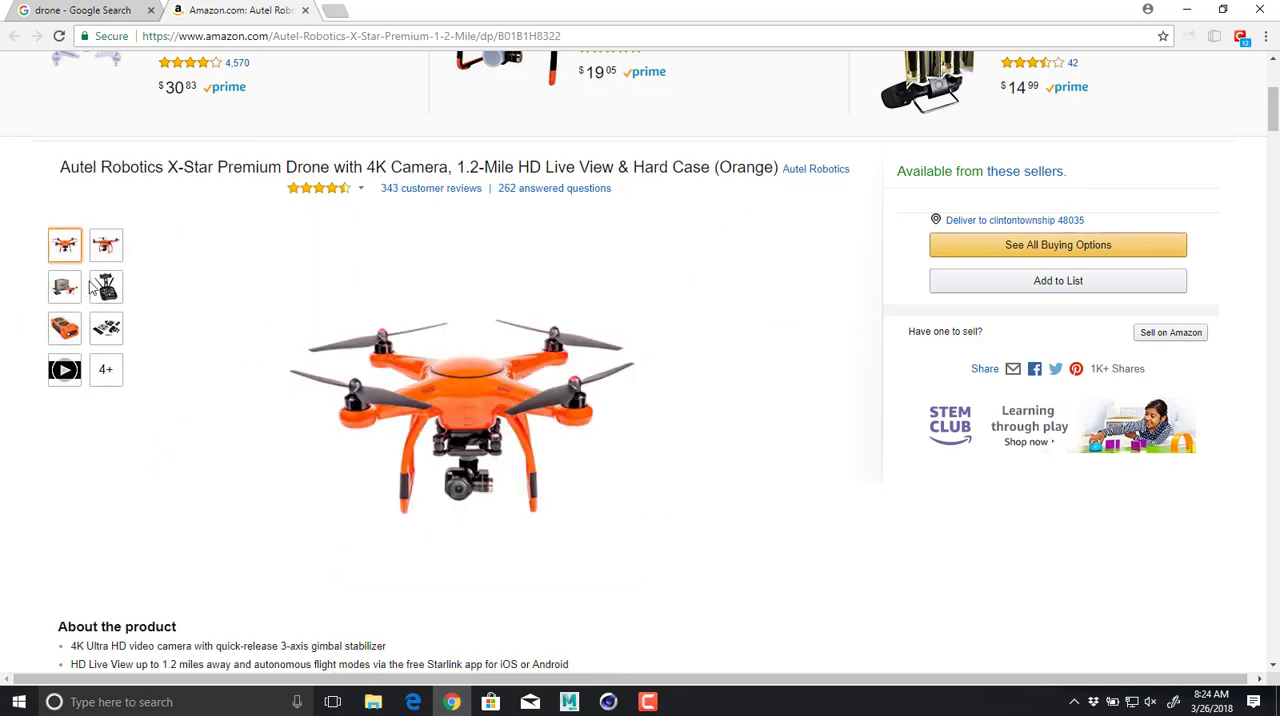
{"action": "left_click", "coordinate": [108, 244]}
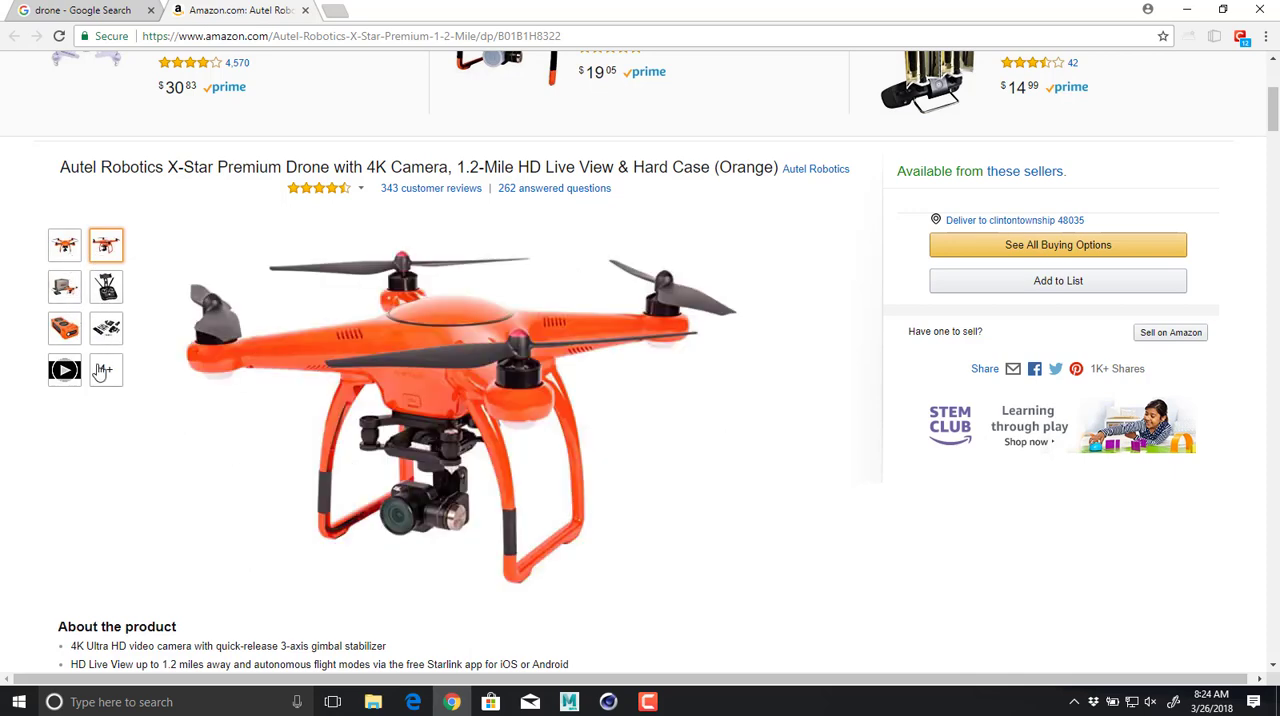
{"action": "scroll", "coordinate": [131, 414], "scroll_direction": "down", "scroll_amount": 3}
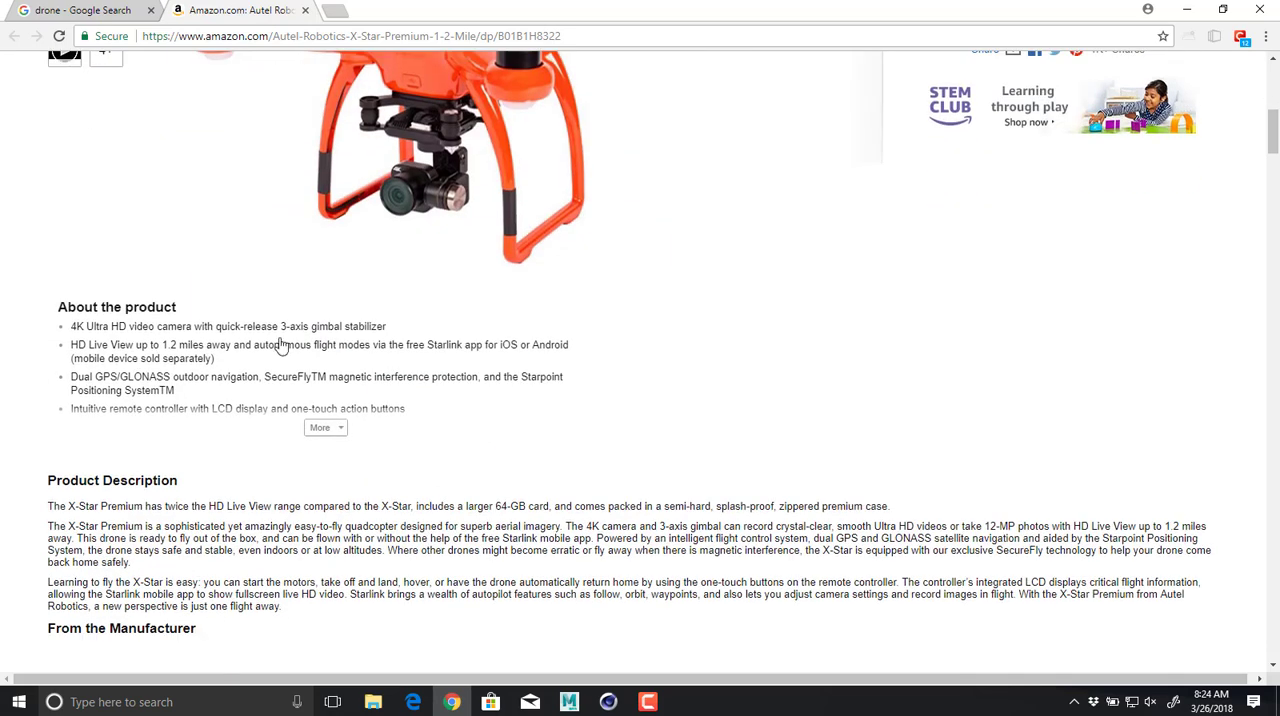
{"action": "scroll", "coordinate": [538, 193], "scroll_direction": "up", "scroll_amount": 3}
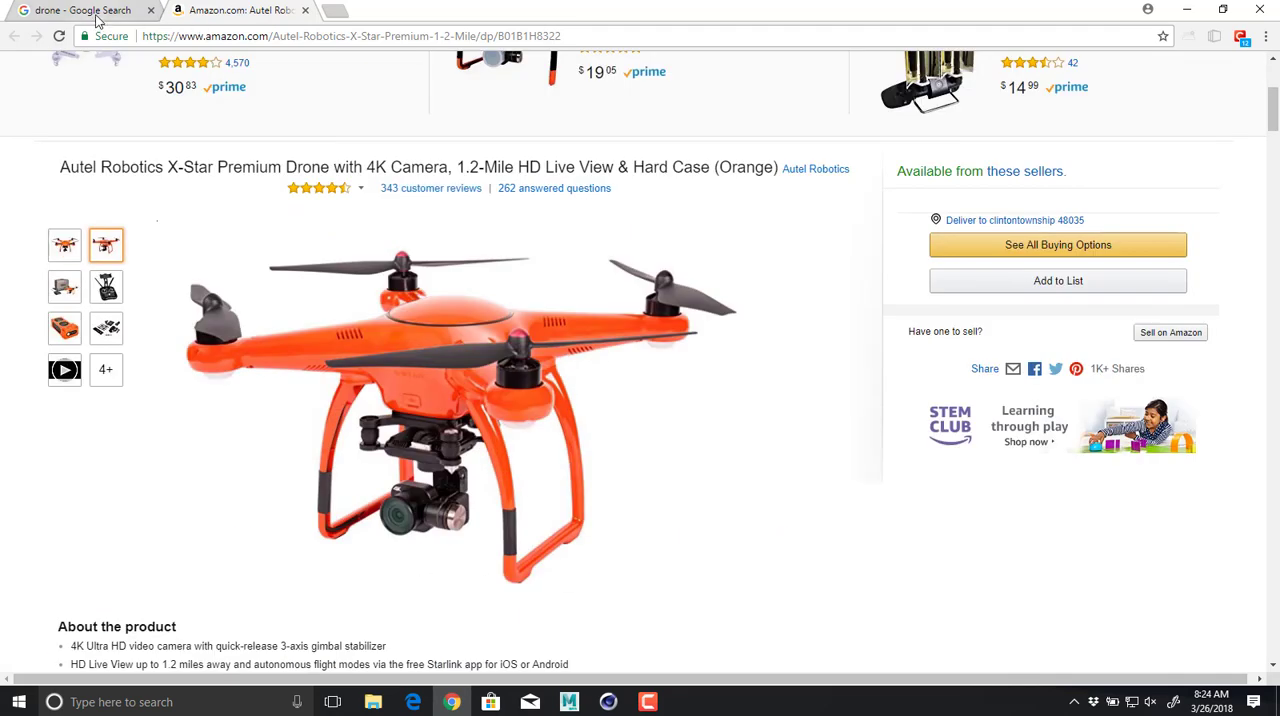
{"action": "left_click", "coordinate": [85, 10]}
{"action": "left_click", "coordinate": [305, 10]}
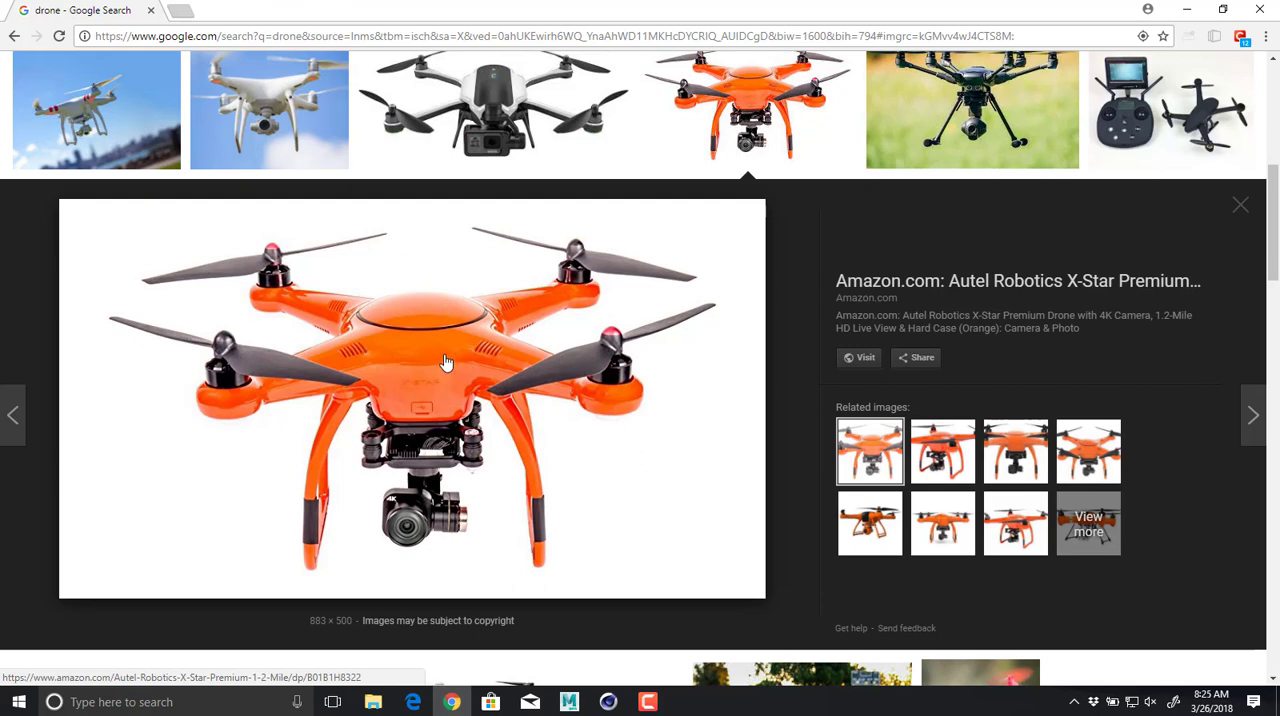
{"action": "key", "text": "alt+Tab"}
{"action": "key", "text": "alt+Tab"}
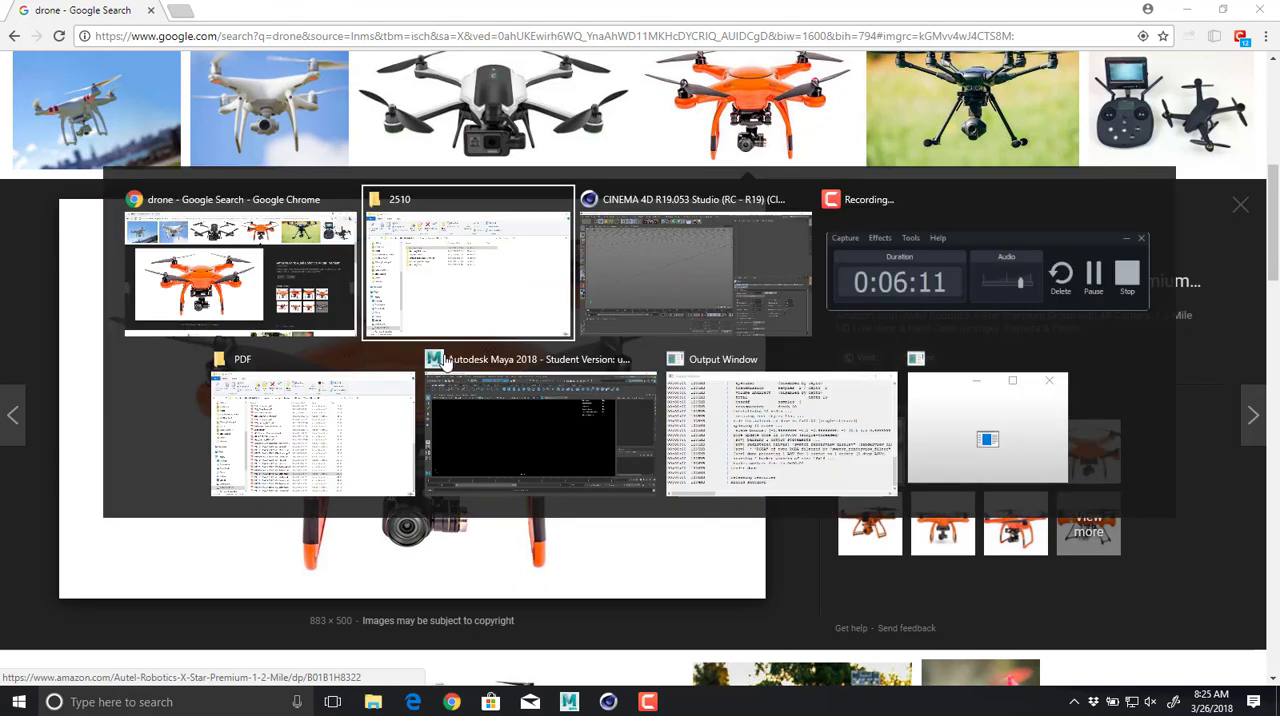
{"action": "left_click_drag", "start_coordinate": [512, 235], "coordinate": [438, 243], "text": "alt"}
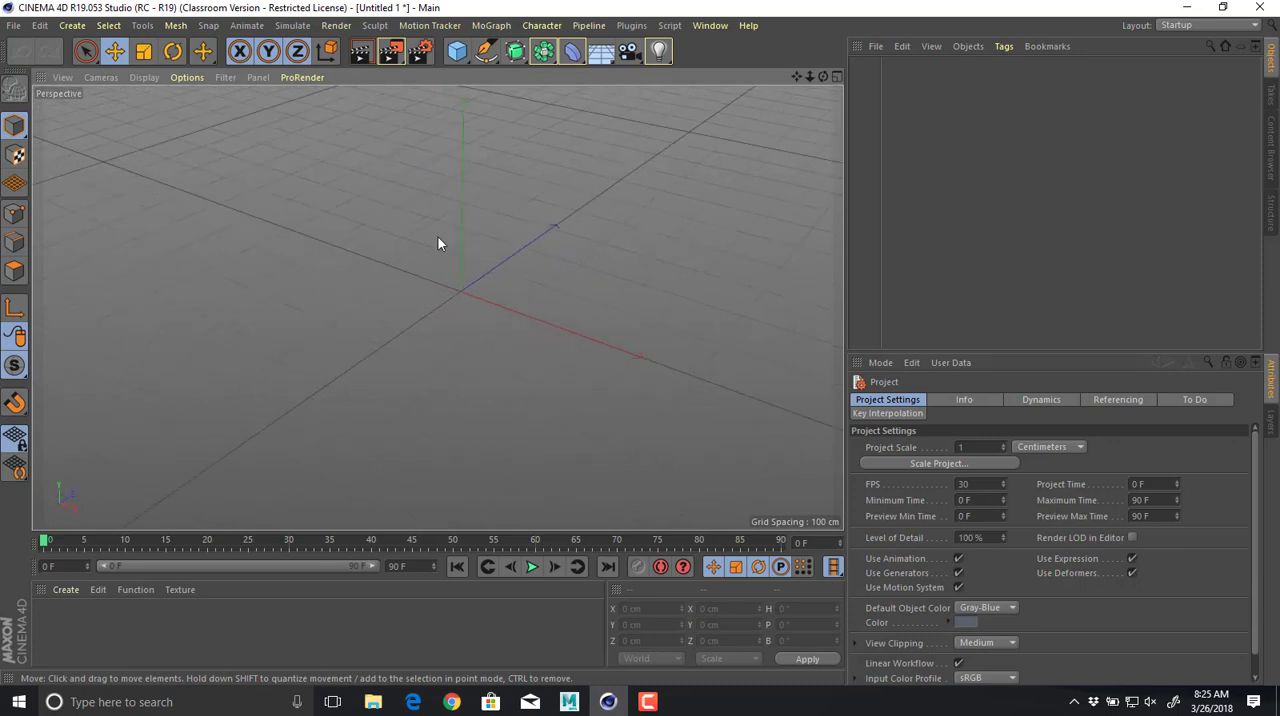
{"action": "left_click", "coordinate": [456, 52]}
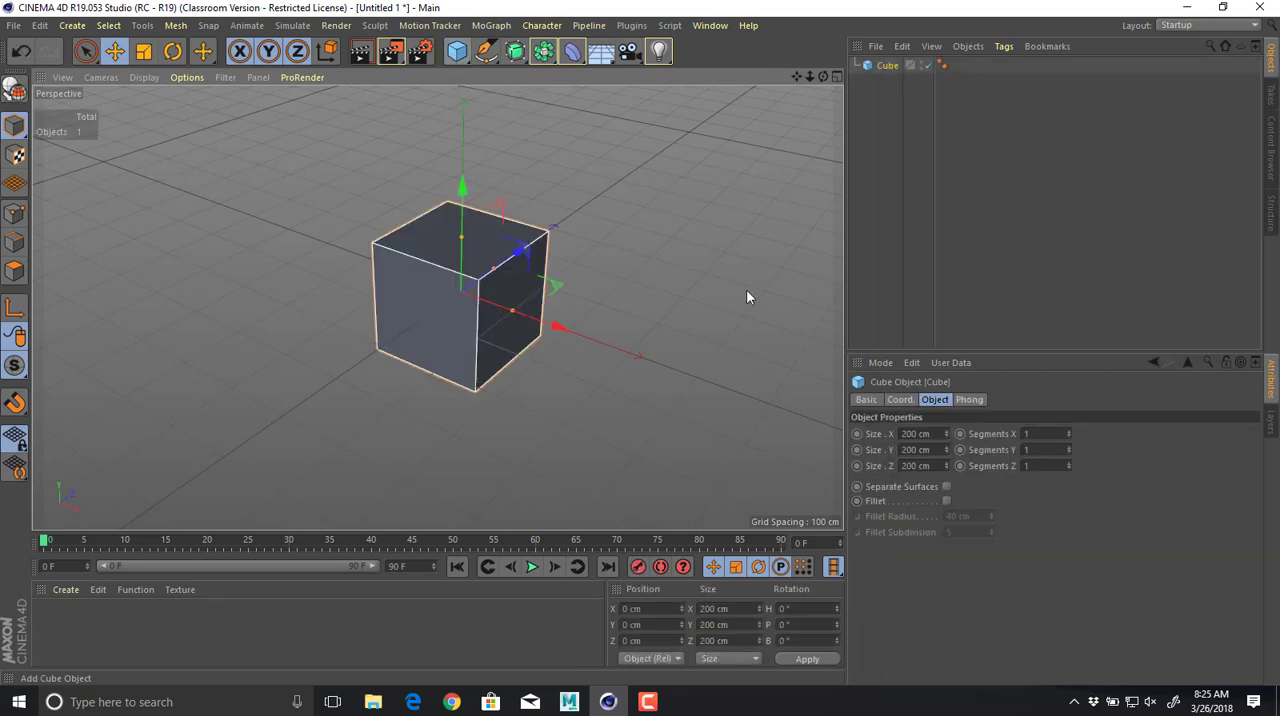
{"action": "left_click_drag", "start_coordinate": [694, 262], "coordinate": [696, 308], "text": "alt"}
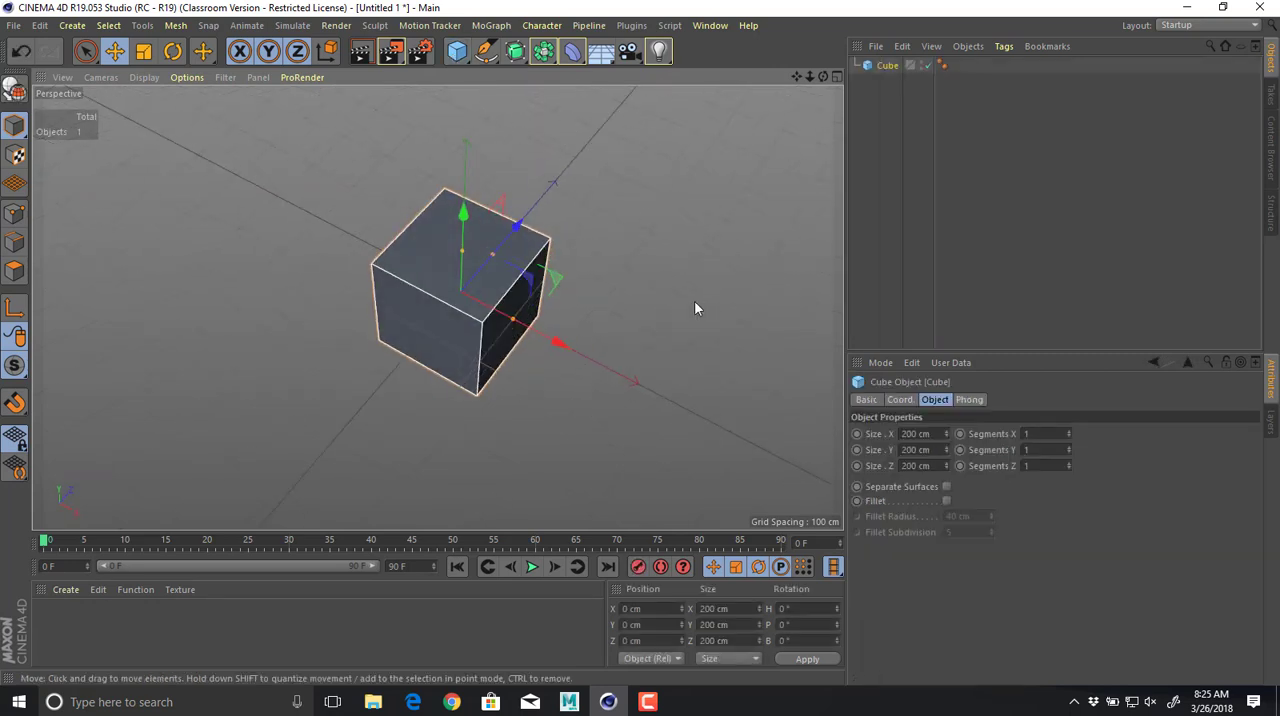
{"action": "key", "text": "Delete"}
{"action": "key", "text": "alt+Tab"}
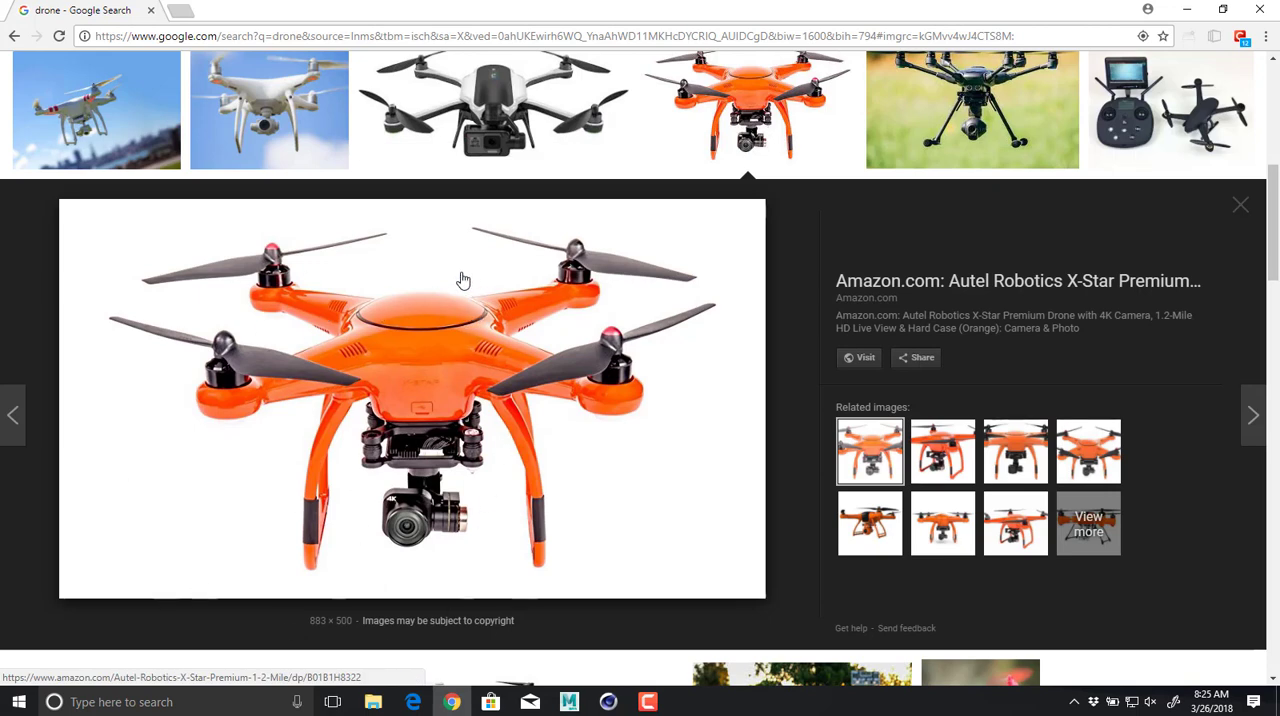
In Cinema 4D, add a cube and flatten it into a slab about 48 cm high, checking the shape against the drone reference image.
{"action": "key", "text": "alt+Tab"}
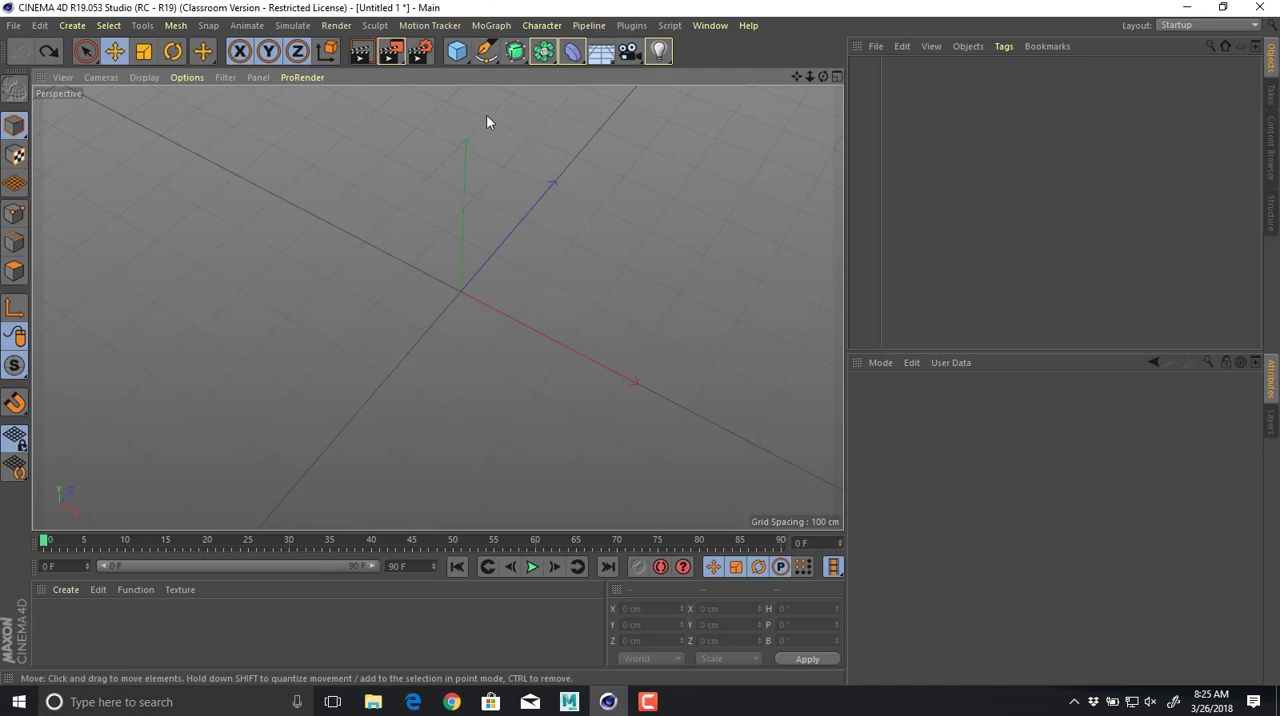
{"action": "left_click", "coordinate": [457, 54]}
{"action": "left_click_drag", "start_coordinate": [666, 326], "coordinate": [574, 258], "text": "alt"}
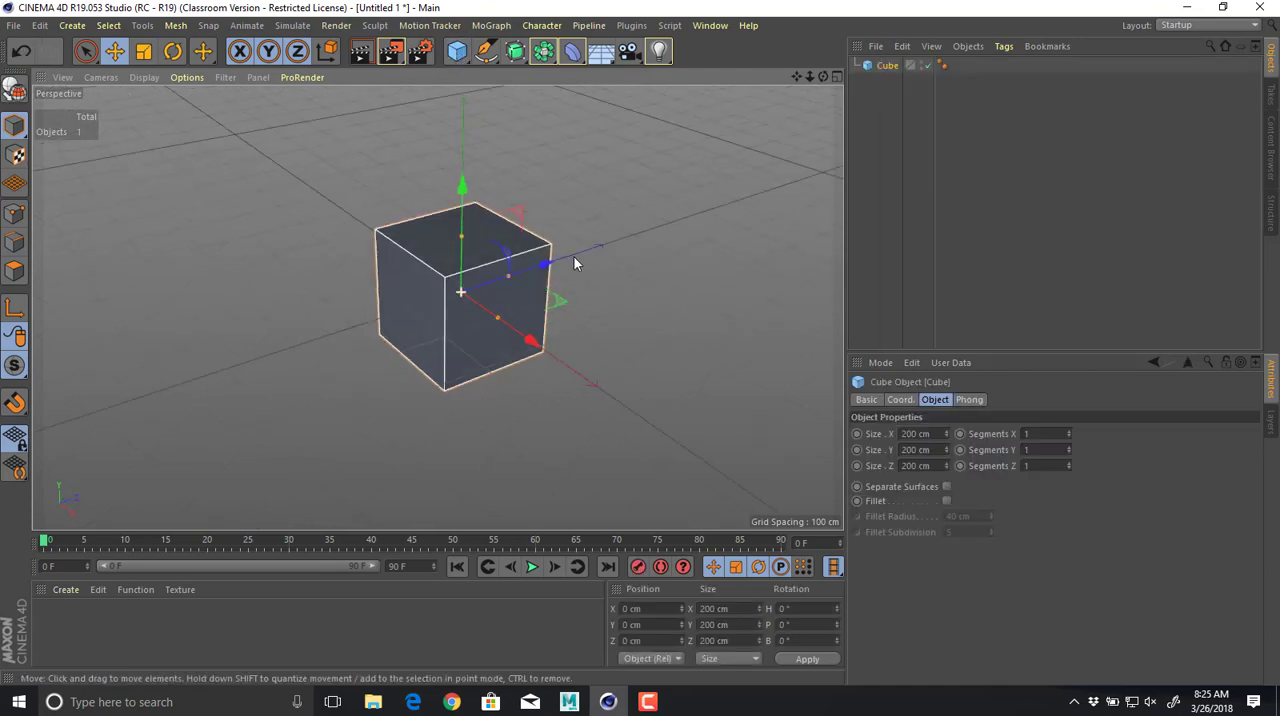
{"action": "right_click_drag", "start_coordinate": [573, 258], "coordinate": [675, 268], "text": "alt"}
{"action": "left_click_drag", "start_coordinate": [578, 282], "coordinate": [583, 232], "text": "alt"}
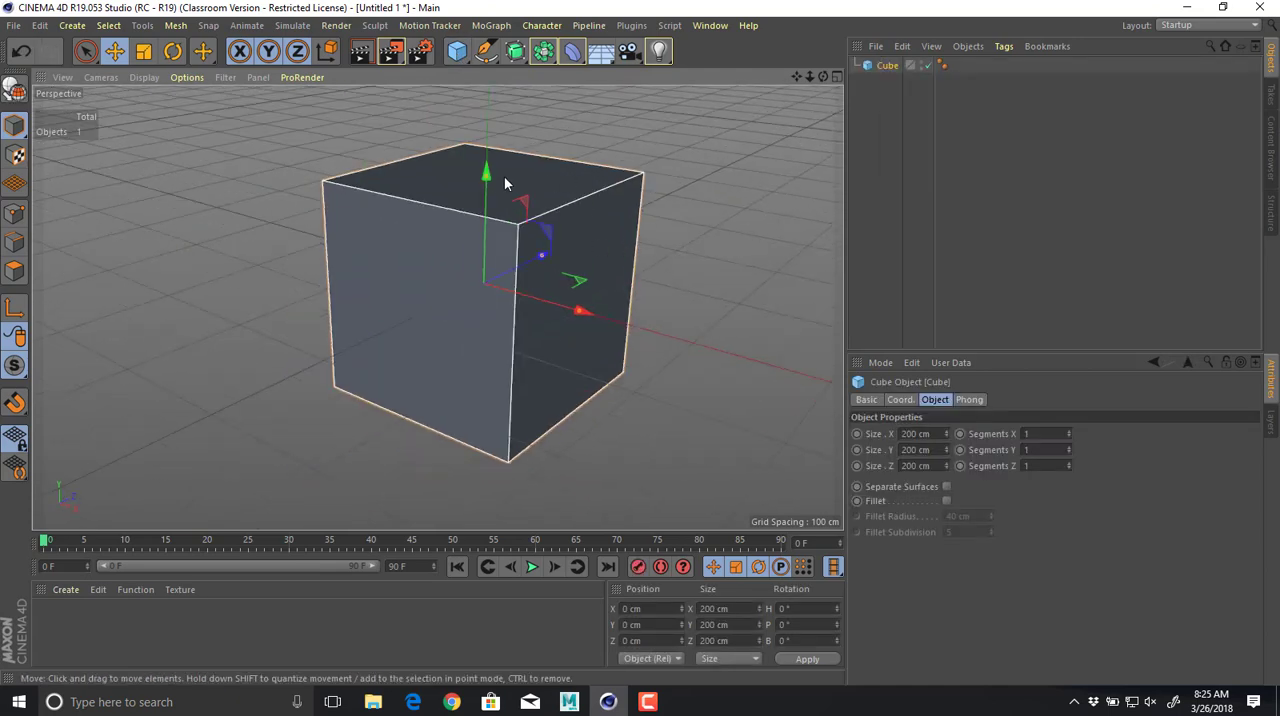
{"action": "left_click_drag", "start_coordinate": [486, 186], "coordinate": [486, 153]}
{"action": "left_click_drag", "start_coordinate": [618, 160], "coordinate": [429, 397], "text": "alt"}
{"action": "key", "text": "alt+Tab"}
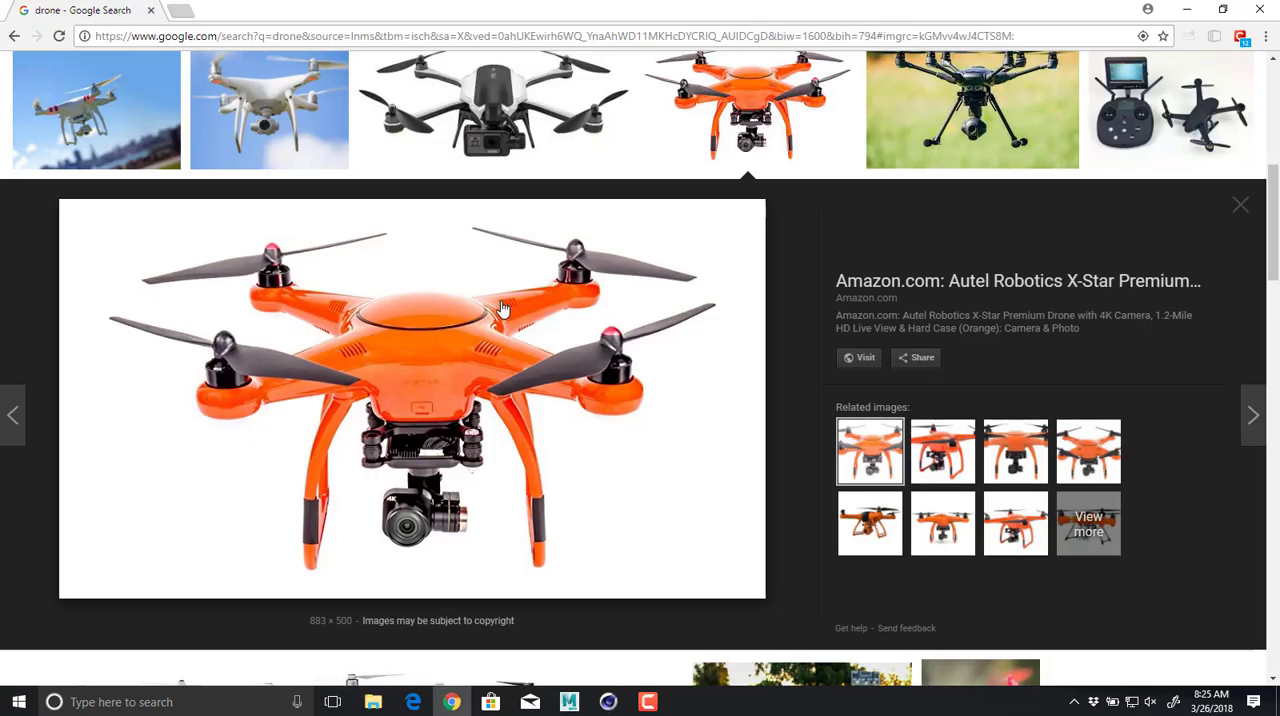
{"action": "key", "text": "alt+Tab"}
{"action": "left_click_drag", "start_coordinate": [688, 306], "coordinate": [742, 352], "text": "alt"}
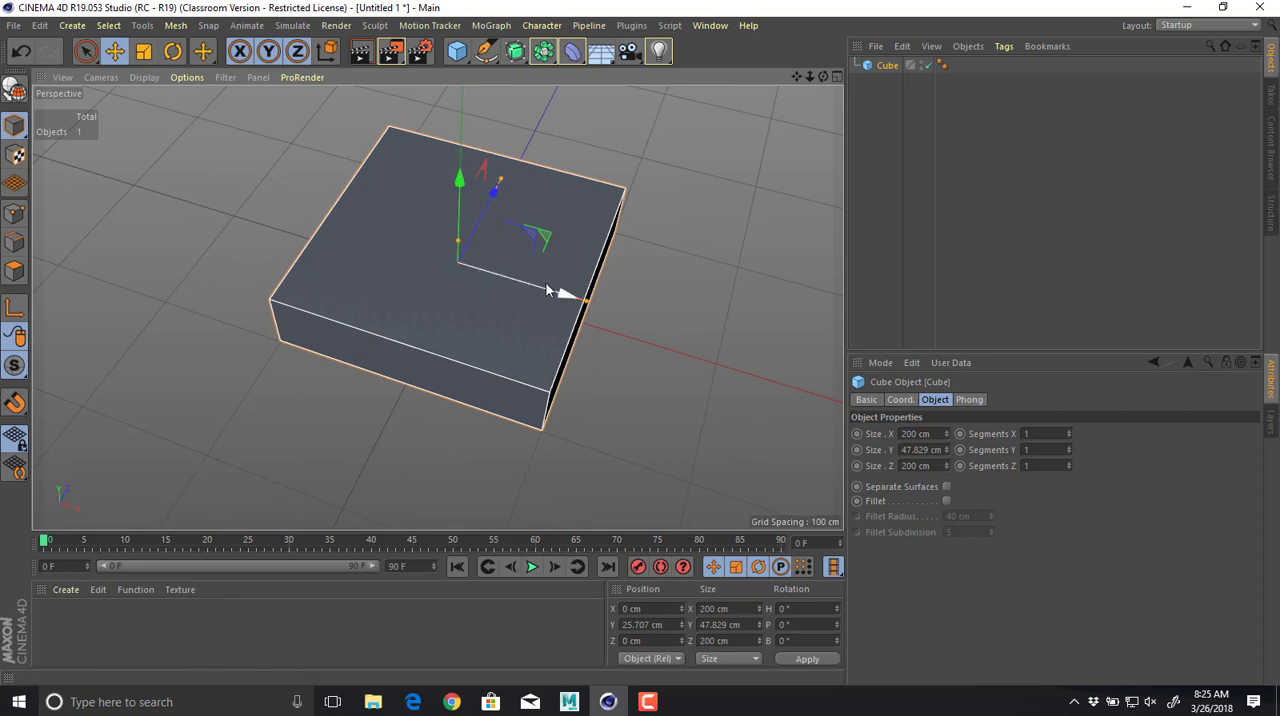
Make the flattened cube editable and select its four side polygons.
{"action": "key", "text": "c"}
{"action": "left_click_drag", "start_coordinate": [690, 282], "coordinate": [538, 328], "text": "alt"}
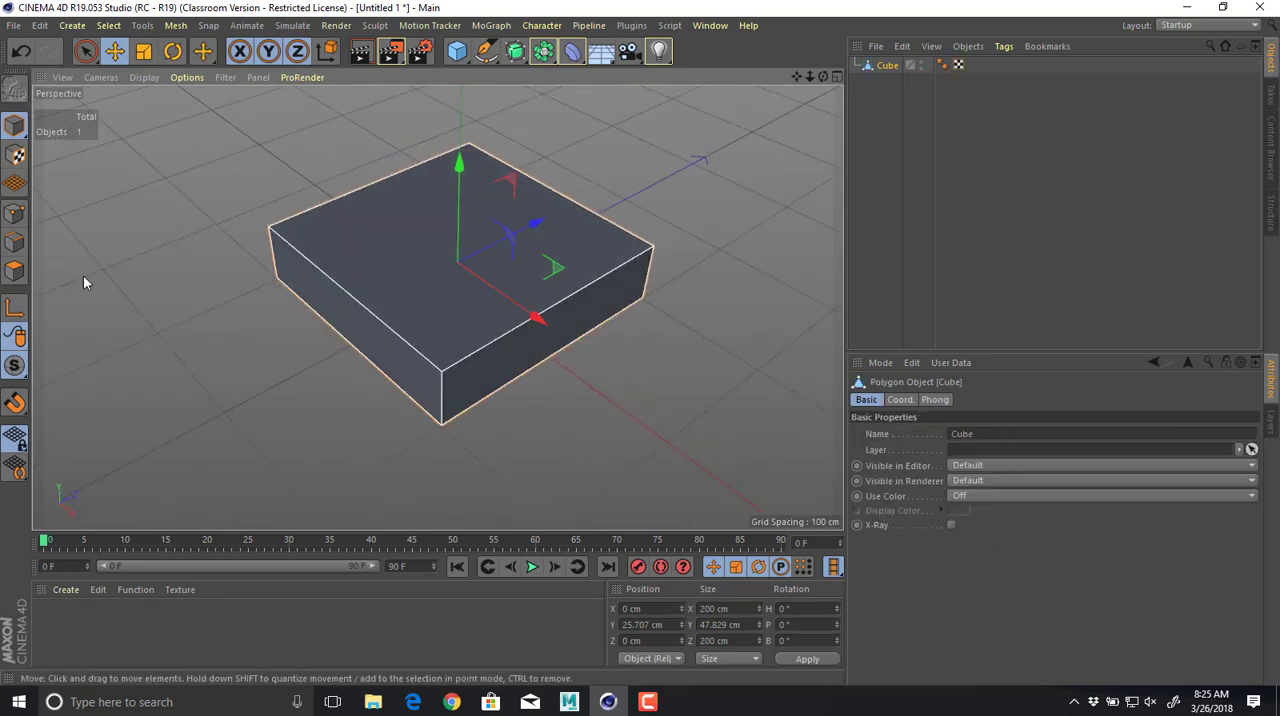
{"action": "left_click", "coordinate": [14, 270]}
{"action": "left_click", "coordinate": [371, 328]}
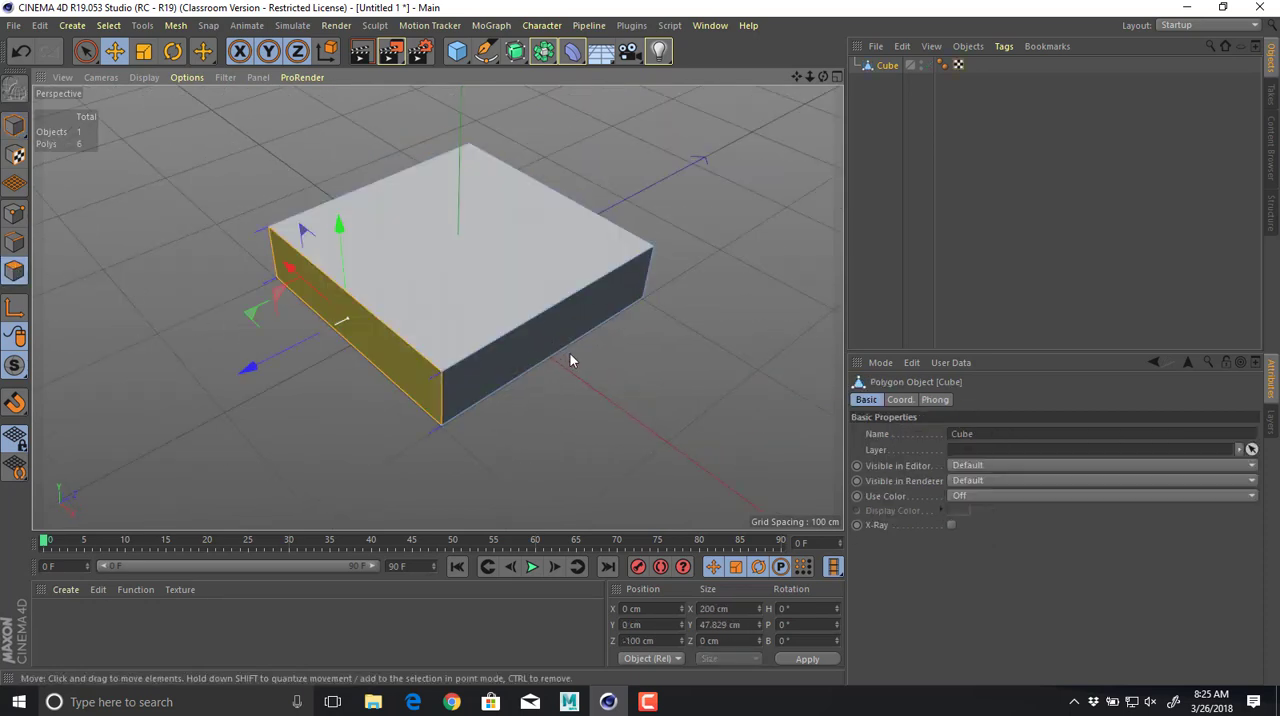
{"action": "left_click", "coordinate": [572, 334], "text": "shift"}
{"action": "mouse_move", "coordinate": [571, 340]}
{"action": "left_mouse_down", "text": "alt"}
{"action": "mouse_move", "coordinate": [499, 329]}
{"action": "mouse_move", "coordinate": [568, 351]}
{"action": "left_mouse_up", "text": "alt"}
{"action": "left_click", "coordinate": [510, 339], "text": "shift"}
Extrude the four side faces outward about 251.6 cm with Preserve Groups off to form a cross of arms.
{"action": "key", "text": "d"}
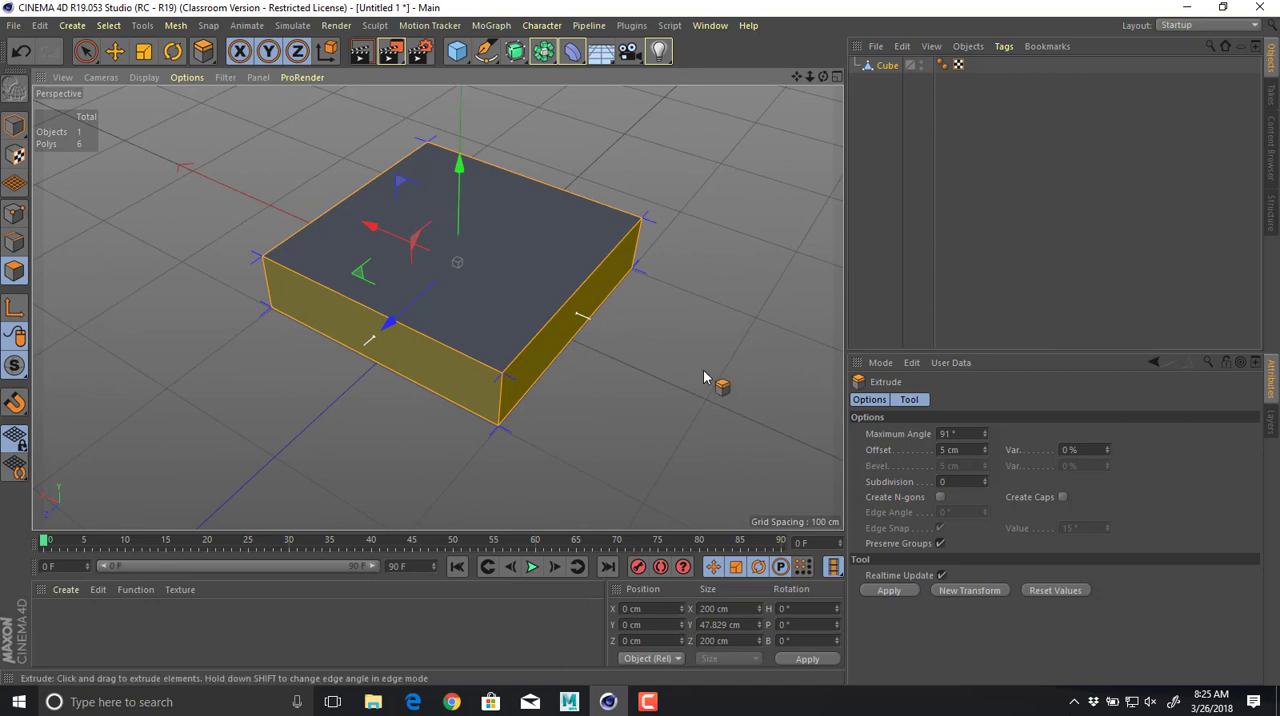
{"action": "left_click", "coordinate": [940, 544]}
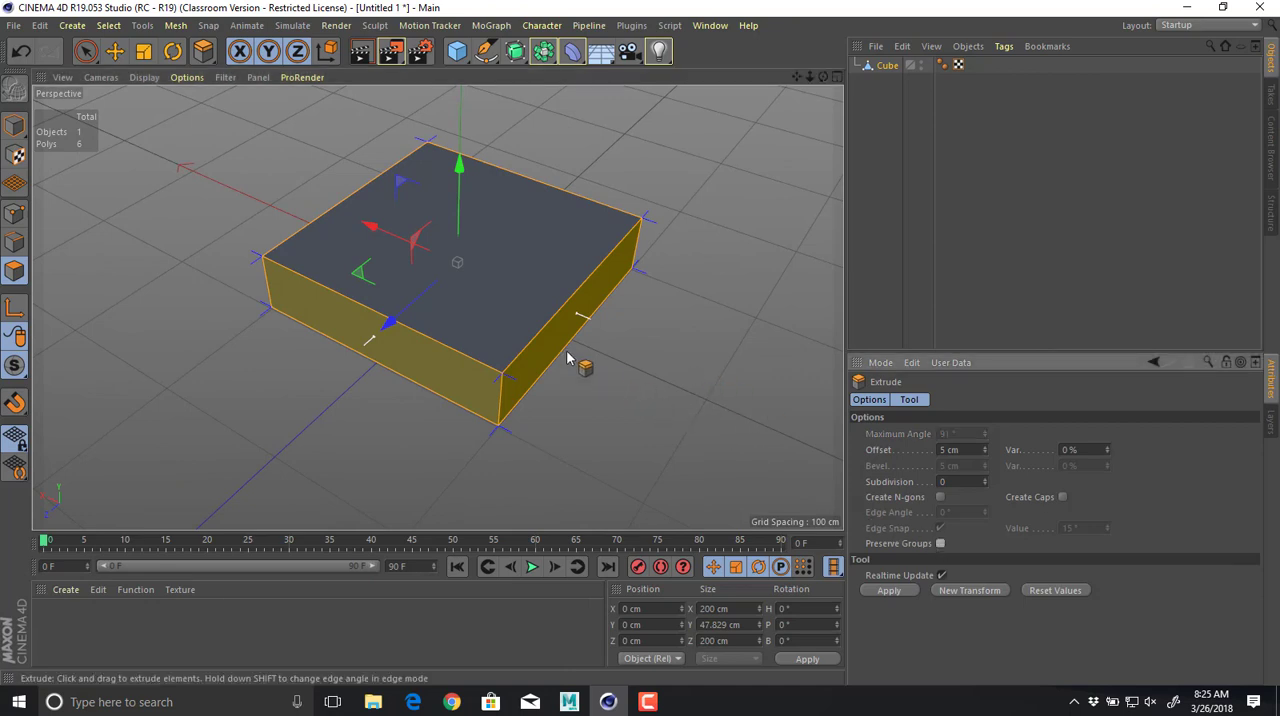
{"action": "left_click_drag", "start_coordinate": [586, 366], "coordinate": [397, 328]}
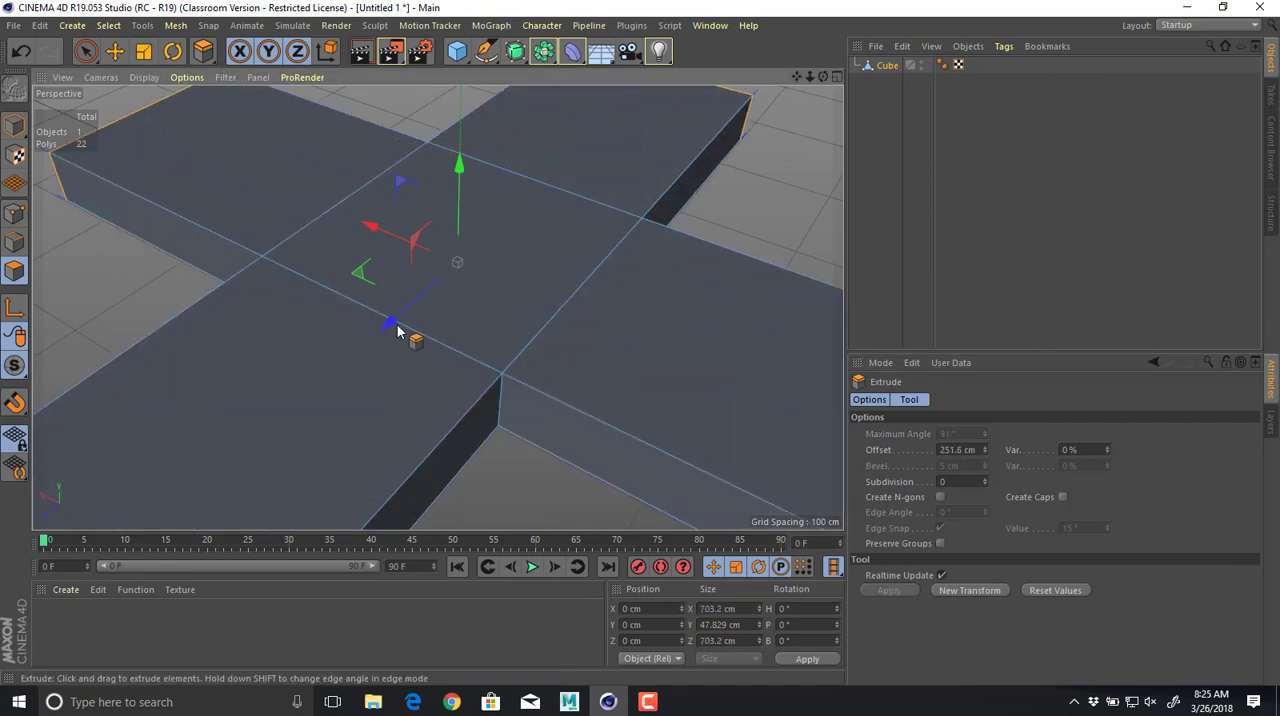
{"action": "left_click_drag", "start_coordinate": [521, 341], "coordinate": [695, 340], "text": "alt"}
{"action": "right_click_drag", "start_coordinate": [695, 340], "coordinate": [480, 313], "text": "alt"}
{"action": "middle_click_drag", "start_coordinate": [642, 322], "coordinate": [466, 337], "text": "alt"}
{"action": "left_click_drag", "start_coordinate": [466, 337], "coordinate": [589, 379], "text": "alt"}
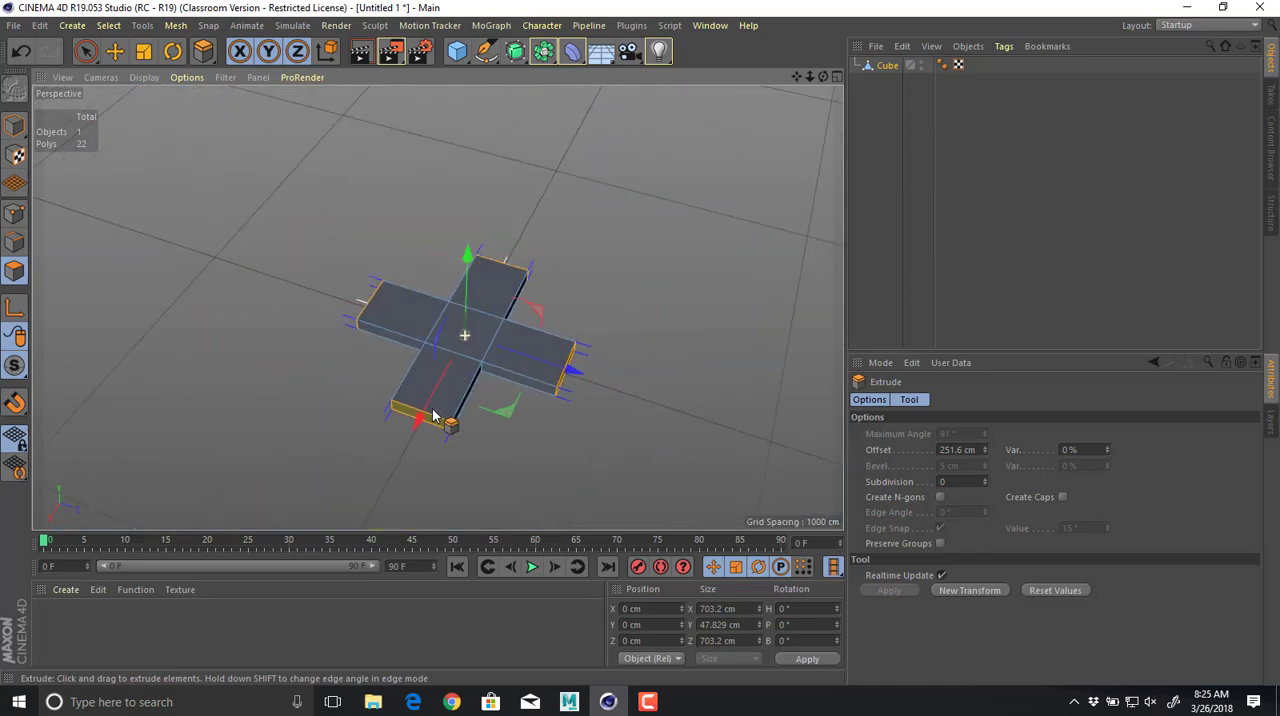
{"action": "right_click_drag", "start_coordinate": [589, 379], "coordinate": [603, 379], "text": "alt"}
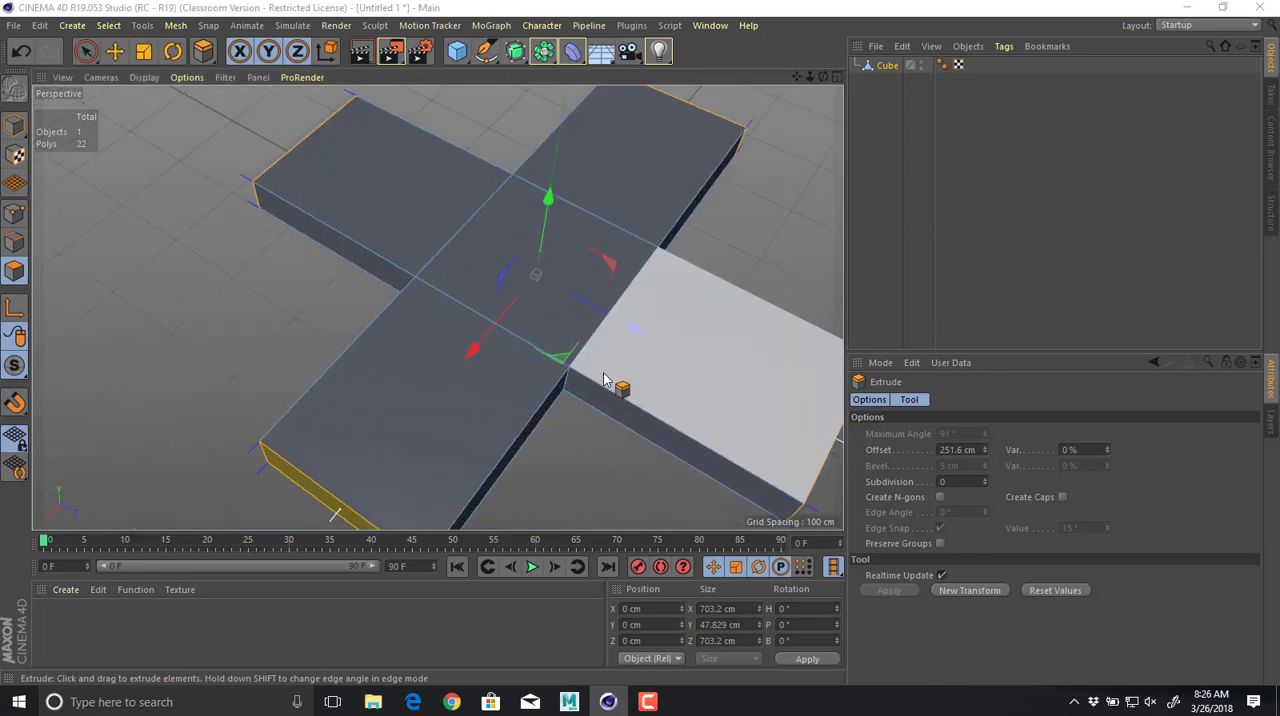
Compare the cross shape with the drone reference image and smooth it by adding a Subdivision Surface around the cube.
{"action": "key", "text": "alt+Tab"}
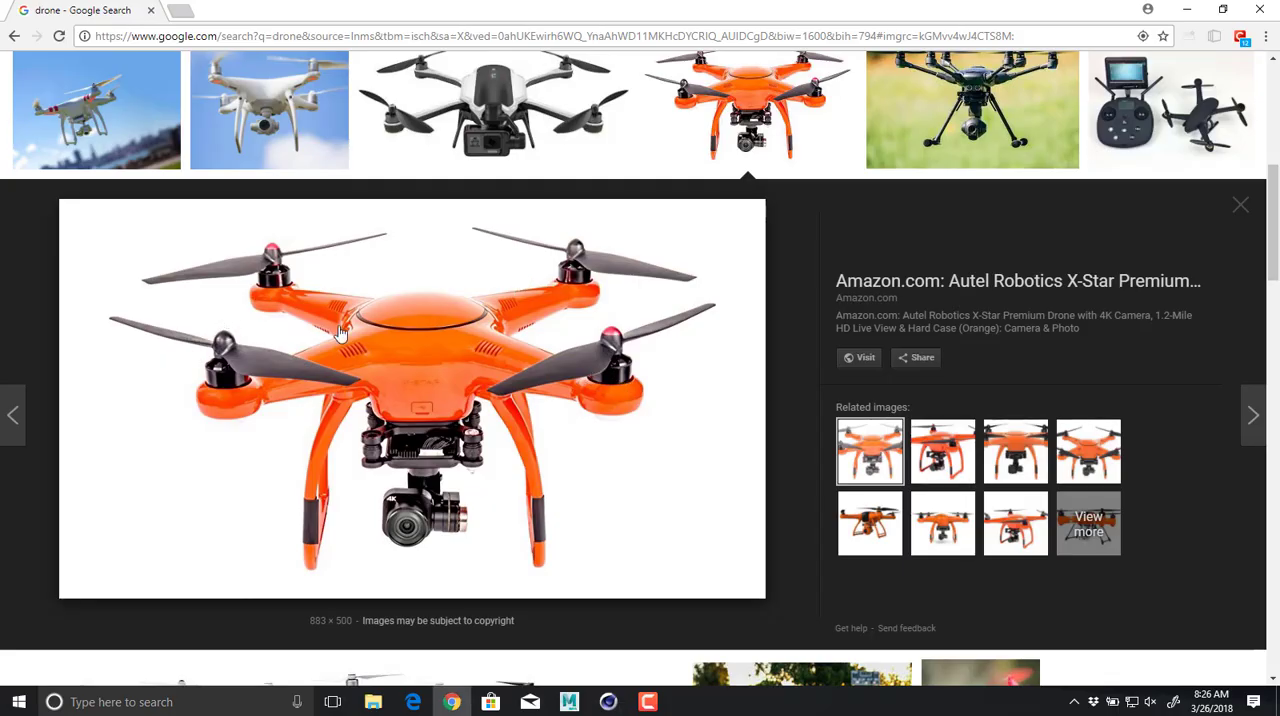
{"action": "key", "text": "alt+Tab"}
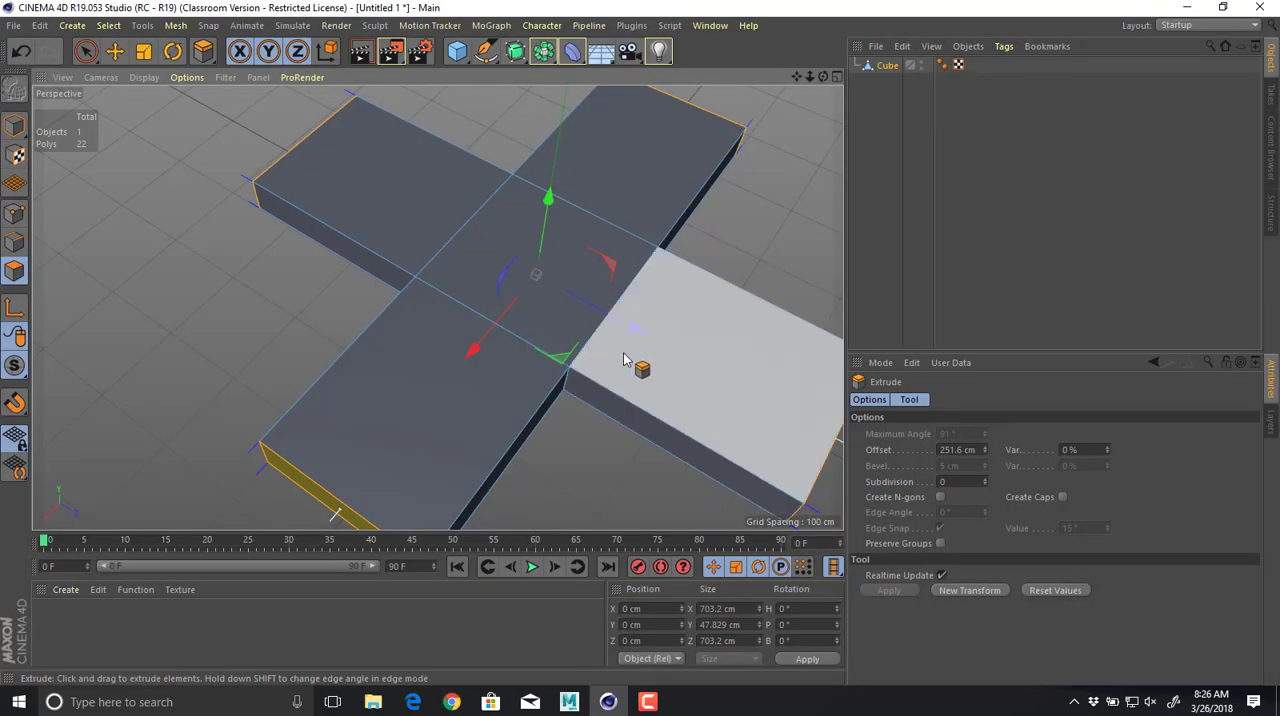
{"action": "left_click_drag", "start_coordinate": [626, 357], "coordinate": [686, 377], "text": "alt"}
{"action": "middle_click_drag", "start_coordinate": [678, 366], "coordinate": [557, 371], "text": "alt"}
{"action": "left_click_drag", "start_coordinate": [557, 371], "coordinate": [483, 296], "text": "alt"}
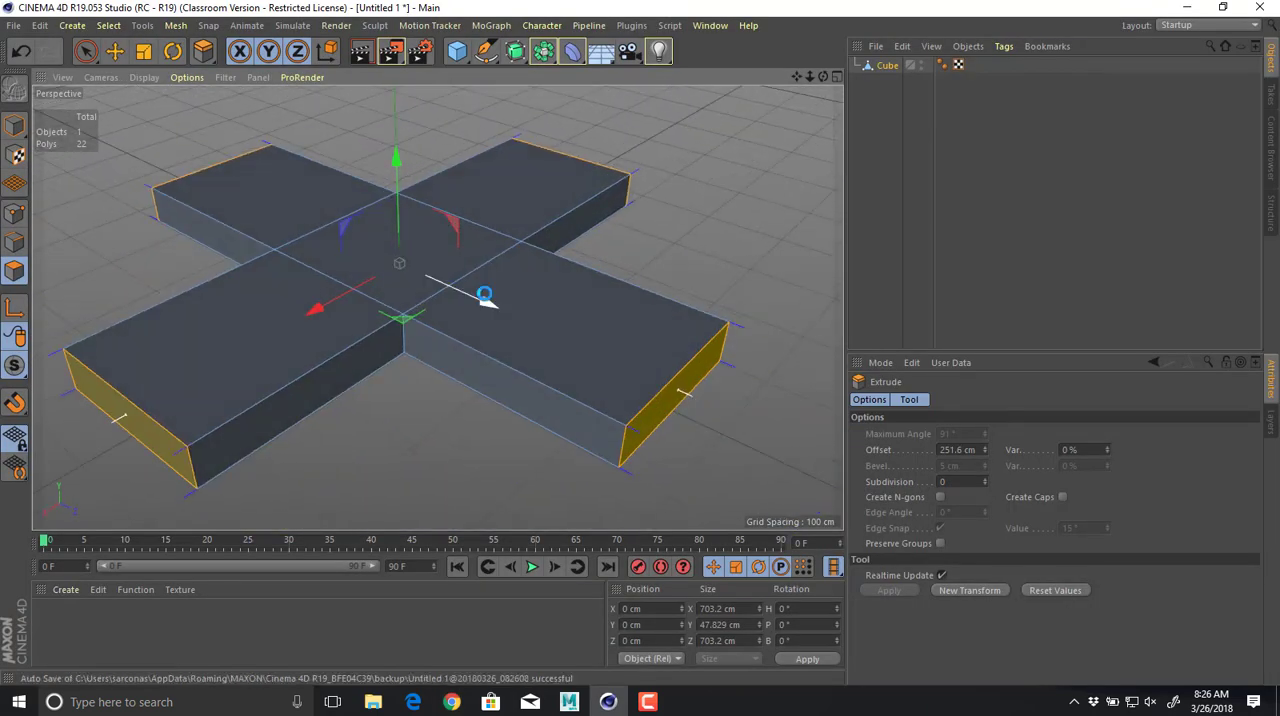
{"action": "left_click", "coordinate": [516, 51], "text": "alt"}
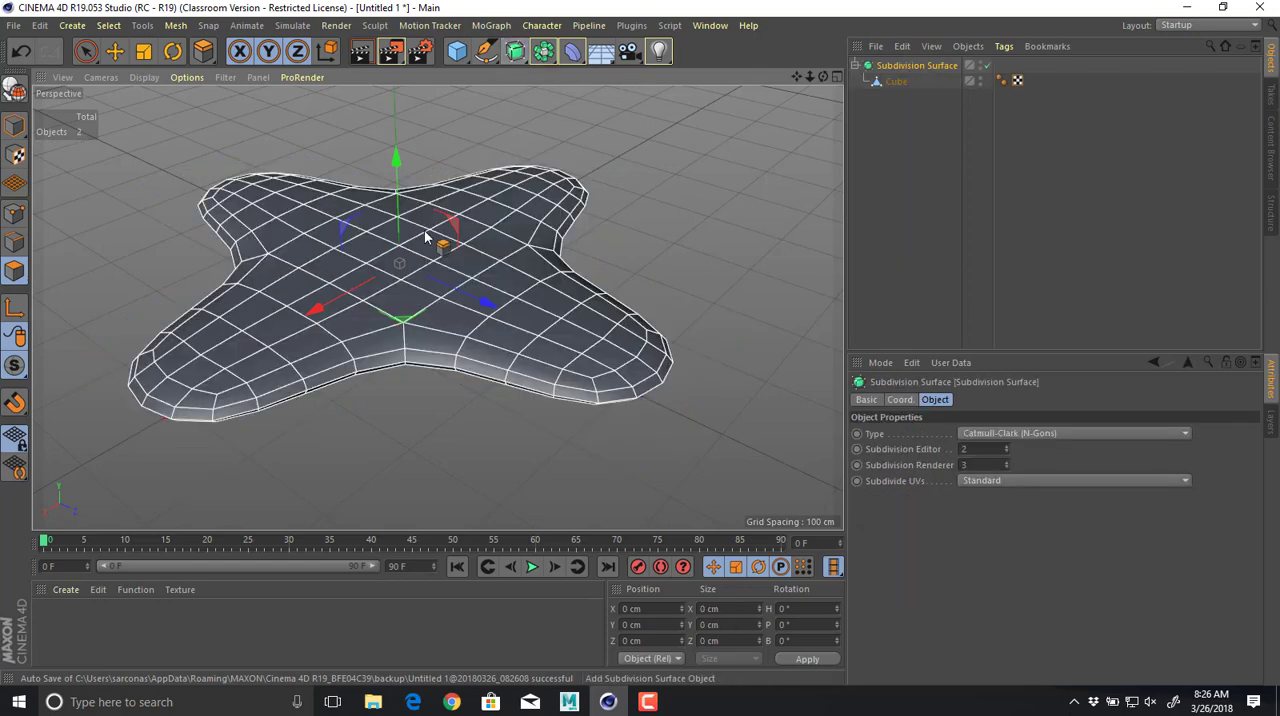
{"action": "left_click_drag", "start_coordinate": [440, 248], "coordinate": [208, 517], "text": "alt"}
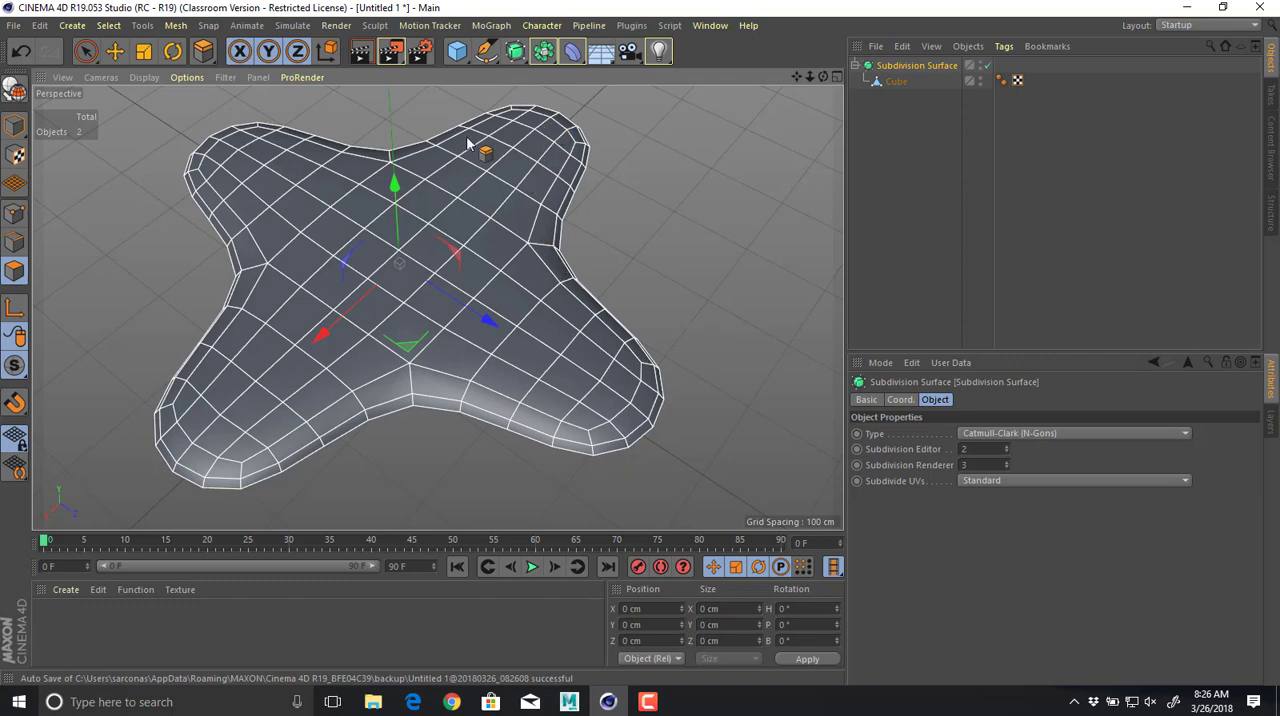
Undo the subdivision and the arm extrusion, and delete the cube from the scene.
{"action": "key", "text": "ctrl+z"}
{"action": "key", "text": "ctrl+z"}
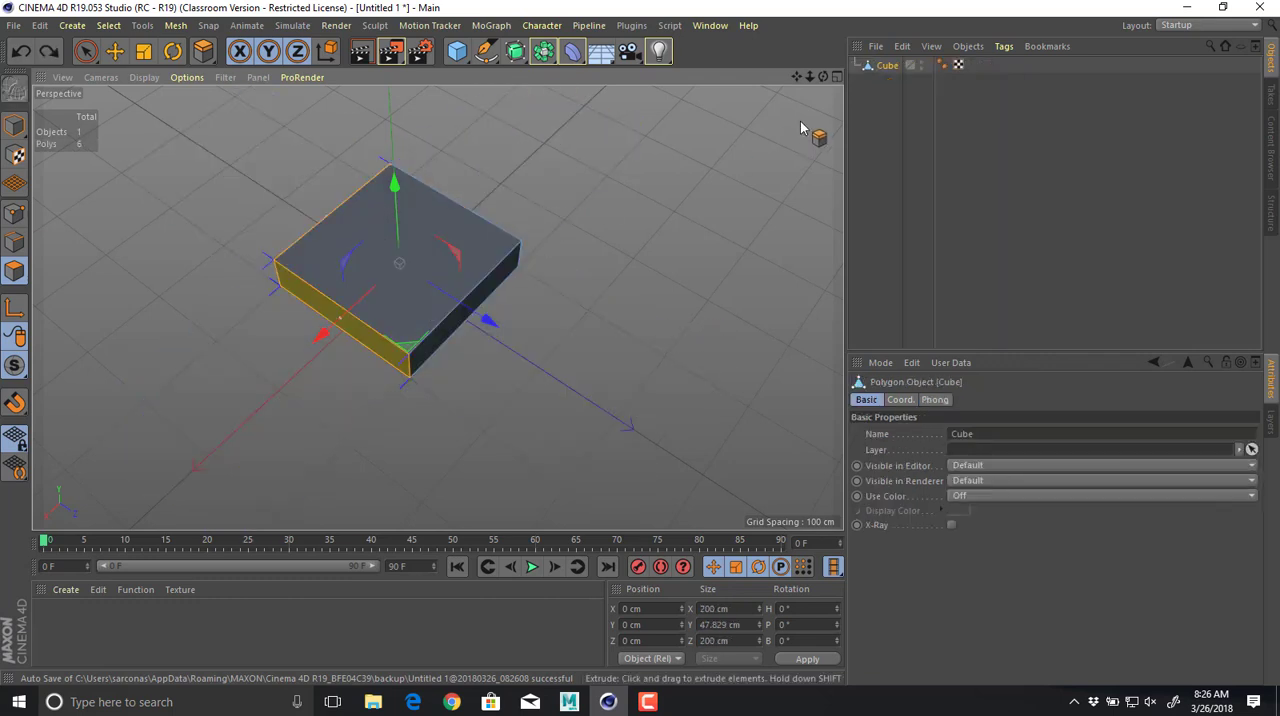
{"action": "key", "text": "Delete"}
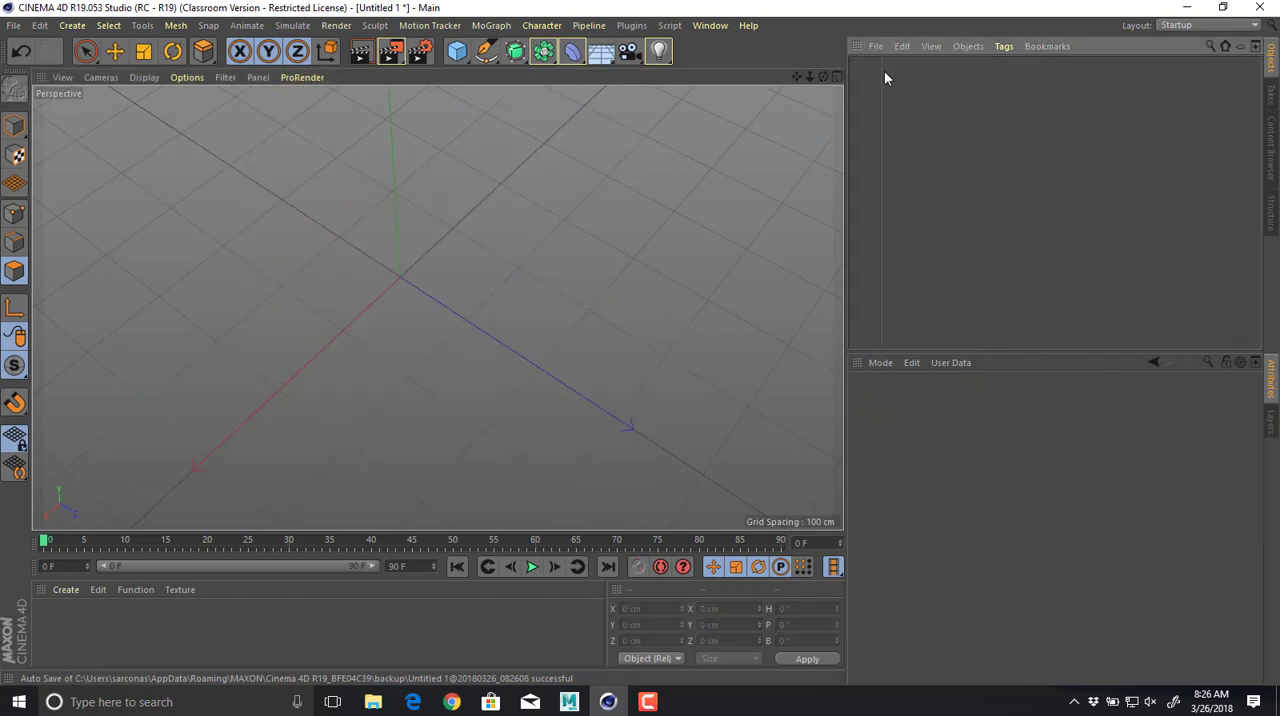
Add a cylinder primitive and activate the Move tool in Model mode.
{"action": "left_click", "coordinate": [458, 52]}
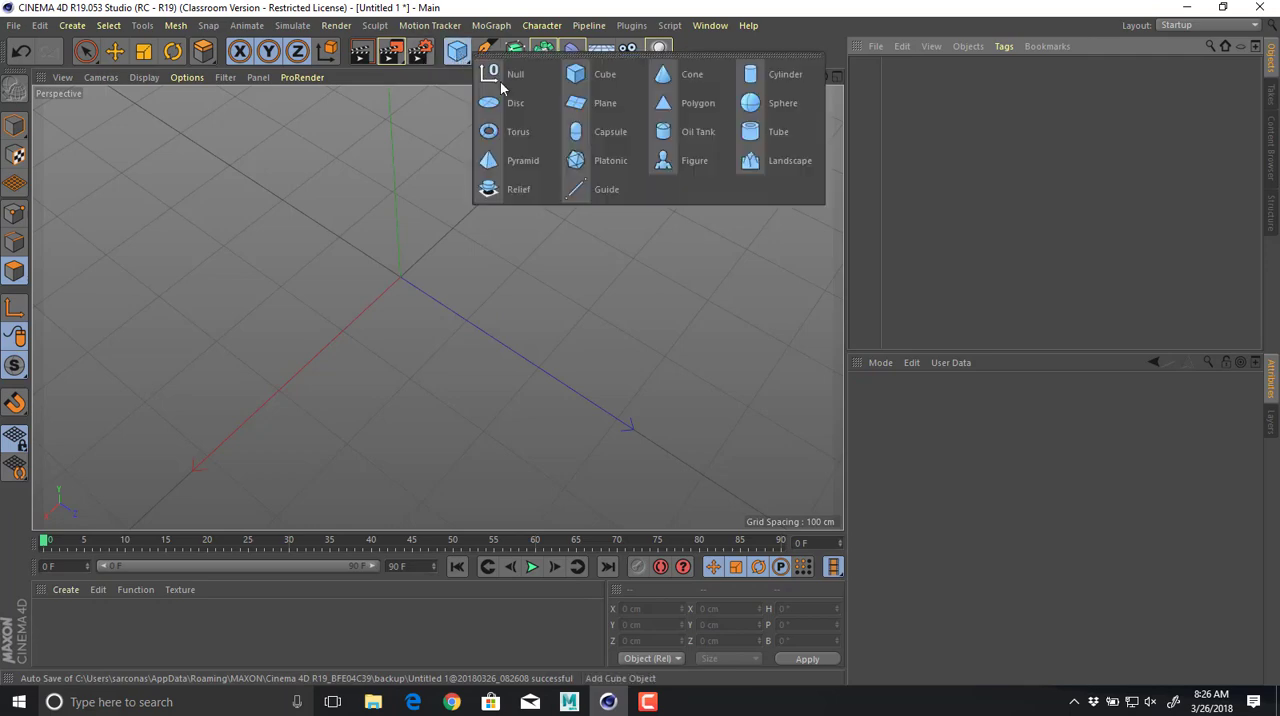
{"action": "left_click", "coordinate": [780, 75]}
{"action": "left_click_drag", "start_coordinate": [590, 193], "coordinate": [435, 197], "text": "alt"}
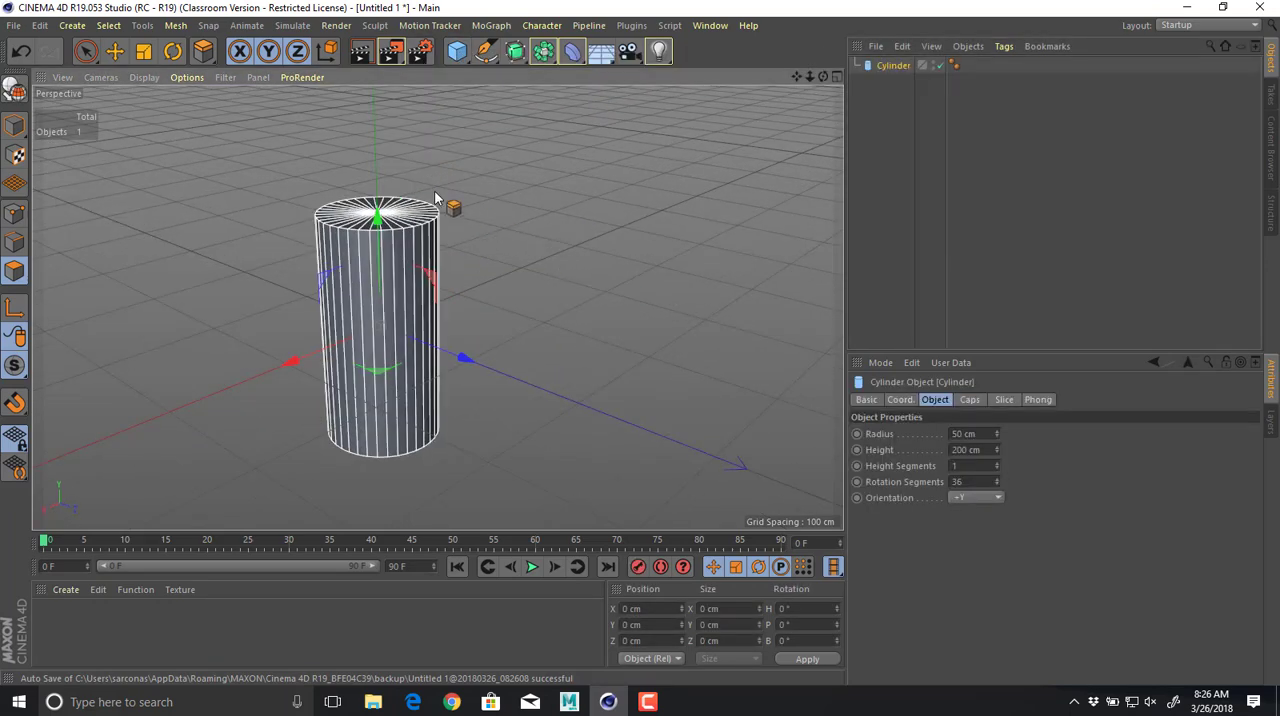
{"action": "key", "text": "e"}
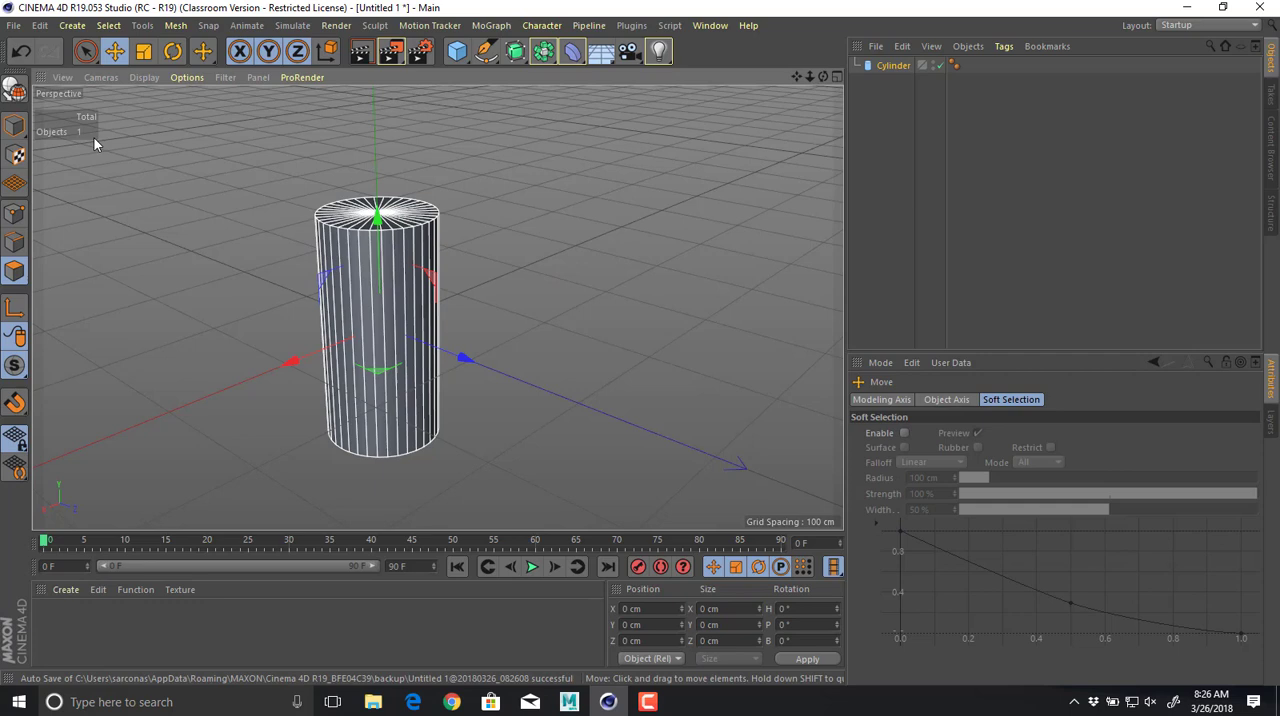
{"action": "left_click", "coordinate": [14, 124]}
{"action": "left_click", "coordinate": [62, 147]}
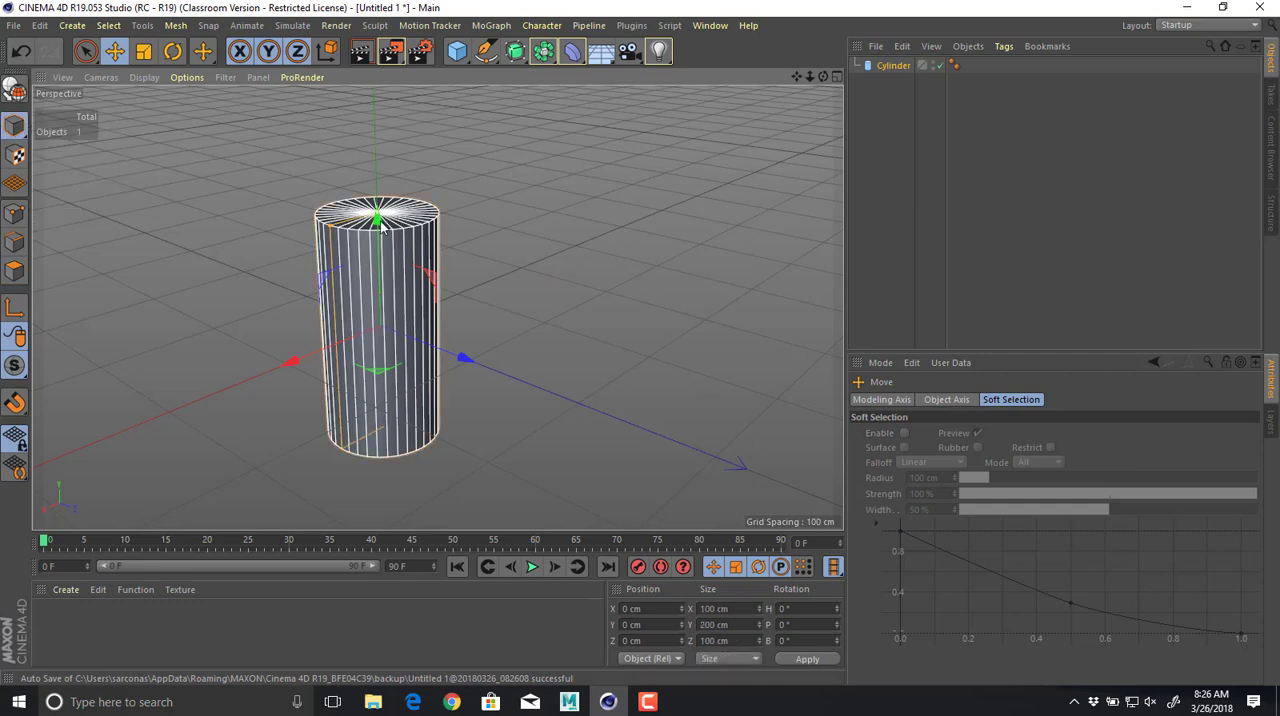
Reshape the cylinder into a flat disc about 352 cm across and 46 cm high, and check it against the orange drone reference.
{"action": "left_click_drag", "start_coordinate": [381, 222], "coordinate": [178, 379]}
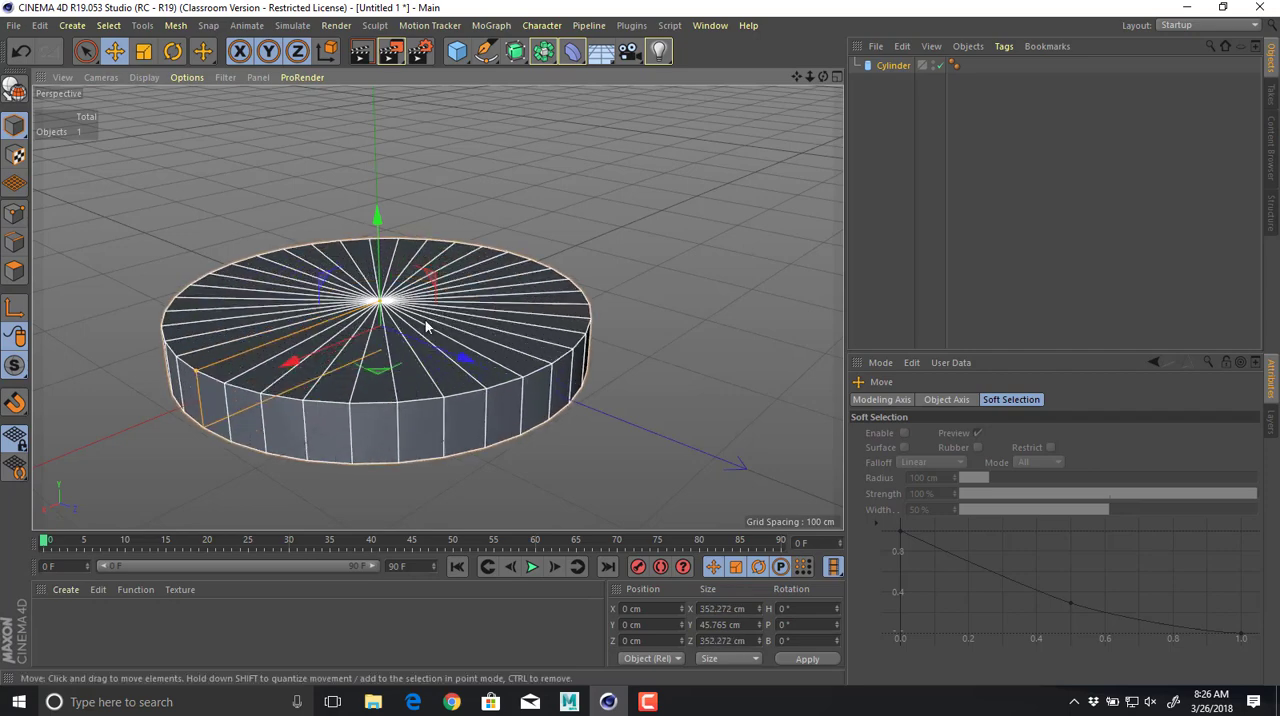
{"action": "left_click_drag", "start_coordinate": [425, 320], "coordinate": [590, 330], "text": "alt"}
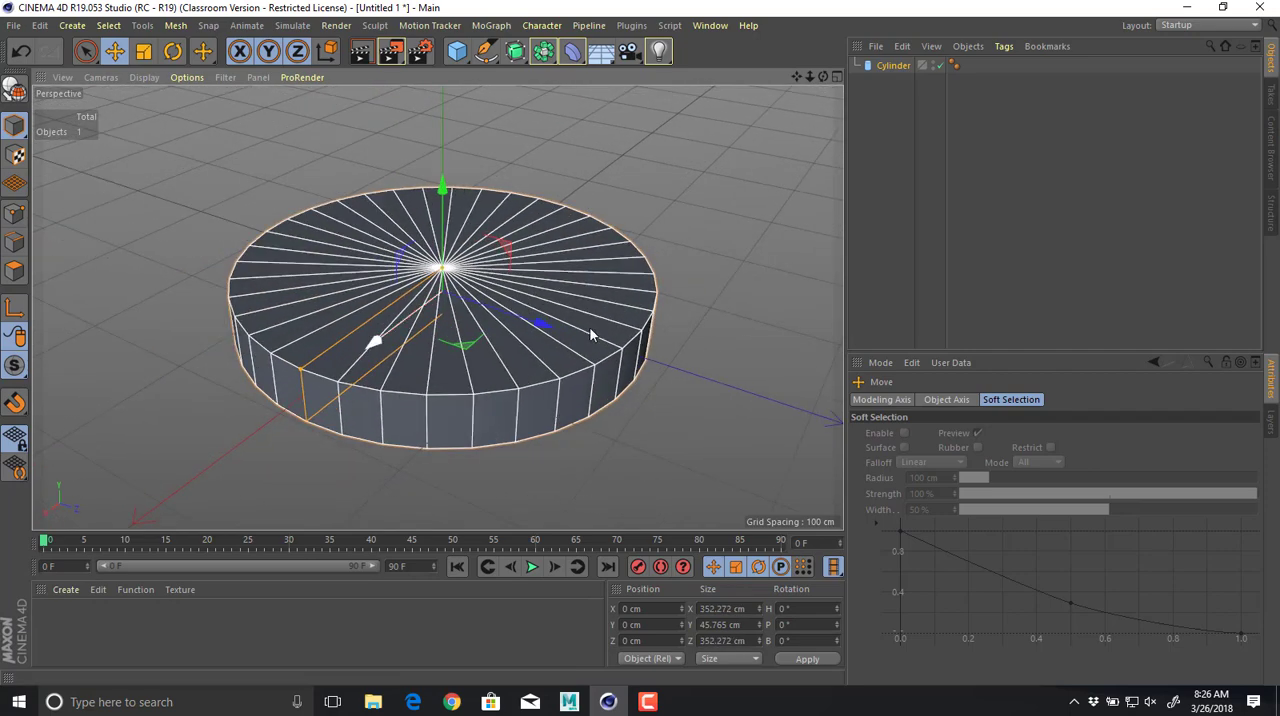
{"action": "left_click", "coordinate": [883, 66]}
{"action": "key", "text": "alt+Tab"}
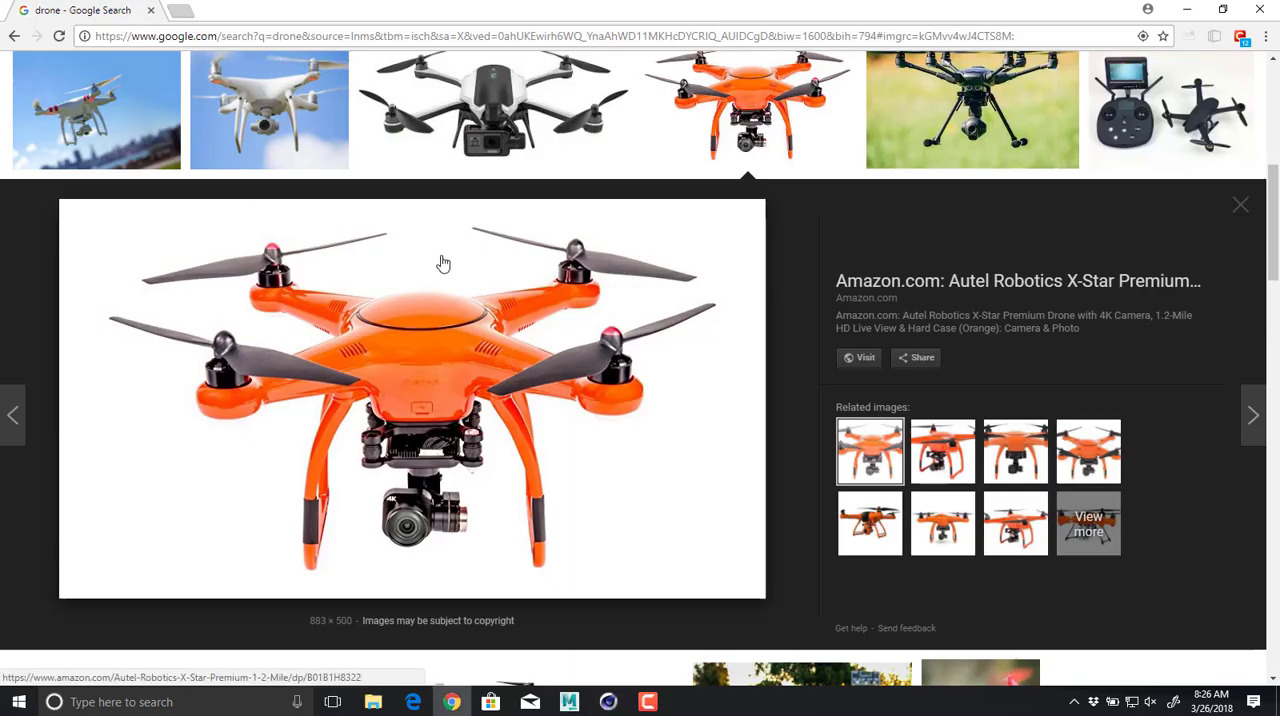
Search Google Images for "drone orthographic" and open the image of the blue drones seen from above.
{"action": "scroll", "coordinate": [443, 263], "scroll_direction": "up", "scroll_amount": 5}
{"action": "left_click", "coordinate": [308, 86]}
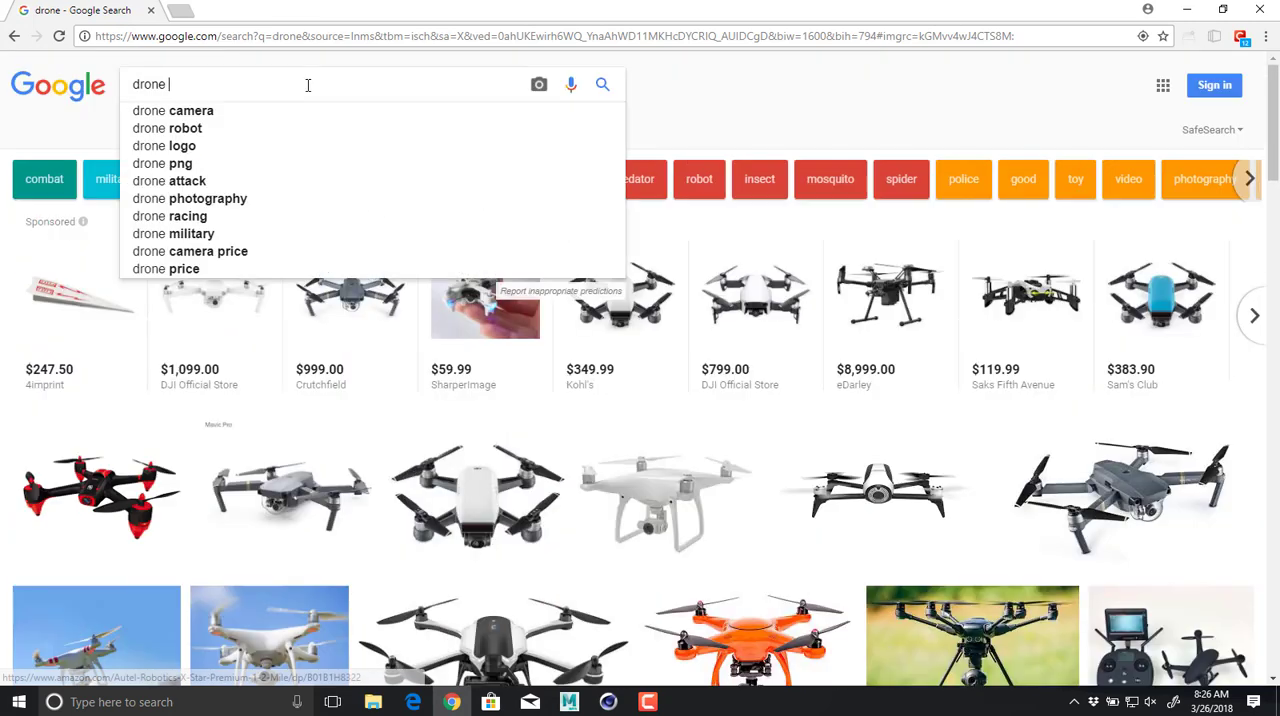
{"action": "type", "text": "orthog"}
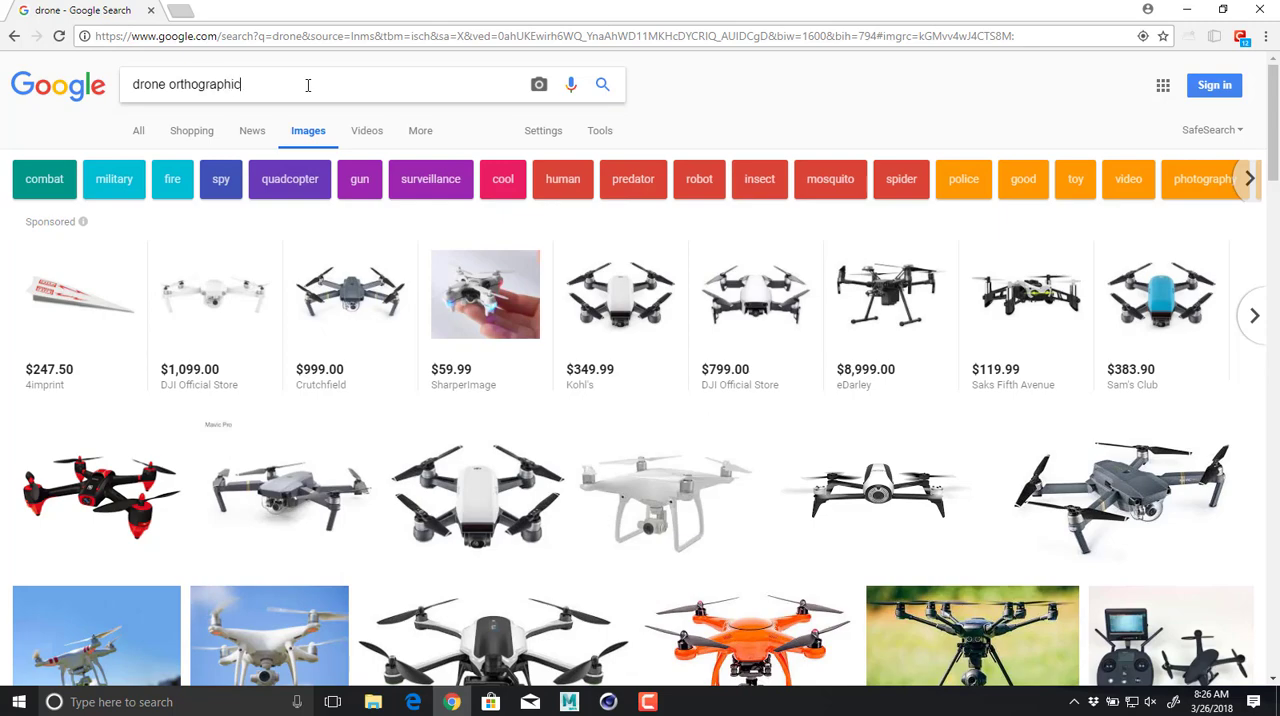
{"action": "type", "text": "raphic"}
{"action": "key", "text": "Return"}
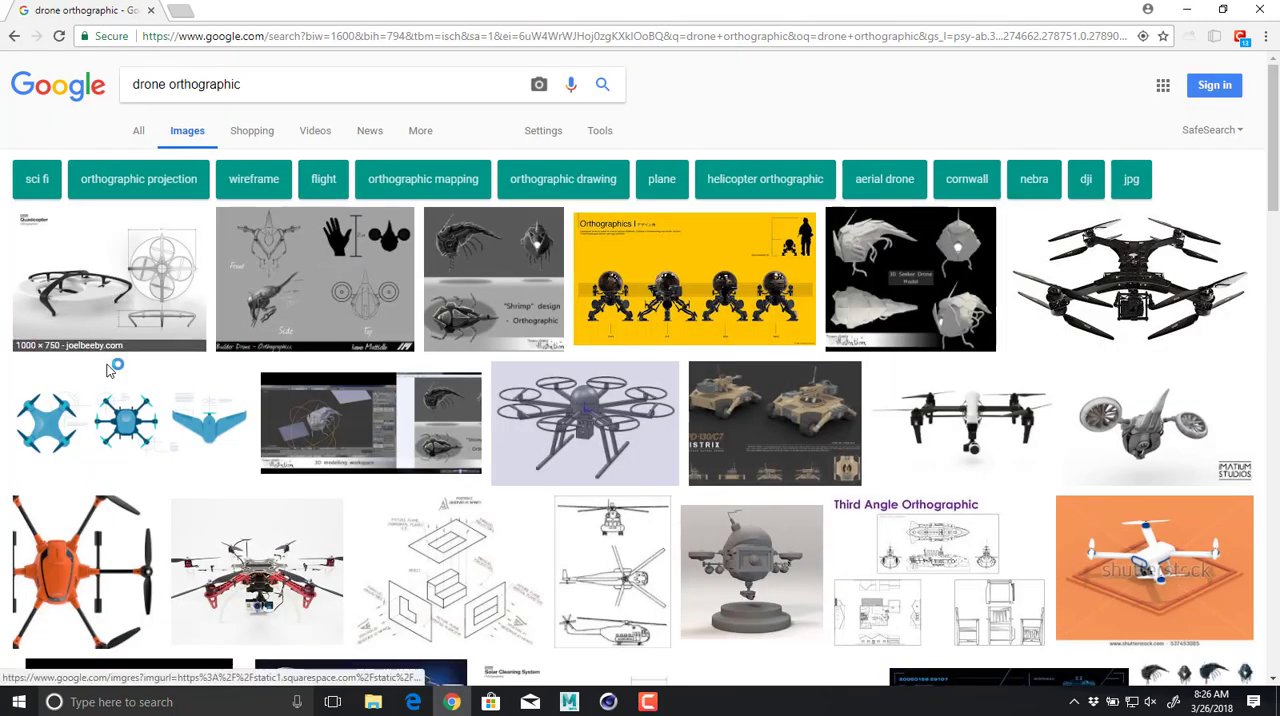
{"action": "left_click", "coordinate": [158, 414]}
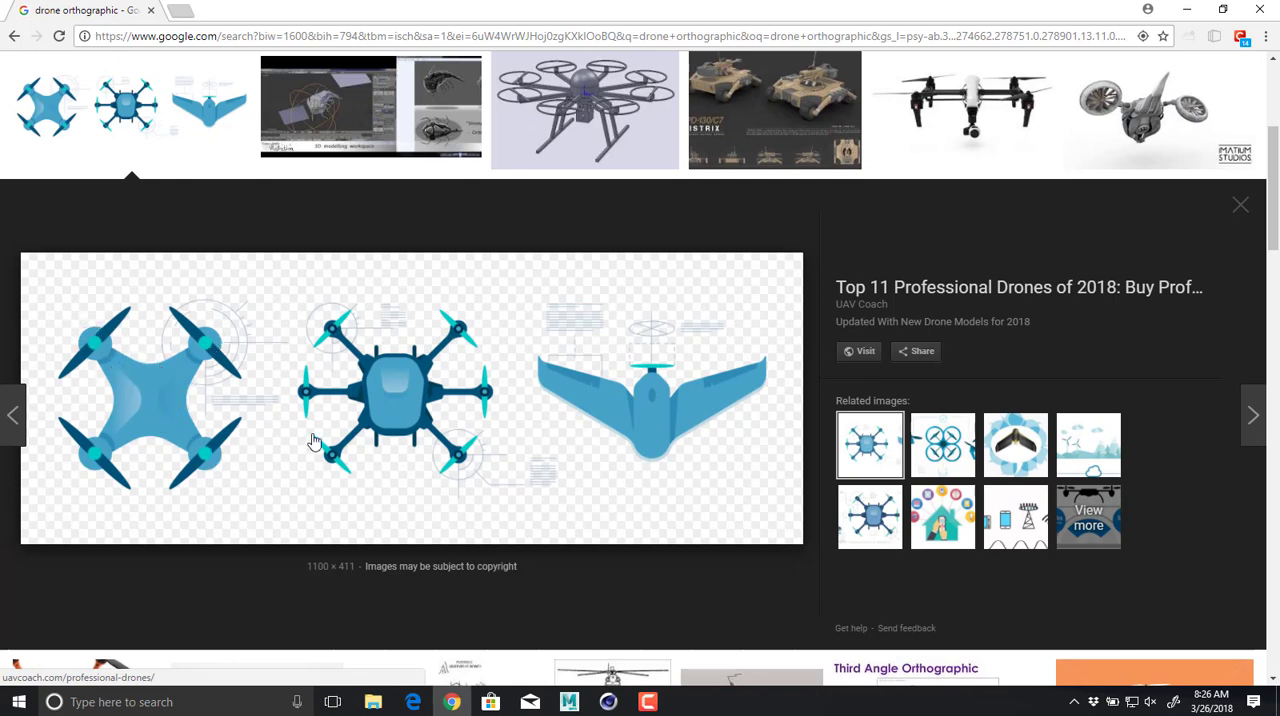
Switch back to Cinema 4D and try 8 rotation segments on the cylinder.
{"action": "key", "text": "alt+Tab"}
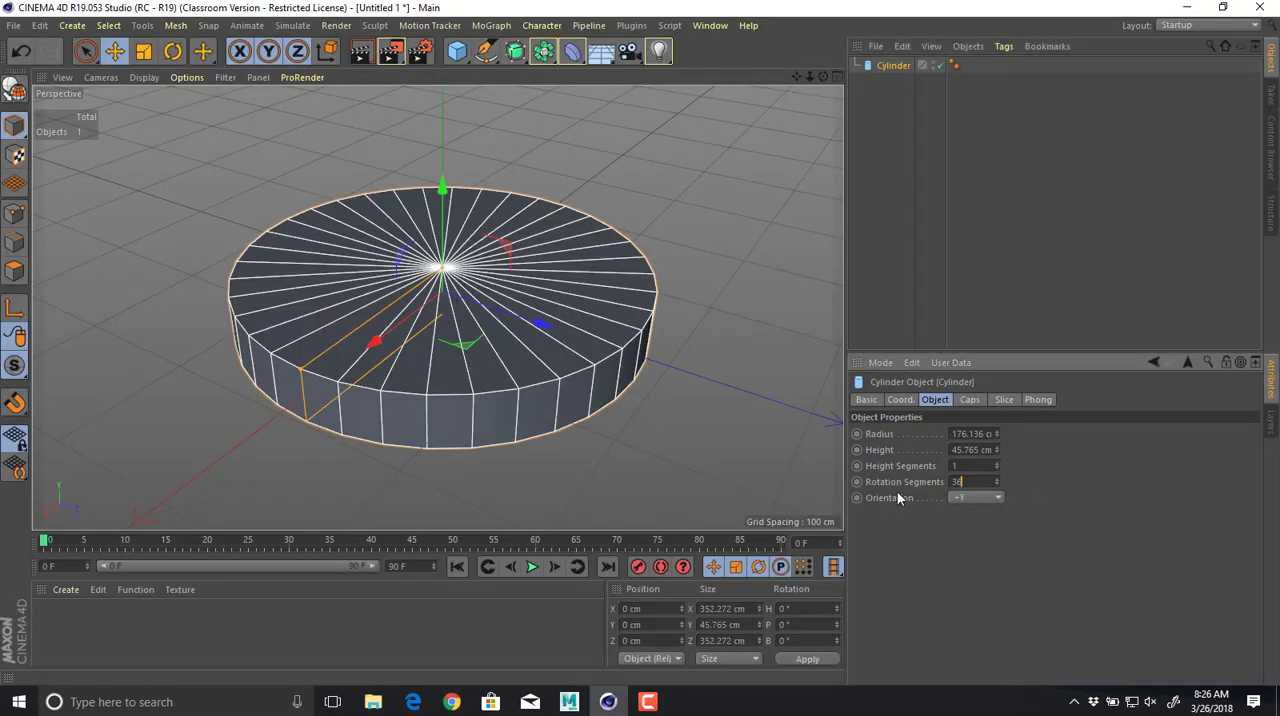
{"action": "double_click", "coordinate": [958, 482]}
{"action": "type", "text": "8"}
{"action": "key", "text": "Return"}
{"action": "left_click_drag", "start_coordinate": [542, 424], "coordinate": [474, 407], "text": "alt"}
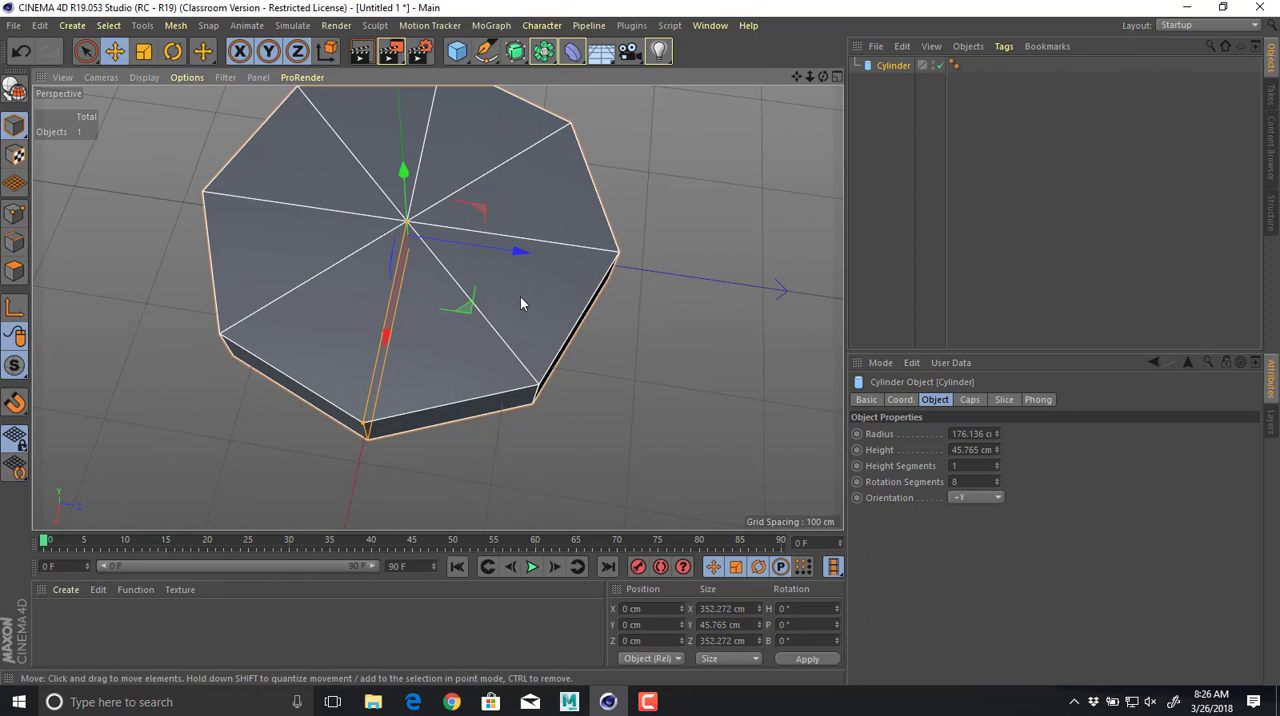
Set the cylinder's rotation segments to 12 and inspect the disc's shape.
{"action": "type", "text": "12"}
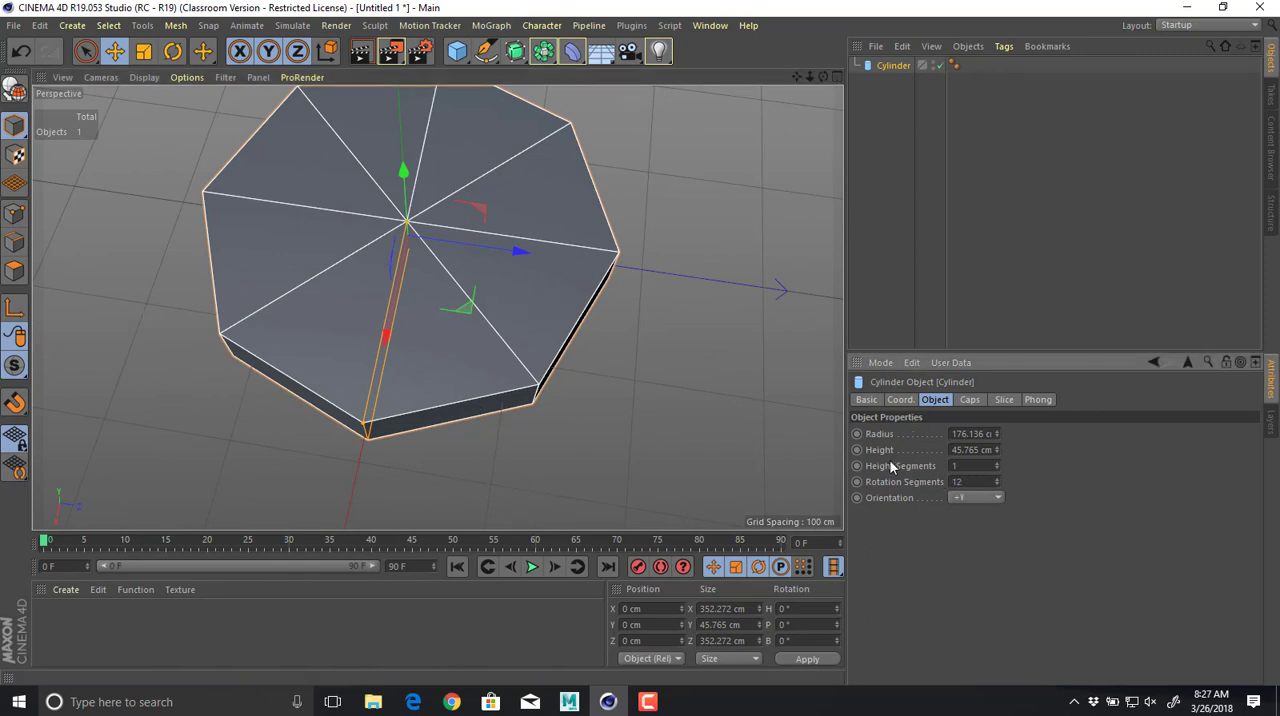
{"action": "key", "text": "Return"}
{"action": "mouse_move", "coordinate": [571, 375]}
{"action": "left_mouse_down", "text": "alt"}
{"action": "mouse_move", "coordinate": [596, 396]}
{"action": "mouse_move", "coordinate": [555, 378]}
{"action": "left_mouse_up", "text": "alt"}
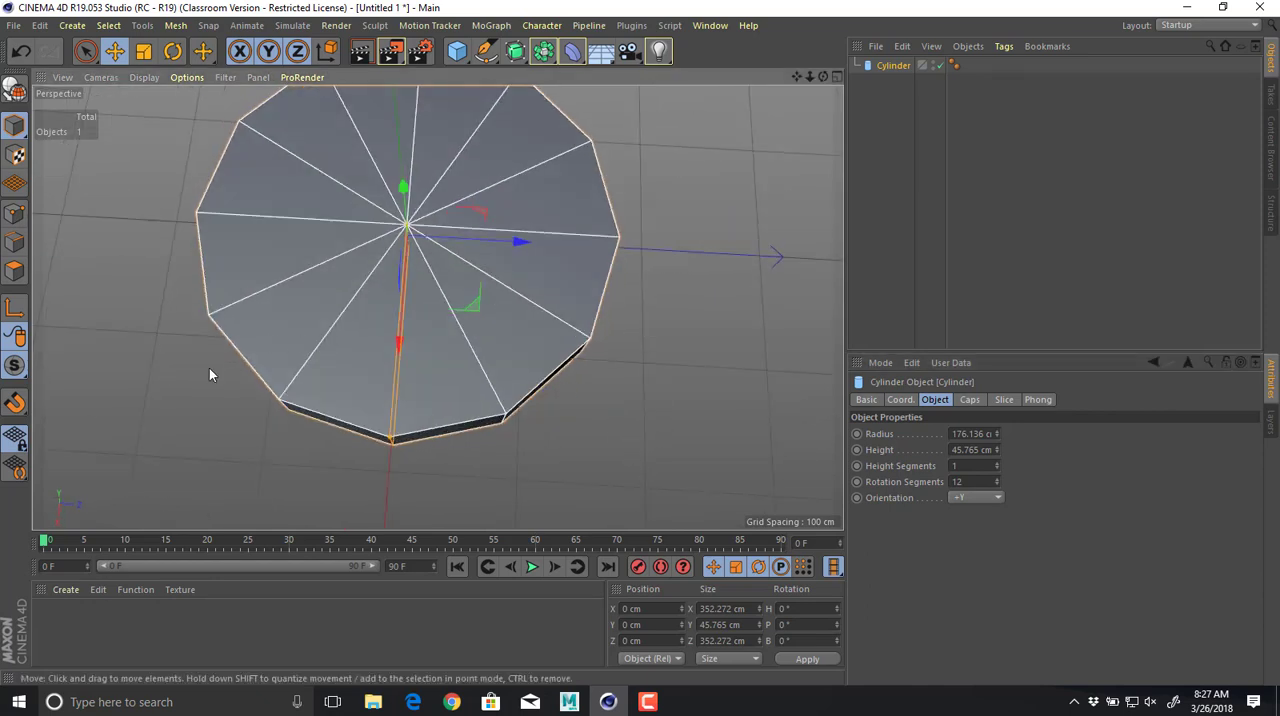
{"action": "left_click_drag", "start_coordinate": [473, 187], "coordinate": [533, 167], "text": "alt"}
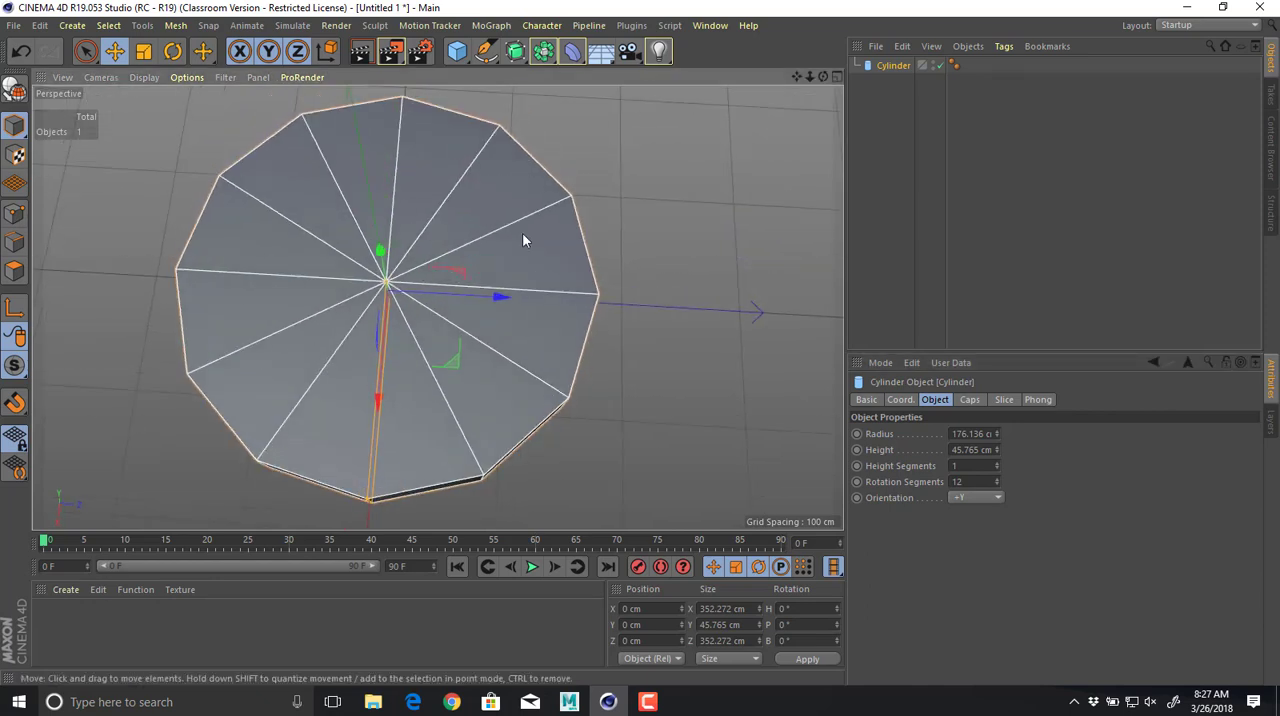
{"action": "left_click_drag", "start_coordinate": [522, 240], "coordinate": [449, 343], "text": "alt"}
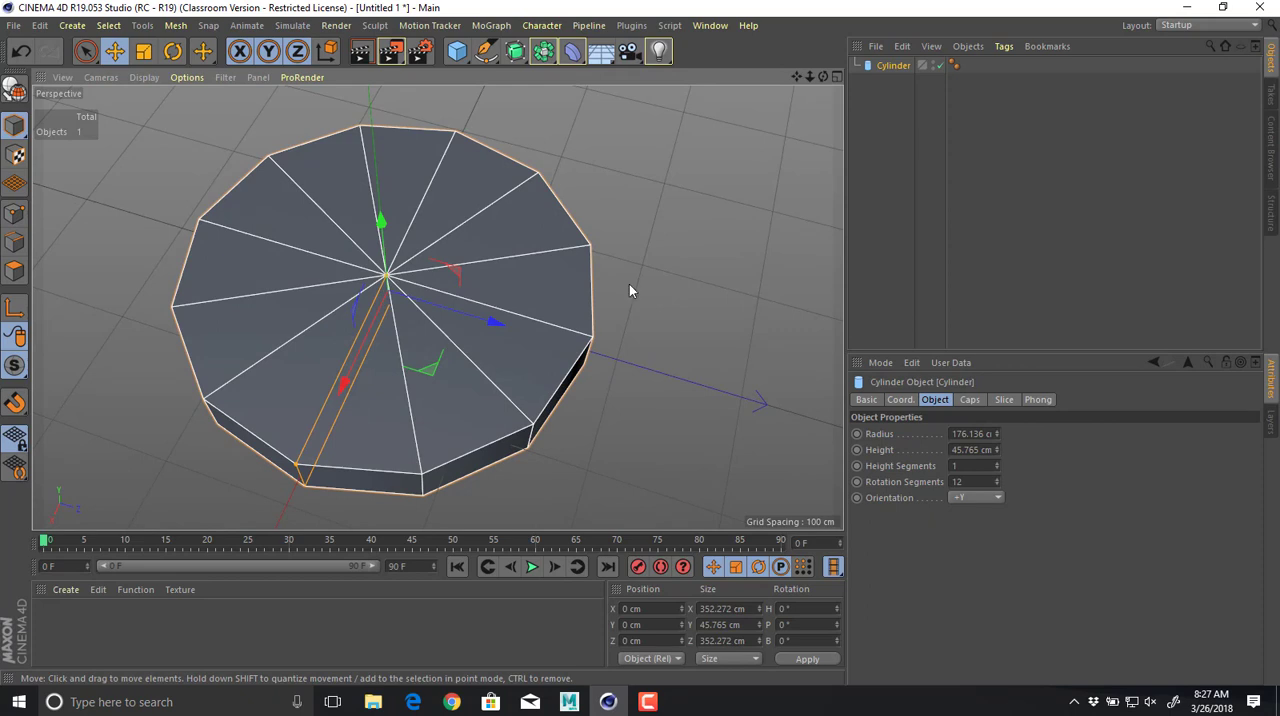
{"action": "left_click_drag", "start_coordinate": [572, 244], "coordinate": [558, 226], "text": "alt"}
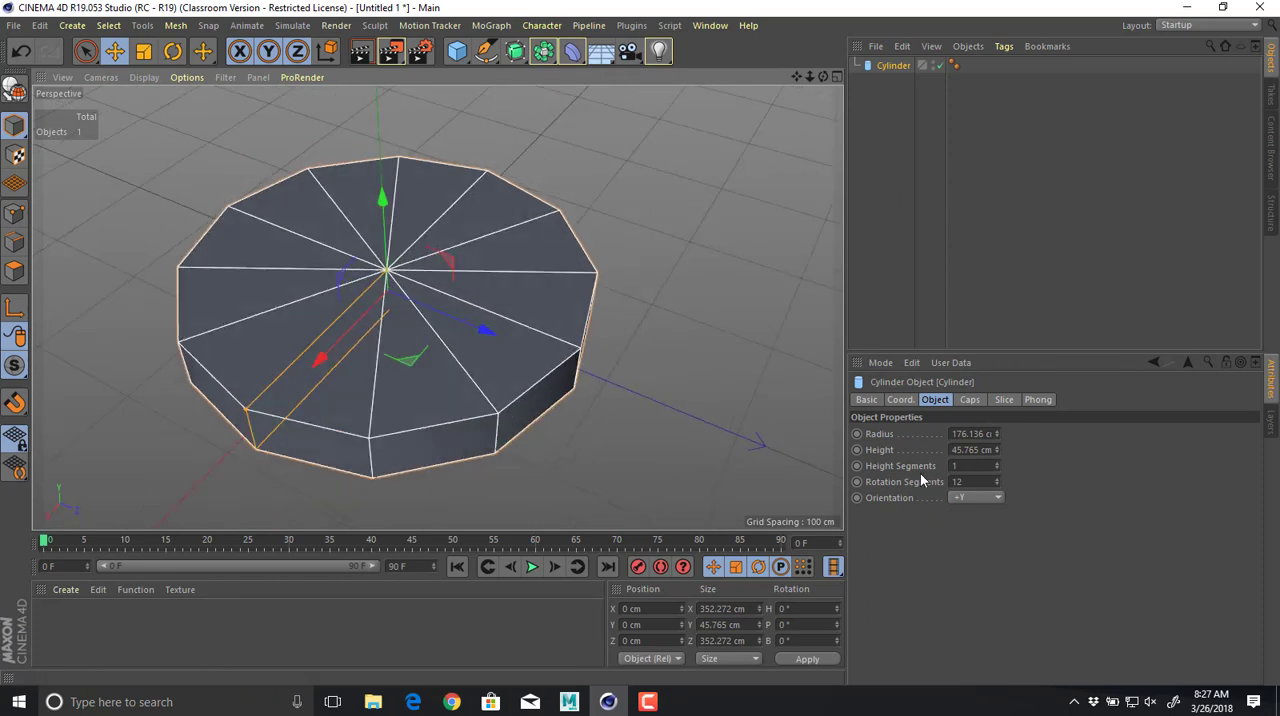
Turn off the cylinder's caps and increase its height to about 84 cm.
{"action": "left_click", "coordinate": [968, 400]}
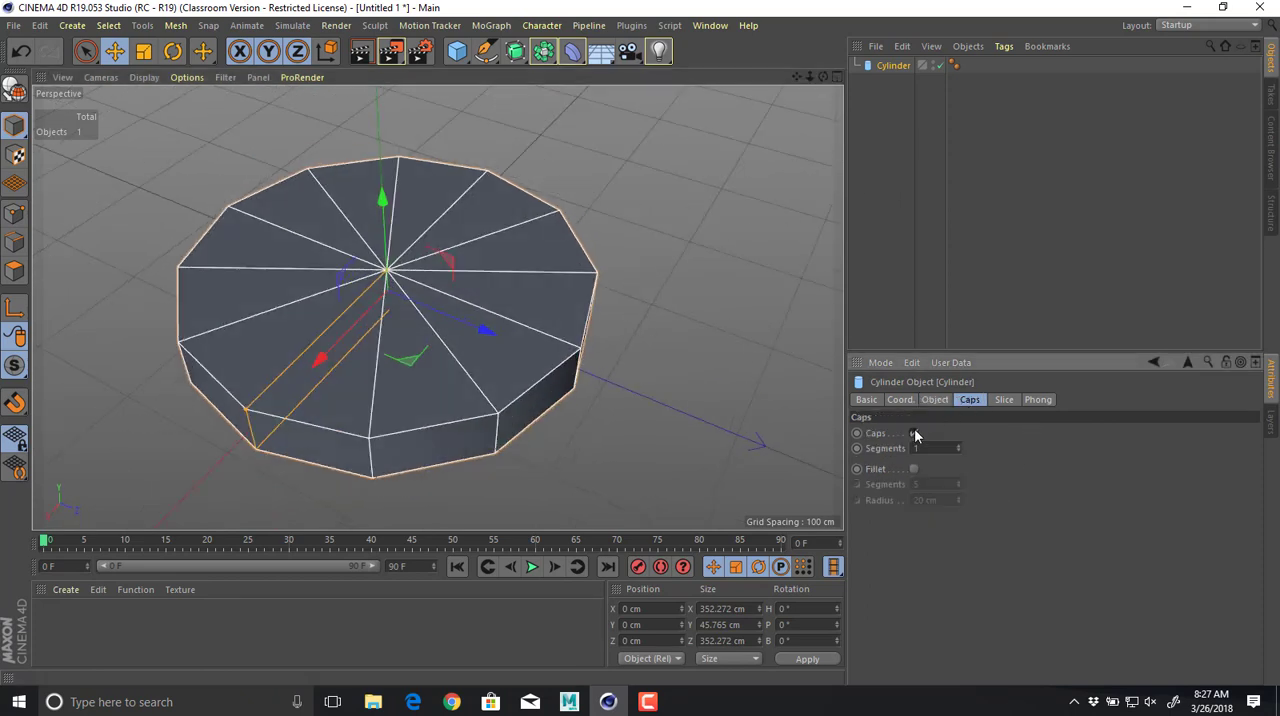
{"action": "left_click", "coordinate": [913, 433]}
{"action": "left_click_drag", "start_coordinate": [677, 443], "coordinate": [686, 383], "text": "alt"}
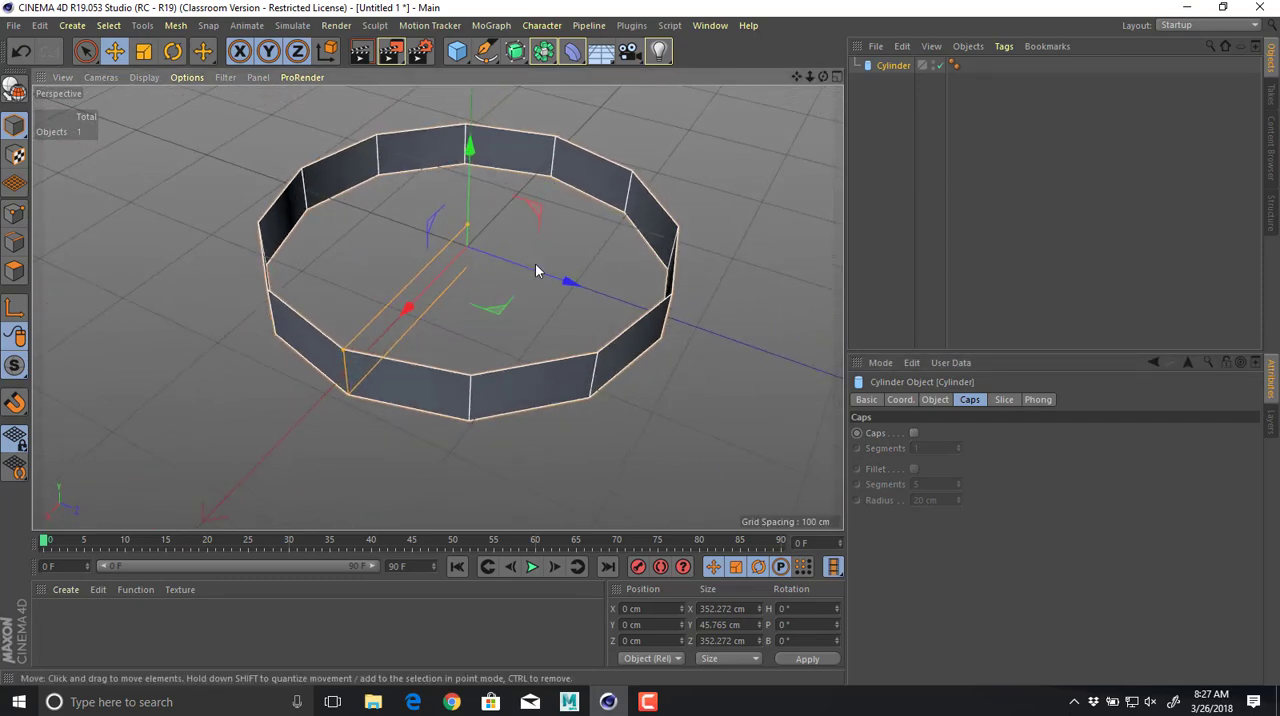
{"action": "left_click_drag", "start_coordinate": [470, 226], "coordinate": [474, 205]}
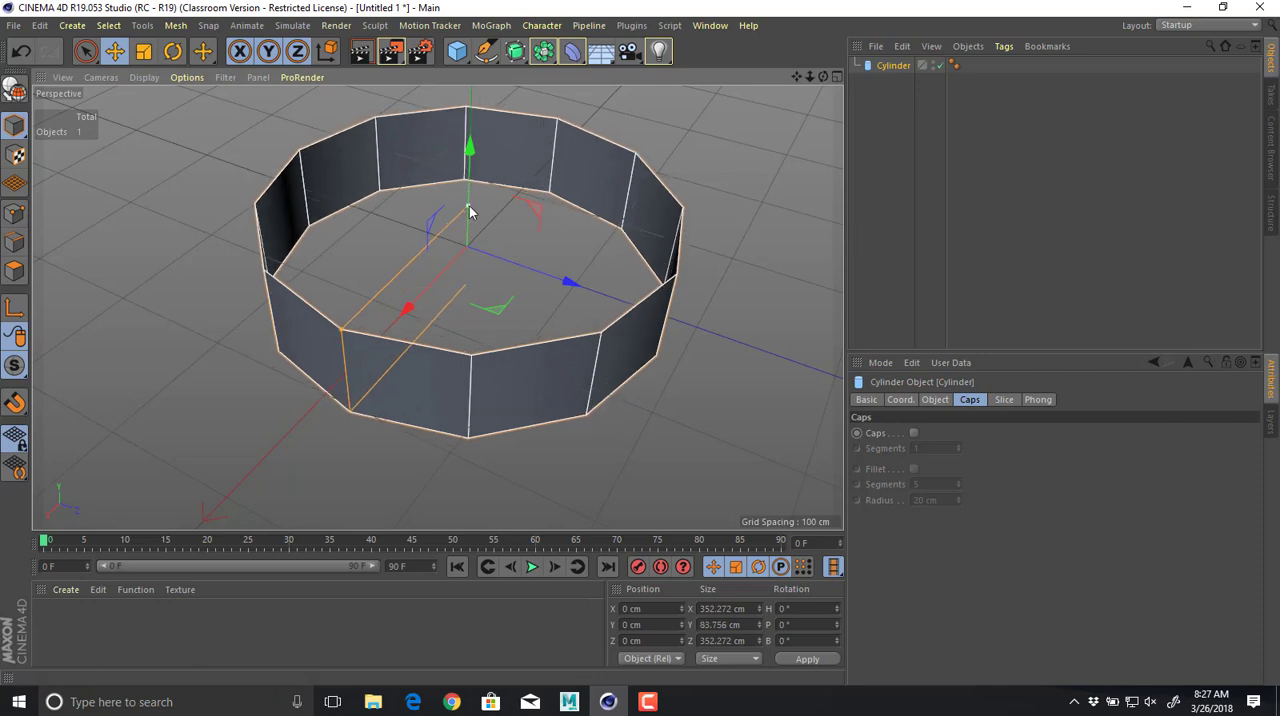
Convert the open cylinder ring into an editable polygon object and inspect it from several sides.
{"action": "left_click_drag", "start_coordinate": [534, 250], "coordinate": [513, 226], "text": "alt"}
{"action": "key", "text": "c"}
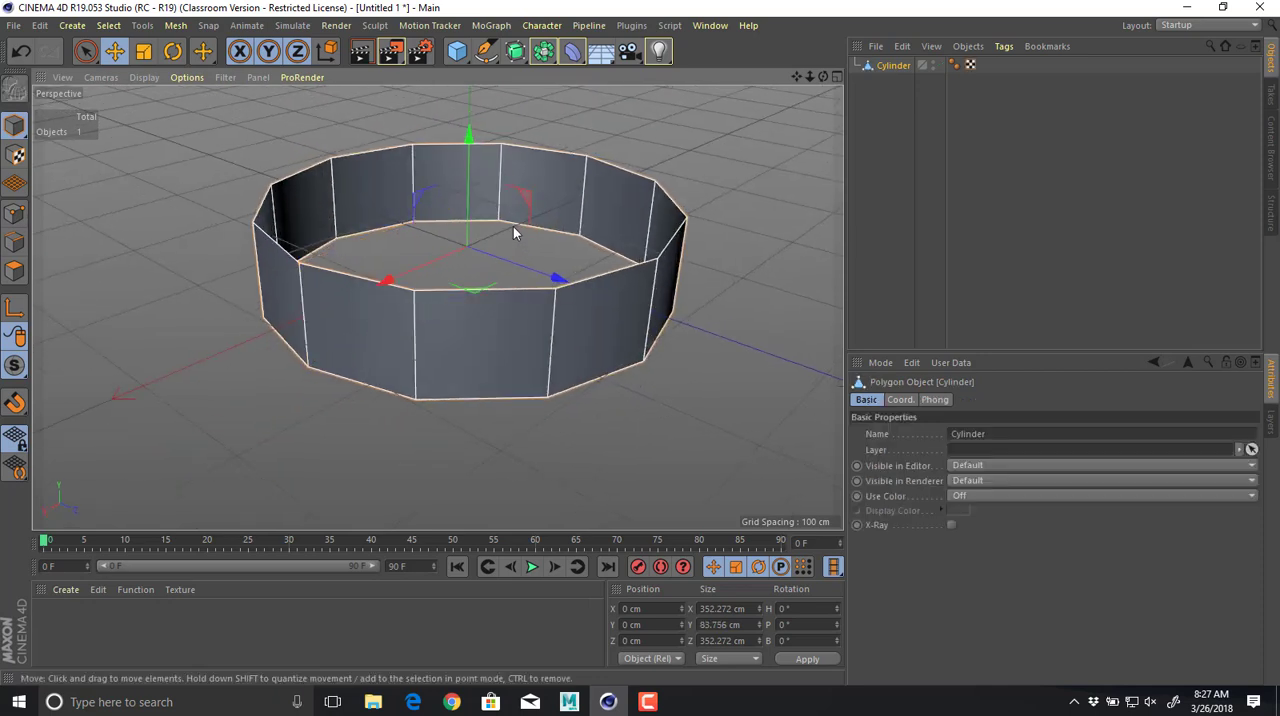
{"action": "left_click_drag", "start_coordinate": [567, 284], "coordinate": [554, 335], "text": "alt"}
{"action": "right_click_drag", "start_coordinate": [554, 335], "coordinate": [421, 317], "text": "alt"}
{"action": "middle_click_drag", "start_coordinate": [421, 317], "coordinate": [371, 340], "text": "alt"}
{"action": "right_click_drag", "start_coordinate": [371, 340], "coordinate": [427, 334], "text": "alt"}
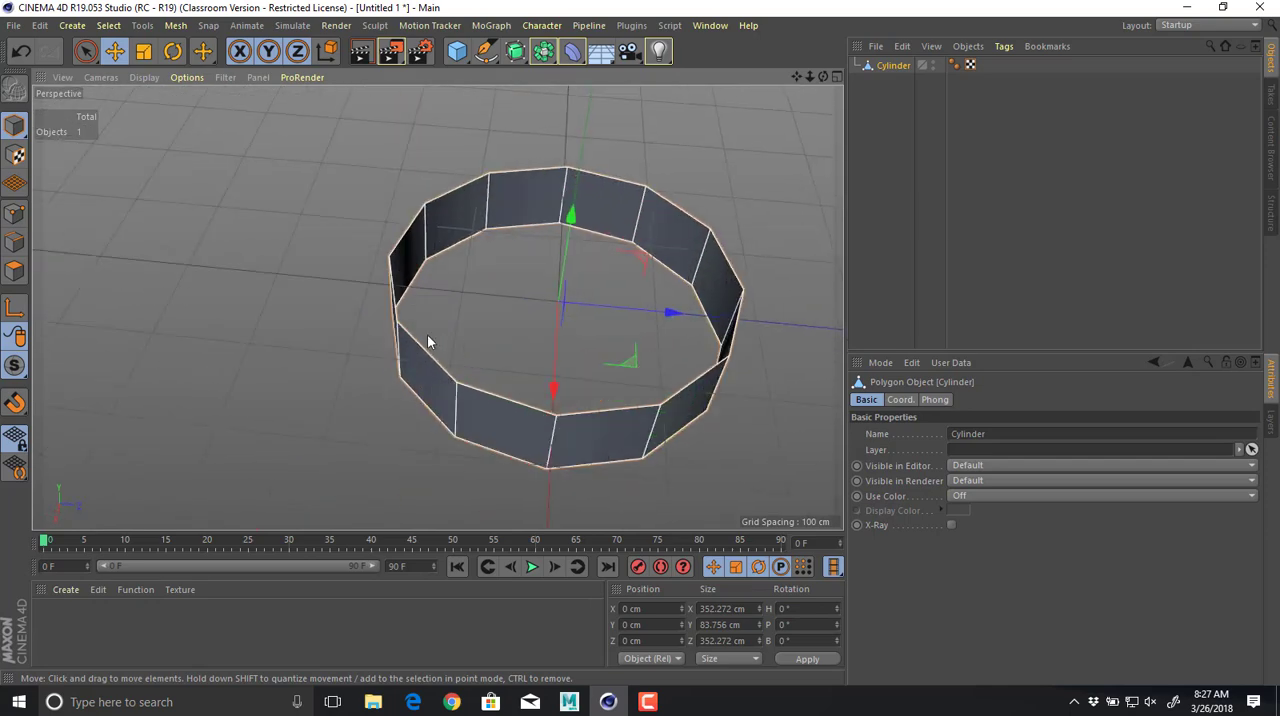
{"action": "middle_click_drag", "start_coordinate": [427, 334], "coordinate": [341, 328], "text": "alt"}
Switch to the browser and go back to the orange X-Star Premium image to study its body and arms.
{"action": "key", "text": "alt+Tab"}
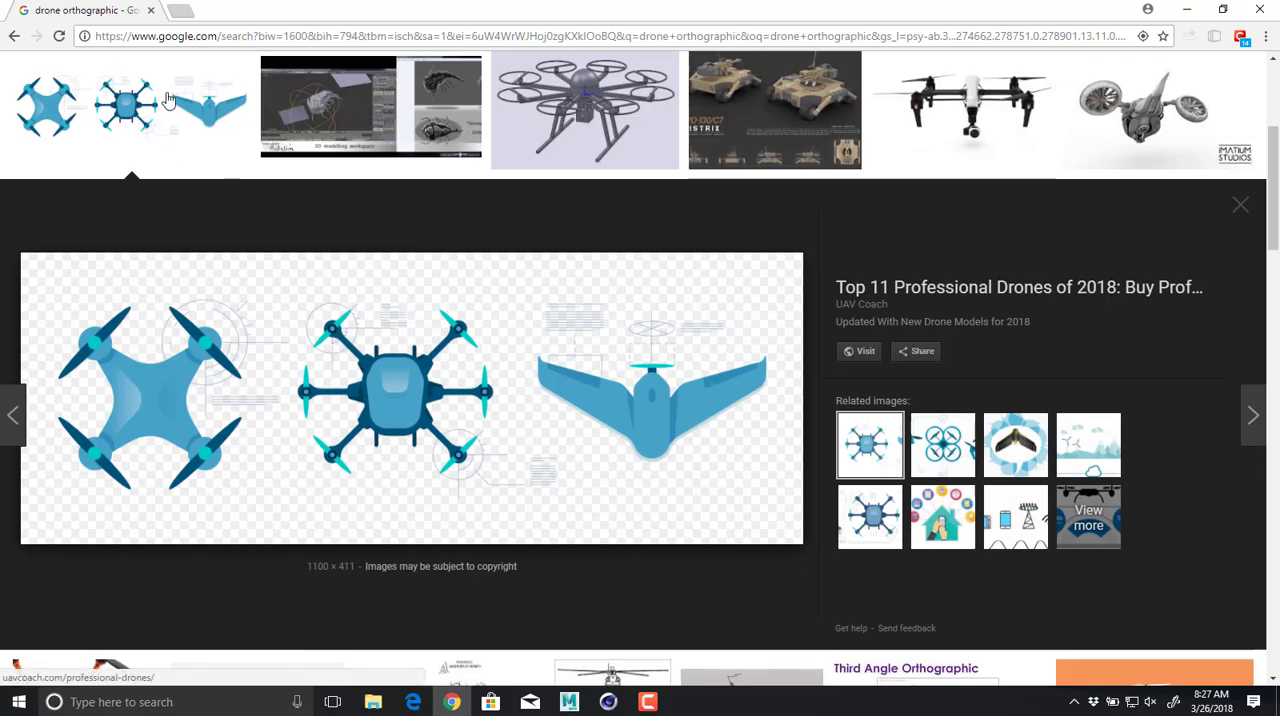
{"action": "key", "text": "alt+Left"}
{"action": "key", "text": "alt+Left"}
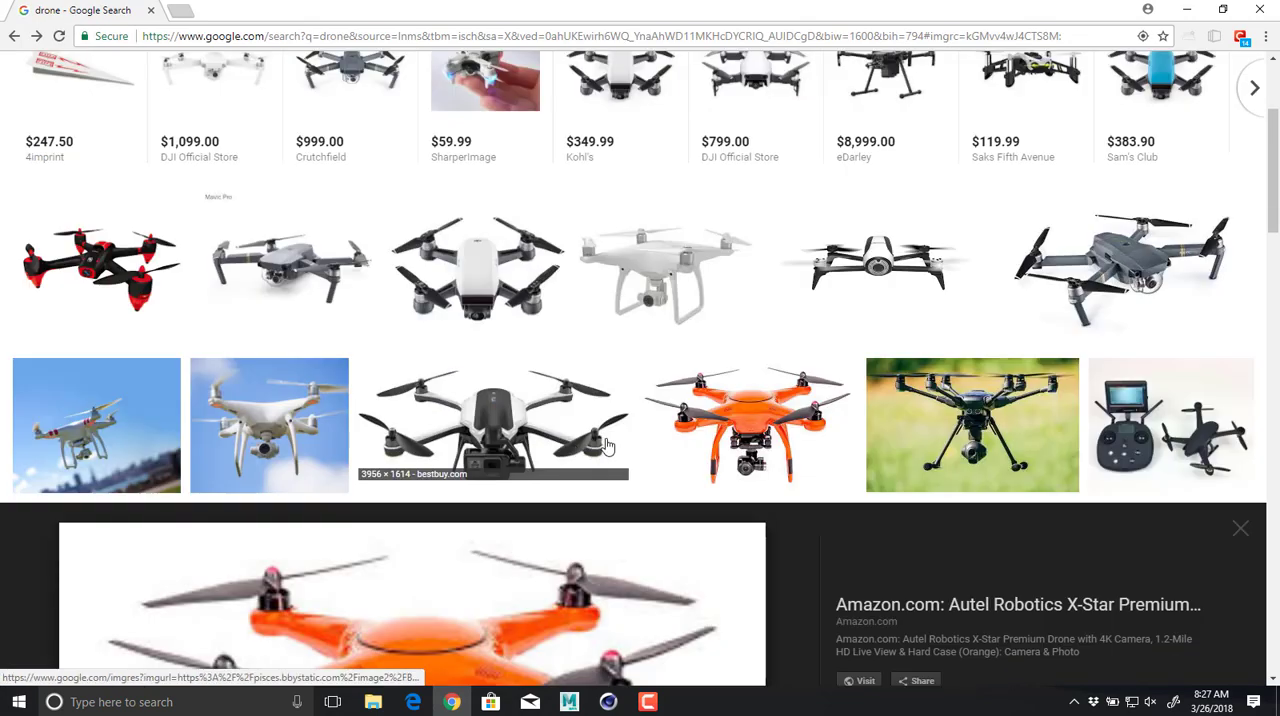
{"action": "scroll", "coordinate": [605, 445], "scroll_direction": "down", "scroll_amount": 3}
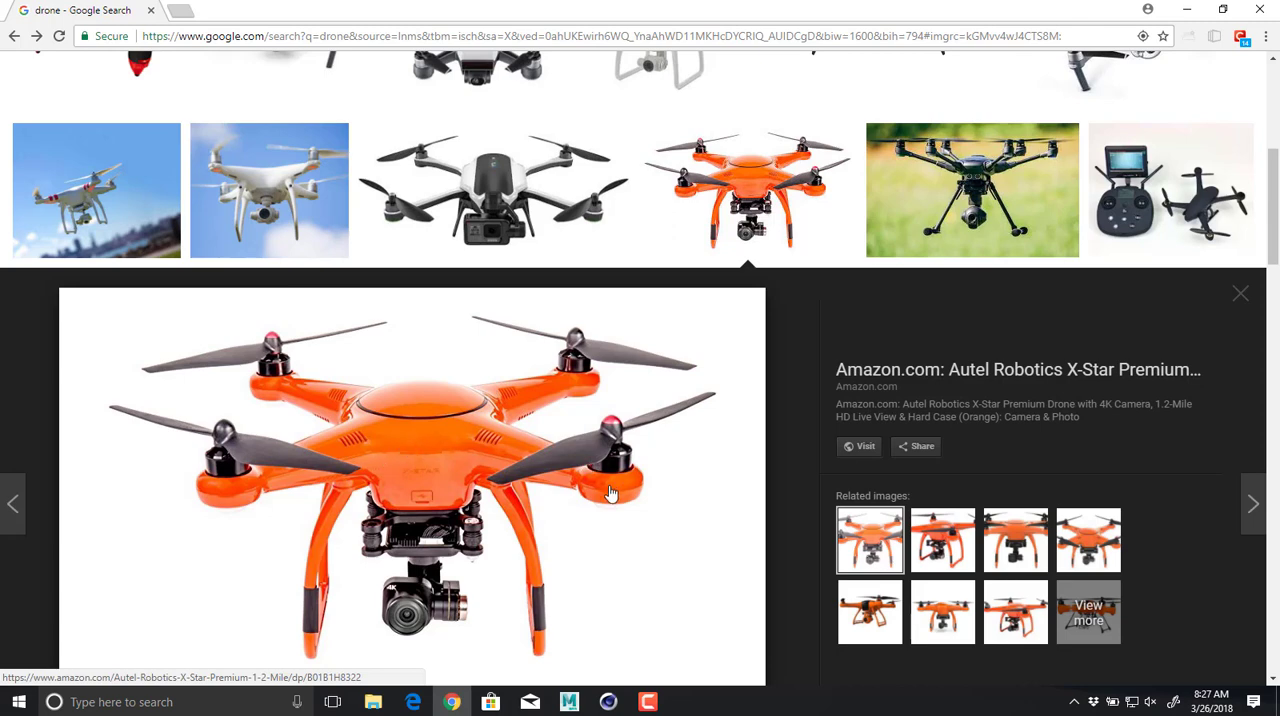
Back in Cinema 4D, select nine adjacent polygons of the ring and delete them, keeping only a quarter arc of three faces.
{"action": "key", "text": "alt+Tab"}
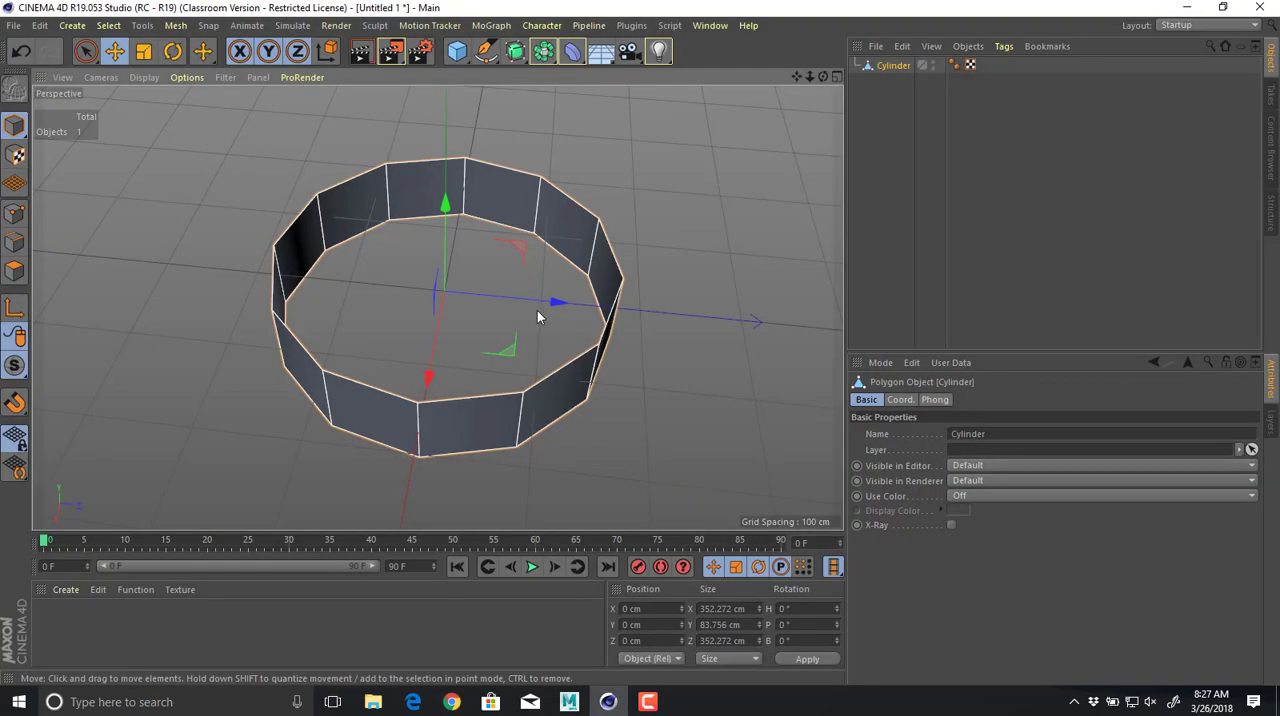
{"action": "left_click", "coordinate": [14, 271]}
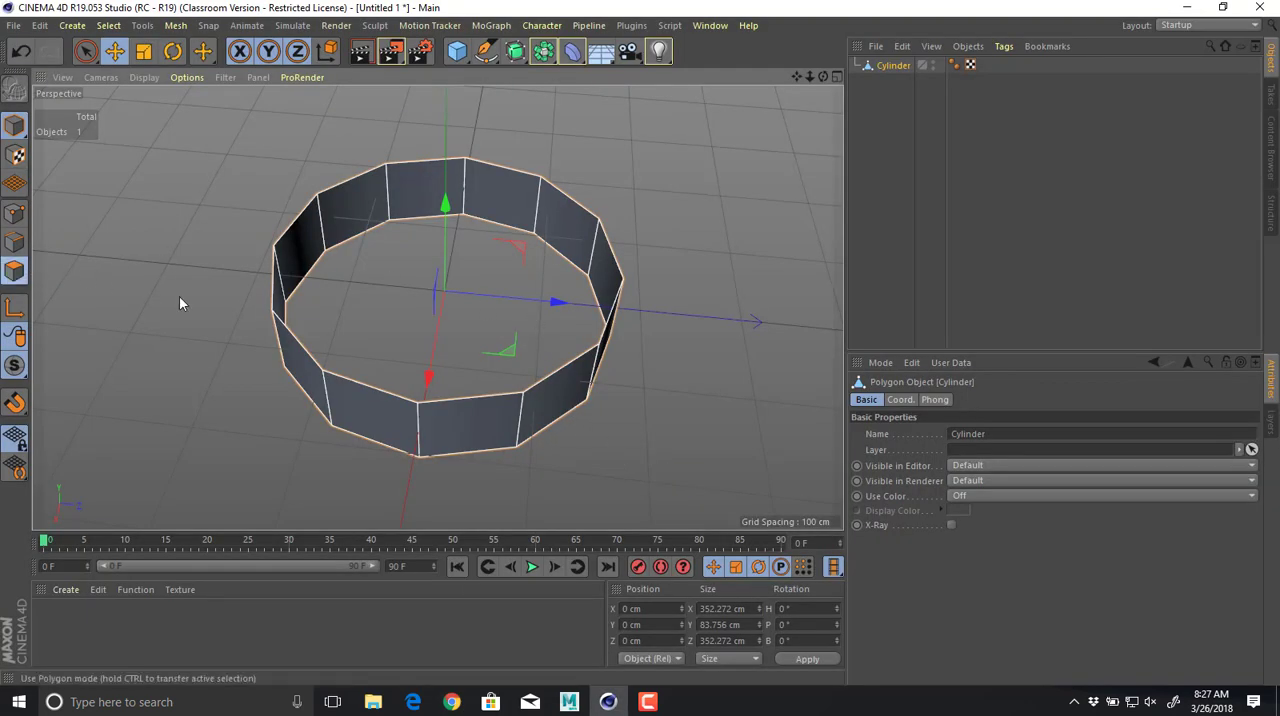
{"action": "left_click", "coordinate": [404, 440]}
{"action": "left_click", "coordinate": [290, 325], "text": "shift"}
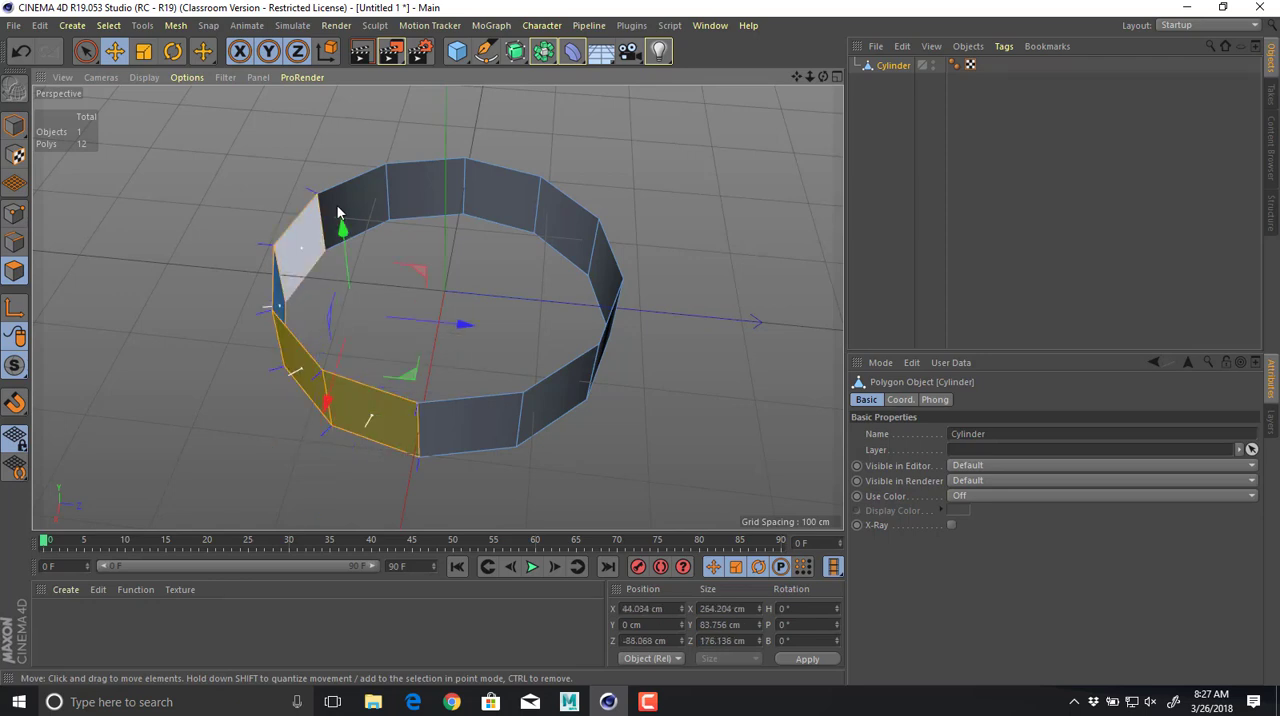
{"action": "left_click", "coordinate": [300, 250], "text": "shift"}
{"action": "left_click", "coordinate": [425, 190], "text": "shift"}
{"action": "left_click", "coordinate": [500, 195], "text": "shift"}
{"action": "left_click", "coordinate": [565, 222], "text": "shift"}
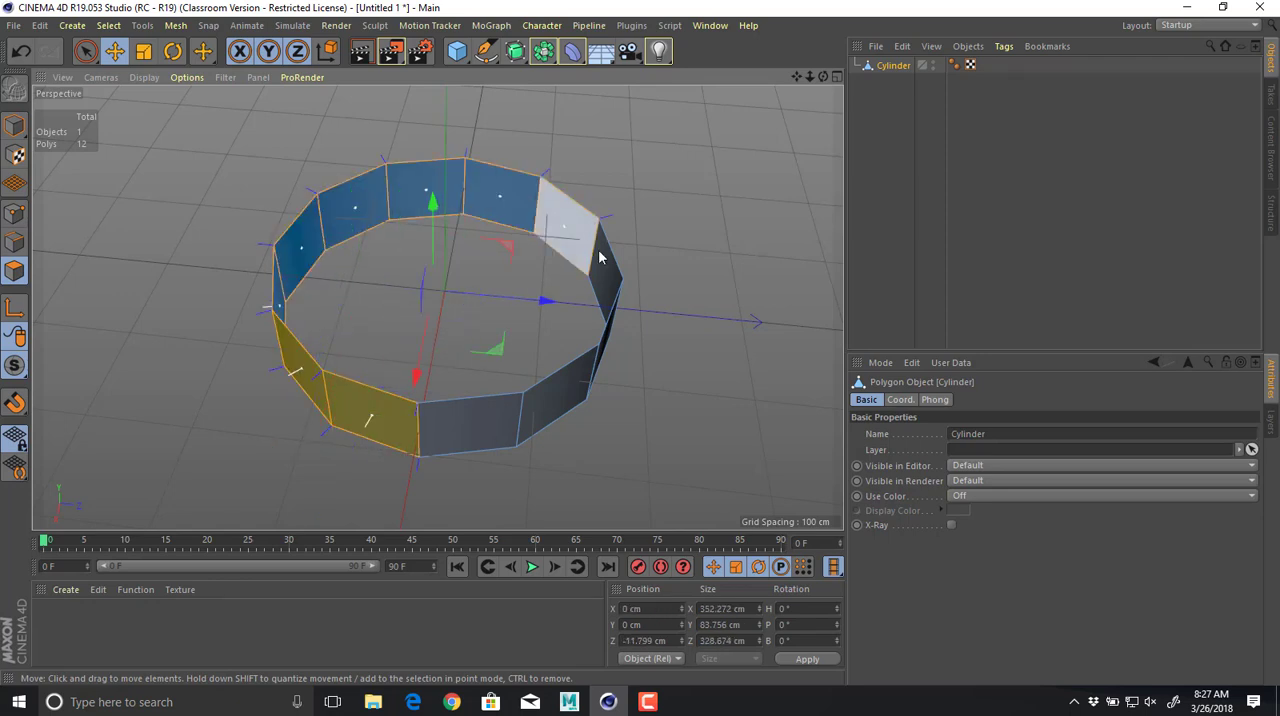
{"action": "left_click", "coordinate": [603, 272], "text": "shift"}
{"action": "left_click_drag", "start_coordinate": [543, 305], "coordinate": [437, 180], "text": "alt"}
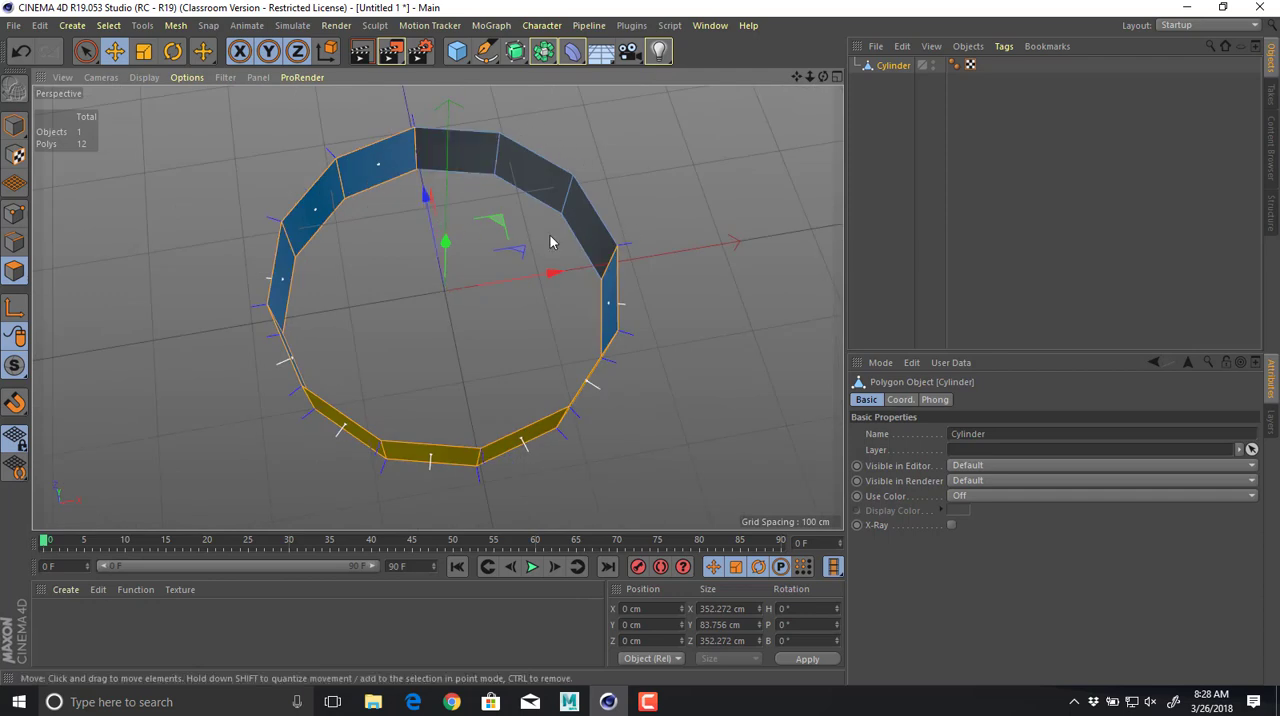
{"action": "key", "text": "Delete"}
{"action": "left_click_drag", "start_coordinate": [728, 318], "coordinate": [316, 237], "text": "alt"}
In edge mode, move the two inner vertical edges of the arc apart to widen the middle face.
{"action": "left_click", "coordinate": [14, 241]}
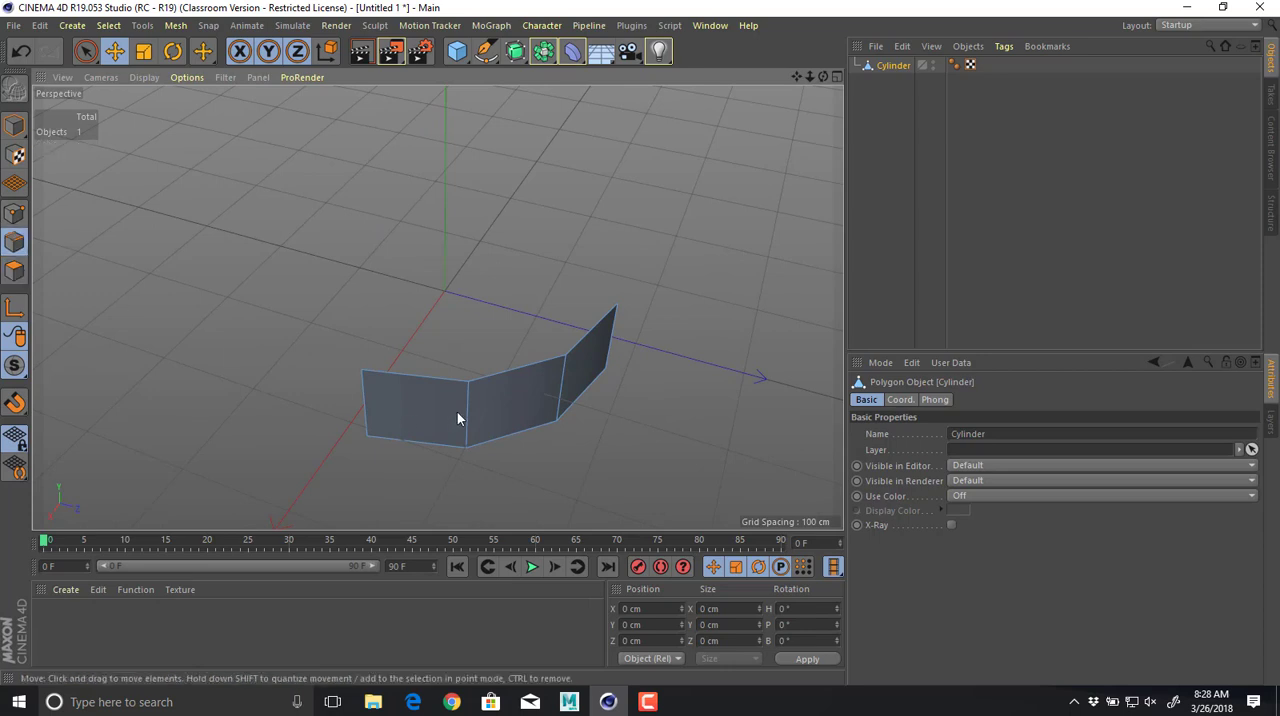
{"action": "left_click", "coordinate": [466, 415]}
{"action": "left_click_drag", "start_coordinate": [421, 415], "coordinate": [408, 529], "text": "alt"}
{"action": "left_click", "coordinate": [545, 355]}
{"action": "left_click_drag", "start_coordinate": [586, 366], "coordinate": [649, 393], "text": "alt"}
{"action": "left_click_drag", "start_coordinate": [527, 372], "coordinate": [552, 377]}
{"action": "left_click", "coordinate": [677, 289]}
{"action": "left_click_drag", "start_coordinate": [677, 289], "coordinate": [580, 229], "text": "alt"}
Undo the last edge moves and place the middle face's far vertical edge at about X 64, Y 0, Z 165 cm.
{"action": "key", "text": "ctrl+z"}
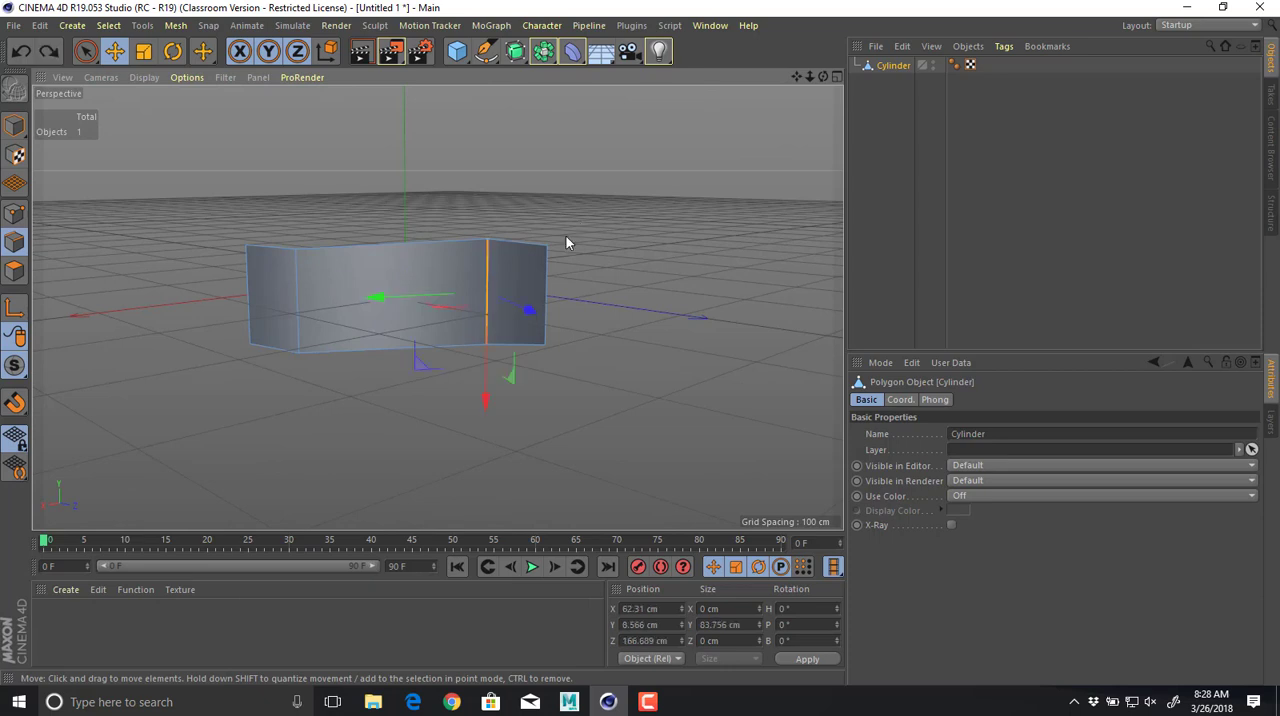
{"action": "key", "text": "ctrl+z"}
{"action": "key", "text": "ctrl+z"}
{"action": "left_click_drag", "start_coordinate": [562, 238], "coordinate": [477, 371], "text": "alt"}
{"action": "left_click_drag", "start_coordinate": [557, 263], "coordinate": [570, 204], "text": "alt"}
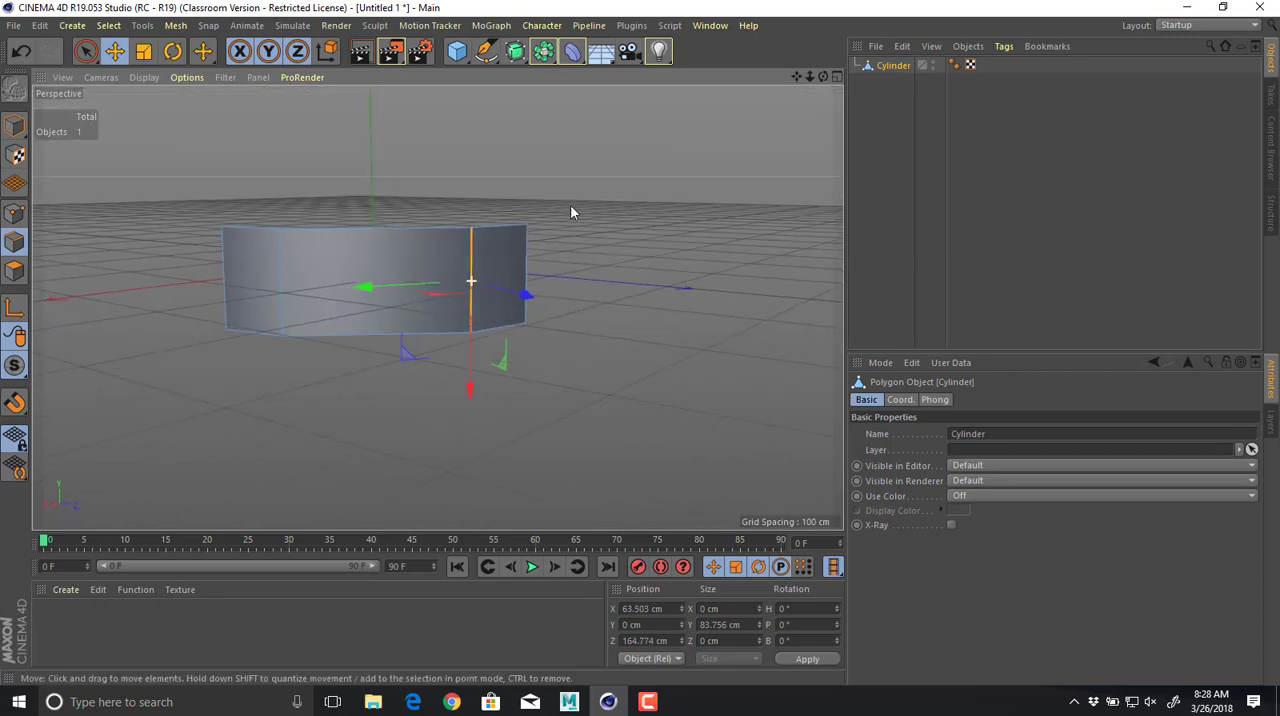
{"action": "left_click", "coordinate": [583, 260]}
{"action": "left_click_drag", "start_coordinate": [583, 260], "coordinate": [405, 295], "text": "alt"}
Extrude the arc's middle polygon outward about 202 cm as a drone arm, checking the orange drone reference.
{"action": "left_click", "coordinate": [14, 270]}
{"action": "left_click", "coordinate": [417, 373]}
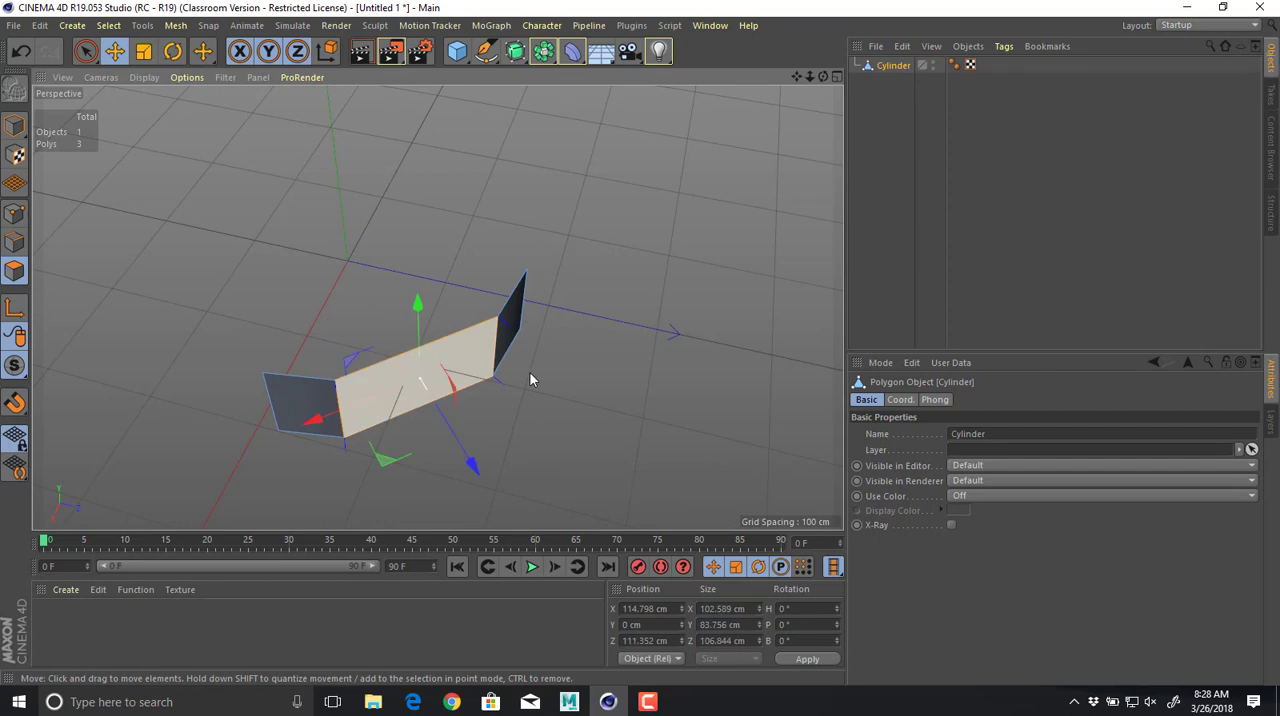
{"action": "left_click_drag", "start_coordinate": [530, 379], "coordinate": [609, 438], "text": "alt"}
{"action": "key", "text": "d"}
{"action": "key", "text": "alt+Tab"}
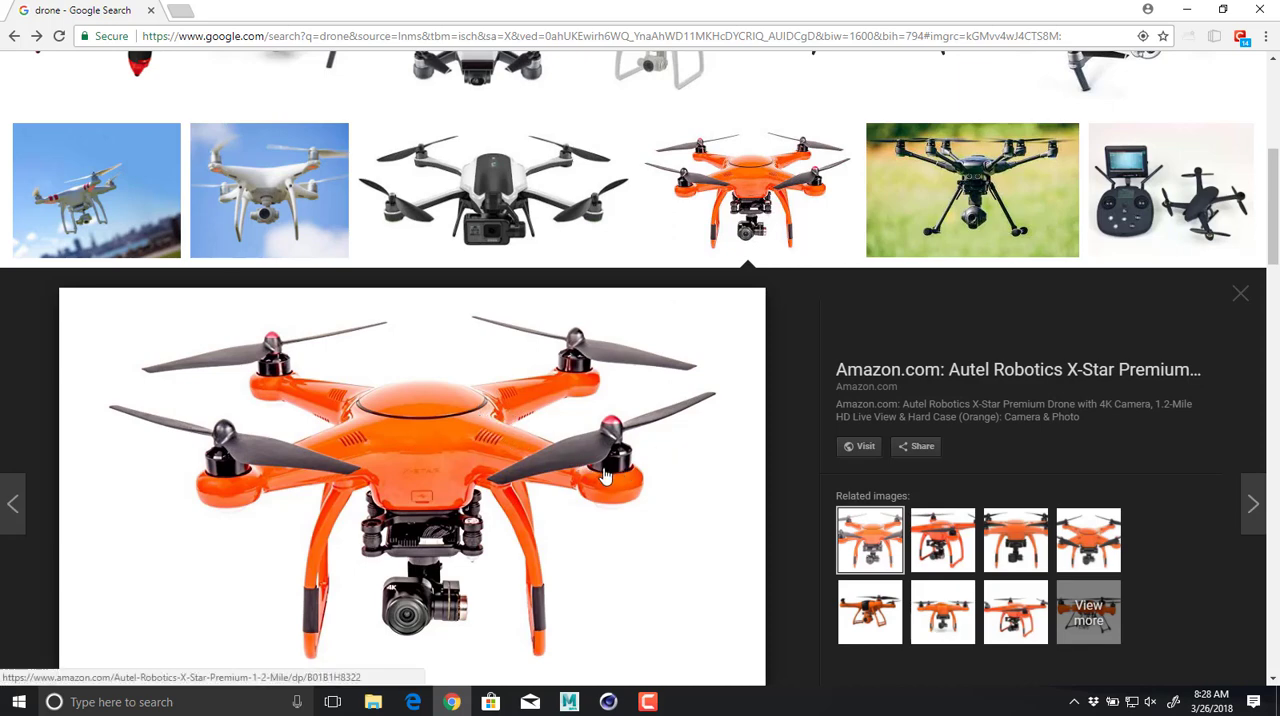
{"action": "key", "text": "alt+Tab"}
{"action": "left_click_drag", "start_coordinate": [689, 346], "coordinate": [640, 307], "text": "alt"}
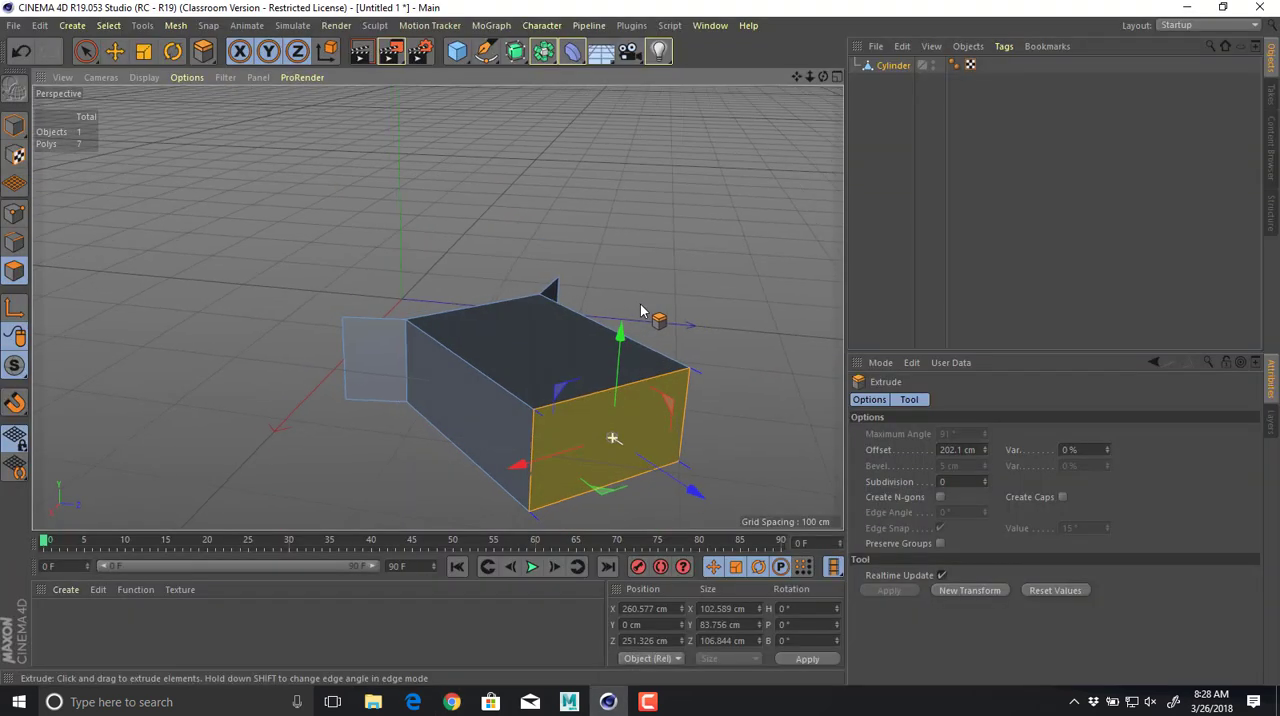
{"action": "middle_click_drag", "start_coordinate": [760, 416], "coordinate": [715, 356], "text": "alt"}
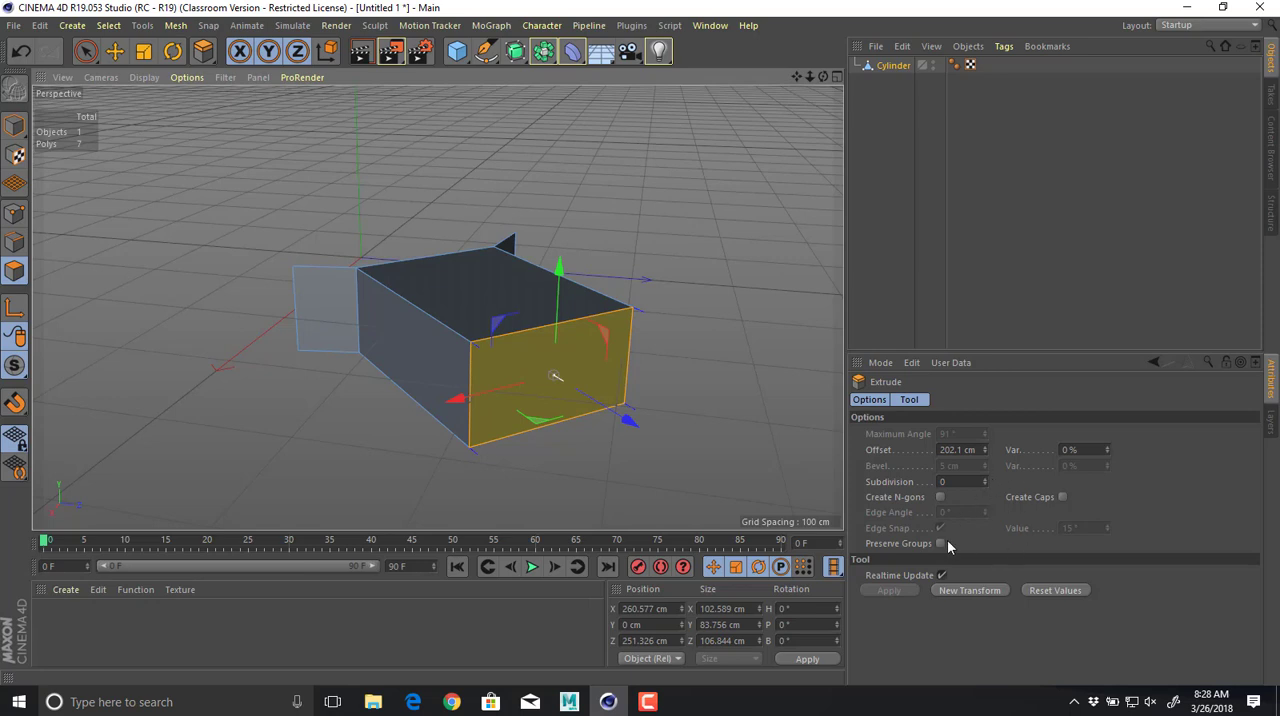
{"action": "left_click_drag", "start_coordinate": [634, 359], "coordinate": [663, 386], "text": "alt"}
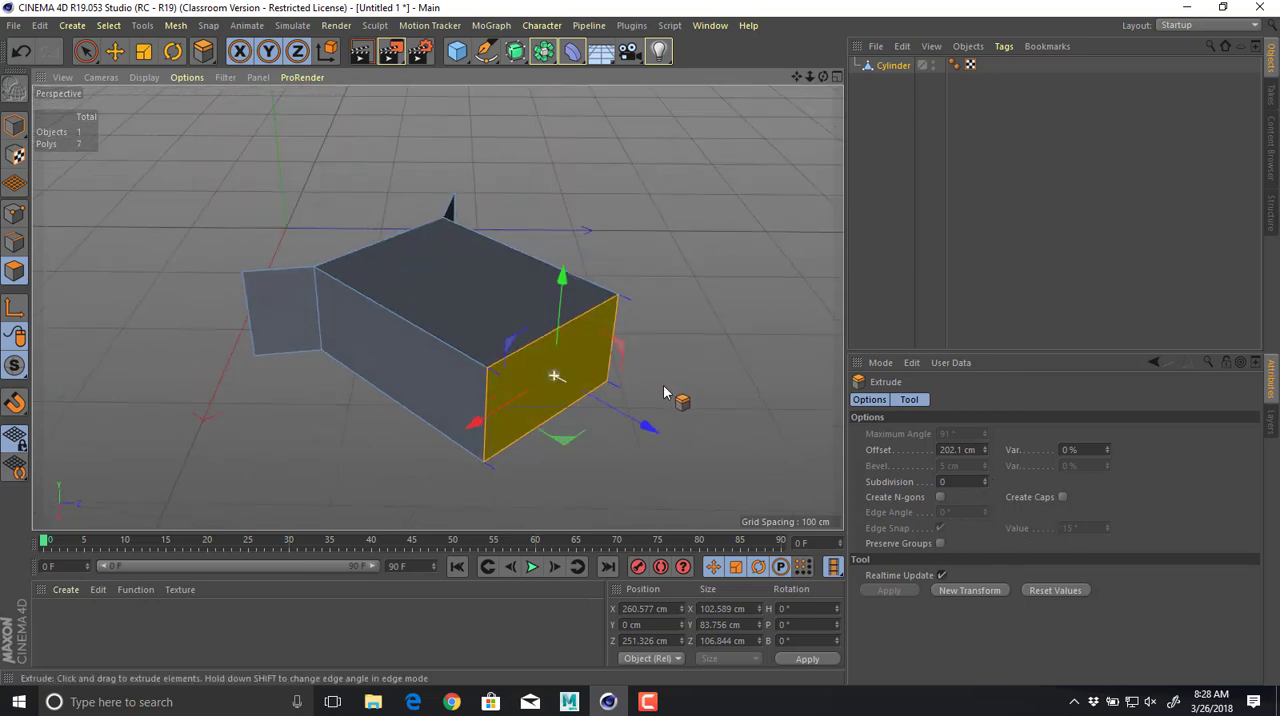
Scale the arm's end face down to about 36 × 30 × 38 cm and raise it to about Y 24 cm.
{"action": "key", "text": "t"}
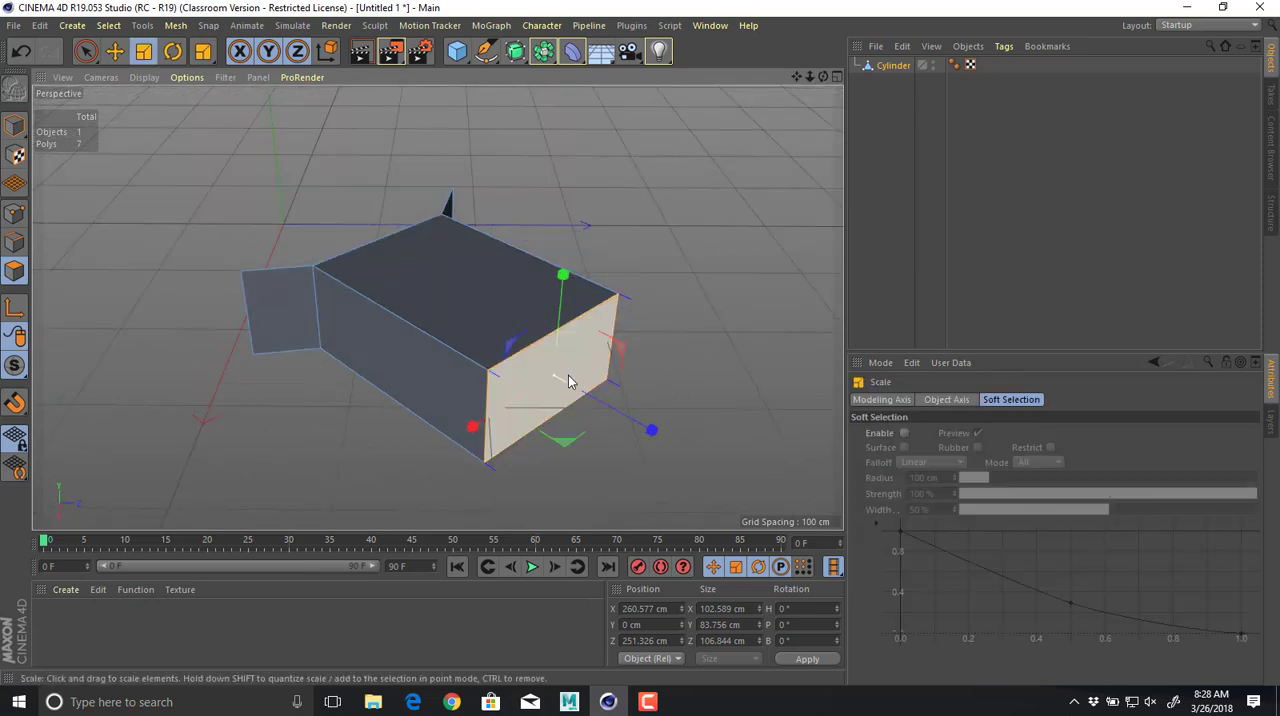
{"action": "left_click_drag", "start_coordinate": [568, 381], "coordinate": [613, 382]}
{"action": "left_click_drag", "start_coordinate": [575, 390], "coordinate": [550, 258], "text": "alt"}
{"action": "key", "text": "e"}
{"action": "left_click_drag", "start_coordinate": [464, 220], "coordinate": [550, 232], "text": "alt"}
{"action": "mouse_move", "coordinate": [466, 271]}
{"action": "left_mouse_down", "text": "alt"}
{"action": "mouse_move", "coordinate": [474, 286]}
{"action": "mouse_move", "coordinate": [717, 303]}
{"action": "mouse_move", "coordinate": [598, 313]}
{"action": "mouse_move", "coordinate": [506, 399]}
{"action": "mouse_move", "coordinate": [531, 374]}
{"action": "mouse_move", "coordinate": [431, 341]}
{"action": "mouse_move", "coordinate": [550, 334]}
{"action": "mouse_move", "coordinate": [479, 283]}
{"action": "mouse_move", "coordinate": [511, 330]}
{"action": "mouse_move", "coordinate": [574, 340]}
{"action": "mouse_move", "coordinate": [446, 260]}
{"action": "left_mouse_up", "text": "alt"}
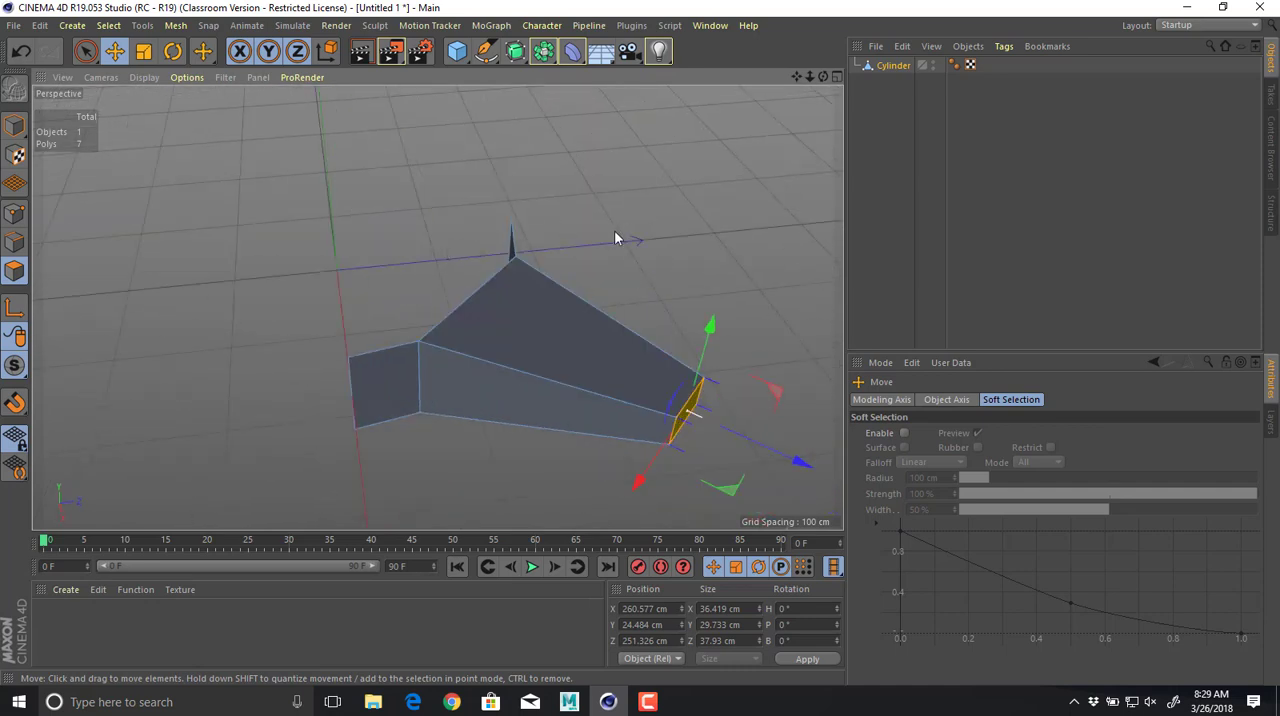
Switch from polygon mode to Model mode and select the Cylinder object.
{"action": "left_click_drag", "start_coordinate": [641, 271], "coordinate": [565, 225], "text": "alt"}
{"action": "left_click", "coordinate": [21, 121]}
{"action": "scroll", "coordinate": [565, 225], "scroll_direction": "down", "scroll_amount": 5}
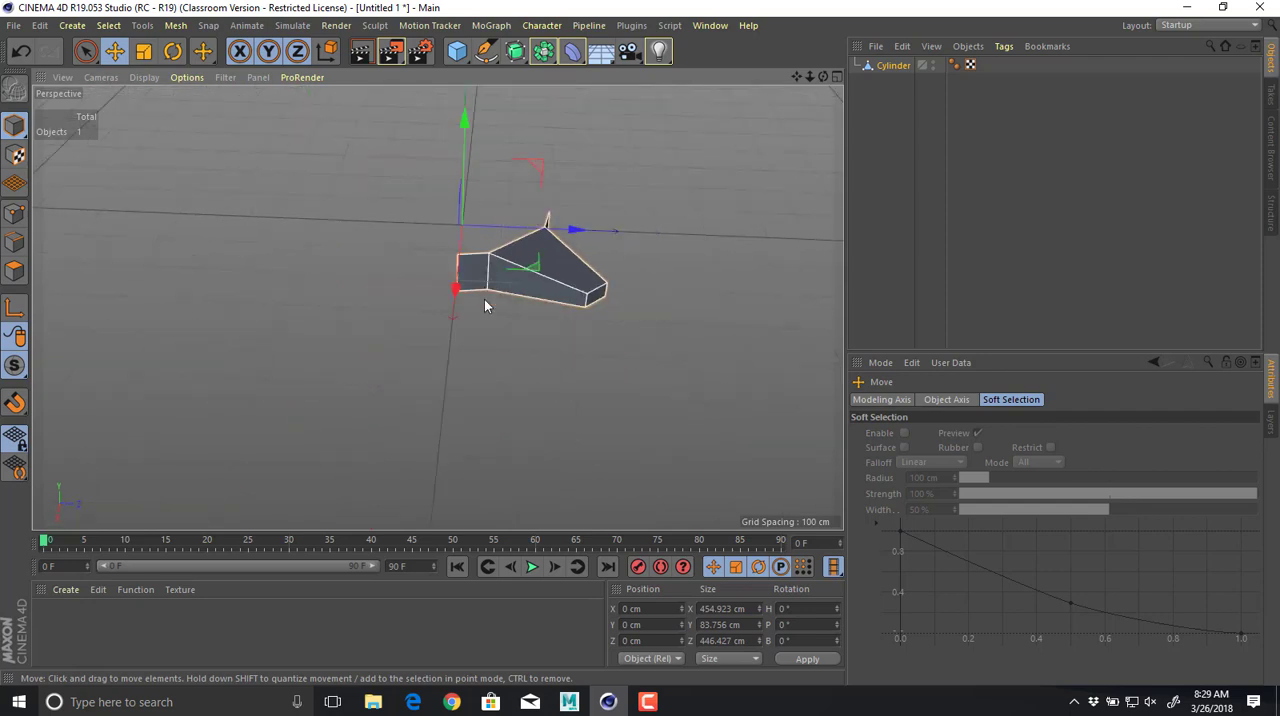
{"action": "left_click_drag", "start_coordinate": [484, 300], "coordinate": [482, 327], "text": "alt"}
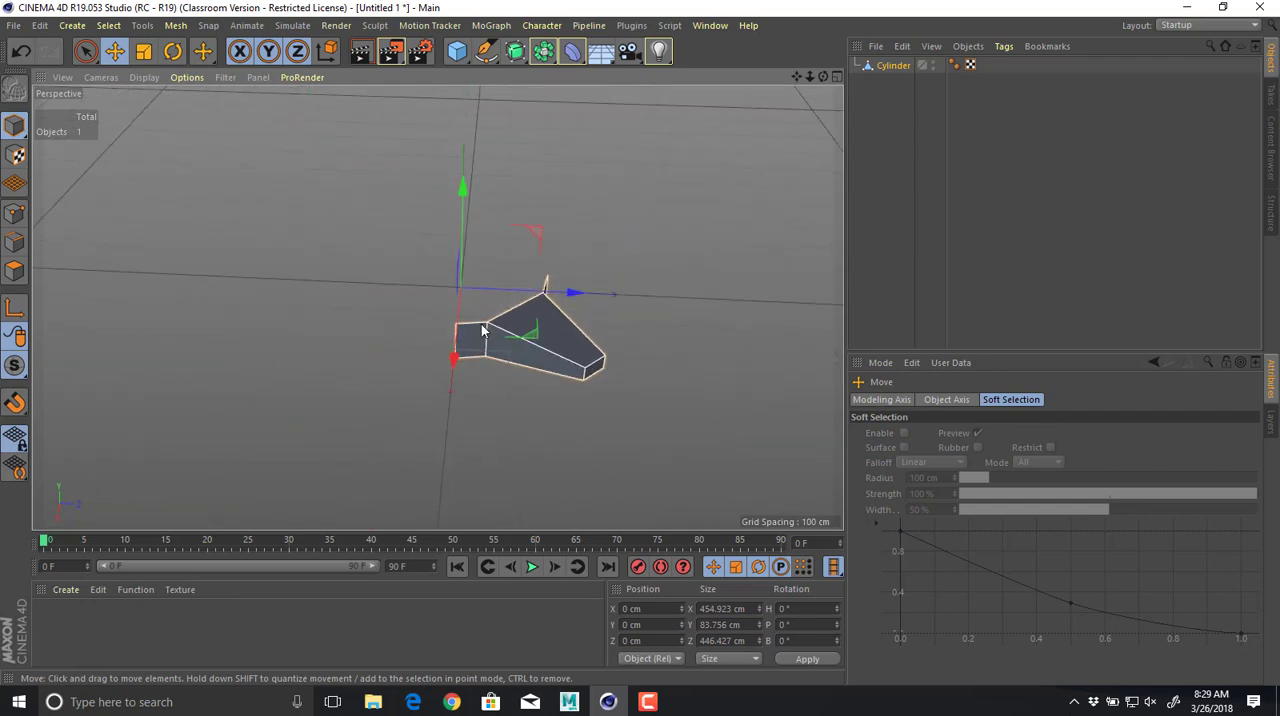
{"action": "left_click", "coordinate": [893, 65]}
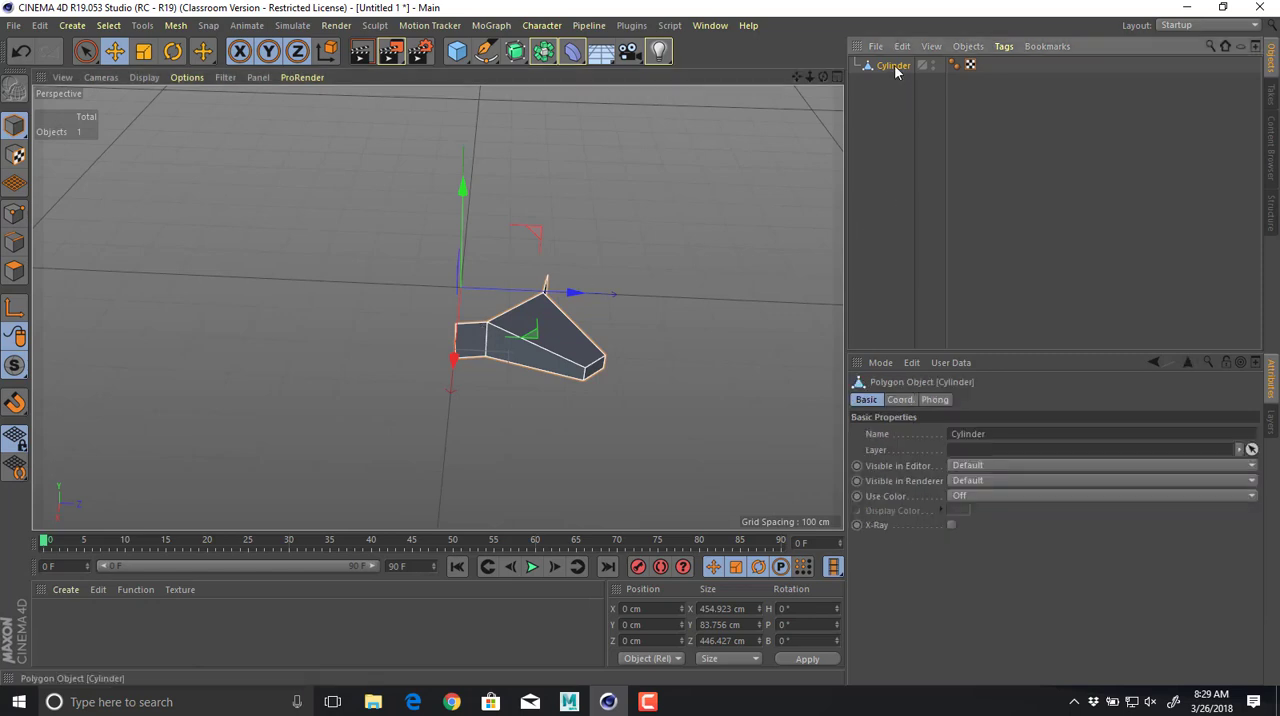
{"action": "left_click", "coordinate": [514, 55]}
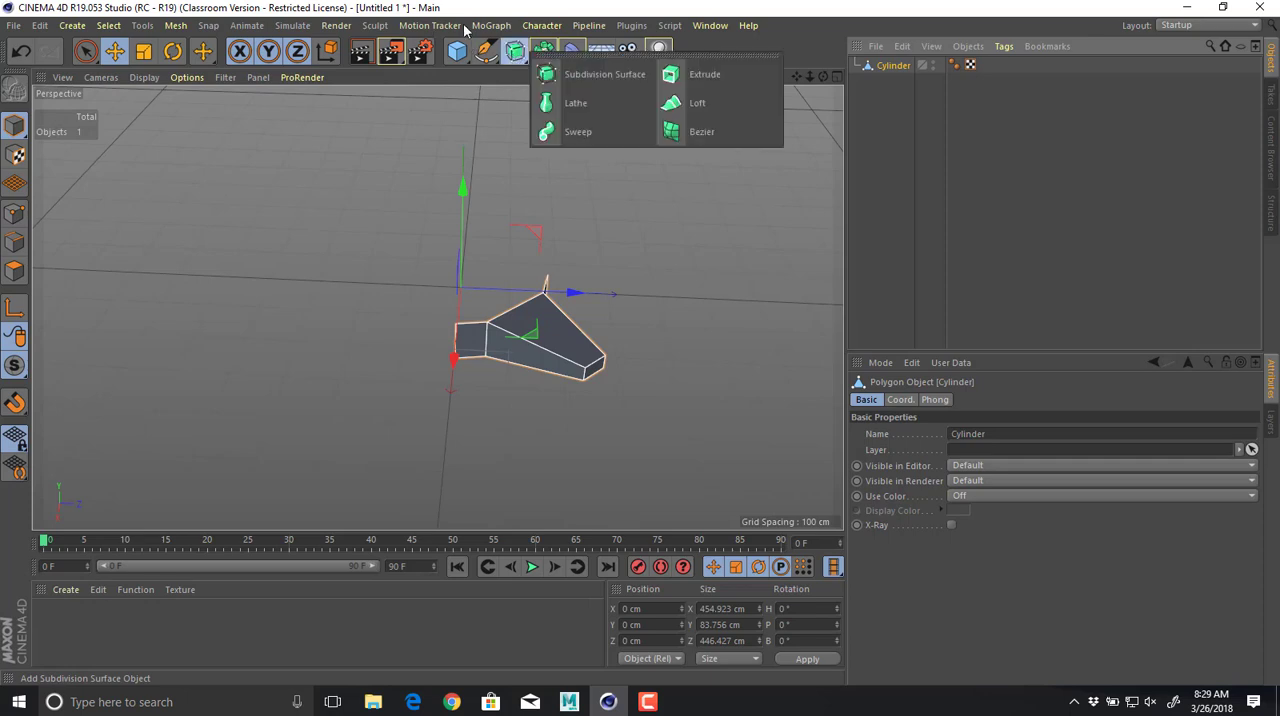
{"action": "left_click", "coordinate": [491, 25]}
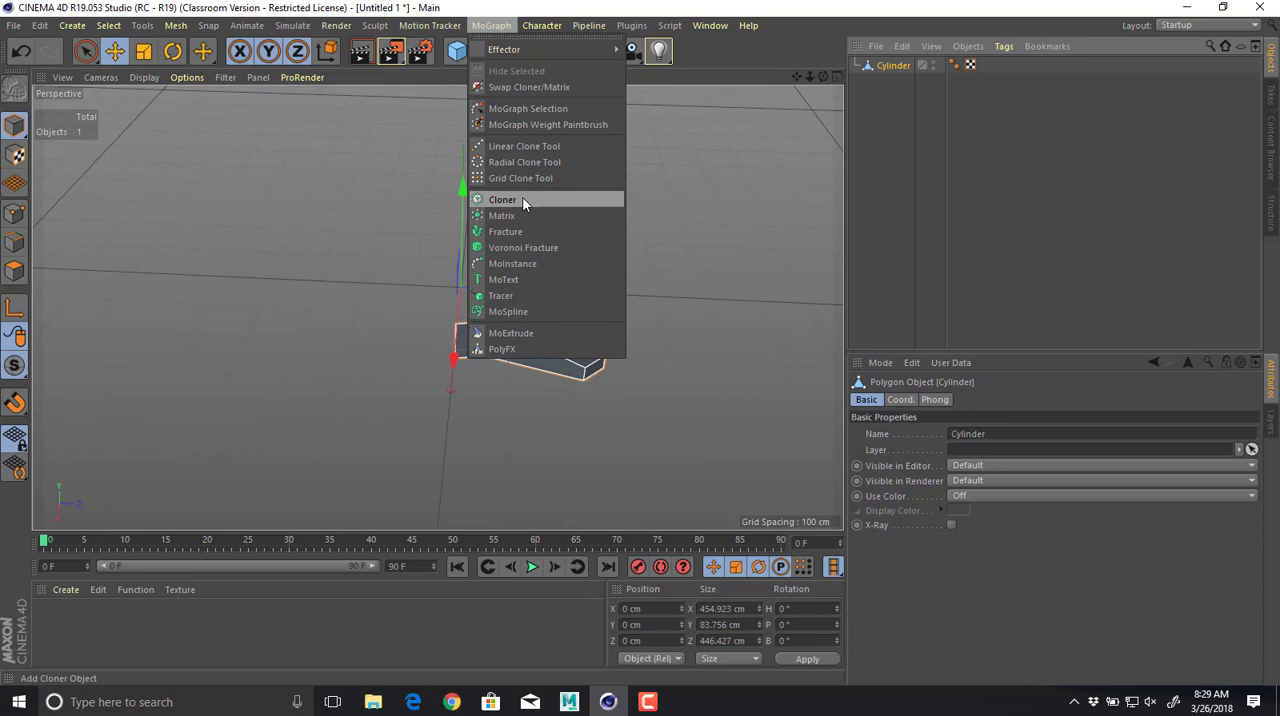
{"action": "left_click", "coordinate": [734, 235]}
{"action": "left_click_drag", "start_coordinate": [734, 235], "coordinate": [640, 299], "text": "alt"}
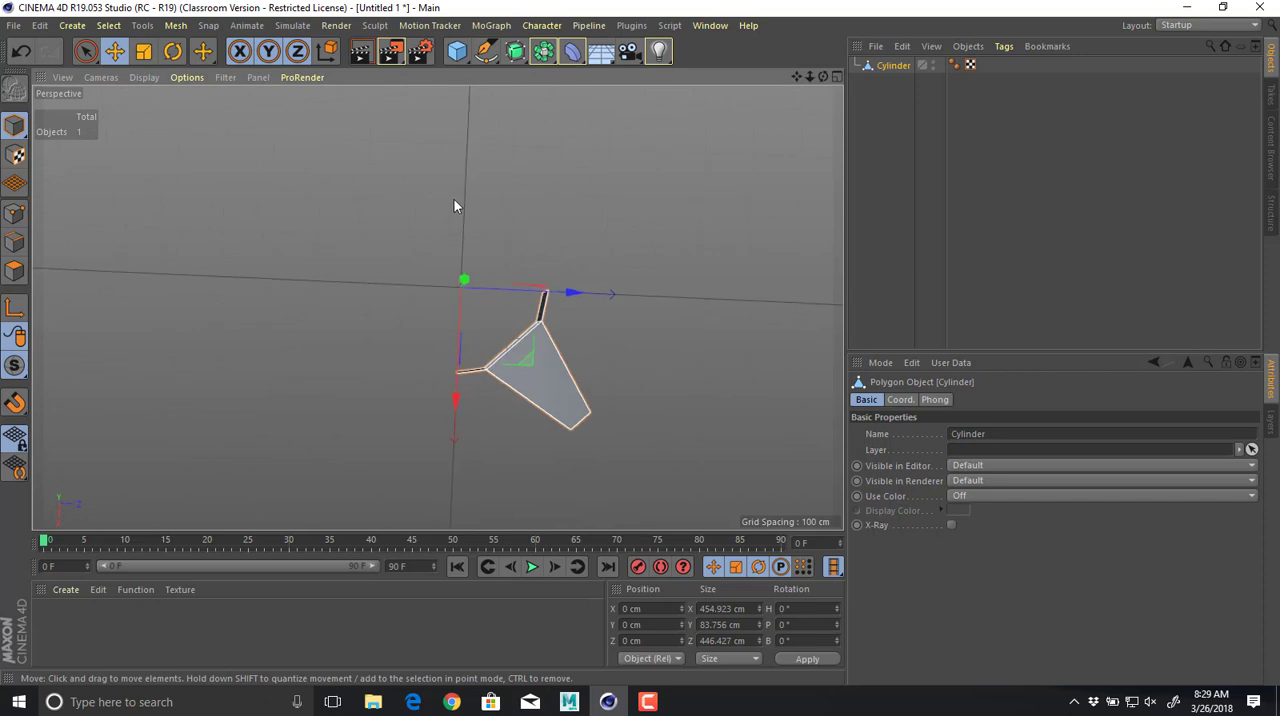
{"action": "left_click", "coordinate": [515, 51]}
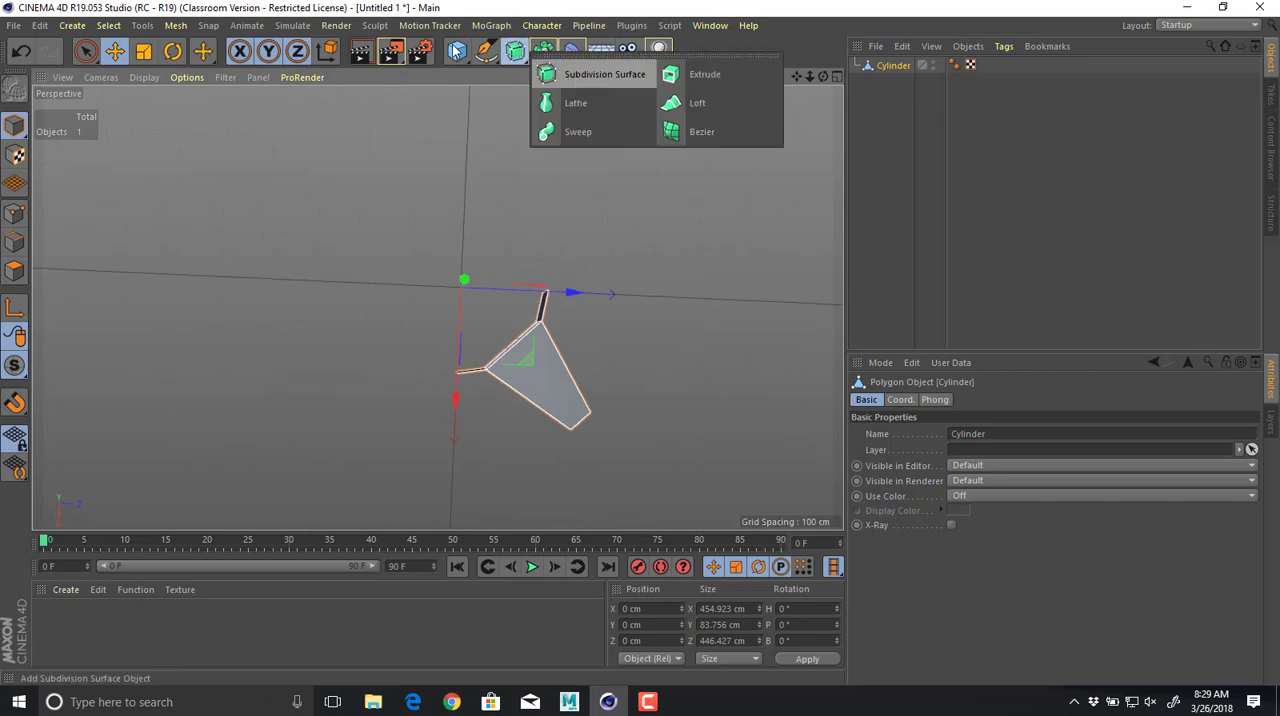
{"action": "left_click", "coordinate": [491, 25]}
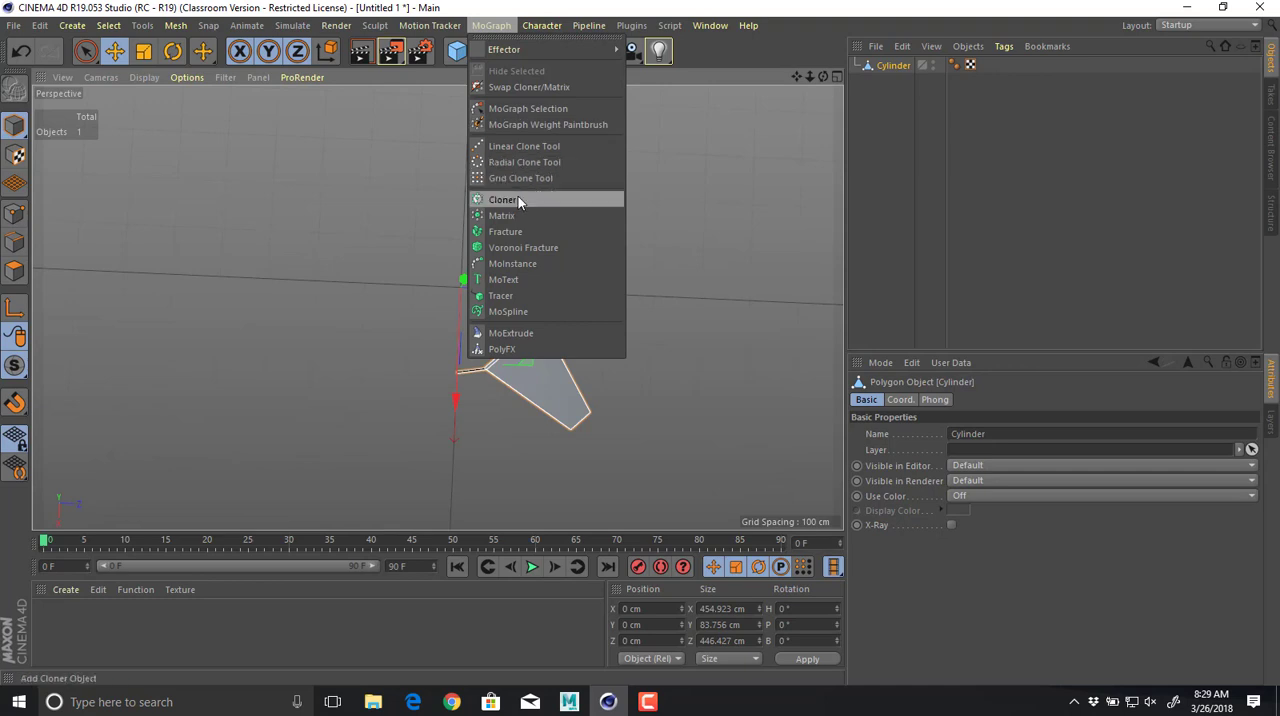
{"action": "left_click", "coordinate": [504, 4]}
Add a Symmetry object as parent of the Cylinder to mirror the quarter across the ZY plane.
{"action": "left_click", "coordinate": [544, 52]}
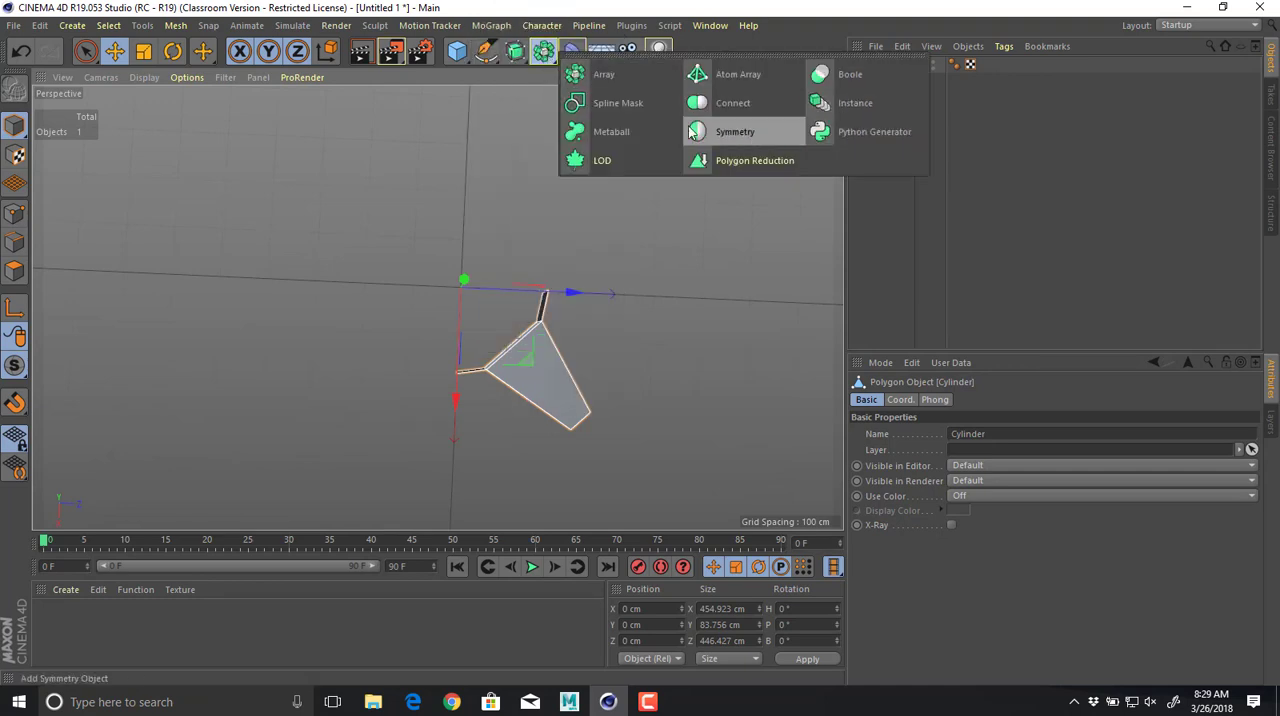
{"action": "left_click", "coordinate": [759, 133]}
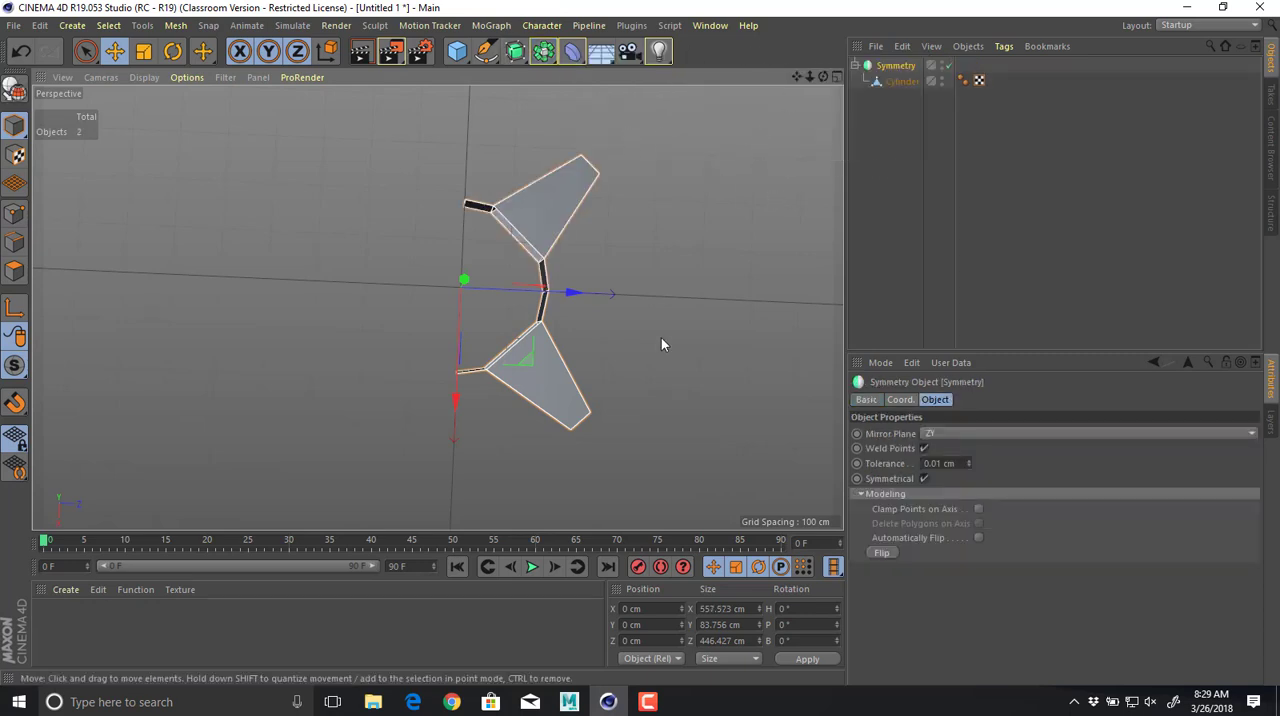
{"action": "left_click_drag", "start_coordinate": [661, 345], "coordinate": [548, 160], "text": "alt"}
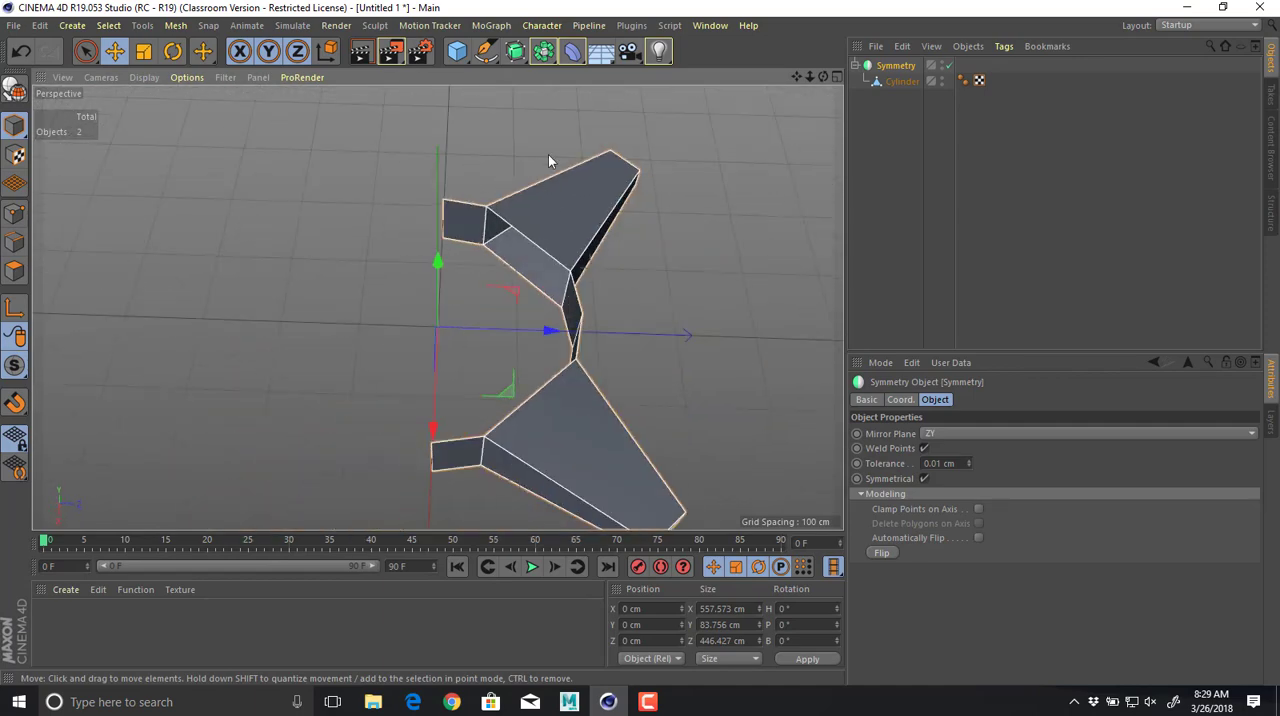
Add a second Symmetry object as parent of the first and set its mirror plane to XY.
{"action": "left_click", "coordinate": [545, 51]}
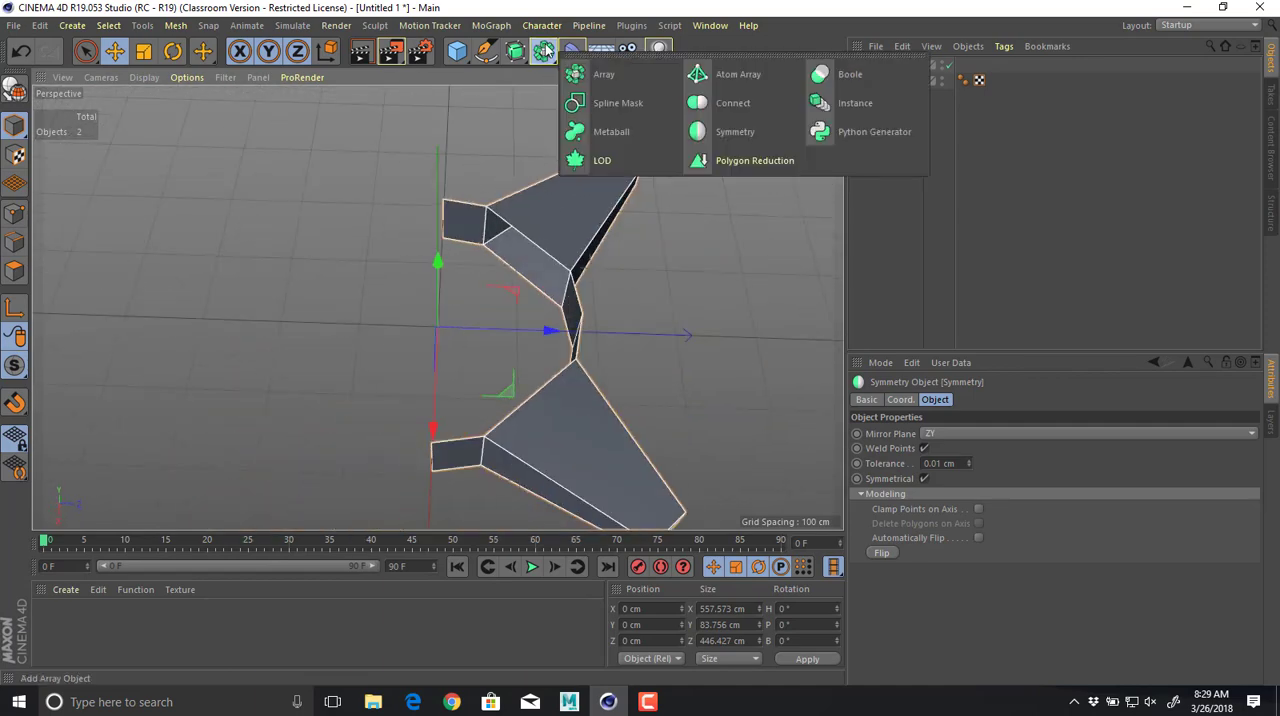
{"action": "left_click", "coordinate": [753, 135]}
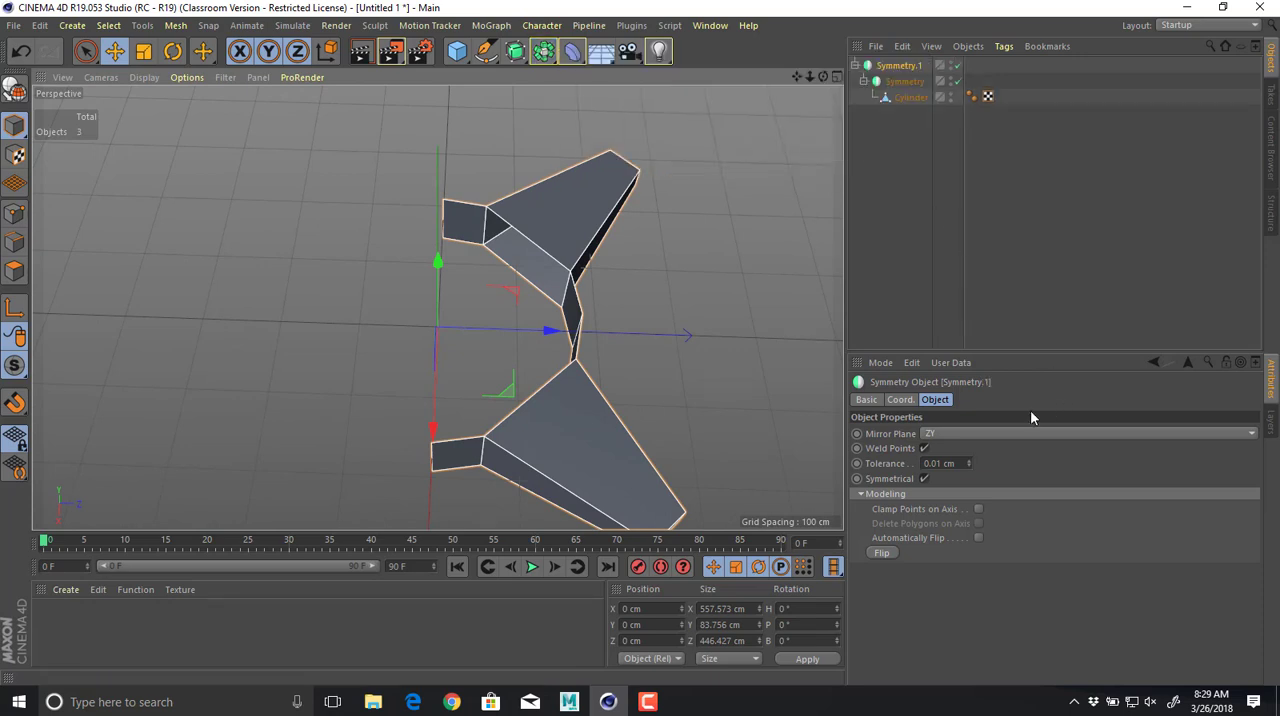
{"action": "left_click", "coordinate": [989, 437]}
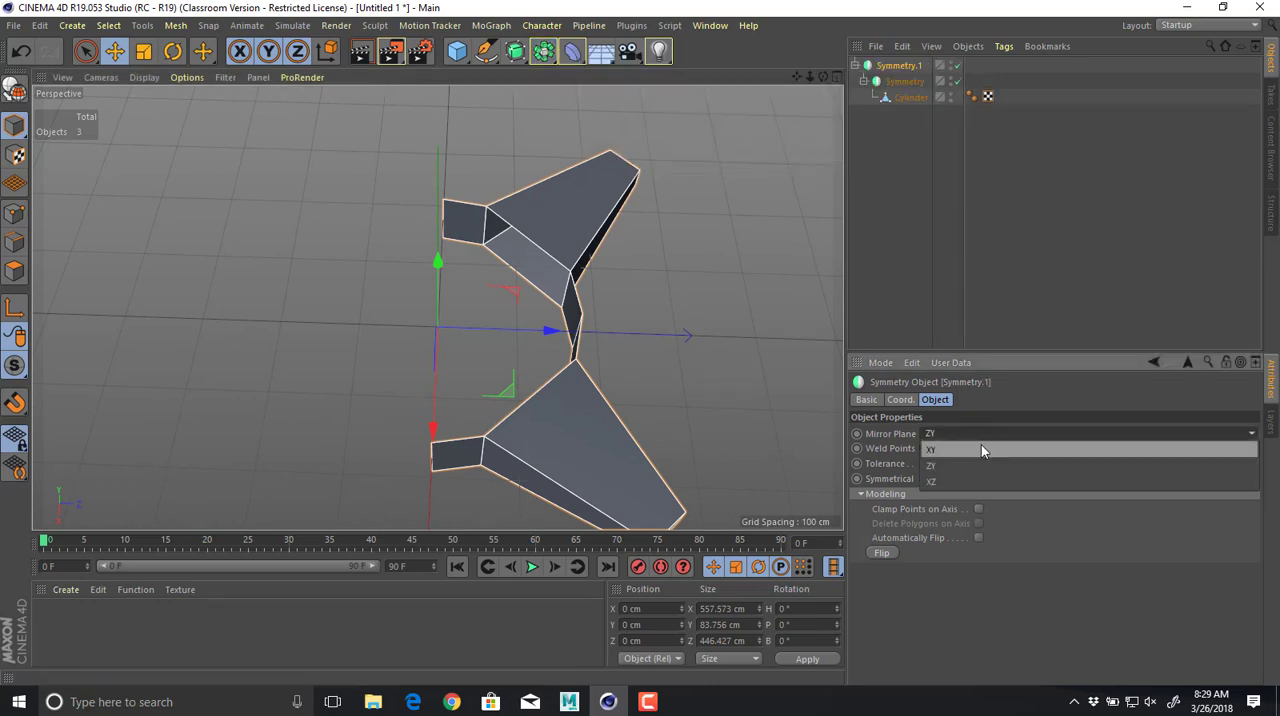
{"action": "left_click", "coordinate": [980, 450]}
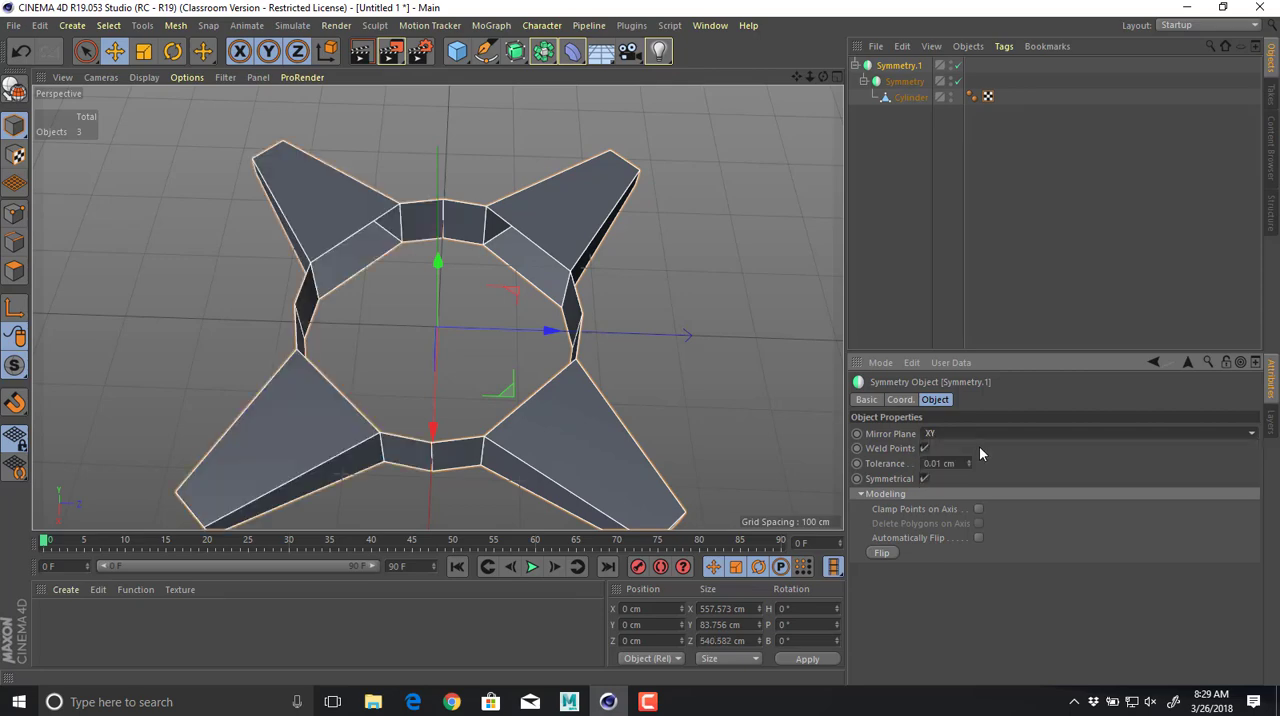
{"action": "left_click_drag", "start_coordinate": [746, 394], "coordinate": [694, 420], "text": "alt"}
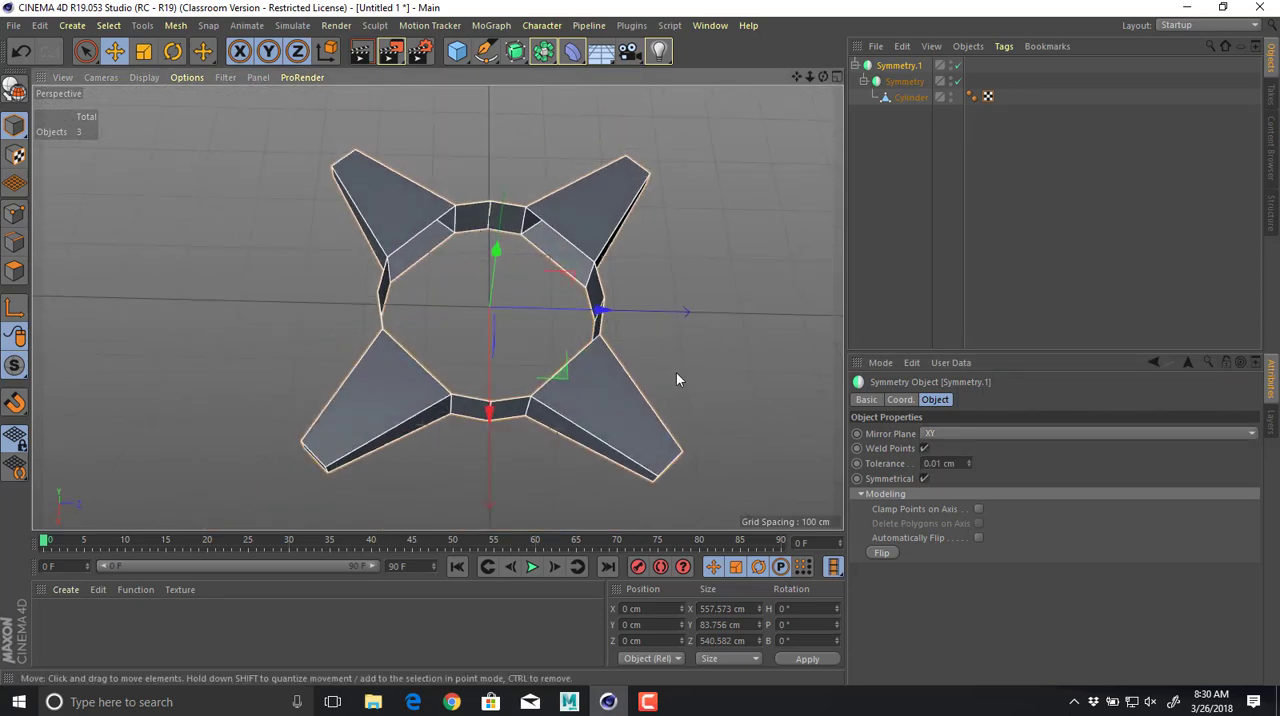
{"action": "left_click_drag", "start_coordinate": [676, 374], "coordinate": [610, 230], "text": "alt"}
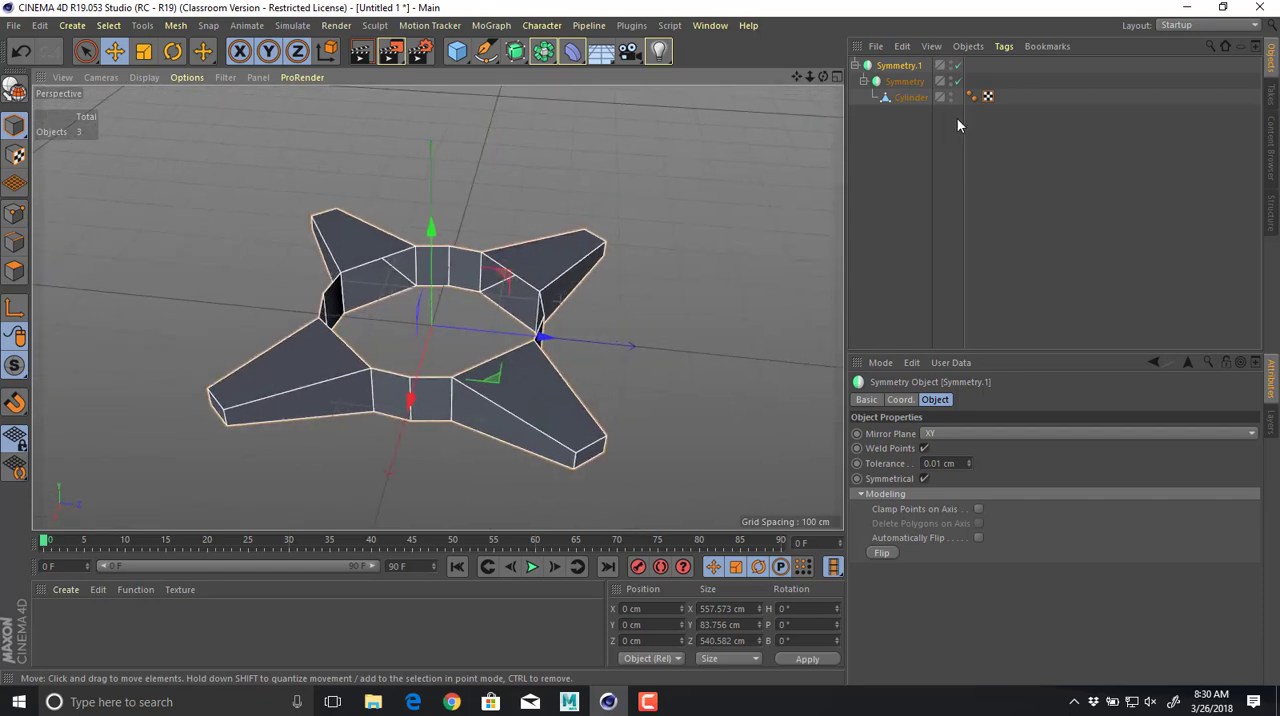
Add a Subdivision Surface as parent of both Symmetry objects and inspect the smoothed four-armed body.
{"action": "left_click", "coordinate": [514, 52], "text": "alt"}
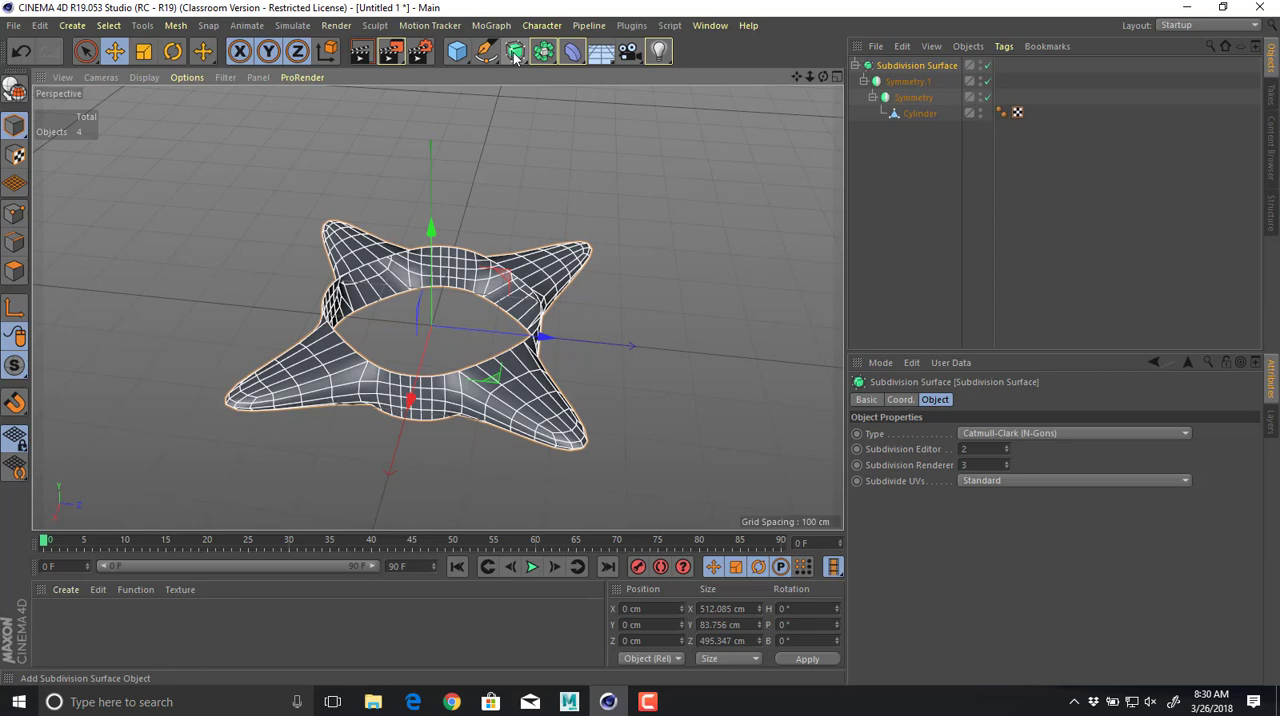
{"action": "left_click", "coordinate": [642, 285]}
{"action": "left_click_drag", "start_coordinate": [673, 317], "coordinate": [454, 305], "text": "alt"}
{"action": "right_click_drag", "start_coordinate": [454, 305], "coordinate": [551, 331], "text": "alt"}
{"action": "left_click_drag", "start_coordinate": [551, 331], "coordinate": [780, 175], "text": "alt"}
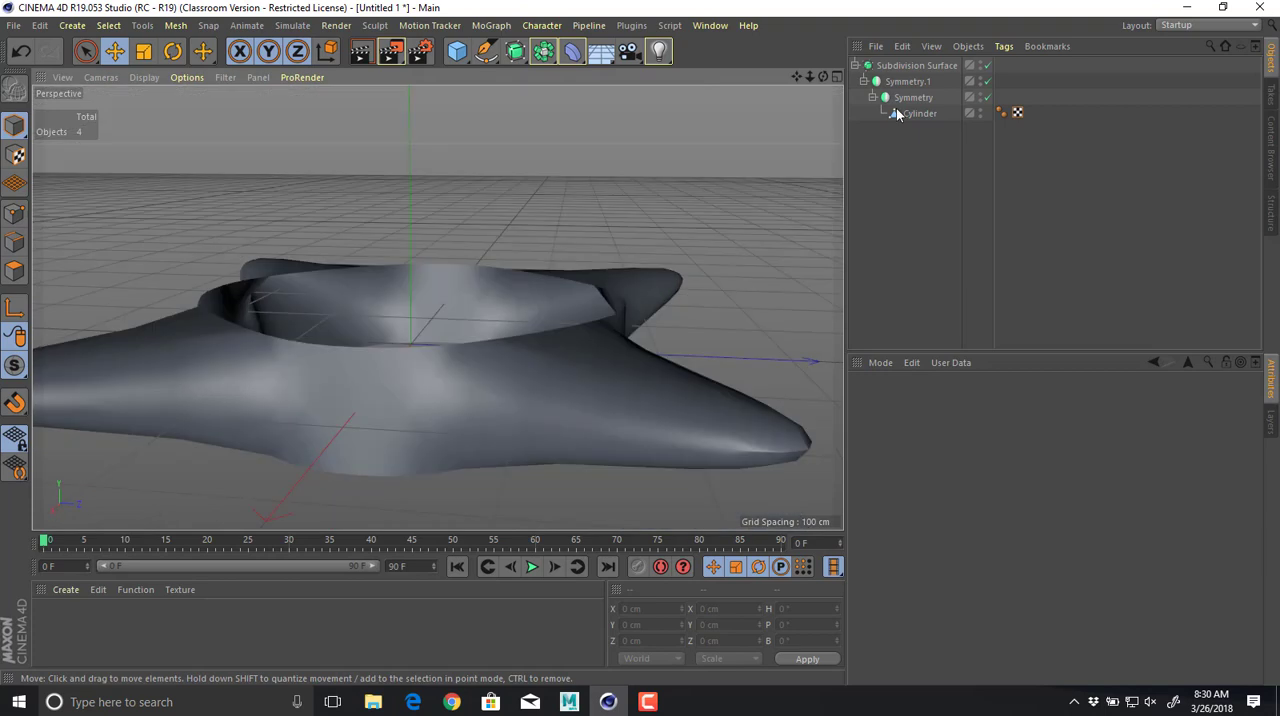
Toggle the Subdivision Surface to compare the shapes, leave it disabled, and select the Cylinder.
{"action": "left_click", "coordinate": [989, 66]}
{"action": "left_click", "coordinate": [990, 66]}
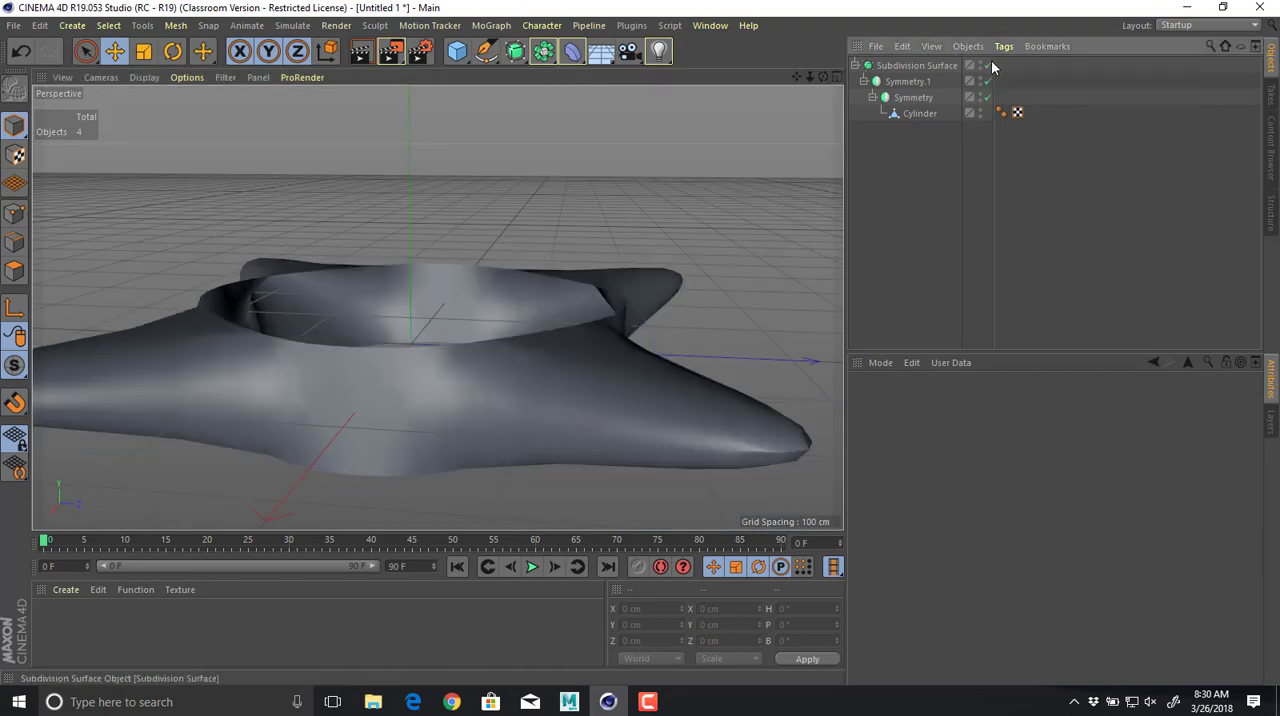
{"action": "left_click", "coordinate": [990, 66]}
{"action": "left_click", "coordinate": [990, 66]}
{"action": "left_click", "coordinate": [990, 66]}
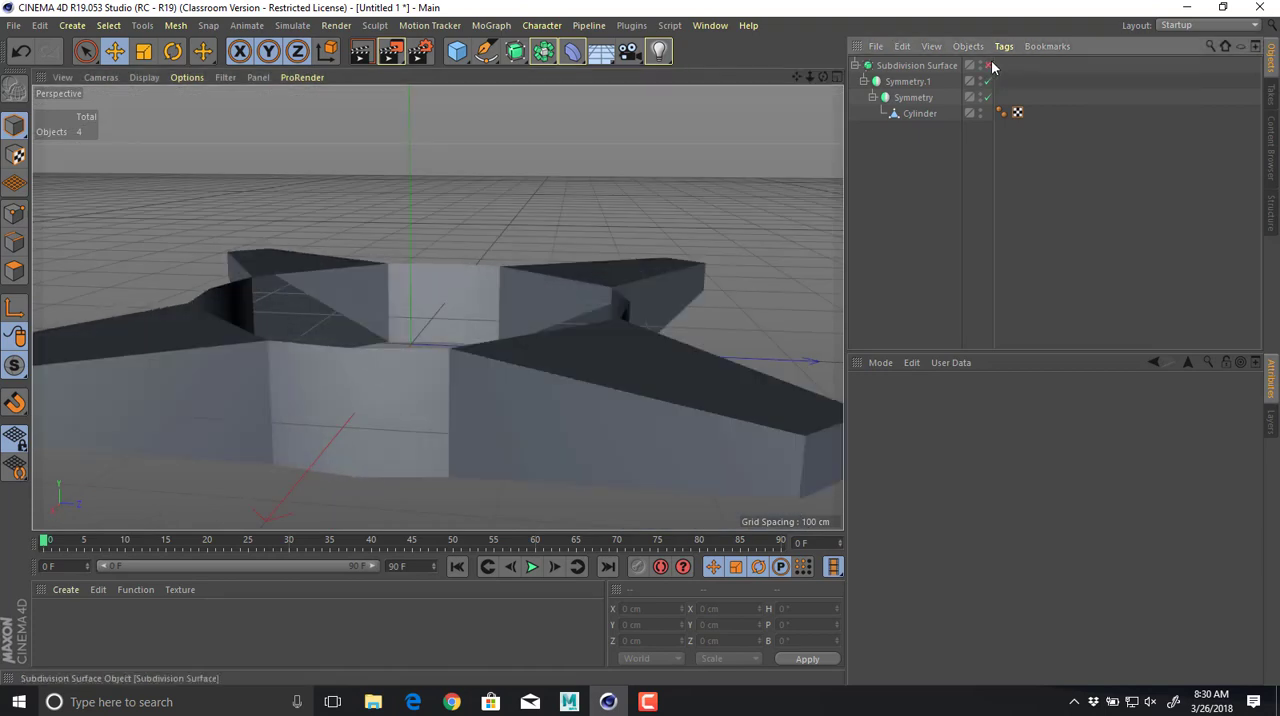
{"action": "left_click", "coordinate": [922, 113]}
In polygon mode, try adjusting the height of the arm's end face.
{"action": "left_click_drag", "start_coordinate": [812, 173], "coordinate": [349, 150], "text": "alt"}
{"action": "left_click", "coordinate": [14, 271]}
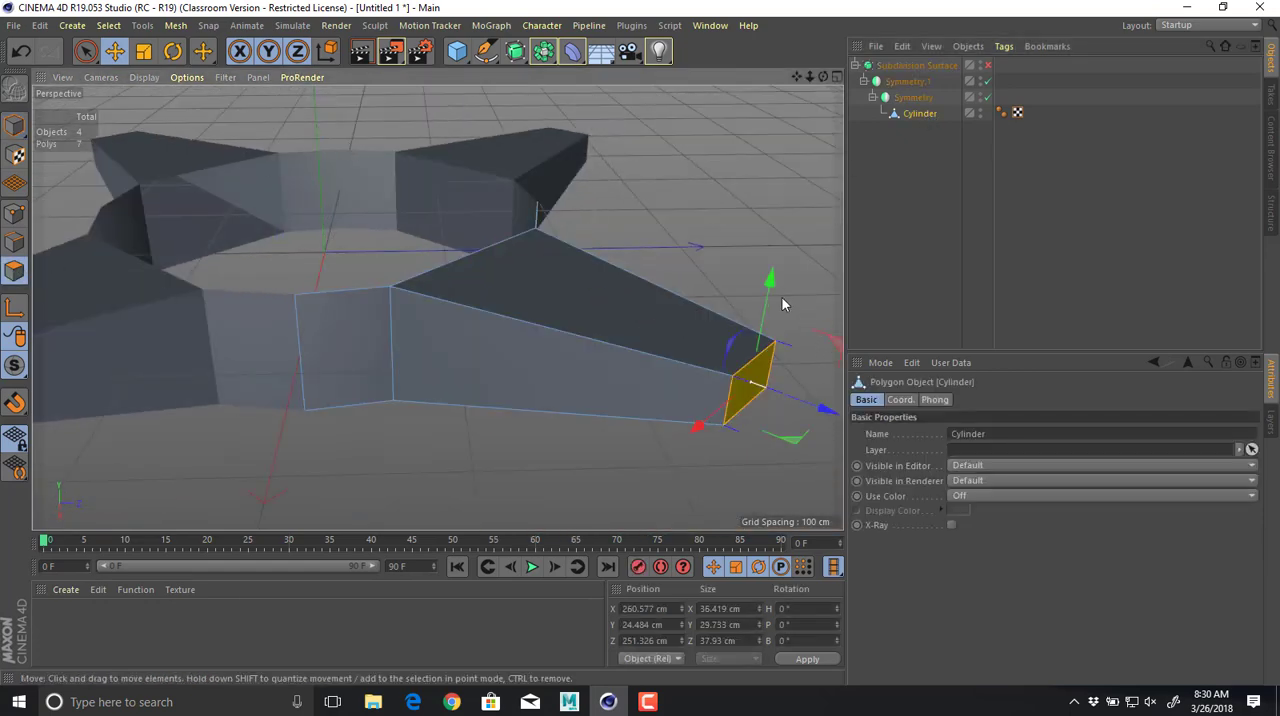
{"action": "left_click_drag", "start_coordinate": [770, 265], "coordinate": [577, 431]}
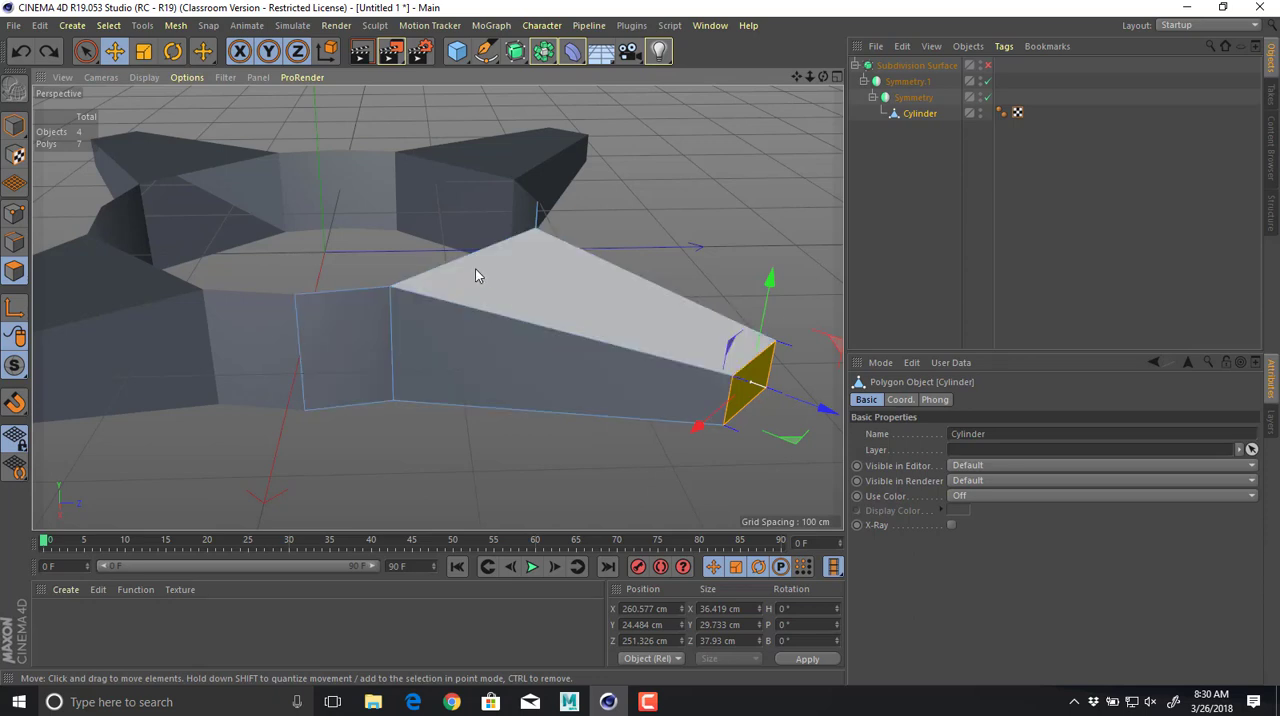
{"action": "left_click_drag", "start_coordinate": [475, 268], "coordinate": [541, 366], "text": "alt"}
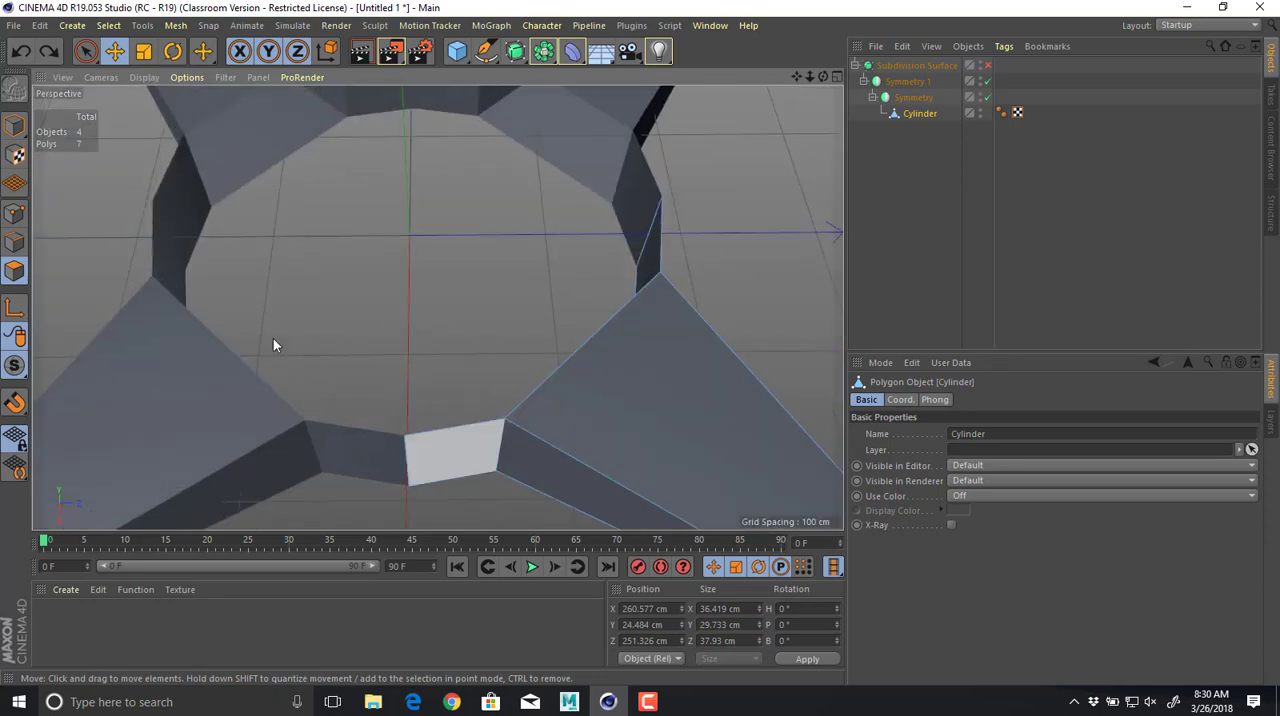
In edge mode, select the three upper rim edges of the Cylinder quarter around the central opening.
{"action": "left_click", "coordinate": [15, 241]}
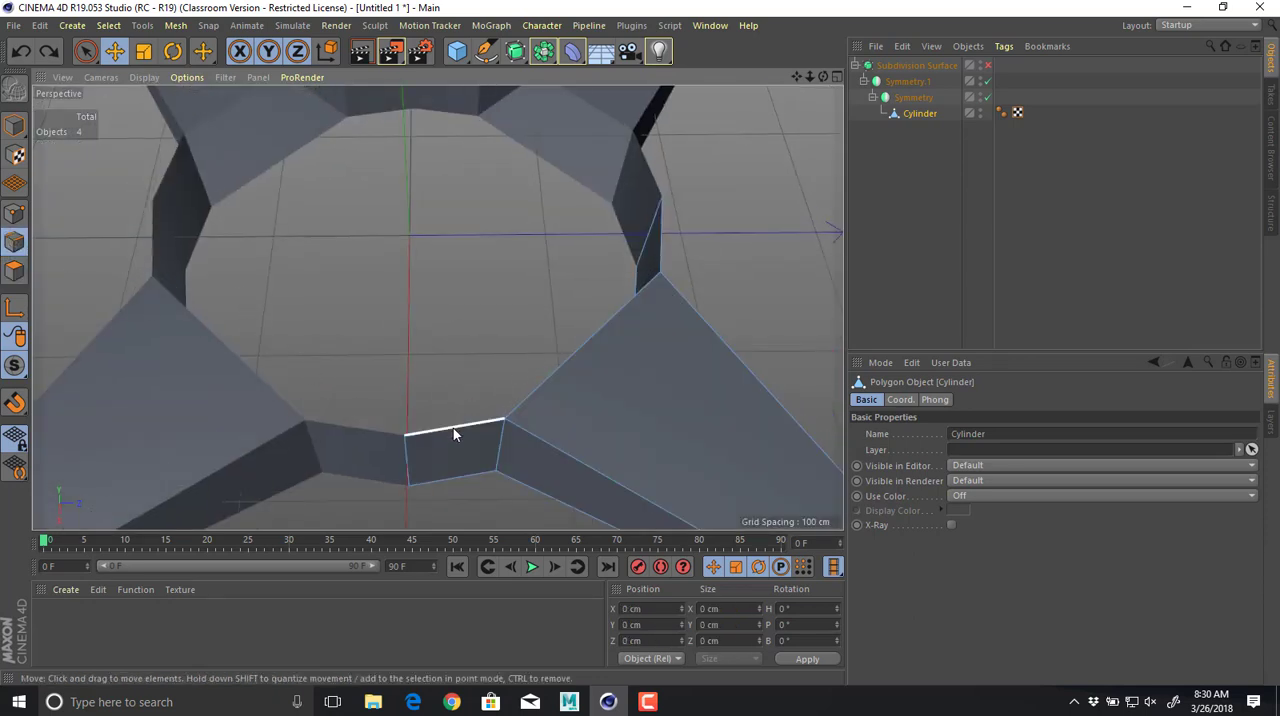
{"action": "left_click", "coordinate": [452, 430]}
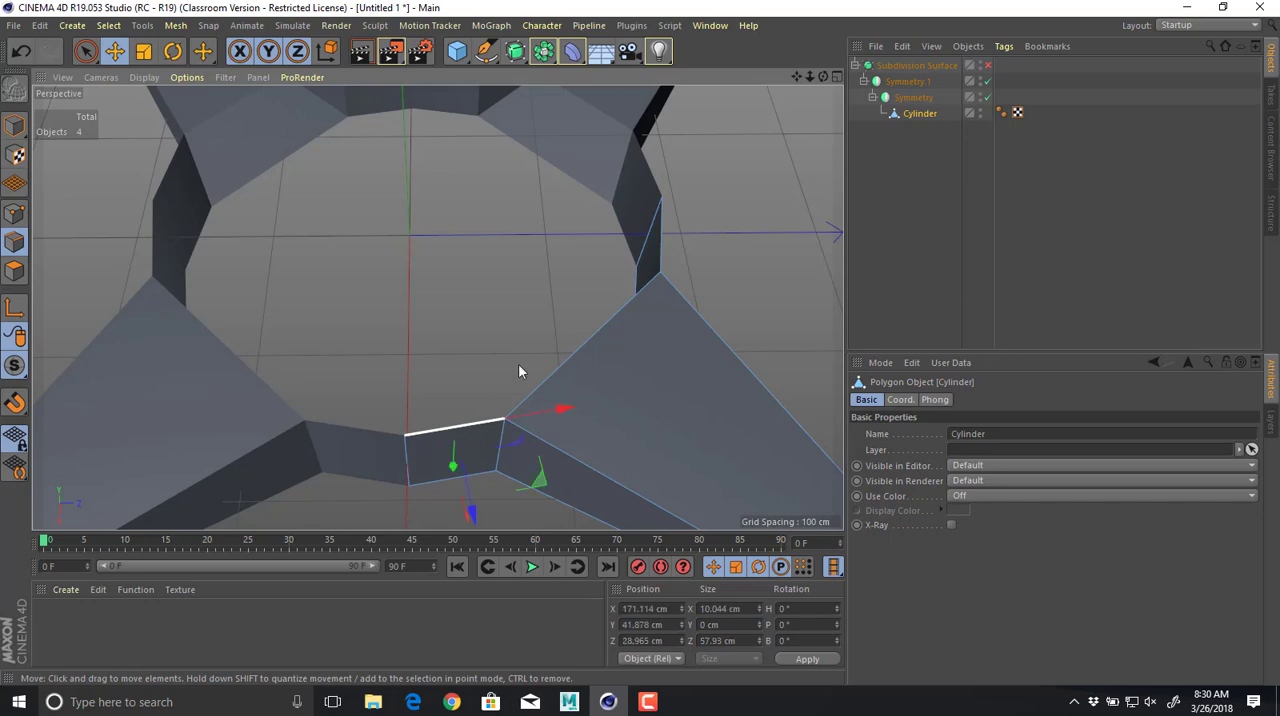
{"action": "left_click", "coordinate": [575, 349], "text": "shift"}
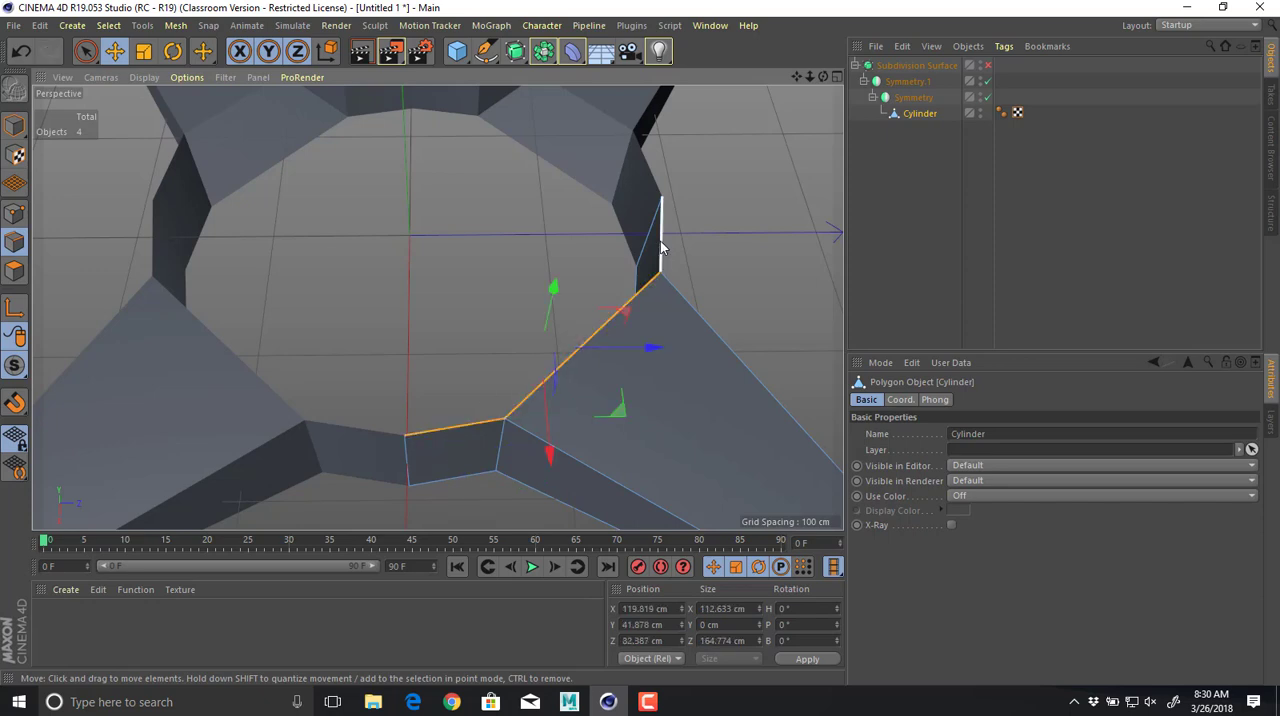
{"action": "left_click", "coordinate": [660, 247], "text": "shift"}
Try to fill the opening beside the upper rim edges with Close Polygon Hole.
{"action": "right_click", "coordinate": [660, 247]}
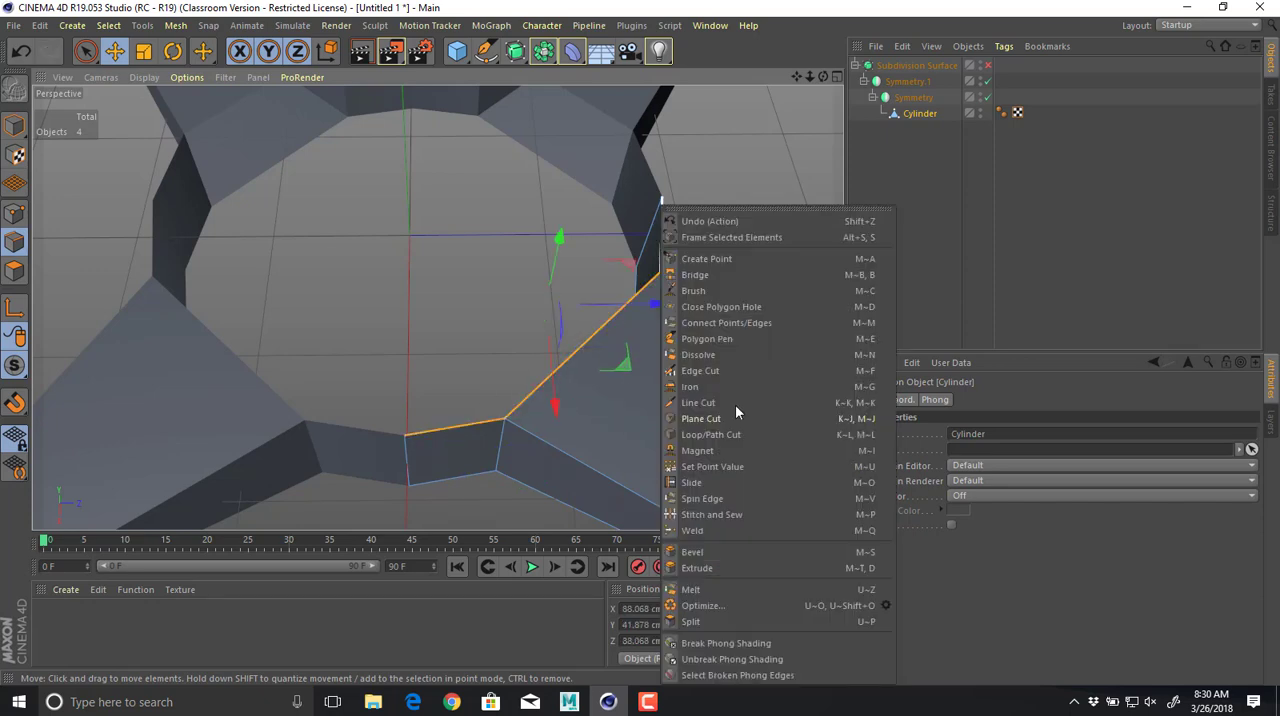
{"action": "left_click", "coordinate": [735, 306]}
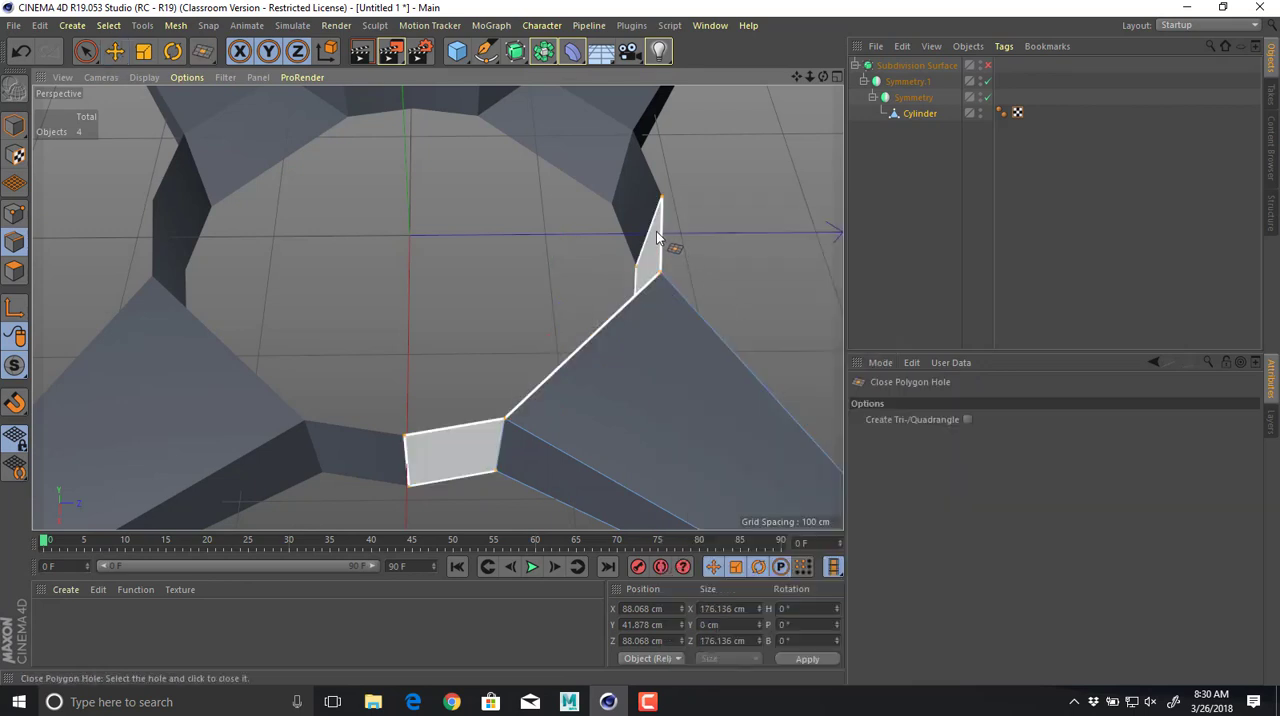
{"action": "left_click", "coordinate": [658, 240]}
{"action": "key", "text": "e"}
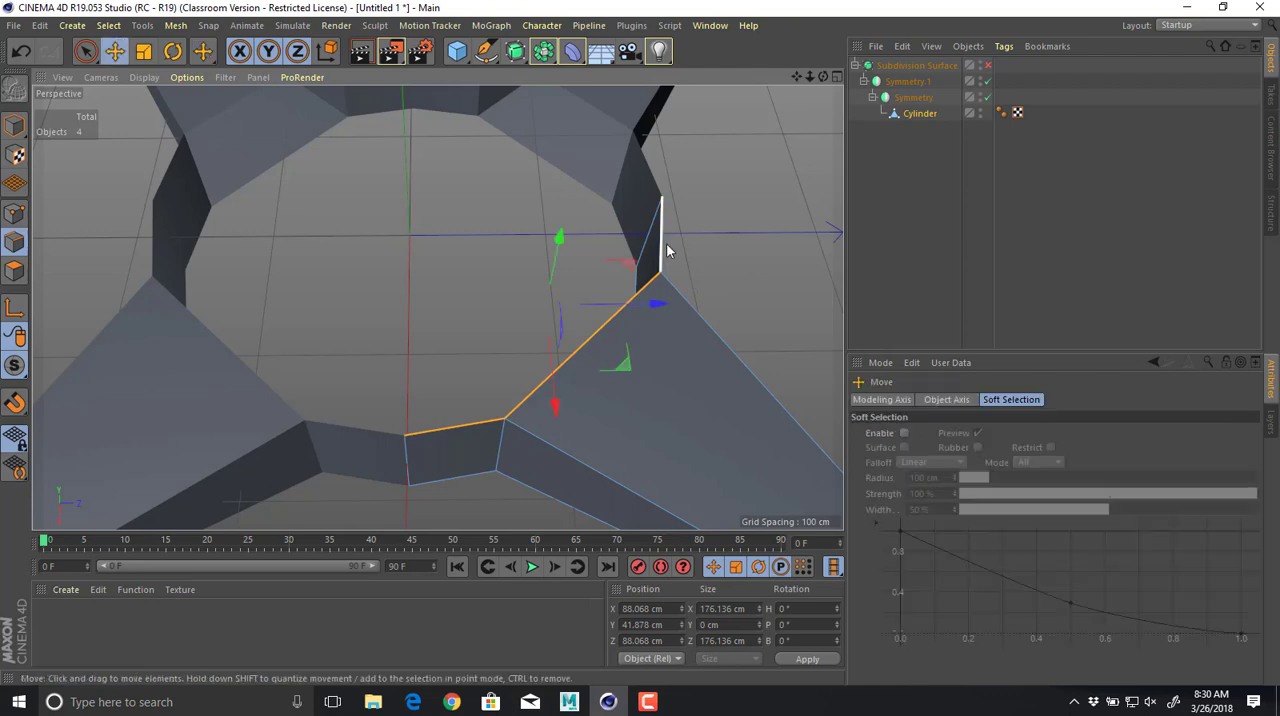
Bridge the two short upper rim edges on either side of the arm to fill the gap between them.
{"action": "right_click", "coordinate": [668, 251]}
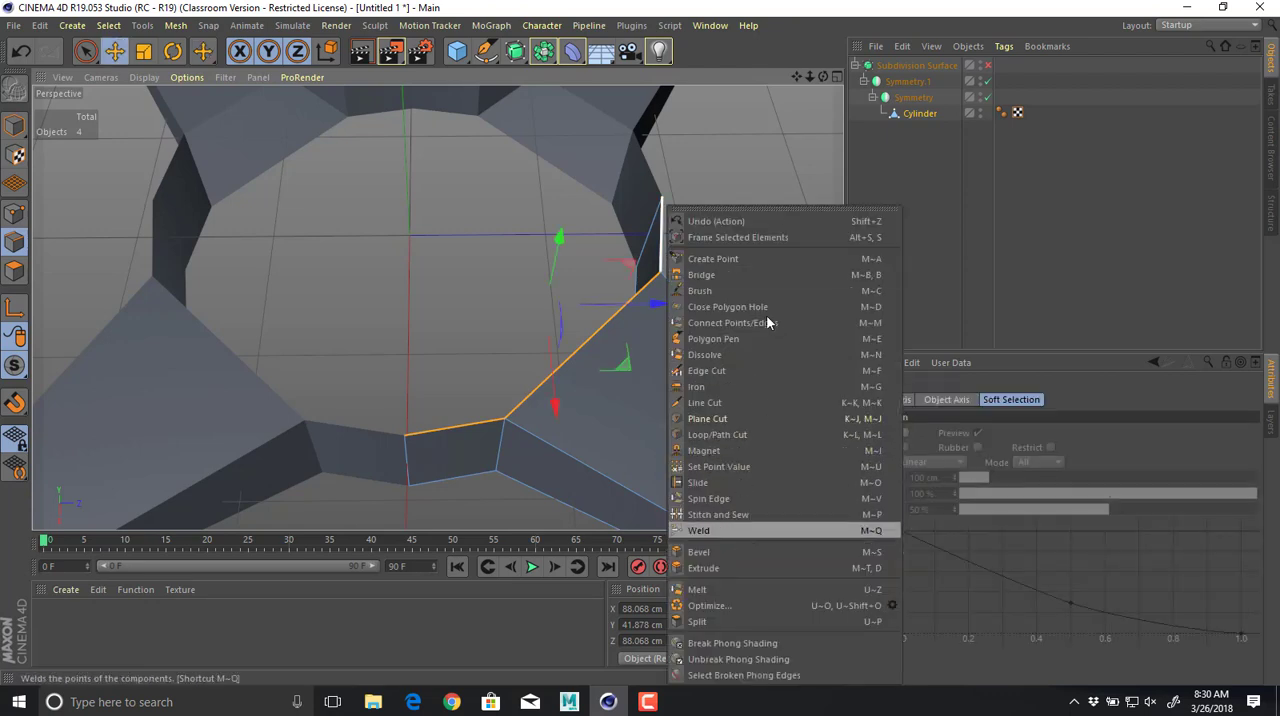
{"action": "left_click", "coordinate": [746, 275]}
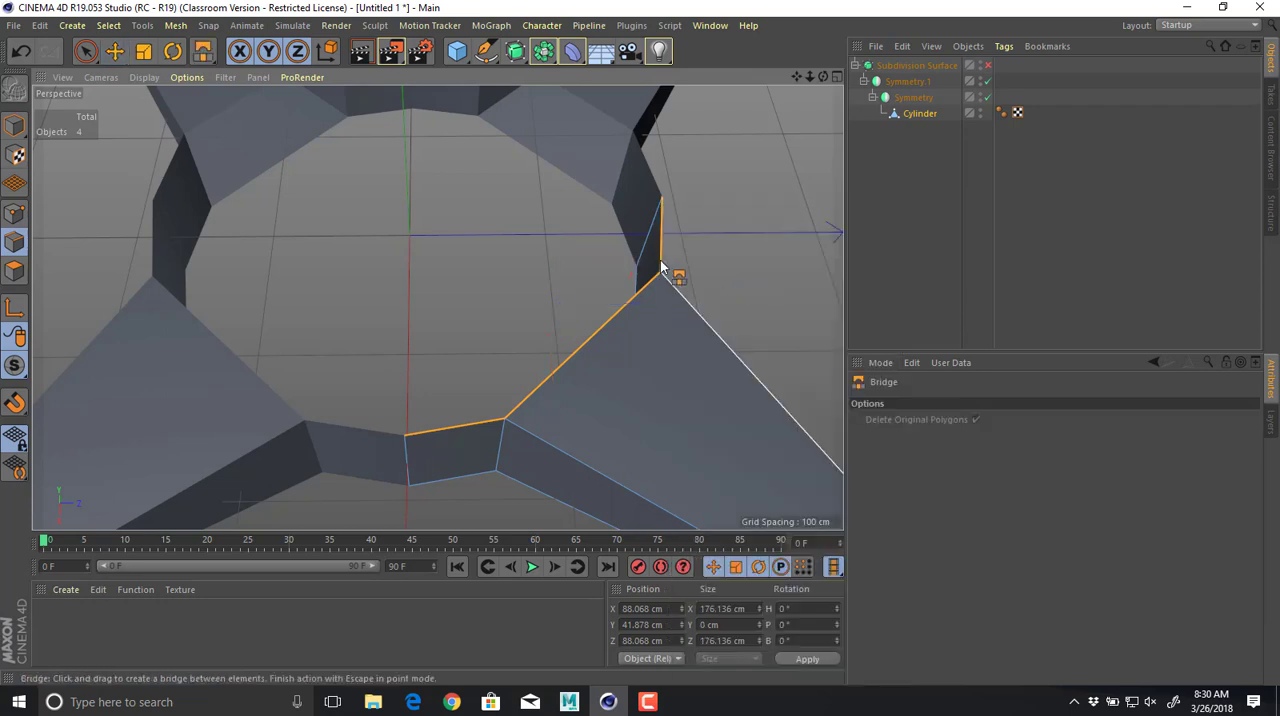
{"action": "left_click_drag", "start_coordinate": [668, 265], "coordinate": [491, 366]}
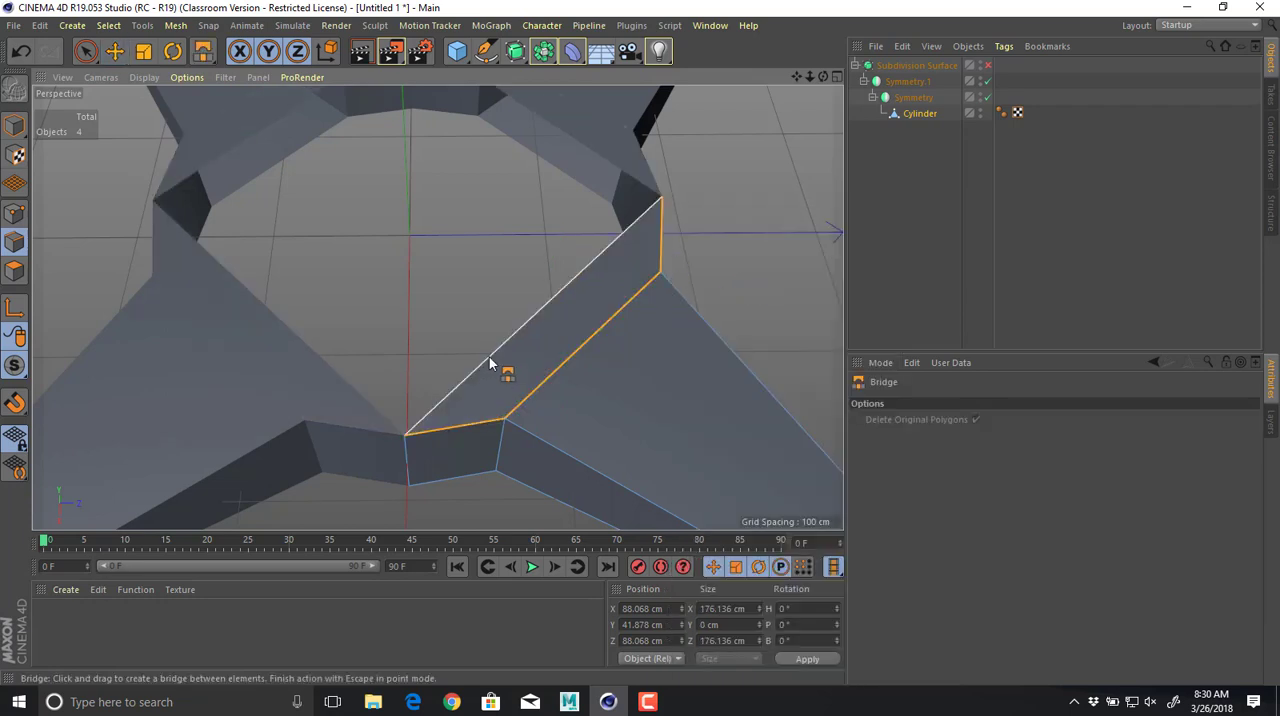
{"action": "left_click_drag", "start_coordinate": [688, 245], "coordinate": [612, 222], "text": "alt"}
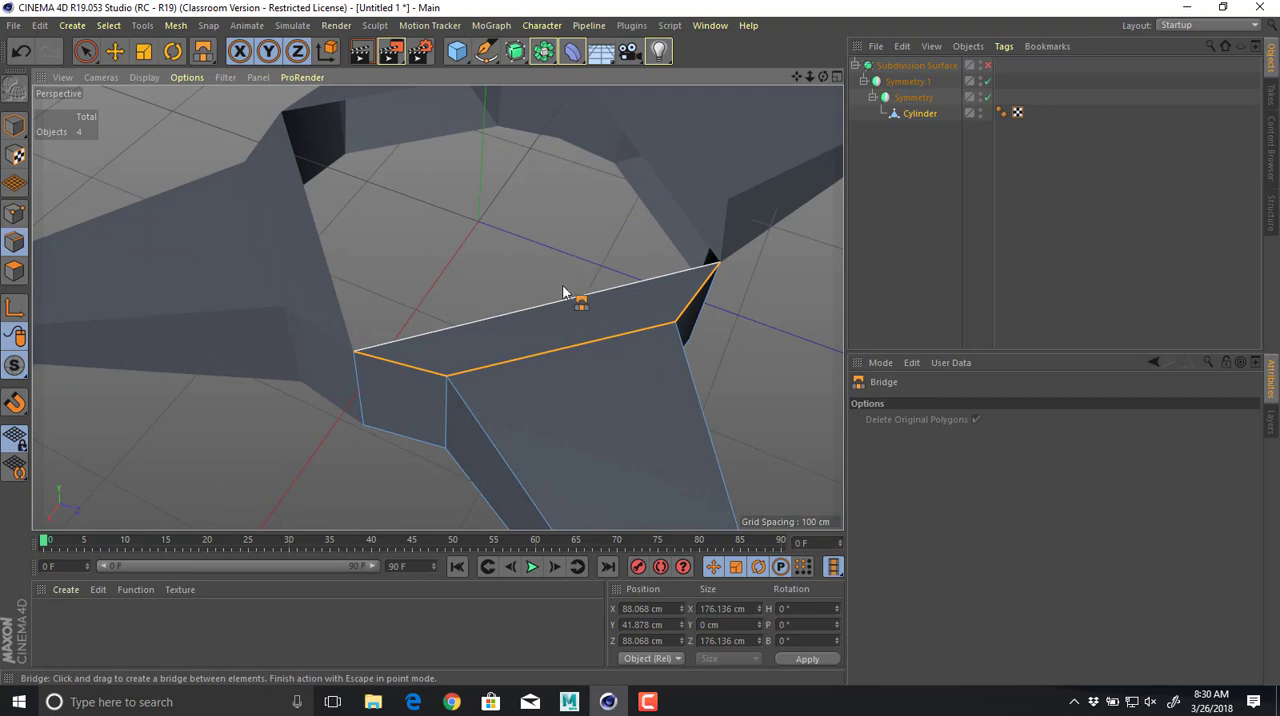
{"action": "left_click_drag", "start_coordinate": [437, 308], "coordinate": [504, 294], "text": "alt"}
{"action": "key", "text": "e"}
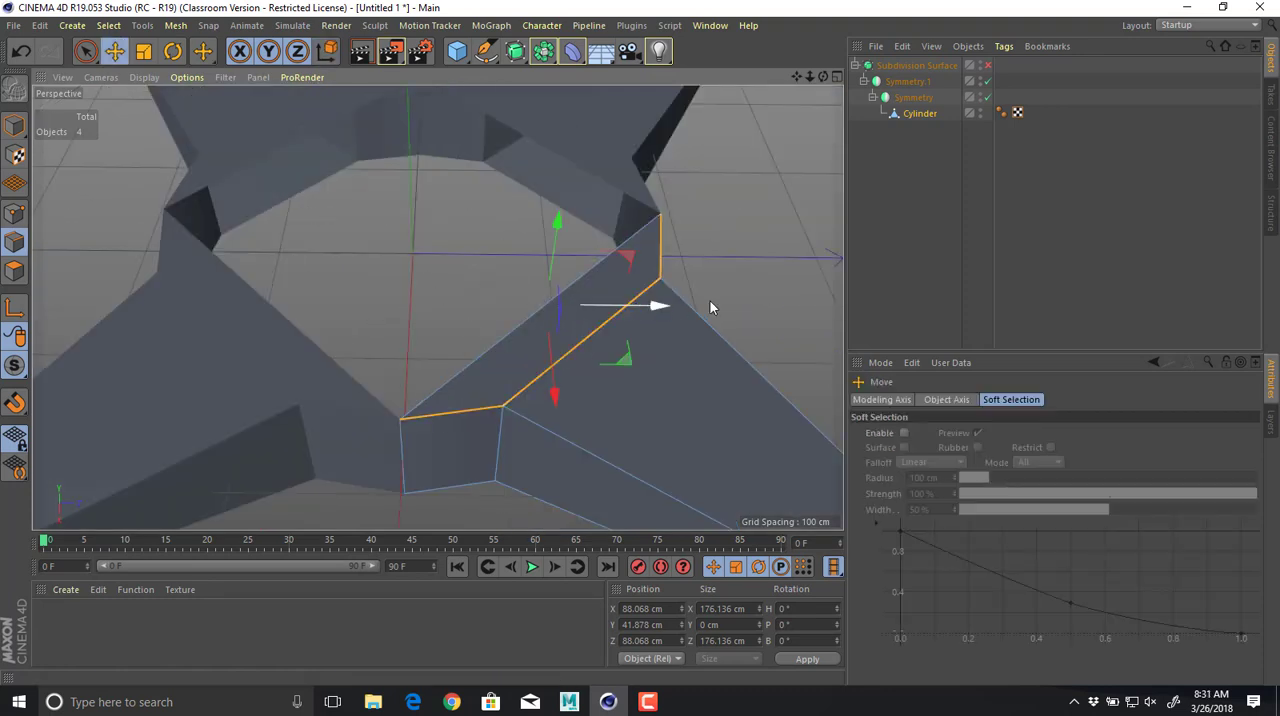
Reselect the three outer edges of the new top face one by one to examine its outline.
{"action": "left_click", "coordinate": [449, 409]}
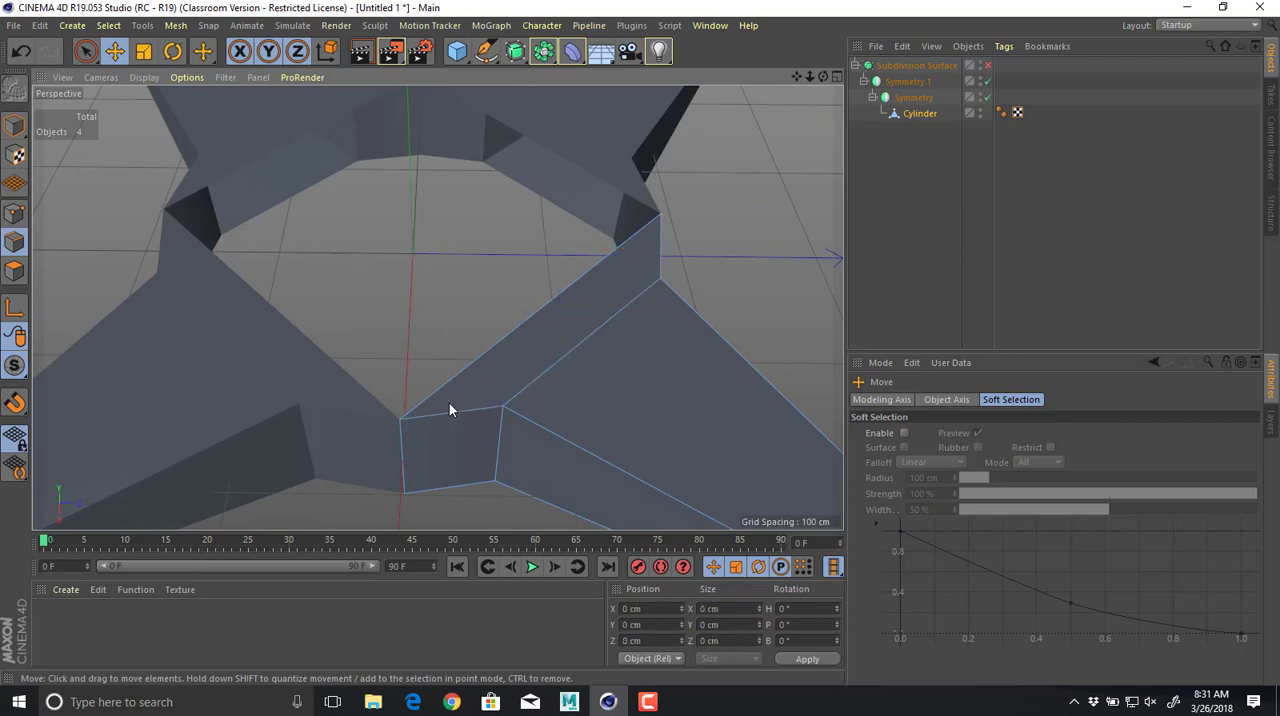
{"action": "left_click", "coordinate": [449, 409]}
{"action": "left_click", "coordinate": [545, 370], "text": "shift"}
{"action": "left_click", "coordinate": [660, 252], "text": "shift"}
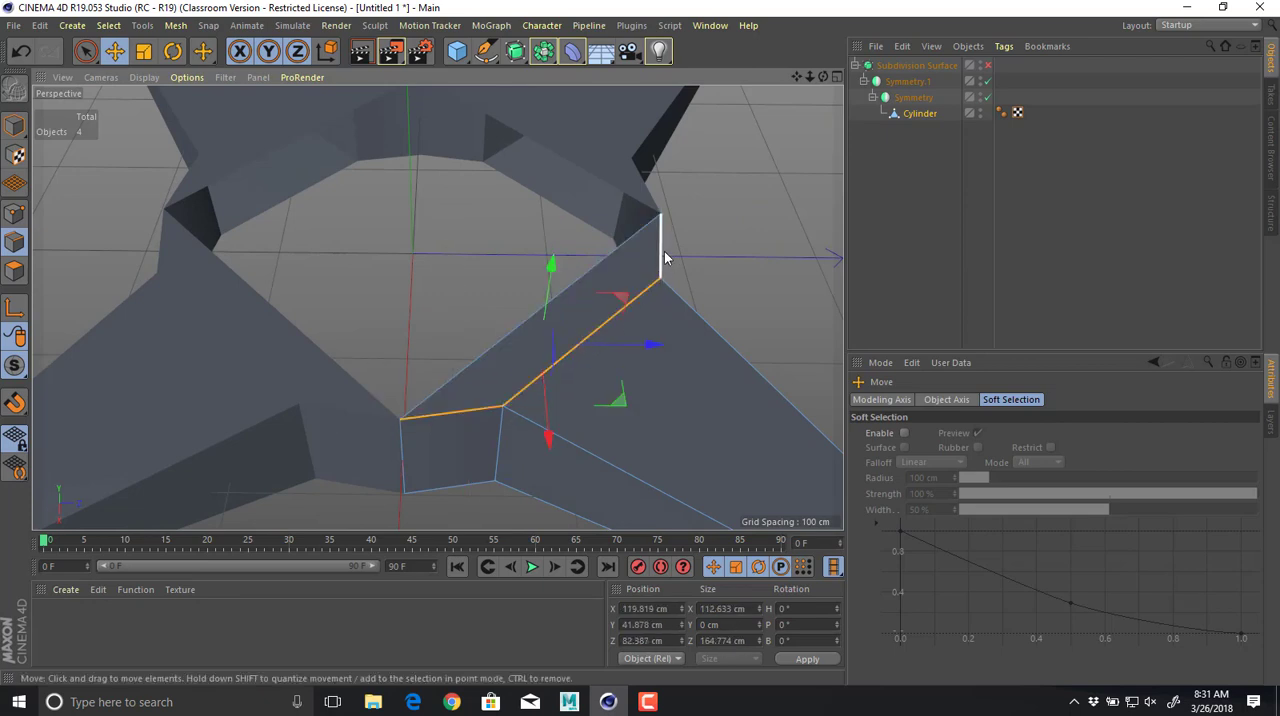
{"action": "left_click", "coordinate": [514, 285], "text": "shift"}
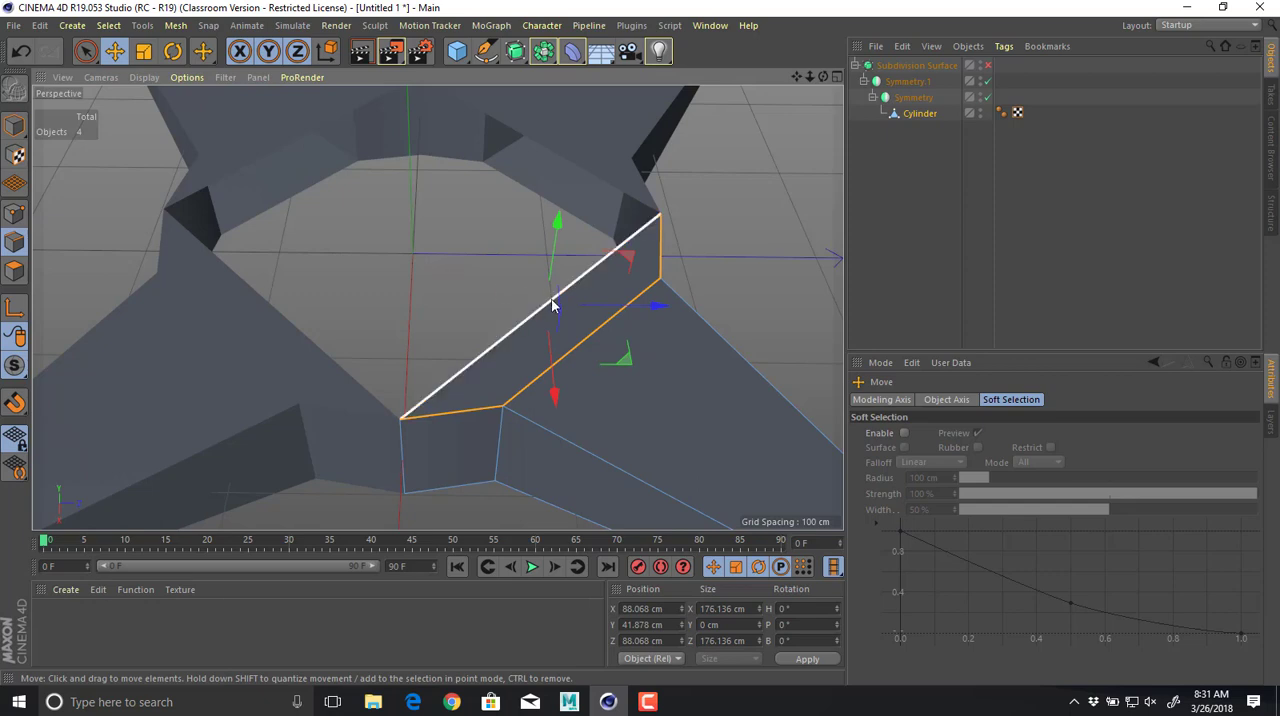
Use Line Cut to add a point about midway along the top face's inner diagonal edge.
{"action": "right_click", "coordinate": [519, 326]}
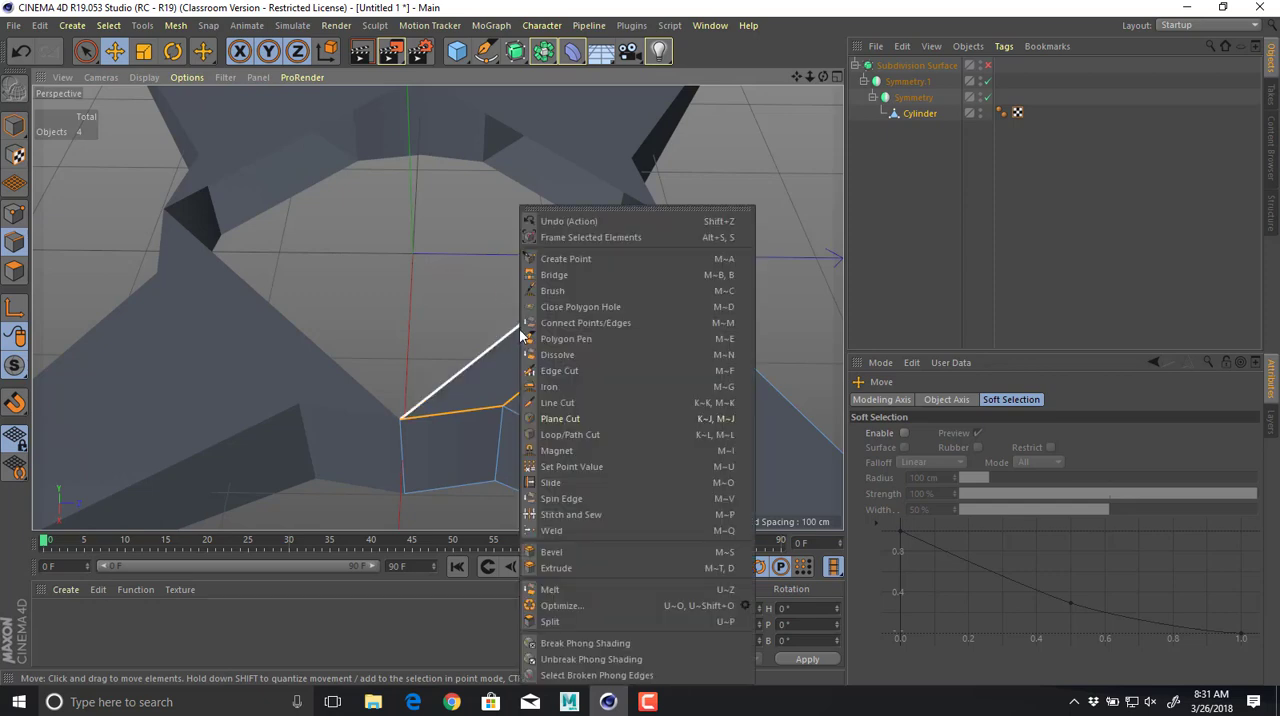
{"action": "left_click", "coordinate": [556, 402]}
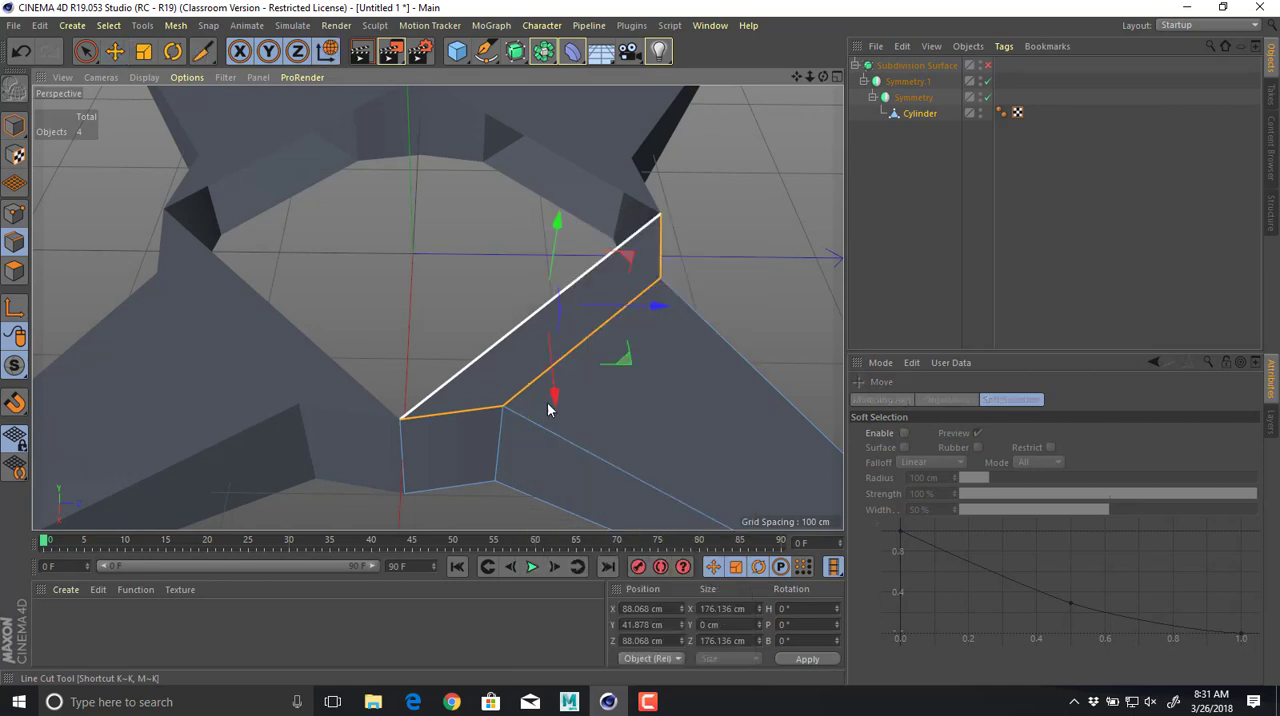
{"action": "left_click", "coordinate": [551, 301]}
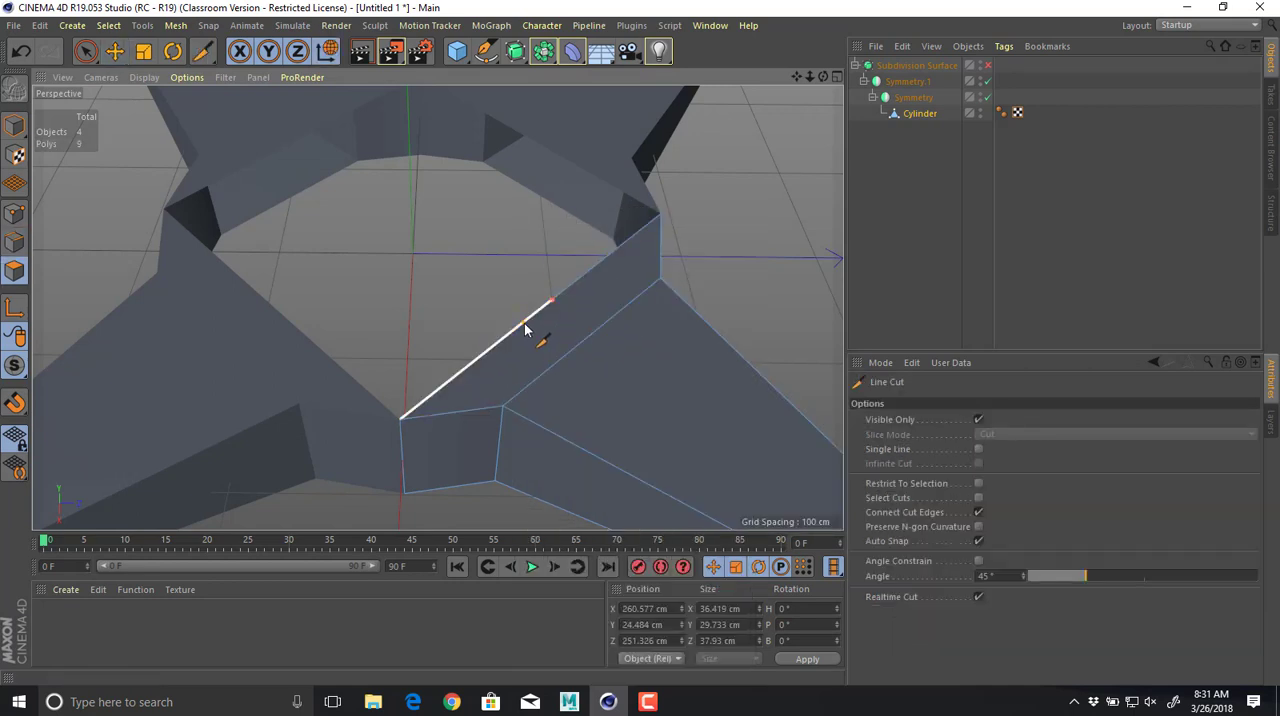
{"action": "key", "text": "e"}
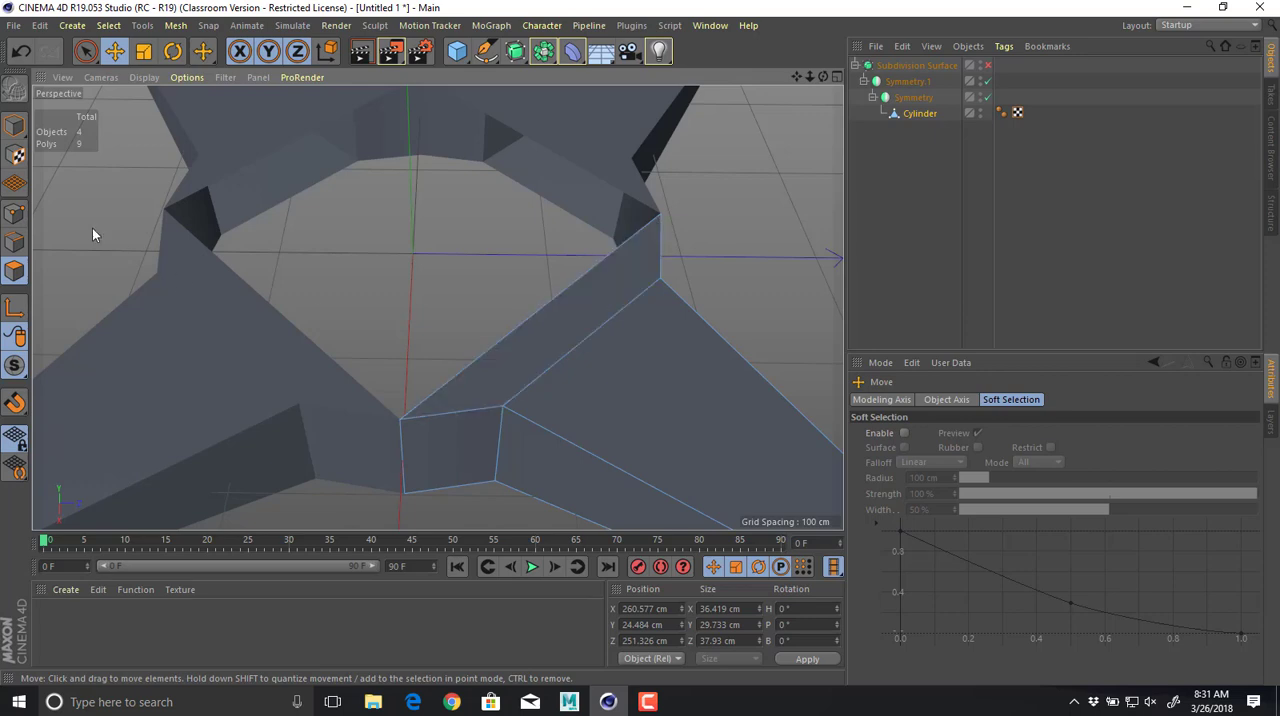
In point mode, move the new point in toward the body's centre, to about X 35.6 cm and Z 4.4 cm.
{"action": "left_click", "coordinate": [15, 213]}
{"action": "left_click", "coordinate": [553, 300]}
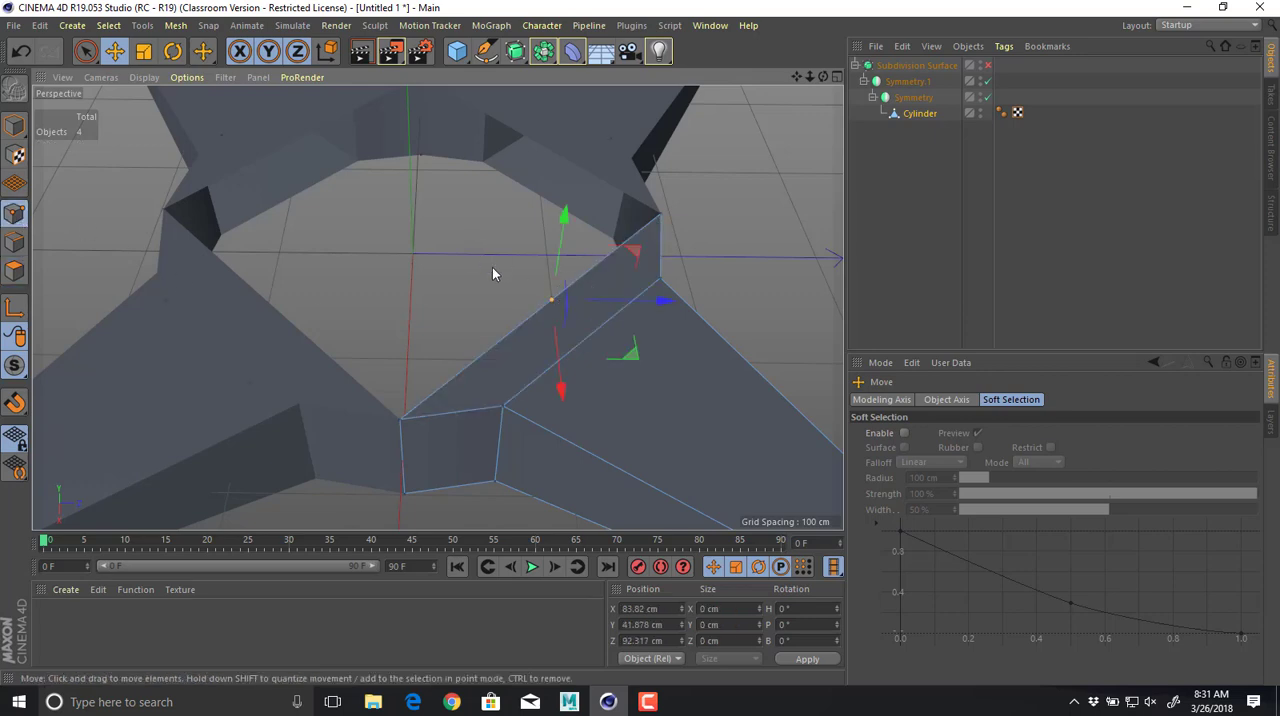
{"action": "left_click_drag", "start_coordinate": [494, 272], "coordinate": [476, 300], "text": "alt"}
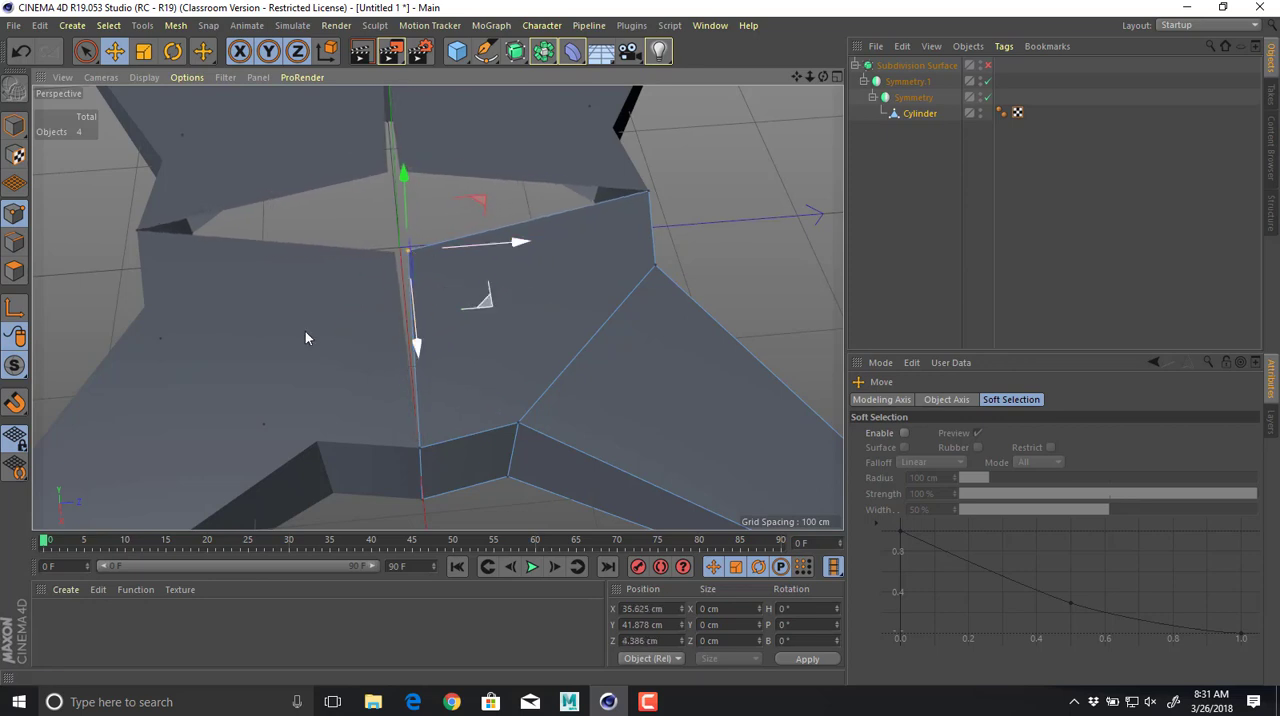
Enable snapping and, in the top view, snap the point to the body's centre at X 0 cm, Z 0 cm.
{"action": "left_click_drag", "start_coordinate": [15, 402], "coordinate": [110, 547]}
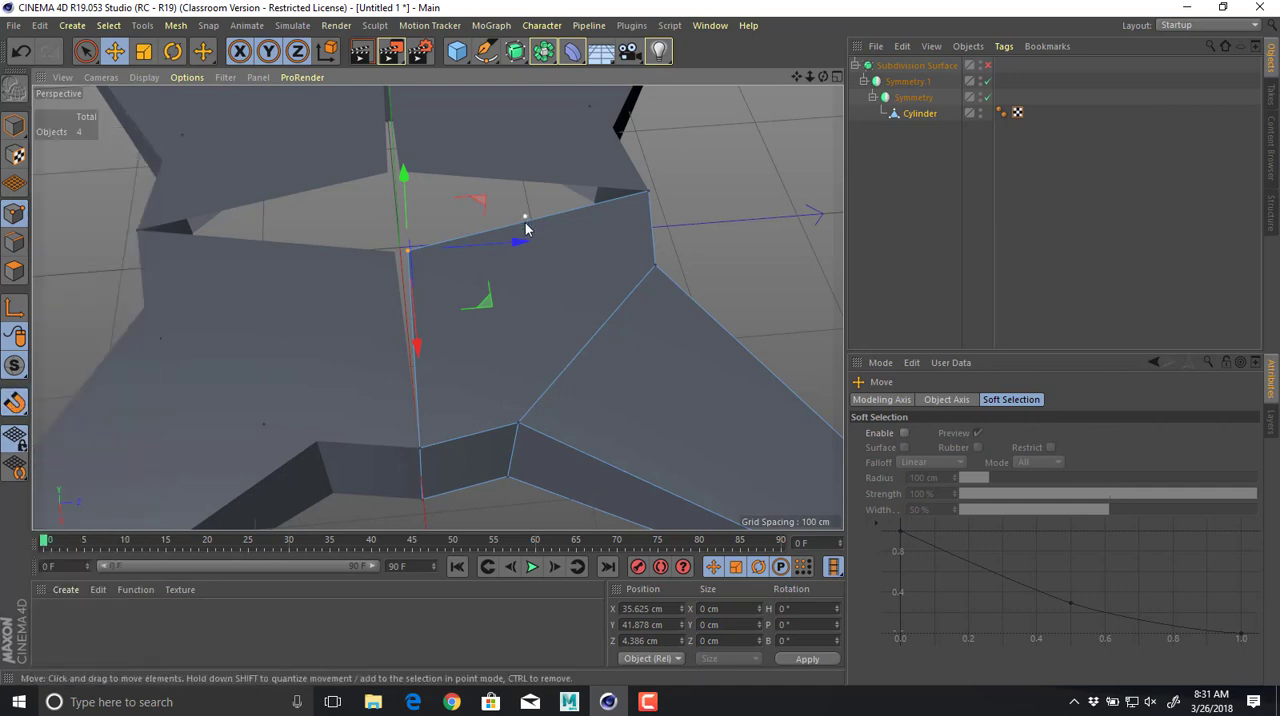
{"action": "middle_click", "coordinate": [617, 392]}
{"action": "middle_click", "coordinate": [648, 186]}
{"action": "scroll", "coordinate": [538, 311], "scroll_direction": "up", "scroll_amount": 4}
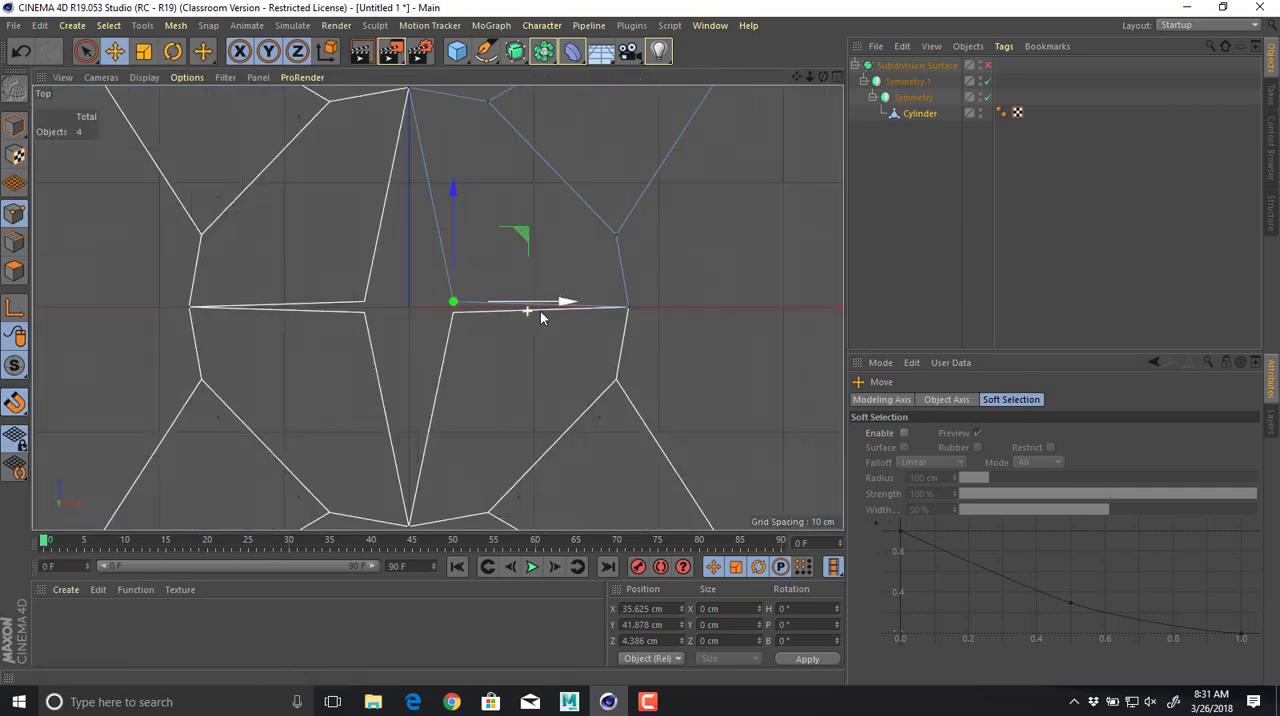
{"action": "scroll", "coordinate": [540, 311], "scroll_direction": "up", "scroll_amount": 3}
{"action": "left_click_drag", "start_coordinate": [543, 297], "coordinate": [408, 313]}
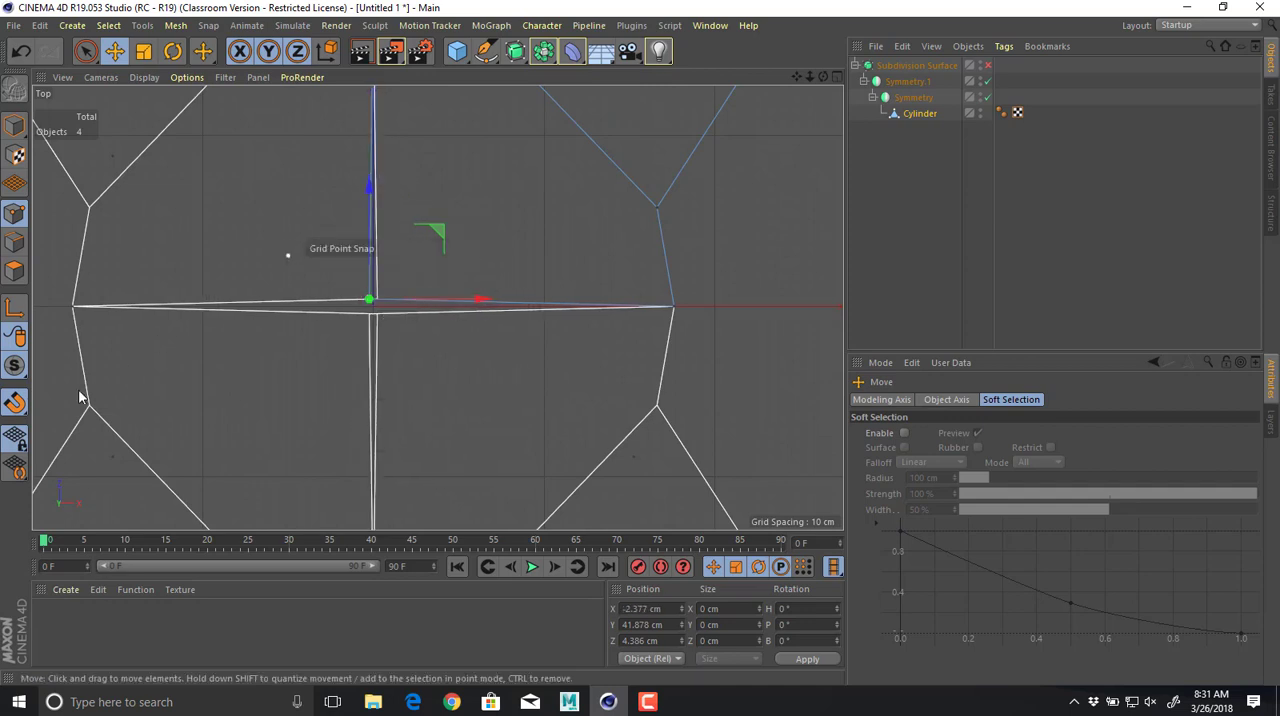
{"action": "left_click", "coordinate": [15, 402]}
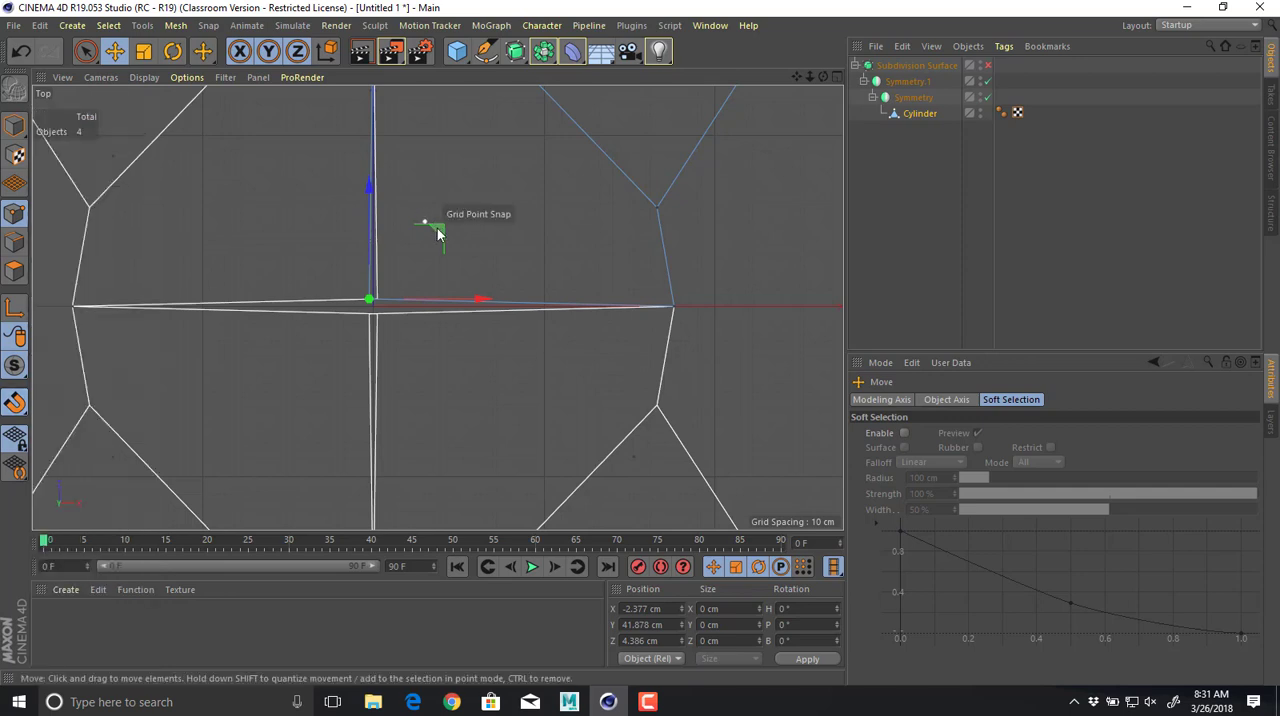
{"action": "left_click_drag", "start_coordinate": [437, 232], "coordinate": [517, 291]}
{"action": "middle_click", "coordinate": [520, 260]}
{"action": "middle_click", "coordinate": [391, 233]}
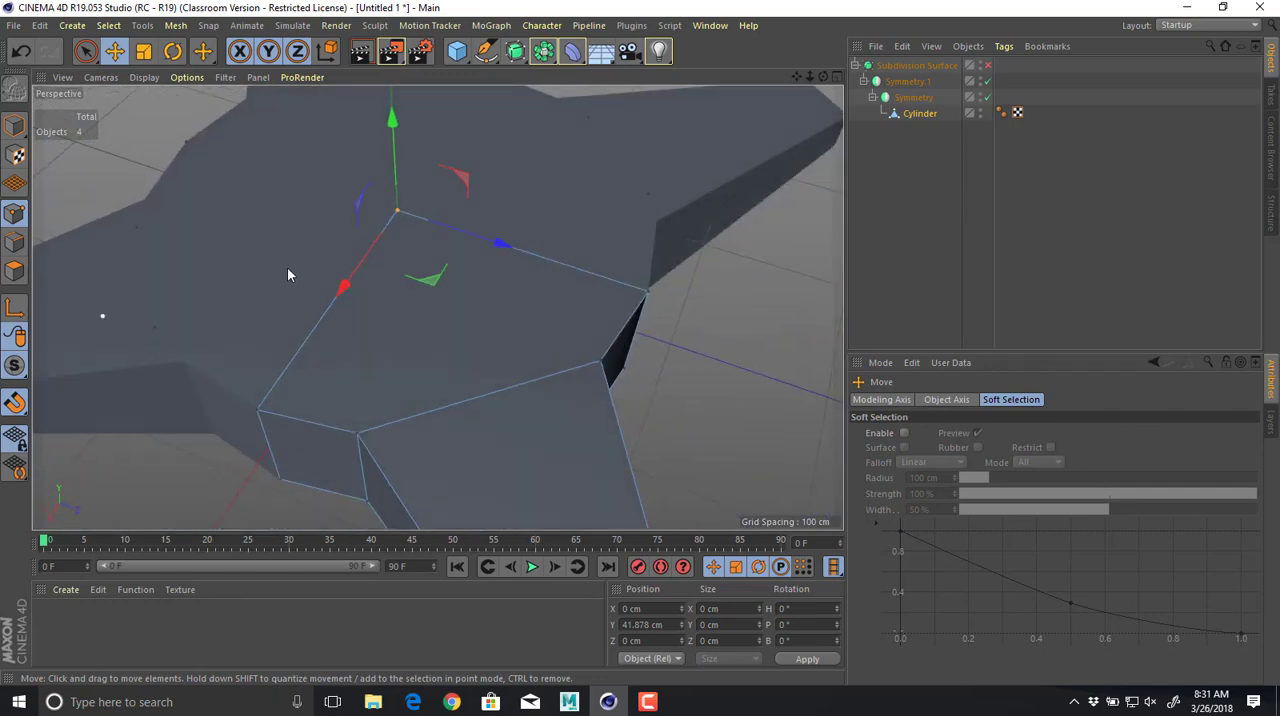
In edge mode, select all five edges outlining the quarter's top face.
{"action": "left_click", "coordinate": [26, 246]}
{"action": "left_click", "coordinate": [392, 231]}
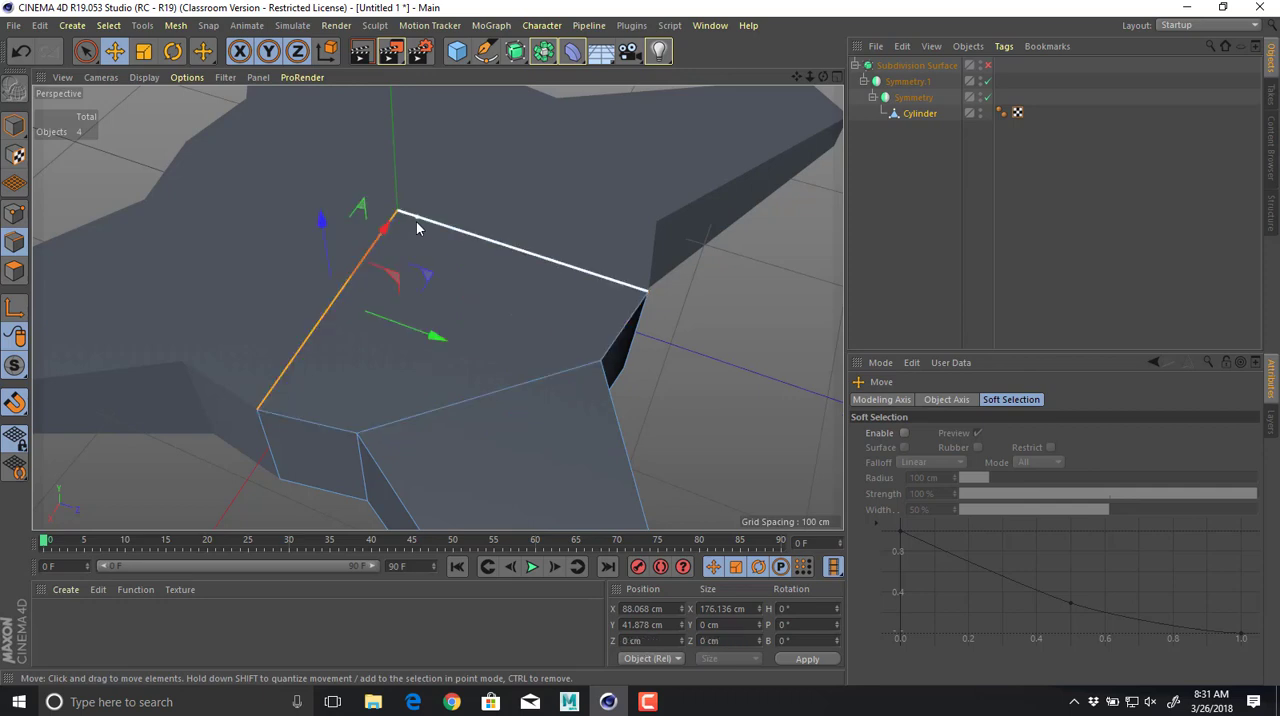
{"action": "left_click", "coordinate": [416, 228], "text": "shift"}
{"action": "left_click", "coordinate": [606, 352], "text": "shift"}
{"action": "left_click", "coordinate": [506, 386], "text": "shift"}
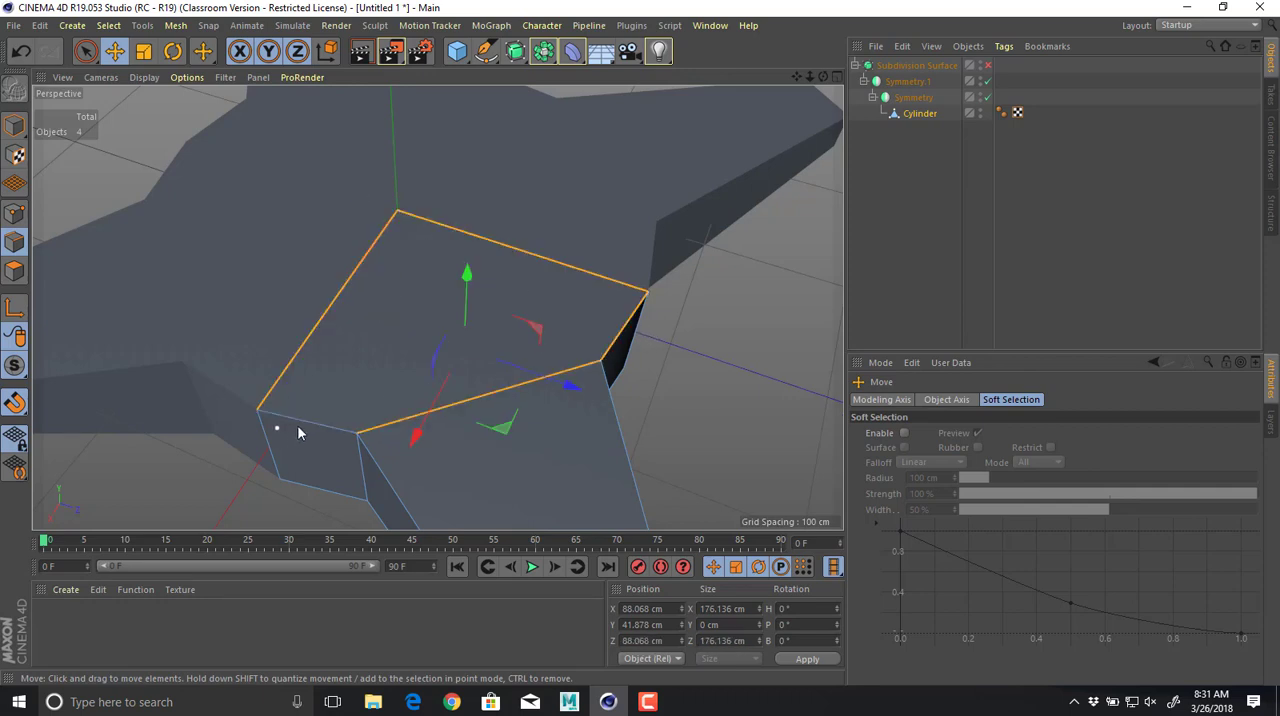
{"action": "left_click", "coordinate": [300, 424], "text": "shift"}
Use Line Cut to split the top face from the corner beside the arm across to the opposite inner edge.
{"action": "right_click", "coordinate": [431, 291]}
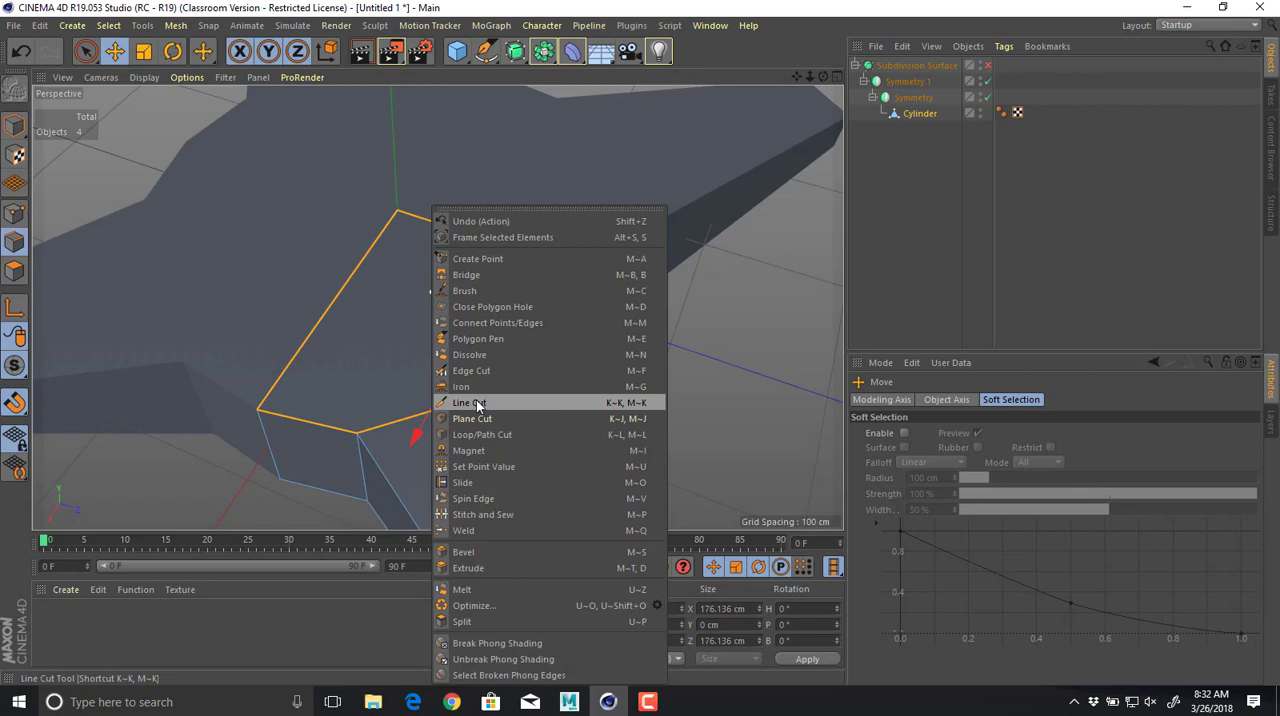
{"action": "left_click", "coordinate": [476, 402]}
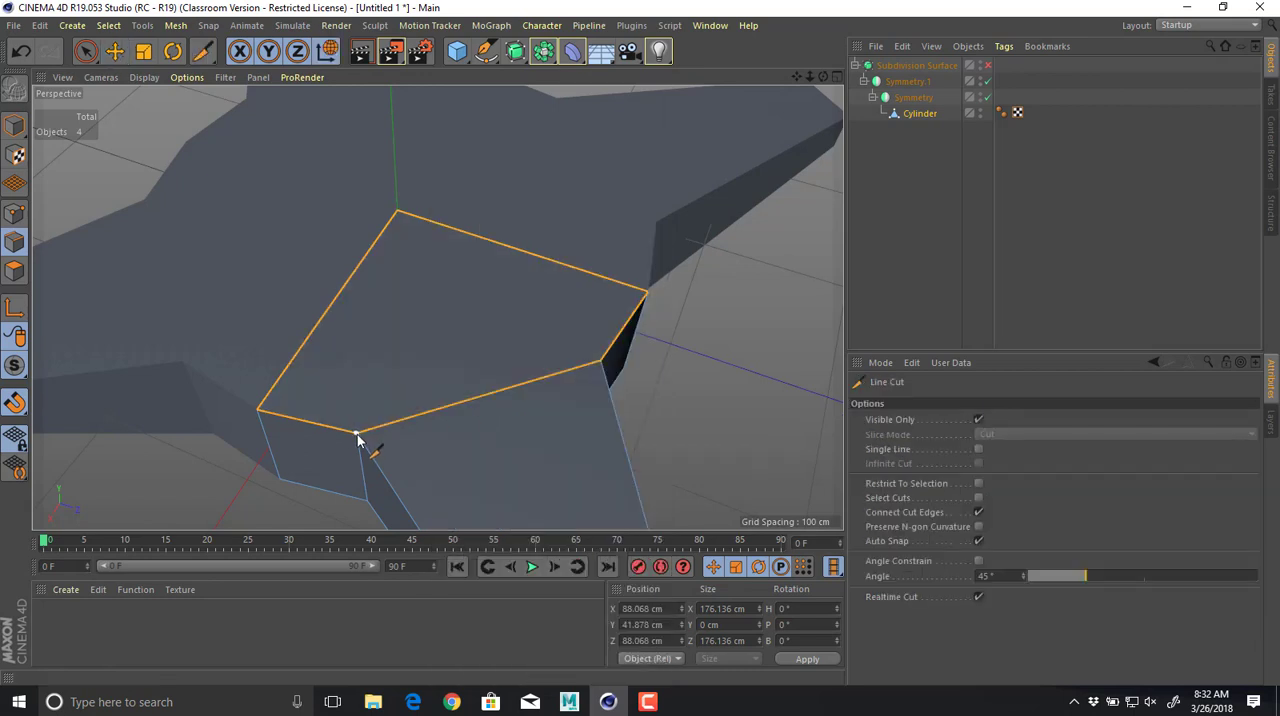
{"action": "left_click", "coordinate": [357, 434]}
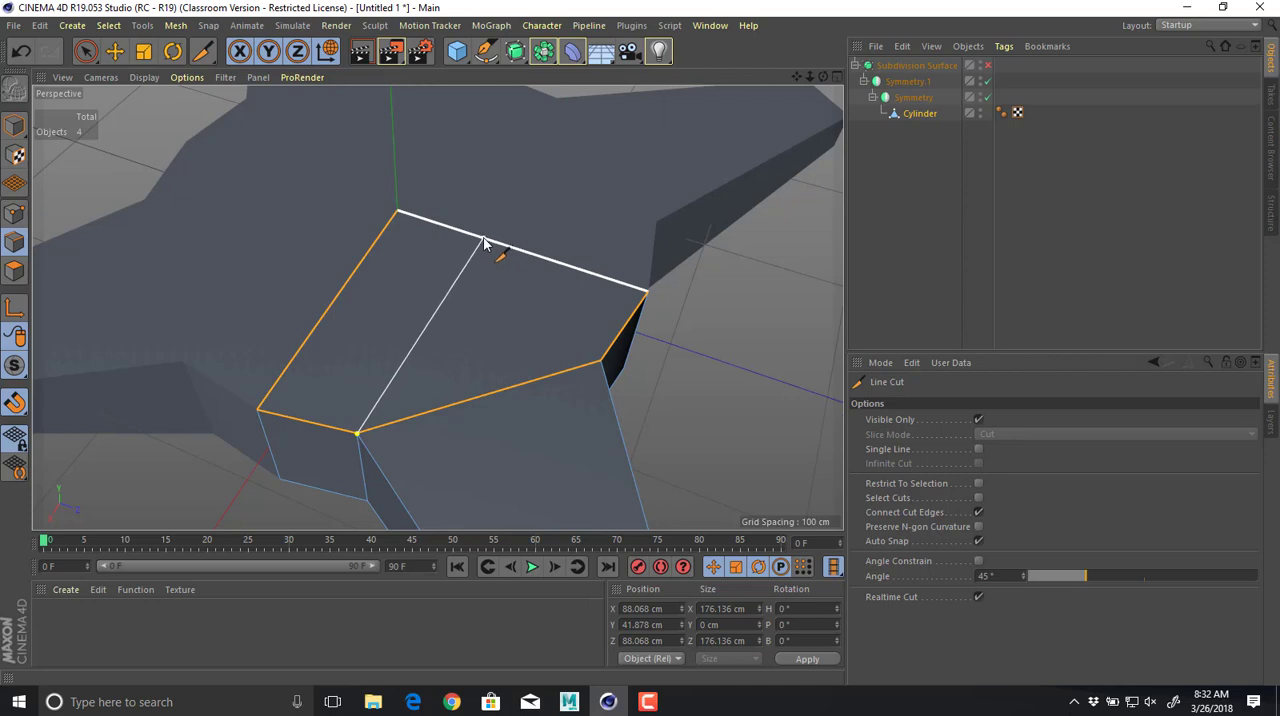
{"action": "left_click", "coordinate": [484, 241]}
{"action": "key", "text": "e"}
Examine the closed top and the body's side profile, and switch to Chrome to compare with the orange drone reference photo.
{"action": "left_click_drag", "start_coordinate": [692, 375], "coordinate": [396, 251], "text": "alt"}
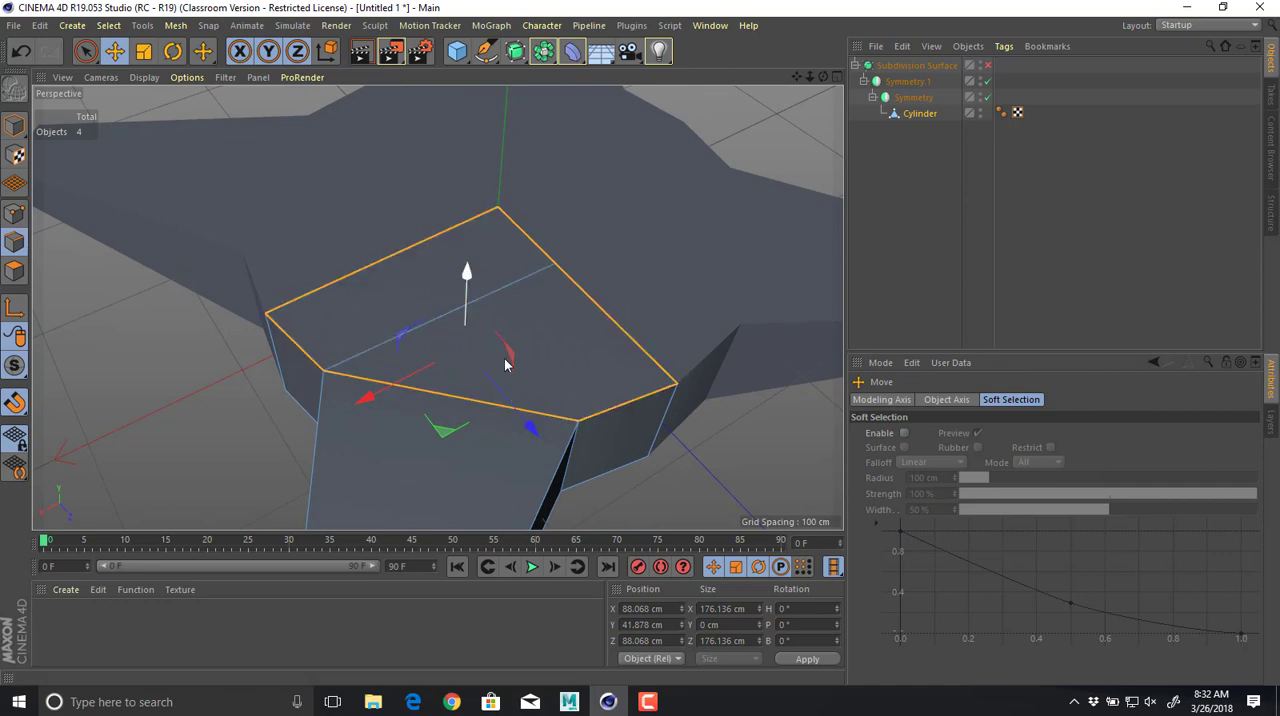
{"action": "left_click_drag", "start_coordinate": [466, 290], "coordinate": [429, 226], "text": "alt"}
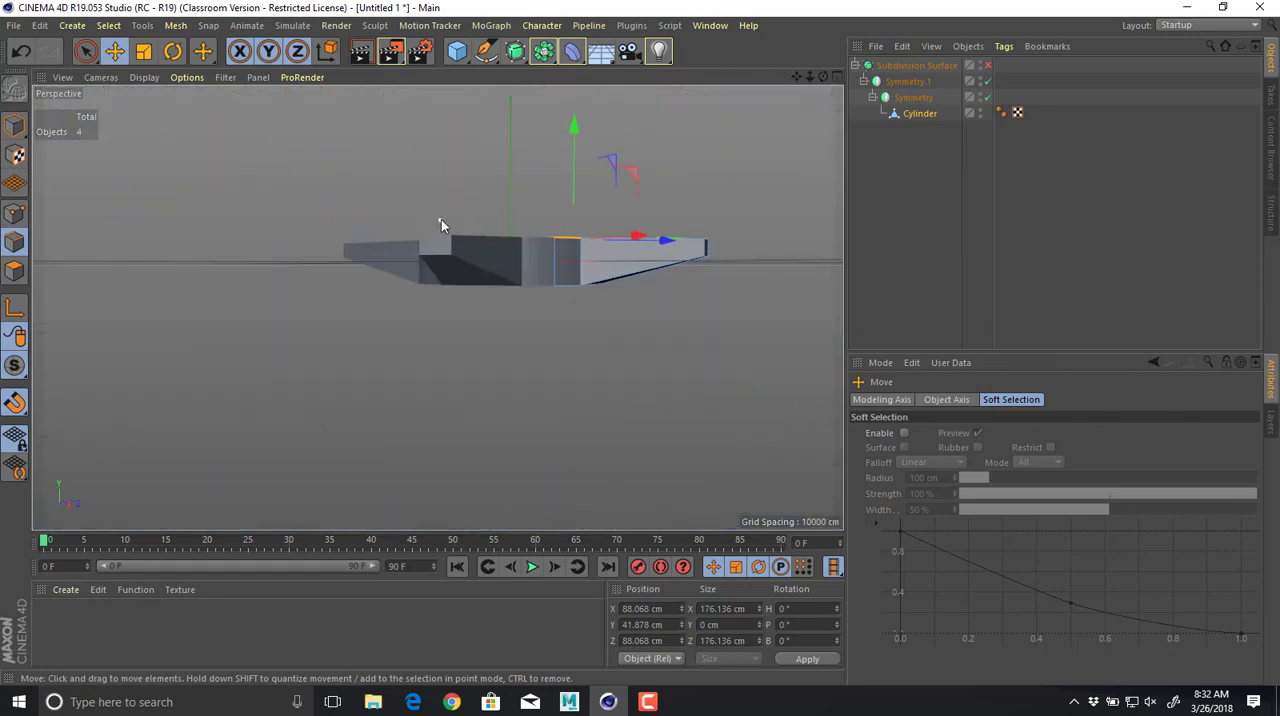
{"action": "key", "text": "alt+Tab"}
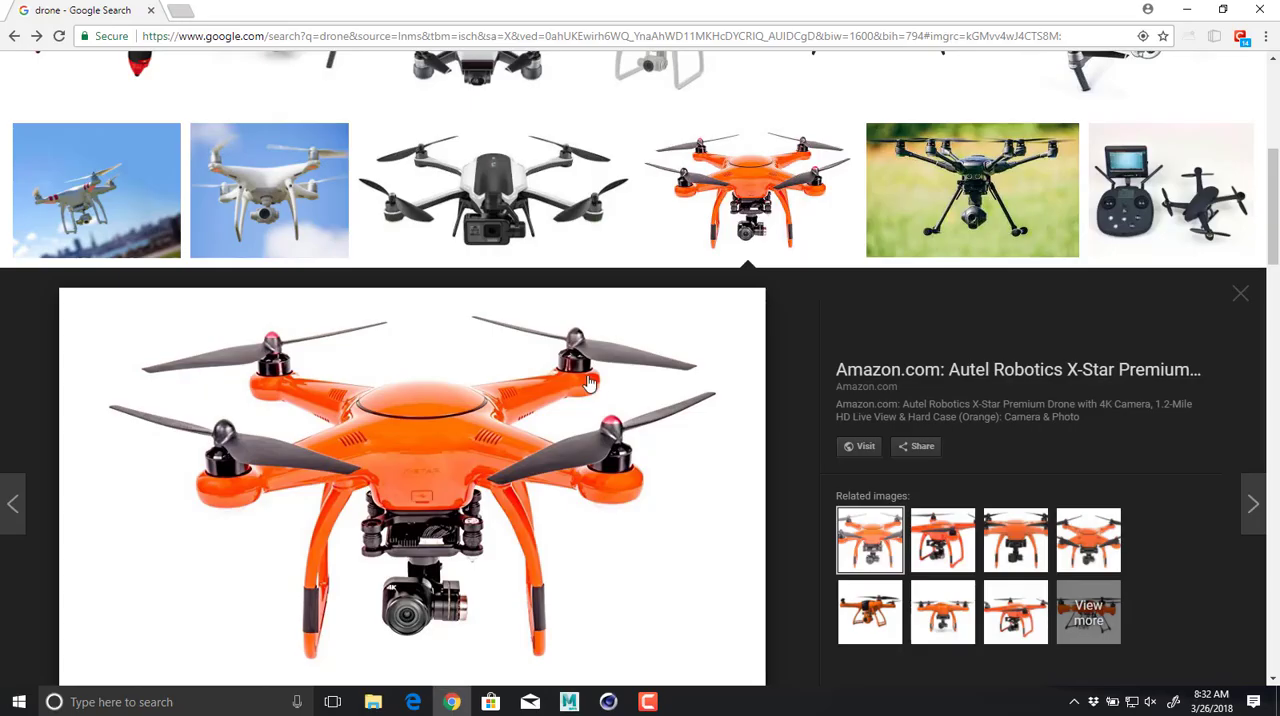
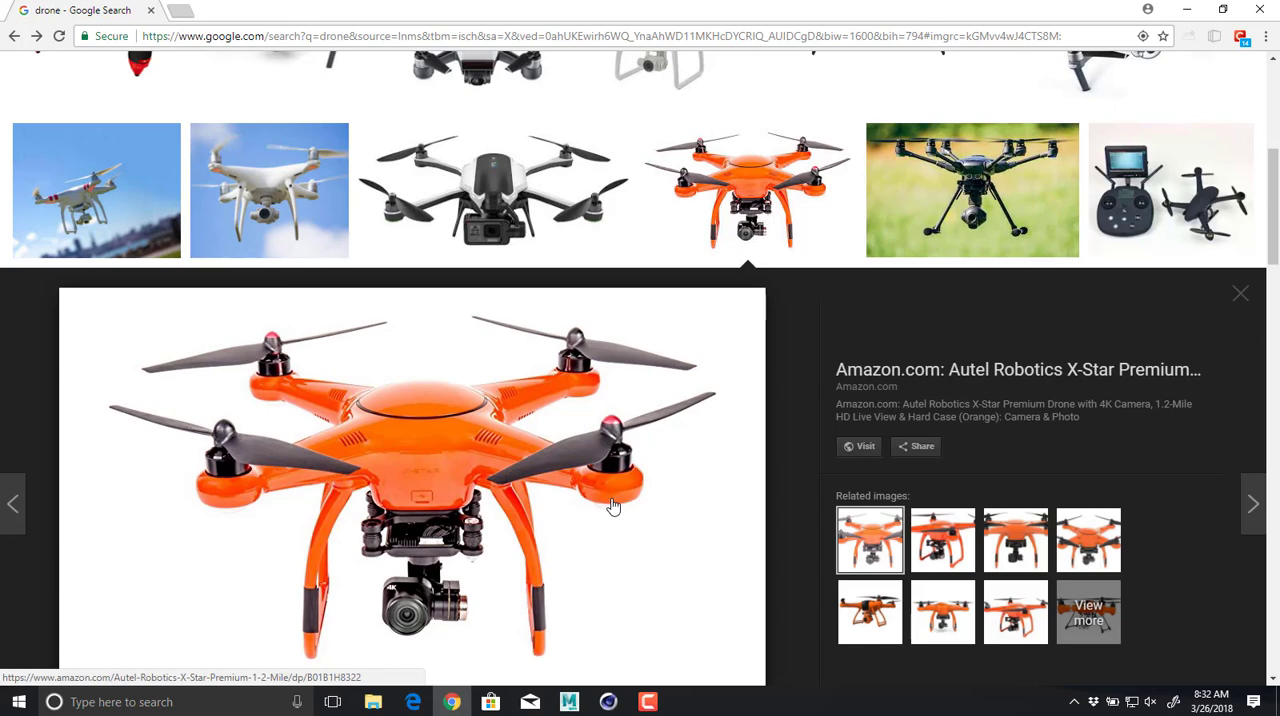
Switch back to Cinema 4D and, in polygon mode, lower the arm's end face to Y 0 cm.
{"action": "key", "text": "alt+Tab"}
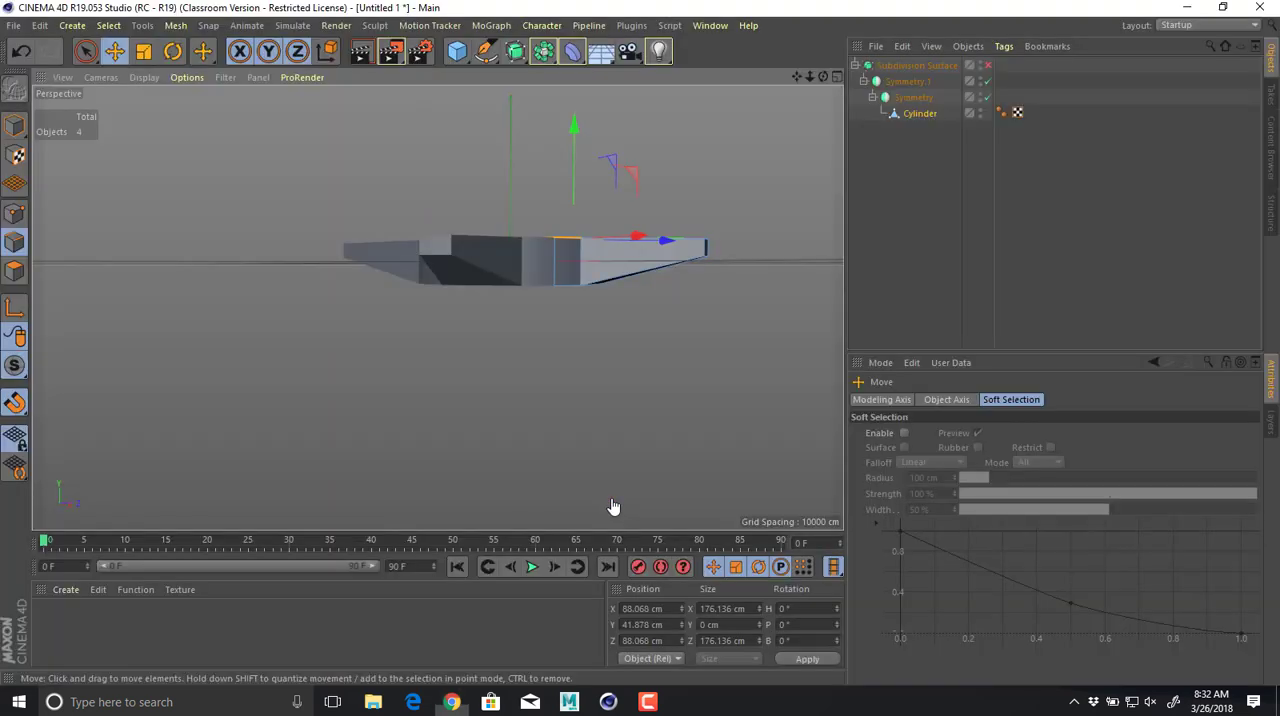
{"action": "left_click_drag", "start_coordinate": [643, 296], "coordinate": [216, 237], "text": "alt"}
{"action": "left_click", "coordinate": [15, 268]}
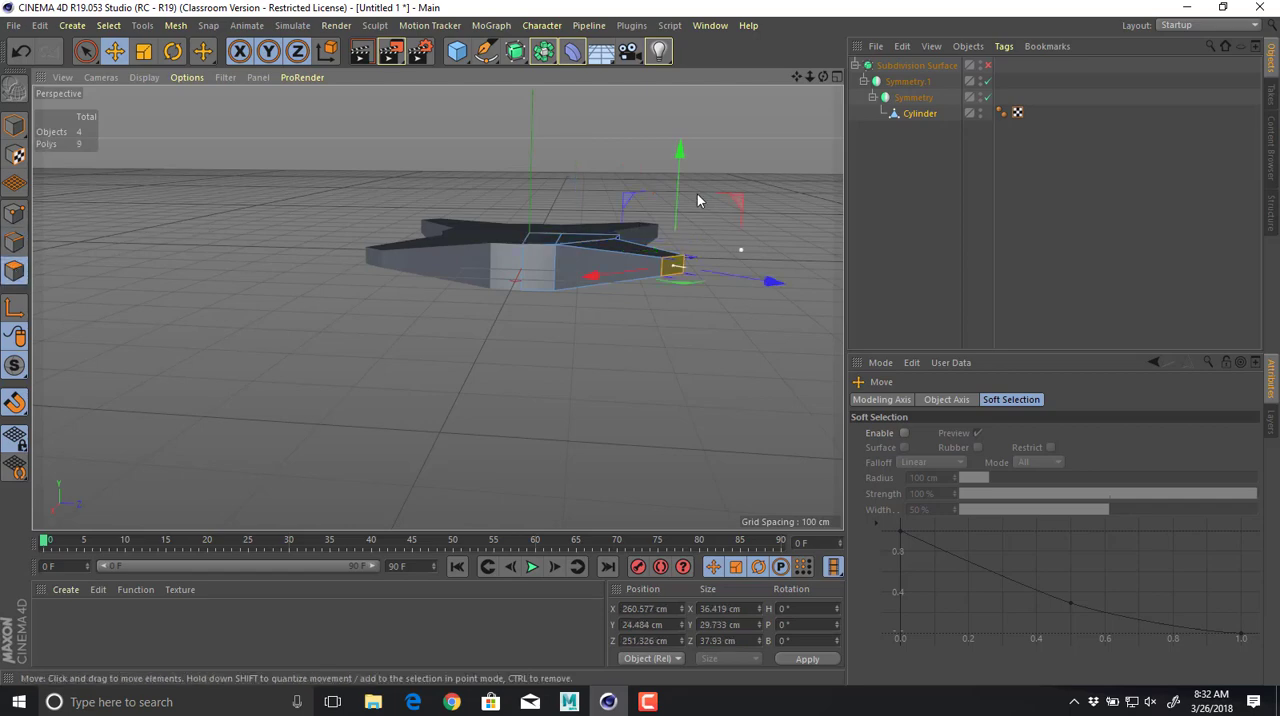
{"action": "left_click_drag", "start_coordinate": [679, 148], "coordinate": [676, 170]}
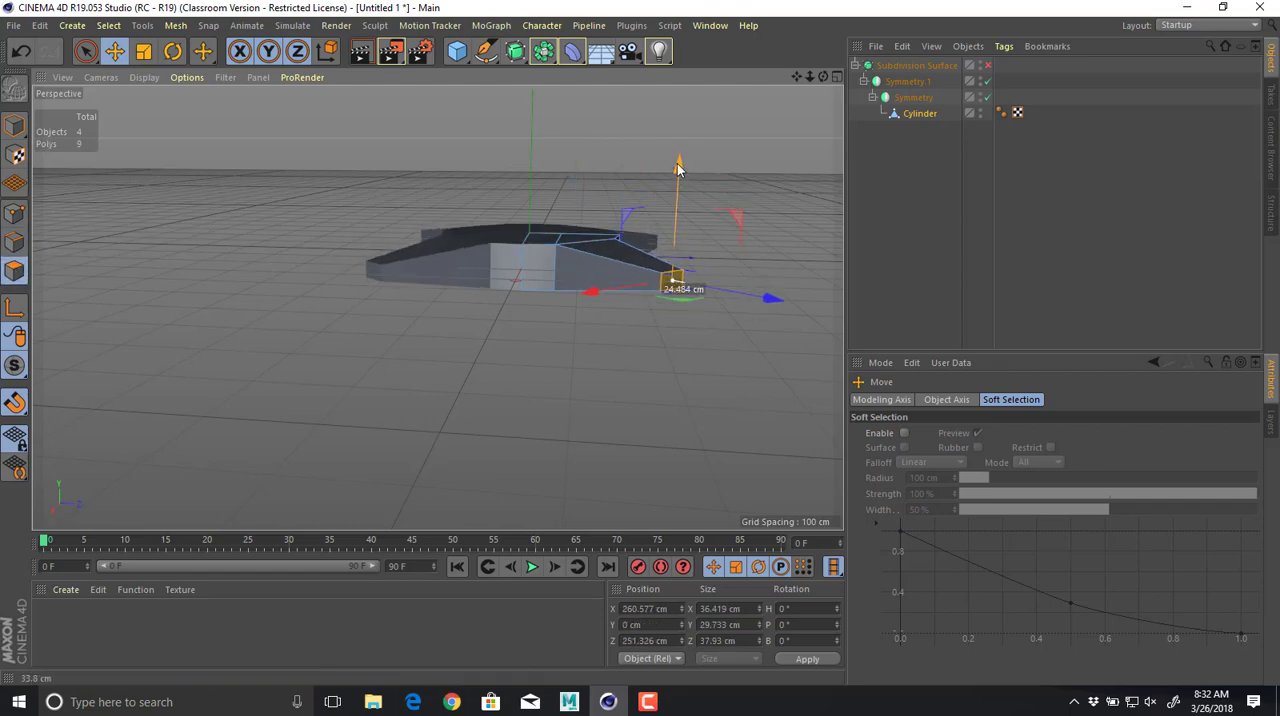
Add a horizontal loop cut around the body's side walls and arm end at a 50% offset.
{"action": "left_click_drag", "start_coordinate": [530, 226], "coordinate": [514, 343], "text": "alt"}
{"action": "right_click_drag", "start_coordinate": [514, 343], "coordinate": [437, 266], "text": "alt"}
{"action": "left_click_drag", "start_coordinate": [437, 266], "coordinate": [300, 220], "text": "alt"}
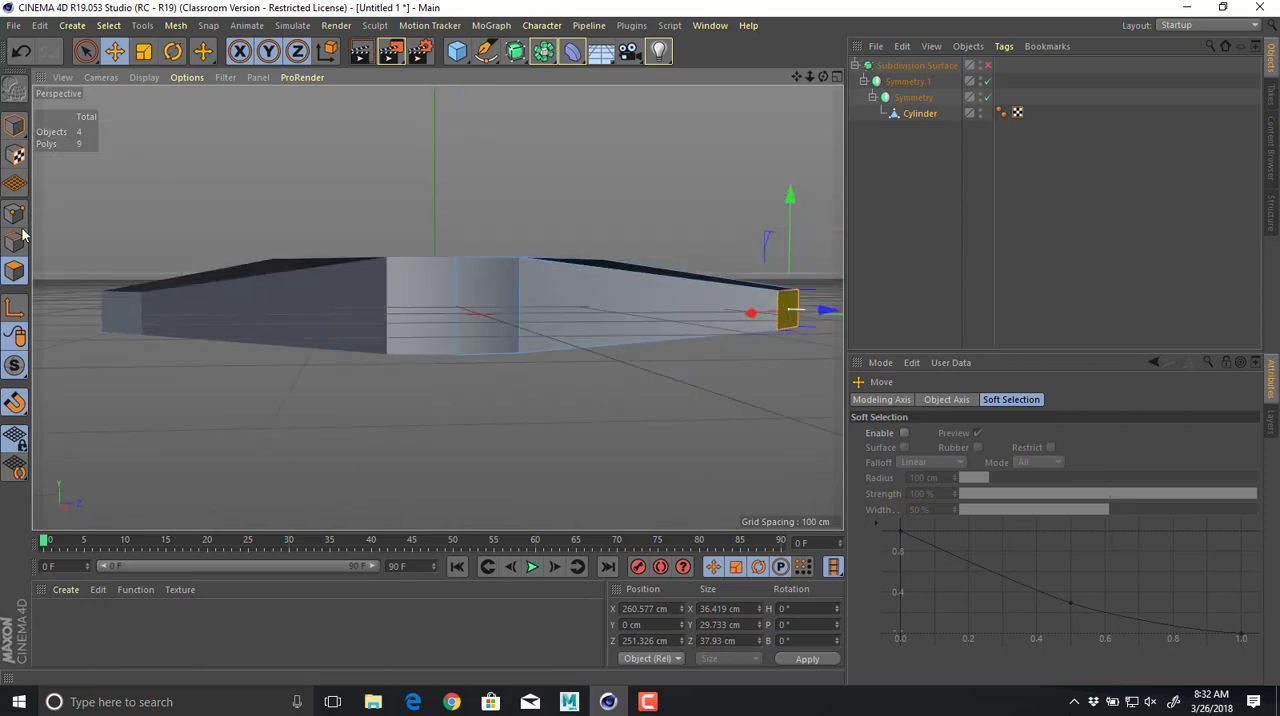
{"action": "right_click", "coordinate": [545, 315]}
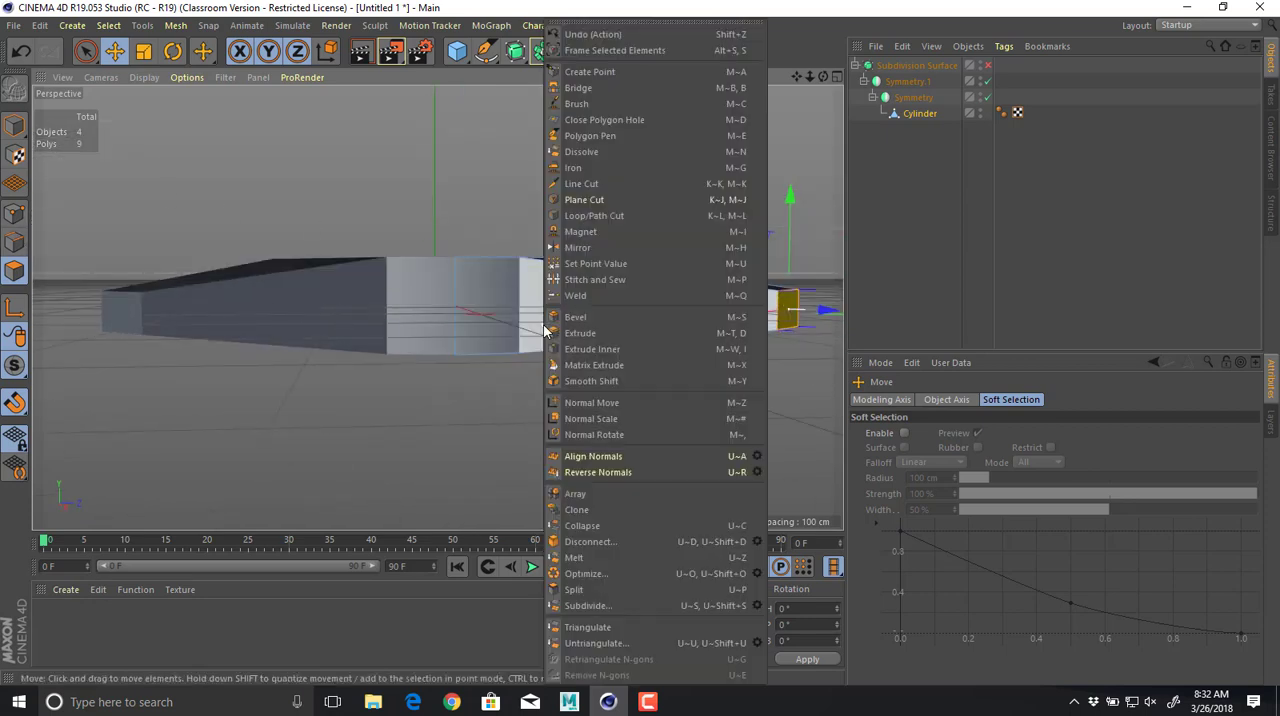
{"action": "left_click", "coordinate": [596, 216]}
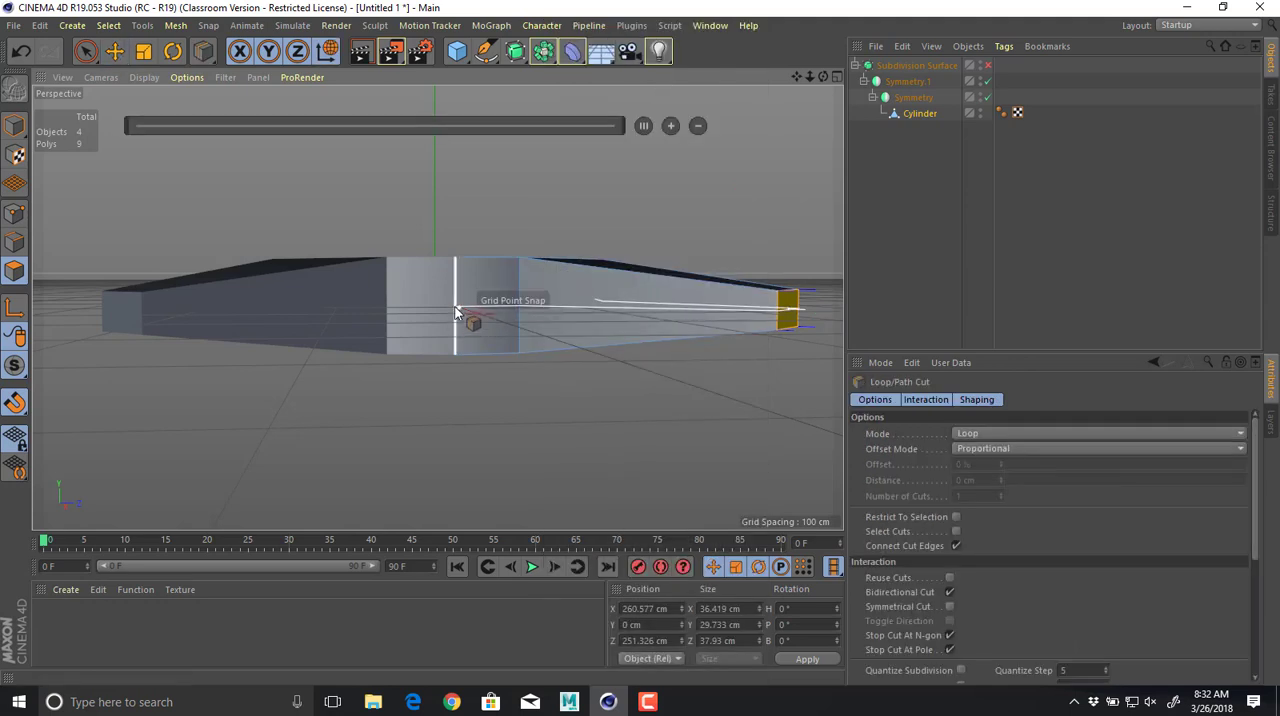
{"action": "left_click", "coordinate": [455, 312]}
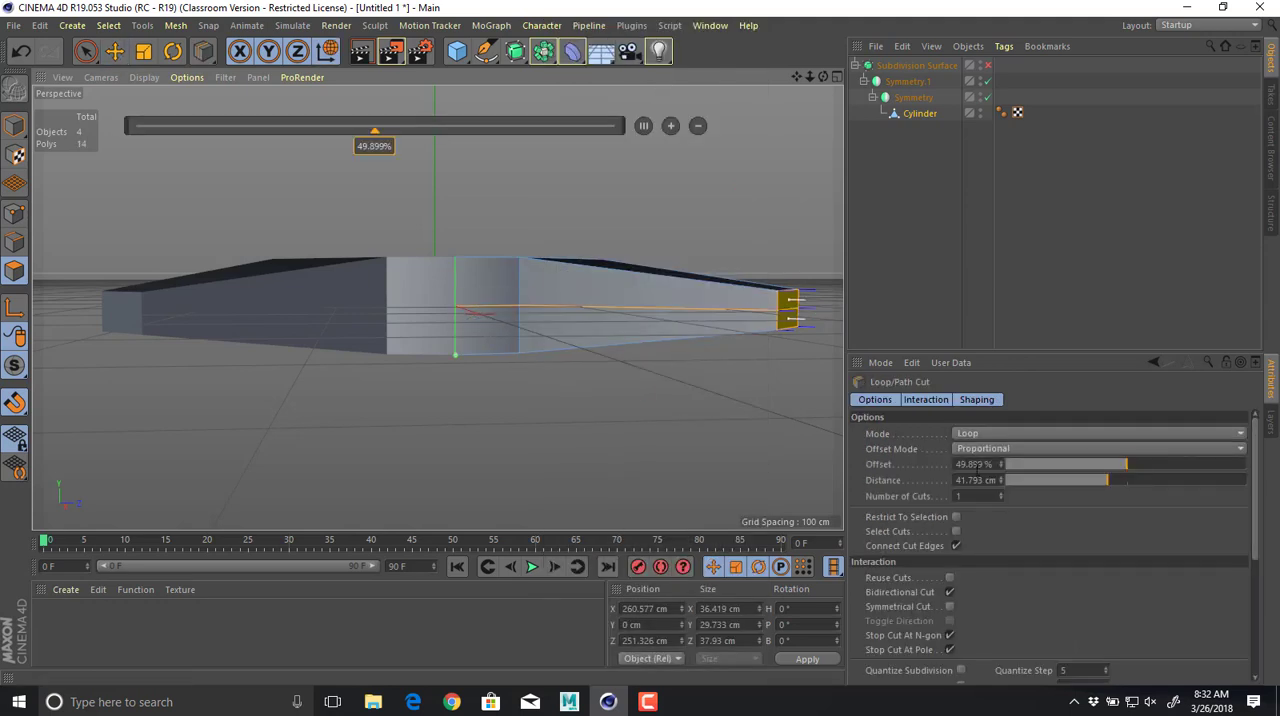
{"action": "double_click", "coordinate": [975, 464]}
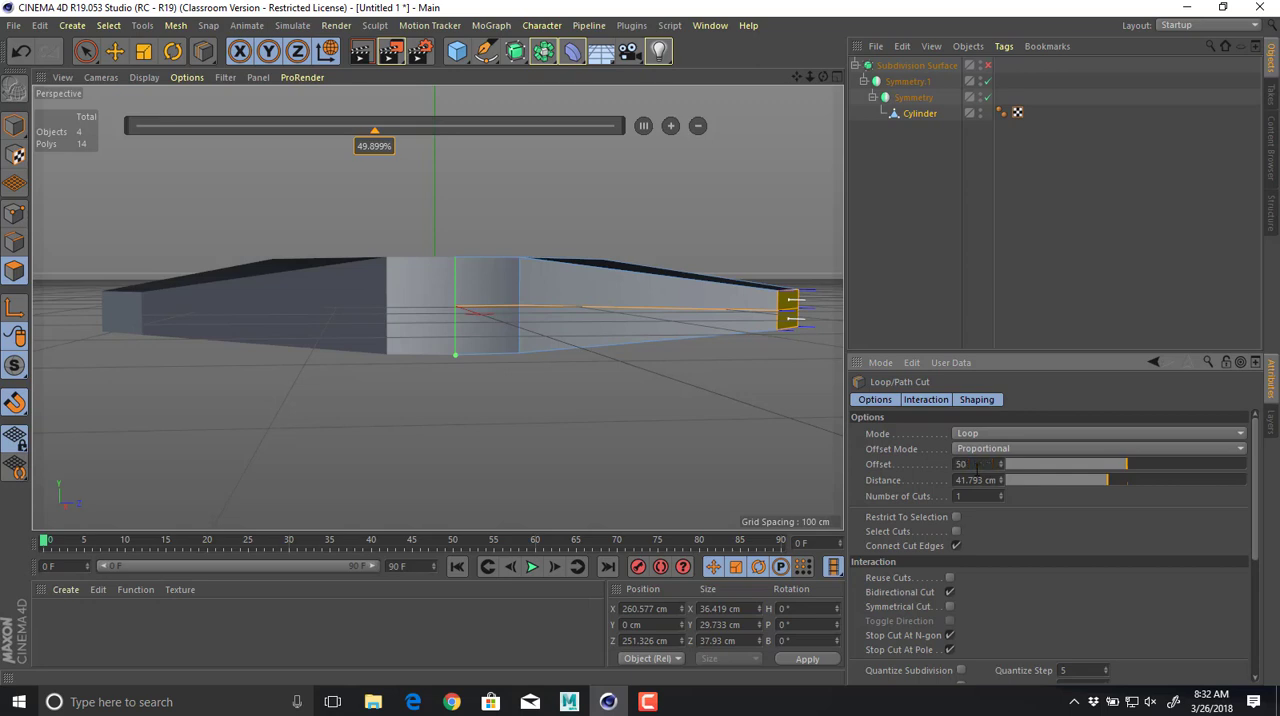
{"action": "key", "text": "e"}
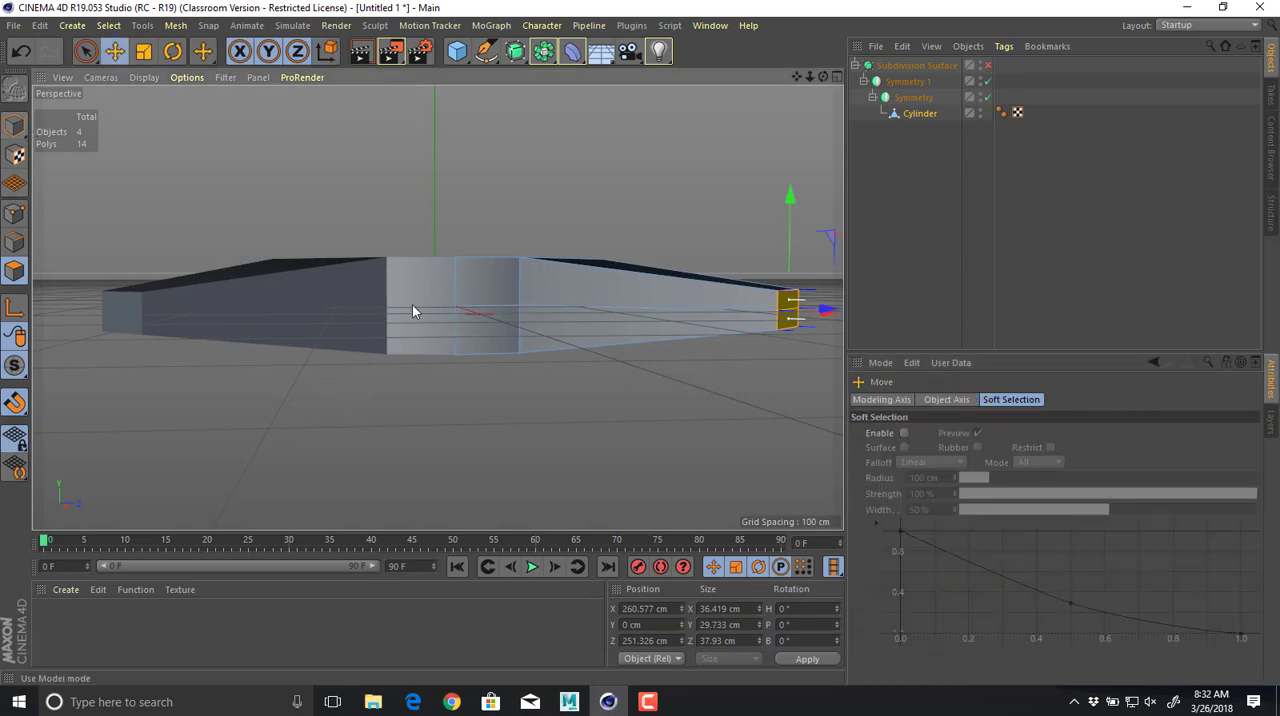
Delete the polygons below the loop cut on the sides and arm end, along with the leftover underside polygon.
{"action": "left_click", "coordinate": [484, 335]}
{"action": "left_click", "coordinate": [602, 331], "text": "shift"}
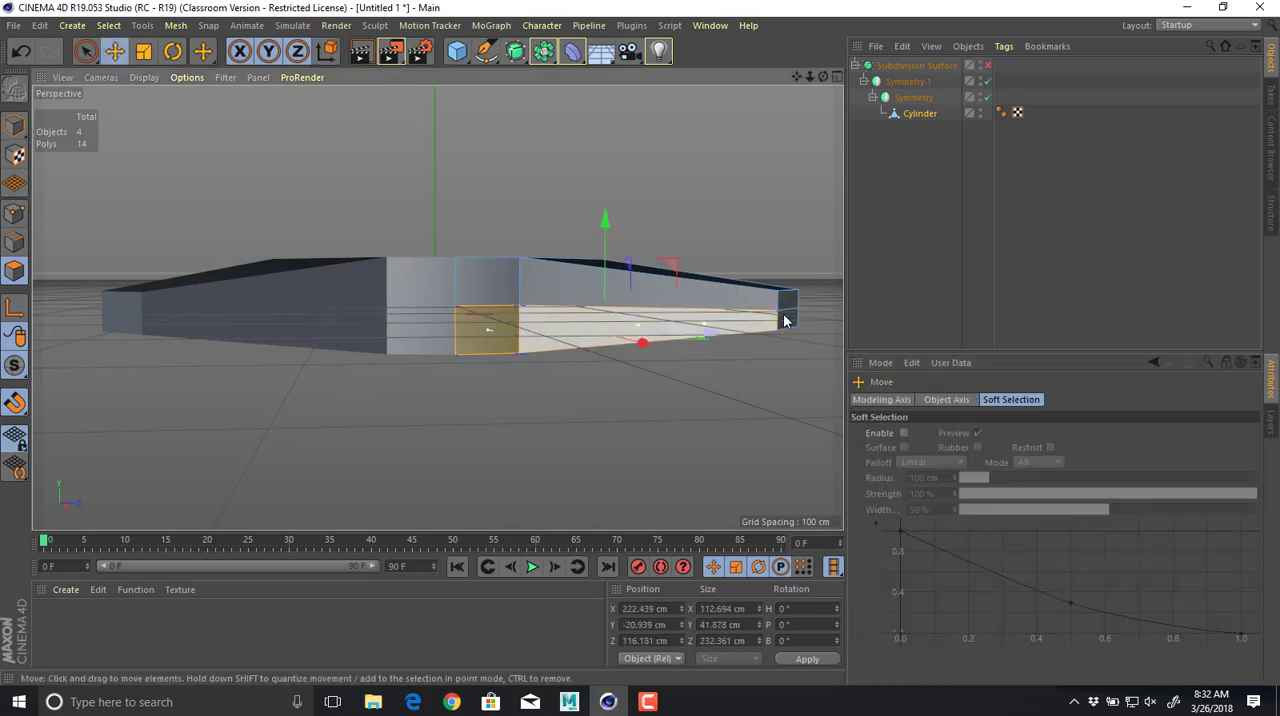
{"action": "left_click_drag", "start_coordinate": [786, 320], "coordinate": [613, 349], "text": "alt"}
{"action": "left_click", "coordinate": [756, 347], "text": "shift"}
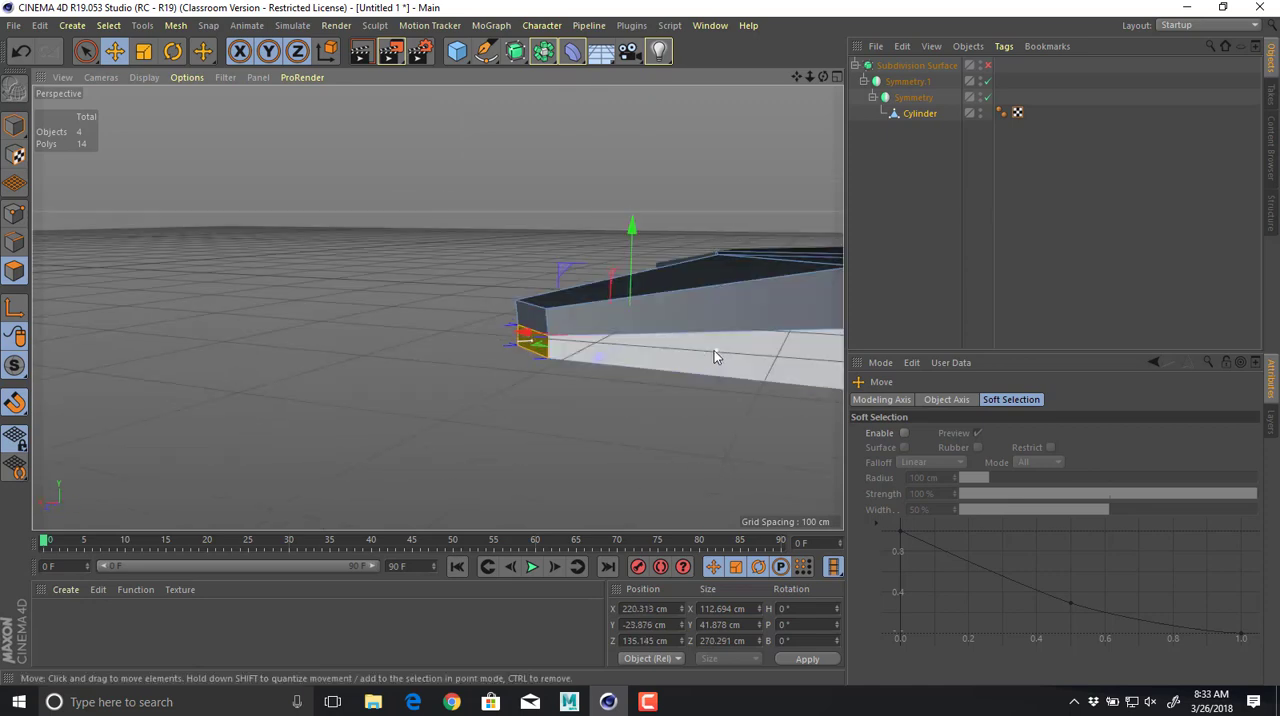
{"action": "left_click", "coordinate": [711, 351], "text": "shift"}
{"action": "left_click_drag", "start_coordinate": [718, 357], "coordinate": [443, 371], "text": "alt"}
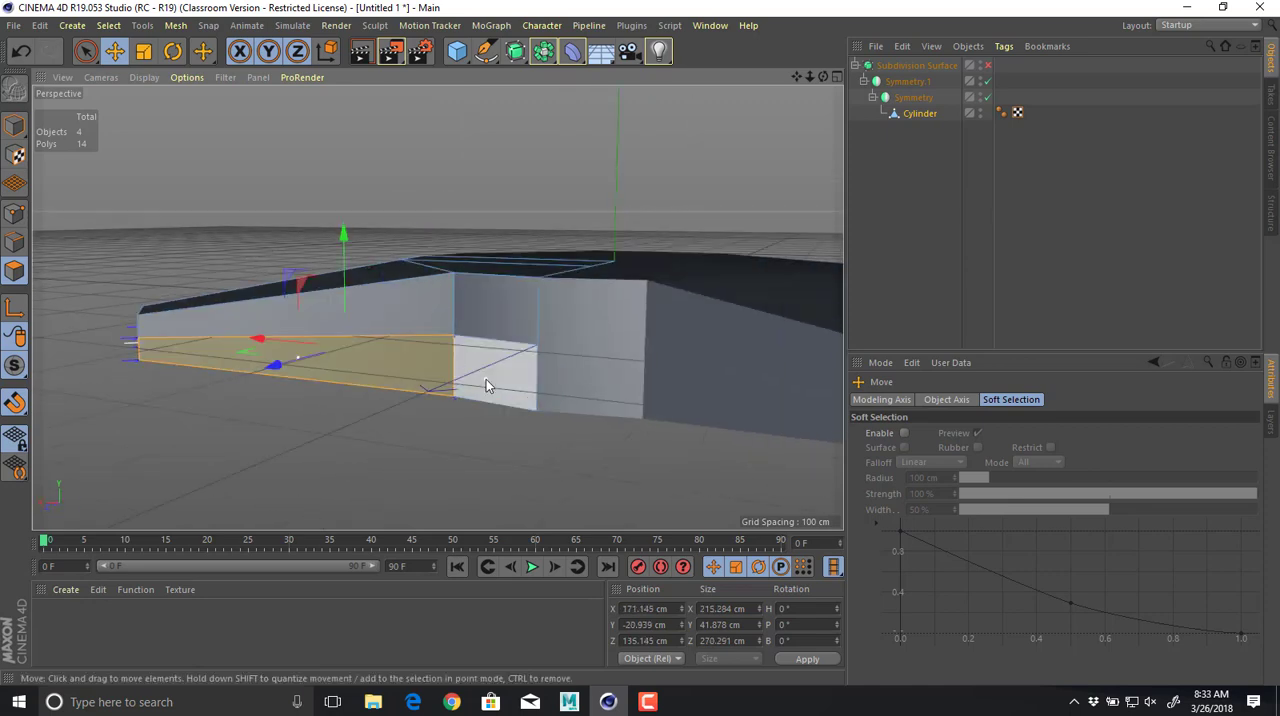
{"action": "key", "text": "Delete"}
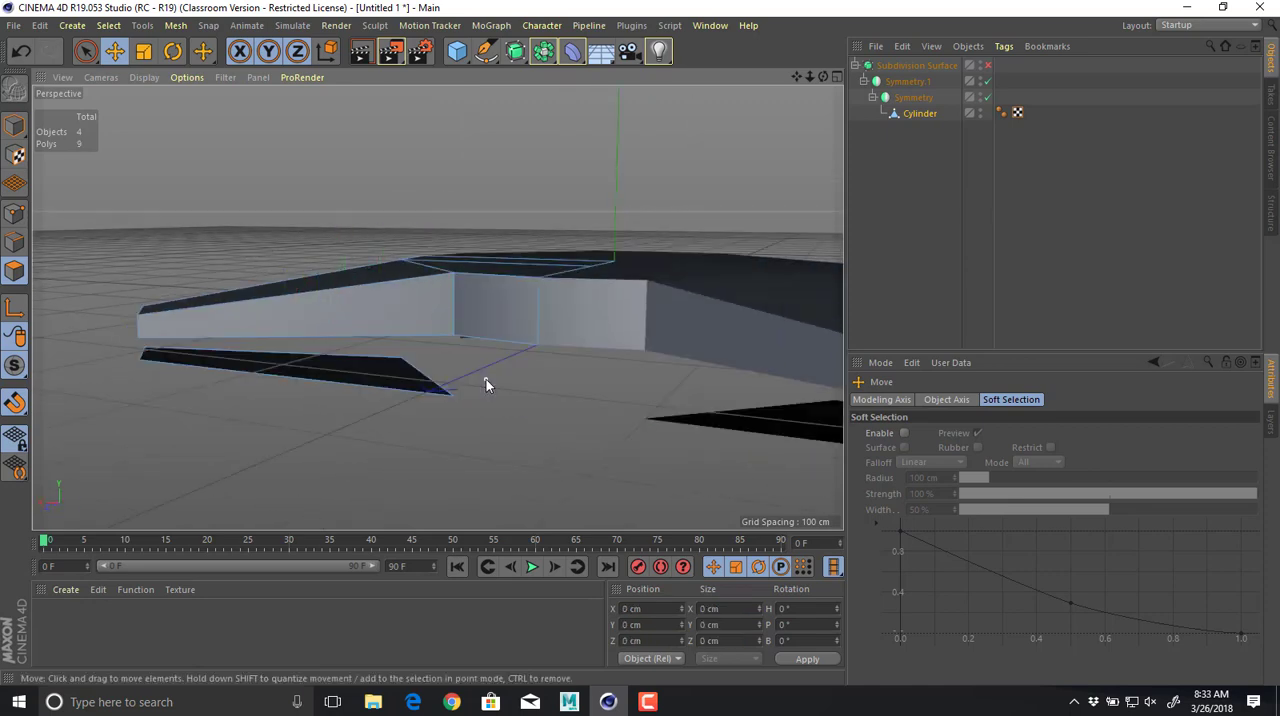
{"action": "left_click", "coordinate": [390, 386]}
{"action": "key", "text": "Delete"}
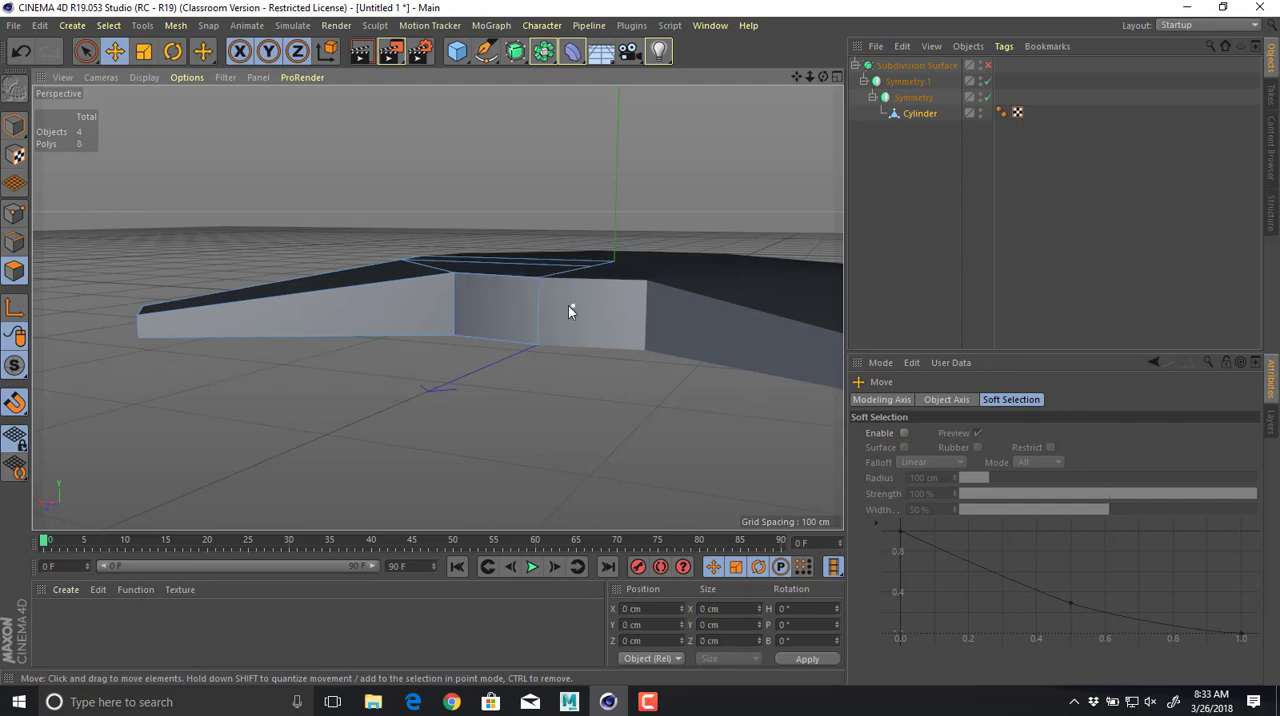
{"action": "left_click_drag", "start_coordinate": [390, 327], "coordinate": [291, 257], "text": "alt"}
{"action": "left_click", "coordinate": [14, 242]}
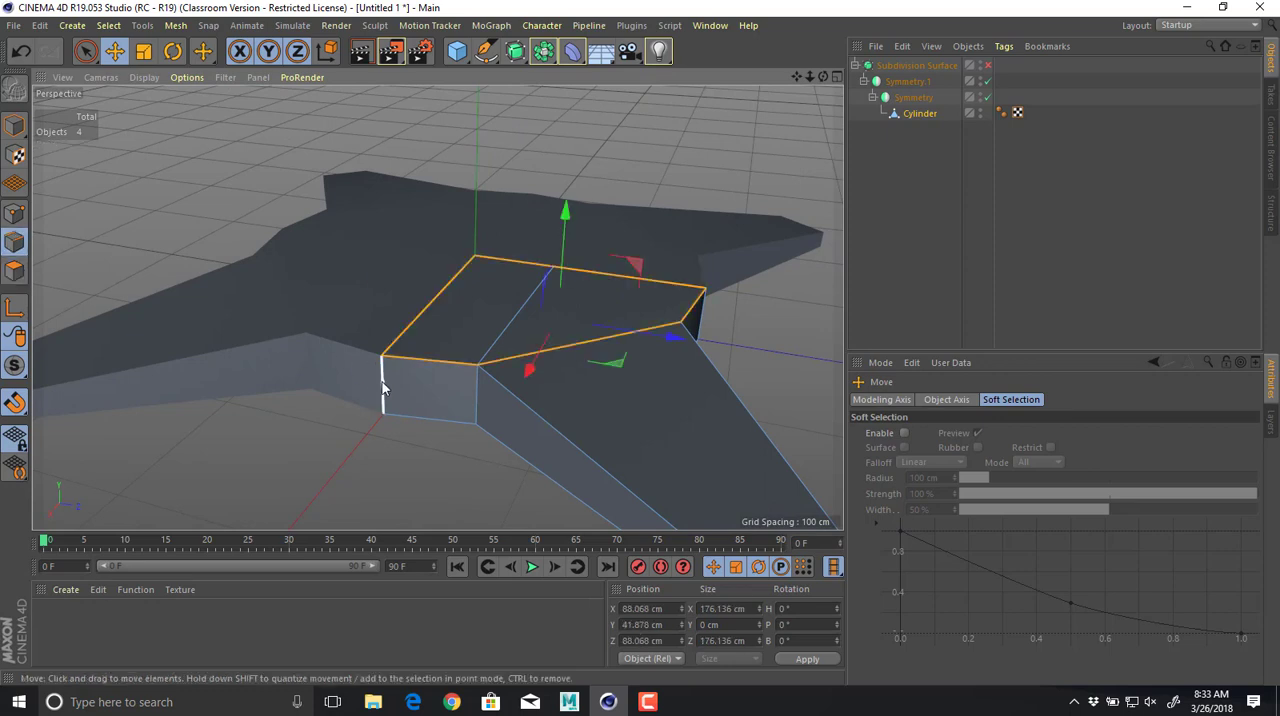
{"action": "left_click", "coordinate": [382, 382]}
{"action": "left_click_drag", "start_coordinate": [454, 399], "coordinate": [493, 414]}
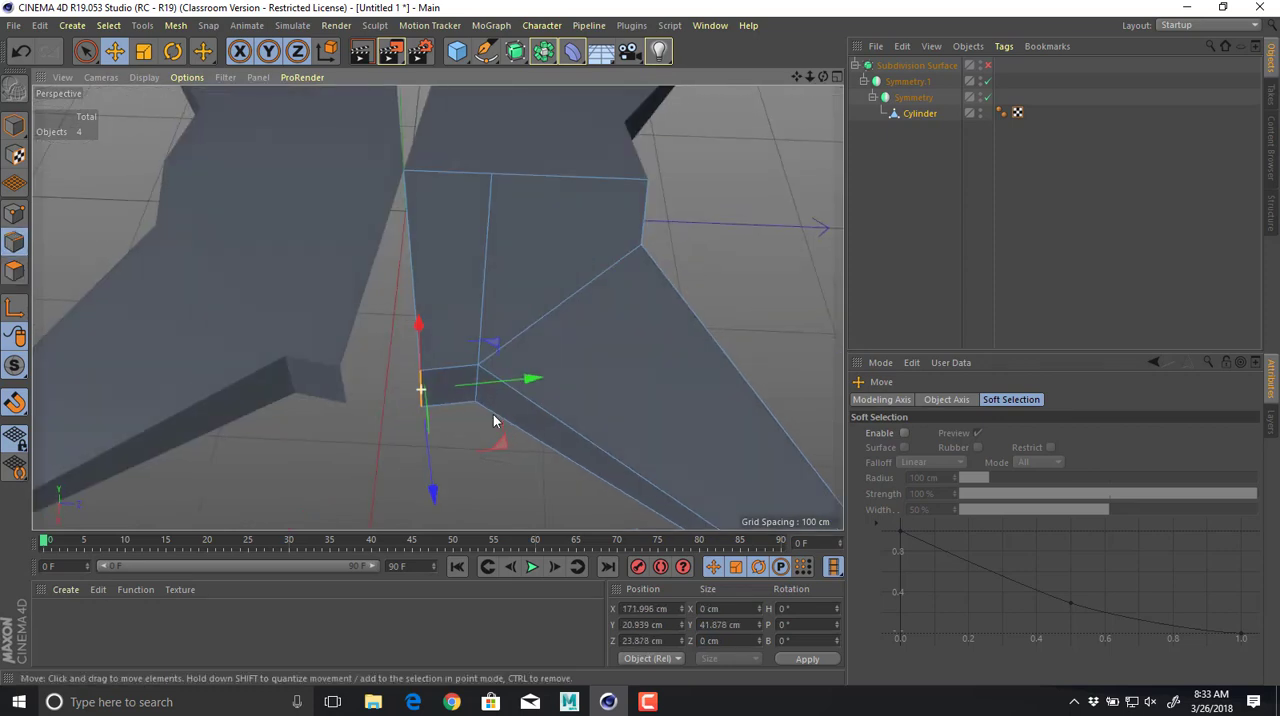
{"action": "key", "text": "ctrl+z"}
{"action": "left_click_drag", "start_coordinate": [626, 326], "coordinate": [536, 212], "text": "alt"}
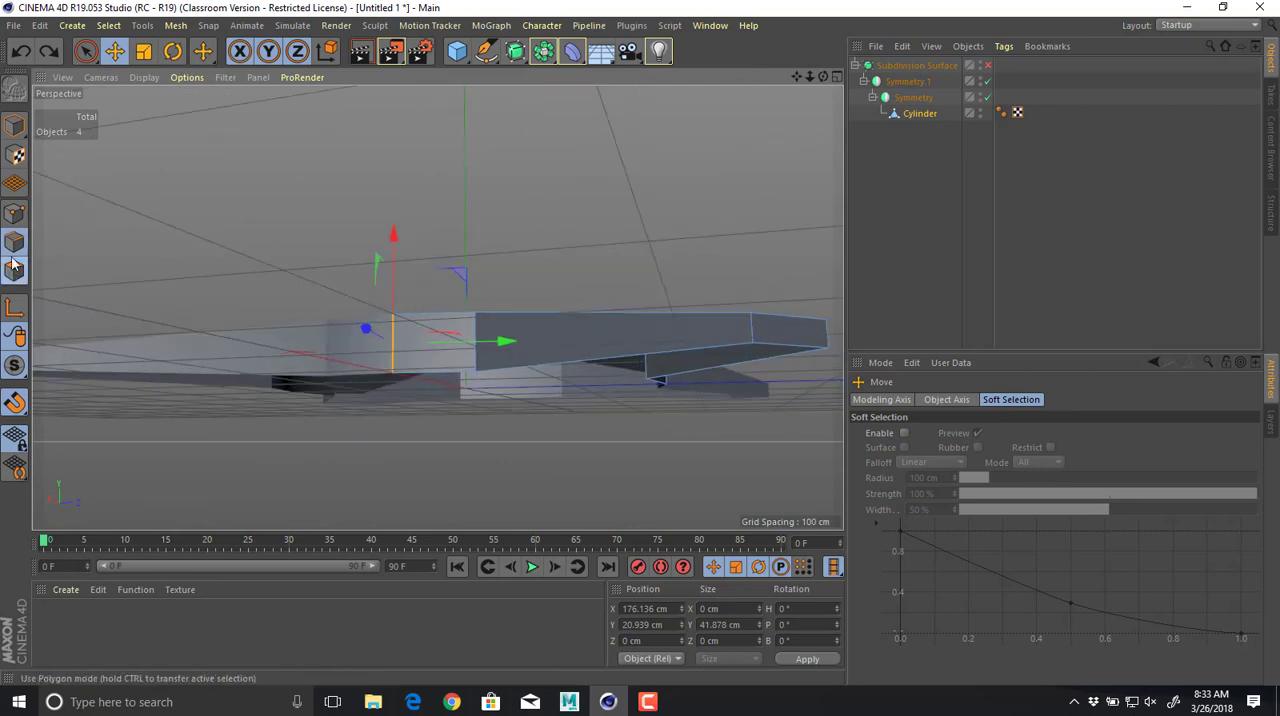
In model mode, inspect the halved body and how each of the two existing Symmetry objects mirrors it.
{"action": "left_click", "coordinate": [14, 125]}
{"action": "scroll", "coordinate": [475, 295], "scroll_direction": "up", "scroll_amount": 3}
{"action": "scroll", "coordinate": [475, 291], "scroll_direction": "down", "scroll_amount": 3}
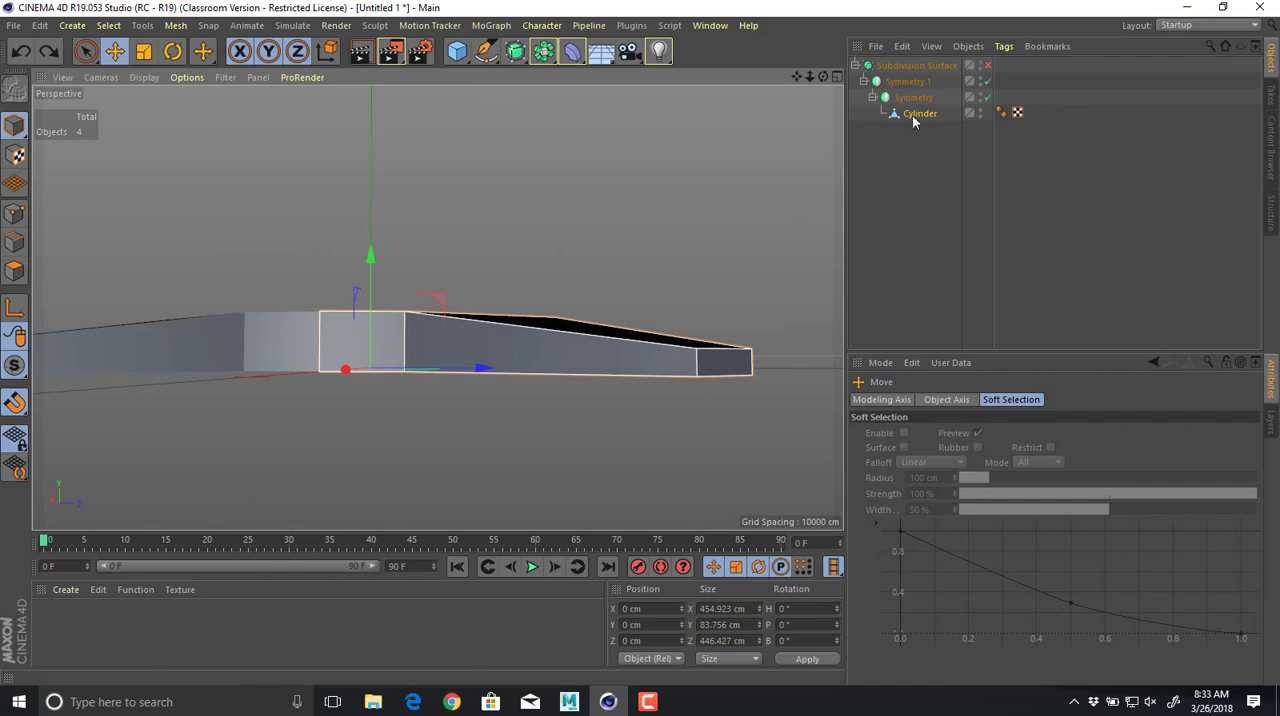
{"action": "left_click_drag", "start_coordinate": [574, 256], "coordinate": [645, 302], "text": "alt"}
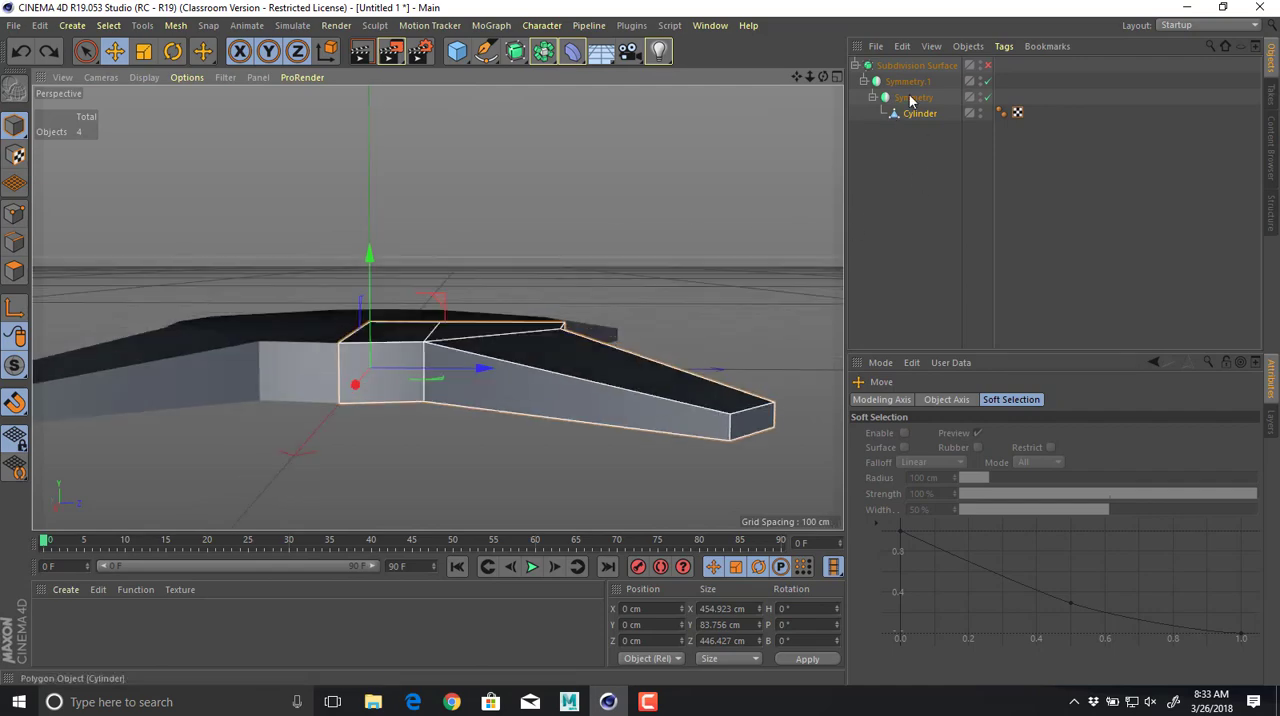
{"action": "left_click", "coordinate": [912, 97]}
{"action": "left_click", "coordinate": [912, 85]}
{"action": "mouse_move", "coordinate": [638, 208]}
{"action": "left_mouse_down", "text": "alt"}
{"action": "mouse_move", "coordinate": [648, 222]}
{"action": "mouse_move", "coordinate": [657, 180]}
{"action": "mouse_move", "coordinate": [660, 195]}
{"action": "left_mouse_up", "text": "alt"}
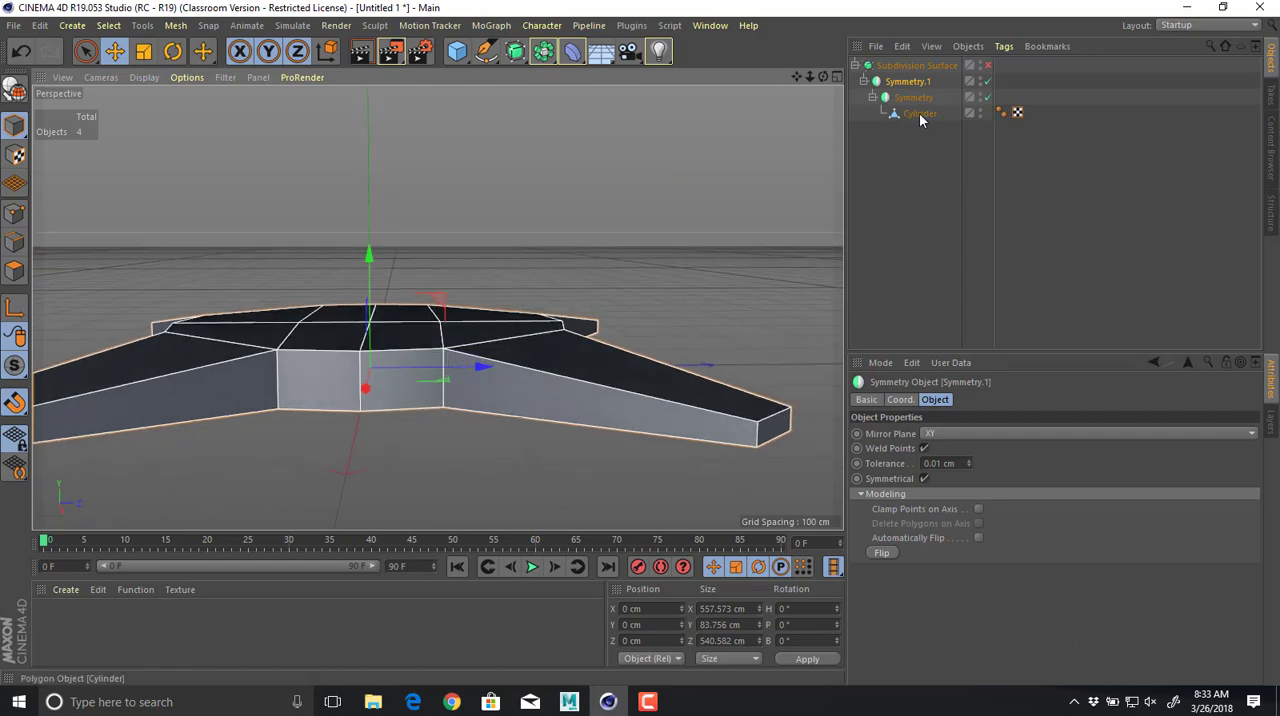
Place the Cylinder under a new Symmetry object with its mirror plane set to XZ.
{"action": "left_click", "coordinate": [918, 113]}
{"action": "left_click", "coordinate": [543, 51]}
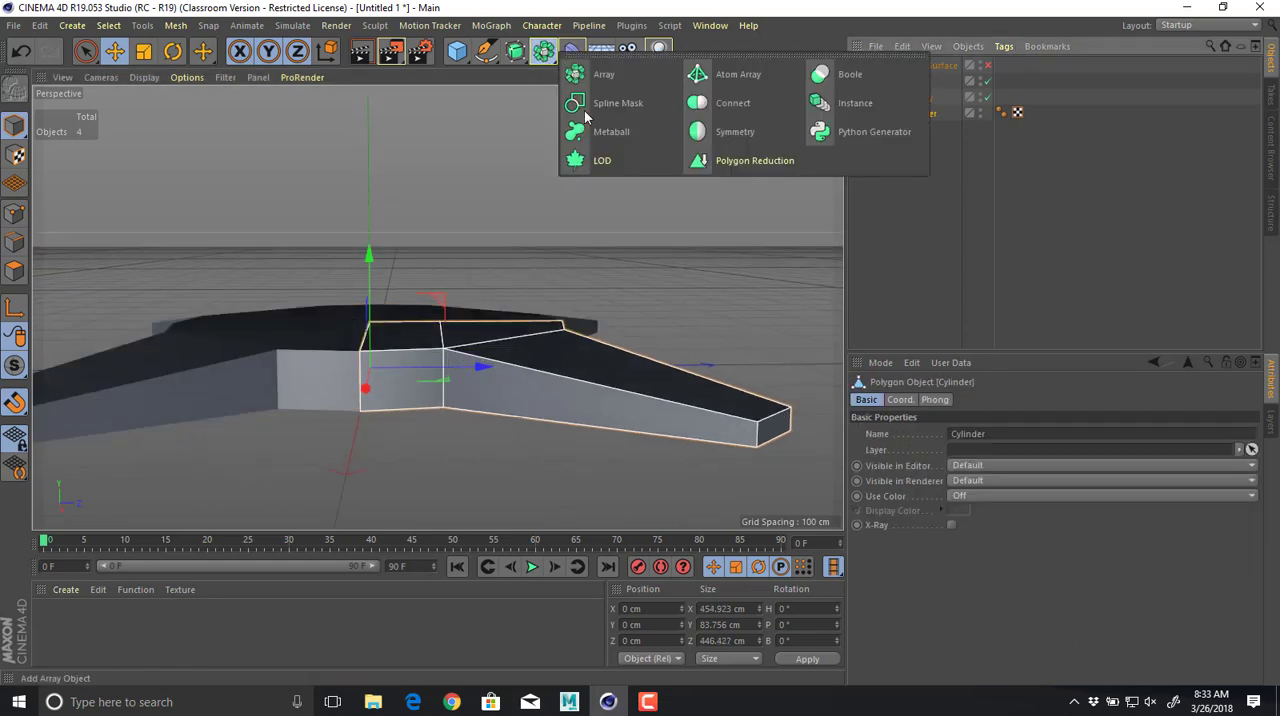
{"action": "left_click", "coordinate": [701, 134]}
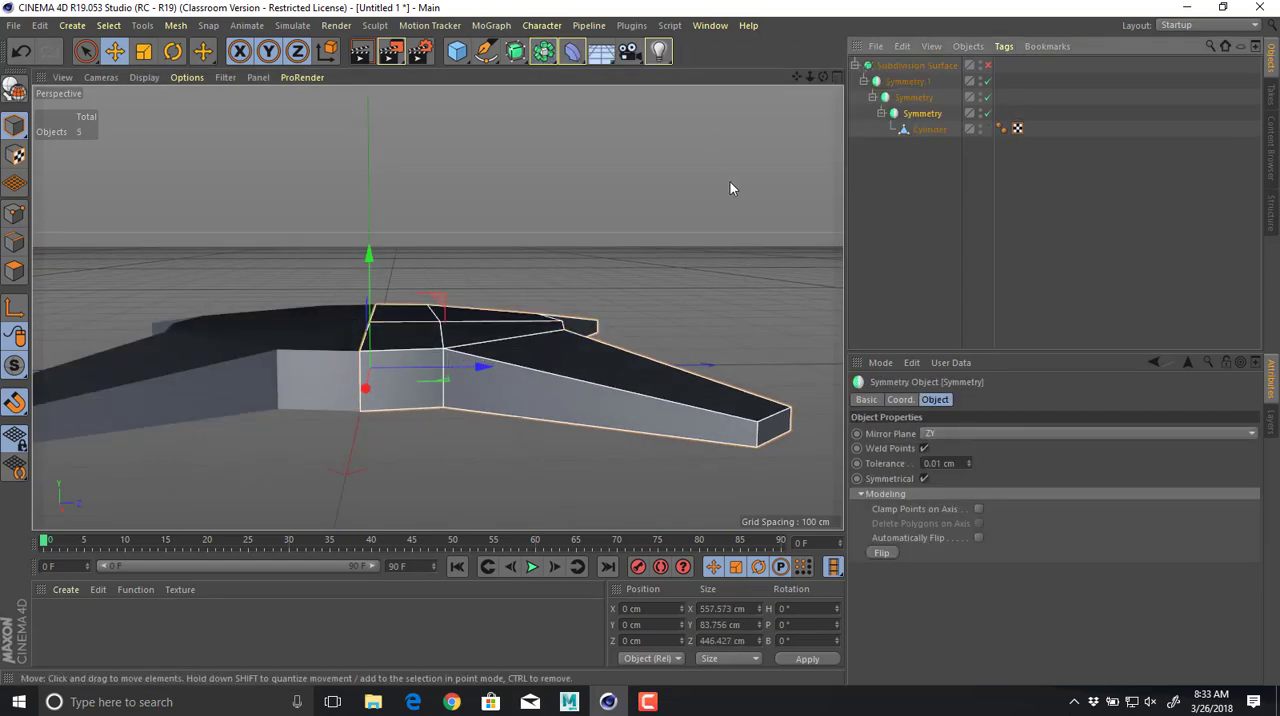
{"action": "left_click", "coordinate": [969, 433]}
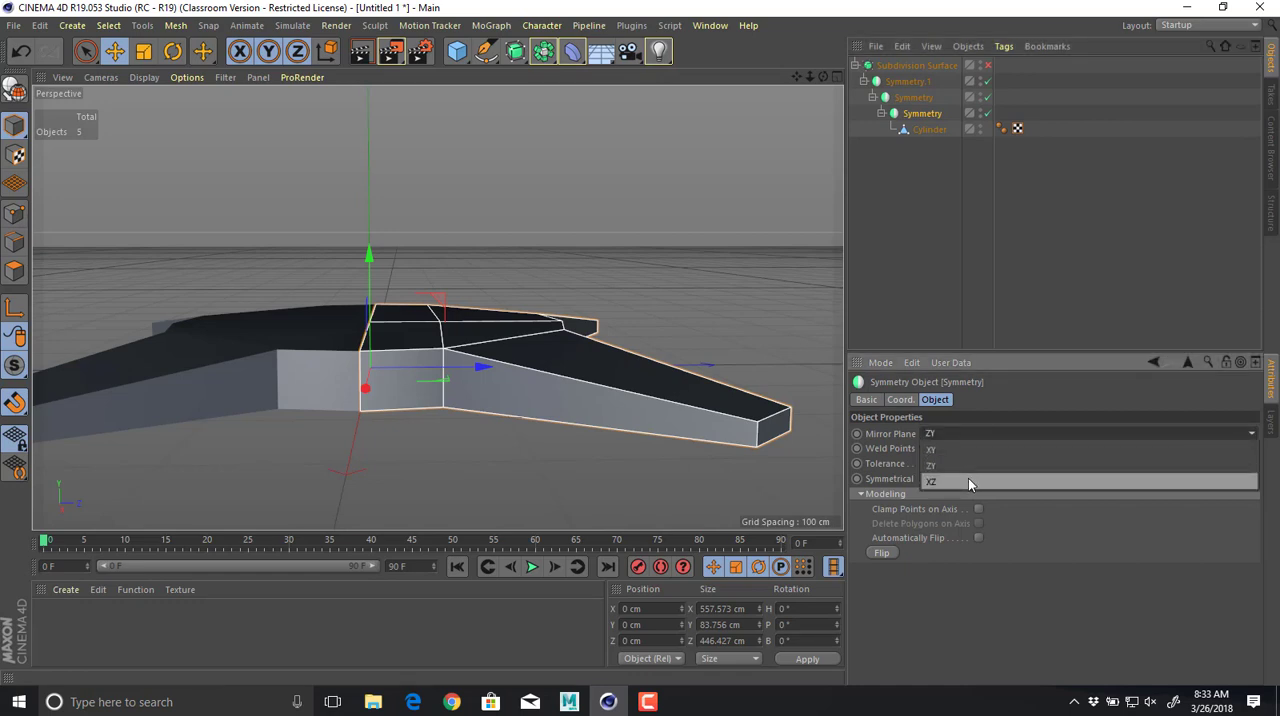
{"action": "left_click", "coordinate": [968, 481]}
Deselect the objects and enable the Subdivision Surface to review the smoothed, fully mirrored body.
{"action": "left_click_drag", "start_coordinate": [749, 309], "coordinate": [652, 284], "text": "alt"}
{"action": "left_click", "coordinate": [904, 190]}
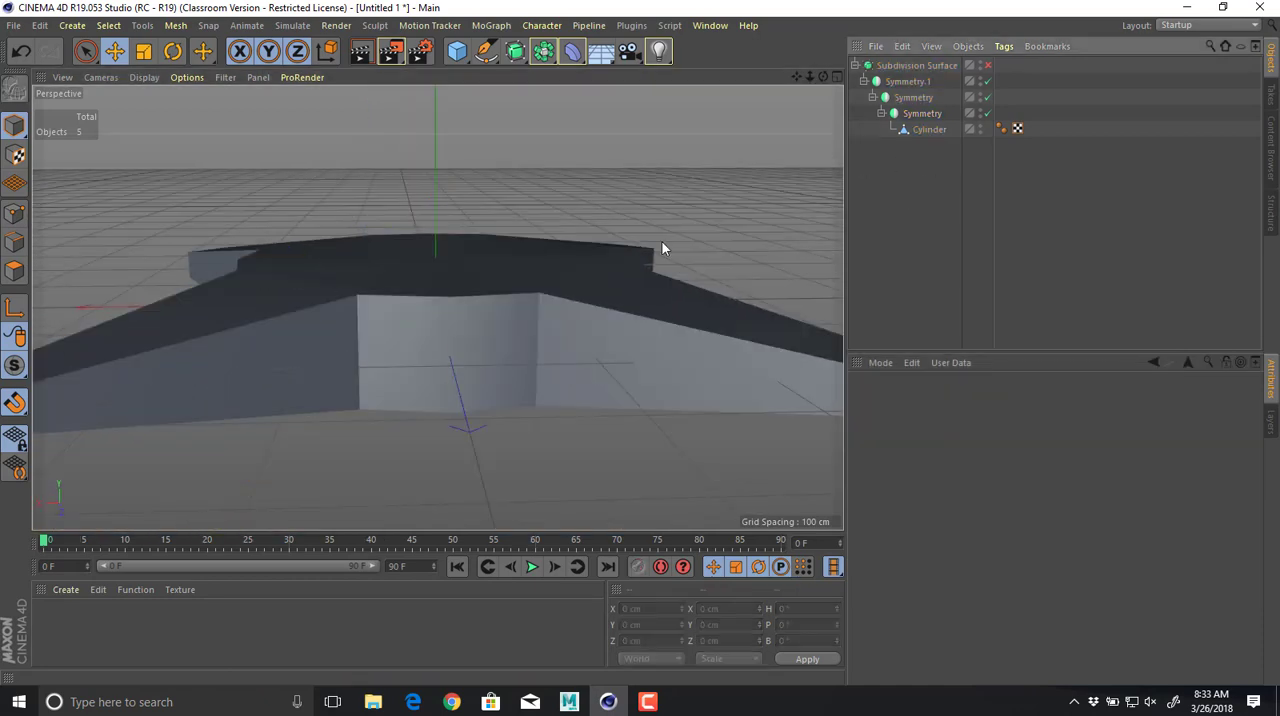
{"action": "left_click_drag", "start_coordinate": [648, 199], "coordinate": [770, 262], "text": "alt"}
{"action": "left_click", "coordinate": [988, 66]}
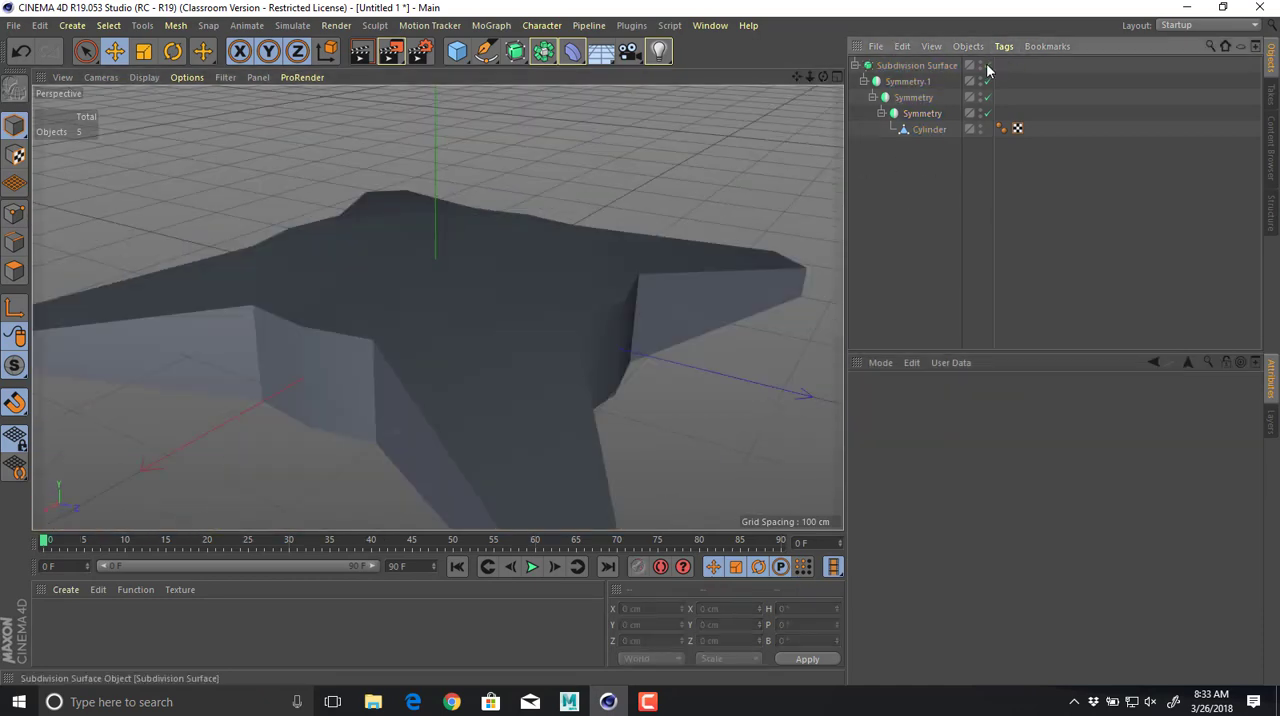
{"action": "left_click_drag", "start_coordinate": [711, 234], "coordinate": [836, 138], "text": "alt"}
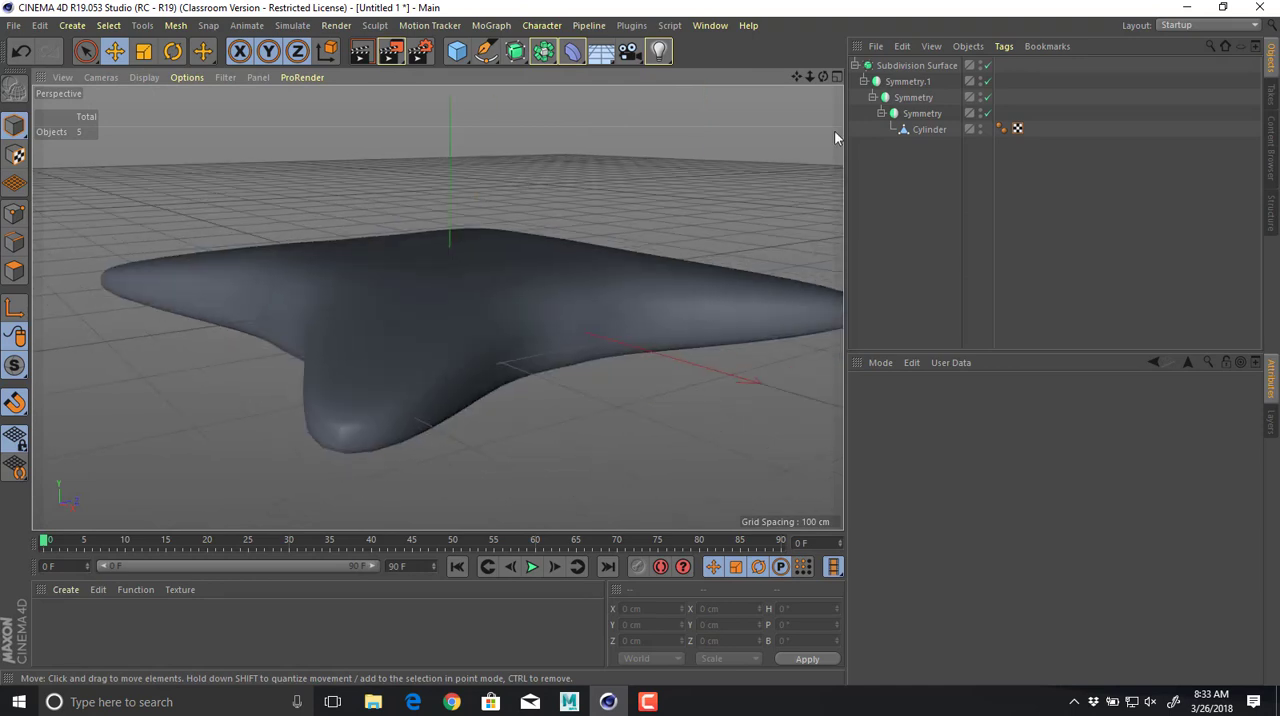
In point mode, try moving the Cylinder's middle seam point between the arms along Z, off the mirror plane.
{"action": "left_click", "coordinate": [932, 131]}
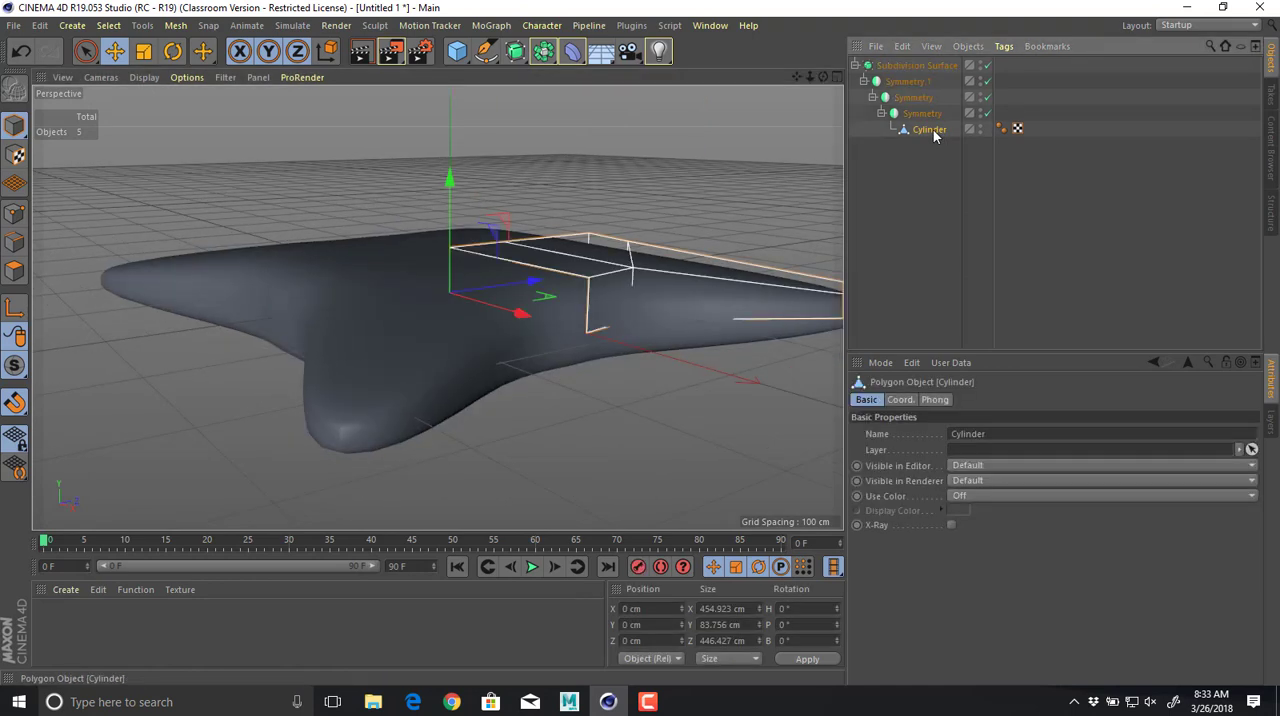
{"action": "left_click", "coordinate": [20, 215]}
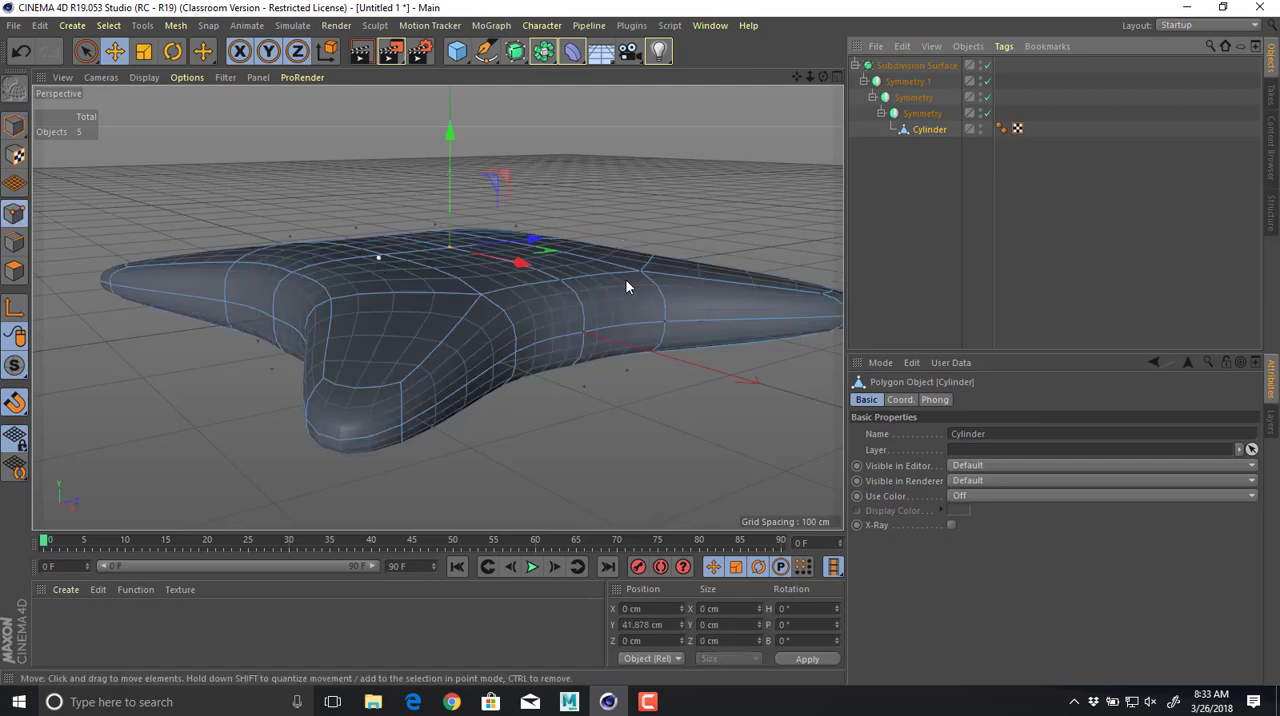
{"action": "left_click", "coordinate": [584, 333]}
{"action": "left_click_drag", "start_coordinate": [659, 323], "coordinate": [671, 322]}
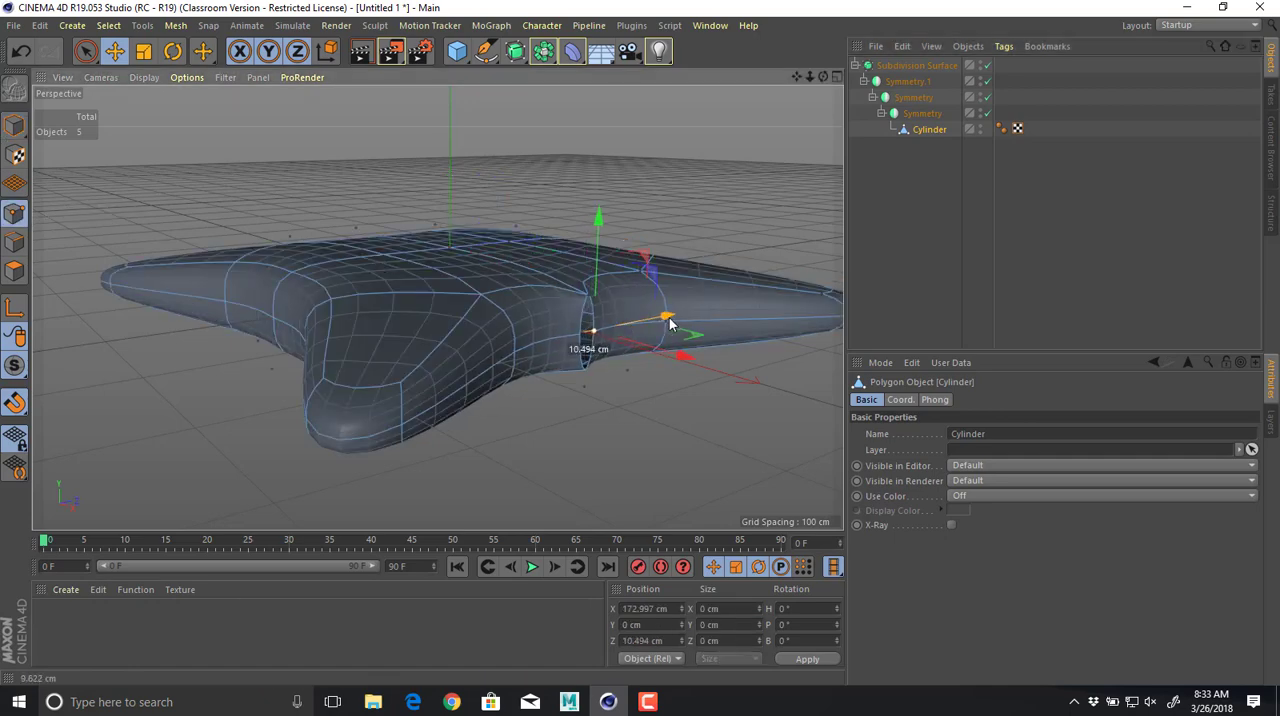
{"action": "left_click_drag", "start_coordinate": [611, 389], "coordinate": [581, 351], "text": "alt"}
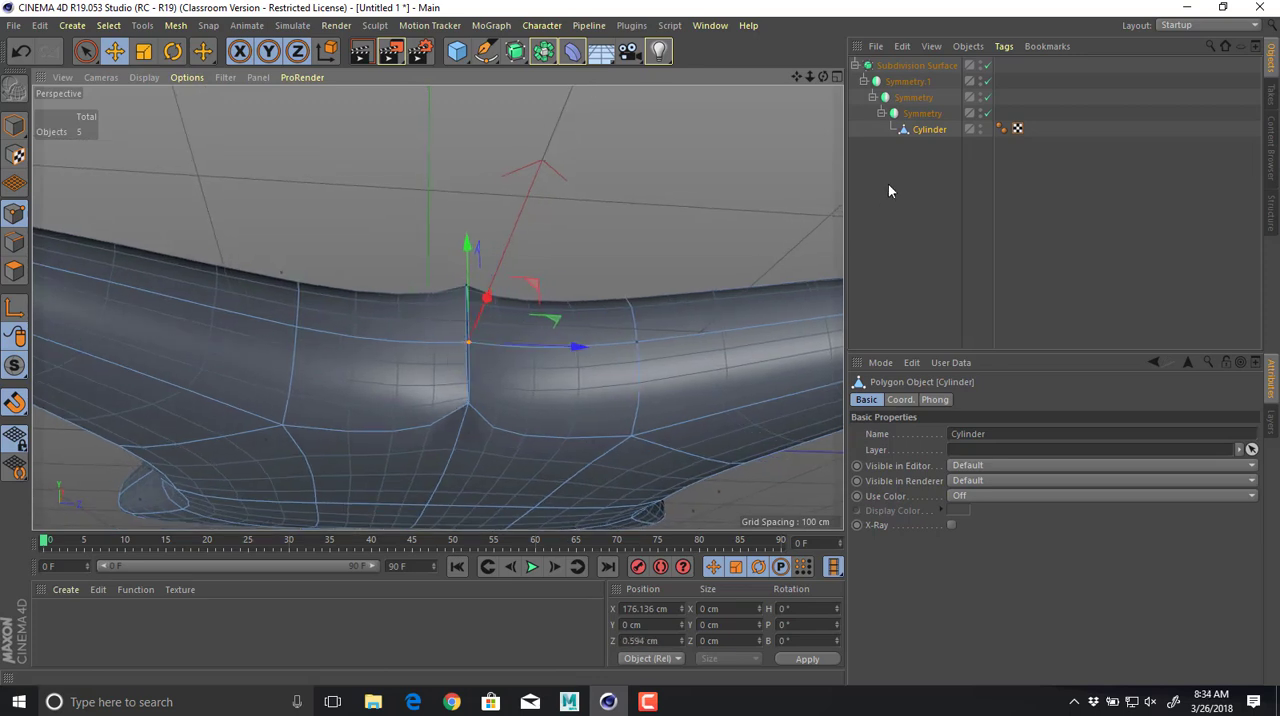
Turn off the Subdivision Surface and, in the top view, snap the seam point back to Z 0 cm.
{"action": "left_click", "coordinate": [988, 66]}
{"action": "left_click_drag", "start_coordinate": [642, 208], "coordinate": [628, 338], "text": "alt"}
{"action": "middle_click", "coordinate": [534, 445]}
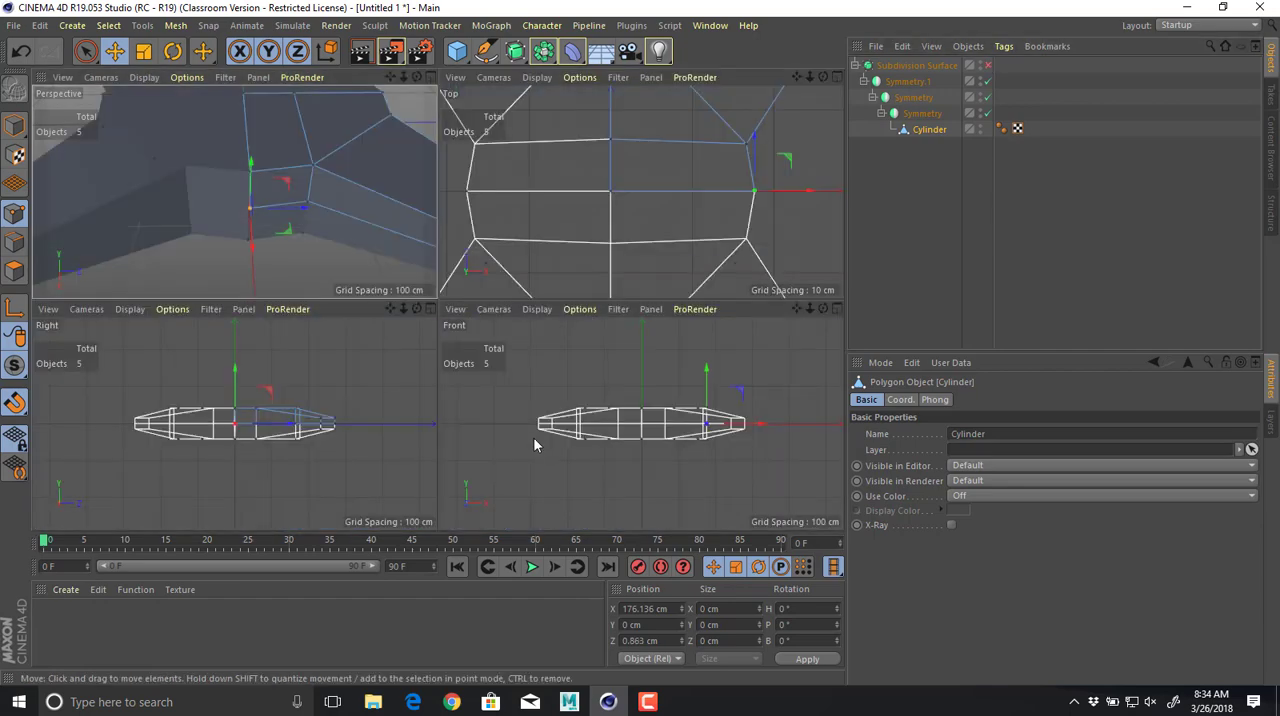
{"action": "middle_click", "coordinate": [612, 224]}
{"action": "left_click_drag", "start_coordinate": [672, 213], "coordinate": [626, 240]}
{"action": "middle_click", "coordinate": [552, 272]}
{"action": "middle_click", "coordinate": [428, 281]}
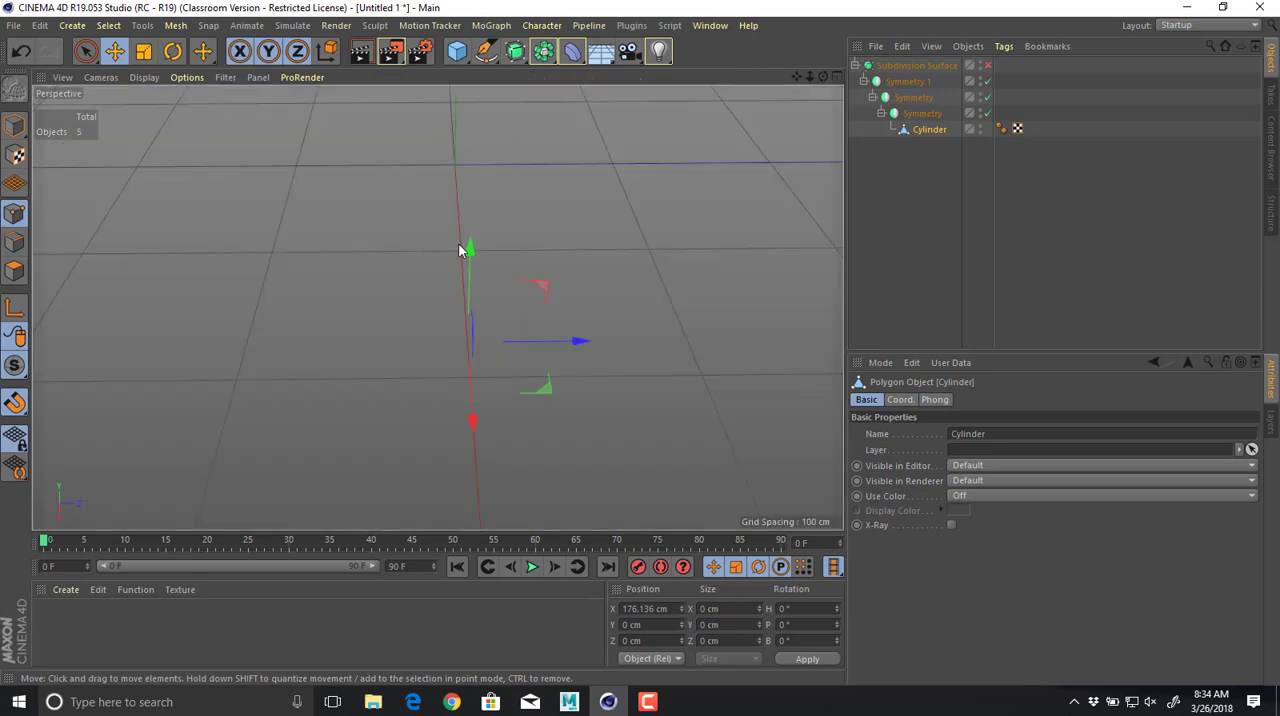
Re-enable the Subdivision Surface, return the Cylinder to model mode and examine the smoothed arm against its cage.
{"action": "left_click", "coordinate": [986, 66]}
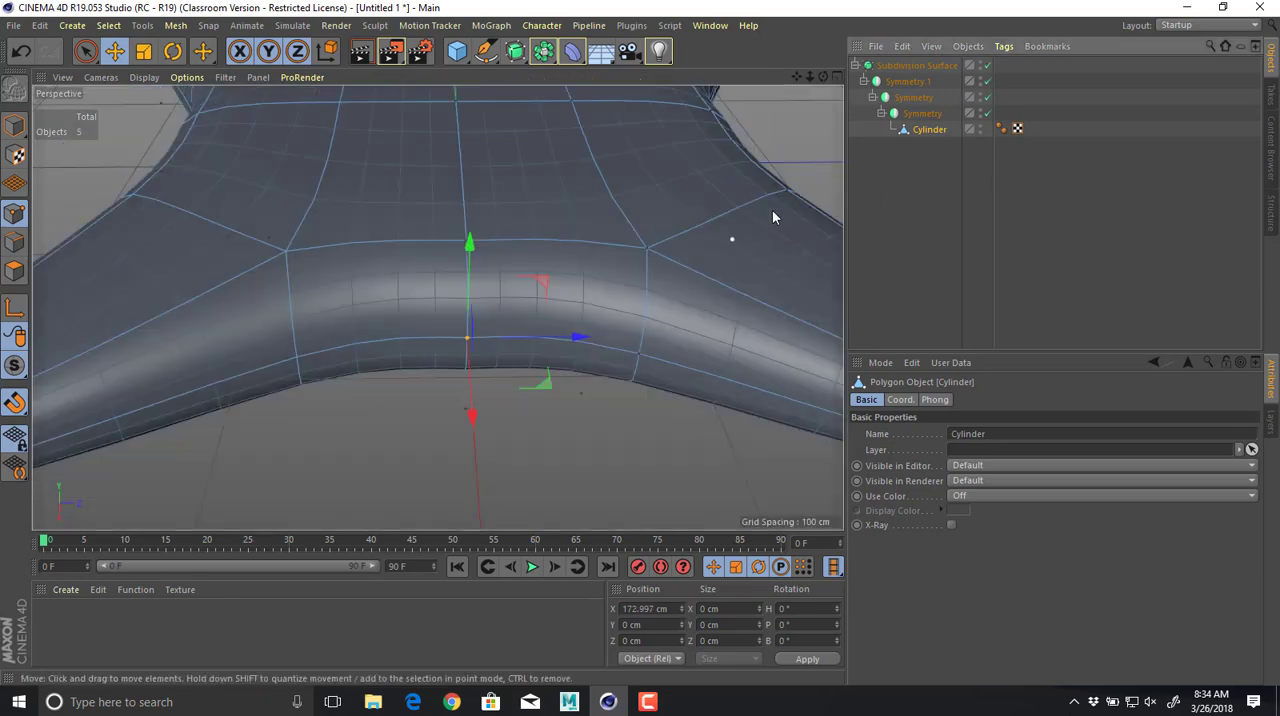
{"action": "left_click_drag", "start_coordinate": [771, 214], "coordinate": [717, 231], "text": "alt"}
{"action": "scroll", "coordinate": [567, 270], "scroll_direction": "down", "scroll_amount": 5}
{"action": "left_click_drag", "start_coordinate": [567, 271], "coordinate": [645, 335], "text": "alt"}
{"action": "left_click", "coordinate": [944, 131]}
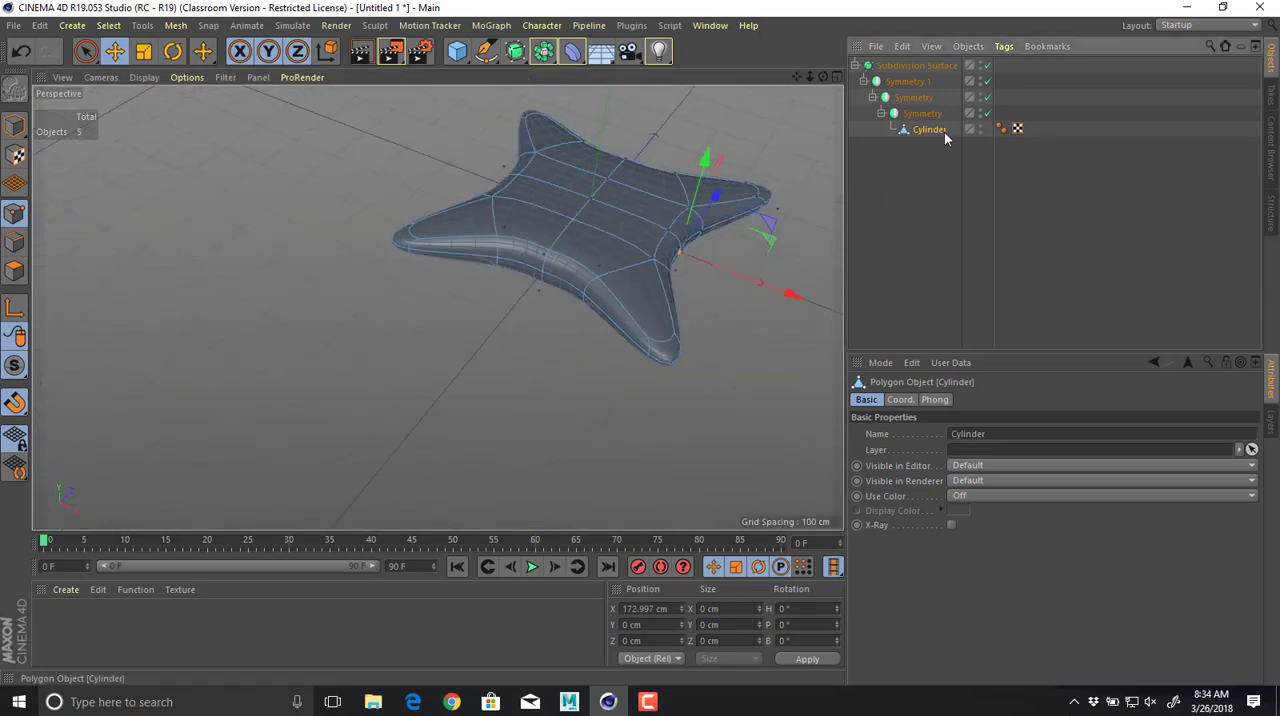
{"action": "left_click", "coordinate": [16, 123]}
{"action": "left_click_drag", "start_coordinate": [208, 267], "coordinate": [281, 178], "text": "alt"}
{"action": "scroll", "coordinate": [503, 234], "scroll_direction": "up", "scroll_amount": 5}
{"action": "left_click_drag", "start_coordinate": [503, 241], "coordinate": [576, 304], "text": "alt"}
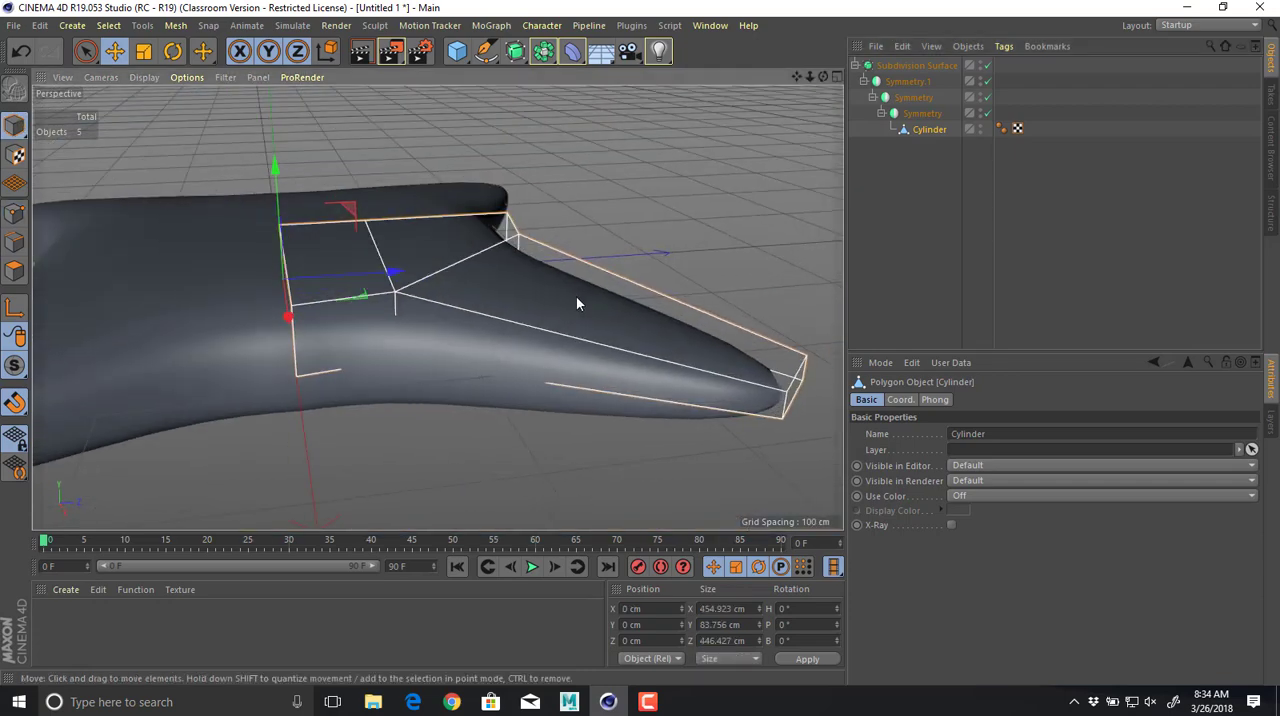
Switch to the browser, search Google Images for "drone top" and open the page of the white top-view DJI Phantom for reference.
{"action": "key", "text": "alt+Tab"}
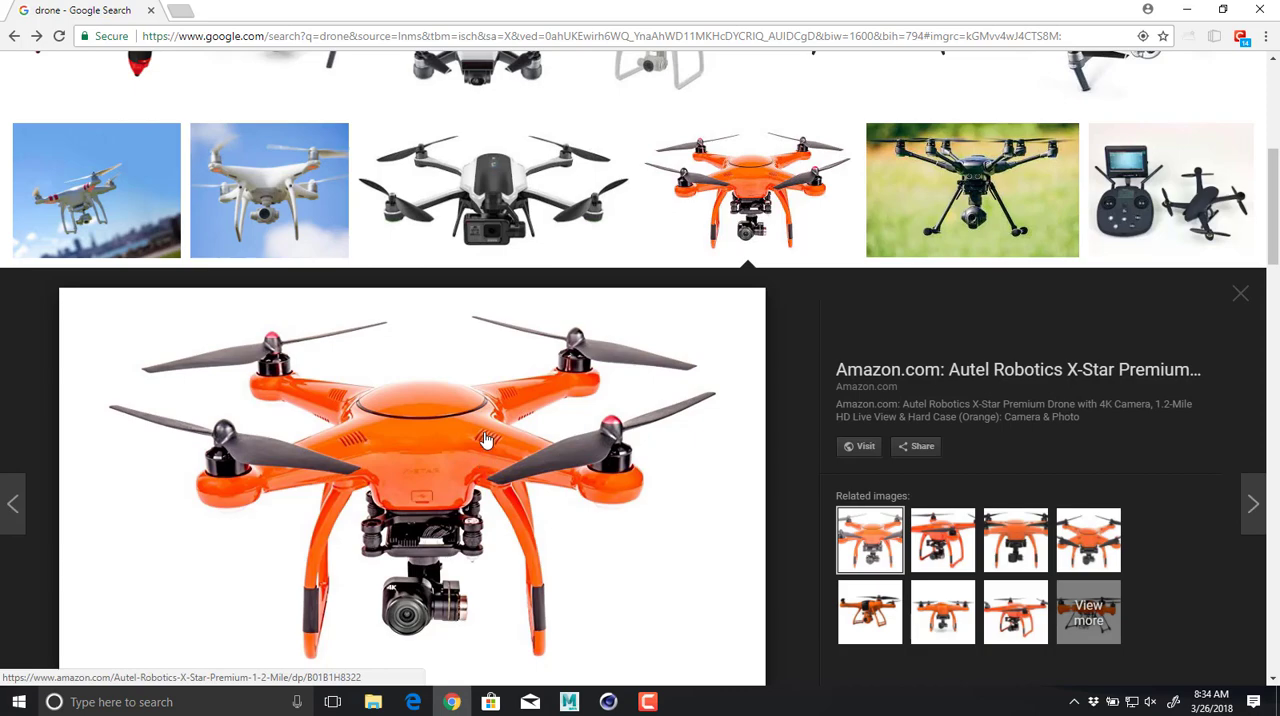
{"action": "scroll", "coordinate": [429, 343], "scroll_direction": "up", "scroll_amount": 10}
{"action": "left_click", "coordinate": [381, 87]}
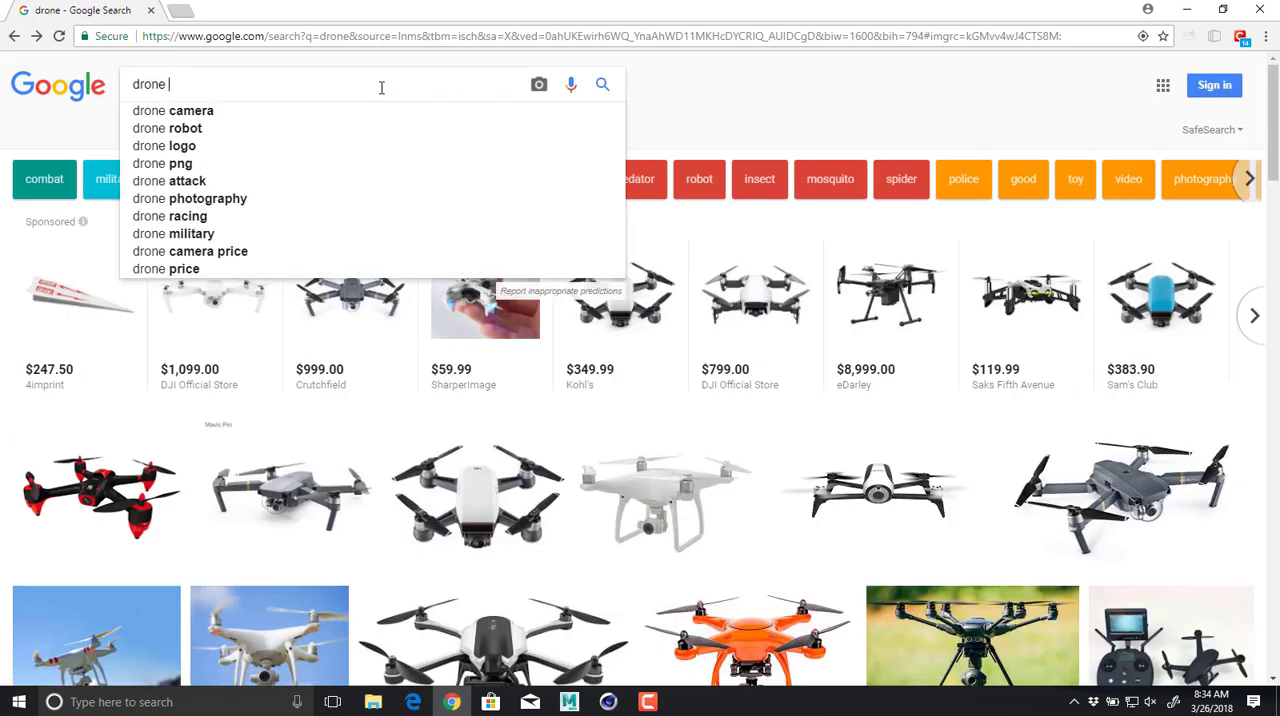
{"action": "type", "text": "top"}
{"action": "key", "text": "Return"}
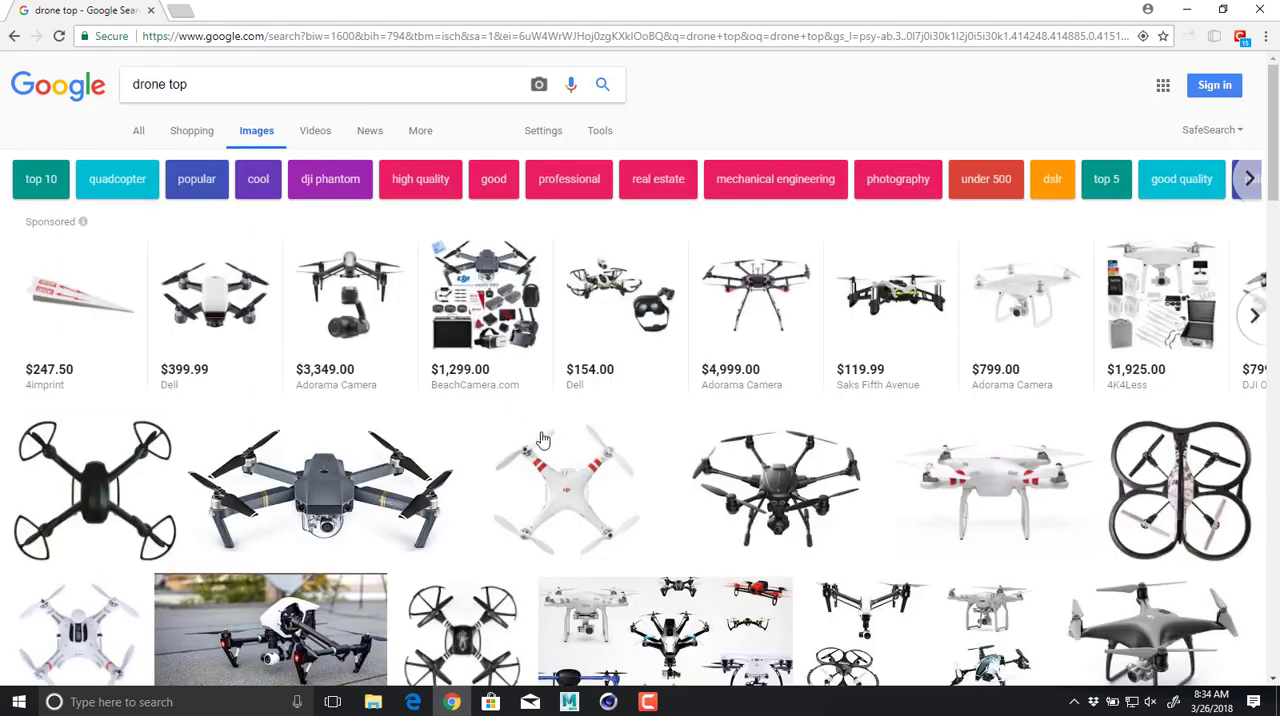
{"action": "left_click", "coordinate": [565, 475]}
{"action": "left_click", "coordinate": [369, 364]}
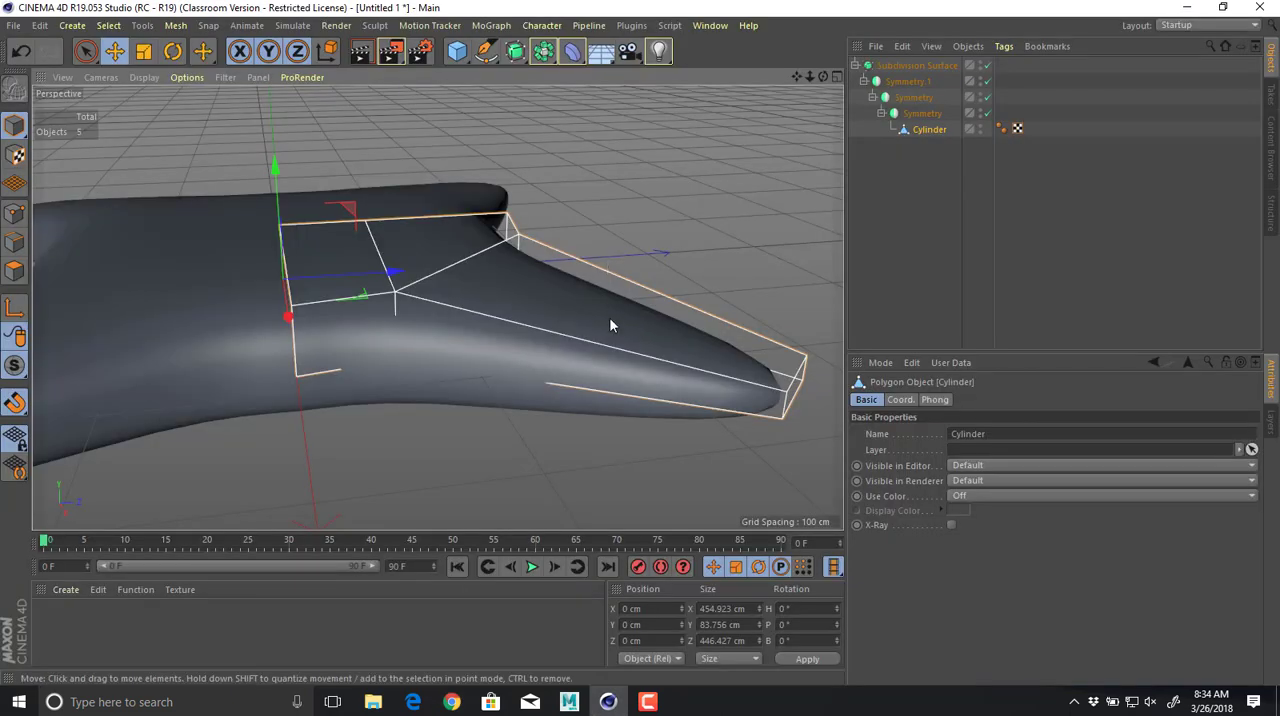
In Cinema 4D point mode with the Subdivision Surface off, pull the Cylinder's X-side arm corner points to X about 120 cm and the adjoining seam points inward to match.
{"action": "left_click_drag", "start_coordinate": [609, 323], "coordinate": [521, 397], "text": "alt"}
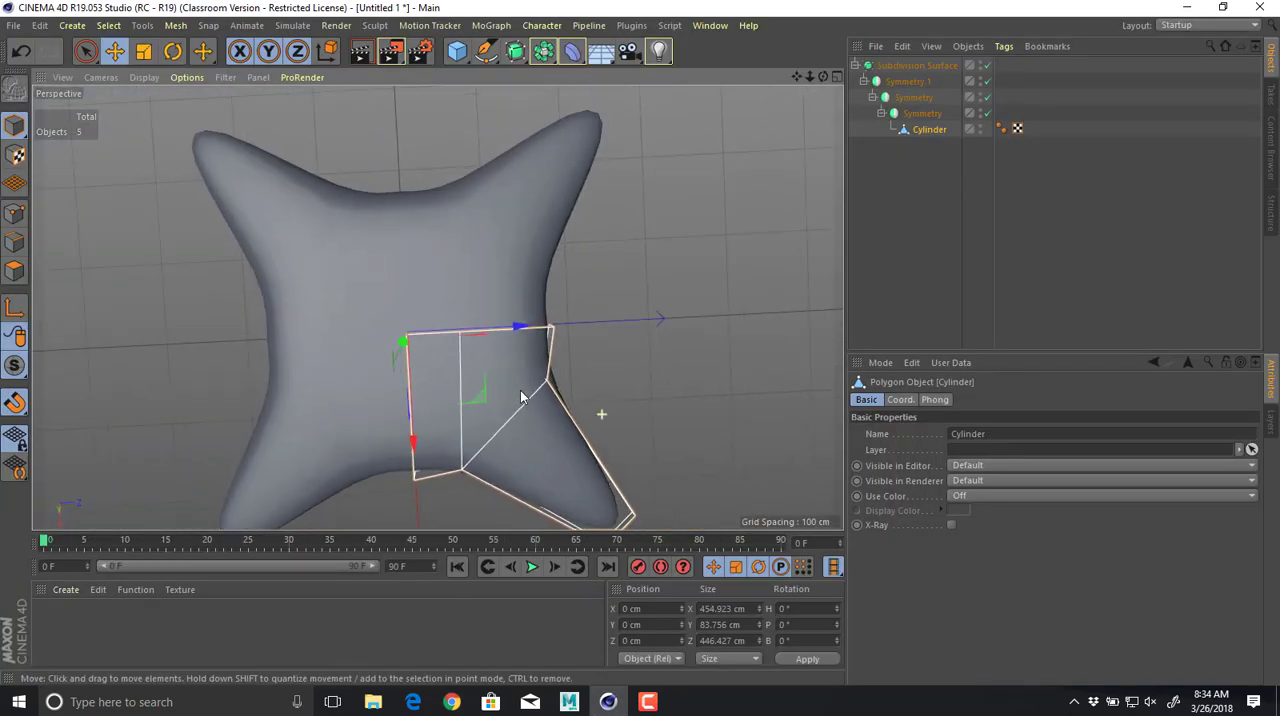
{"action": "scroll", "coordinate": [521, 397], "scroll_direction": "up", "scroll_amount": 2}
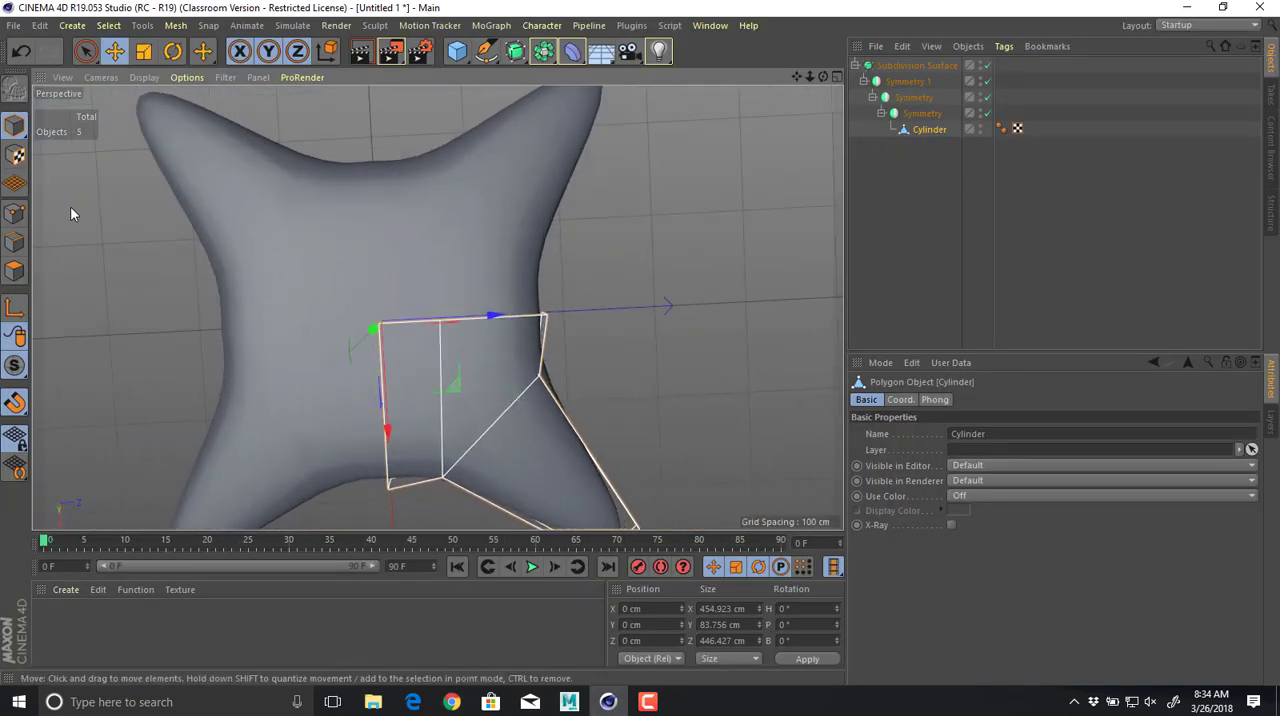
{"action": "left_click", "coordinate": [14, 213]}
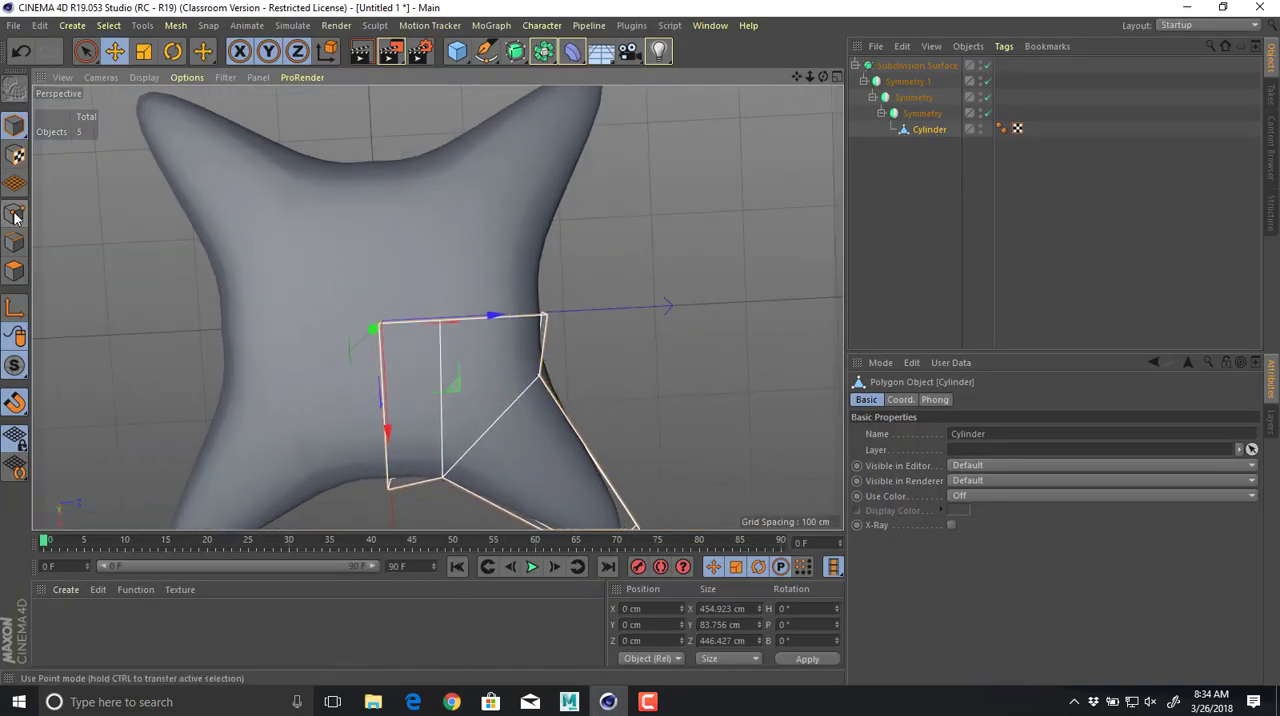
{"action": "left_click", "coordinate": [987, 66]}
{"action": "scroll", "coordinate": [663, 206], "scroll_direction": "down", "scroll_amount": 1}
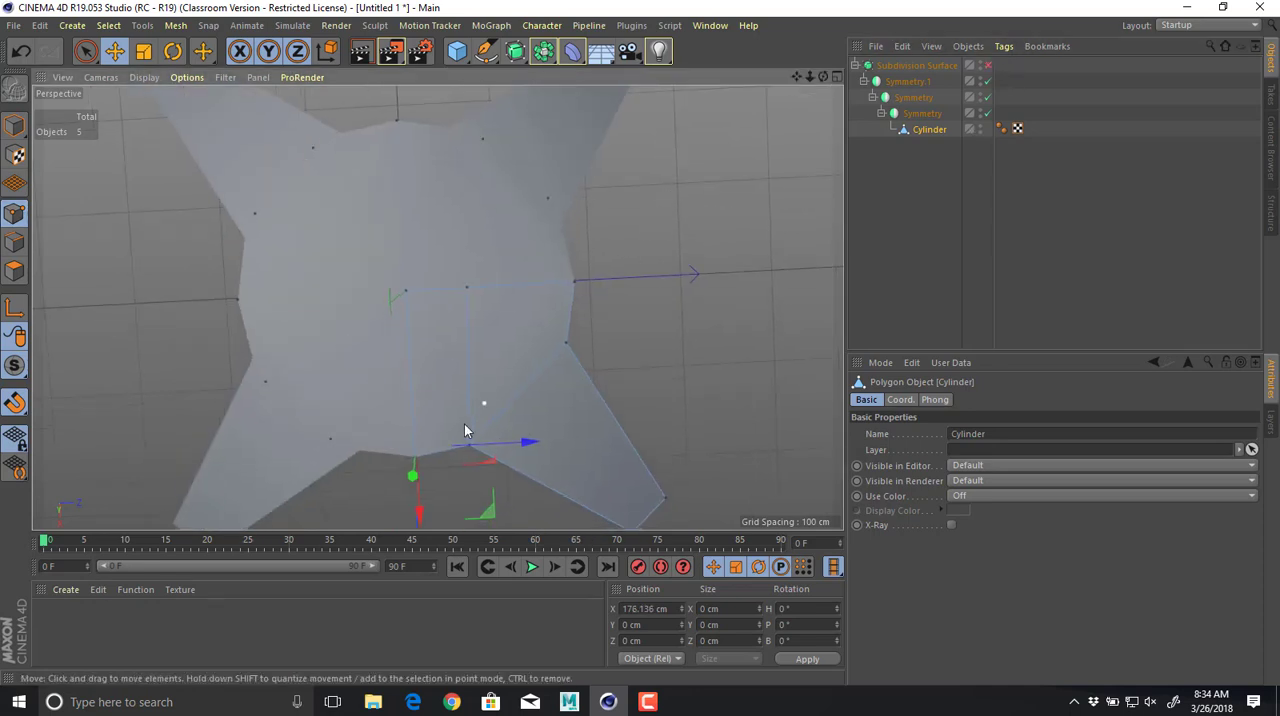
{"action": "left_click_drag", "start_coordinate": [95, 60], "coordinate": [128, 106]}
{"action": "left_click_drag", "start_coordinate": [508, 475], "coordinate": [509, 476]}
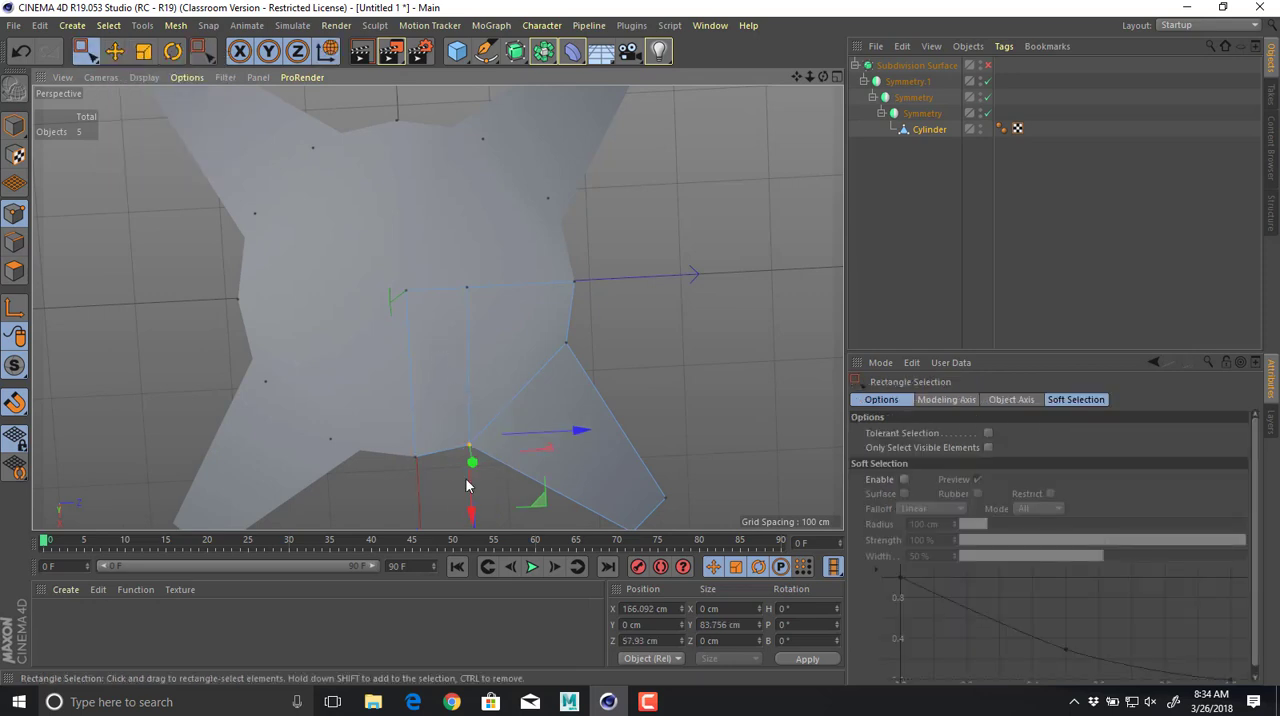
{"action": "left_click_drag", "start_coordinate": [471, 516], "coordinate": [473, 469]}
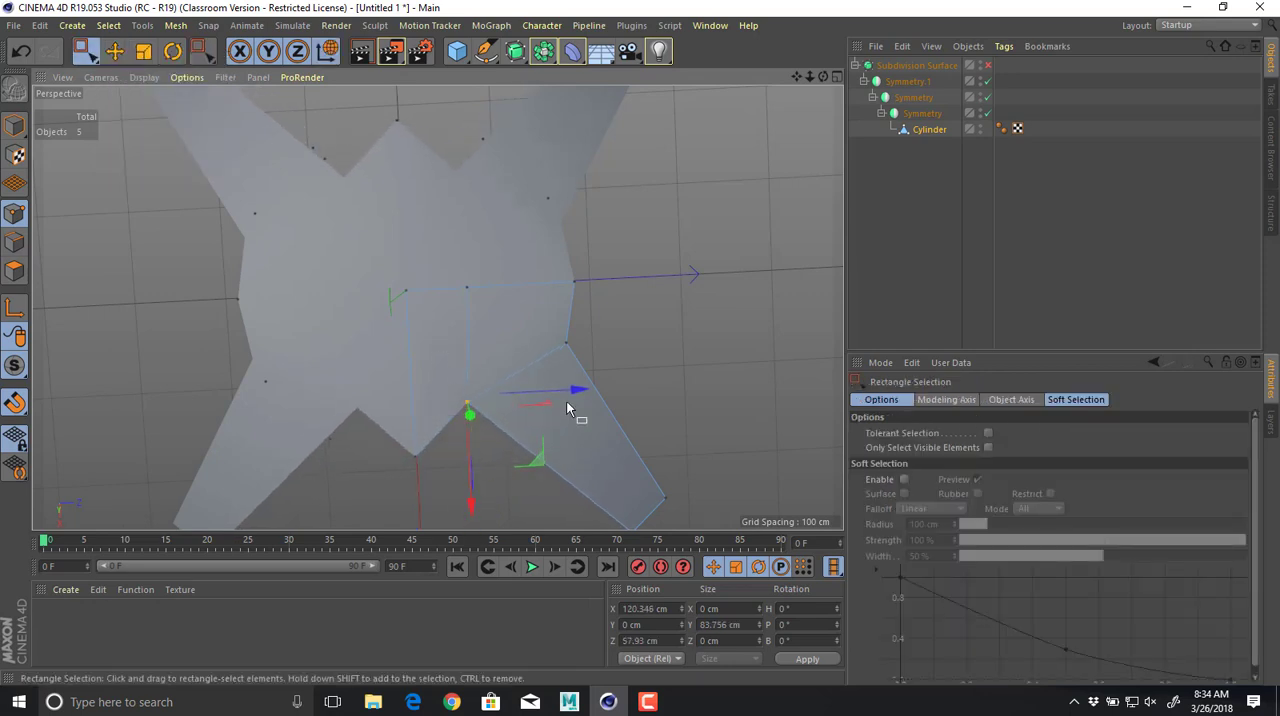
{"action": "left_click_drag", "start_coordinate": [578, 393], "coordinate": [568, 393]}
{"action": "left_click_drag", "start_coordinate": [397, 447], "coordinate": [426, 470]}
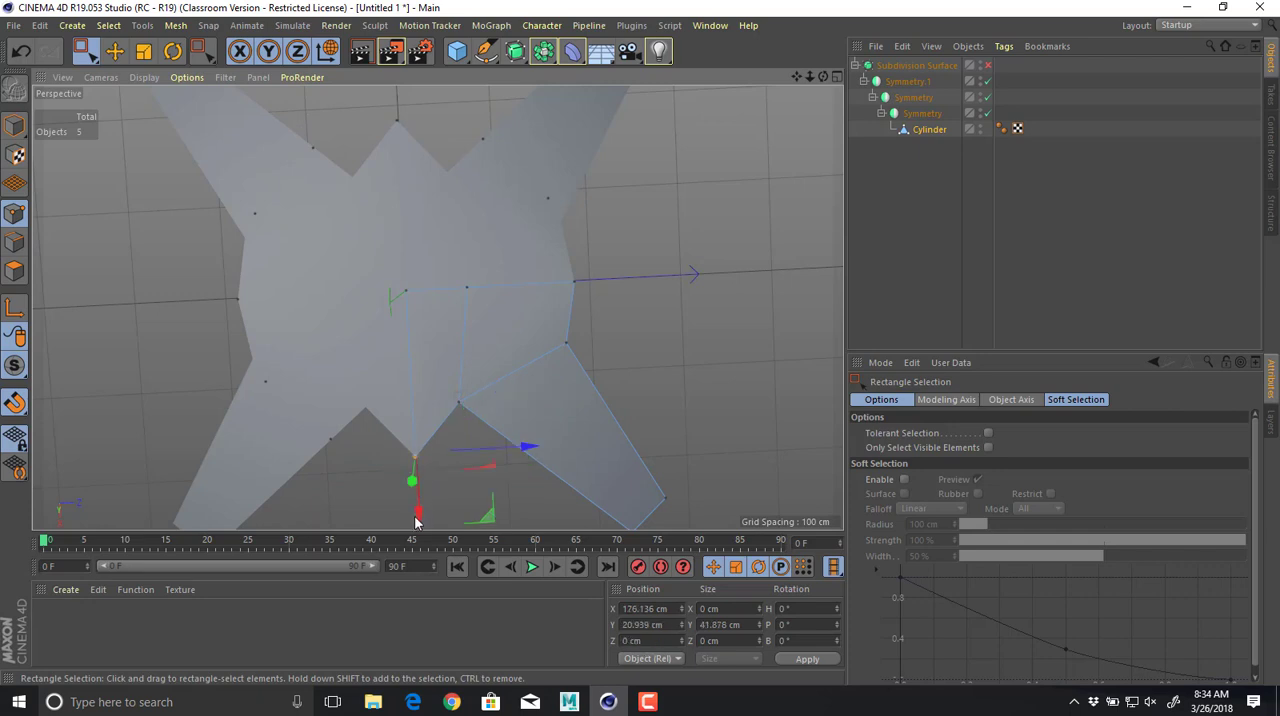
{"action": "left_click_drag", "start_coordinate": [421, 514], "coordinate": [418, 480]}
Move the Z-side arm corner points and the adjoining seam points inward along Z, placing the seam at about 126 cm.
{"action": "left_click_drag", "start_coordinate": [551, 320], "coordinate": [588, 352]}
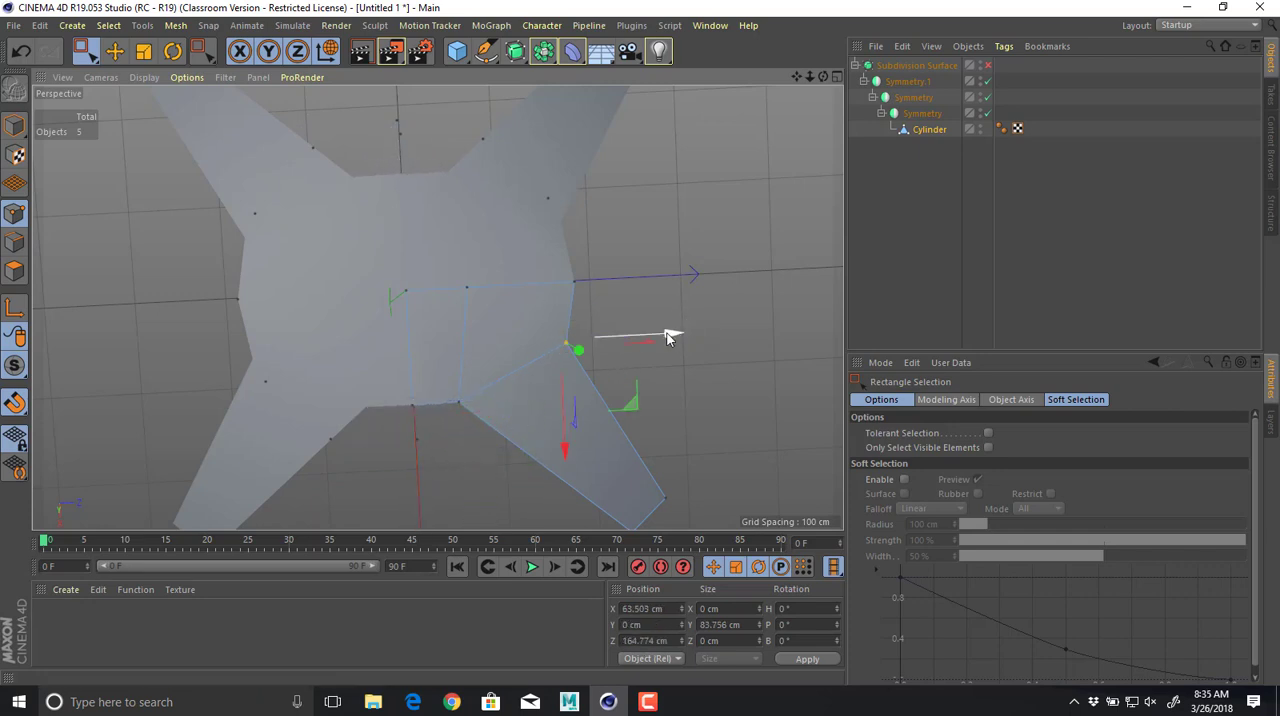
{"action": "left_click_drag", "start_coordinate": [671, 334], "coordinate": [630, 332]}
{"action": "left_click_drag", "start_coordinate": [564, 258], "coordinate": [607, 285]}
{"action": "left_click_drag", "start_coordinate": [680, 394], "coordinate": [680, 300], "text": "alt"}
Compare the low-poly cage with the smoothed body by toggling the Subdivision Surface, examining the narrowed arm joints.
{"action": "left_click", "coordinate": [988, 65]}
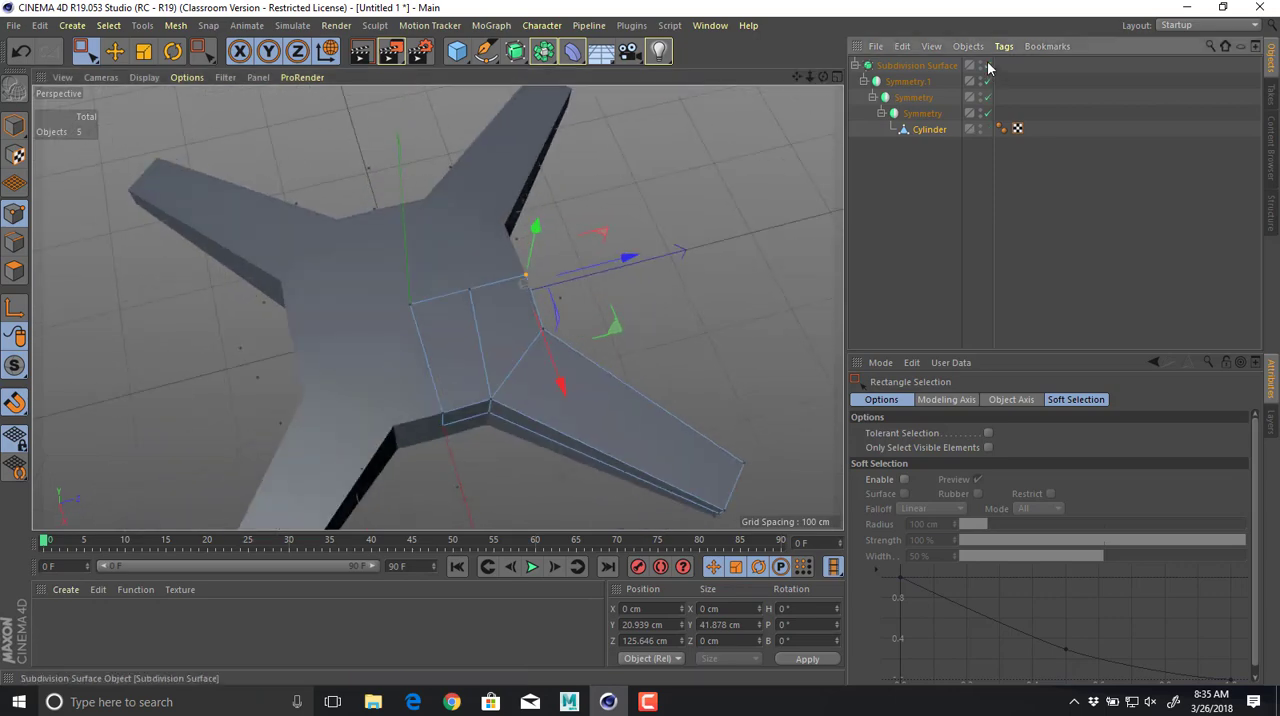
{"action": "left_click", "coordinate": [988, 65]}
{"action": "left_click_drag", "start_coordinate": [754, 237], "coordinate": [609, 296], "text": "alt"}
{"action": "left_click", "coordinate": [988, 65]}
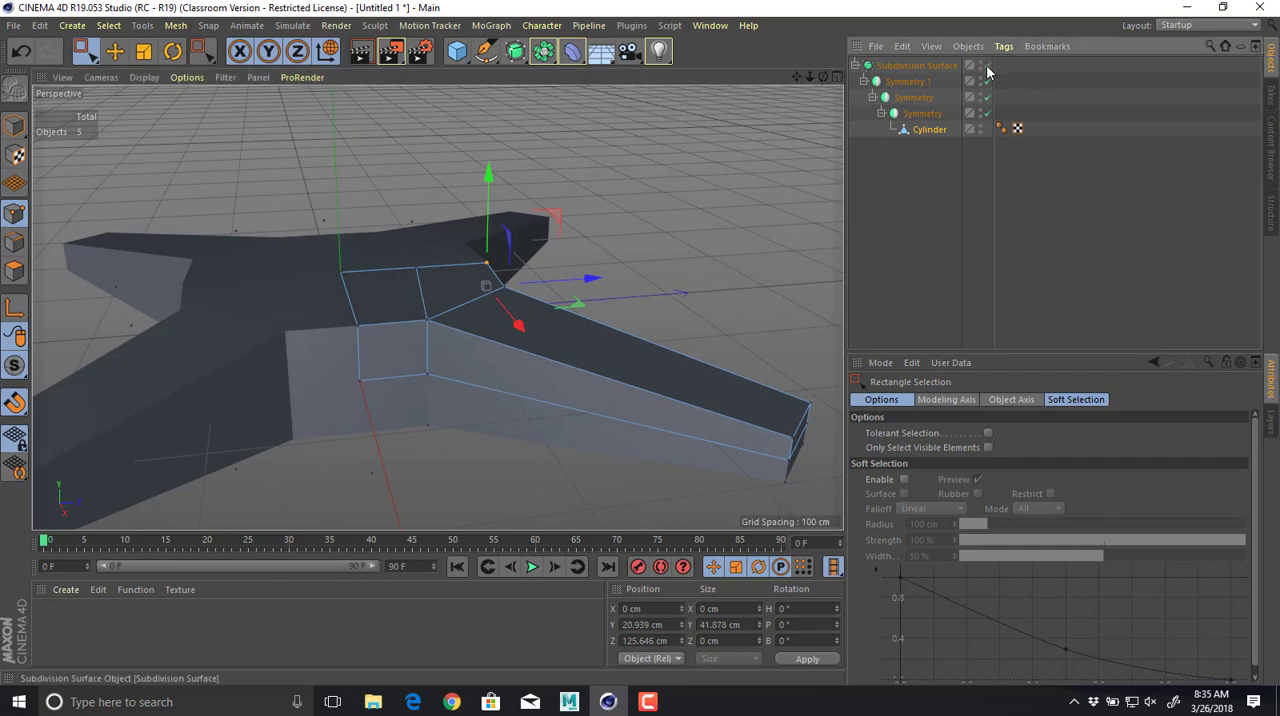
{"action": "left_click_drag", "start_coordinate": [640, 368], "coordinate": [381, 470], "text": "alt"}
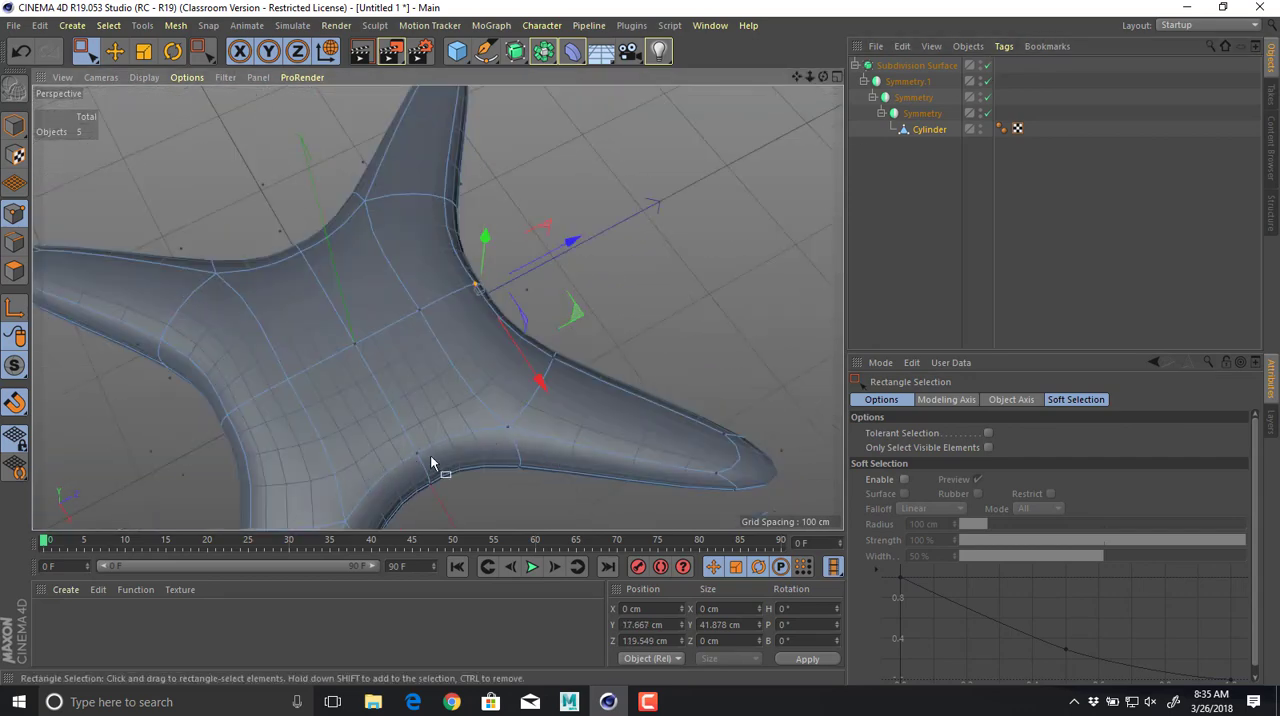
With the Subdivision Surface off, add two loop cuts around the arm: near its base at about 87.4% and near its tip at about 5.7%.
{"action": "left_click", "coordinate": [988, 65]}
{"action": "left_click_drag", "start_coordinate": [543, 348], "coordinate": [496, 317], "text": "alt"}
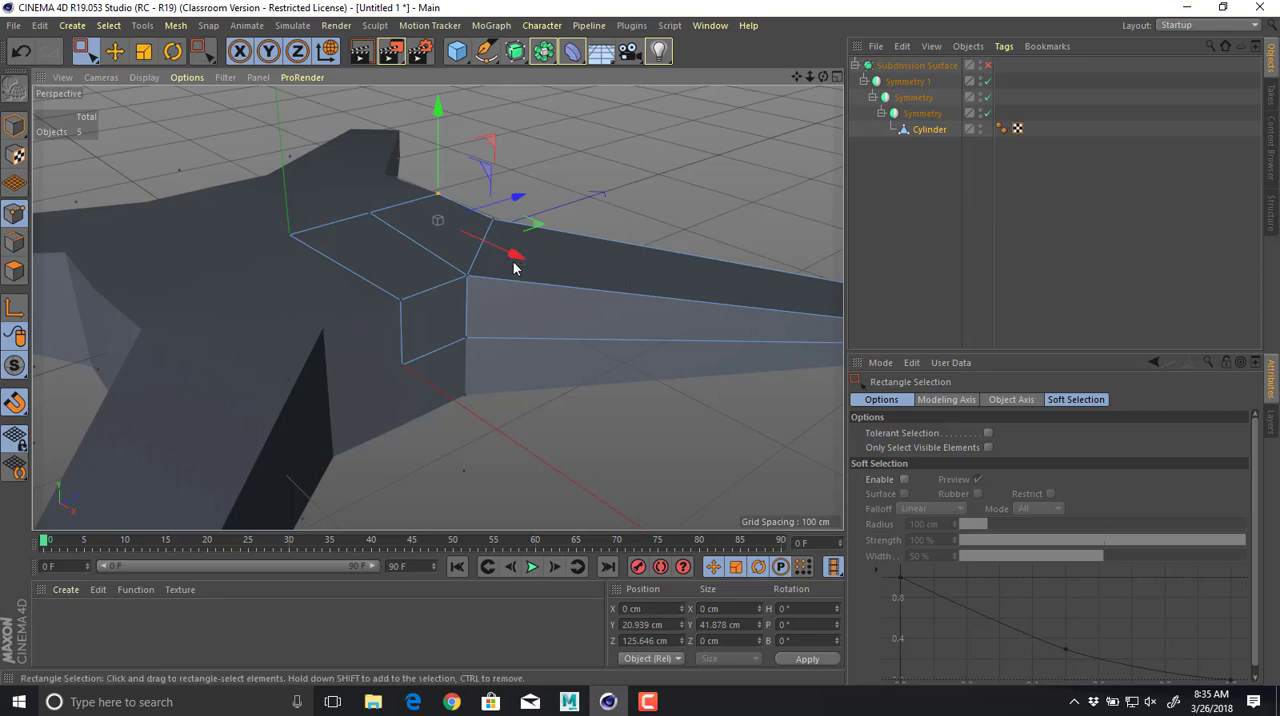
{"action": "key", "text": "k"}
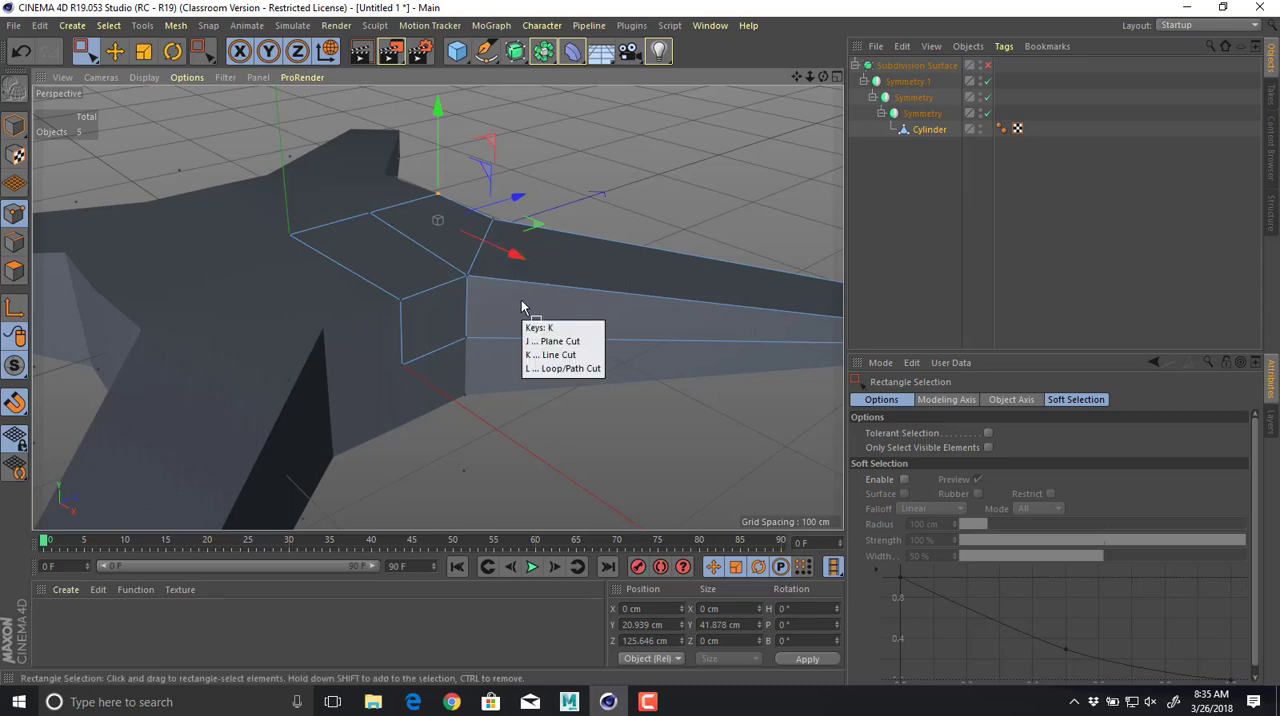
{"action": "key", "text": "l"}
{"action": "left_click", "coordinate": [520, 281]}
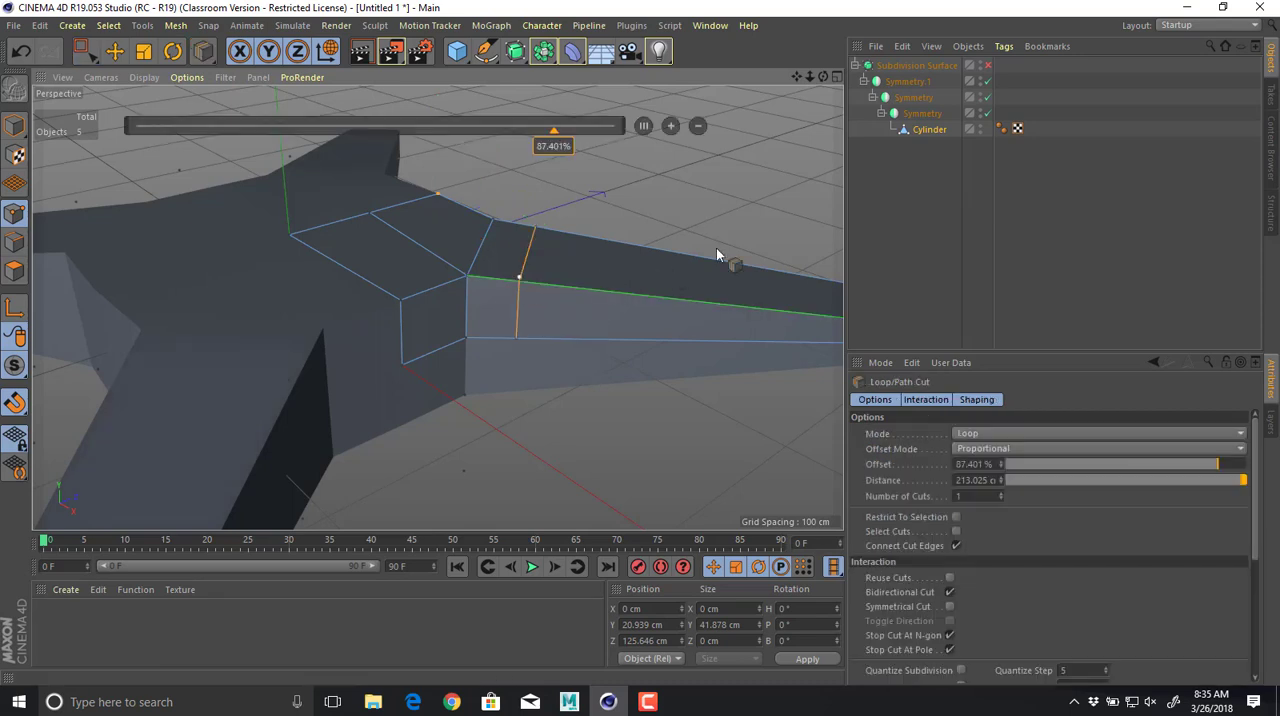
{"action": "middle_click_drag", "start_coordinate": [551, 240], "coordinate": [275, 231], "text": "alt"}
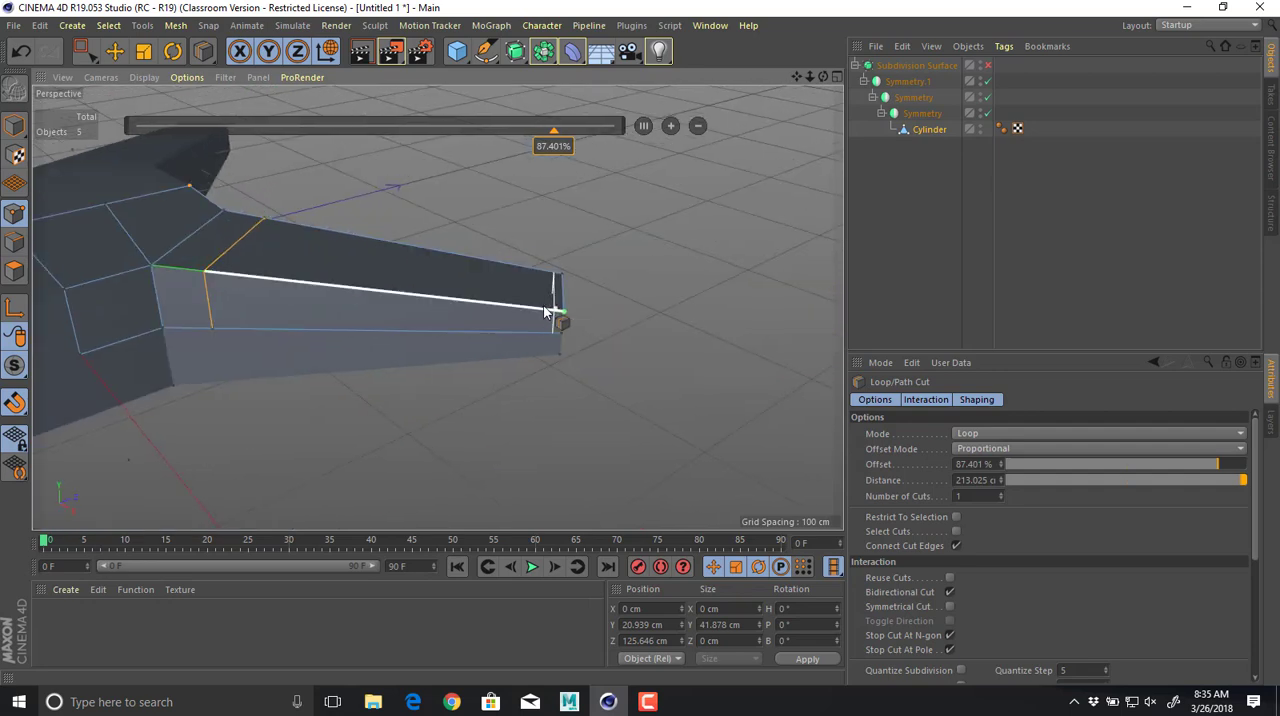
{"action": "left_click", "coordinate": [543, 311]}
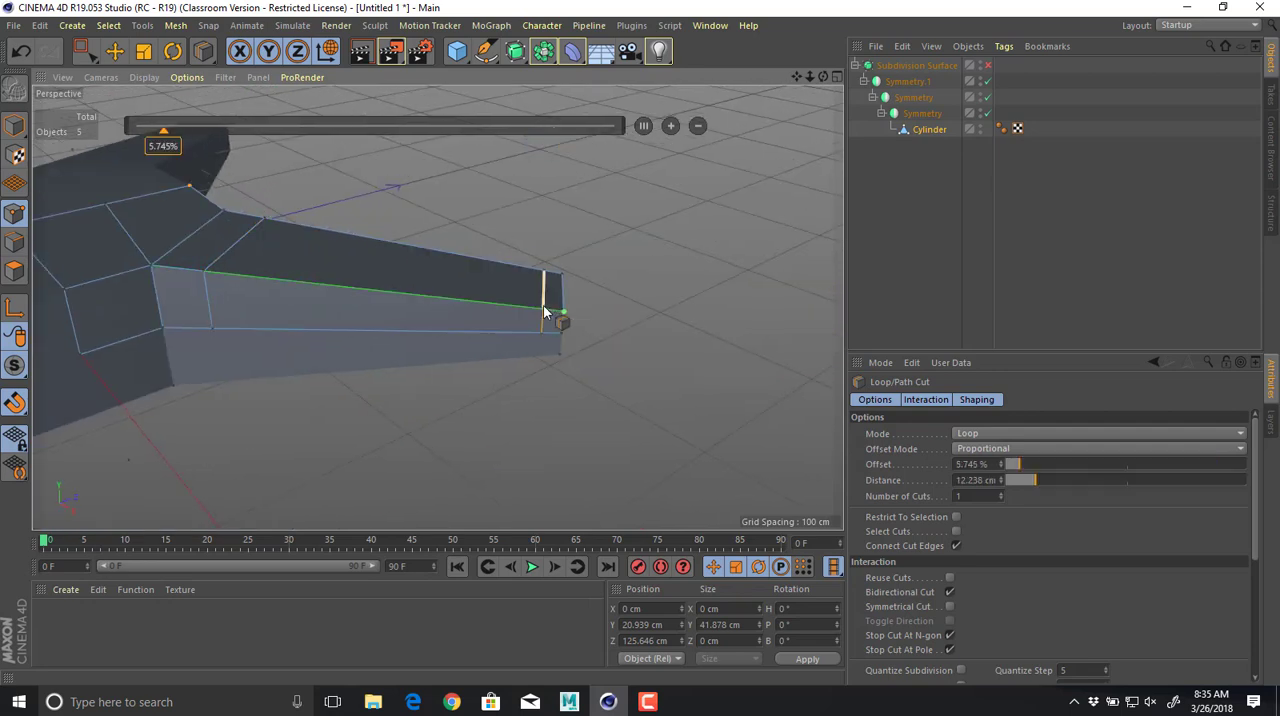
Re-enable the Subdivision Surface and add a loop cut across the central body quarter at an offset of about 57.6%.
{"action": "left_click_drag", "start_coordinate": [664, 250], "coordinate": [575, 307], "text": "alt"}
{"action": "right_click_drag", "start_coordinate": [575, 307], "coordinate": [391, 324], "text": "alt"}
{"action": "left_click_drag", "start_coordinate": [391, 324], "coordinate": [375, 337], "text": "alt"}
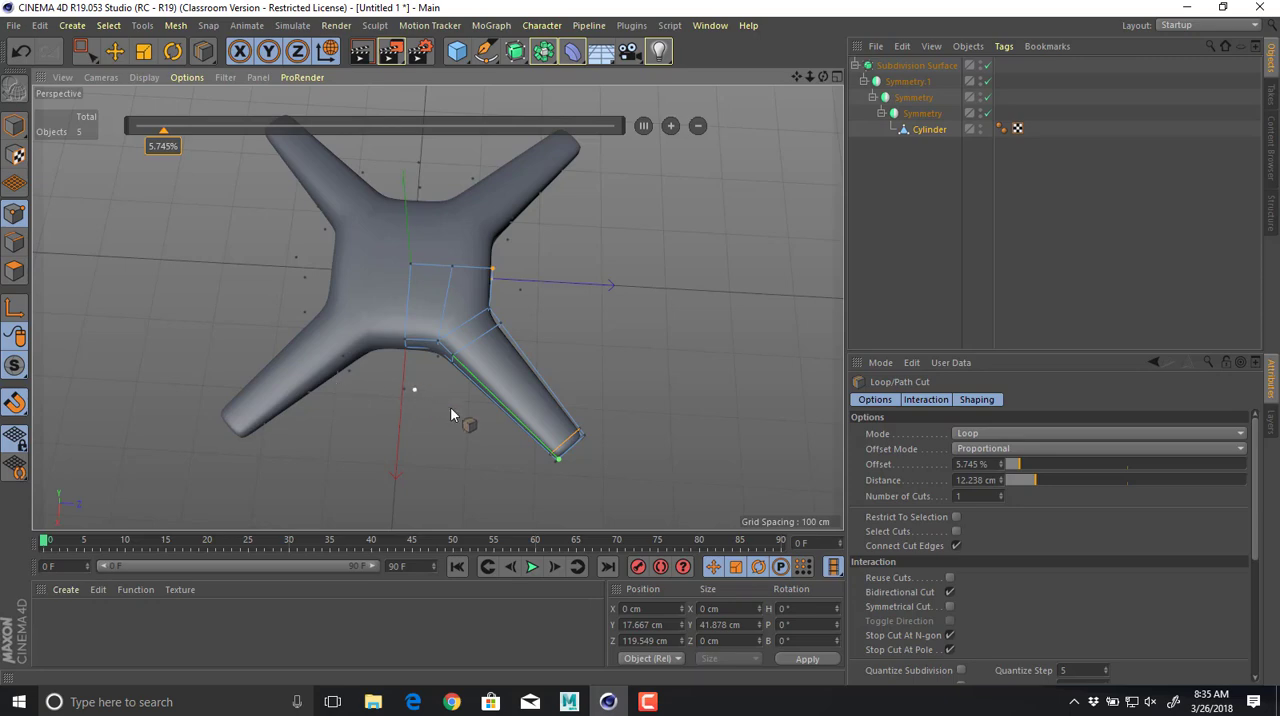
{"action": "left_click_drag", "start_coordinate": [437, 348], "coordinate": [292, 341], "text": "alt"}
{"action": "right_click_drag", "start_coordinate": [371, 349], "coordinate": [465, 335], "text": "alt"}
{"action": "middle_click_drag", "start_coordinate": [465, 335], "coordinate": [340, 363], "text": "alt"}
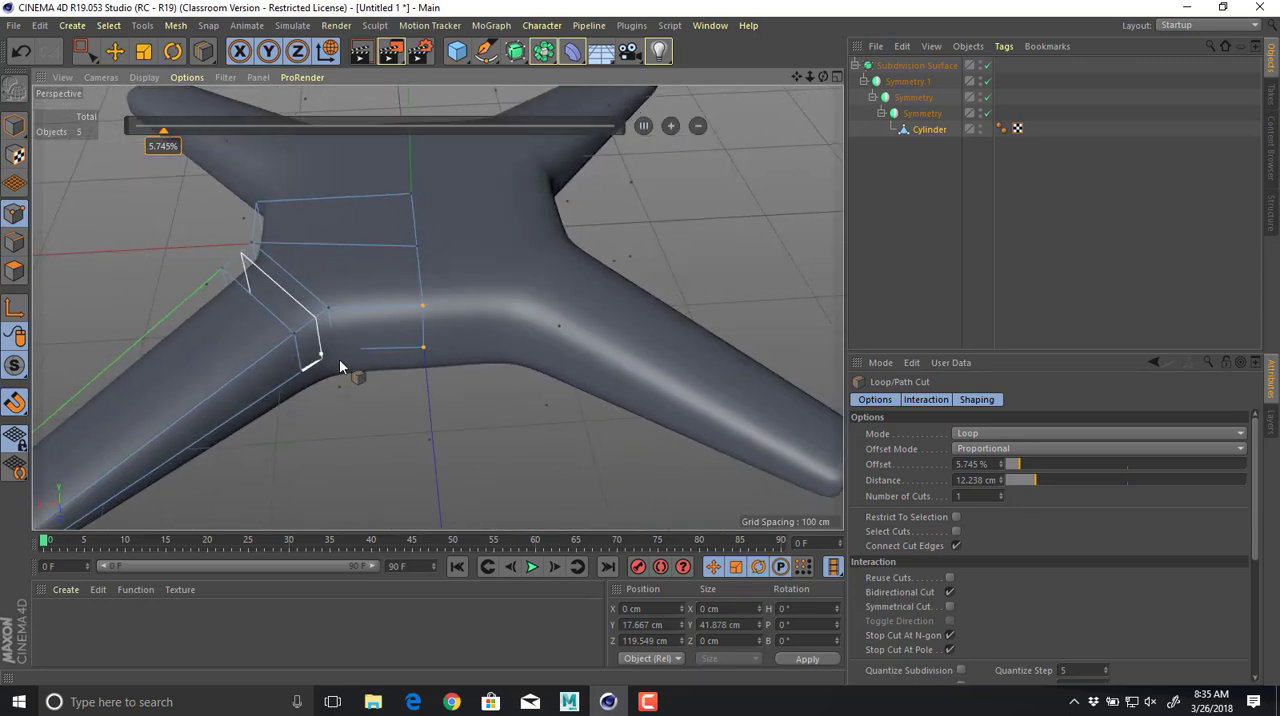
{"action": "left_click_drag", "start_coordinate": [340, 363], "coordinate": [391, 320], "text": "alt"}
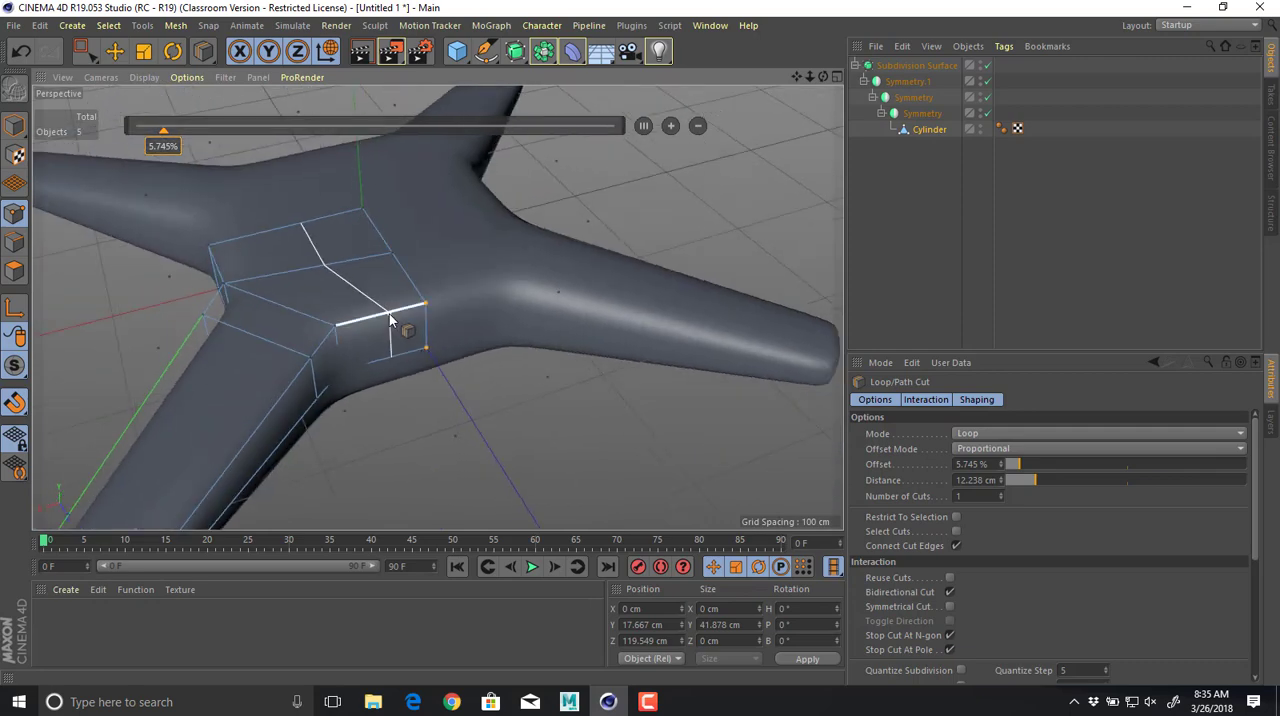
{"action": "left_click", "coordinate": [373, 320]}
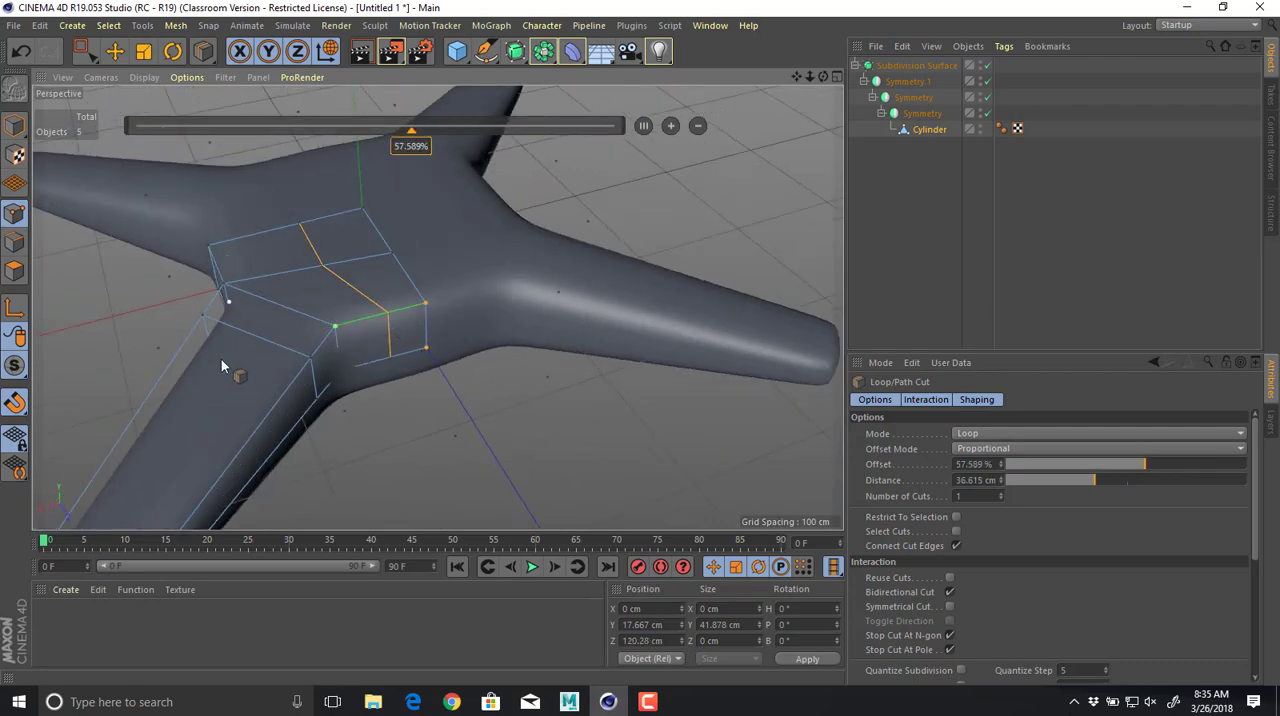
Select the four points at the centre of the body's top and raise them to Y about 54 cm.
{"action": "left_click_drag", "start_coordinate": [221, 359], "coordinate": [345, 296], "text": "alt"}
{"action": "middle_click_drag", "start_coordinate": [345, 296], "coordinate": [373, 243], "text": "alt"}
{"action": "key", "text": "e"}
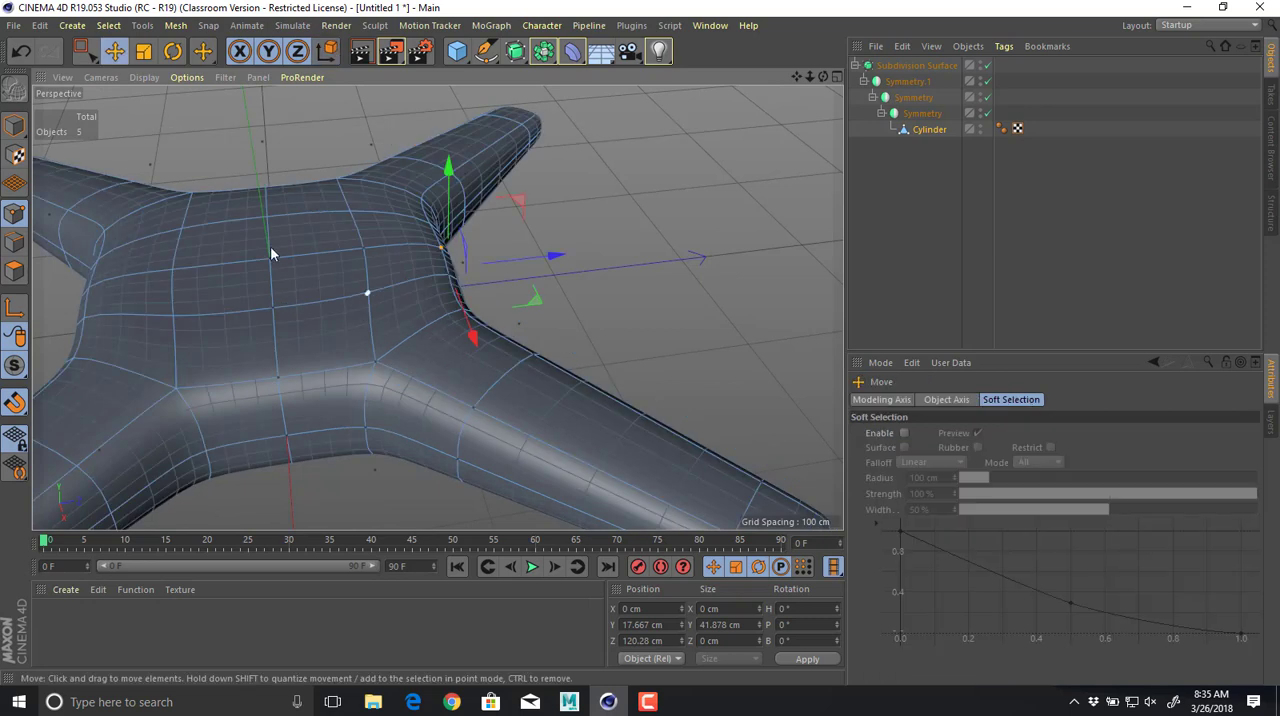
{"action": "left_click", "coordinate": [369, 292]}
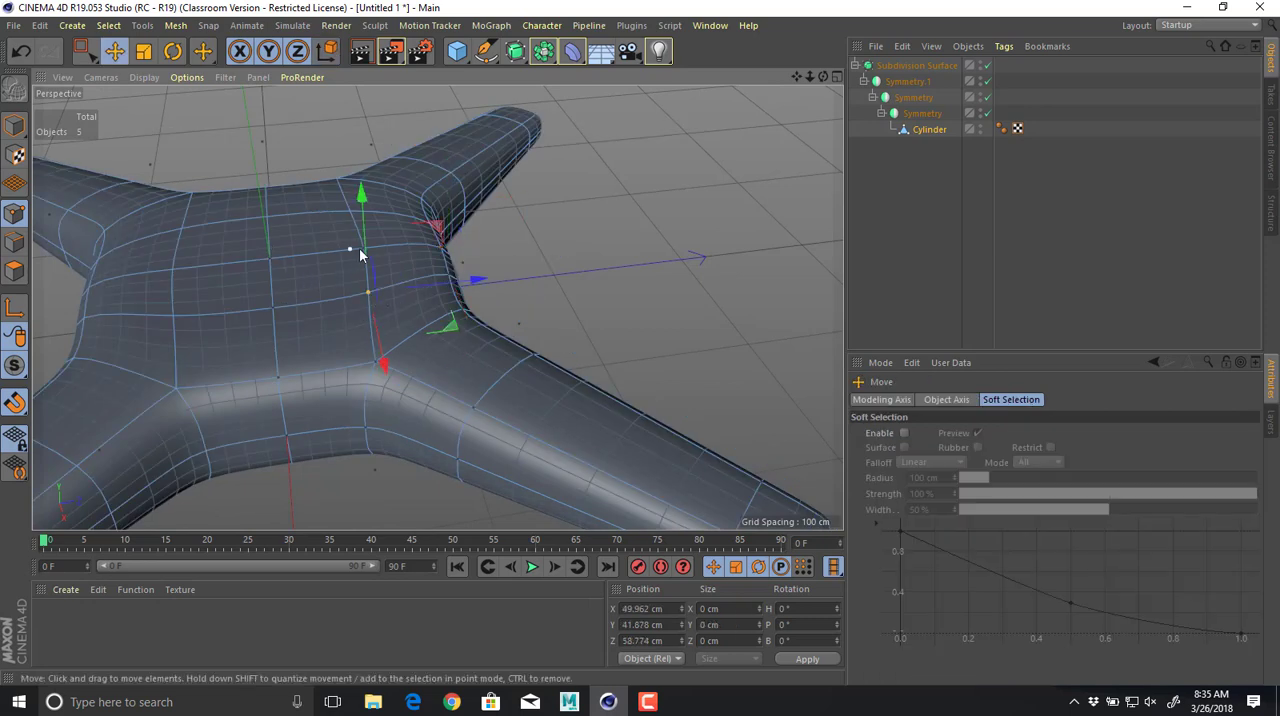
{"action": "key", "text": "q"}
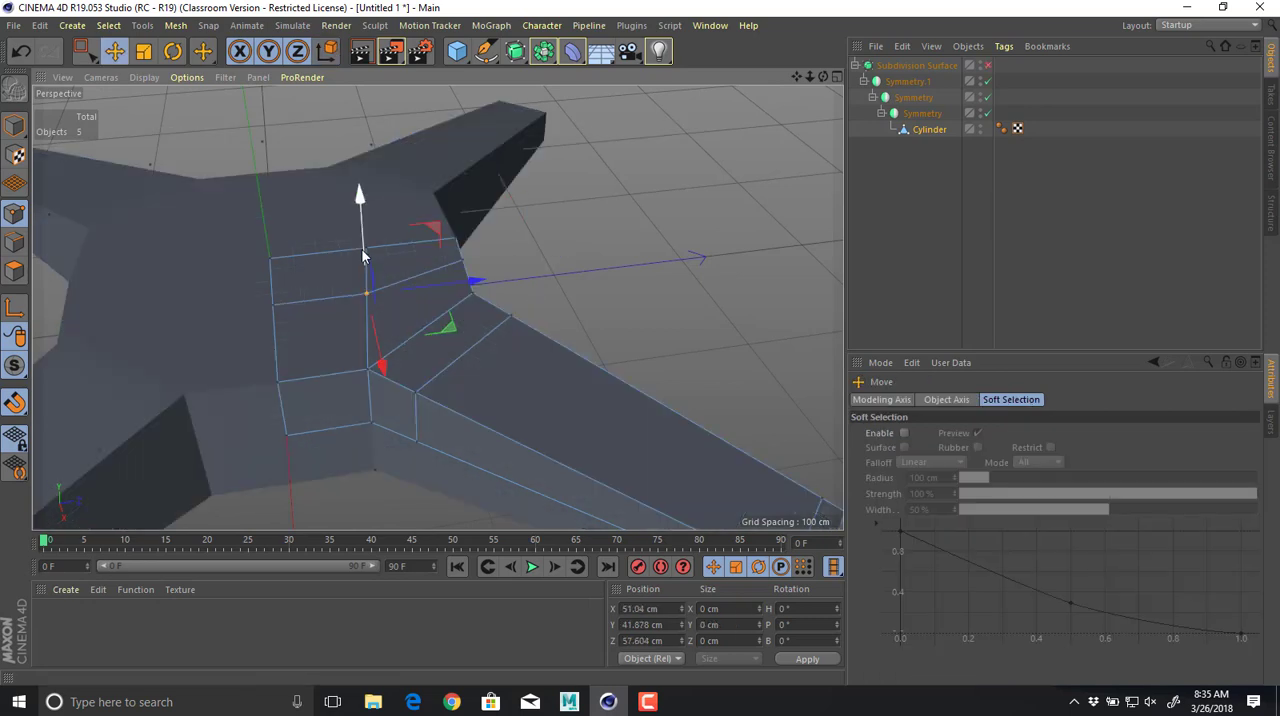
{"action": "key", "text": "q"}
{"action": "mouse_move", "coordinate": [325, 262]}
{"action": "left_mouse_down", "text": "alt"}
{"action": "mouse_move", "coordinate": [409, 257]}
{"action": "mouse_move", "coordinate": [334, 263]}
{"action": "left_mouse_up", "text": "alt"}
{"action": "left_click", "coordinate": [333, 261], "text": "shift"}
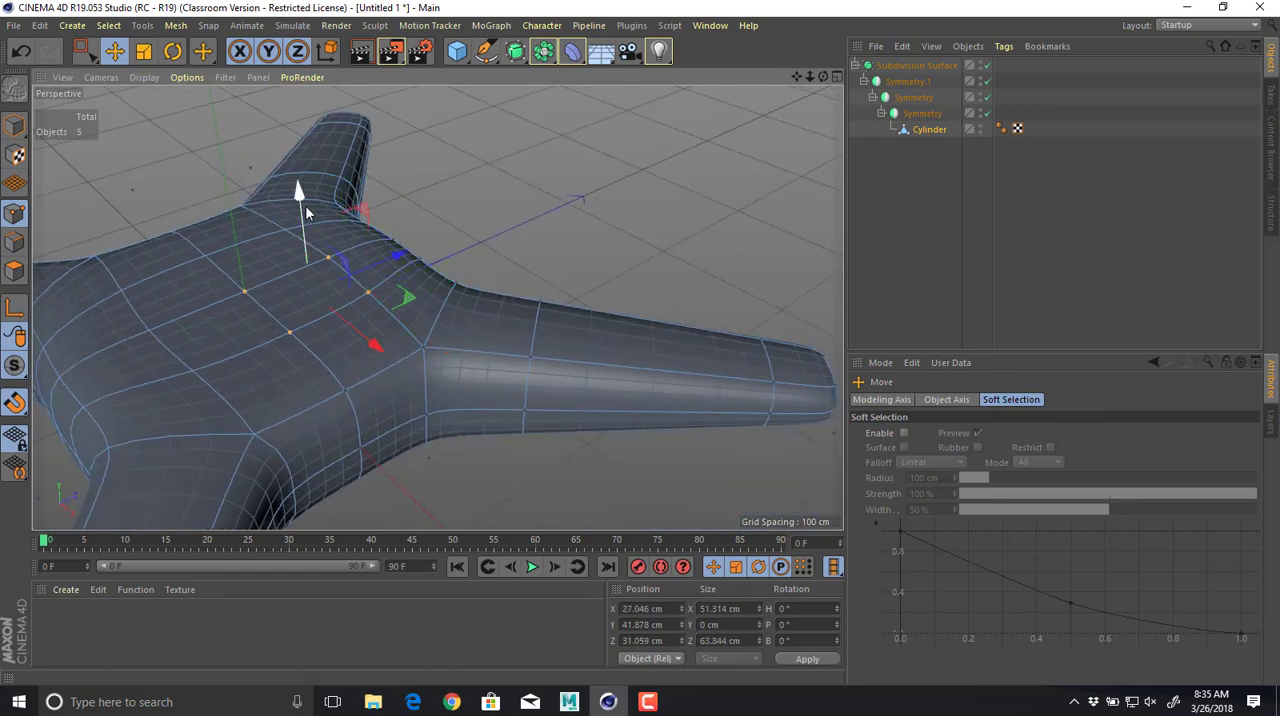
{"action": "left_click_drag", "start_coordinate": [302, 200], "coordinate": [303, 188]}
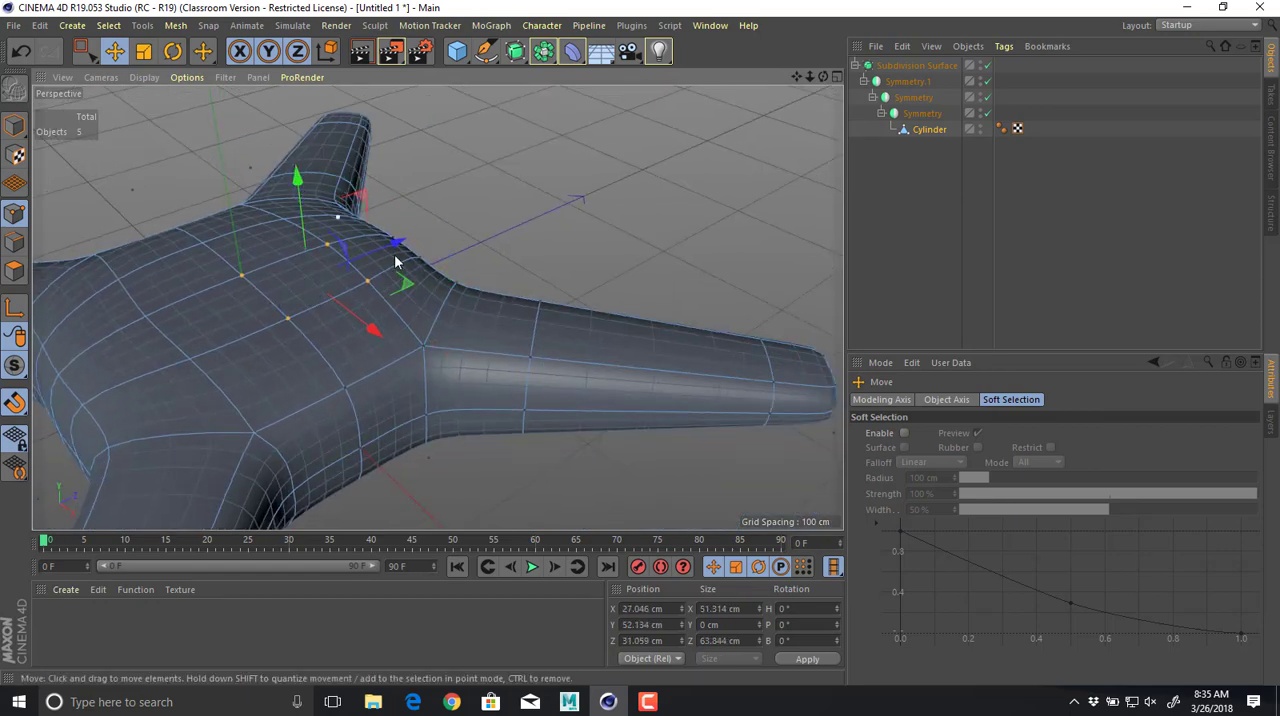
{"action": "left_click_drag", "start_coordinate": [395, 259], "coordinate": [308, 166], "text": "alt"}
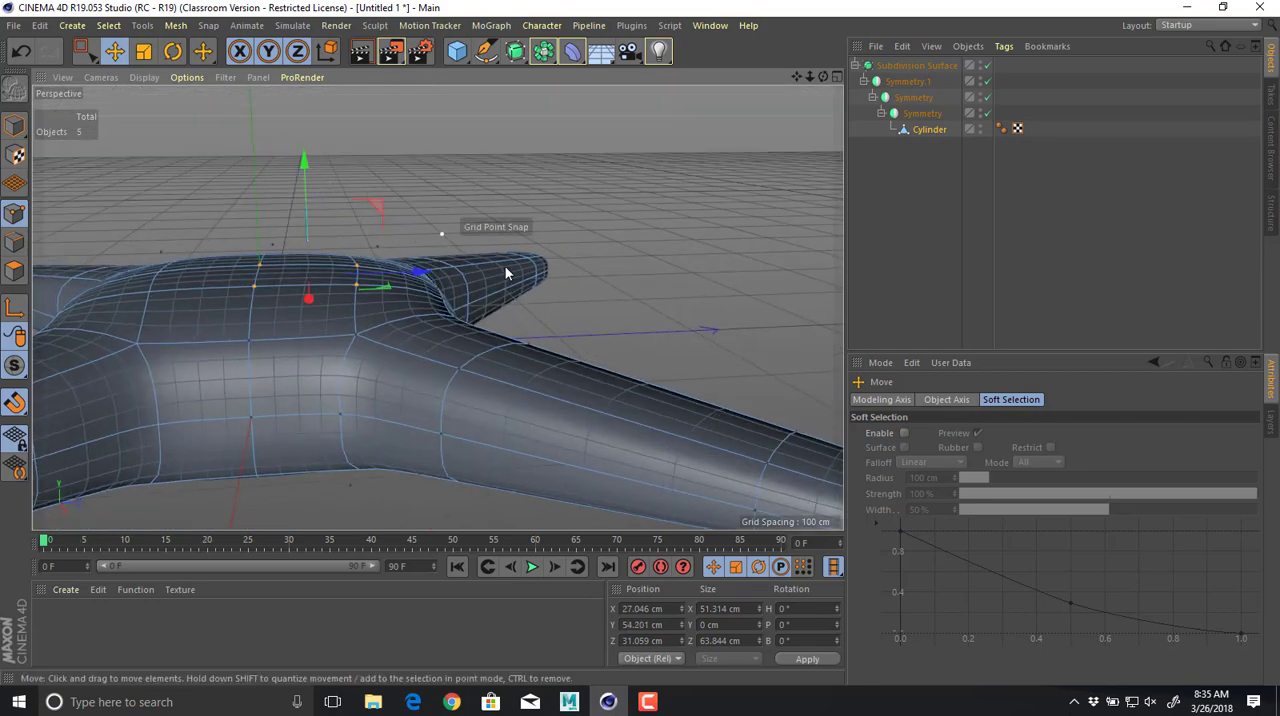
In polygon mode, select the end face of the arm and extrude it by 44.7 cm.
{"action": "left_click_drag", "start_coordinate": [505, 266], "coordinate": [485, 297], "text": "alt"}
{"action": "left_click", "coordinate": [15, 271]}
{"action": "left_click", "coordinate": [352, 276]}
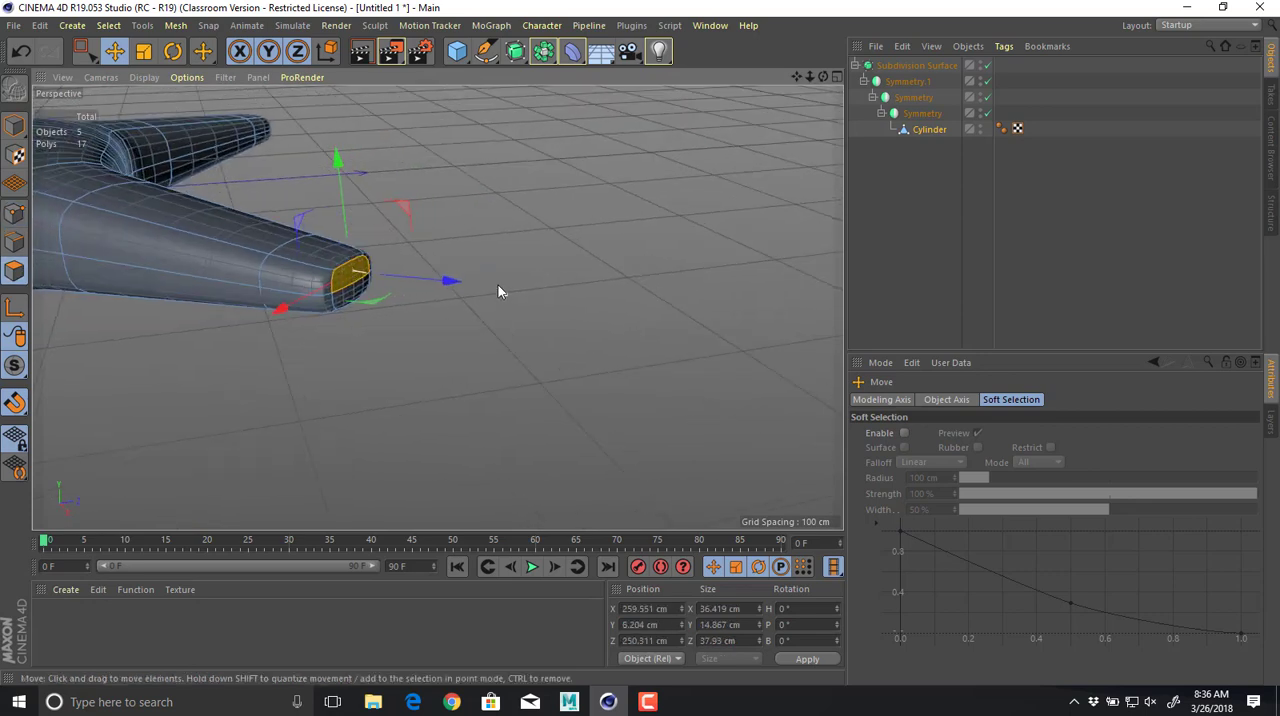
{"action": "key", "text": "d"}
{"action": "left_click_drag", "start_coordinate": [352, 287], "coordinate": [425, 286]}
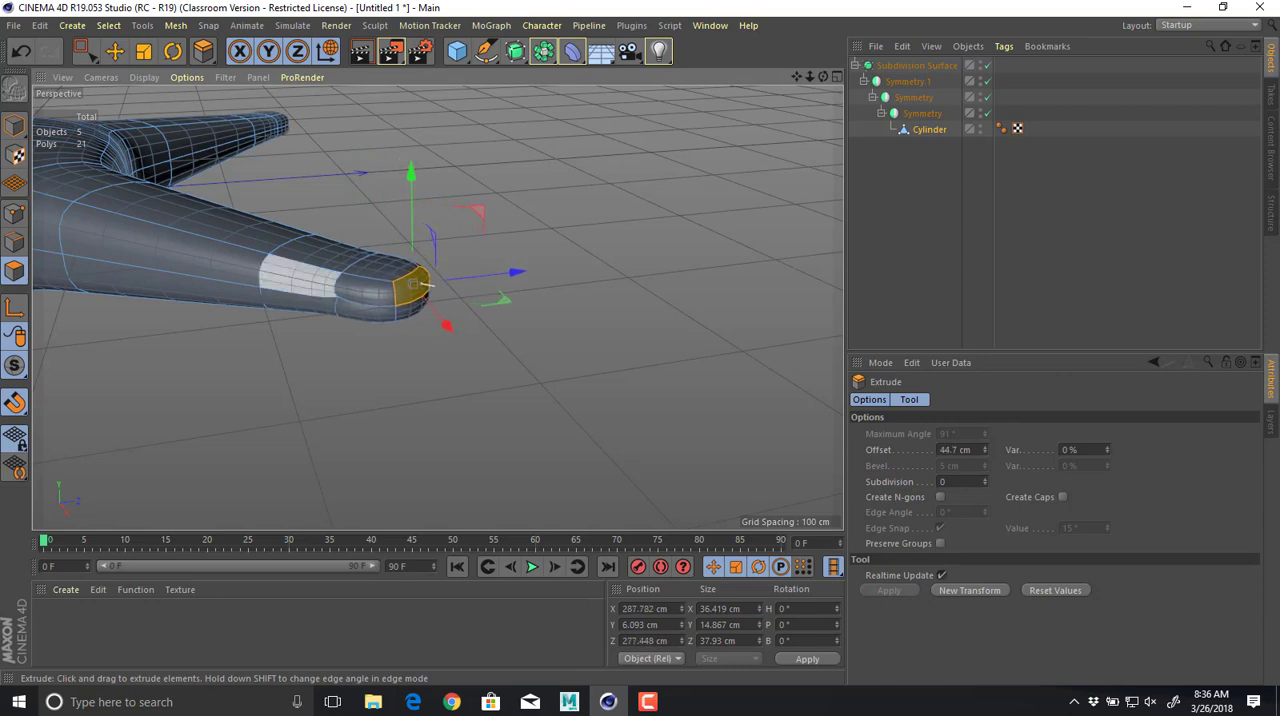
Examine the extruded arm tip up close and from the inside, along the horizontal mirror plane.
{"action": "left_click_drag", "start_coordinate": [319, 299], "coordinate": [525, 306], "text": "alt"}
{"action": "right_click_drag", "start_coordinate": [314, 291], "coordinate": [500, 350], "text": "alt"}
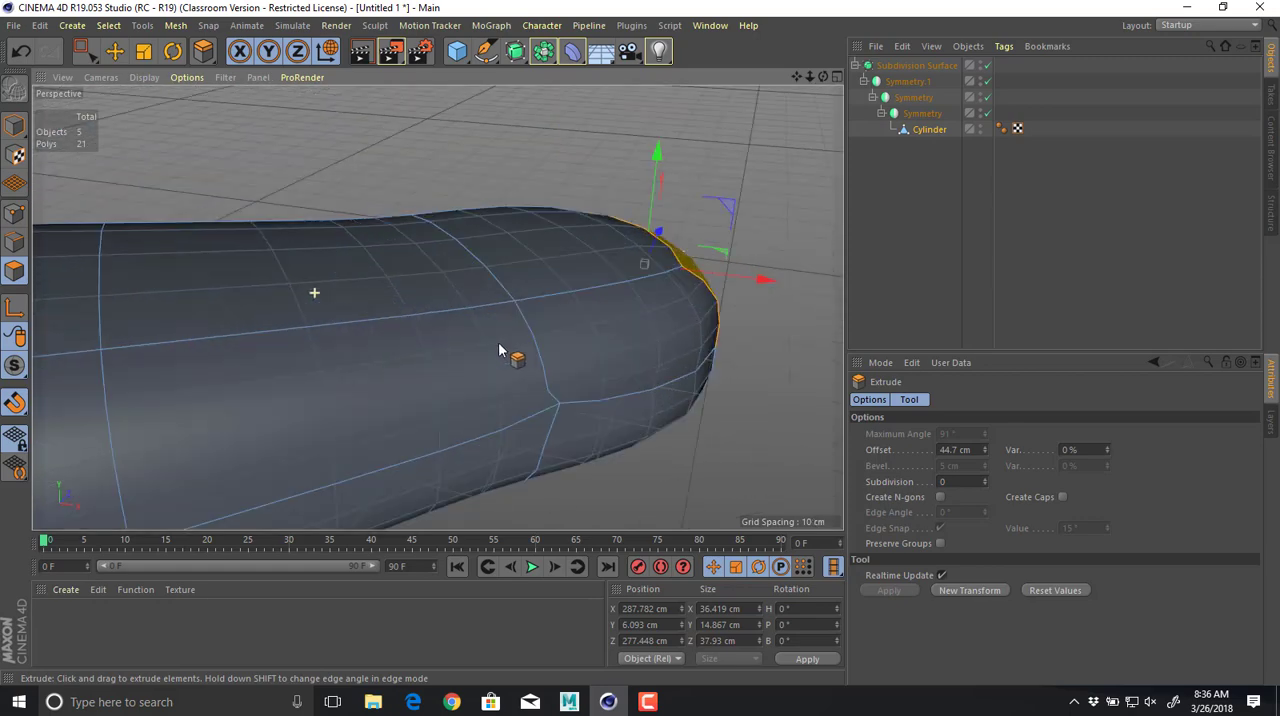
{"action": "left_click_drag", "start_coordinate": [345, 320], "coordinate": [386, 253], "text": "alt"}
{"action": "right_click_drag", "start_coordinate": [440, 325], "coordinate": [565, 362], "text": "alt"}
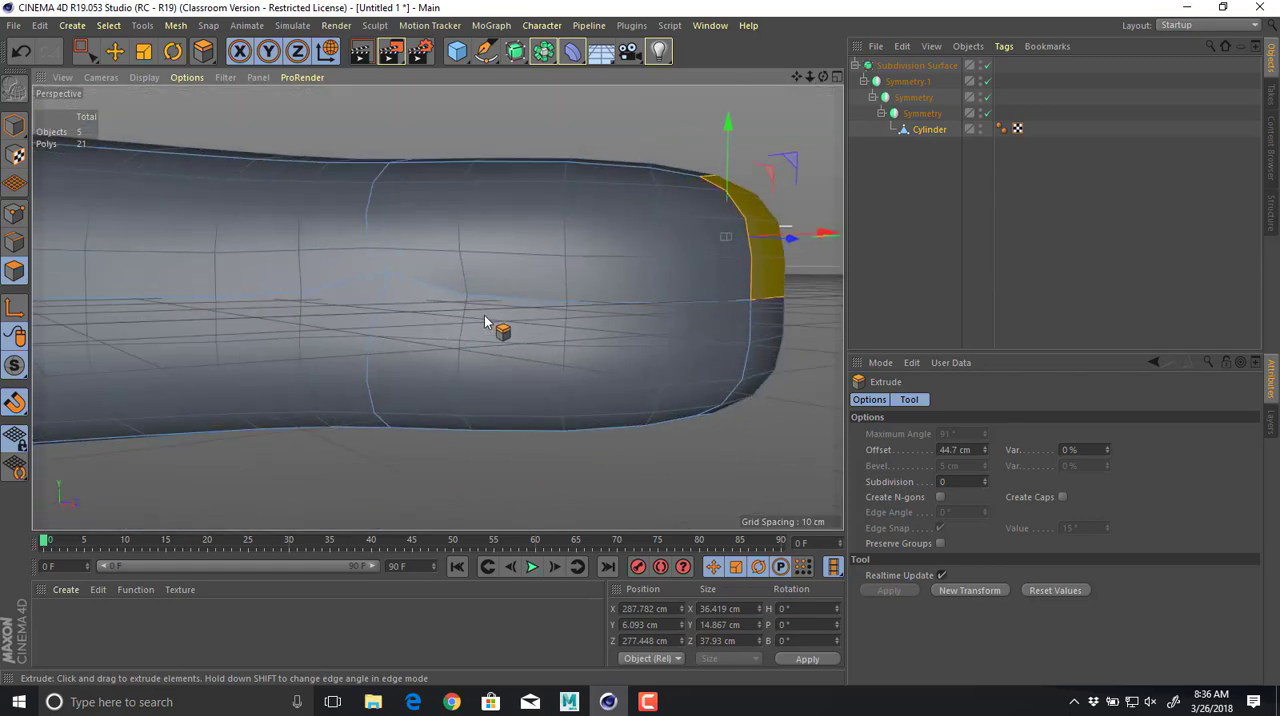
{"action": "left_click_drag", "start_coordinate": [486, 320], "coordinate": [681, 320], "text": "alt"}
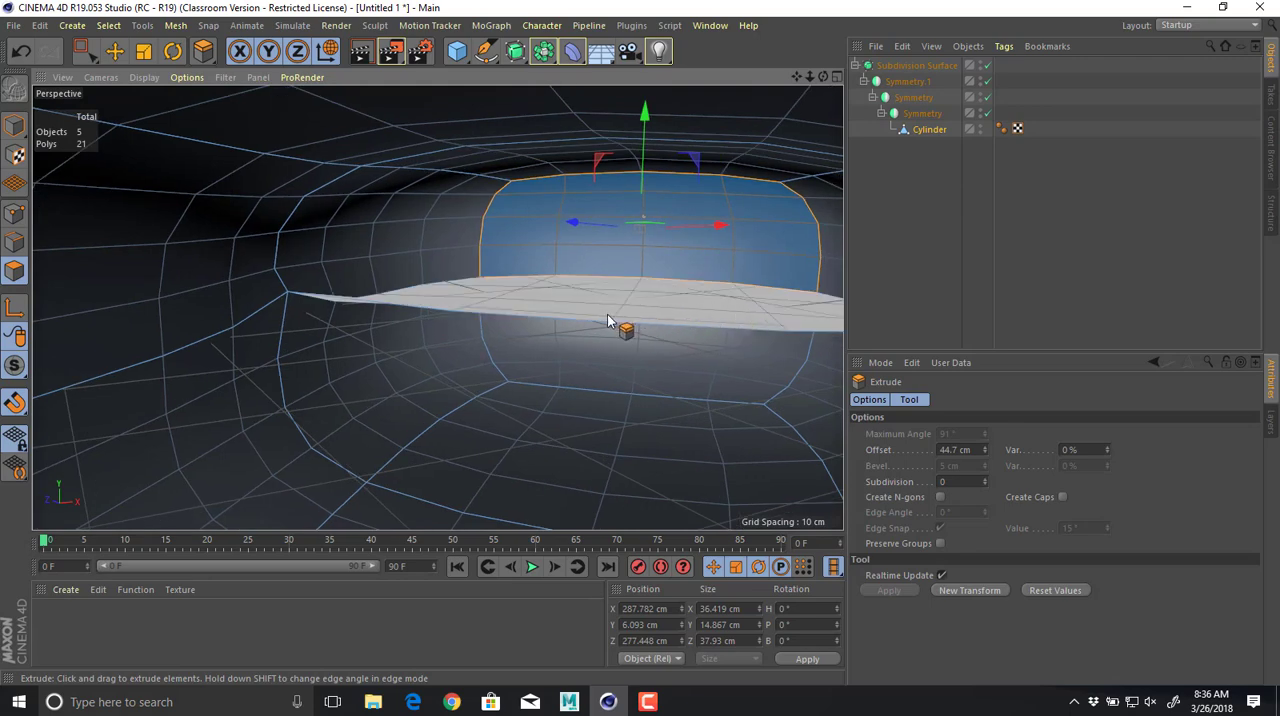
Select the flat horizontal polygon inside the extruded arm tip and delete it.
{"action": "mouse_move", "coordinate": [687, 275]}
{"action": "left_mouse_down", "text": "alt"}
{"action": "mouse_move", "coordinate": [402, 320]}
{"action": "mouse_move", "coordinate": [445, 350]}
{"action": "mouse_move", "coordinate": [744, 265]}
{"action": "mouse_move", "coordinate": [683, 272]}
{"action": "left_mouse_up", "text": "alt"}
{"action": "key", "text": "e"}
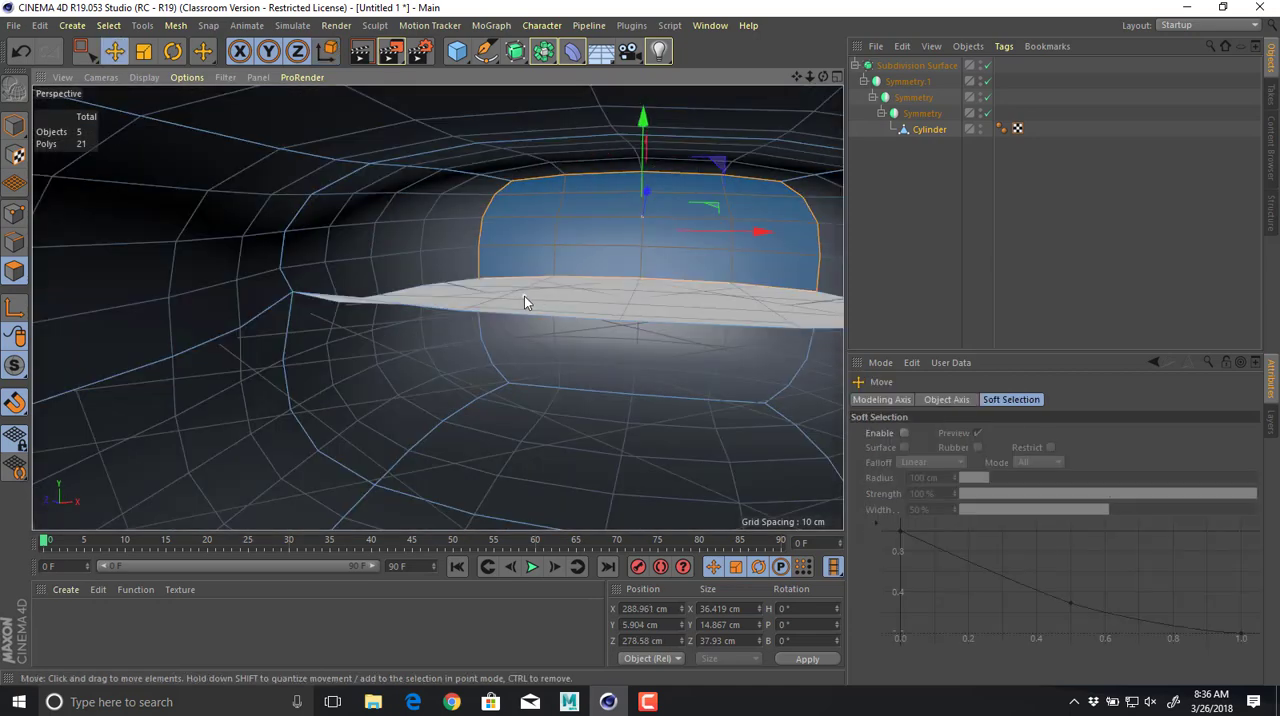
{"action": "left_click", "coordinate": [531, 299]}
{"action": "key", "text": "Delete"}
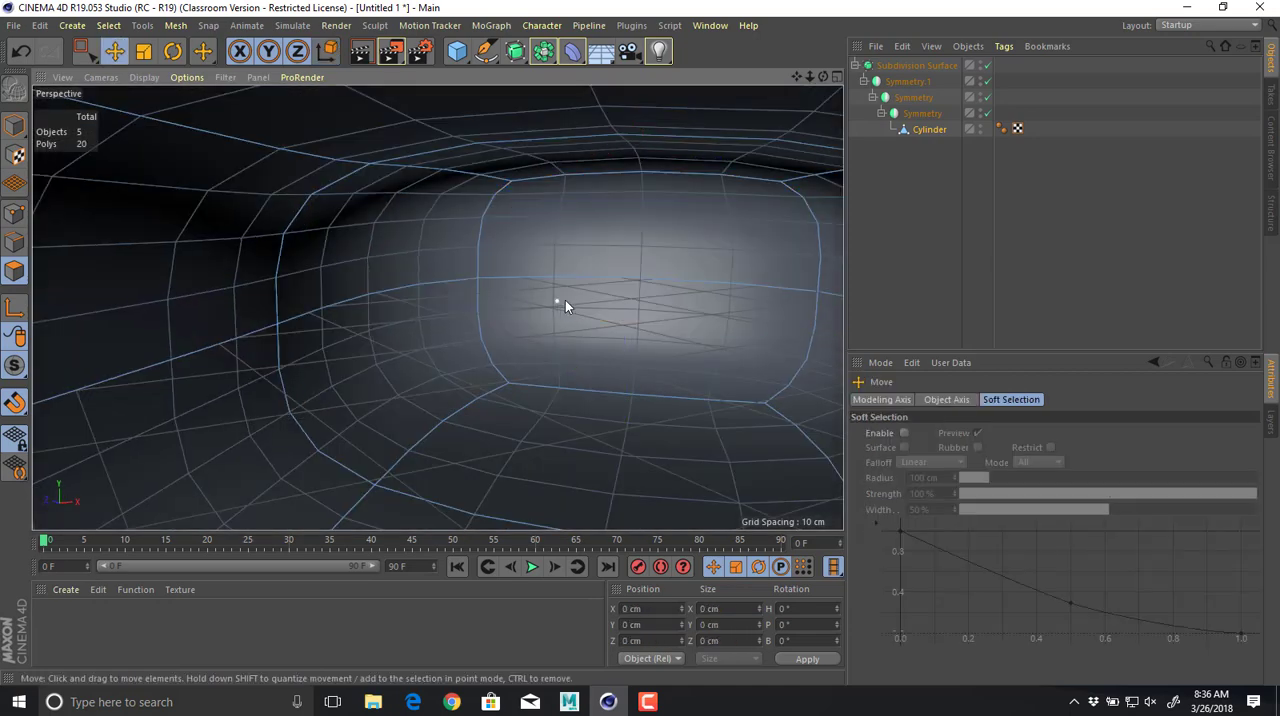
Examine the smoothed drone body and arms from outside, ending close on one arm tip.
{"action": "left_click_drag", "start_coordinate": [709, 323], "coordinate": [559, 364], "text": "alt"}
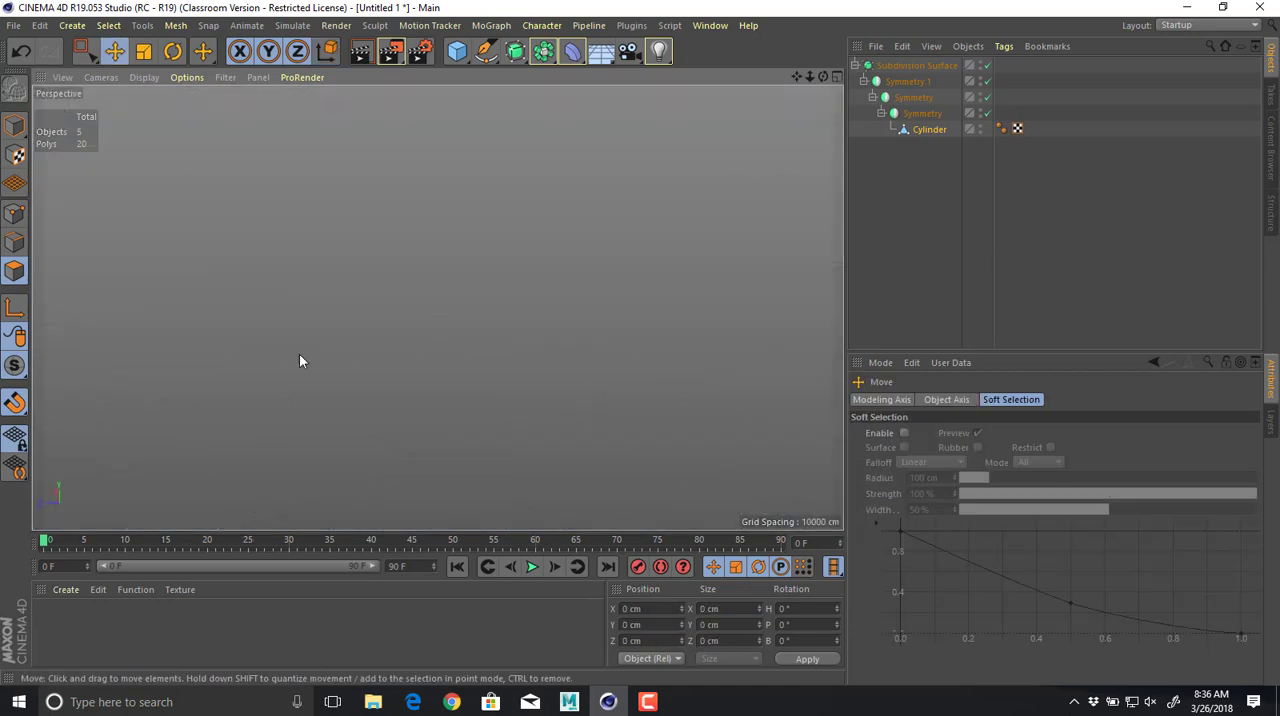
{"action": "left_click_drag", "start_coordinate": [271, 354], "coordinate": [319, 354], "text": "alt"}
{"action": "right_click_drag", "start_coordinate": [531, 309], "coordinate": [498, 315], "text": "alt"}
{"action": "left_click_drag", "start_coordinate": [429, 323], "coordinate": [519, 334], "text": "alt"}
{"action": "right_click_drag", "start_coordinate": [474, 341], "coordinate": [441, 344], "text": "alt"}
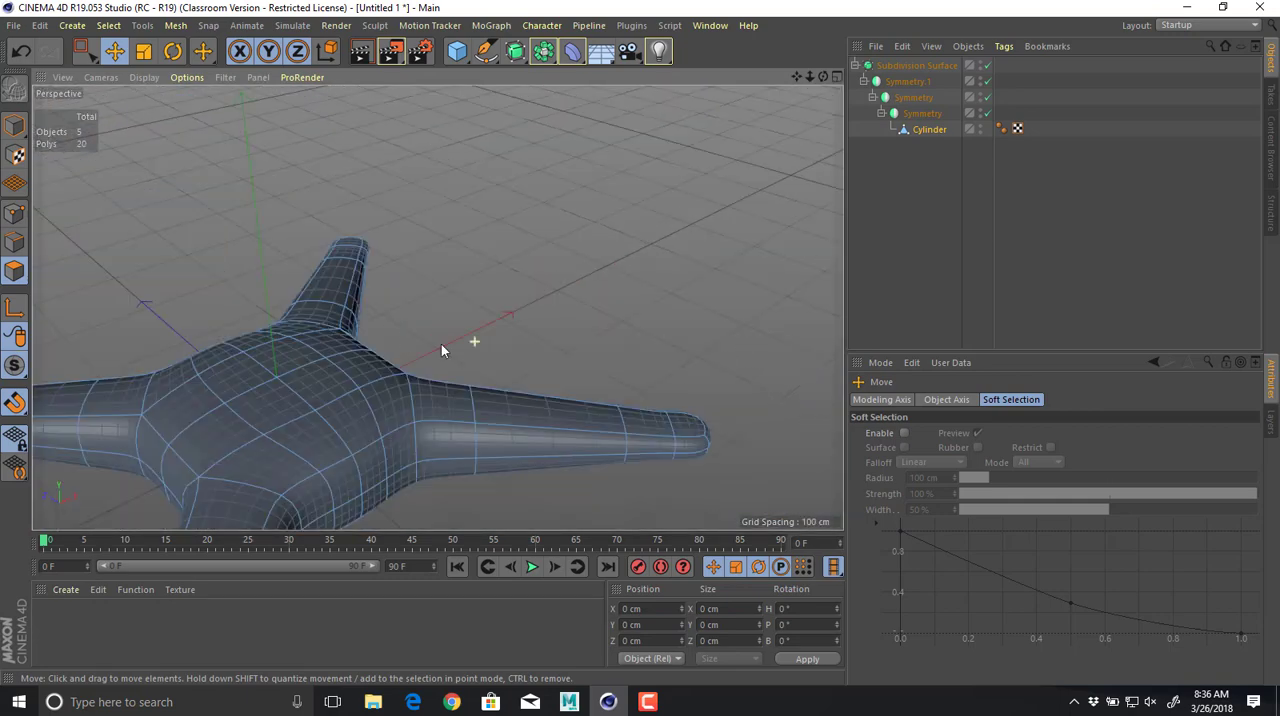
{"action": "left_click_drag", "start_coordinate": [441, 344], "coordinate": [362, 226], "text": "alt"}
{"action": "right_click_drag", "start_coordinate": [362, 226], "coordinate": [602, 315], "text": "alt"}
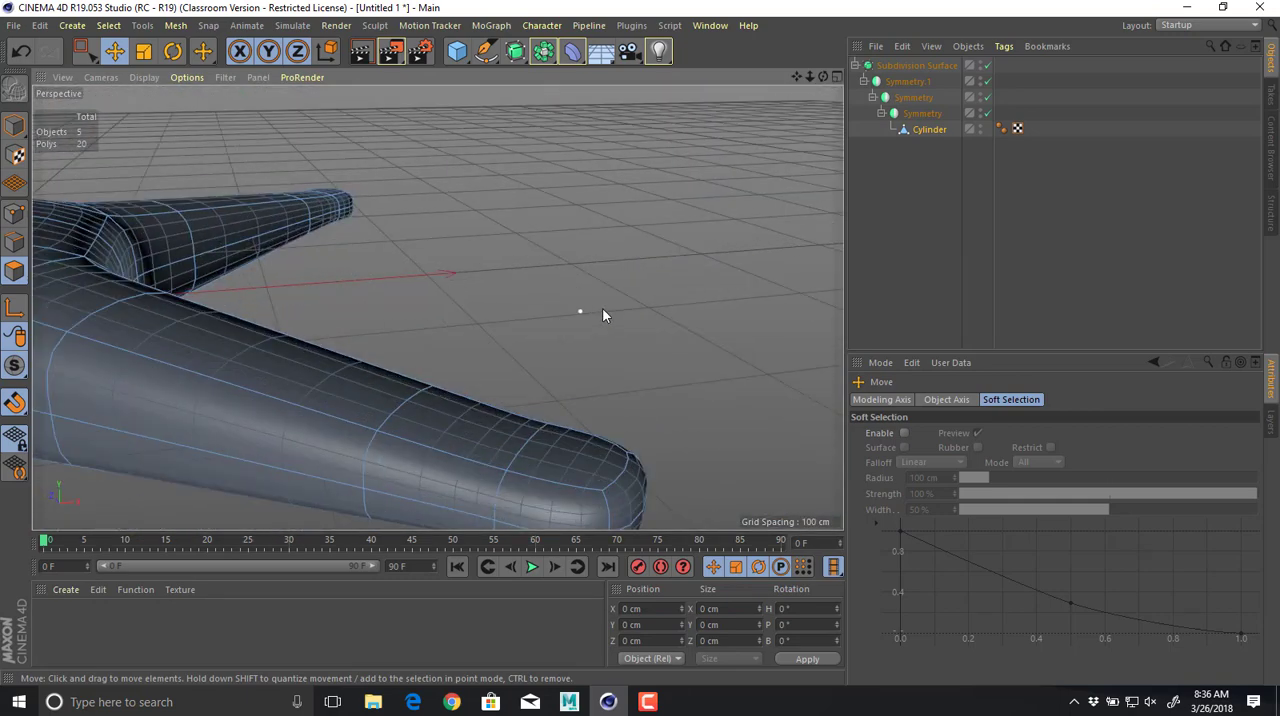
{"action": "mouse_move", "coordinate": [602, 315]}
{"action": "left_mouse_down", "text": "alt"}
{"action": "mouse_move", "coordinate": [637, 274]}
{"action": "mouse_move", "coordinate": [631, 246]}
{"action": "mouse_move", "coordinate": [608, 271]}
{"action": "mouse_move", "coordinate": [608, 330]}
{"action": "left_mouse_up", "text": "alt"}
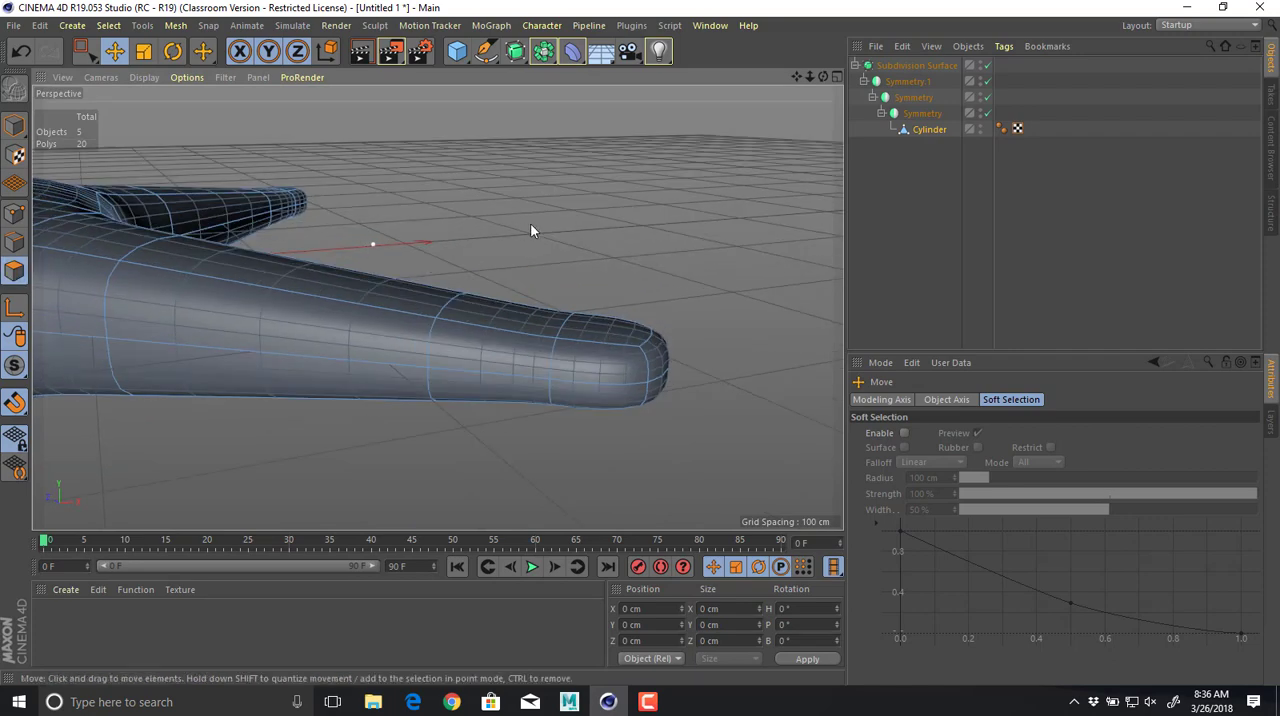
Switch to the browser and compare the white and orange drone photos with the modelled arm tip.
{"action": "key", "text": "alt+Tab"}
{"action": "left_click", "coordinate": [100, 11]}
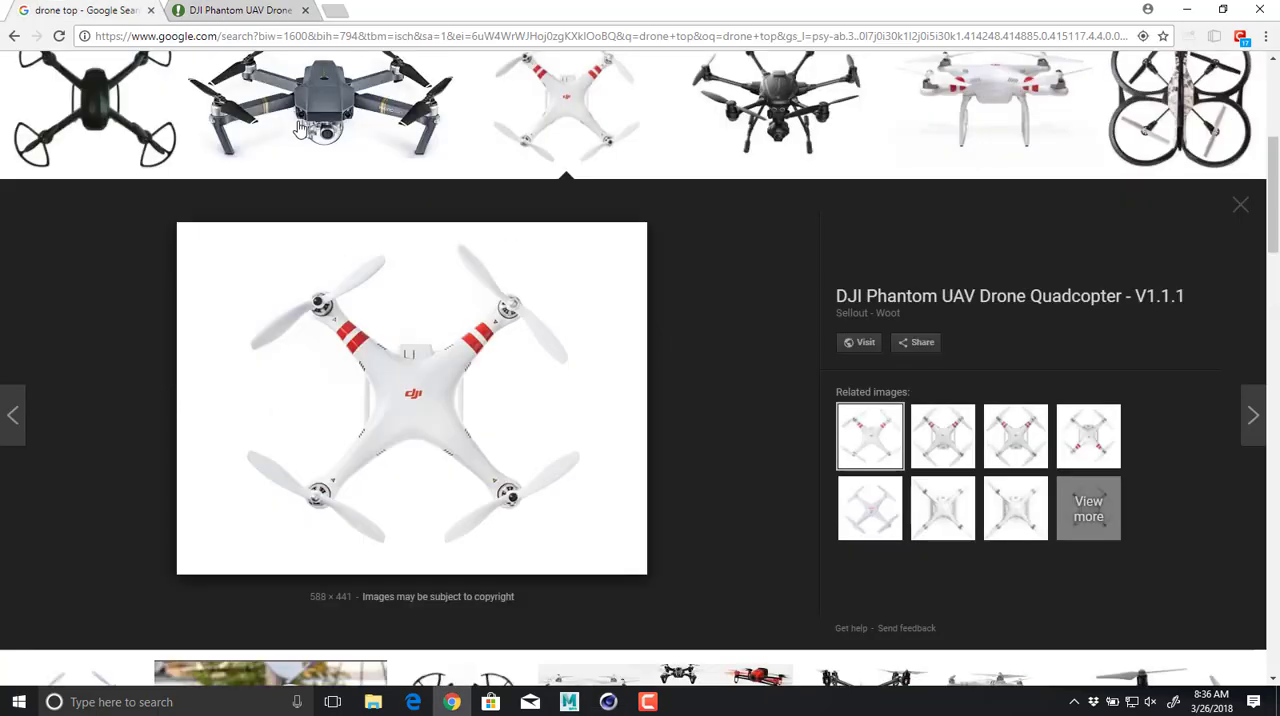
{"action": "key", "text": "alt+Left"}
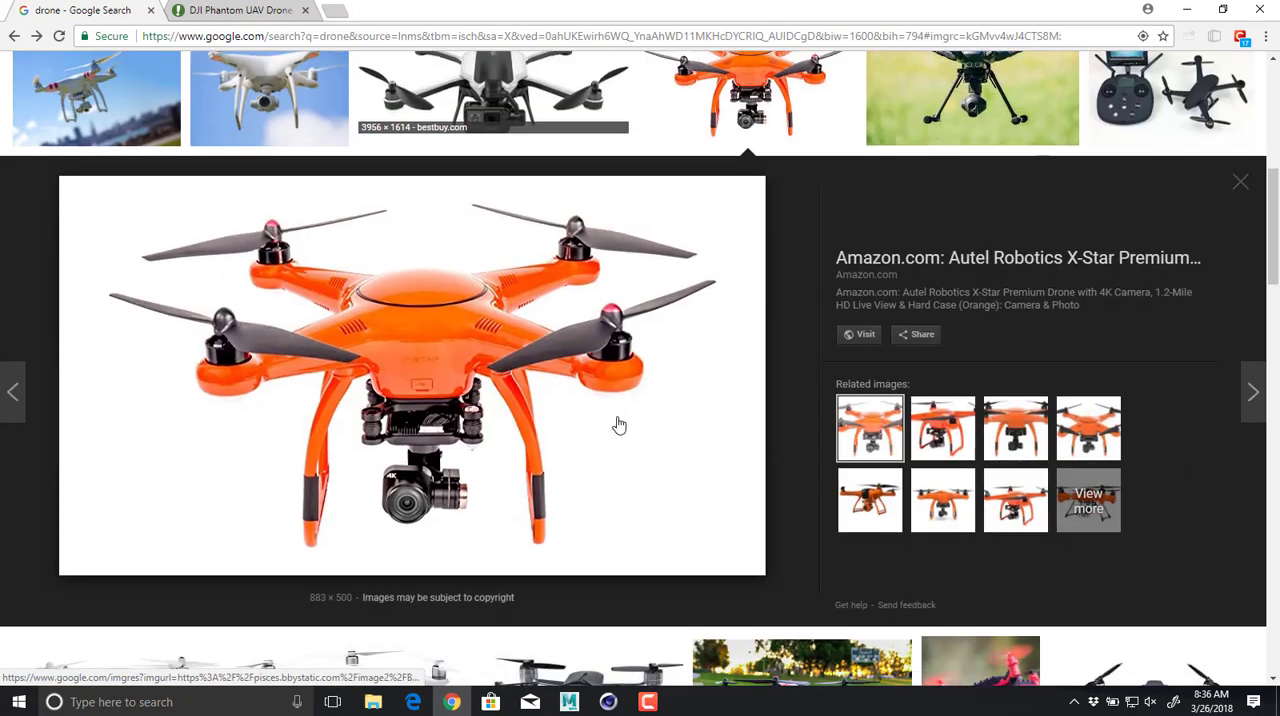
{"action": "key", "text": "alt+Tab"}
{"action": "left_click_drag", "start_coordinate": [657, 380], "coordinate": [589, 396], "text": "alt"}
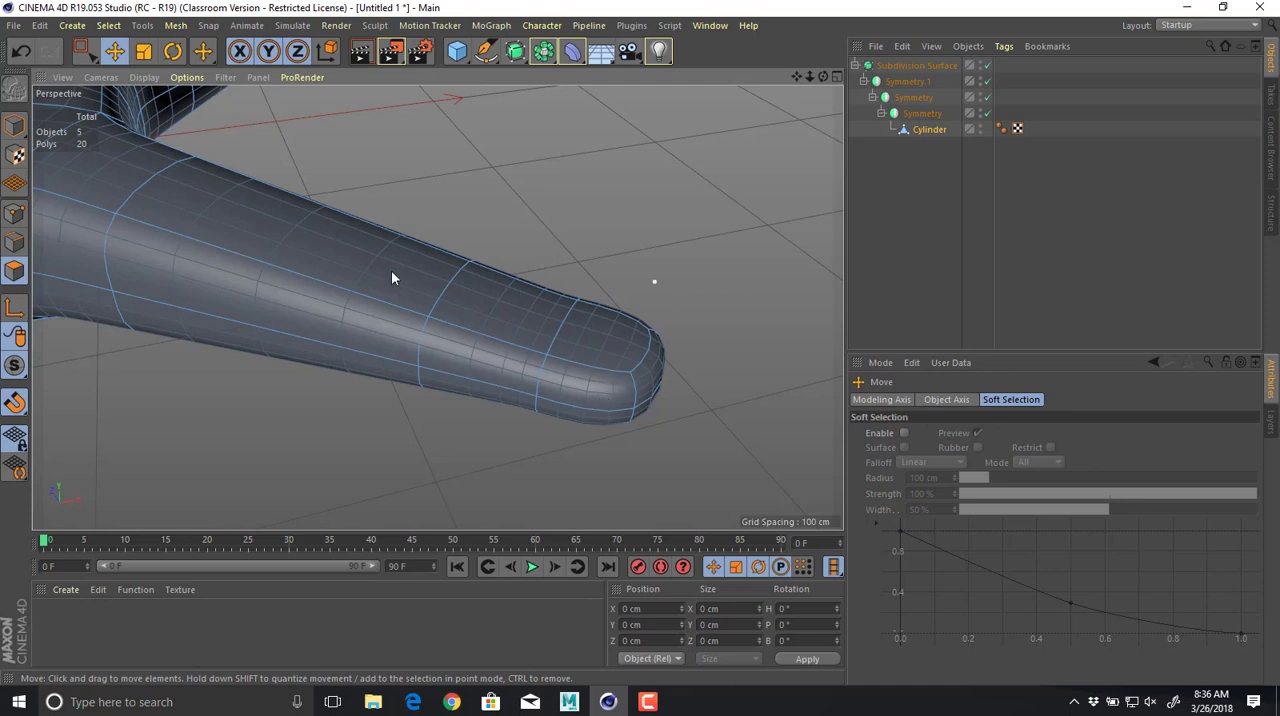
Turn the Subdivision Surface off and on to compare the arm's low-poly cage with its smoothed shape.
{"action": "left_click", "coordinate": [932, 131]}
{"action": "left_click", "coordinate": [985, 66]}
{"action": "left_click", "coordinate": [986, 65]}
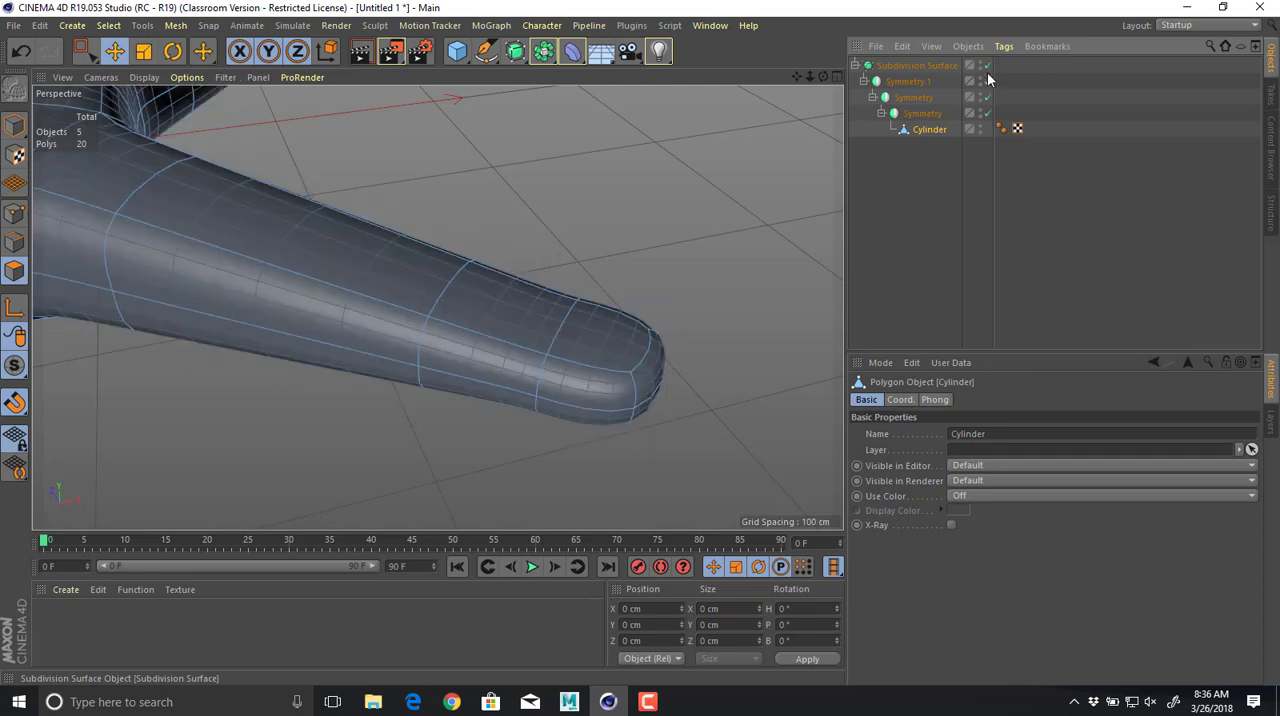
{"action": "right_click_drag", "start_coordinate": [677, 234], "coordinate": [409, 211], "text": "alt"}
{"action": "left_click_drag", "start_coordinate": [409, 211], "coordinate": [339, 208], "text": "alt"}
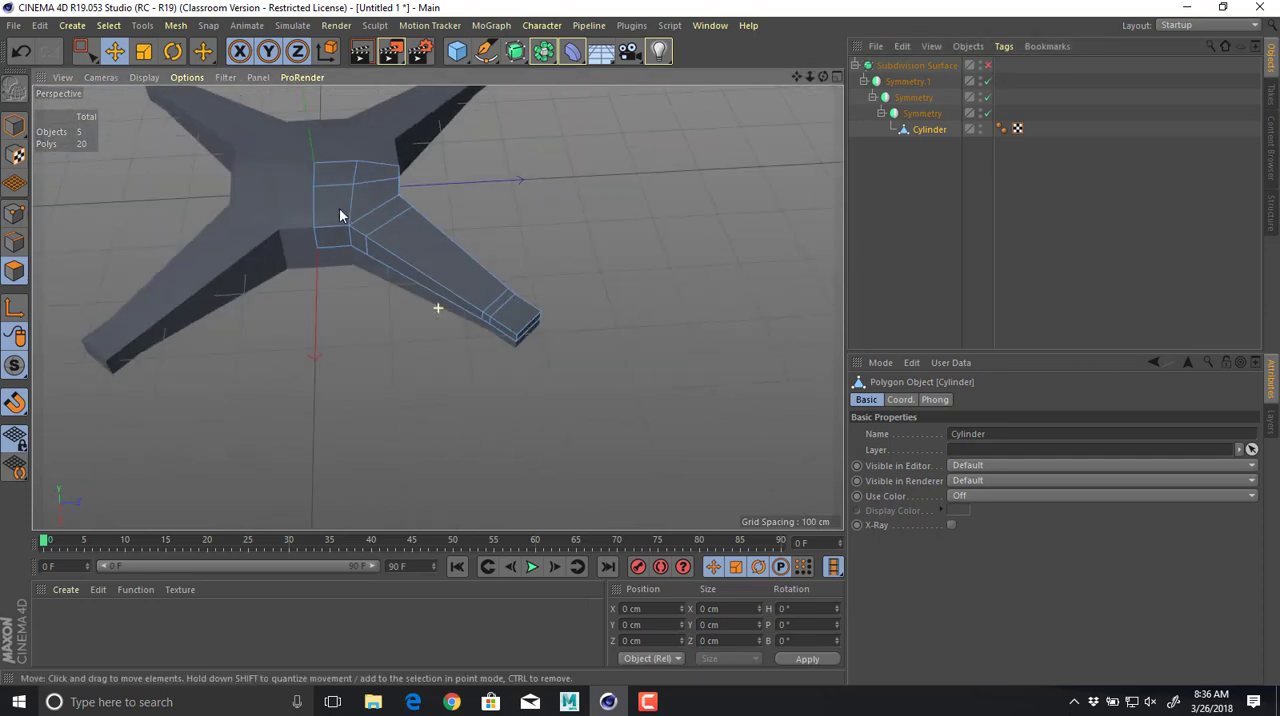
{"action": "right_click_drag", "start_coordinate": [385, 221], "coordinate": [554, 248], "text": "alt"}
{"action": "left_click_drag", "start_coordinate": [554, 248], "coordinate": [567, 197], "text": "alt"}
{"action": "middle_click_drag", "start_coordinate": [567, 197], "coordinate": [425, 195], "text": "alt"}
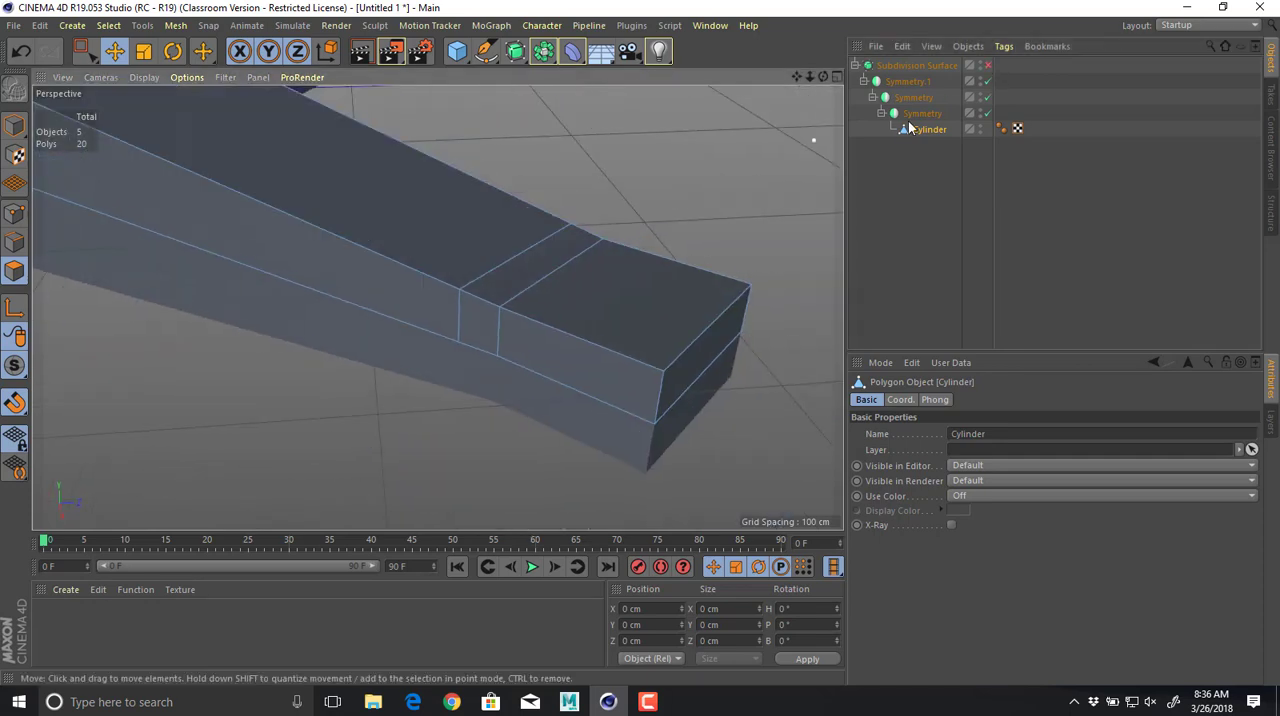
{"action": "left_click", "coordinate": [987, 66]}
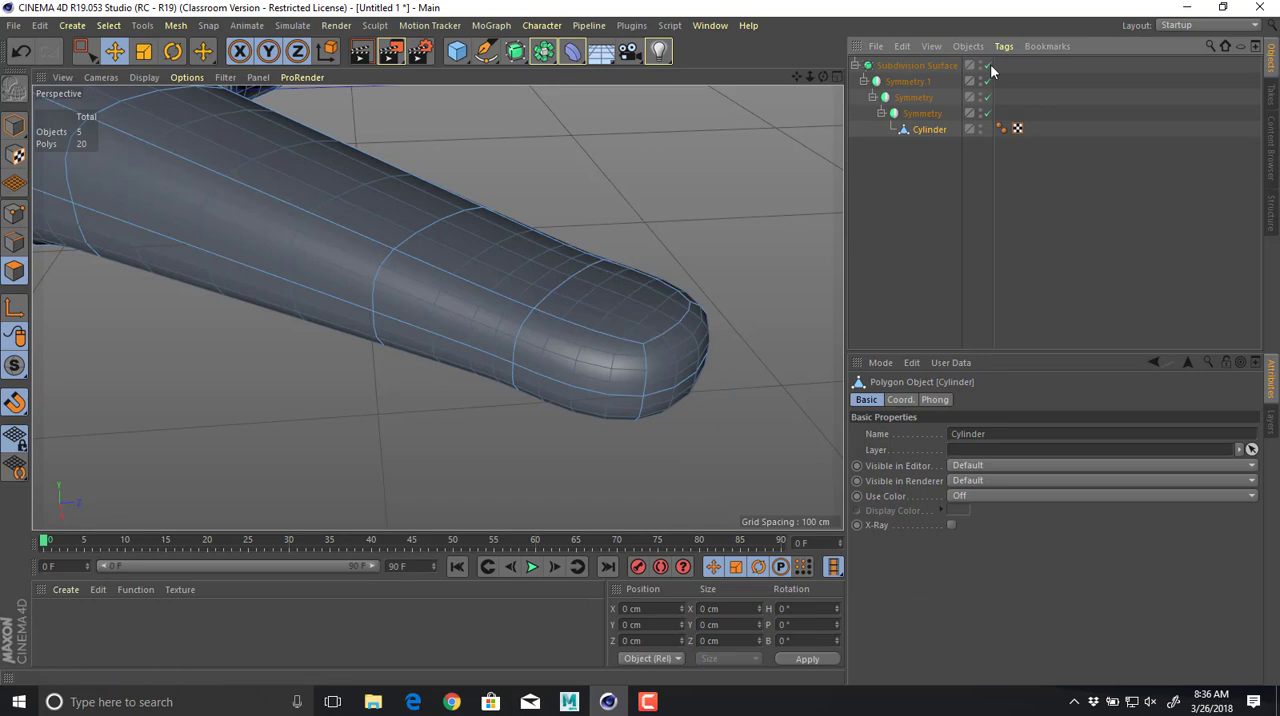
With the Subdivision Surface off, select the arm tip's end and side faces and scale them horizontally to about 140%.
{"action": "left_click", "coordinate": [988, 65]}
{"action": "left_click", "coordinate": [613, 370]}
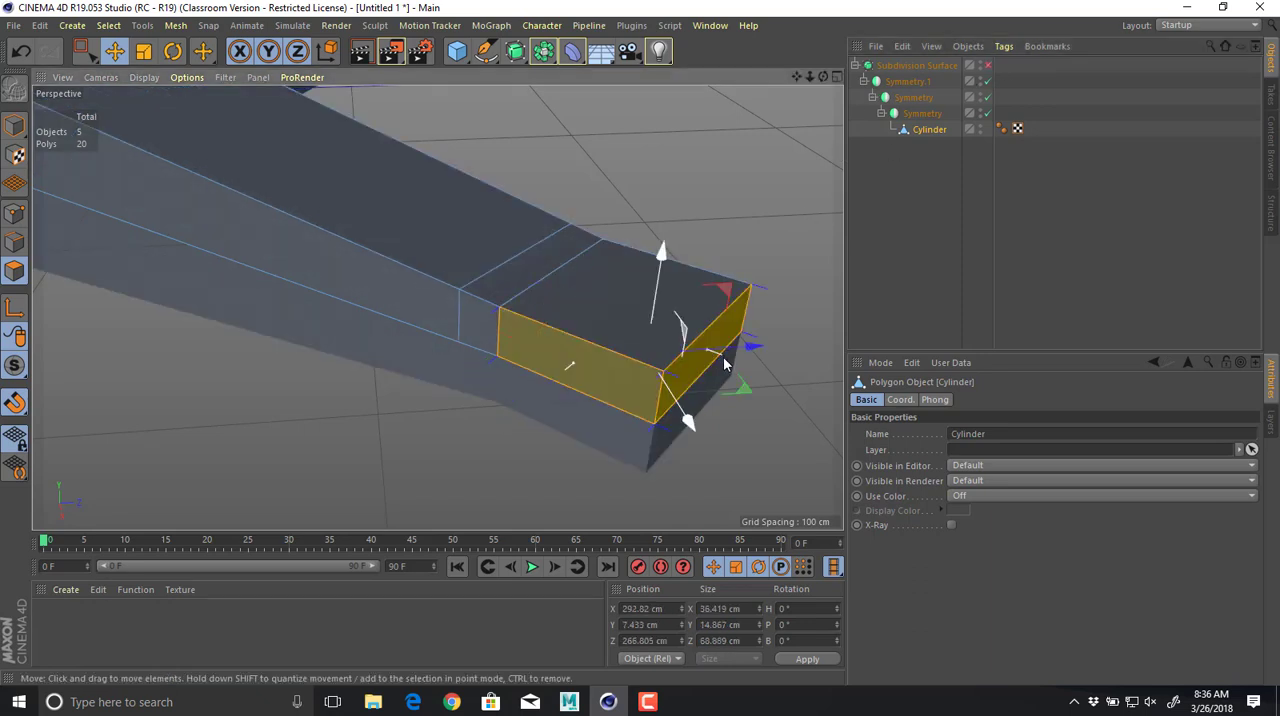
{"action": "left_click_drag", "start_coordinate": [723, 356], "coordinate": [569, 447], "text": "alt"}
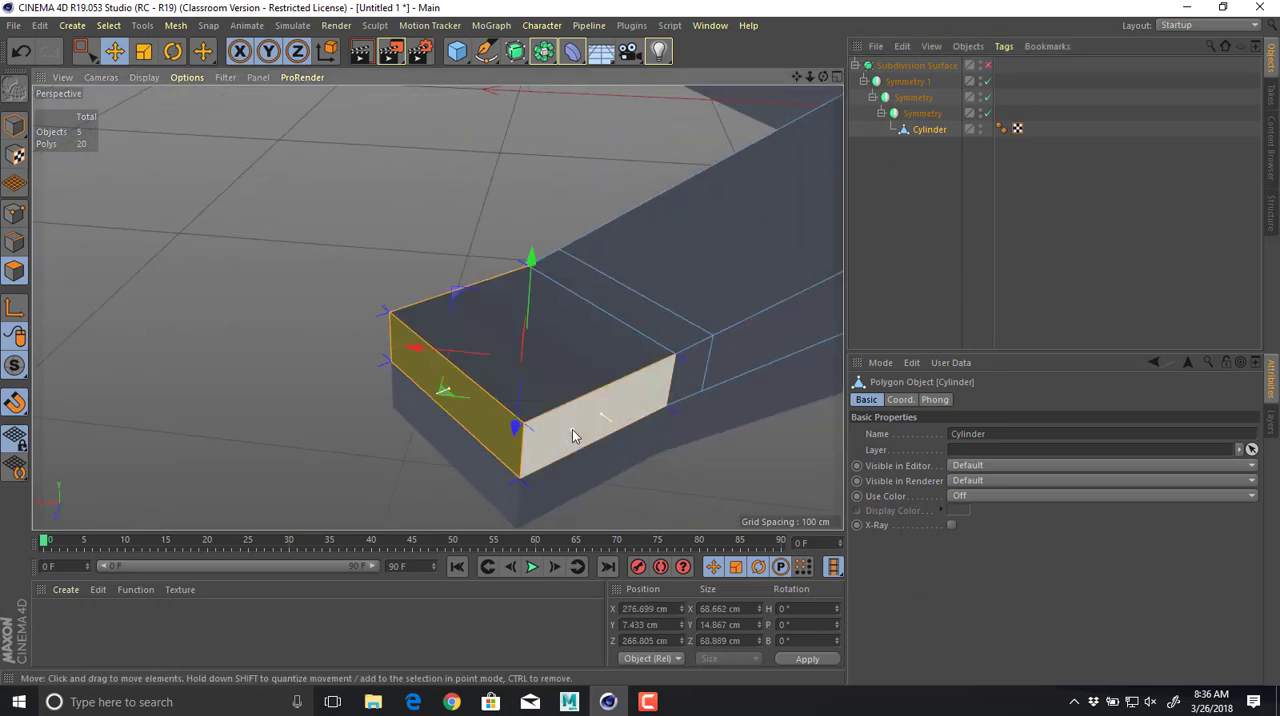
{"action": "key", "text": "t"}
{"action": "left_click", "coordinate": [535, 422], "text": "shift"}
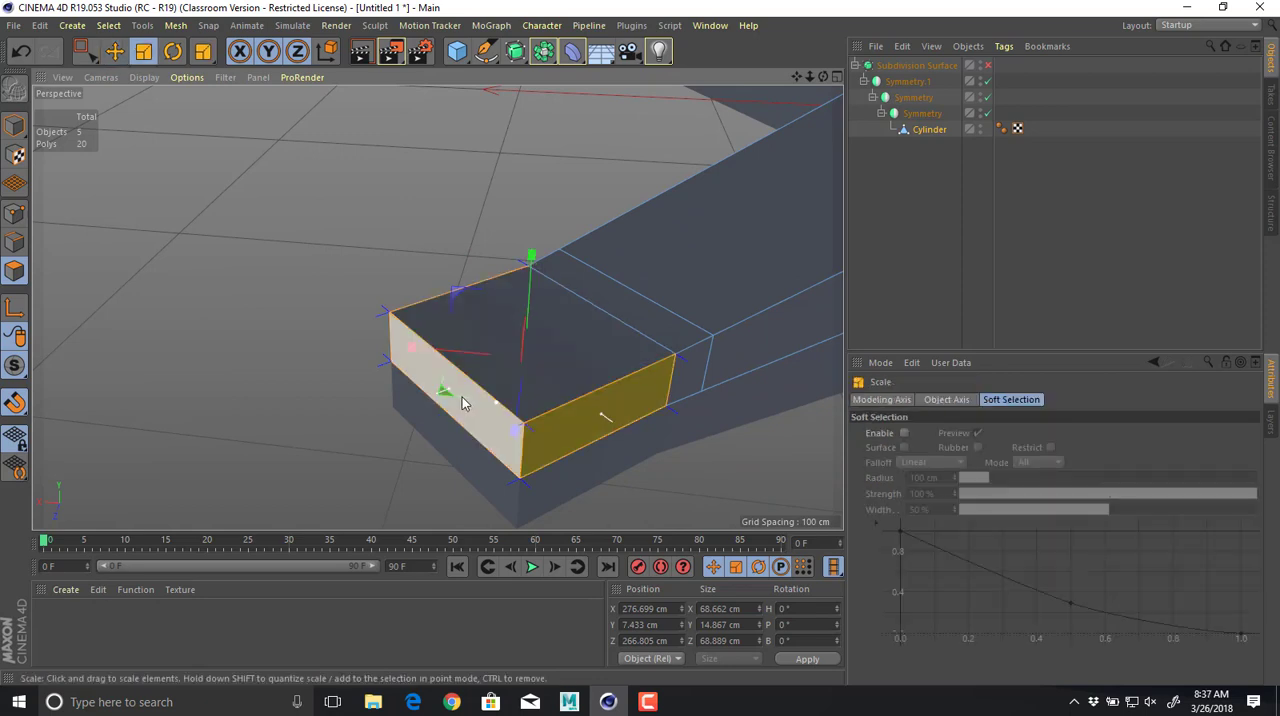
{"action": "left_click_drag", "start_coordinate": [455, 398], "coordinate": [766, 430]}
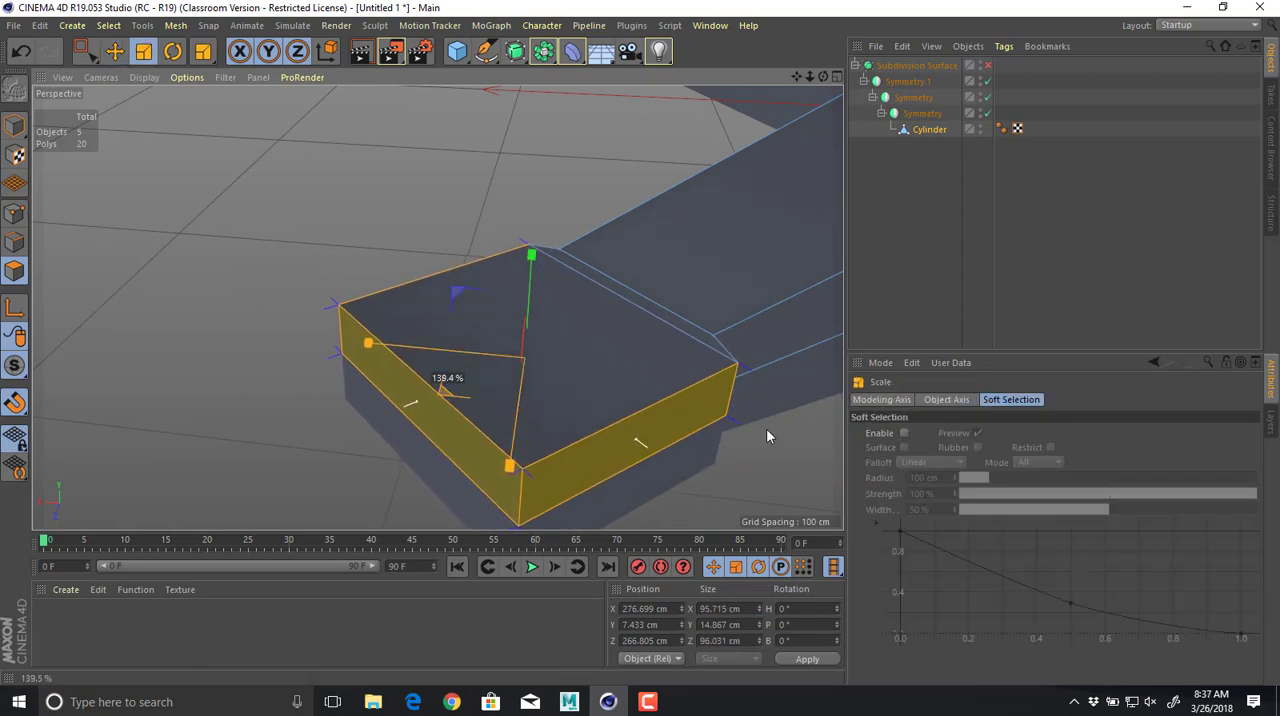
Move the scaled tip faces outward along the arm to about X 285 cm, Z 274 cm, and check the smoothed result.
{"action": "key", "text": "e"}
{"action": "left_click_drag", "start_coordinate": [443, 392], "coordinate": [403, 408]}
{"action": "left_click_drag", "start_coordinate": [590, 350], "coordinate": [681, 218], "text": "alt"}
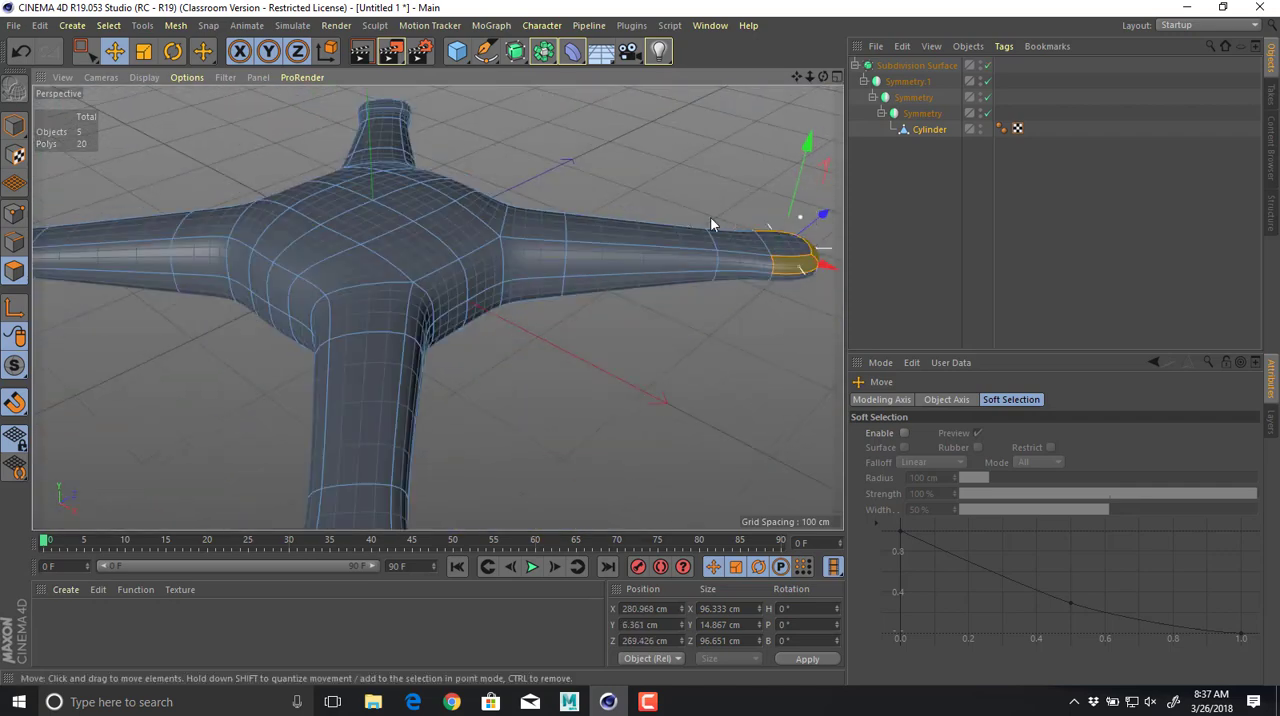
{"action": "left_click_drag", "start_coordinate": [711, 220], "coordinate": [677, 383], "text": "alt"}
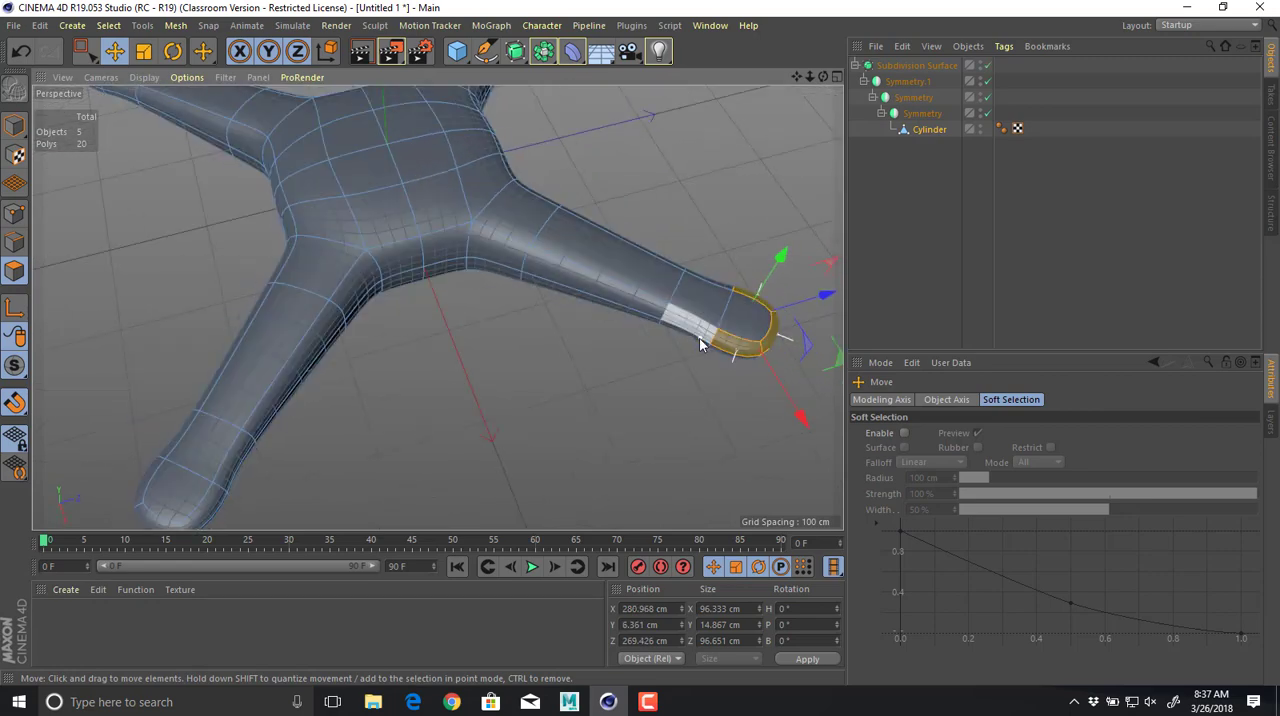
With smoothing off, select only the arm tip's end face and check the orange drone photo for the tip's shape.
{"action": "key", "text": "q"}
{"action": "middle_click_drag", "start_coordinate": [700, 344], "coordinate": [431, 352], "text": "alt"}
{"action": "right_click_drag", "start_coordinate": [431, 352], "coordinate": [587, 350], "text": "alt"}
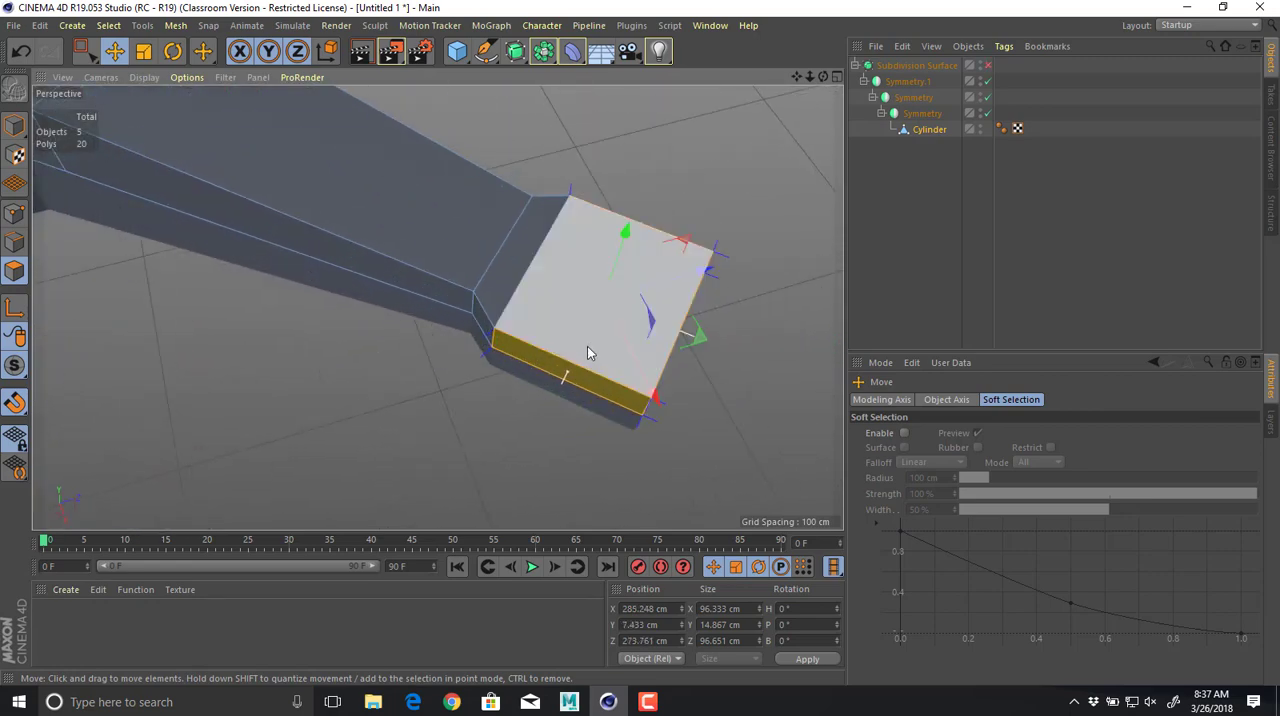
{"action": "left_click_drag", "start_coordinate": [587, 346], "coordinate": [366, 315], "text": "alt"}
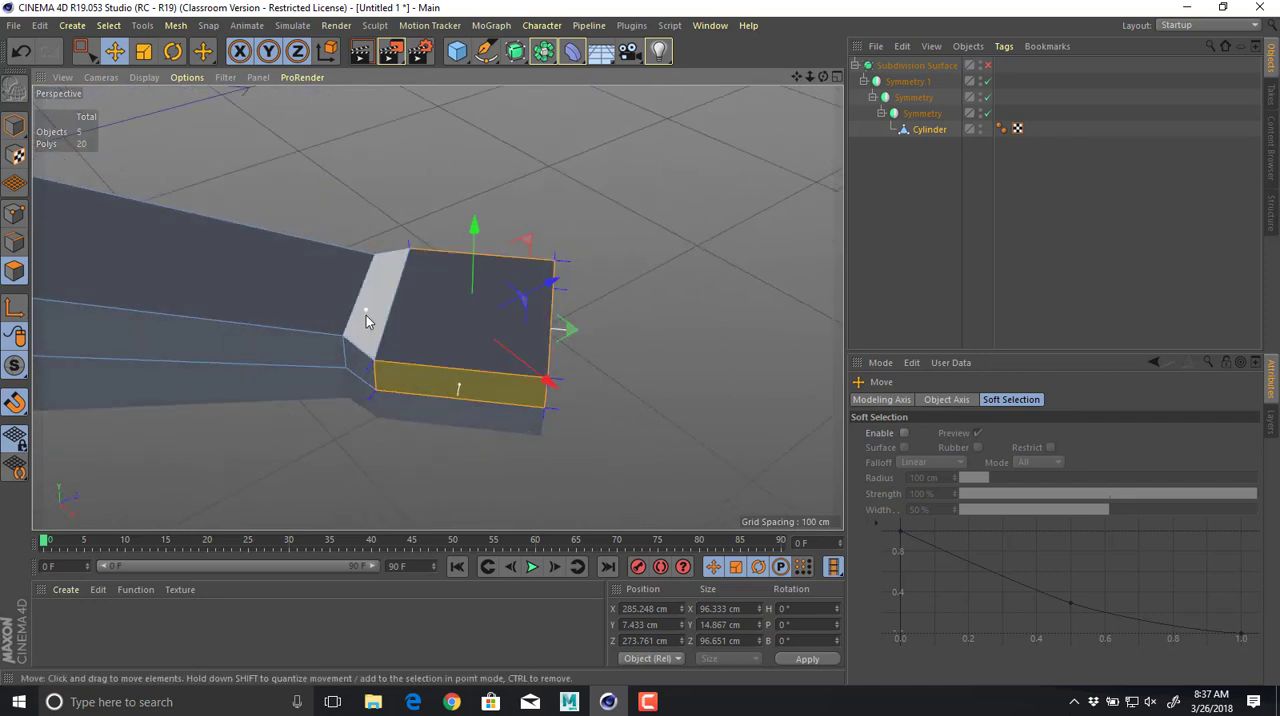
{"action": "middle_click_drag", "start_coordinate": [366, 315], "coordinate": [528, 308], "text": "alt"}
{"action": "right_click_drag", "start_coordinate": [528, 308], "coordinate": [587, 320], "text": "alt"}
{"action": "left_click_drag", "start_coordinate": [639, 373], "coordinate": [615, 299], "text": "alt"}
{"action": "middle_click", "coordinate": [615, 298]}
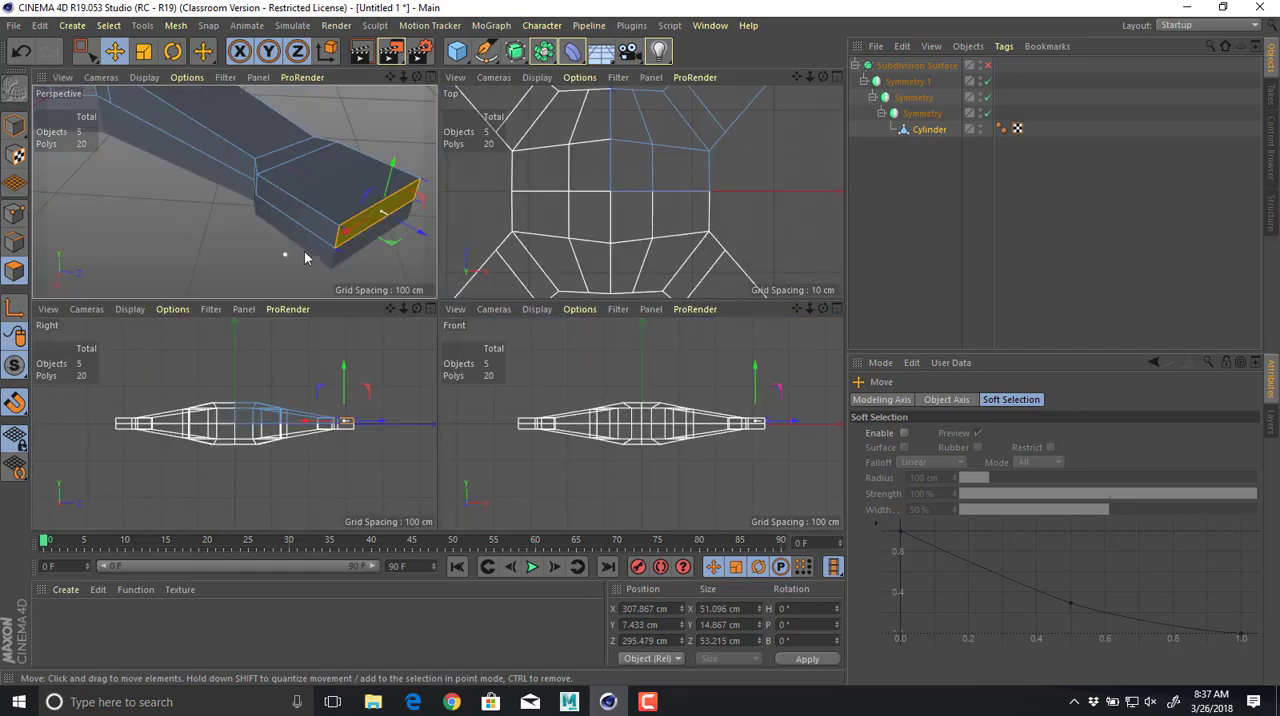
{"action": "key", "text": "alt+Tab"}
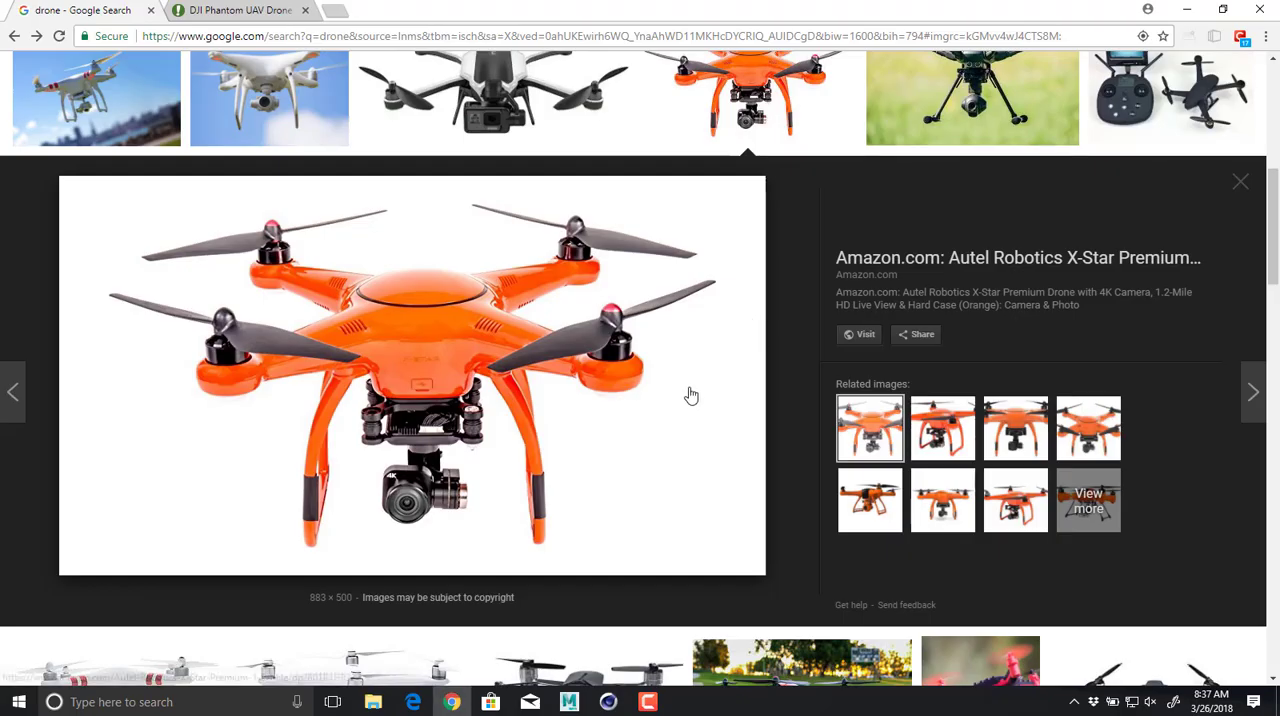
{"action": "key", "text": "alt+Tab"}
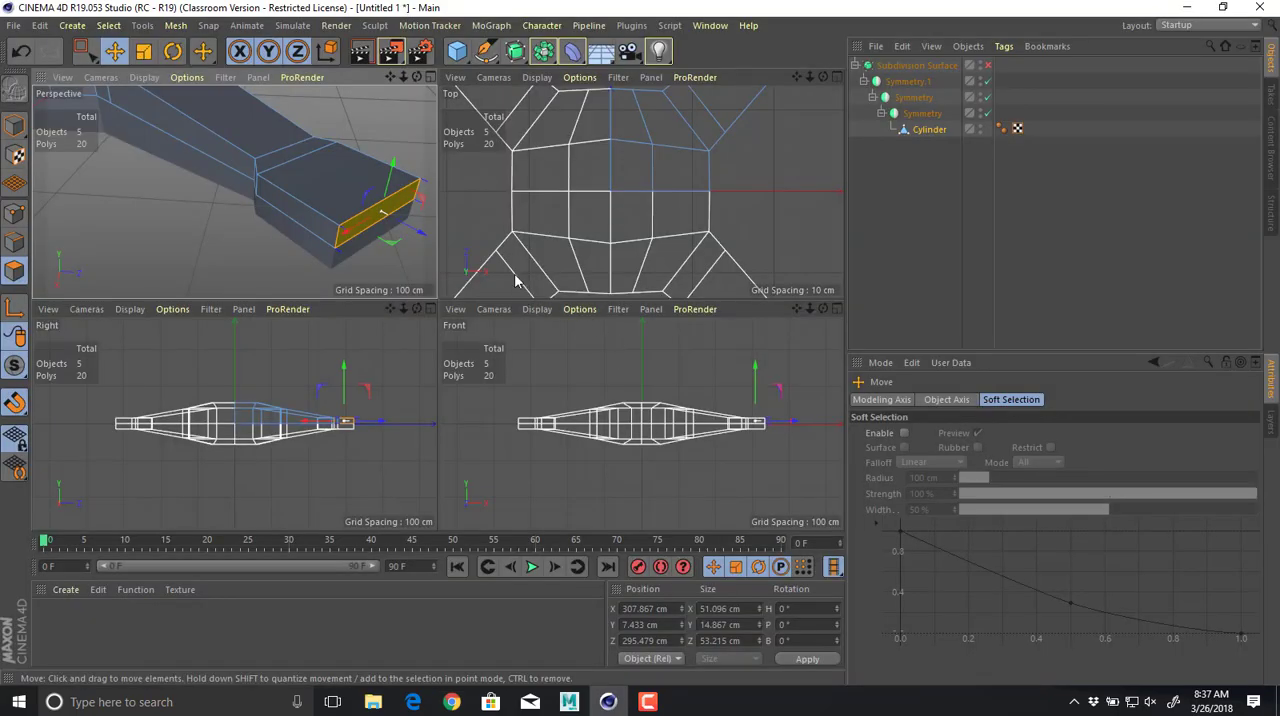
In the top view, add a Cylinder primitive and centre it over the arm tip as a round guide.
{"action": "middle_click", "coordinate": [628, 219]}
{"action": "right_click_drag", "start_coordinate": [743, 237], "coordinate": [589, 235], "text": "alt"}
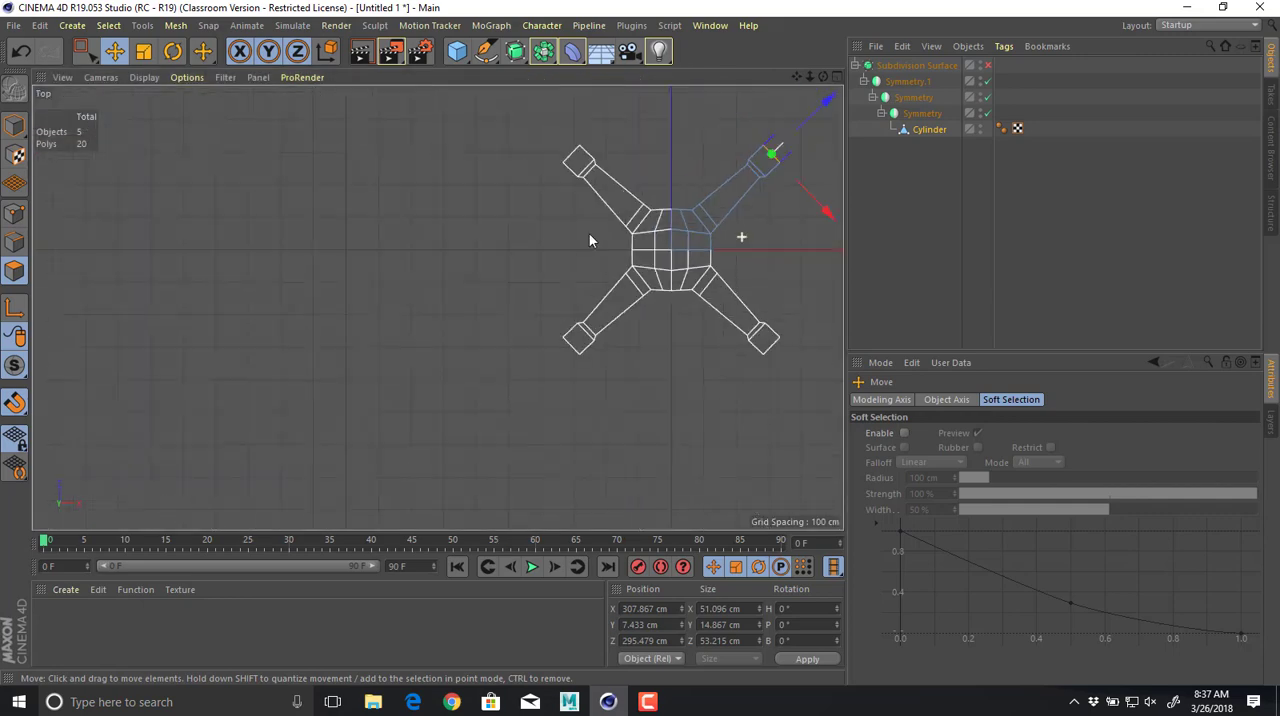
{"action": "middle_click_drag", "start_coordinate": [584, 241], "coordinate": [393, 348], "text": "alt"}
{"action": "left_click", "coordinate": [458, 52]}
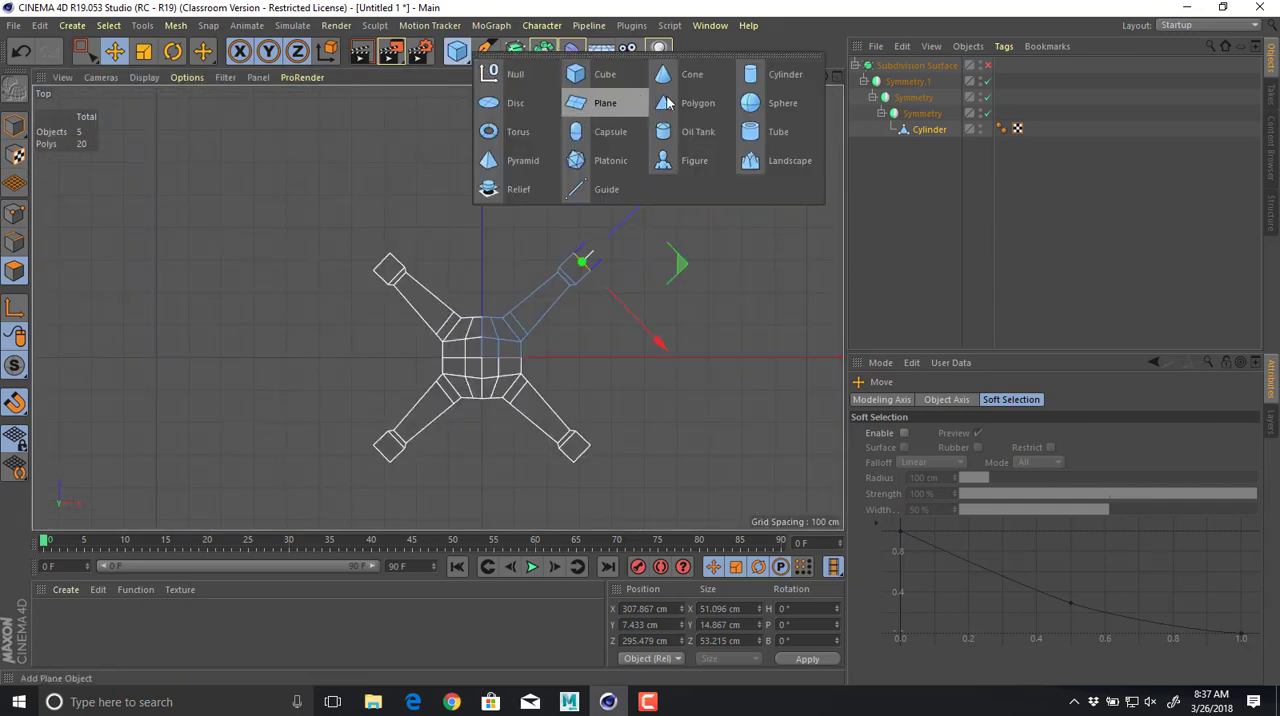
{"action": "left_click", "coordinate": [762, 75]}
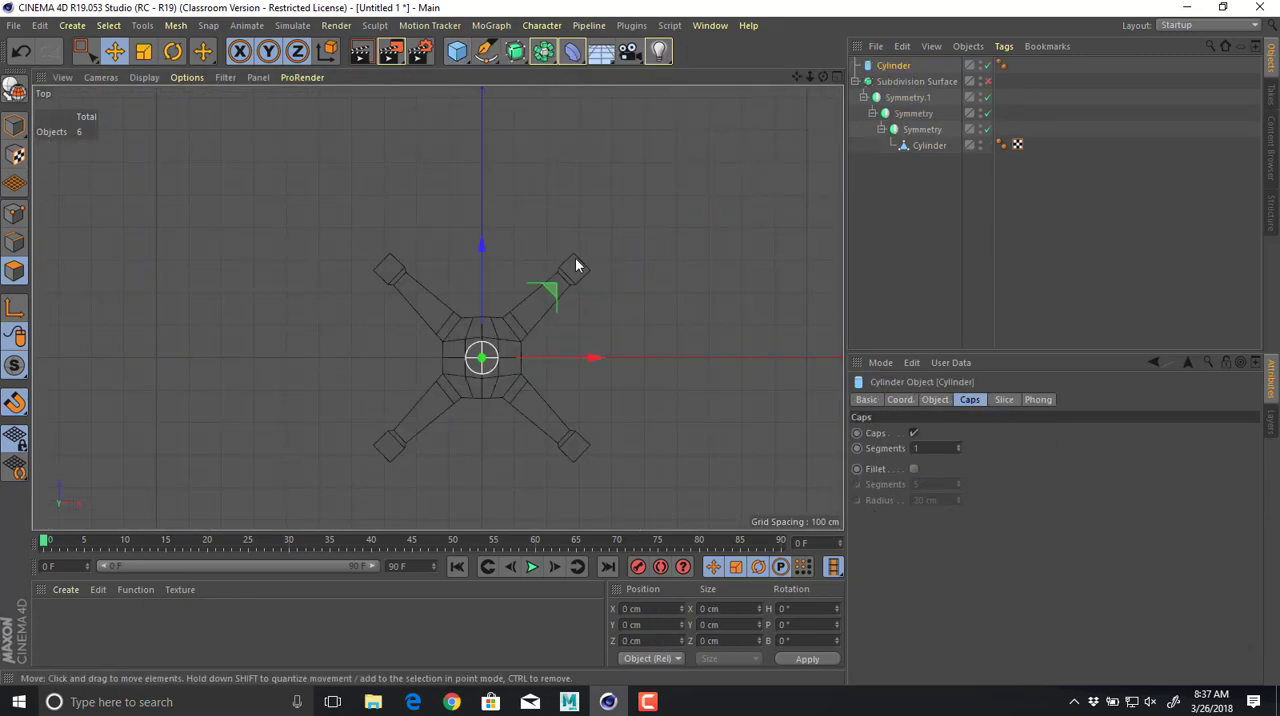
{"action": "left_click_drag", "start_coordinate": [570, 288], "coordinate": [646, 240]}
{"action": "scroll", "coordinate": [644, 249], "scroll_direction": "up", "scroll_amount": 6}
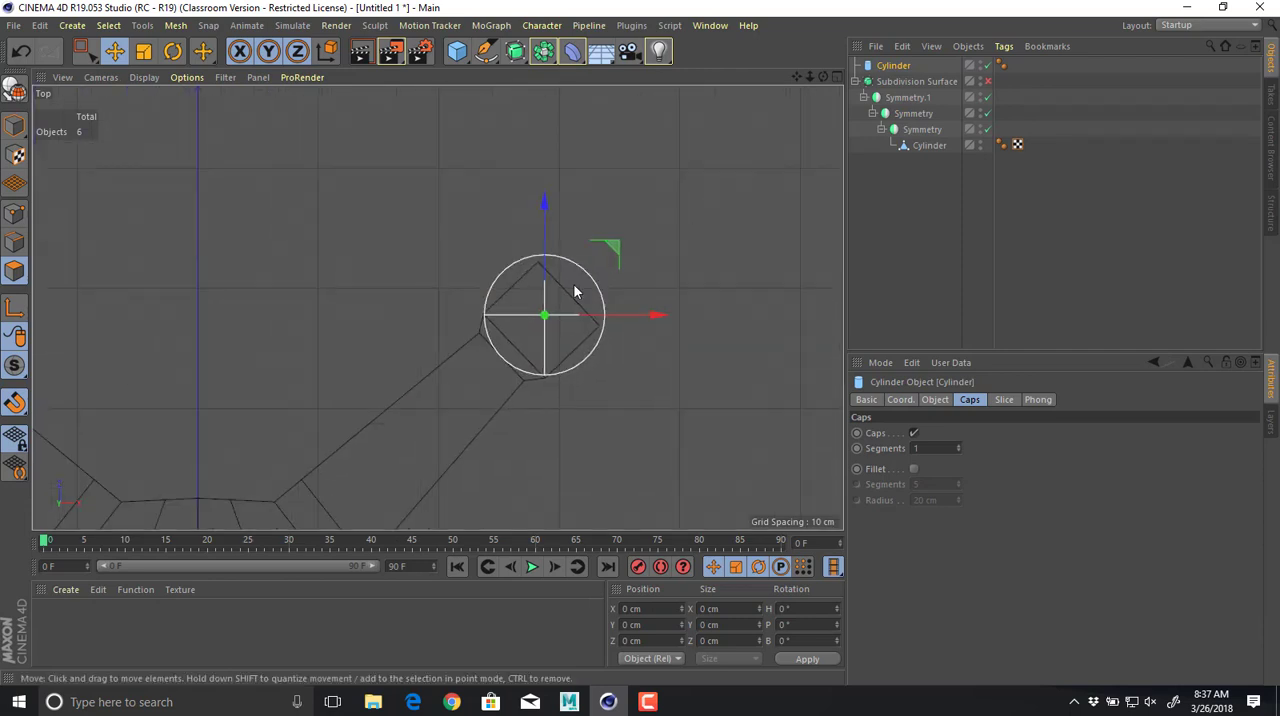
{"action": "scroll", "coordinate": [600, 300], "scroll_direction": "up", "scroll_amount": 5}
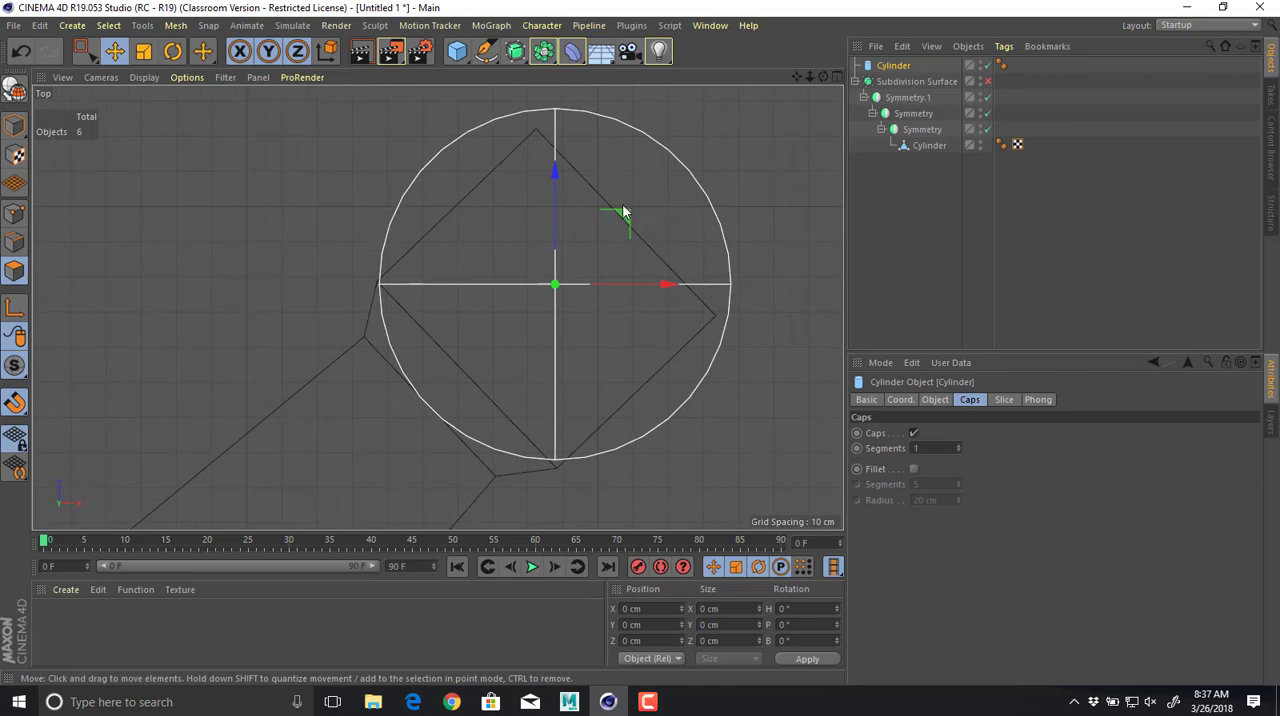
{"action": "left_click_drag", "start_coordinate": [624, 221], "coordinate": [616, 229]}
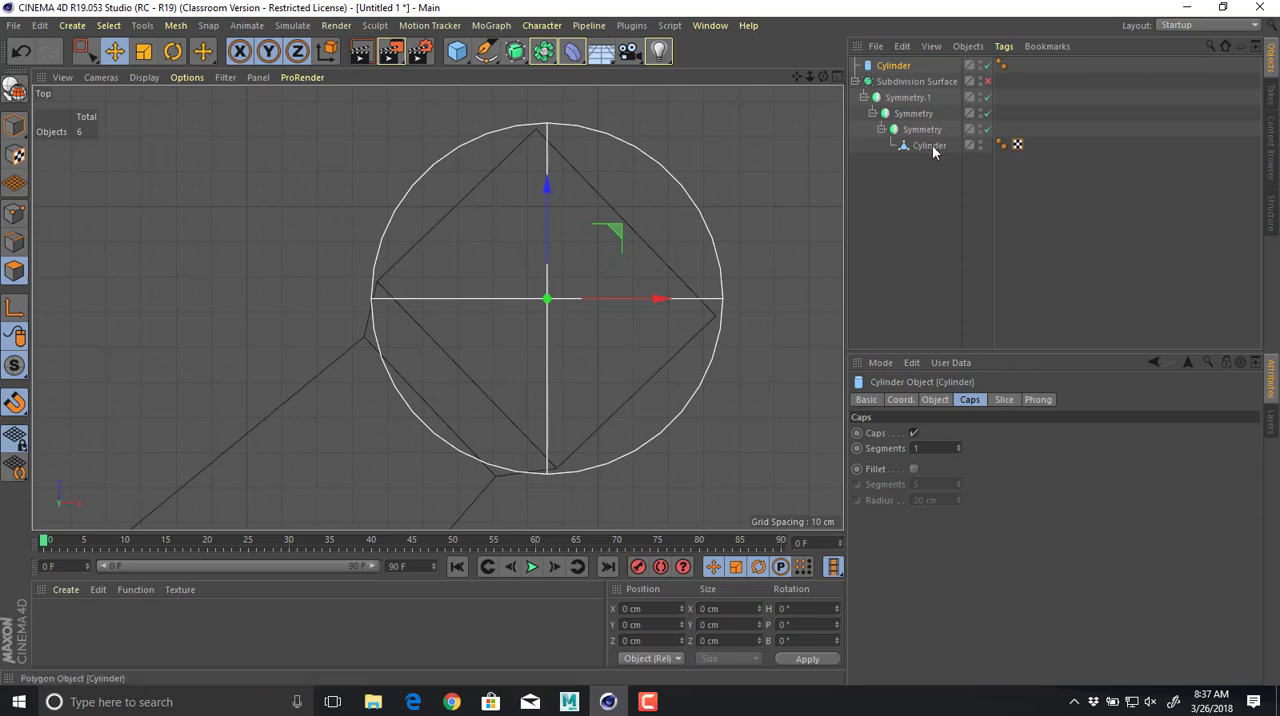
Move the body mesh's arm end face outward along the arm to about X 321 cm, Z 309 cm.
{"action": "left_click", "coordinate": [929, 146]}
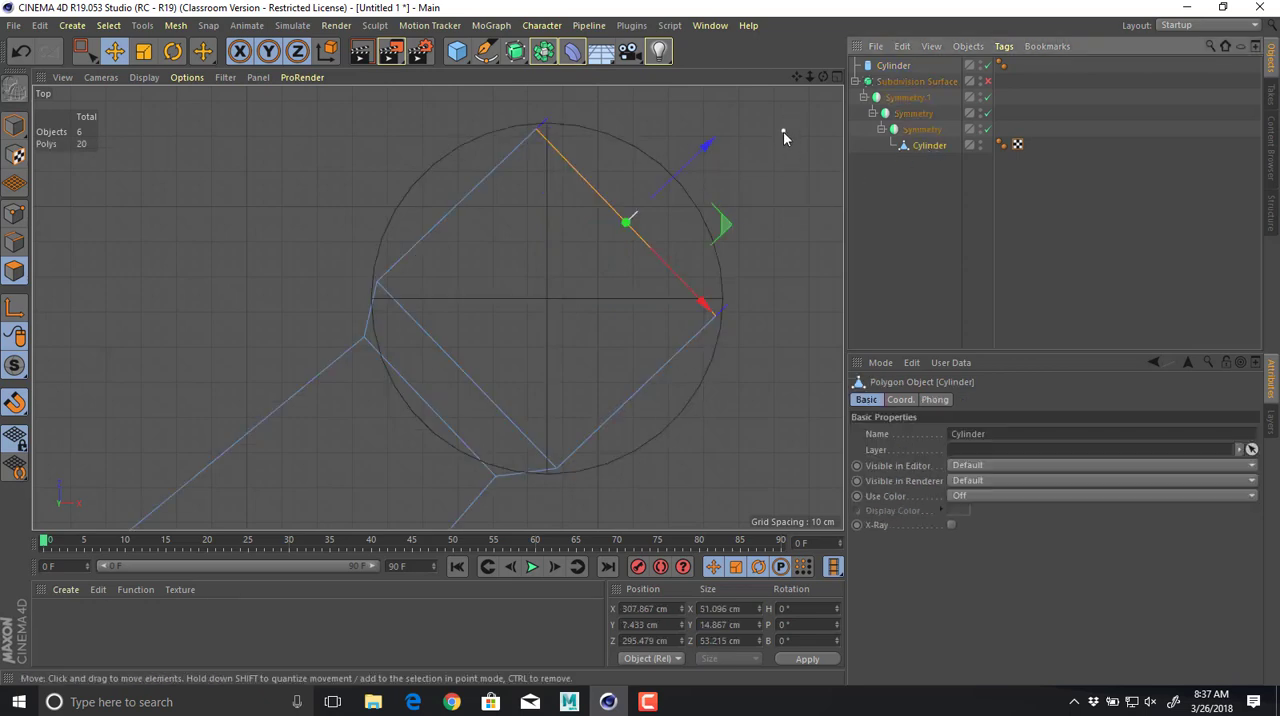
{"action": "mouse_move", "coordinate": [783, 131]}
{"action": "left_mouse_down"}
{"action": "mouse_move", "coordinate": [720, 147]}
{"action": "mouse_move", "coordinate": [768, 118]}
{"action": "left_mouse_up"}
{"action": "key", "text": "ctrl+z"}
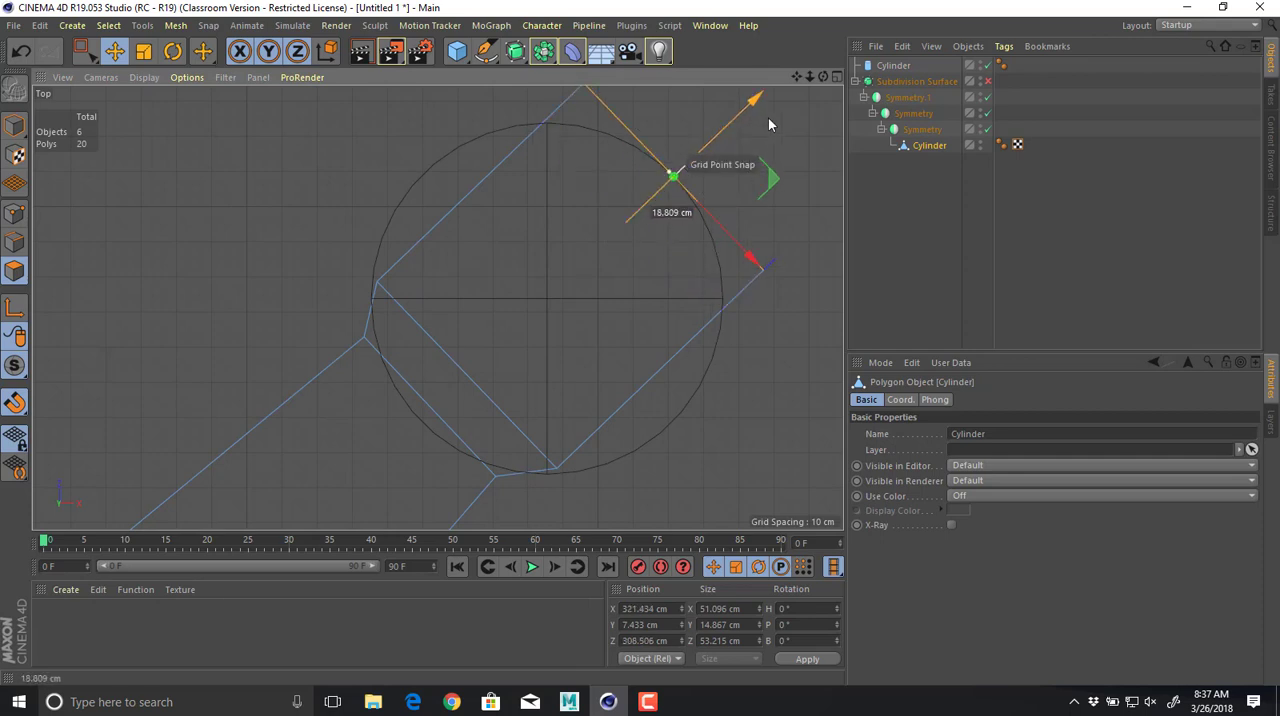
{"action": "middle_click", "coordinate": [711, 322]}
{"action": "left_click", "coordinate": [350, 246]}
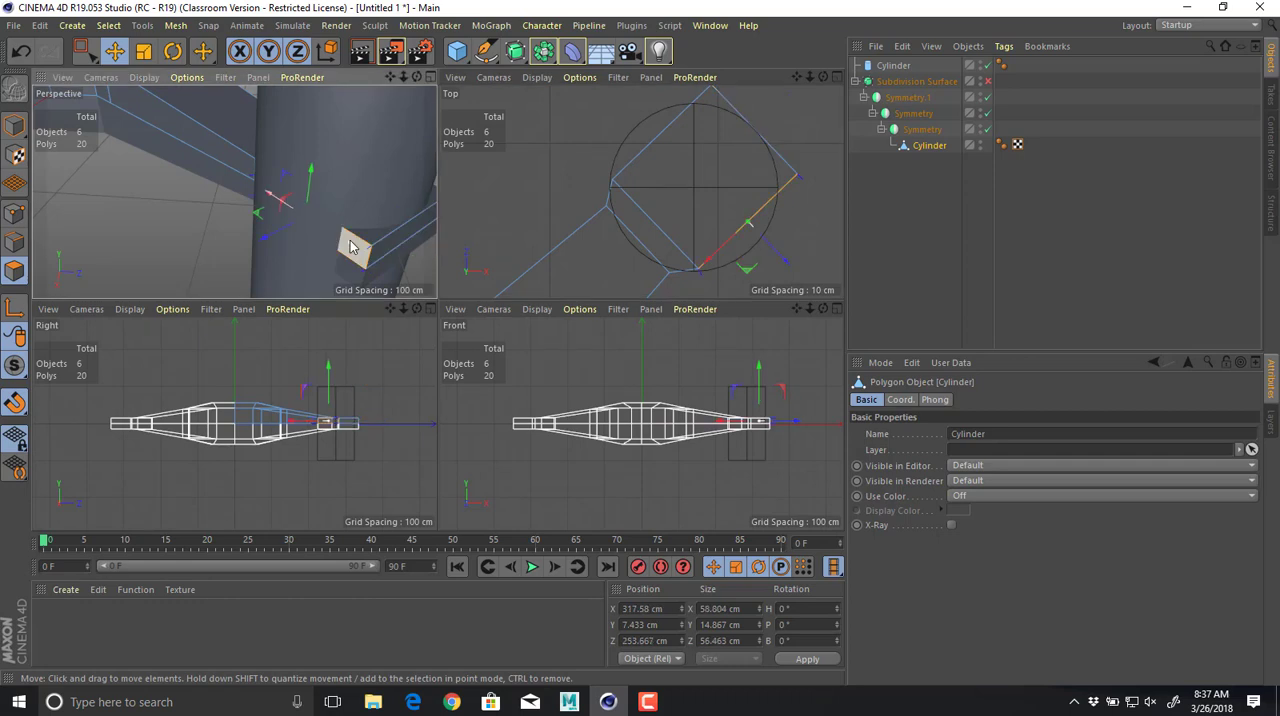
{"action": "left_click_drag", "start_coordinate": [317, 241], "coordinate": [229, 270], "text": "alt"}
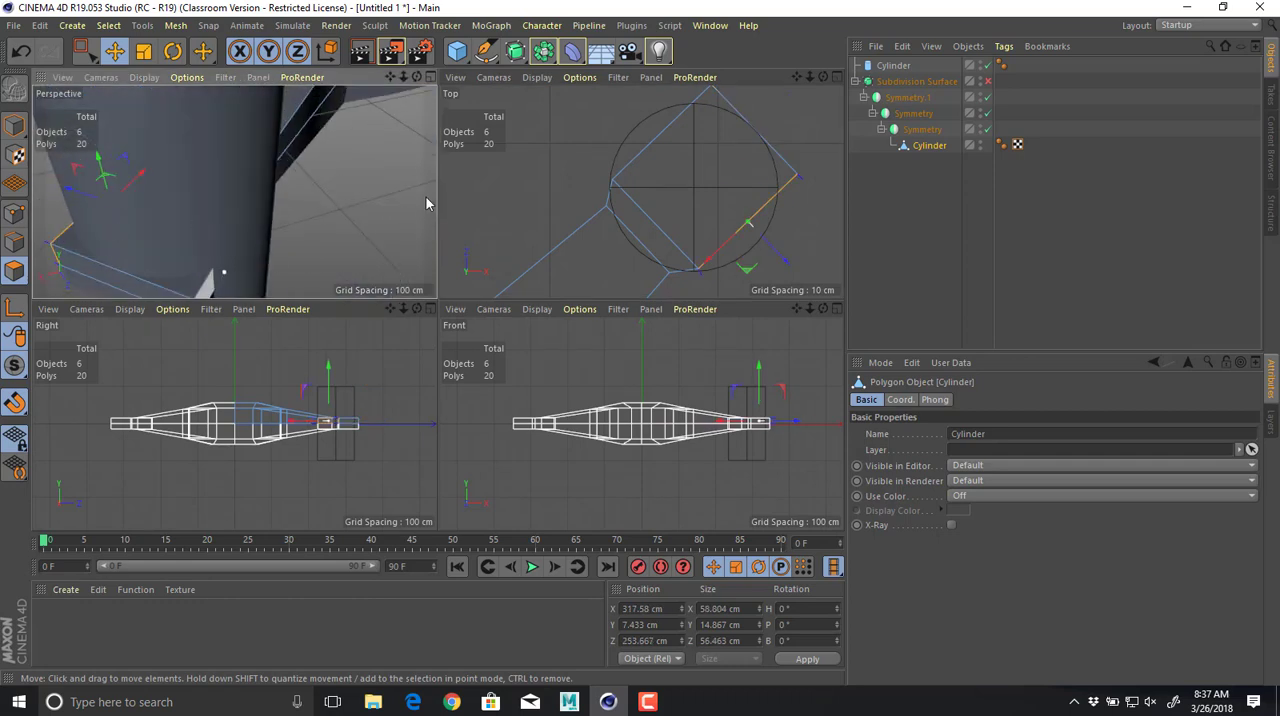
{"action": "middle_click", "coordinate": [622, 172]}
{"action": "left_click", "coordinate": [622, 260]}
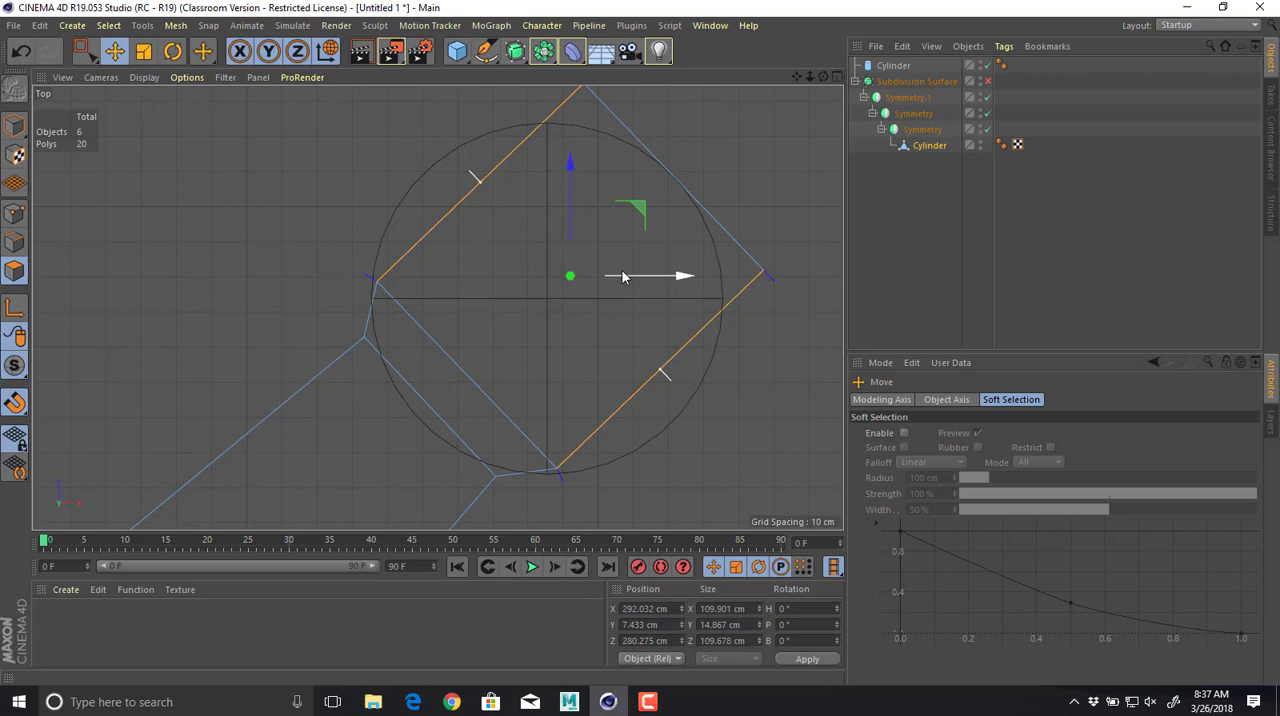
{"action": "key", "text": "r"}
{"action": "key", "text": "t"}
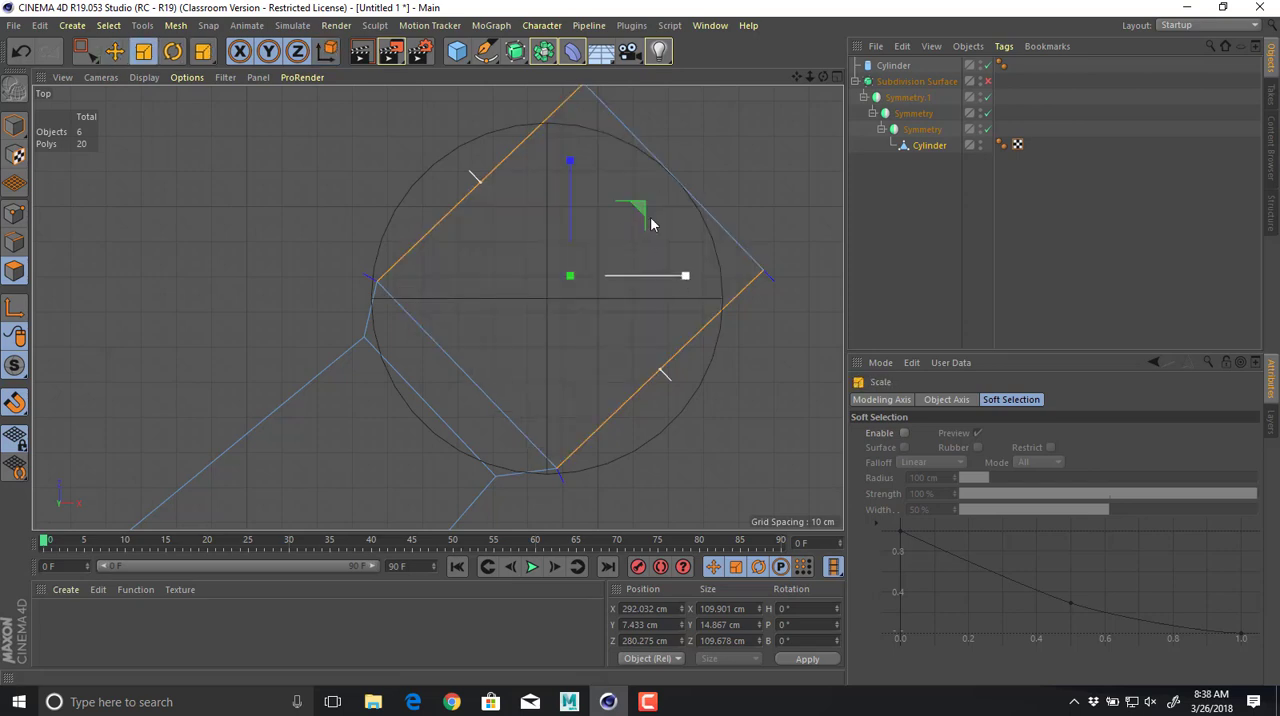
{"action": "middle_click", "coordinate": [348, 251]}
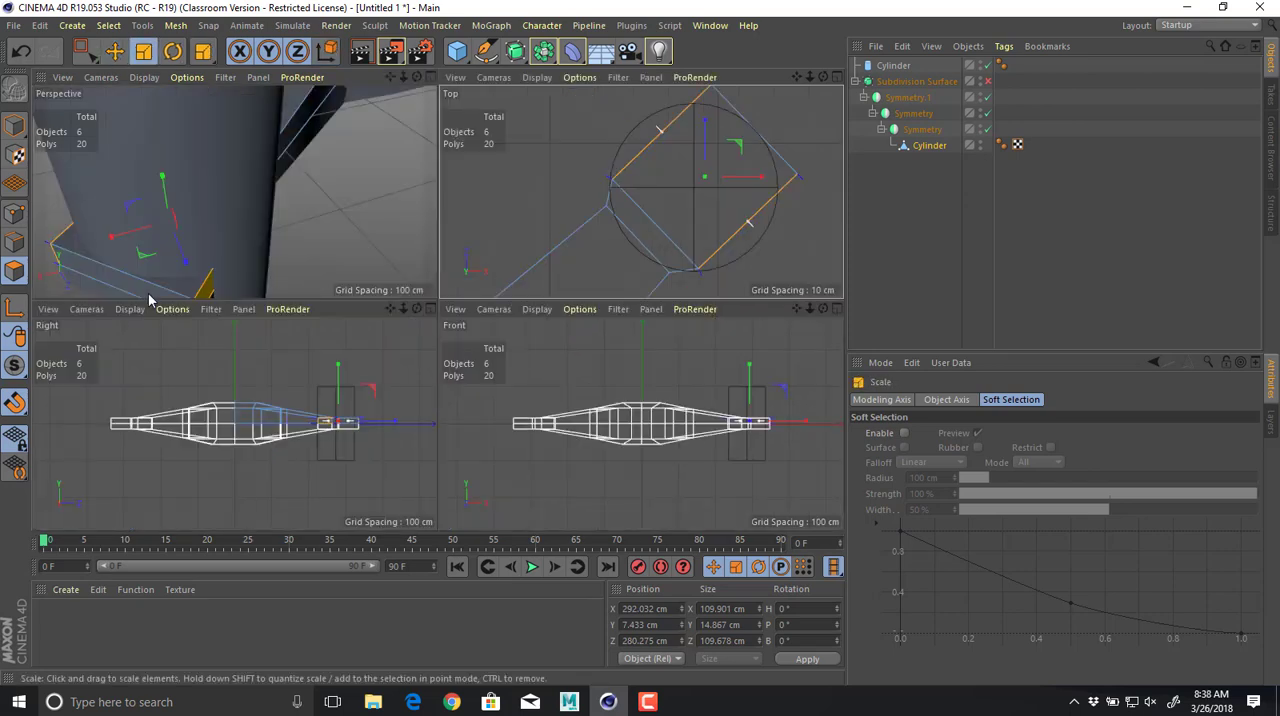
Select one side face of the arm tip and move it outward to about X 255 cm, Z 315 cm.
{"action": "key", "text": "e"}
{"action": "left_click", "coordinate": [209, 291]}
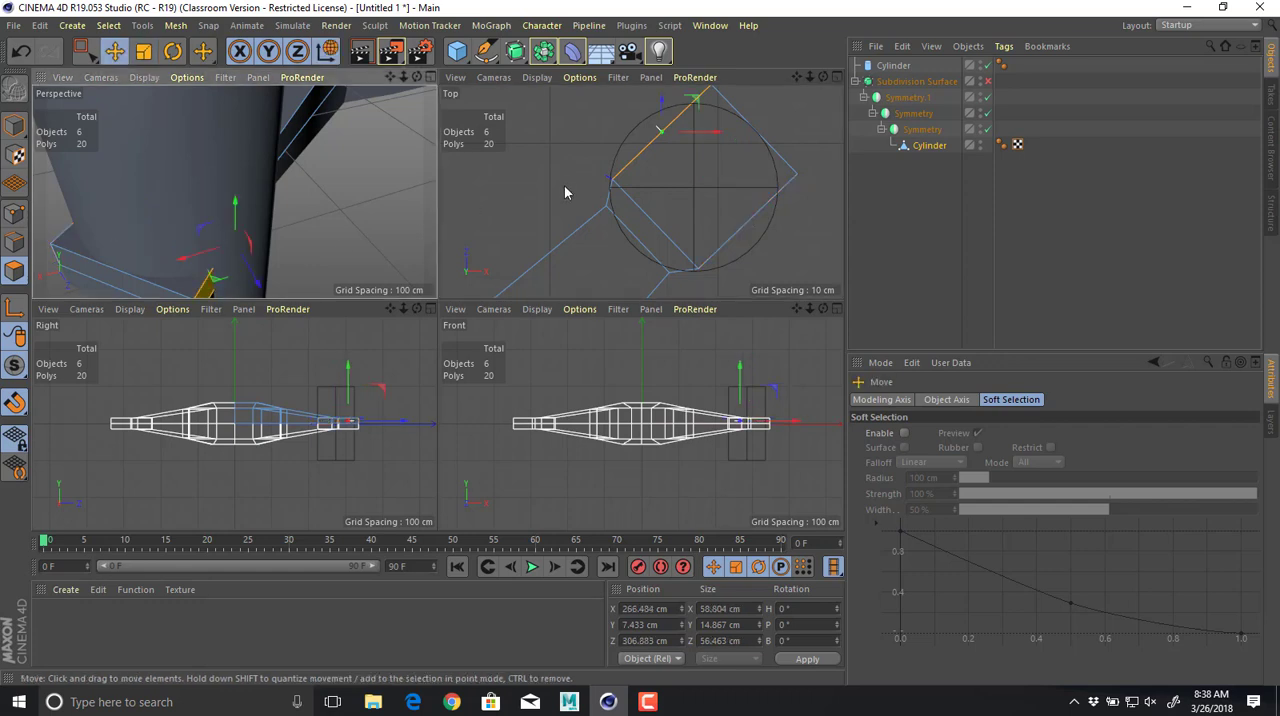
{"action": "middle_click_drag", "start_coordinate": [678, 176], "coordinate": [672, 234], "text": "alt"}
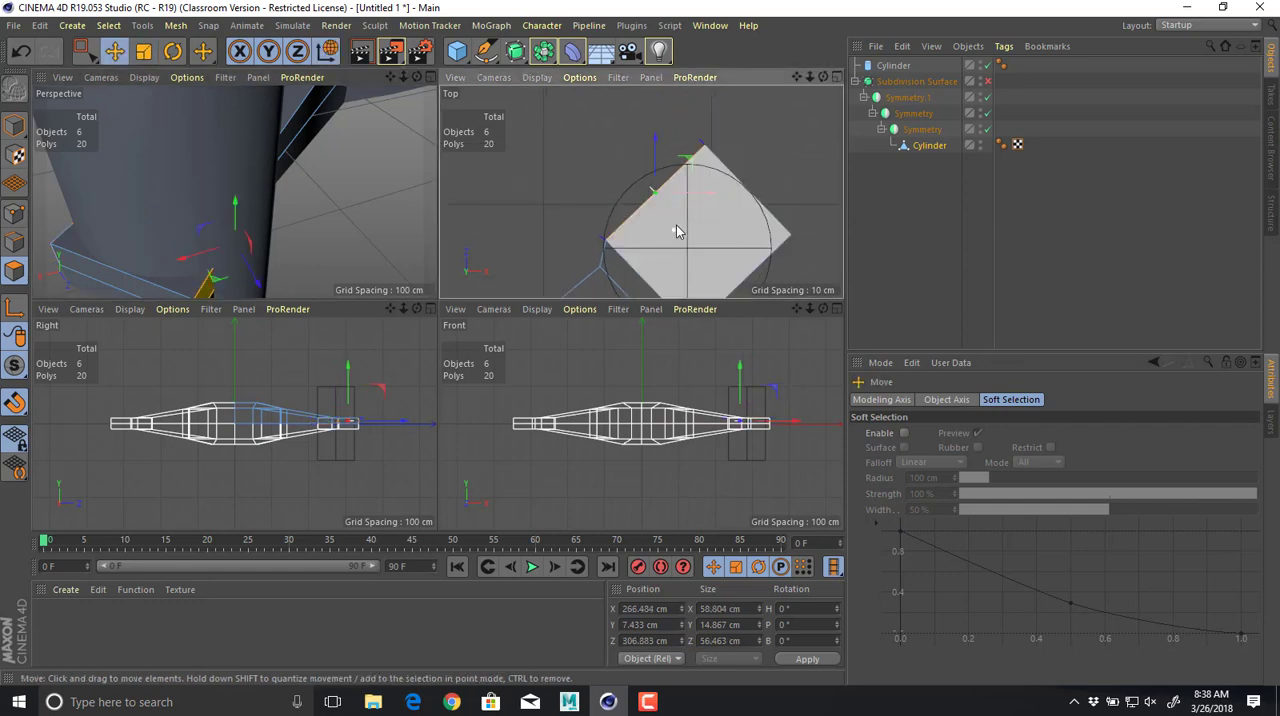
{"action": "scroll", "coordinate": [676, 225], "scroll_direction": "up", "scroll_amount": 2}
{"action": "left_click_drag", "start_coordinate": [695, 160], "coordinate": [667, 146]}
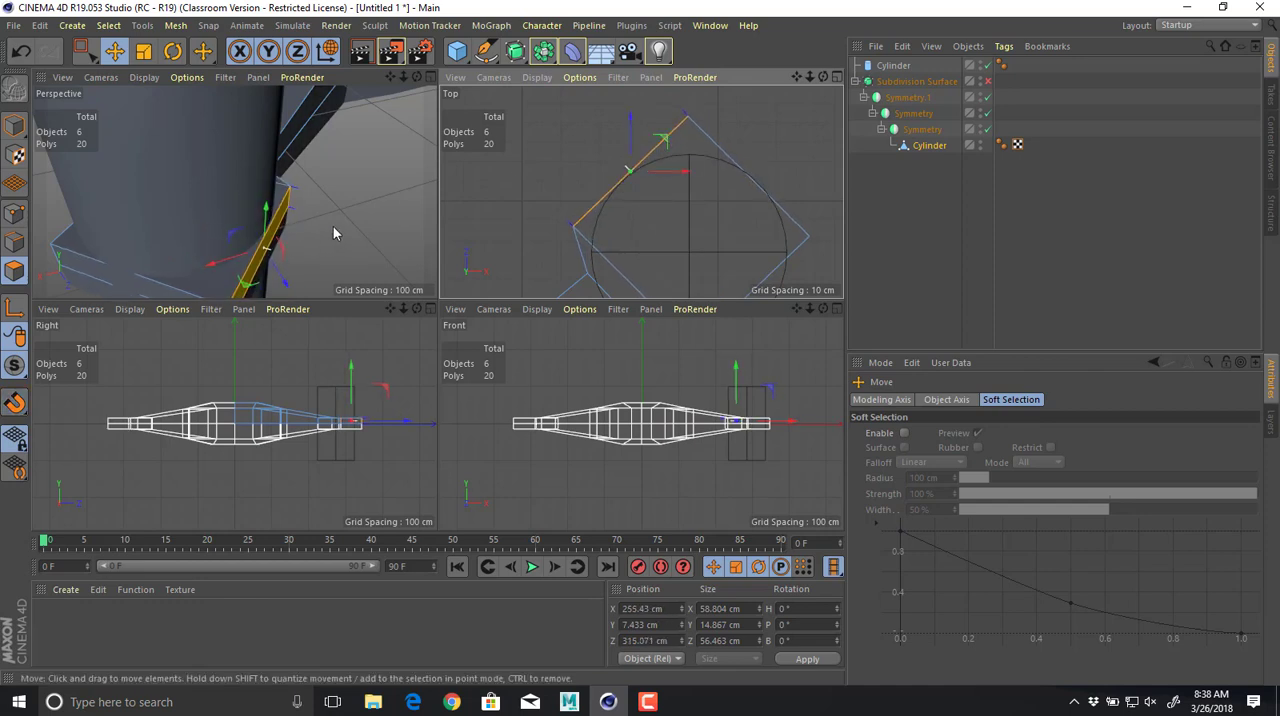
Select the opposite side face of the arm tip and move it outward to about X 325 cm, Z 243 cm.
{"action": "left_click_drag", "start_coordinate": [333, 233], "coordinate": [88, 246], "text": "alt"}
{"action": "left_click", "coordinate": [134, 240]}
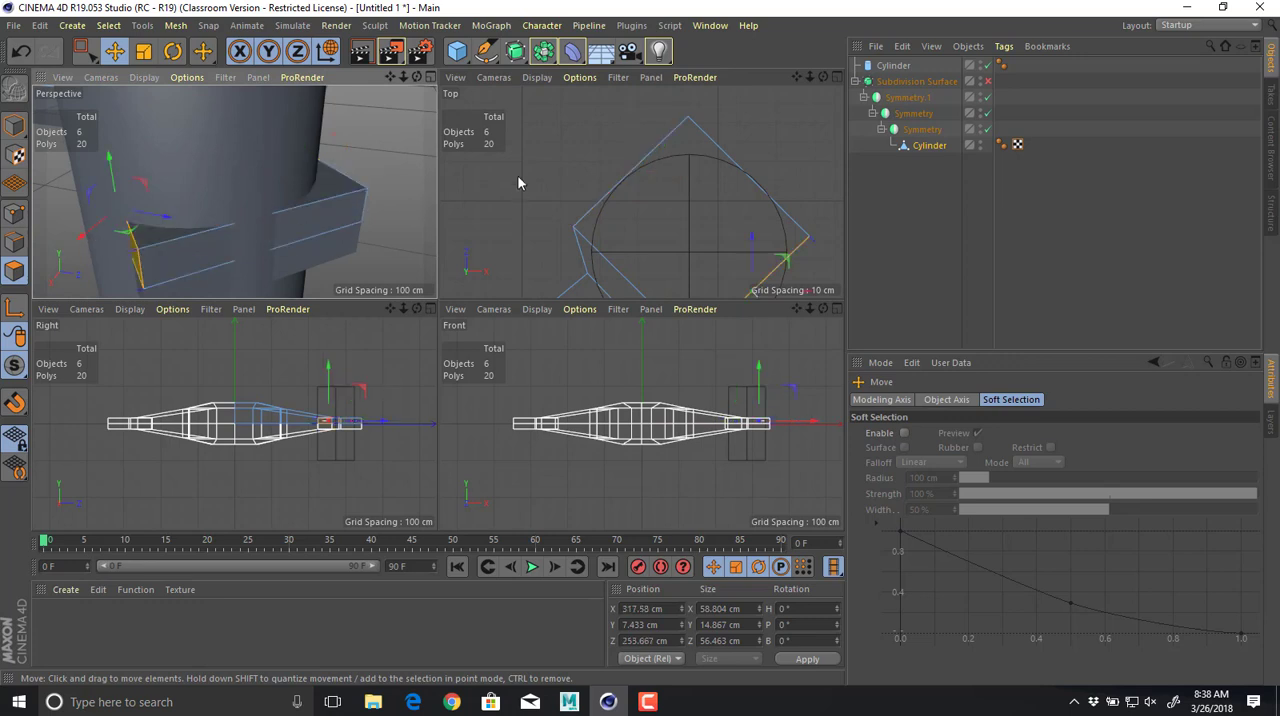
{"action": "middle_click_drag", "start_coordinate": [518, 179], "coordinate": [469, 128], "text": "alt"}
{"action": "left_click_drag", "start_coordinate": [738, 209], "coordinate": [749, 235]}
{"action": "middle_click_drag", "start_coordinate": [665, 221], "coordinate": [702, 180], "text": "alt"}
{"action": "right_click_drag", "start_coordinate": [699, 183], "coordinate": [638, 192], "text": "alt"}
{"action": "middle_click_drag", "start_coordinate": [642, 192], "coordinate": [656, 180], "text": "alt"}
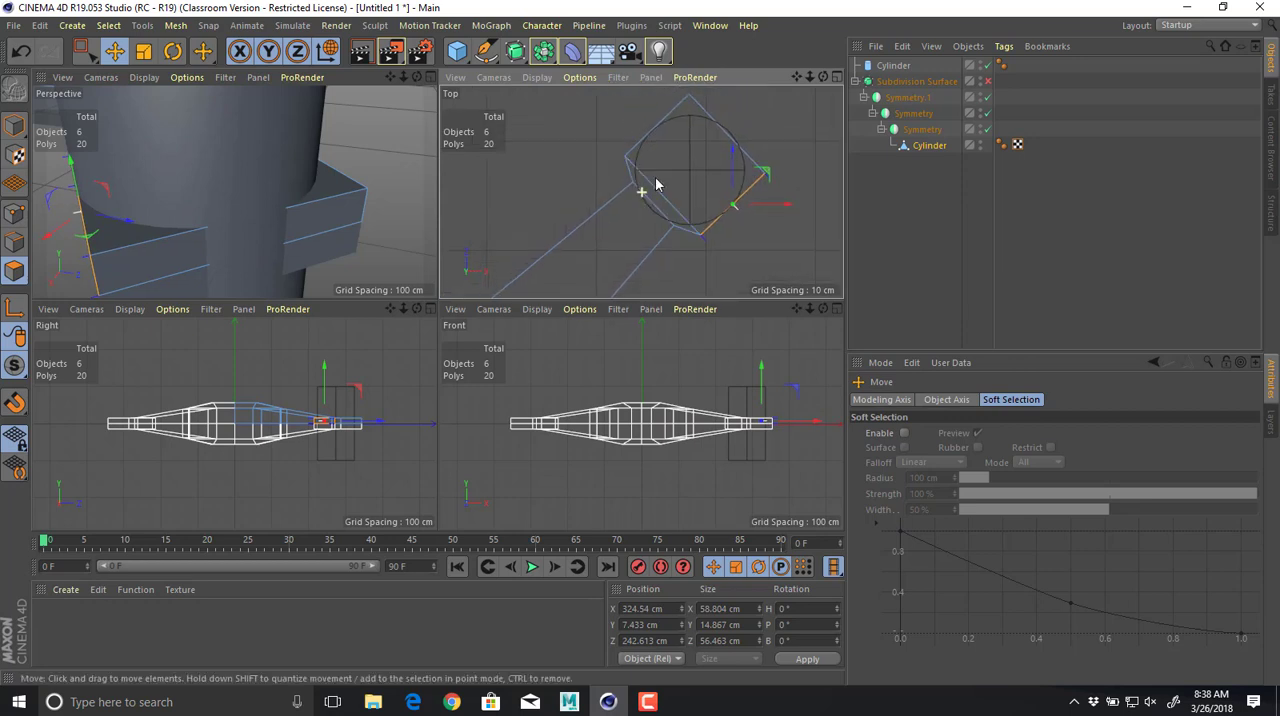
Select the slanted neck faces joining the arm to its tip and move them back toward the body to about X 248 cm, Z 238 cm.
{"action": "left_click_drag", "start_coordinate": [272, 184], "coordinate": [335, 182], "text": "alt"}
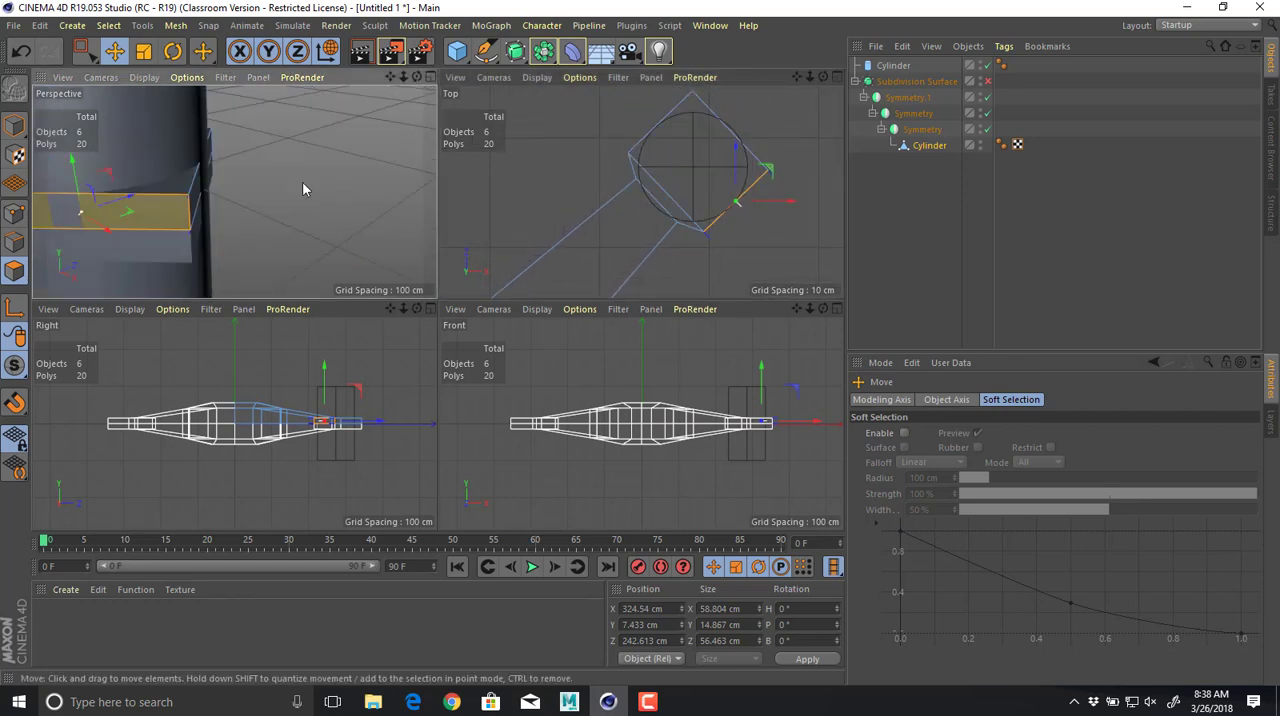
{"action": "middle_click_drag", "start_coordinate": [240, 190], "coordinate": [410, 178], "text": "alt"}
{"action": "middle_click_drag", "start_coordinate": [310, 180], "coordinate": [415, 175], "text": "alt"}
{"action": "left_click", "coordinate": [298, 165]}
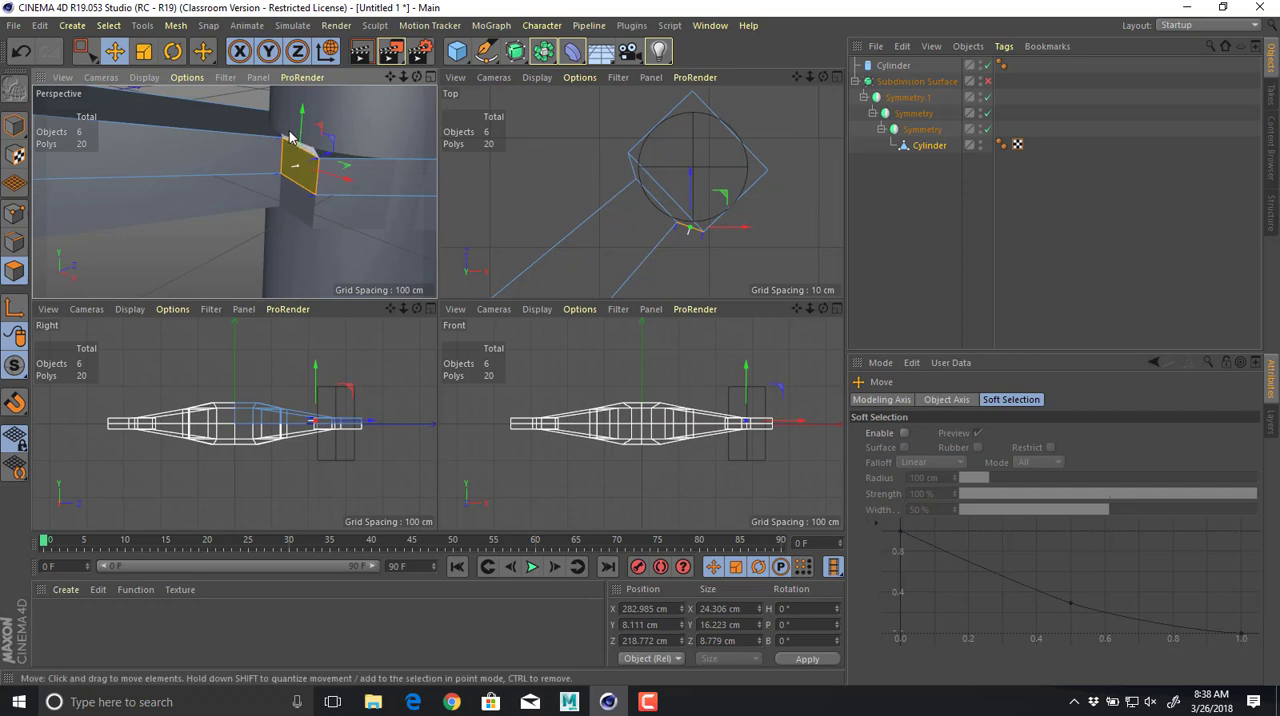
{"action": "left_click", "coordinate": [291, 135], "text": "shift"}
{"action": "left_click_drag", "start_coordinate": [328, 167], "coordinate": [0, 163], "text": "alt"}
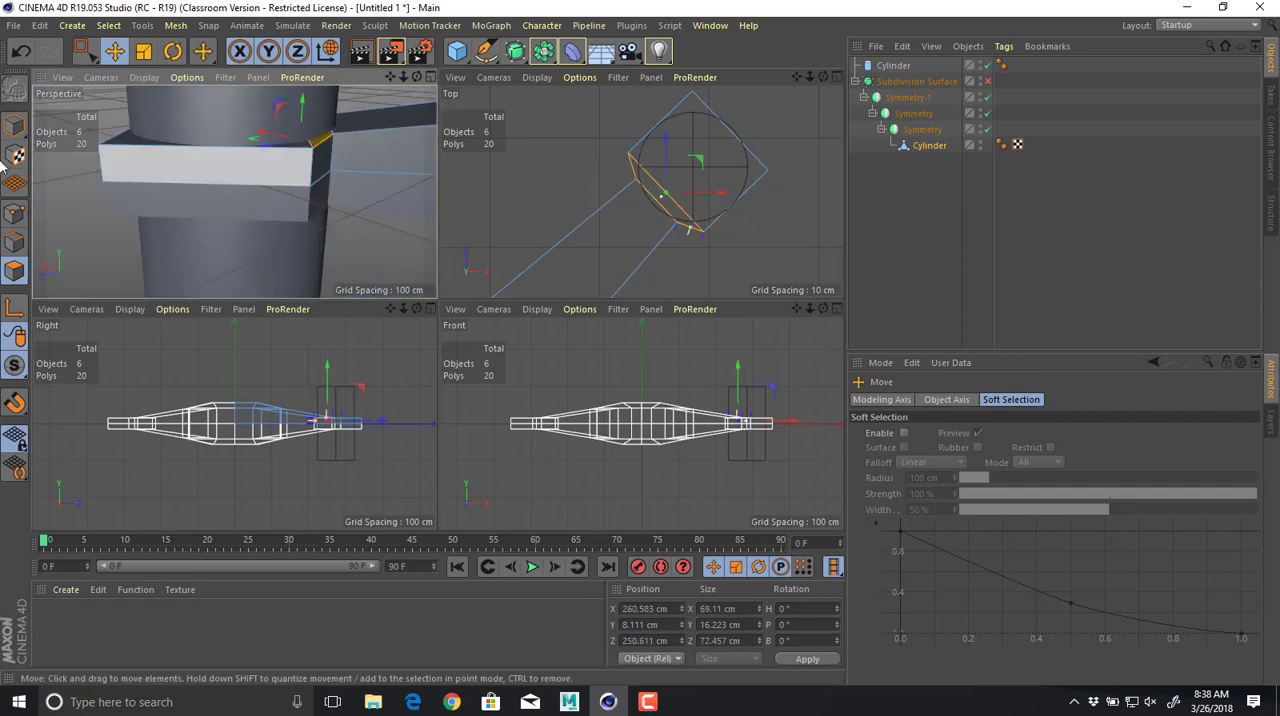
{"action": "left_click", "coordinate": [326, 163], "text": "shift"}
{"action": "left_click_drag", "start_coordinate": [698, 167], "coordinate": [687, 177]}
{"action": "middle_click", "coordinate": [687, 177]}
{"action": "scroll", "coordinate": [600, 290], "scroll_direction": "up", "scroll_amount": 4}
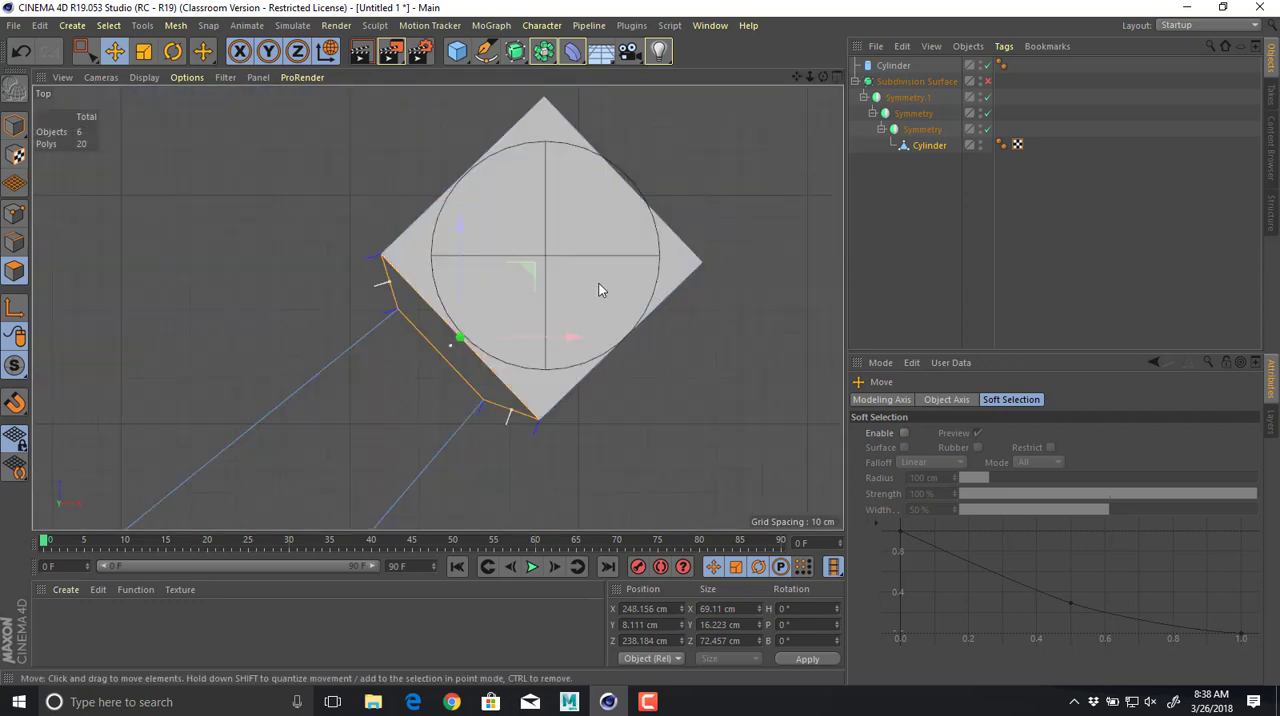
{"action": "scroll", "coordinate": [636, 195], "scroll_direction": "down", "scroll_amount": 2}
{"action": "middle_click", "coordinate": [606, 208]}
Select the arm tip's end face and move it slightly outward to about X 322 cm, Z 309 cm.
{"action": "left_click_drag", "start_coordinate": [205, 193], "coordinate": [270, 216], "text": "alt"}
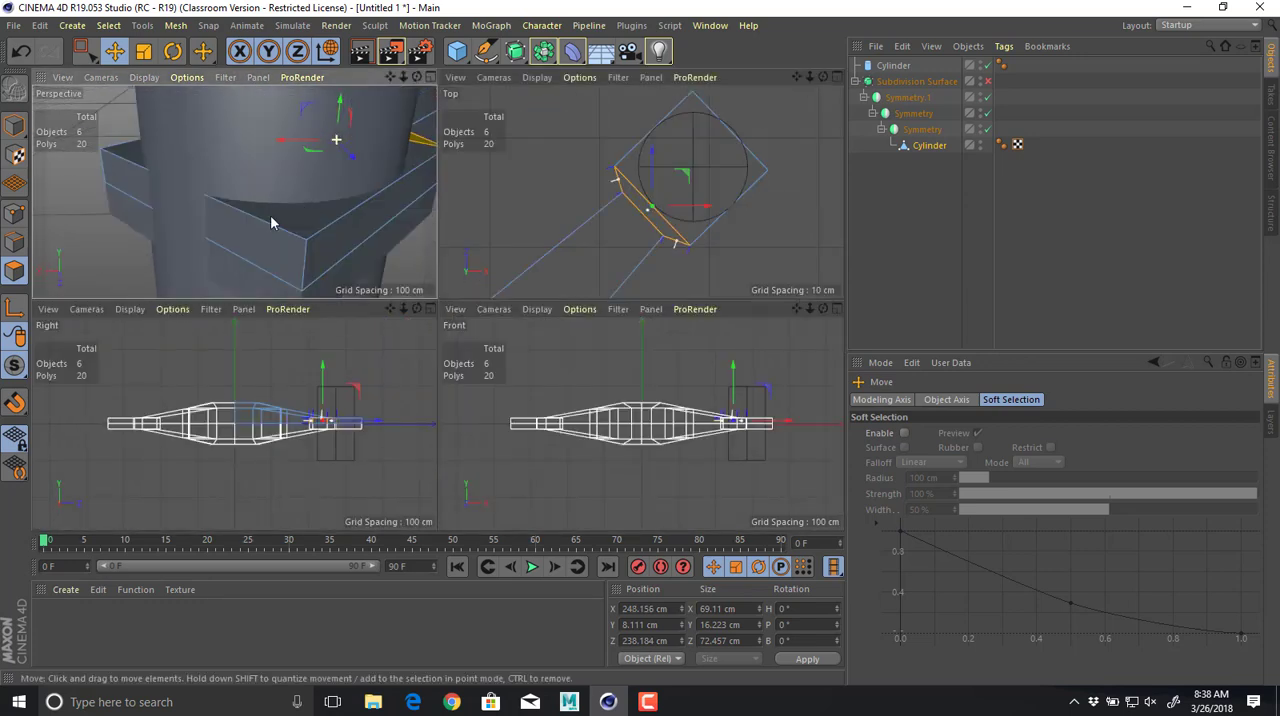
{"action": "left_click", "coordinate": [270, 241]}
{"action": "left_click_drag", "start_coordinate": [766, 105], "coordinate": [766, 103]}
Turn the Subdivision Surface on and examine the smoothed arm tip against the guide cylinder from several angles.
{"action": "middle_click", "coordinate": [409, 214]}
{"action": "left_click_drag", "start_coordinate": [697, 219], "coordinate": [723, 217], "text": "alt"}
{"action": "right_click_drag", "start_coordinate": [723, 217], "coordinate": [630, 206], "text": "alt"}
{"action": "left_click", "coordinate": [988, 82]}
{"action": "left_click_drag", "start_coordinate": [616, 222], "coordinate": [785, 248], "text": "alt"}
{"action": "right_click_drag", "start_coordinate": [785, 248], "coordinate": [597, 251], "text": "alt"}
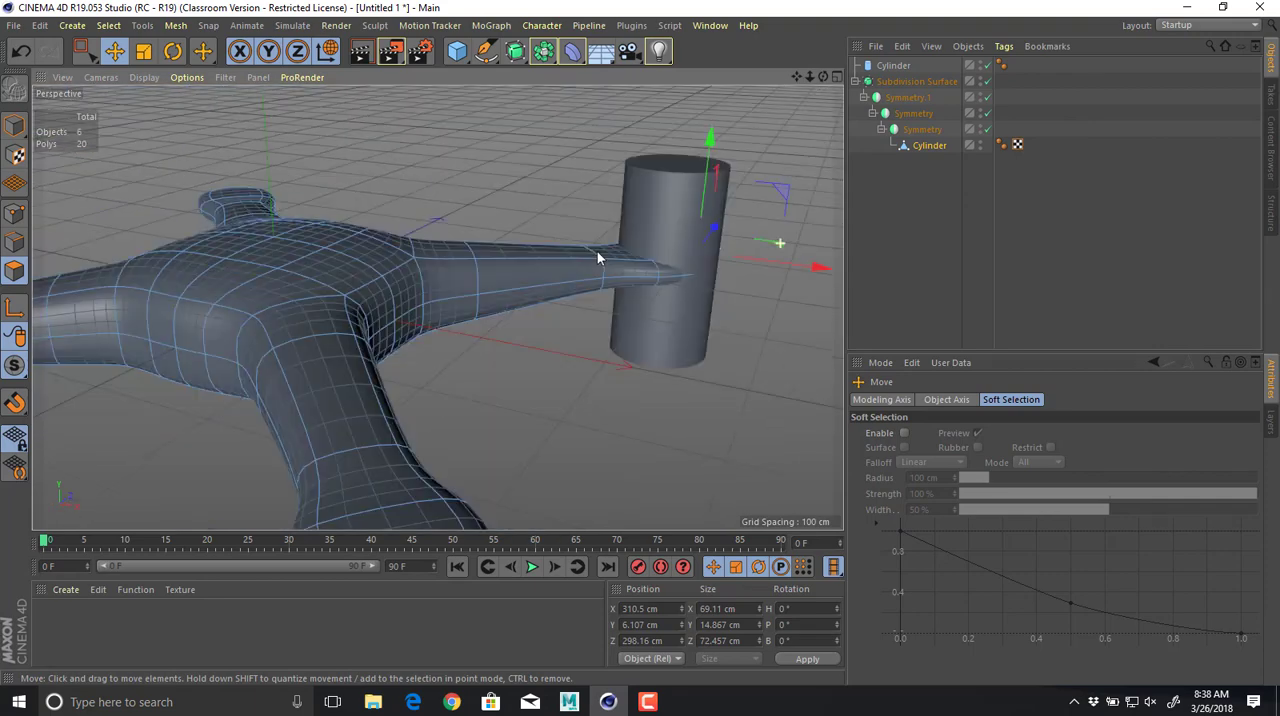
{"action": "left_click_drag", "start_coordinate": [597, 251], "coordinate": [620, 252], "text": "alt"}
{"action": "middle_click_drag", "start_coordinate": [620, 252], "coordinate": [625, 202], "text": "alt"}
{"action": "left_click_drag", "start_coordinate": [625, 202], "coordinate": [544, 229], "text": "alt"}
{"action": "middle_click", "coordinate": [543, 229]}
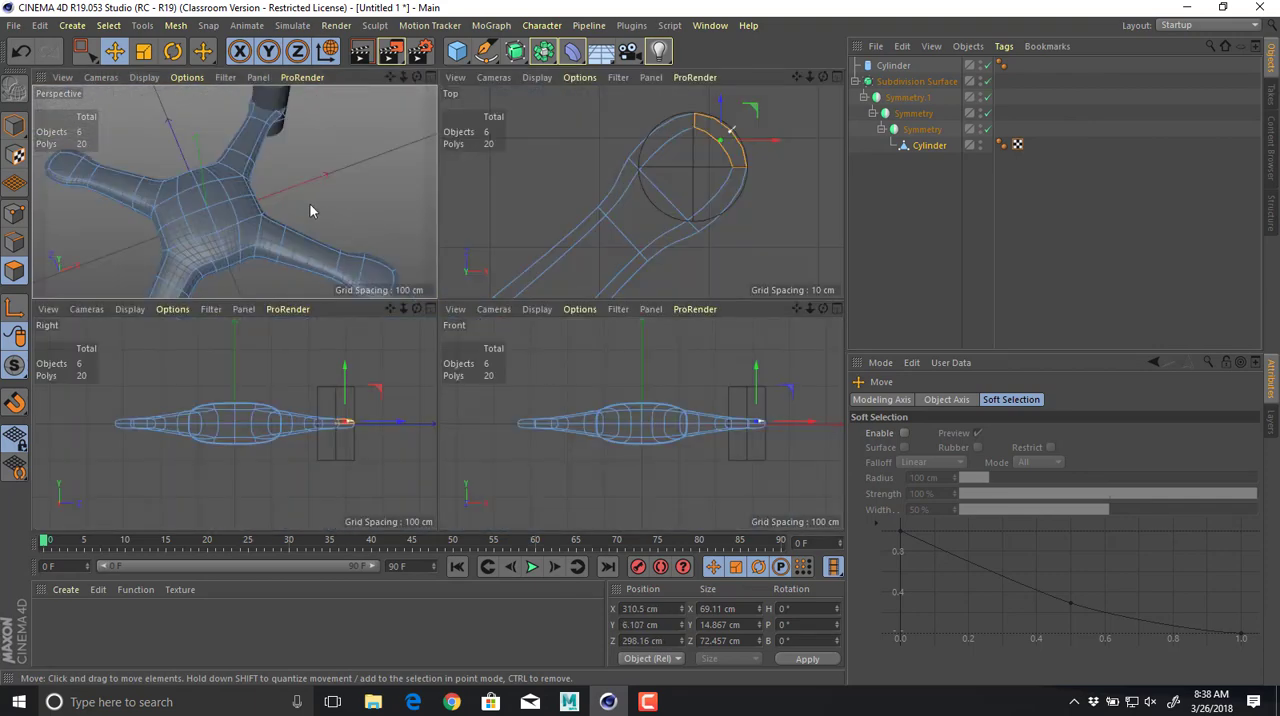
In the top view, toggle smoothing on and off to compare the arm tip's outline with the round guide, leaving smoothing off.
{"action": "middle_click", "coordinate": [622, 205]}
{"action": "right_click_drag", "start_coordinate": [728, 237], "coordinate": [723, 238], "text": "alt"}
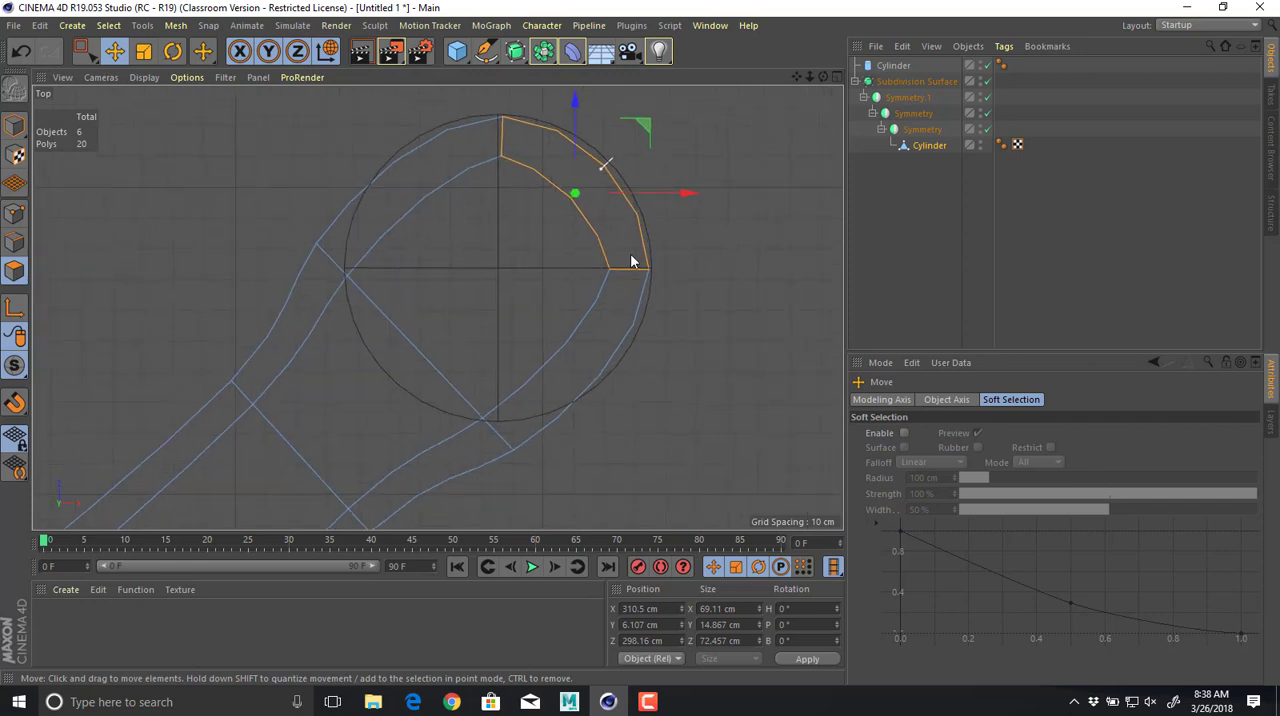
{"action": "key", "text": "q"}
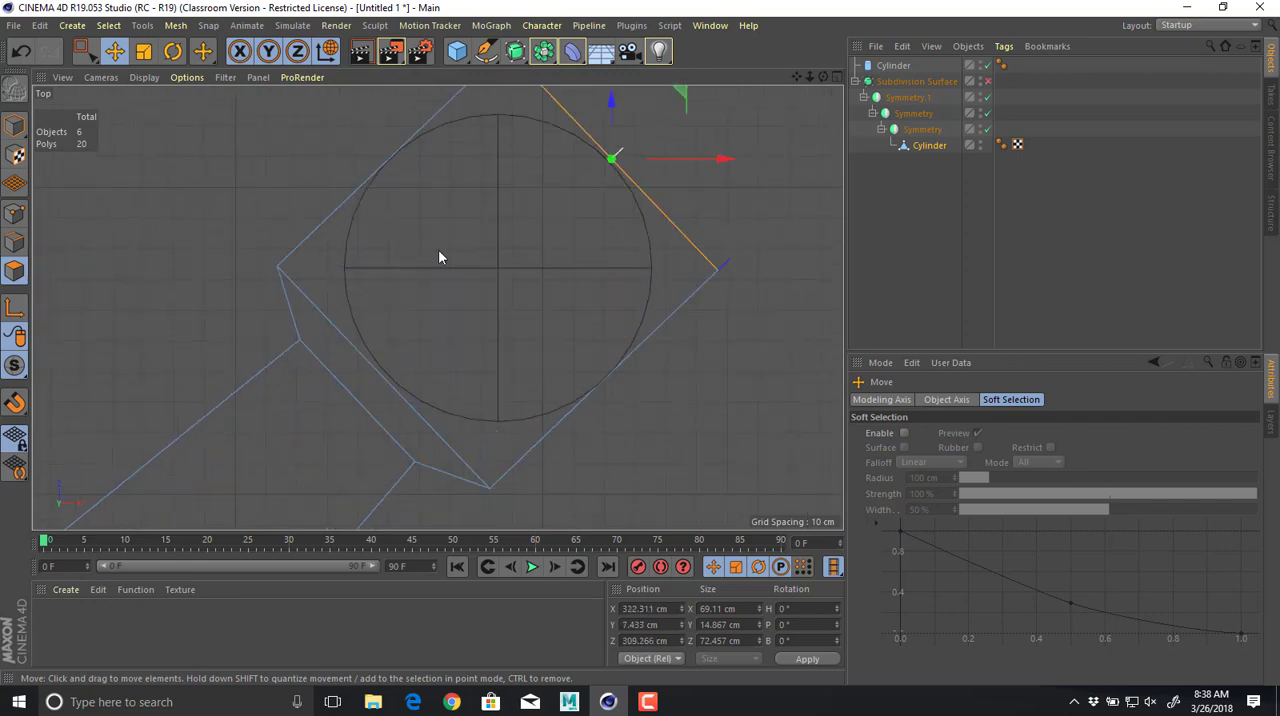
{"action": "key", "text": "q"}
{"action": "key", "text": "q"}
{"action": "key", "text": "q"}
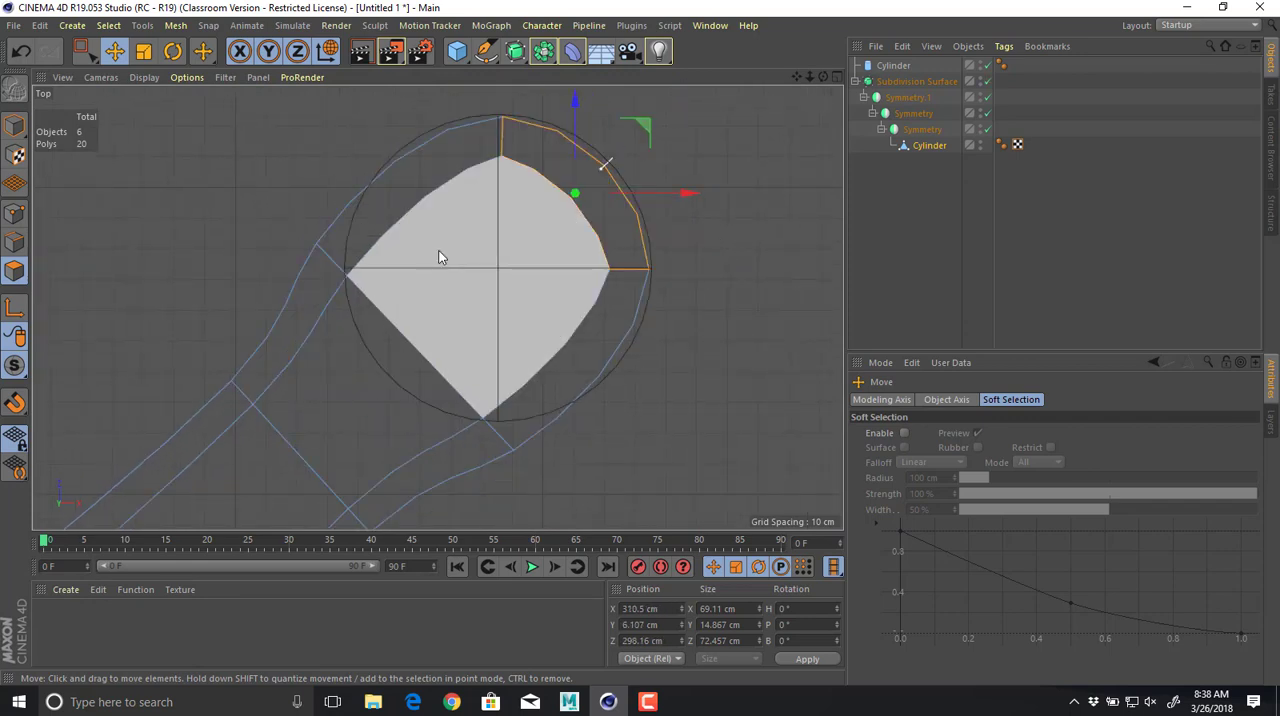
{"action": "key", "text": "q"}
{"action": "key", "text": "q"}
{"action": "key", "text": "q"}
{"action": "key", "text": "q"}
{"action": "key", "text": "q"}
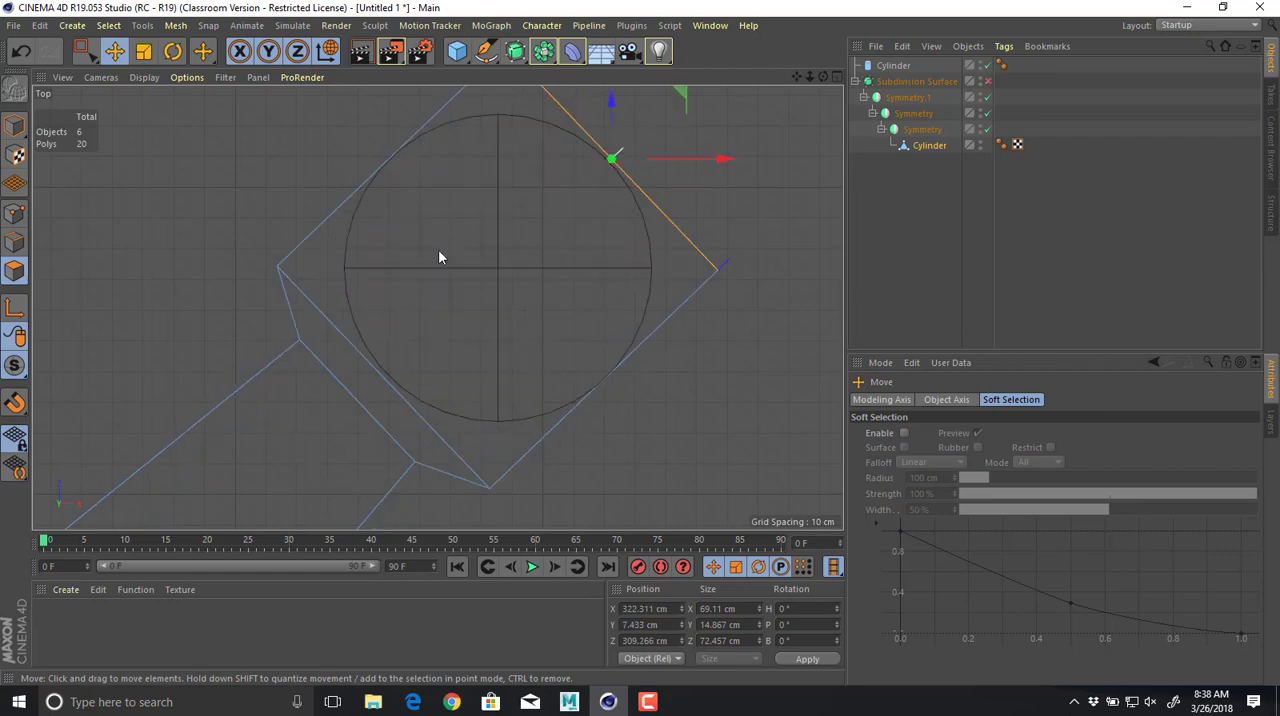
{"action": "middle_click", "coordinate": [780, 208]}
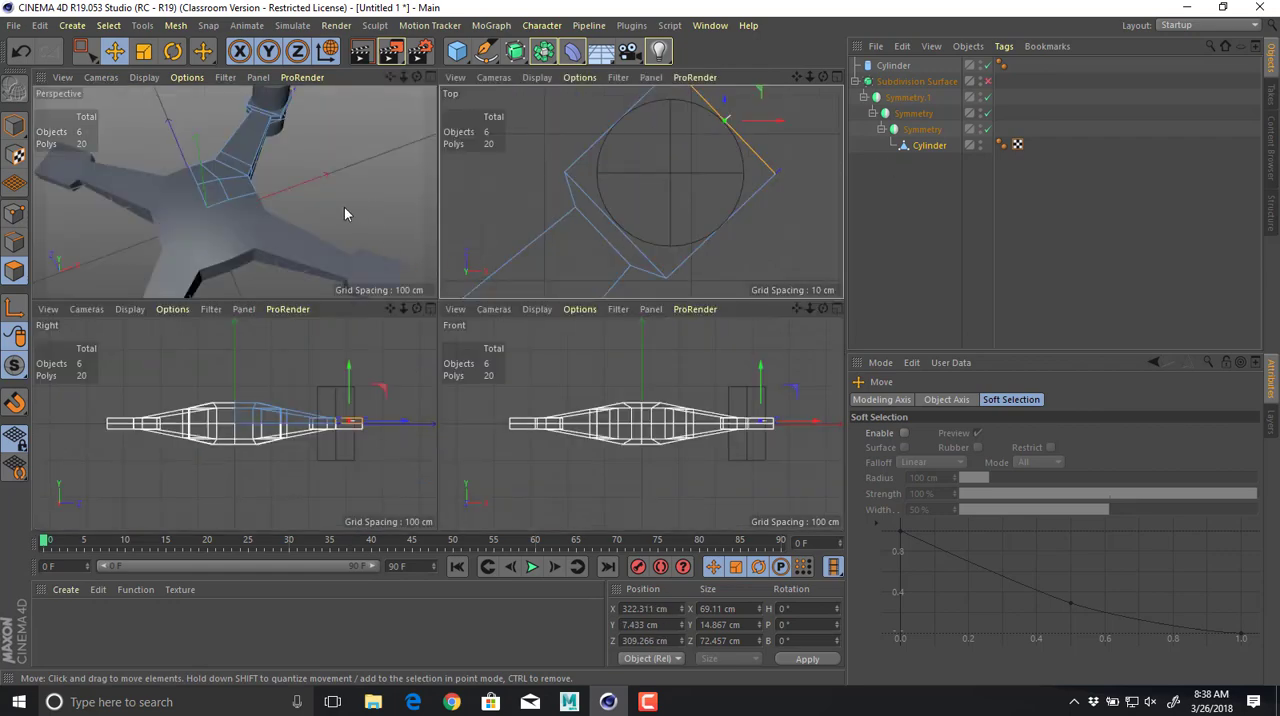
Add a lengthwise loop cut along the middle of the arm and its tip at a 50% offset.
{"action": "middle_click", "coordinate": [349, 211]}
{"action": "scroll", "coordinate": [468, 384], "scroll_direction": "down", "scroll_amount": 3}
{"action": "scroll", "coordinate": [526, 280], "scroll_direction": "up", "scroll_amount": 4}
{"action": "scroll", "coordinate": [431, 414], "scroll_direction": "down", "scroll_amount": 2}
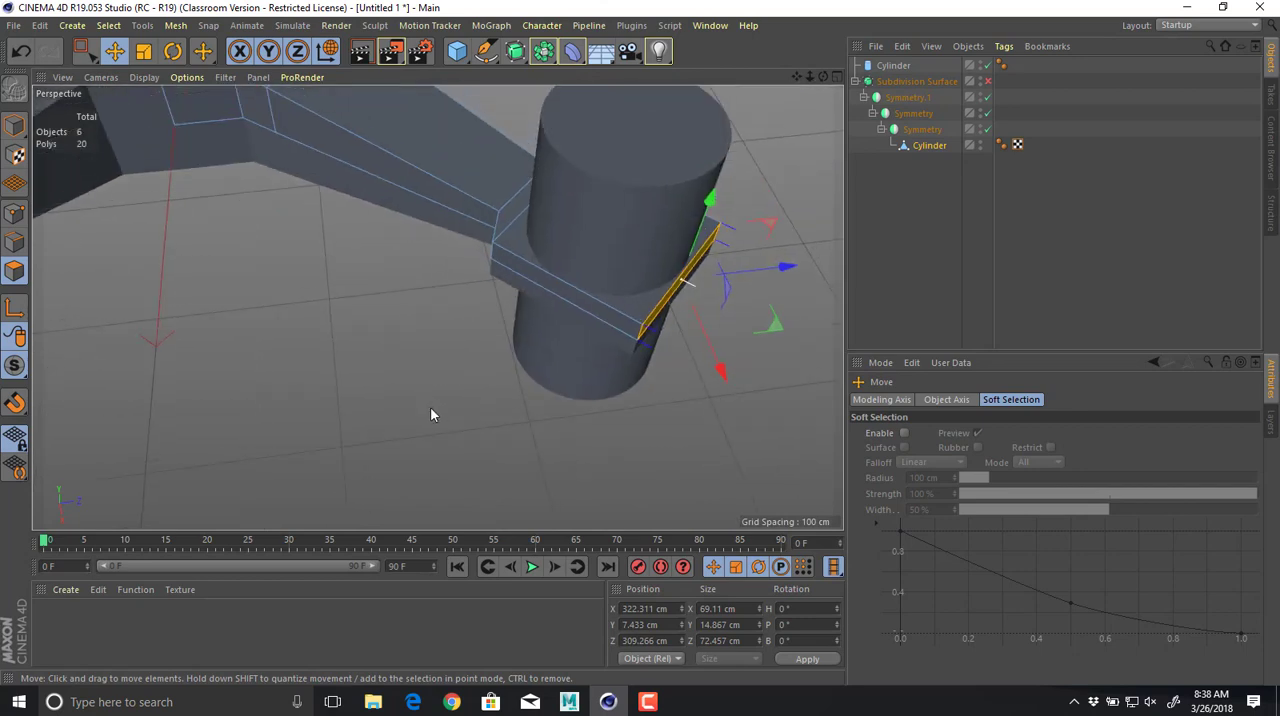
{"action": "key", "text": "m"}
{"action": "key", "text": "l"}
{"action": "left_click_drag", "start_coordinate": [418, 281], "coordinate": [543, 309], "text": "alt"}
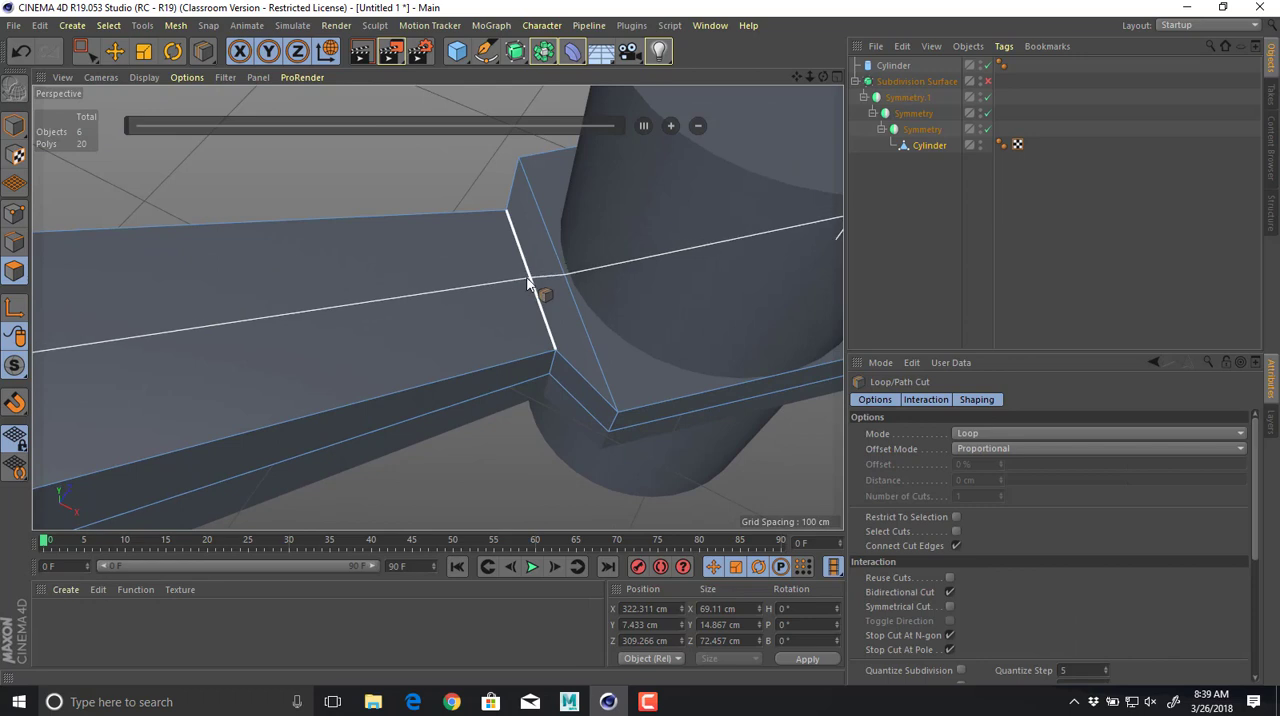
{"action": "left_click", "coordinate": [527, 283]}
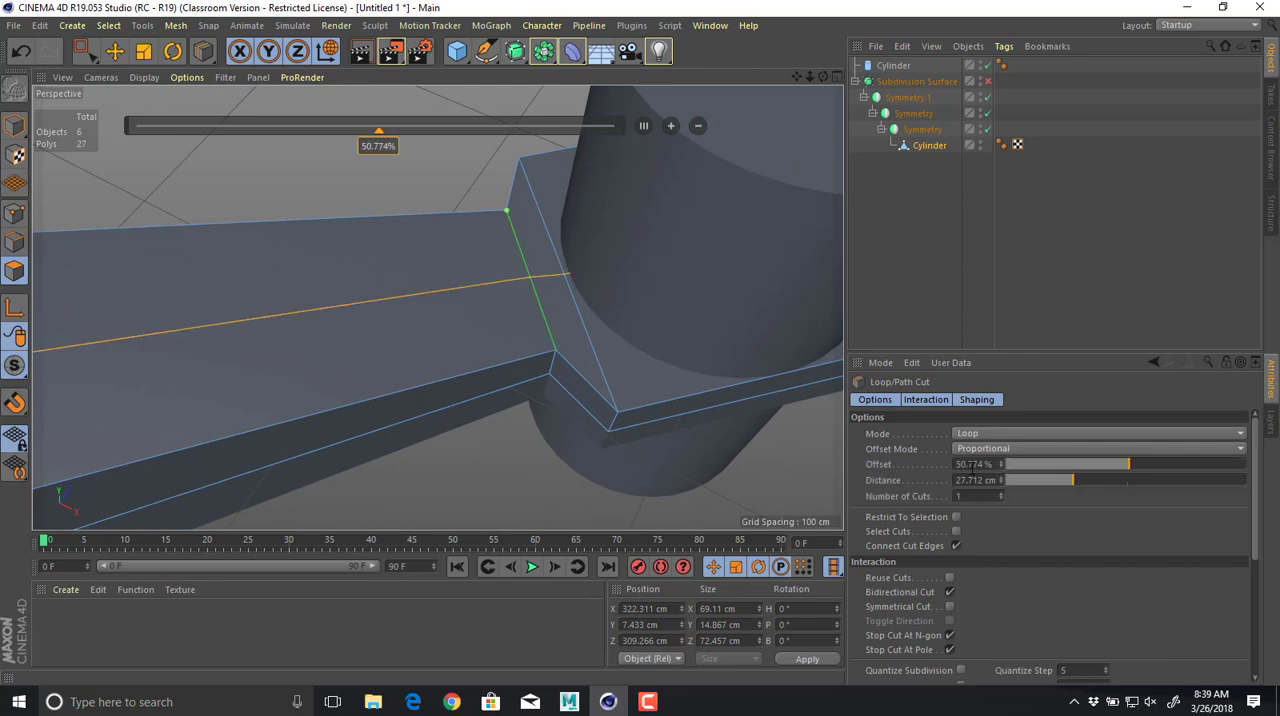
{"action": "double_click", "coordinate": [972, 466]}
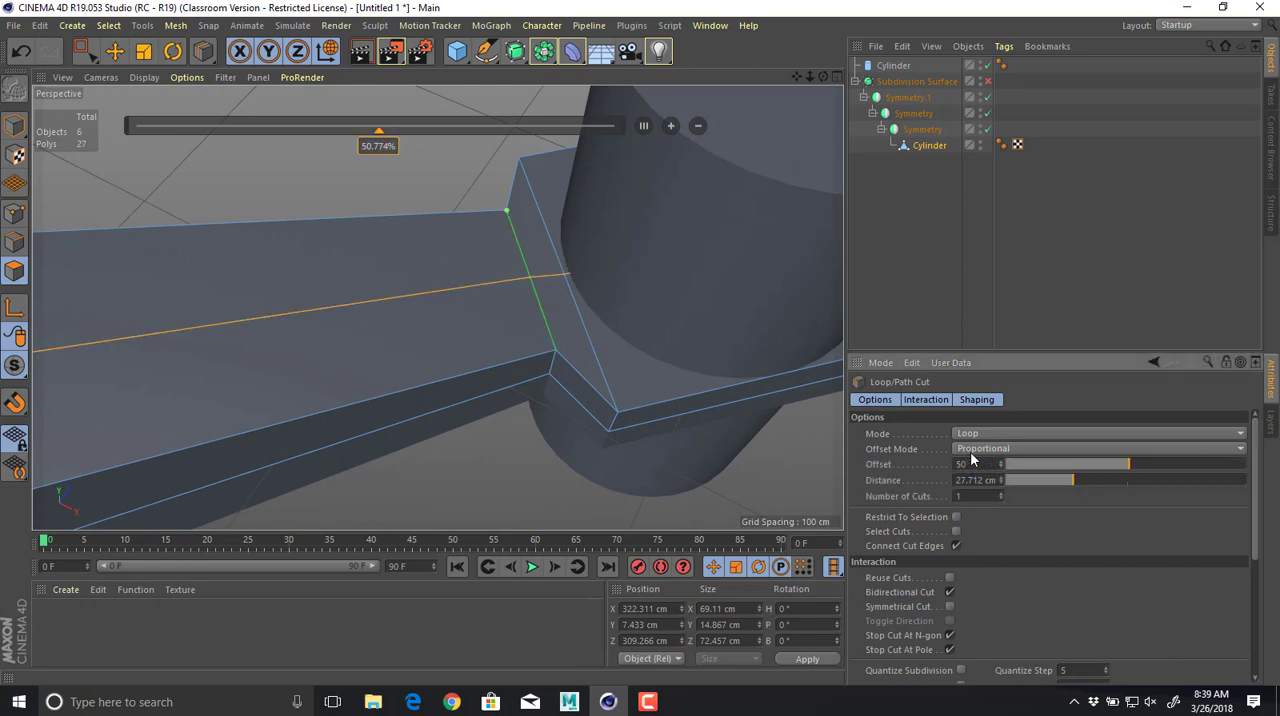
{"action": "type", "text": "50"}
{"action": "key", "text": "Return"}
Add a loop cut across the arm just before the neck of the tip, at about a 96.9% offset.
{"action": "left_click_drag", "start_coordinate": [578, 313], "coordinate": [526, 184], "text": "alt"}
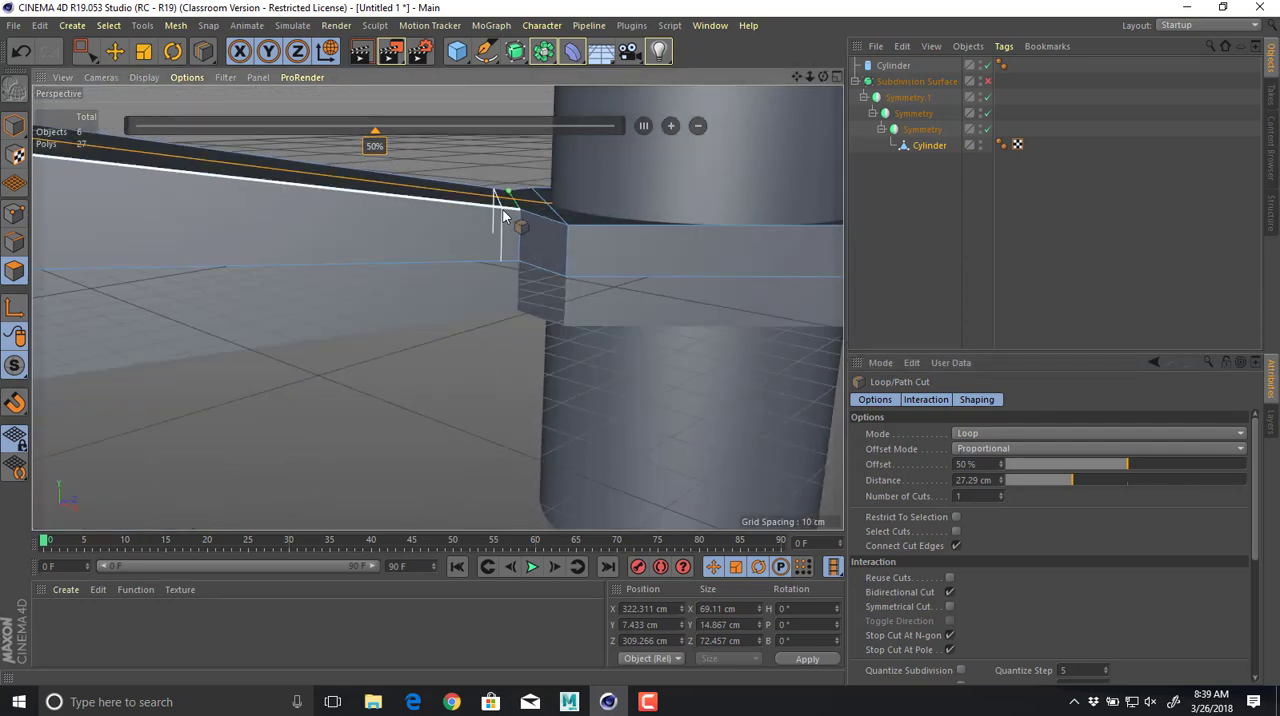
{"action": "left_click", "coordinate": [503, 210]}
{"action": "left_click_drag", "start_coordinate": [440, 209], "coordinate": [470, 343], "text": "alt"}
{"action": "middle_click", "coordinate": [468, 208]}
{"action": "middle_click", "coordinate": [310, 226]}
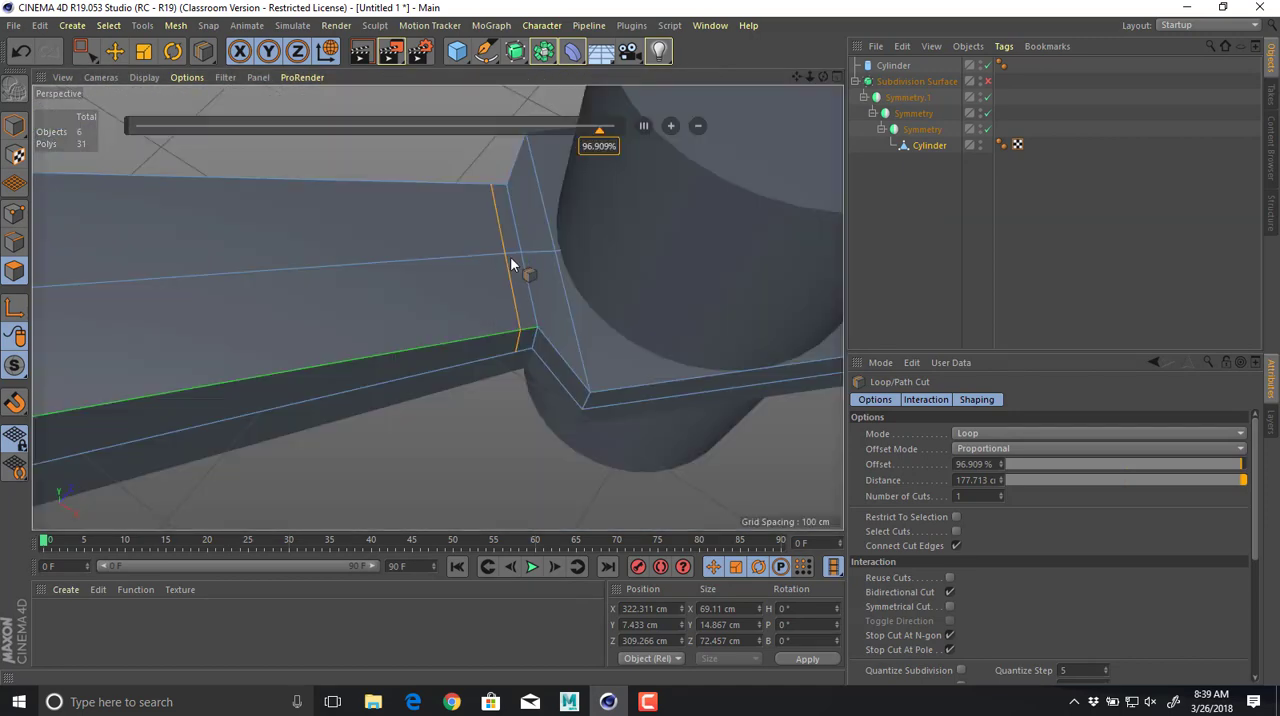
In the top view, select the tip's uppermost corner points and move them onto the guide circle at about X 285 cm, Z 325 cm.
{"action": "left_click_drag", "start_coordinate": [510, 256], "coordinate": [529, 330], "text": "alt"}
{"action": "middle_click", "coordinate": [529, 330]}
{"action": "middle_click", "coordinate": [700, 215]}
{"action": "right_click_drag", "start_coordinate": [726, 216], "coordinate": [676, 218], "text": "alt"}
{"action": "middle_click_drag", "start_coordinate": [690, 212], "coordinate": [714, 291], "text": "alt"}
{"action": "middle_click", "coordinate": [683, 250]}
{"action": "middle_click", "coordinate": [673, 256]}
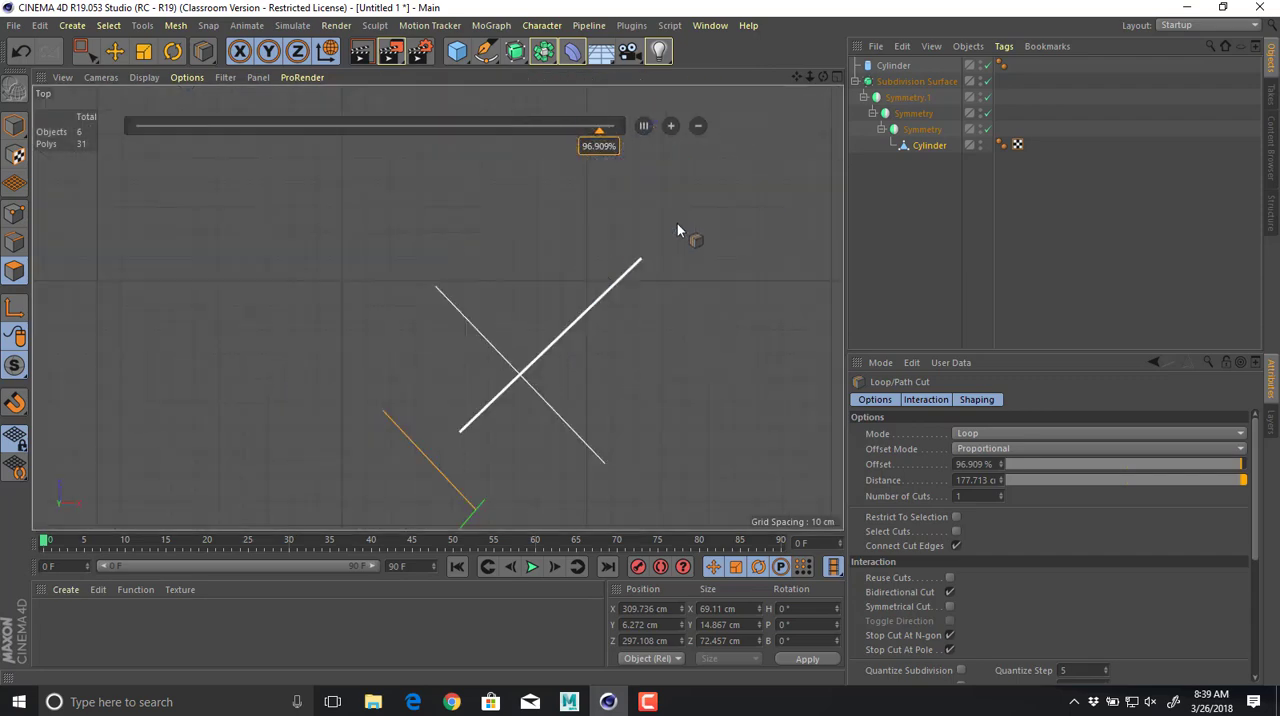
{"action": "key", "text": "q"}
{"action": "left_click", "coordinate": [929, 145]}
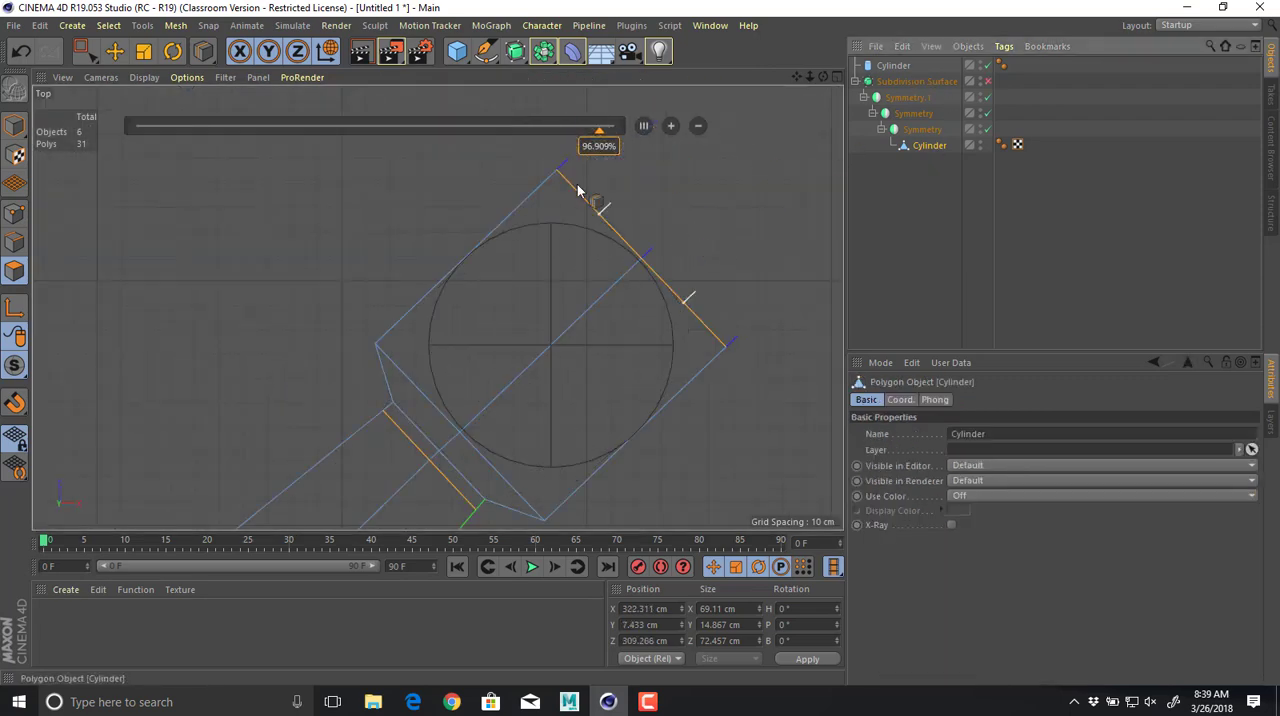
{"action": "left_click", "coordinate": [20, 218]}
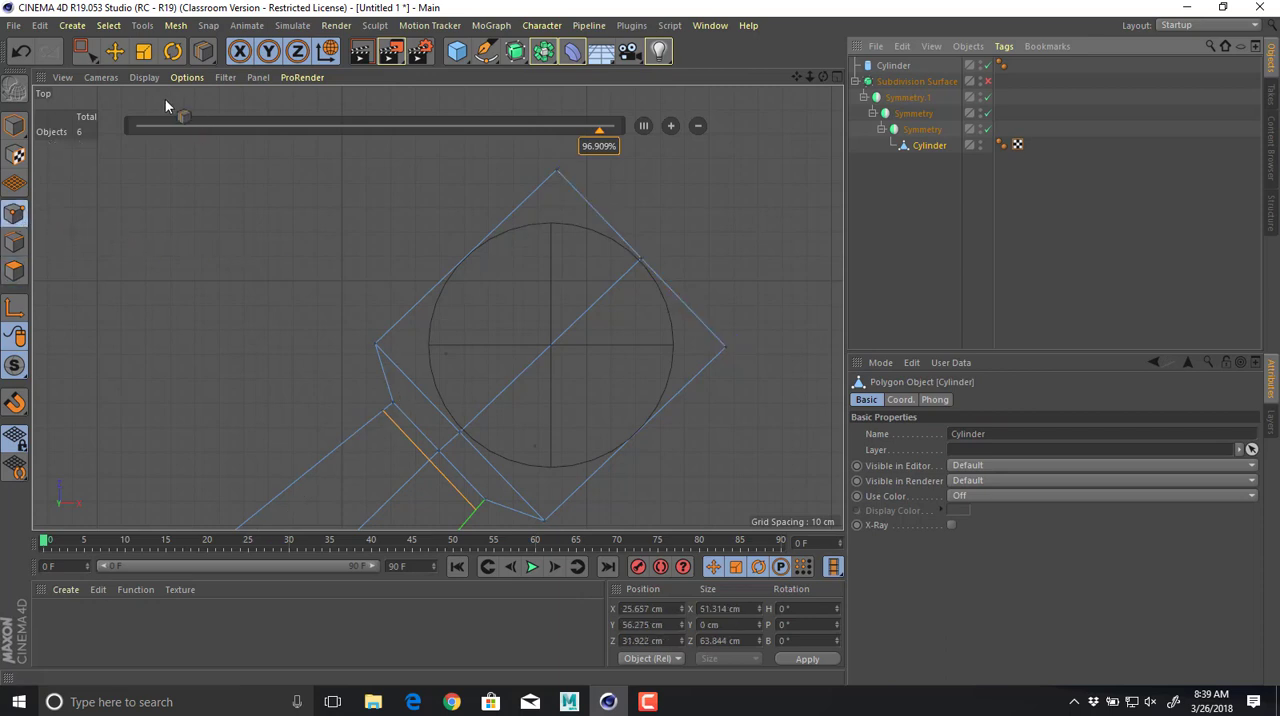
{"action": "left_click", "coordinate": [84, 51]}
{"action": "left_click", "coordinate": [560, 167]}
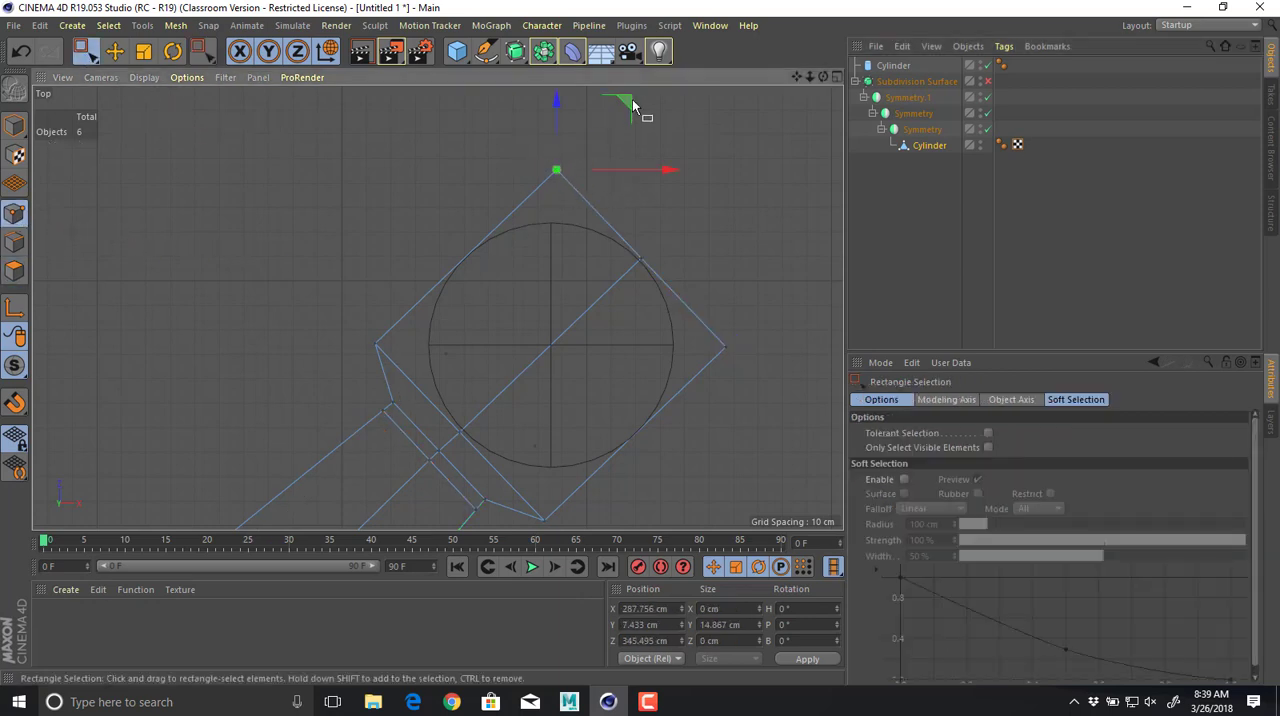
{"action": "left_click_drag", "start_coordinate": [632, 104], "coordinate": [617, 157]}
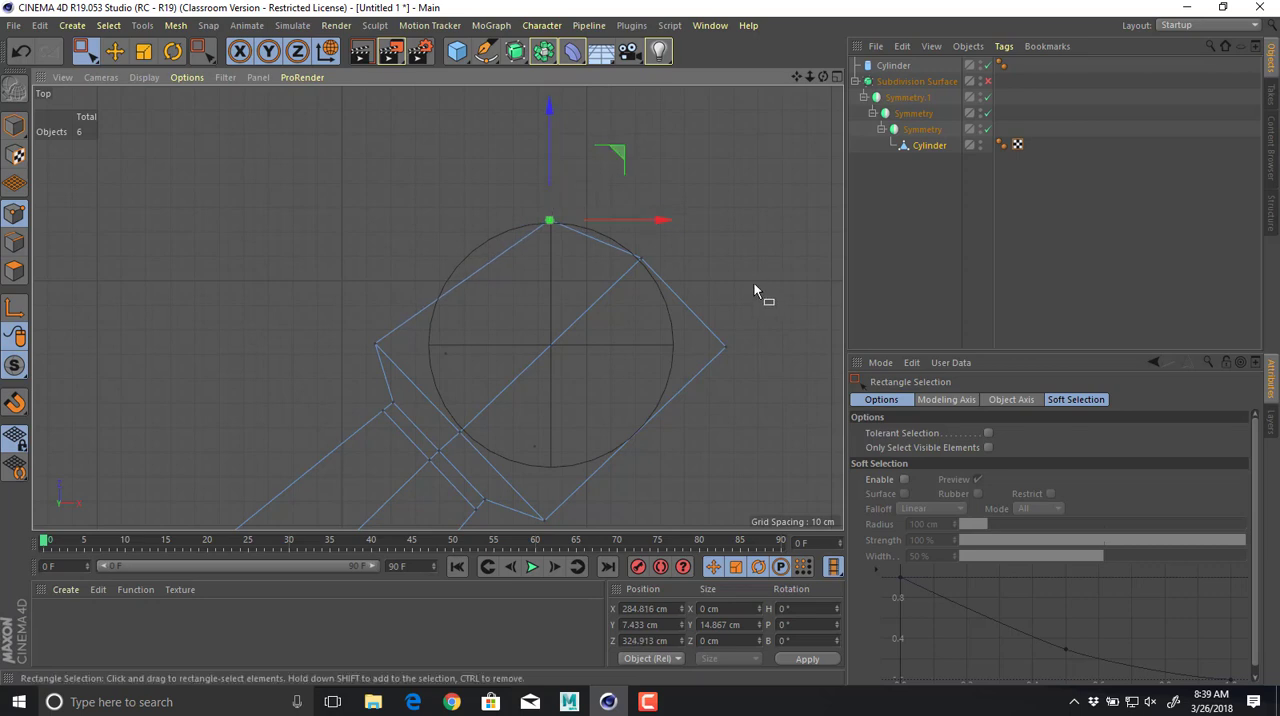
Move the tip's right corner points inward onto the guide circle, and the left corner points to about X 233 cm, Z 277 cm.
{"action": "left_click_drag", "start_coordinate": [686, 292], "coordinate": [786, 398]}
{"action": "left_click_drag", "start_coordinate": [790, 283], "coordinate": [743, 285]}
{"action": "middle_click_drag", "start_coordinate": [688, 315], "coordinate": [746, 262], "text": "alt"}
{"action": "left_click_drag", "start_coordinate": [411, 266], "coordinate": [457, 309]}
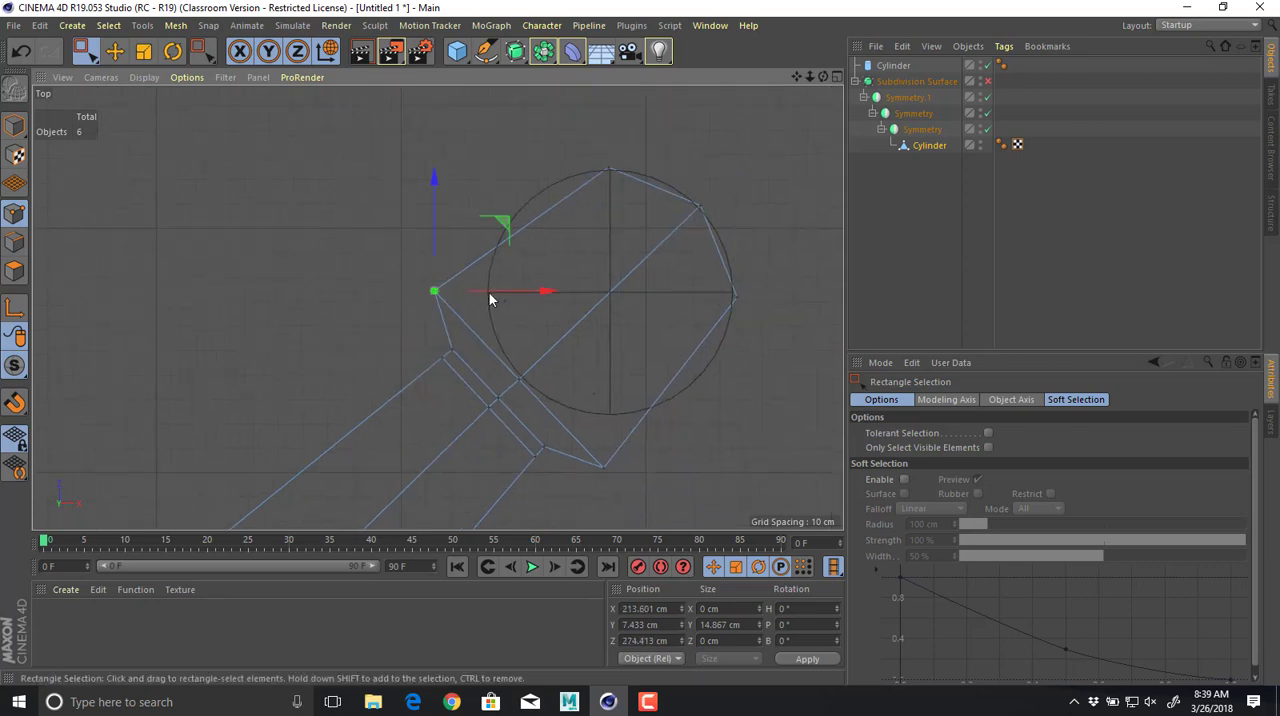
{"action": "left_click_drag", "start_coordinate": [506, 224], "coordinate": [556, 217]}
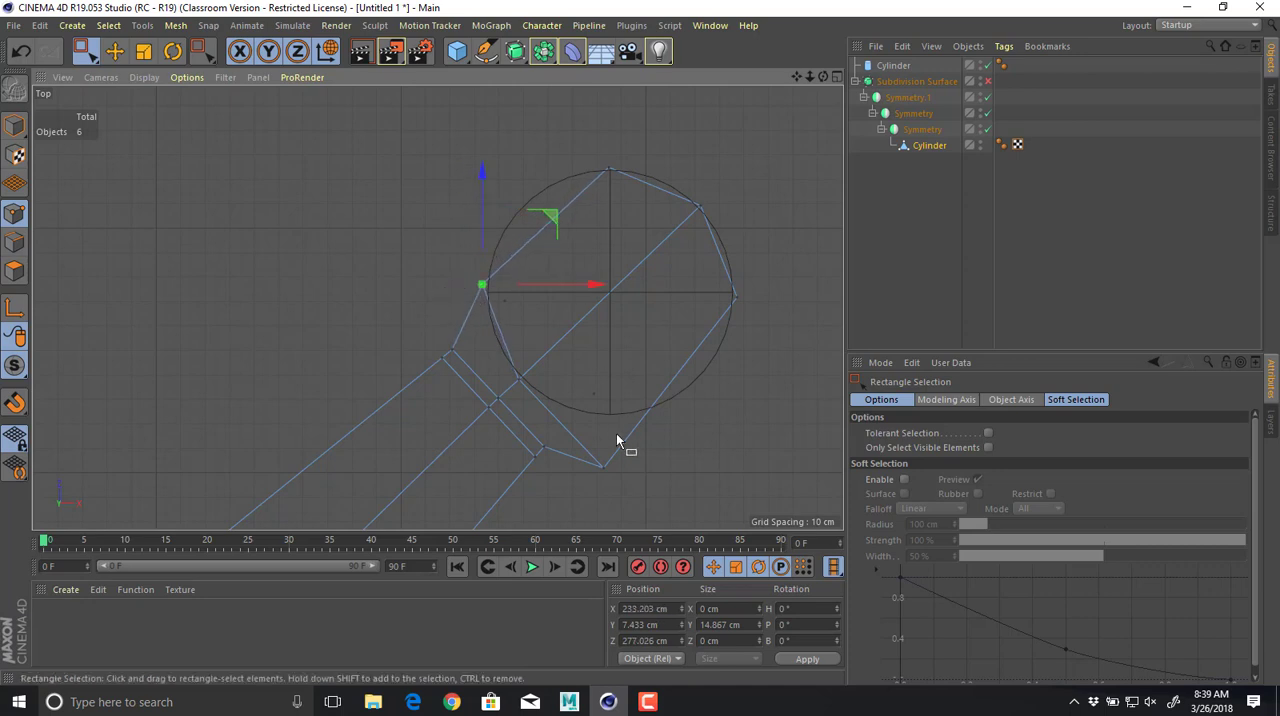
Move the tip's lowest corner points onto the guide circle at about X 289 cm, Z 222 cm, and loop-cut across the tip at about 50.8%.
{"action": "left_click_drag", "start_coordinate": [646, 484], "coordinate": [650, 478]}
{"action": "left_click_drag", "start_coordinate": [671, 400], "coordinate": [684, 356]}
{"action": "key", "text": "k"}
{"action": "key", "text": "l"}
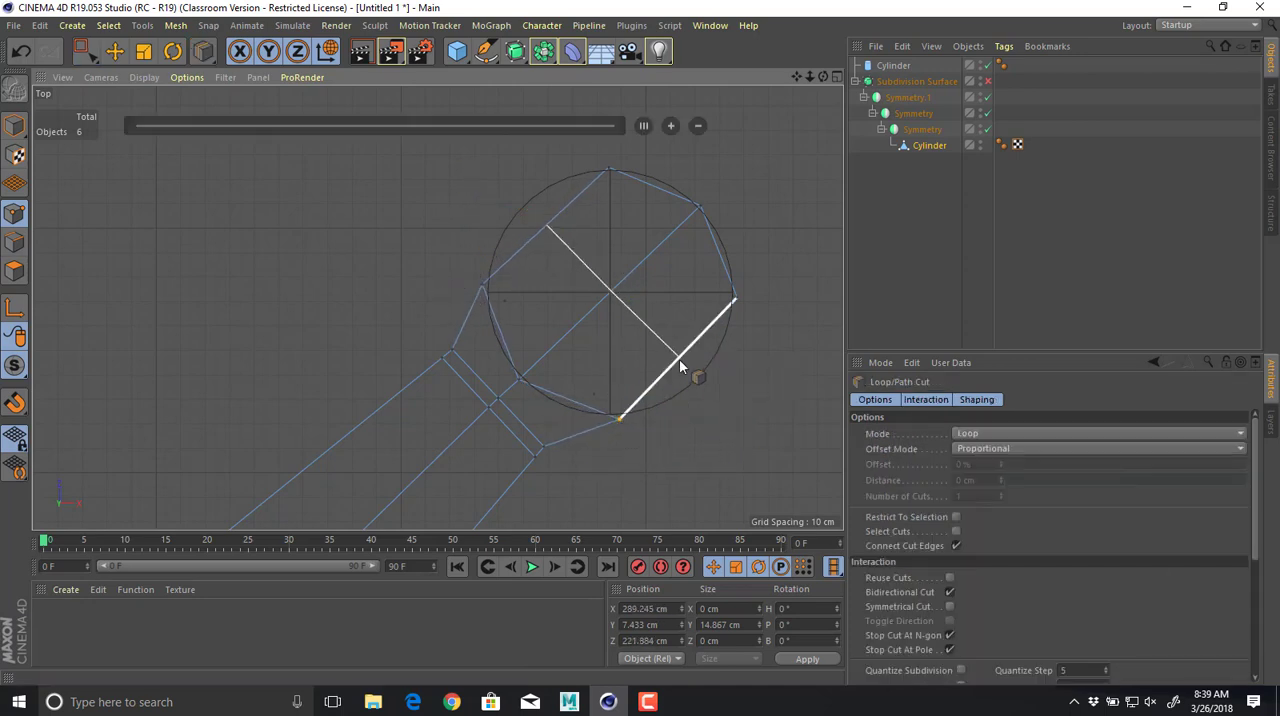
{"action": "left_click", "coordinate": [680, 365]}
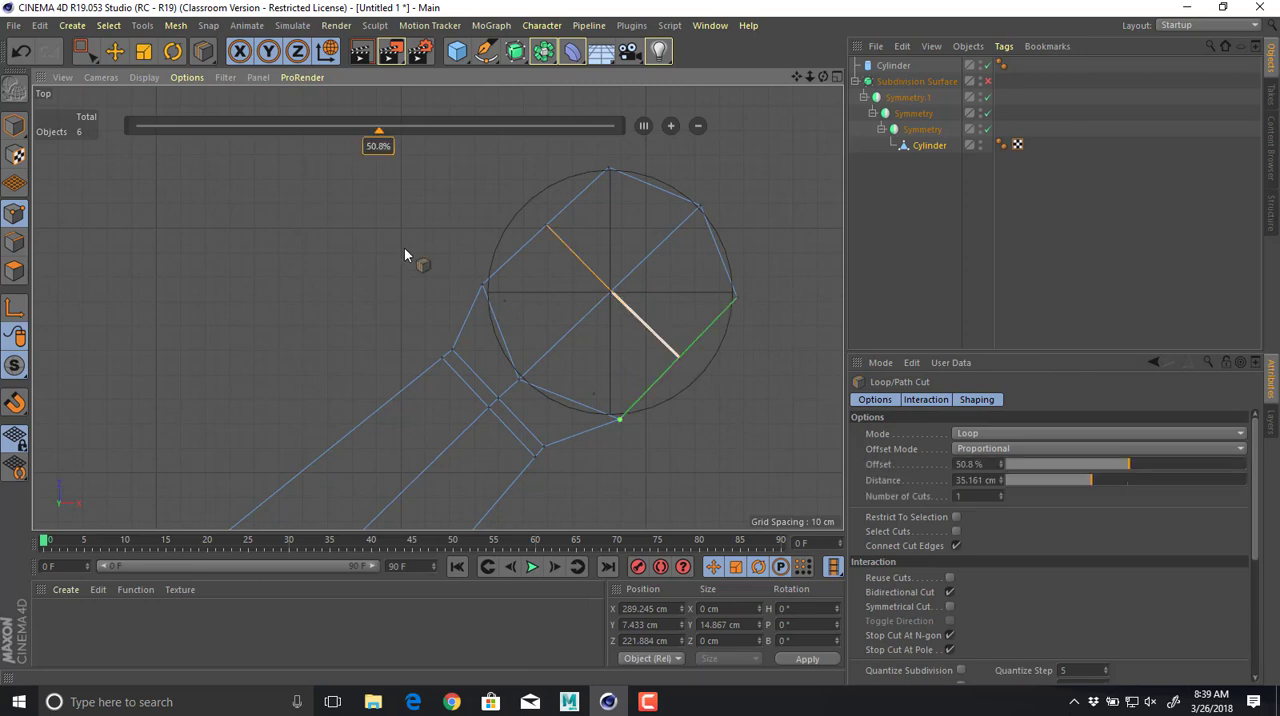
Move the new cut's end points outward onto the guide circle, at about X 253 cm, Z 311 cm and X 323 cm, Z 237 cm.
{"action": "left_click", "coordinate": [83, 50]}
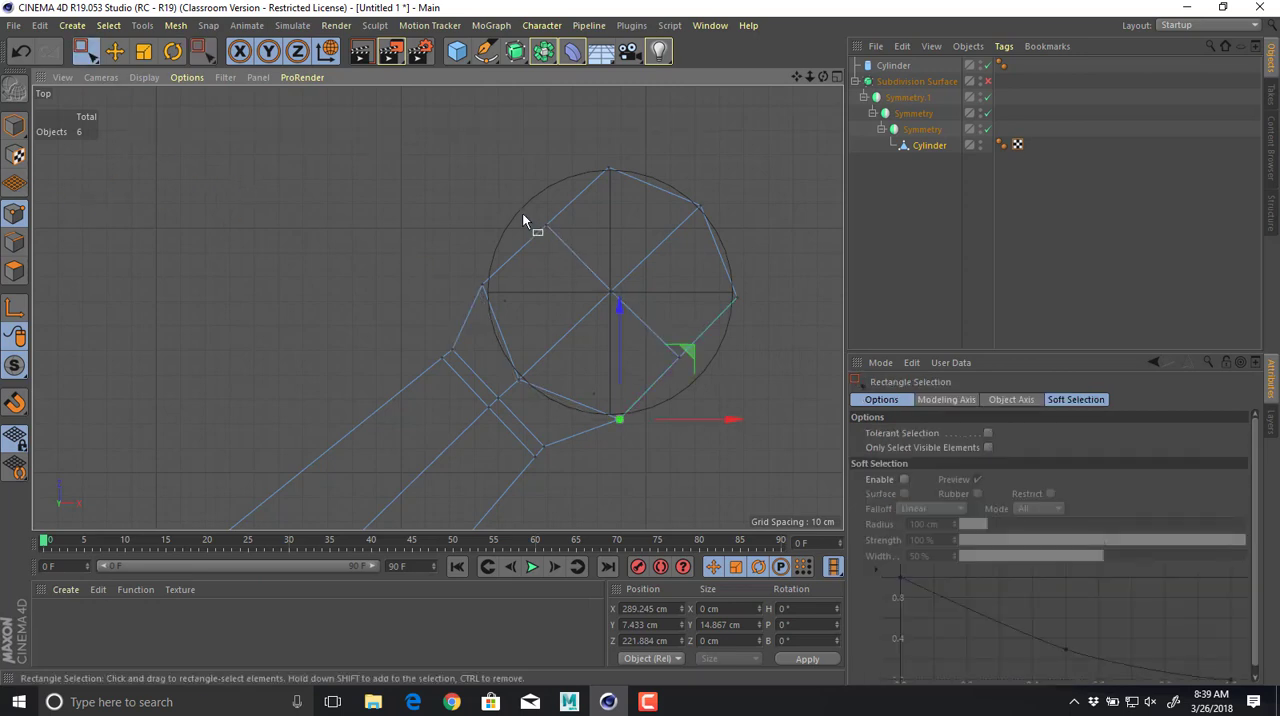
{"action": "left_click", "coordinate": [546, 224]}
{"action": "left_click_drag", "start_coordinate": [610, 157], "coordinate": [591, 134]}
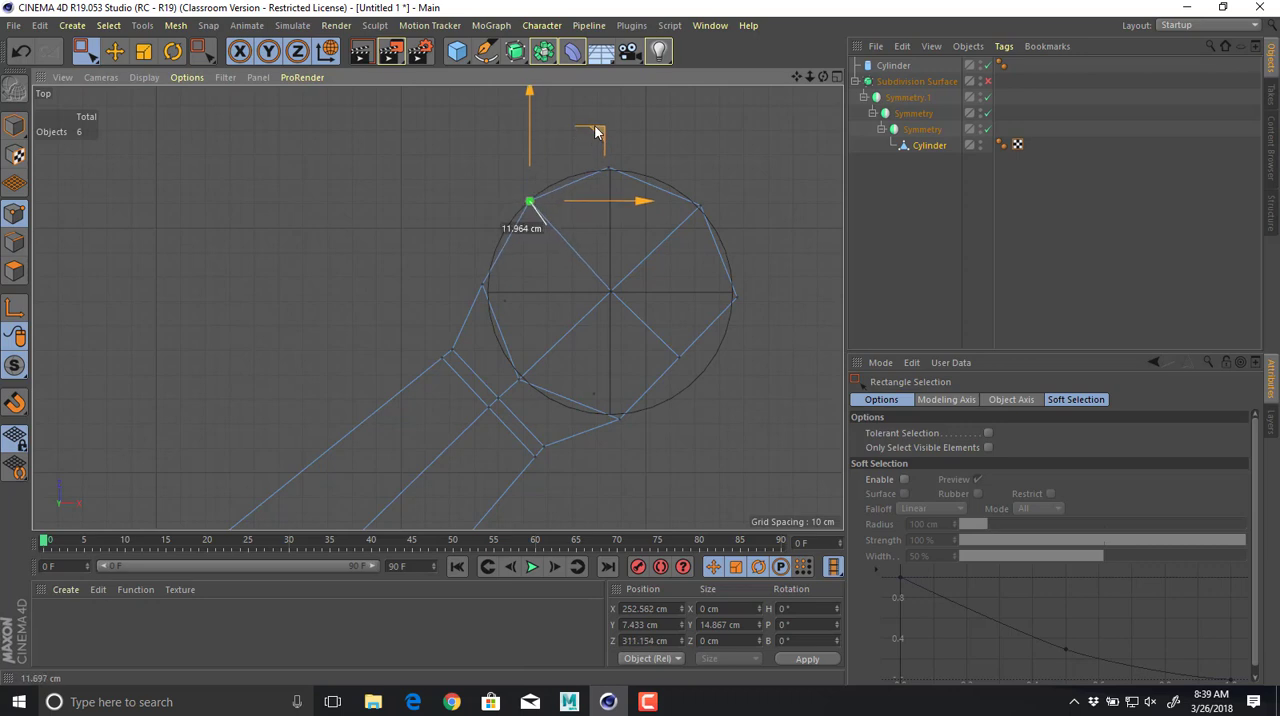
{"action": "left_click_drag", "start_coordinate": [662, 318], "coordinate": [710, 380]}
{"action": "left_click_drag", "start_coordinate": [742, 284], "coordinate": [770, 312]}
Disable the guide cylinder and enable the Subdivision Surface, examining the smoothed arm tip in the perspective view.
{"action": "middle_click", "coordinate": [601, 299]}
{"action": "middle_click", "coordinate": [425, 265]}
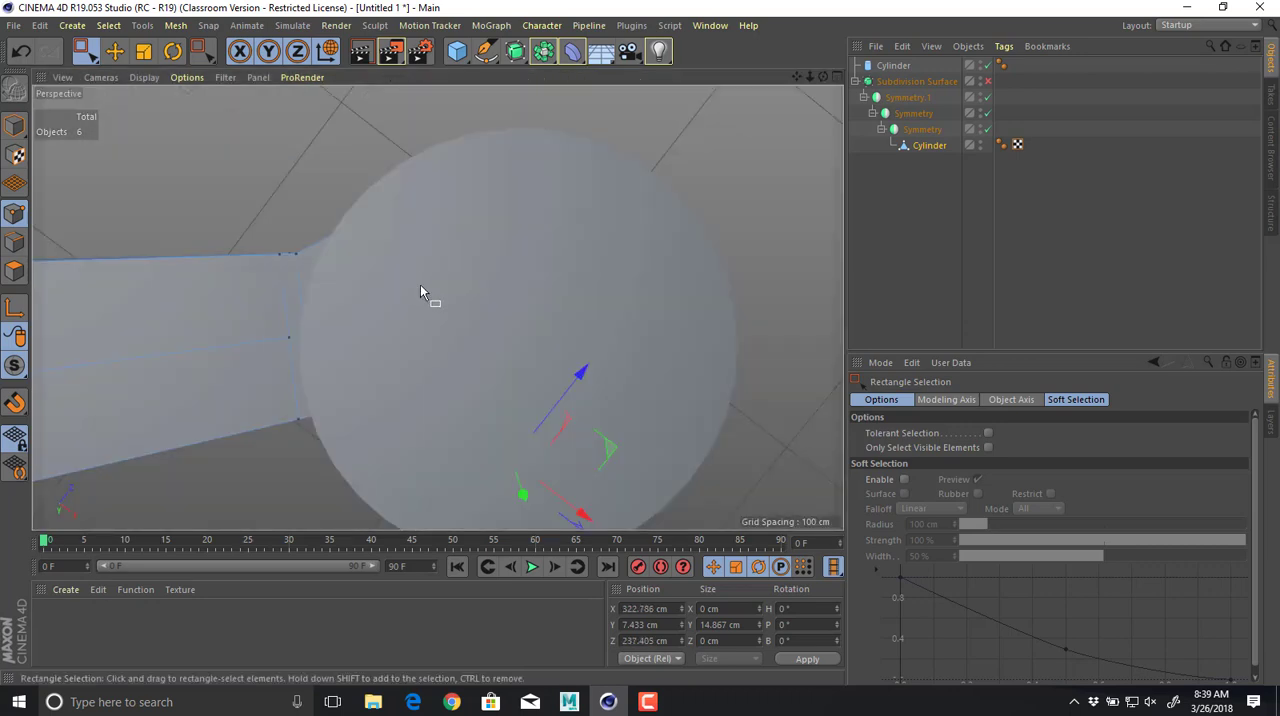
{"action": "left_click_drag", "start_coordinate": [420, 284], "coordinate": [752, 197], "text": "alt"}
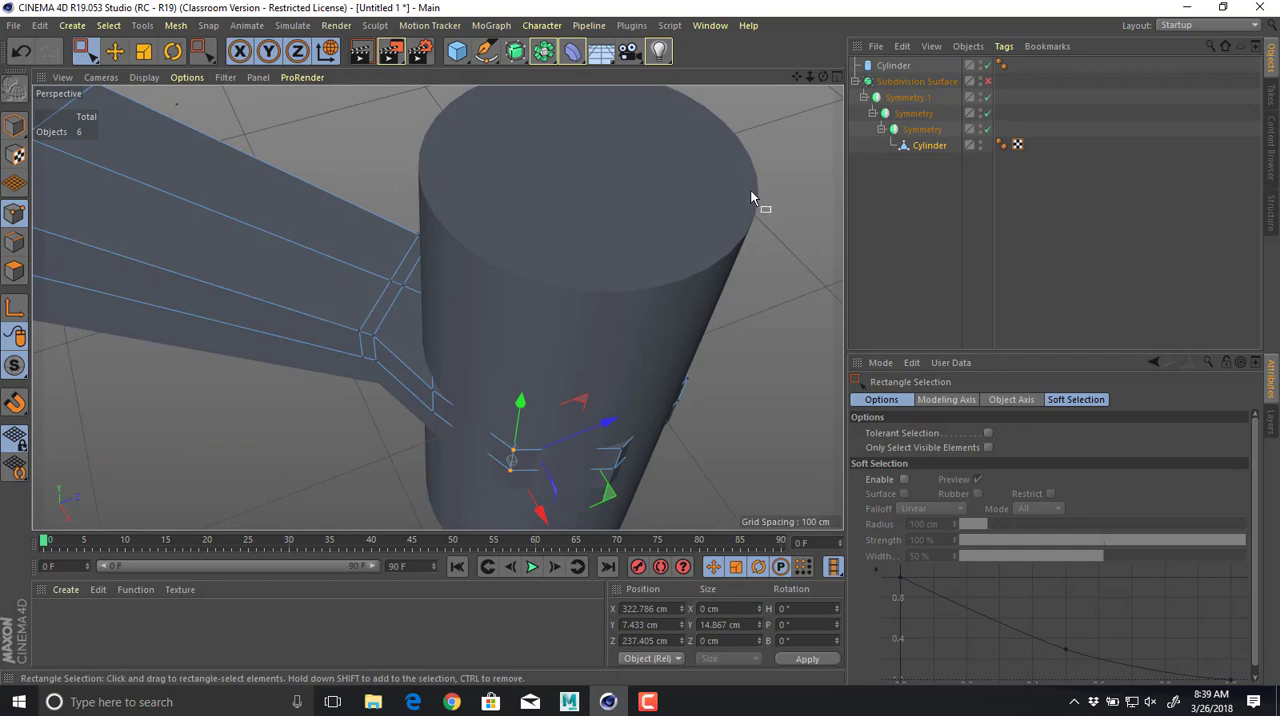
{"action": "left_click", "coordinate": [988, 65]}
{"action": "left_click_drag", "start_coordinate": [694, 283], "coordinate": [752, 298], "text": "alt"}
{"action": "key", "text": "q"}
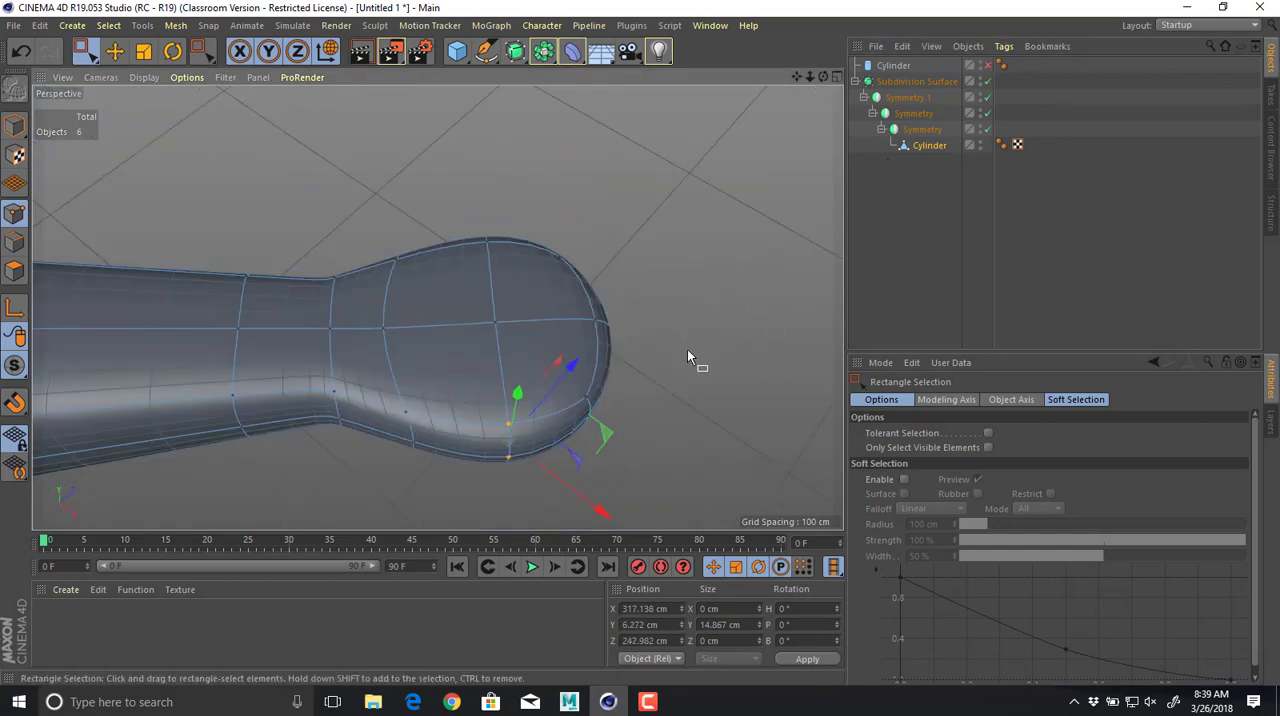
{"action": "left_click_drag", "start_coordinate": [687, 349], "coordinate": [612, 359], "text": "alt"}
{"action": "right_click_drag", "start_coordinate": [612, 360], "coordinate": [732, 450], "text": "alt"}
{"action": "left_click_drag", "start_coordinate": [732, 450], "coordinate": [568, 303], "text": "alt"}
Compare the smoothed arm and motor mount with the orange drone reference image in the browser.
{"action": "key", "text": "alt+Tab"}
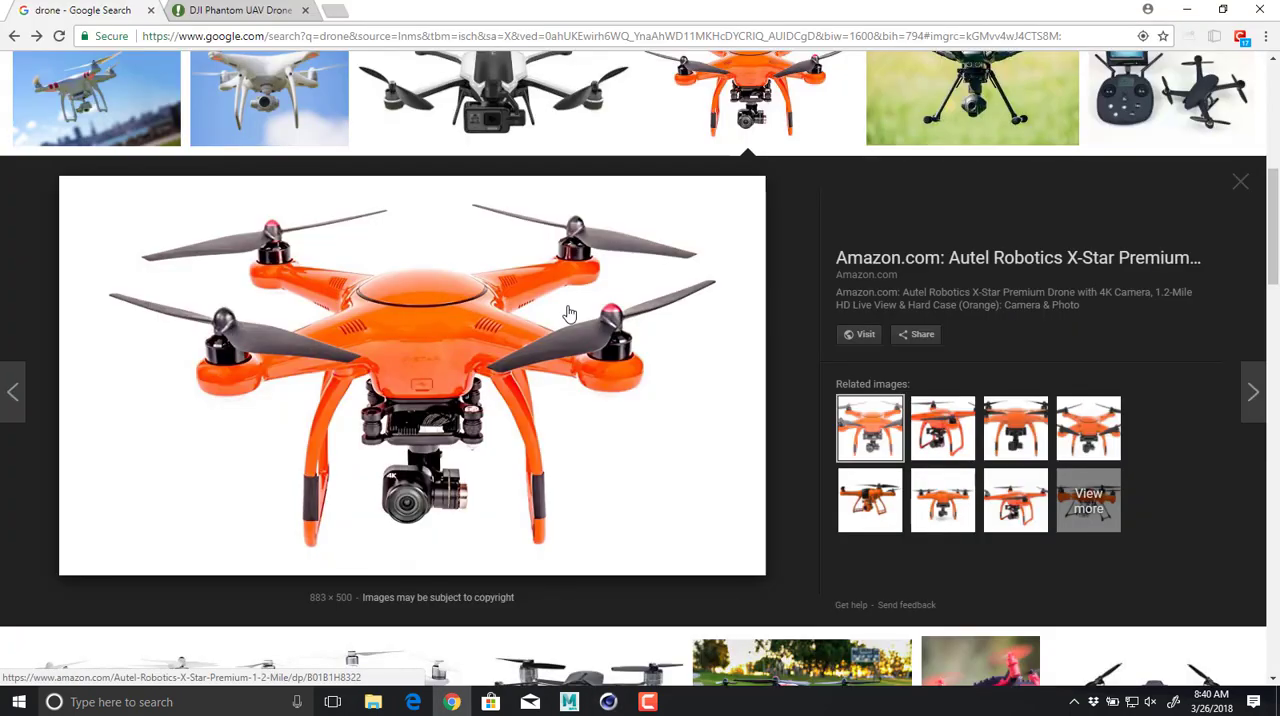
{"action": "key", "text": "alt+Tab"}
{"action": "mouse_move", "coordinate": [608, 366]}
{"action": "left_mouse_down", "text": "alt"}
{"action": "mouse_move", "coordinate": [591, 237]}
{"action": "mouse_move", "coordinate": [594, 354]}
{"action": "left_mouse_up", "text": "alt"}
{"action": "right_click_drag", "start_coordinate": [594, 354], "coordinate": [671, 274], "text": "alt"}
{"action": "left_click_drag", "start_coordinate": [671, 274], "coordinate": [669, 287], "text": "alt"}
{"action": "key", "text": "alt+Tab"}
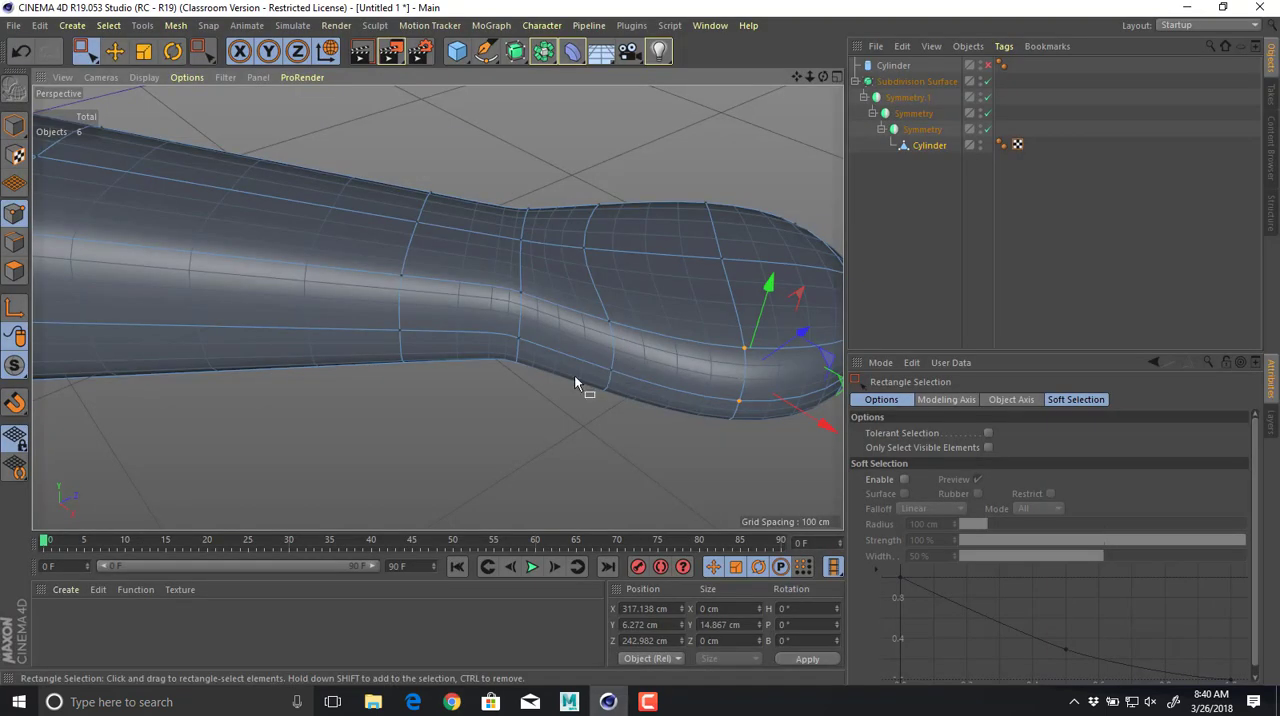
{"action": "left_click_drag", "start_coordinate": [574, 375], "coordinate": [490, 293], "text": "alt"}
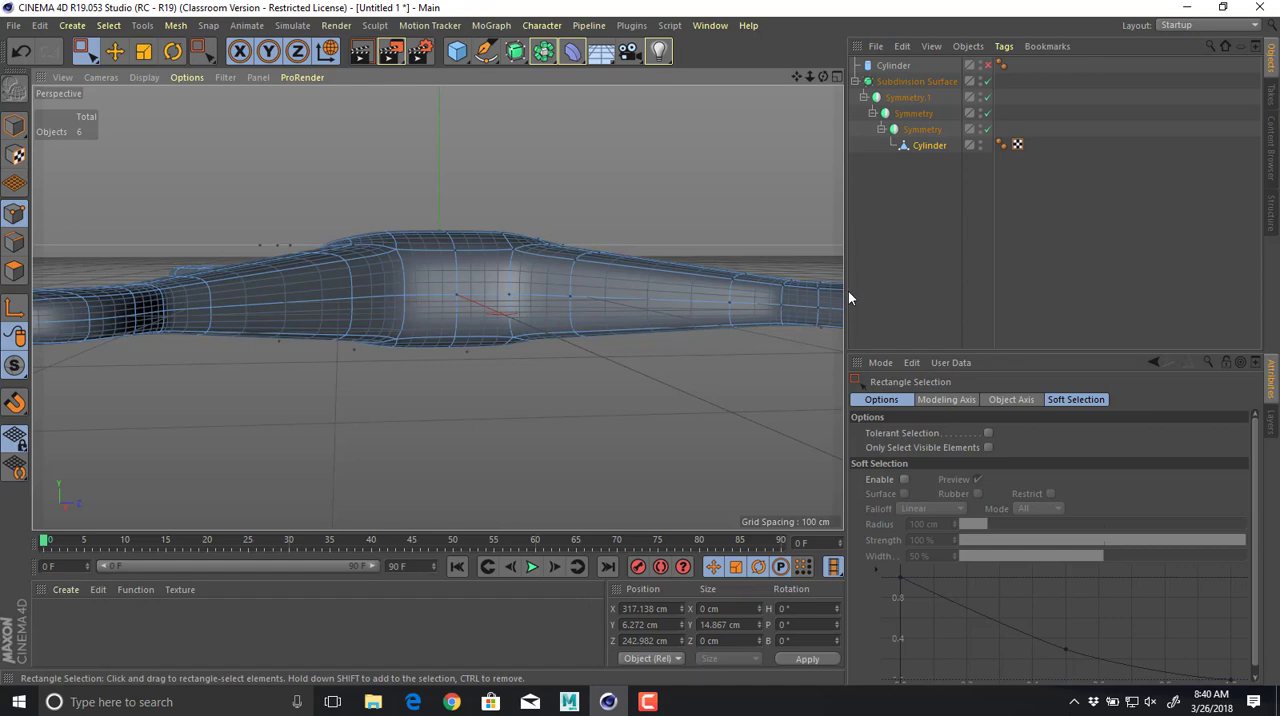
Take the Cylinder mesh and the XZ Symmetry out of the Subdivision Surface hierarchy, nesting the Cylinder inside that Symmetry.
{"action": "left_click", "coordinate": [912, 130]}
{"action": "left_click_drag", "start_coordinate": [633, 198], "coordinate": [570, 260], "text": "alt"}
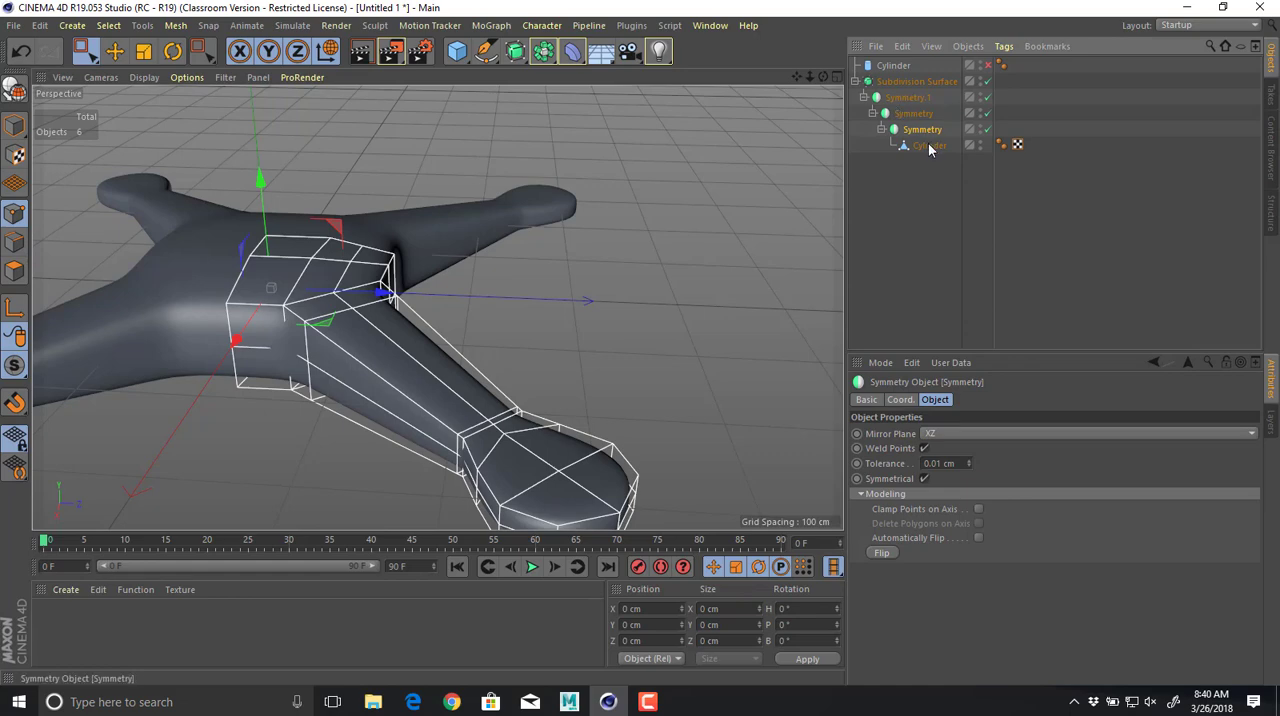
{"action": "left_click_drag", "start_coordinate": [929, 146], "coordinate": [925, 212]}
{"action": "left_click_drag", "start_coordinate": [920, 299], "coordinate": [918, 290]}
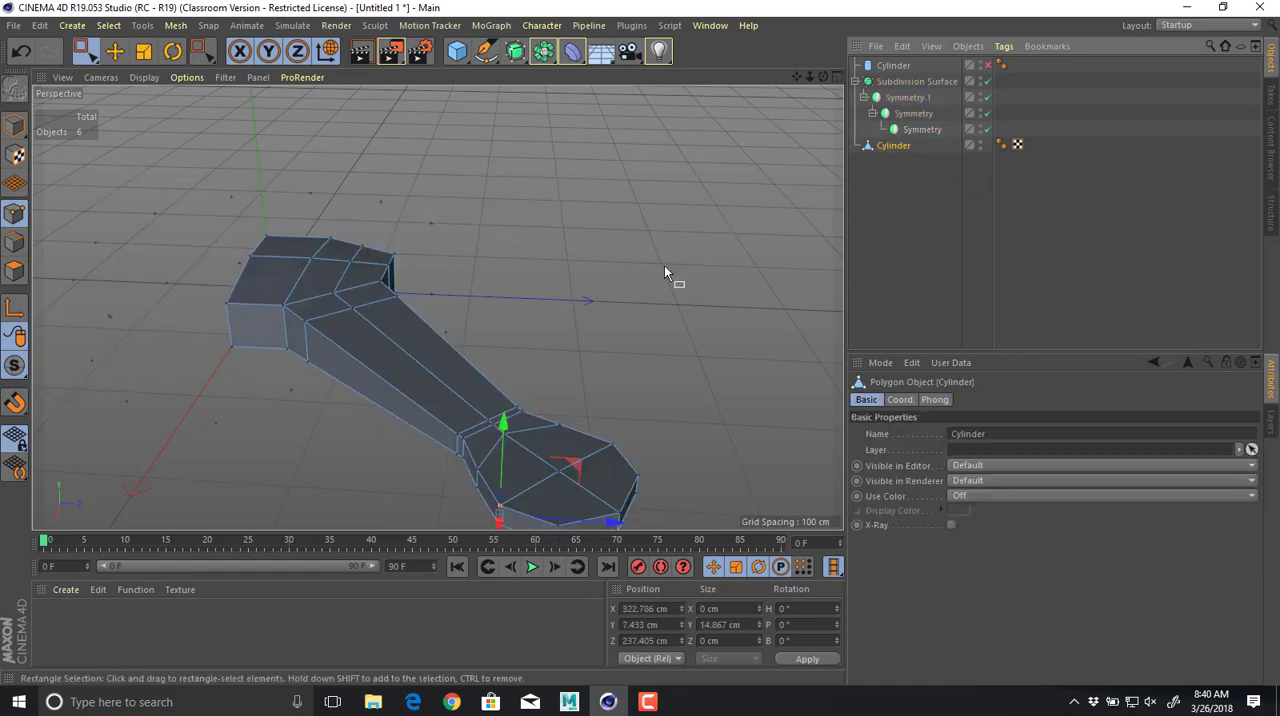
{"action": "left_click_drag", "start_coordinate": [664, 265], "coordinate": [787, 206], "text": "alt"}
{"action": "key", "text": "e"}
{"action": "left_click", "coordinate": [894, 148]}
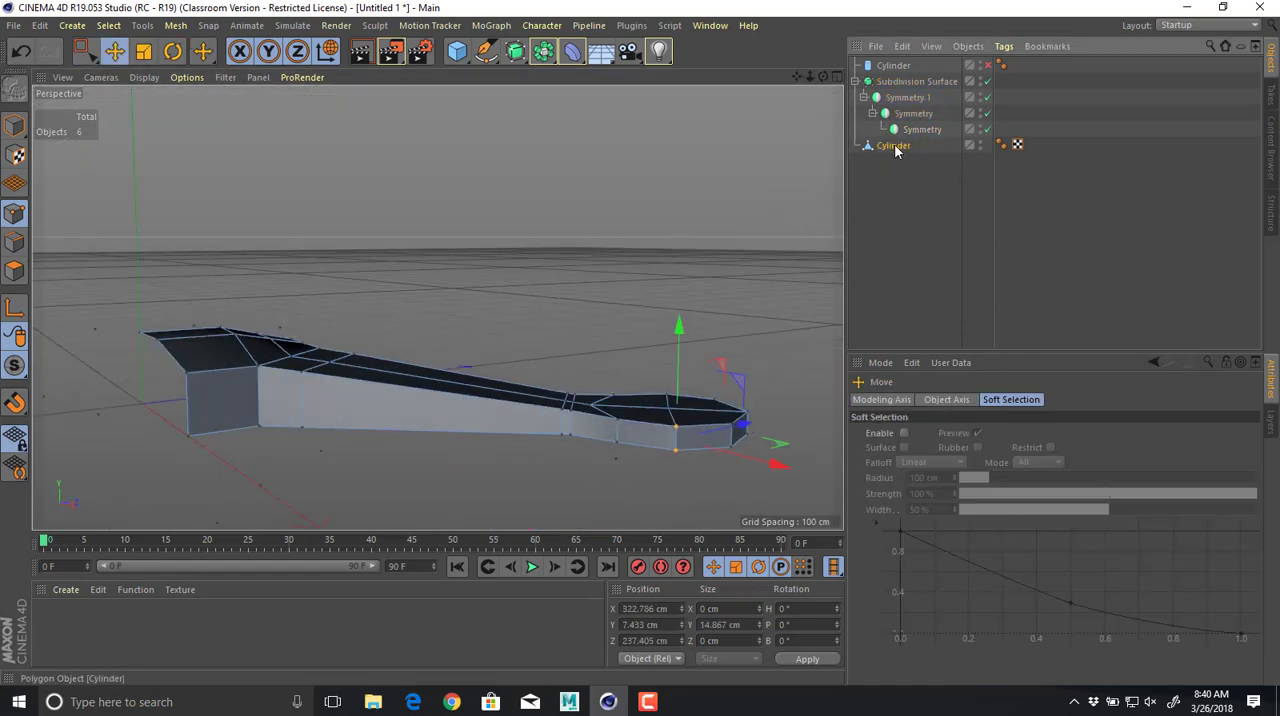
{"action": "middle_click_drag", "start_coordinate": [619, 251], "coordinate": [632, 242], "text": "alt"}
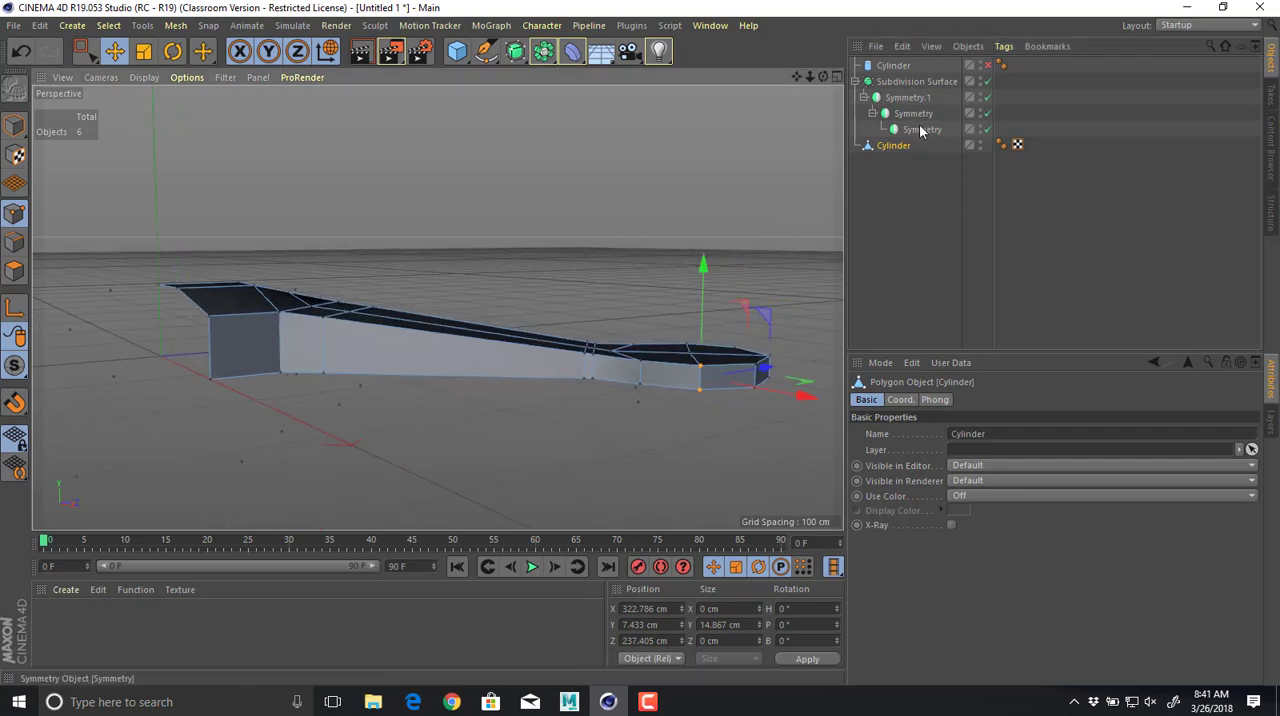
{"action": "left_click_drag", "start_coordinate": [920, 131], "coordinate": [912, 196]}
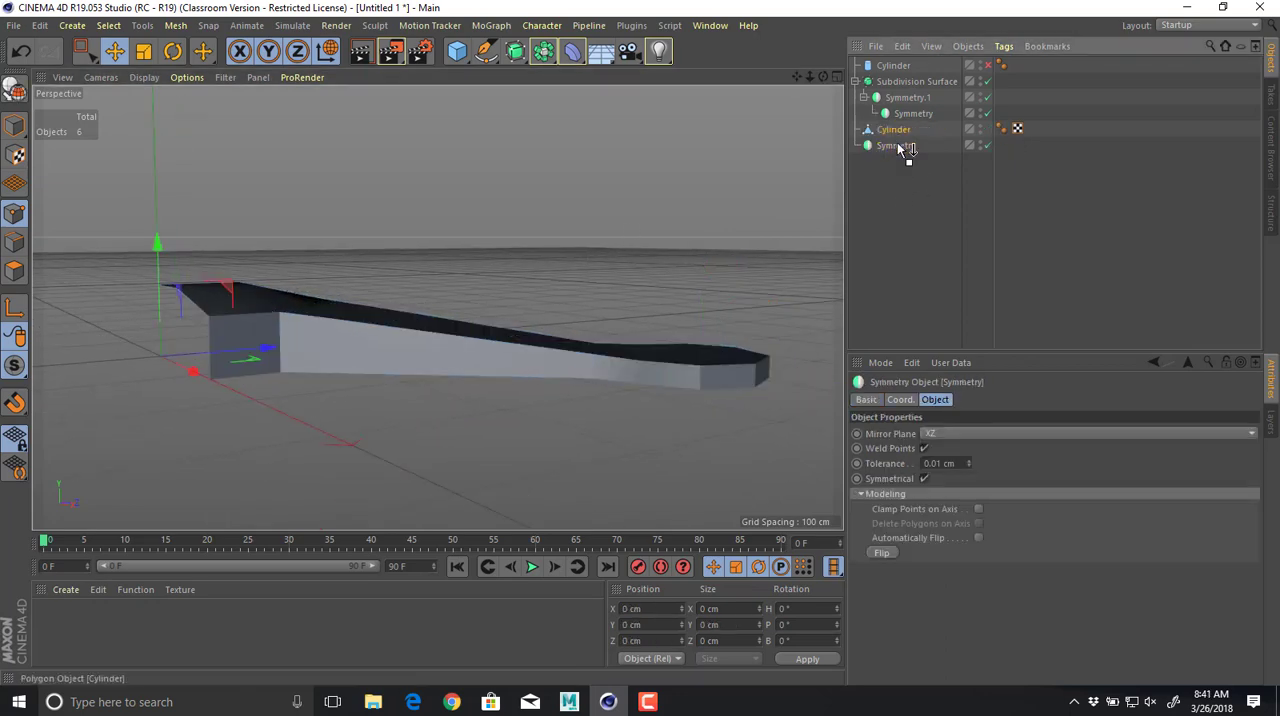
{"action": "left_click_drag", "start_coordinate": [897, 148], "coordinate": [897, 143]}
{"action": "left_click_drag", "start_coordinate": [591, 284], "coordinate": [819, 211], "text": "alt"}
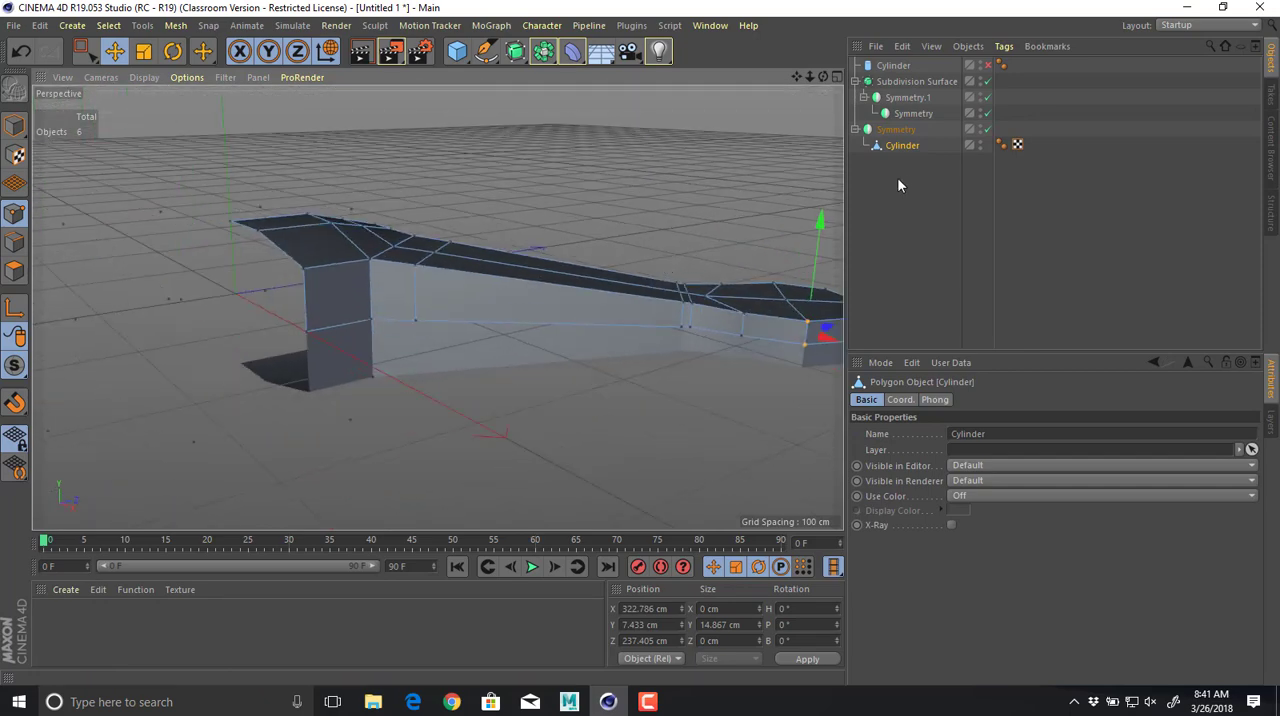
Make the XZ Symmetry editable and select the Cylinder mesh inside the converted group.
{"action": "left_click", "coordinate": [907, 134]}
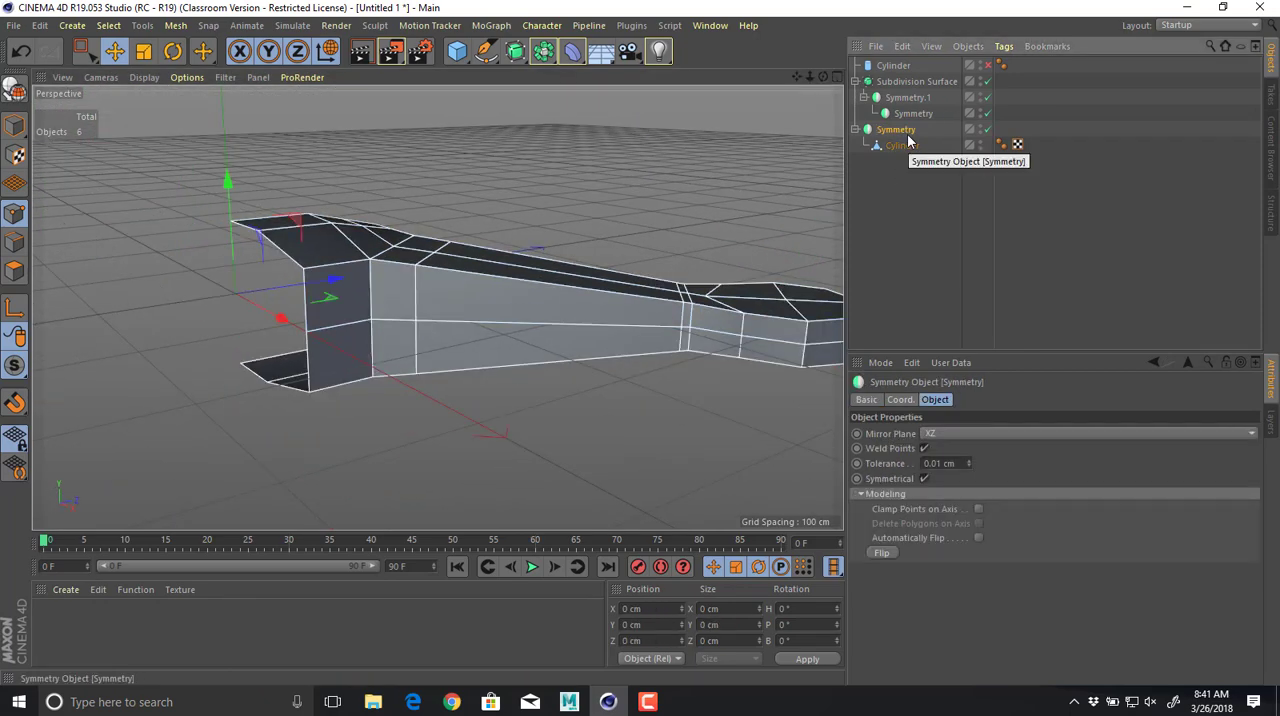
{"action": "key", "text": "c"}
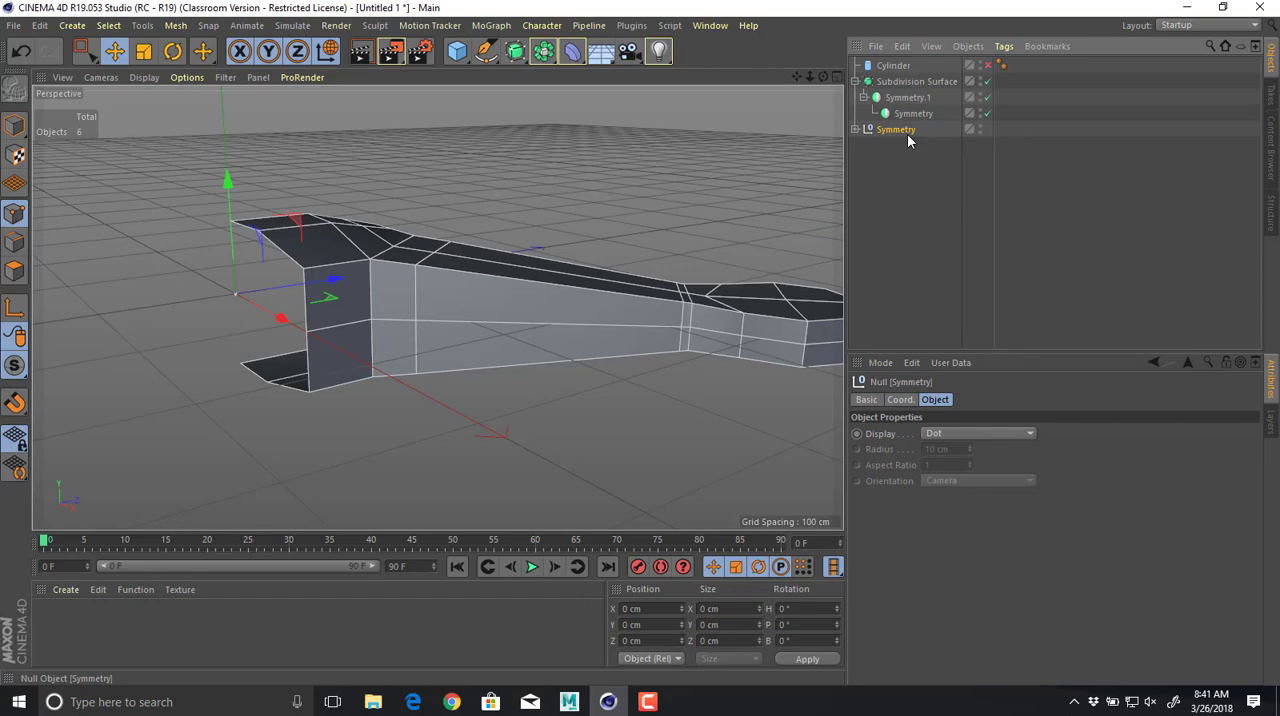
{"action": "left_click", "coordinate": [855, 129]}
{"action": "left_click", "coordinate": [904, 146]}
{"action": "left_click_drag", "start_coordinate": [757, 229], "coordinate": [470, 283], "text": "alt"}
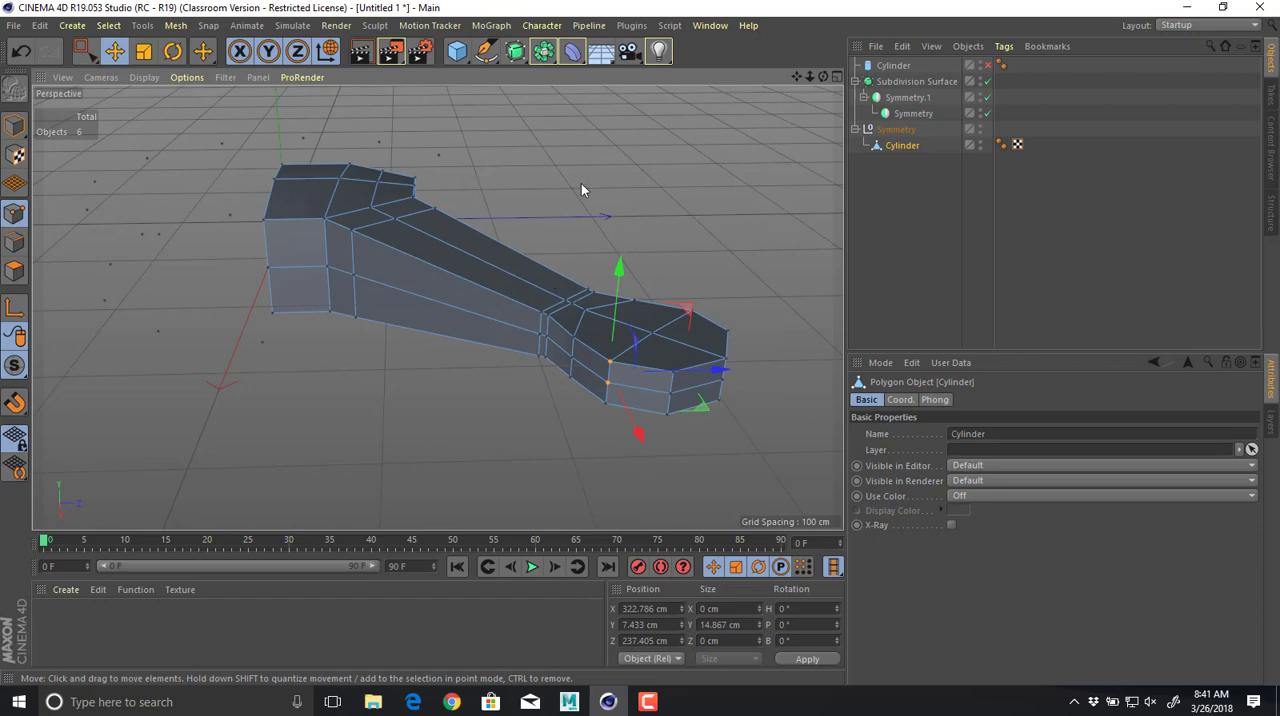
Try the Cylinder mesh under a Subdivision Surface to inspect the smoothing along the arm's side, and undo it.
{"action": "left_click", "coordinate": [515, 51], "text": "alt"}
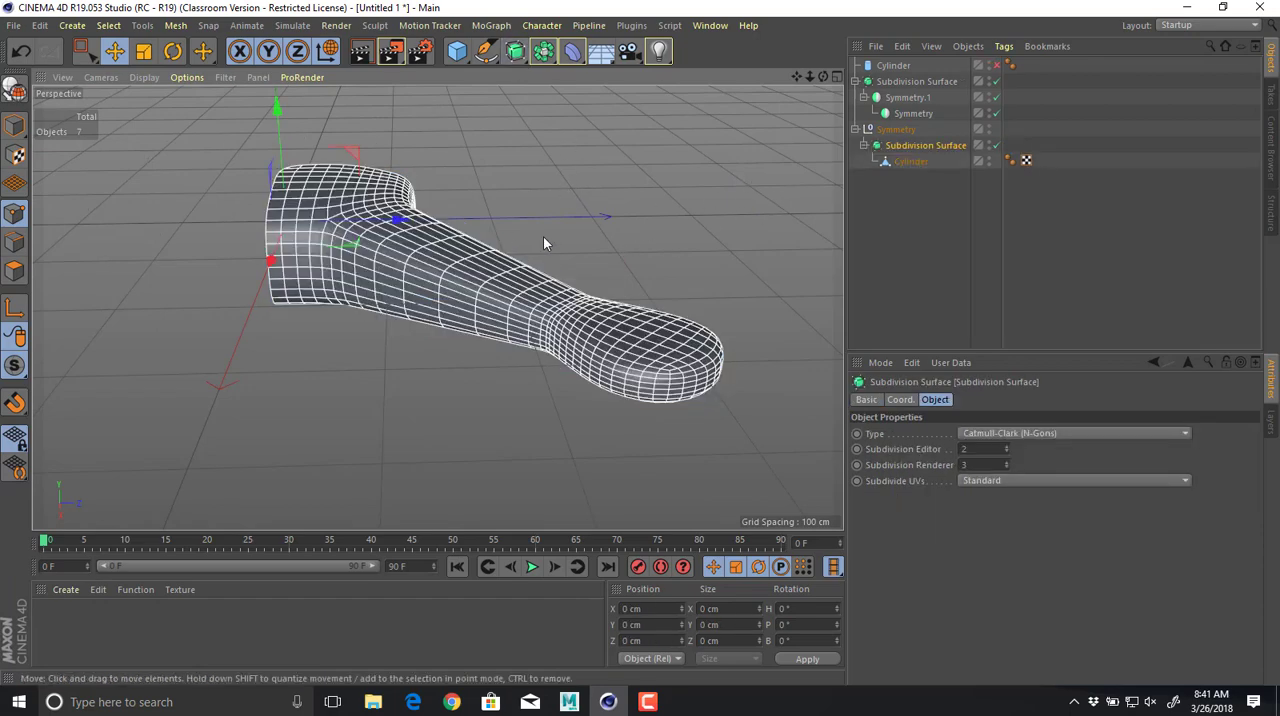
{"action": "left_click_drag", "start_coordinate": [543, 236], "coordinate": [648, 222], "text": "alt"}
{"action": "middle_click_drag", "start_coordinate": [680, 249], "coordinate": [627, 321], "text": "alt"}
{"action": "right_click_drag", "start_coordinate": [577, 331], "coordinate": [503, 260], "text": "alt"}
{"action": "middle_click_drag", "start_coordinate": [503, 260], "coordinate": [740, 277], "text": "alt"}
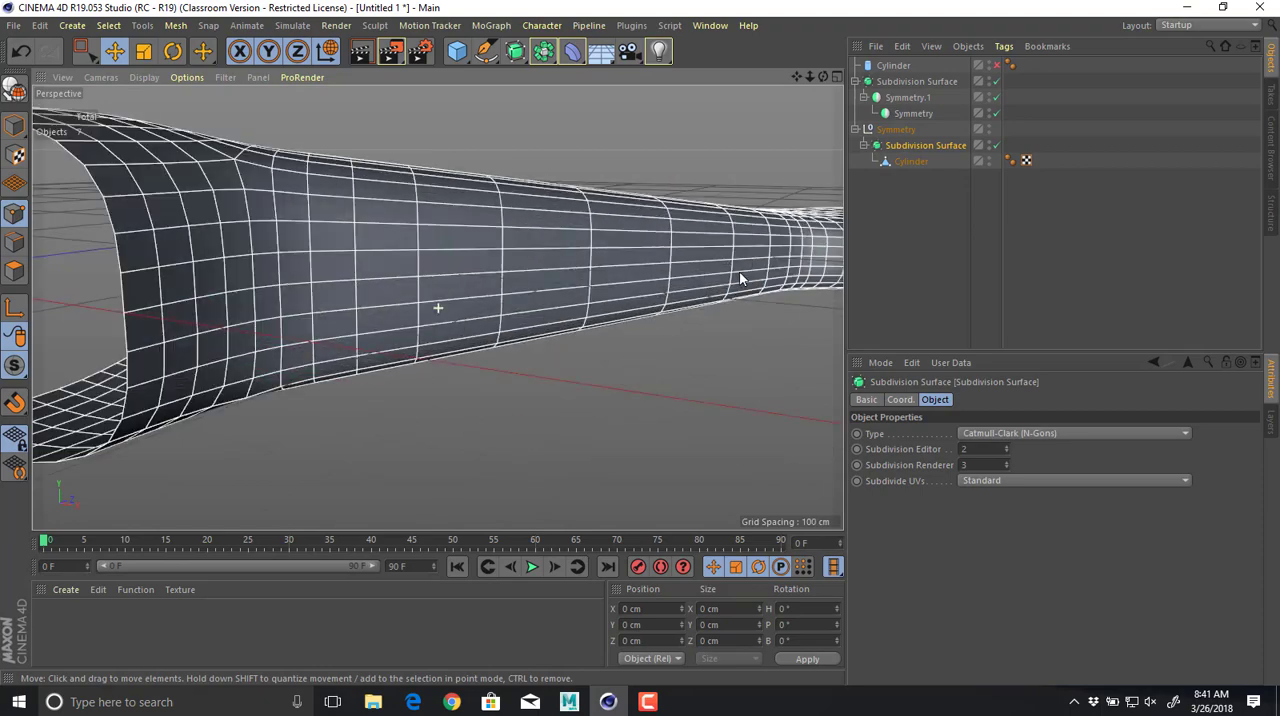
{"action": "left_click_drag", "start_coordinate": [740, 277], "coordinate": [383, 271], "text": "alt"}
{"action": "key", "text": "ctrl+z"}
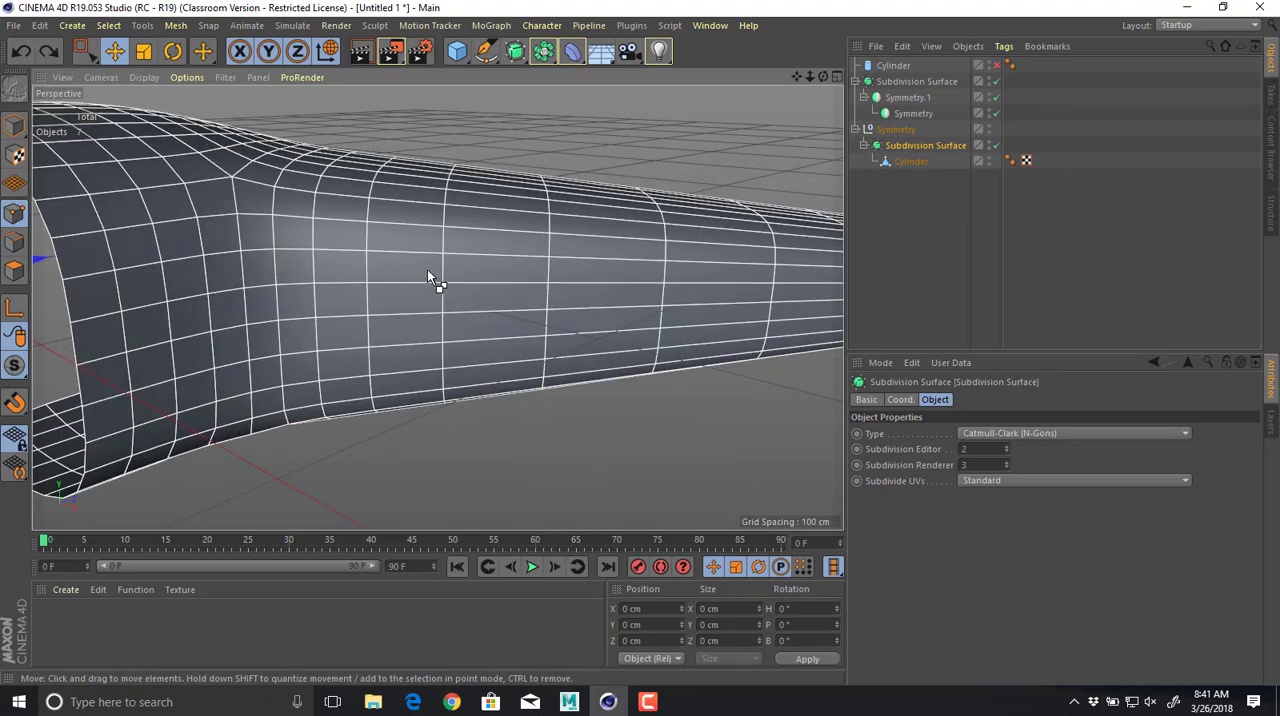
Try moving the middle point on the arm's side near the body to test its connection, and undo the move.
{"action": "key", "text": "w"}
{"action": "key", "text": "e"}
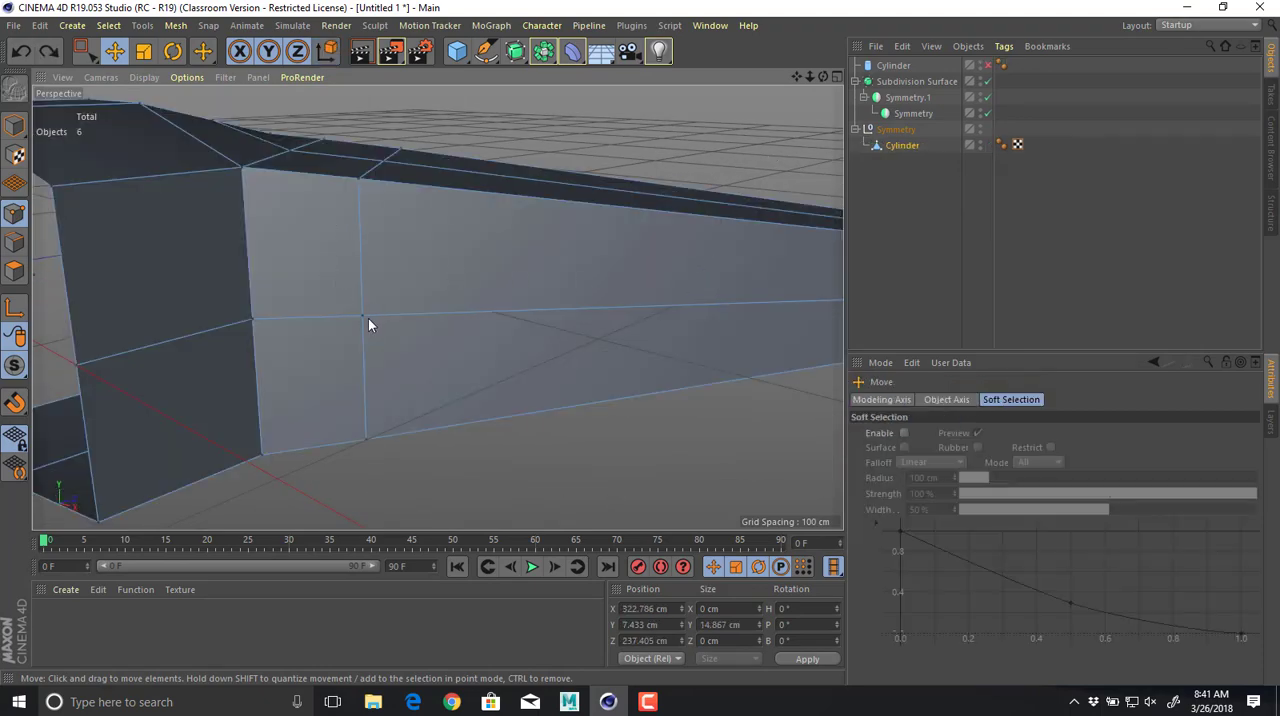
{"action": "left_click", "coordinate": [366, 317]}
{"action": "left_click_drag", "start_coordinate": [365, 316], "coordinate": [343, 257], "text": "alt"}
{"action": "left_click_drag", "start_coordinate": [359, 212], "coordinate": [344, 281]}
{"action": "key", "text": "ctrl+z"}
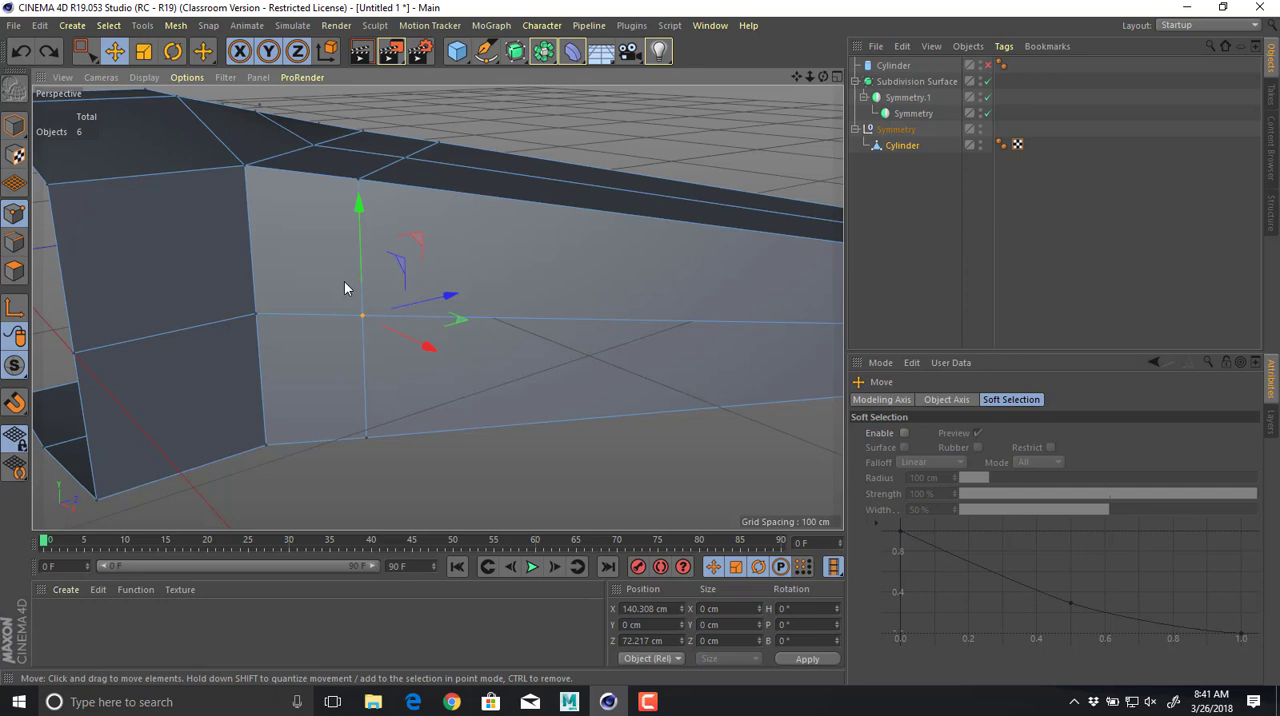
Select all points of the Cylinder mesh and run Optimize to merge duplicates and remove the stray points.
{"action": "left_click", "coordinate": [902, 145]}
{"action": "left_click", "coordinate": [516, 52]}
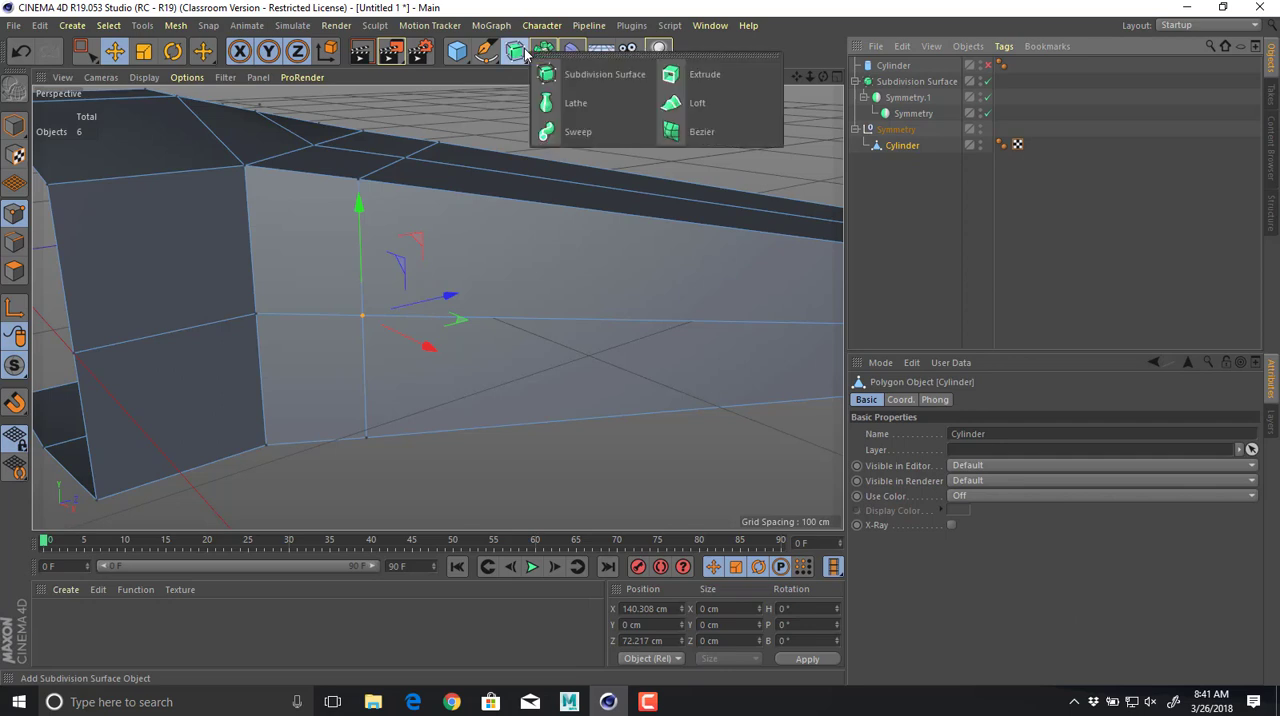
{"action": "left_click", "coordinate": [548, 44]}
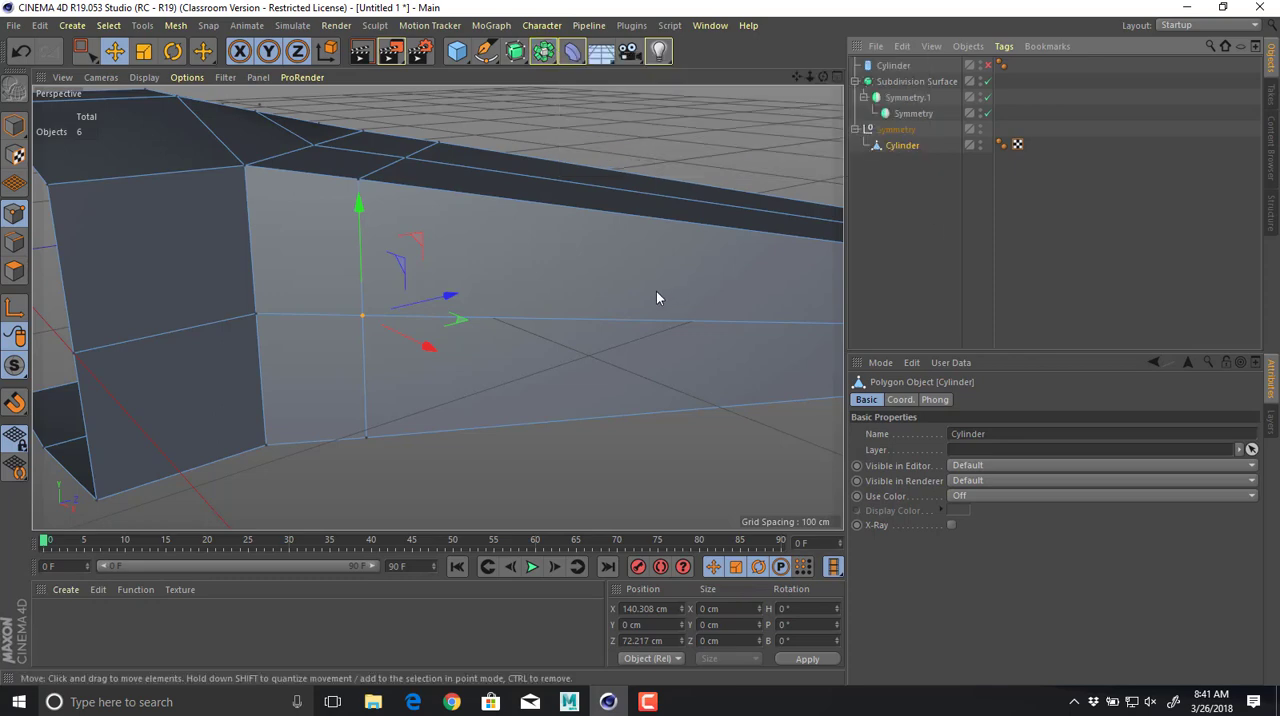
{"action": "scroll", "coordinate": [432, 300], "scroll_direction": "down", "scroll_amount": 5}
{"action": "left_click_drag", "start_coordinate": [432, 300], "coordinate": [389, 222], "text": "alt"}
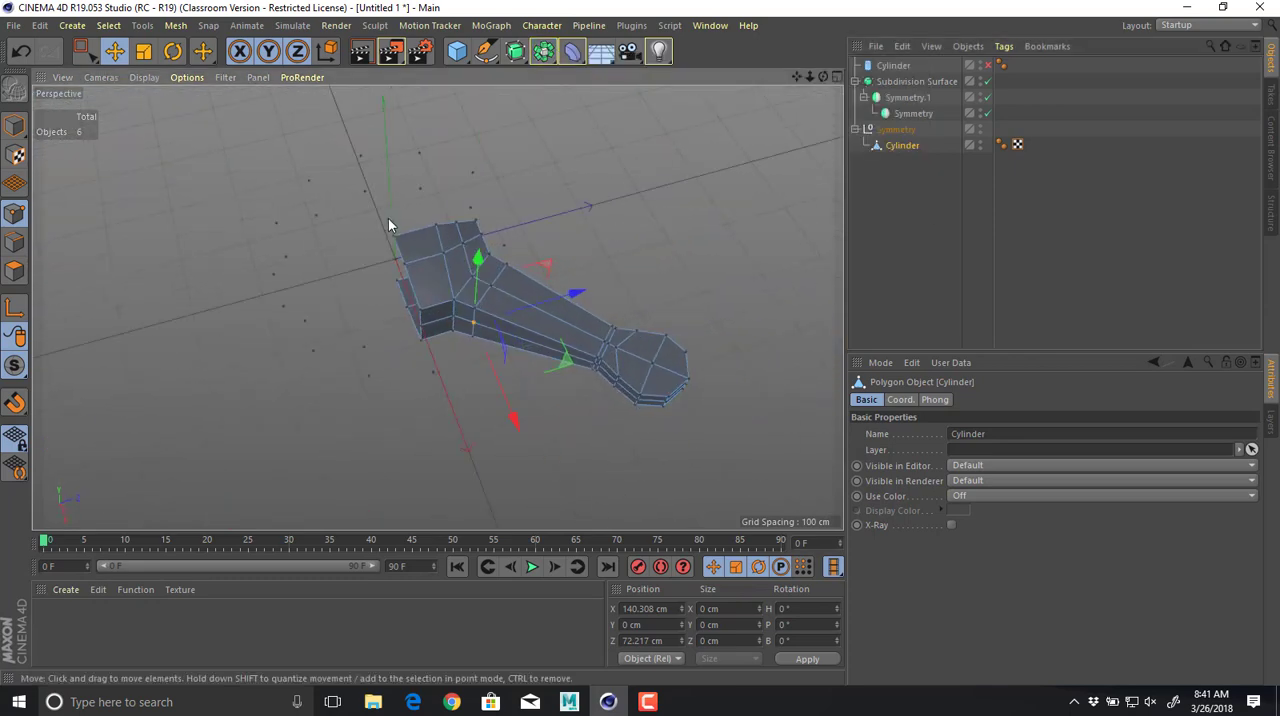
{"action": "left_click", "coordinate": [80, 50]}
{"action": "left_click_drag", "start_coordinate": [168, 104], "coordinate": [845, 528]}
{"action": "right_click", "coordinate": [455, 288]}
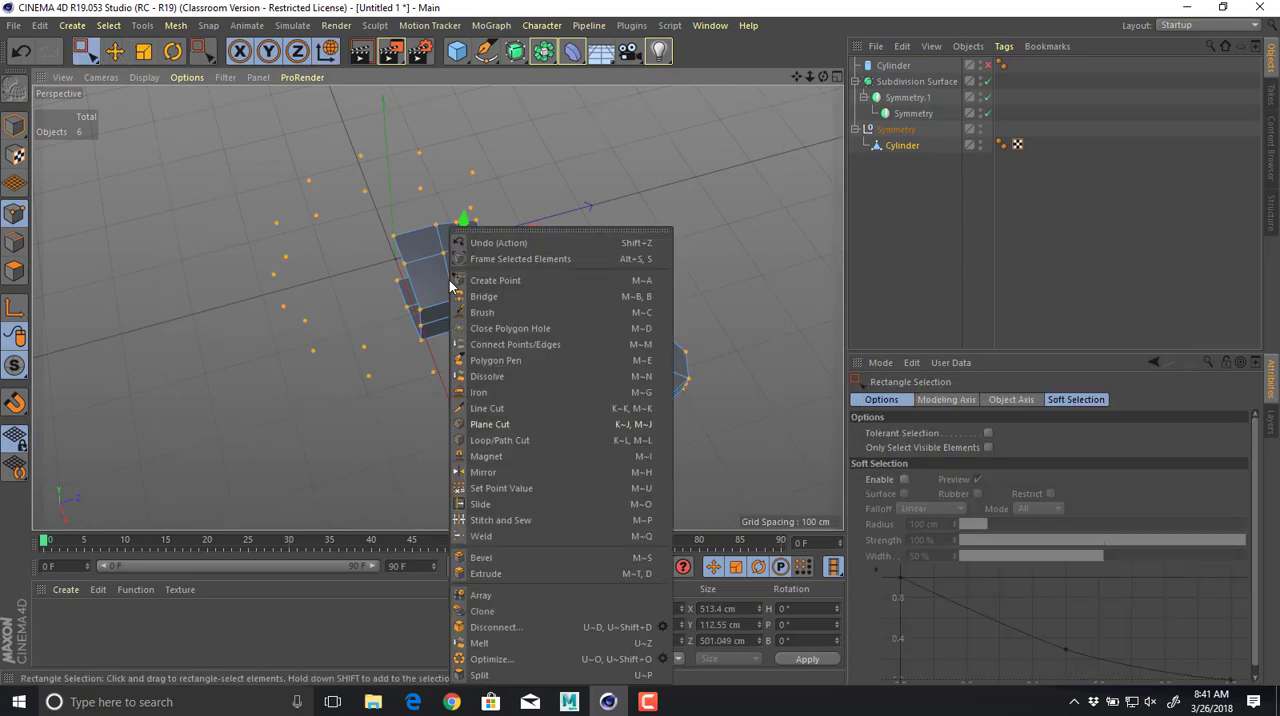
{"action": "left_click", "coordinate": [516, 660]}
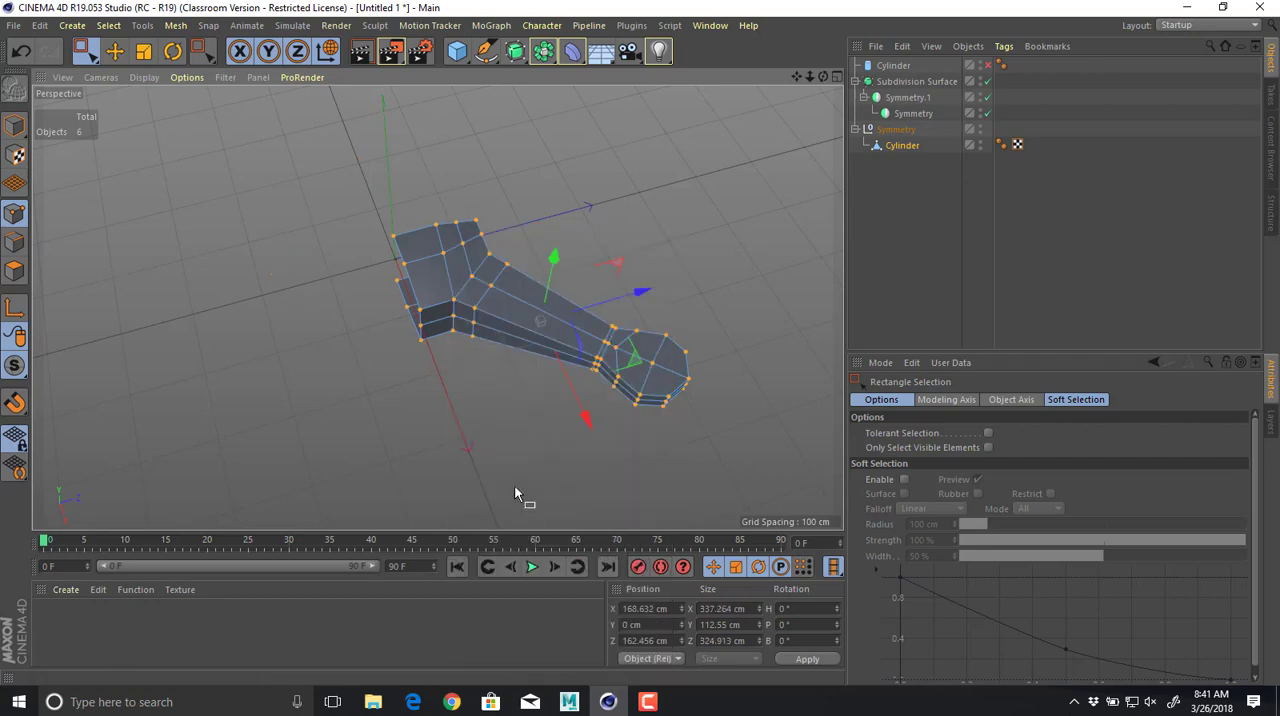
Select all points of the motor mount tip and its neck and raise them to about Y 79 cm.
{"action": "left_click_drag", "start_coordinate": [506, 461], "coordinate": [551, 360], "text": "alt"}
{"action": "scroll", "coordinate": [616, 319], "scroll_direction": "up", "scroll_amount": 5}
{"action": "left_click_drag", "start_coordinate": [616, 319], "coordinate": [549, 398], "text": "alt"}
{"action": "scroll", "coordinate": [474, 369], "scroll_direction": "down", "scroll_amount": 3}
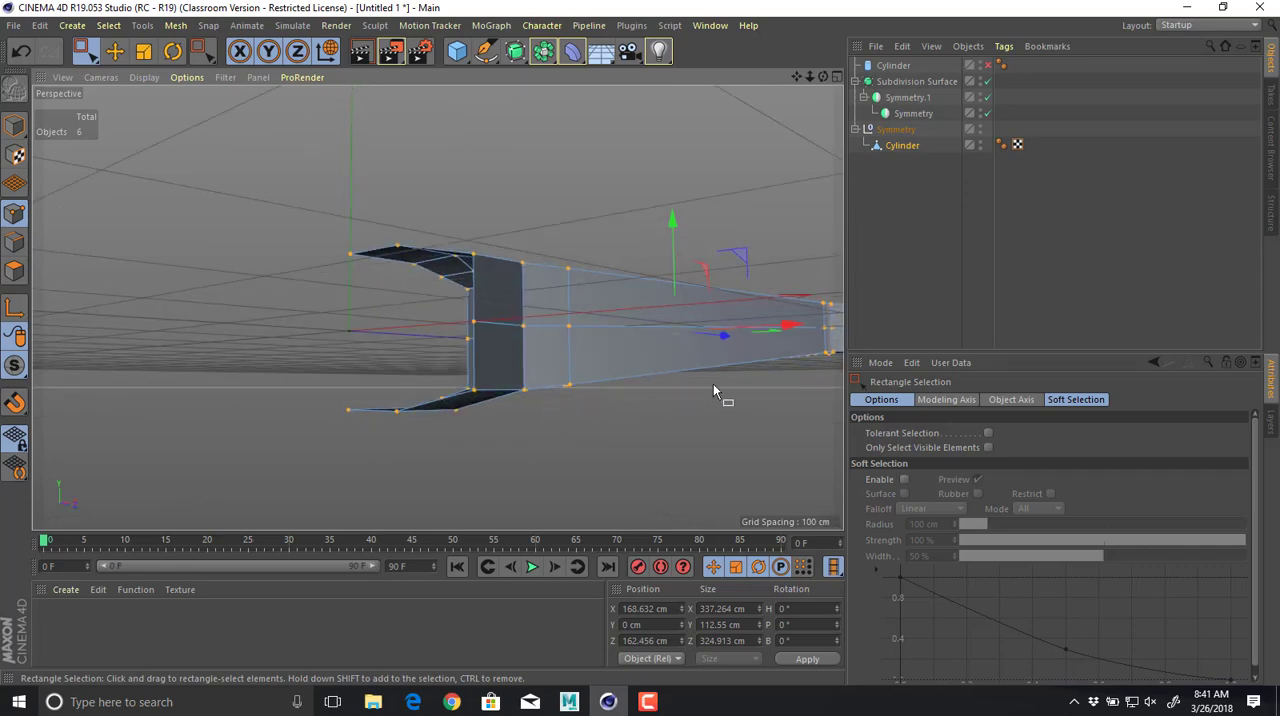
{"action": "left_click_drag", "start_coordinate": [713, 385], "coordinate": [602, 436], "text": "alt"}
{"action": "left_click_drag", "start_coordinate": [740, 402], "coordinate": [683, 210], "text": "alt"}
{"action": "left_click_drag", "start_coordinate": [562, 276], "coordinate": [694, 136], "text": "alt"}
{"action": "left_click_drag", "start_coordinate": [695, 128], "coordinate": [684, 136]}
{"action": "middle_click_drag", "start_coordinate": [565, 252], "coordinate": [577, 281], "text": "alt"}
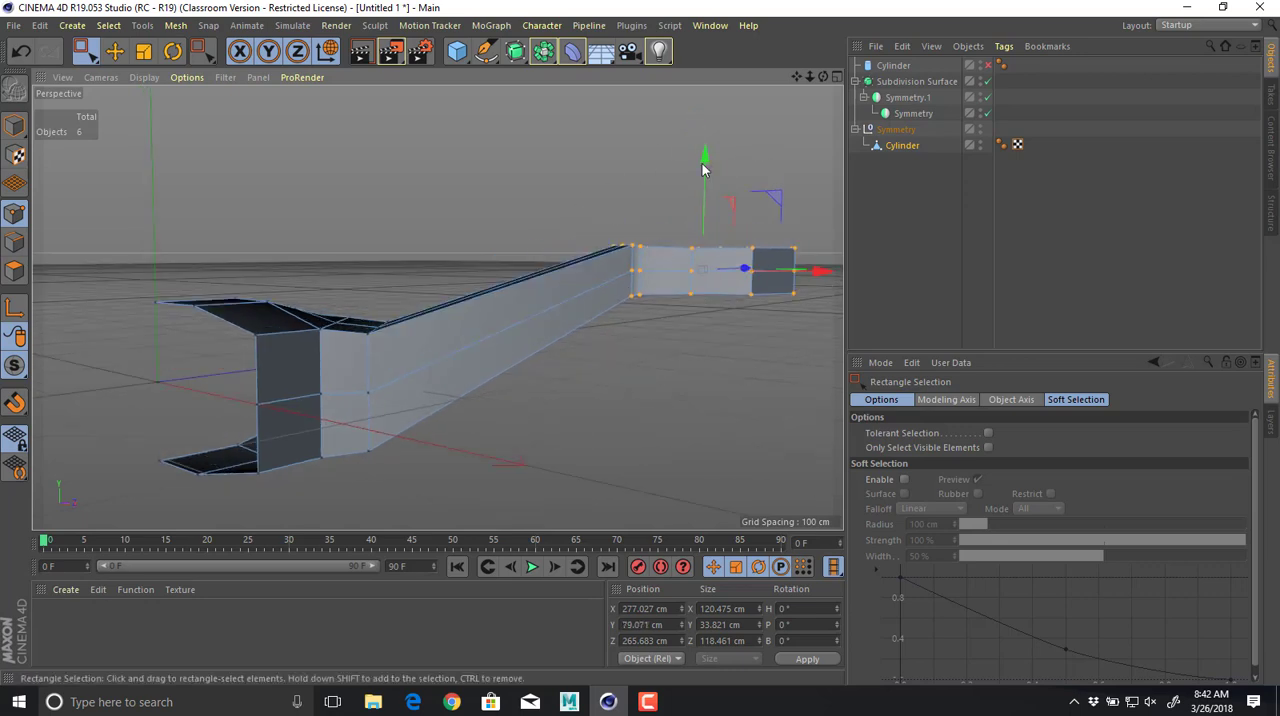
Lower the selected tip points to about Y 39 cm so the arm slopes gently upward.
{"action": "left_click_drag", "start_coordinate": [703, 164], "coordinate": [706, 198]}
{"action": "middle_click_drag", "start_coordinate": [588, 237], "coordinate": [626, 240], "text": "alt"}
{"action": "left_click_drag", "start_coordinate": [626, 240], "coordinate": [468, 268], "text": "alt"}
{"action": "left_click_drag", "start_coordinate": [750, 192], "coordinate": [747, 210]}
{"action": "left_click_drag", "start_coordinate": [654, 239], "coordinate": [580, 247], "text": "alt"}
{"action": "middle_click_drag", "start_coordinate": [580, 246], "coordinate": [539, 243], "text": "alt"}
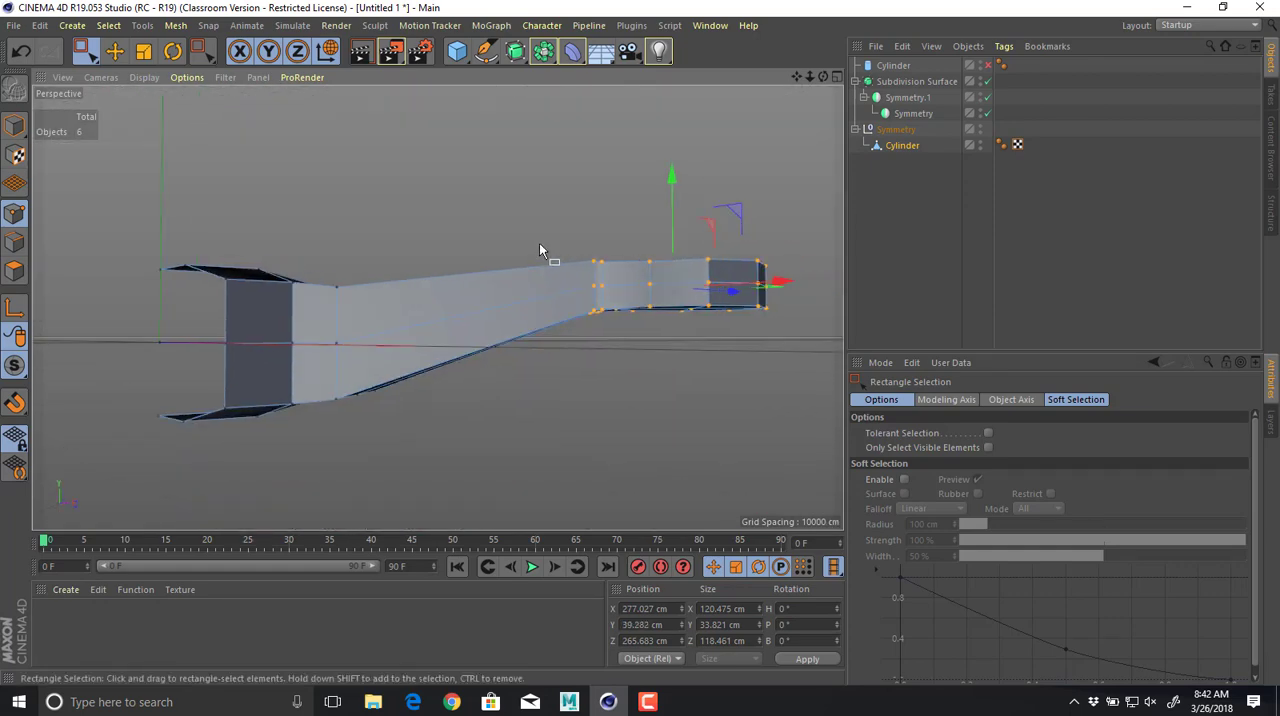
Cut an edge loop just above the middle edge running along the side of the body and arm, at about 96.8 % offset.
{"action": "left_click_drag", "start_coordinate": [414, 308], "coordinate": [315, 240], "text": "alt"}
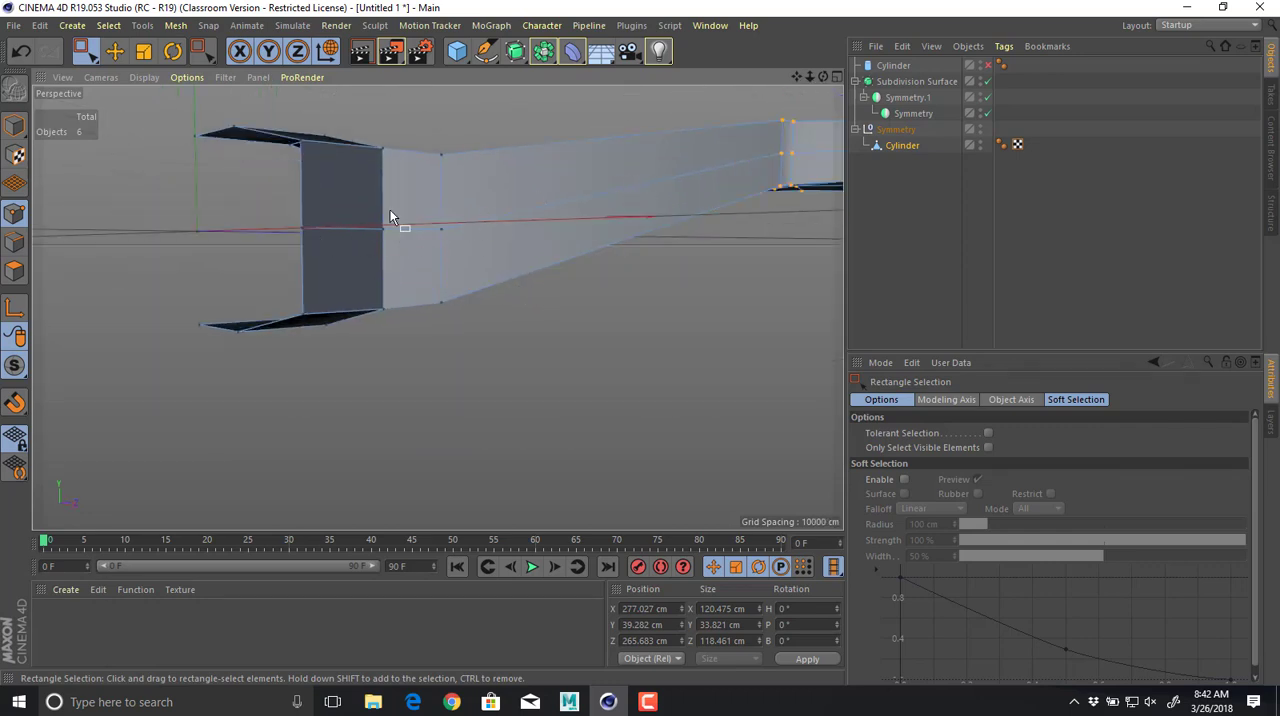
{"action": "key", "text": "k"}
{"action": "key", "text": "l"}
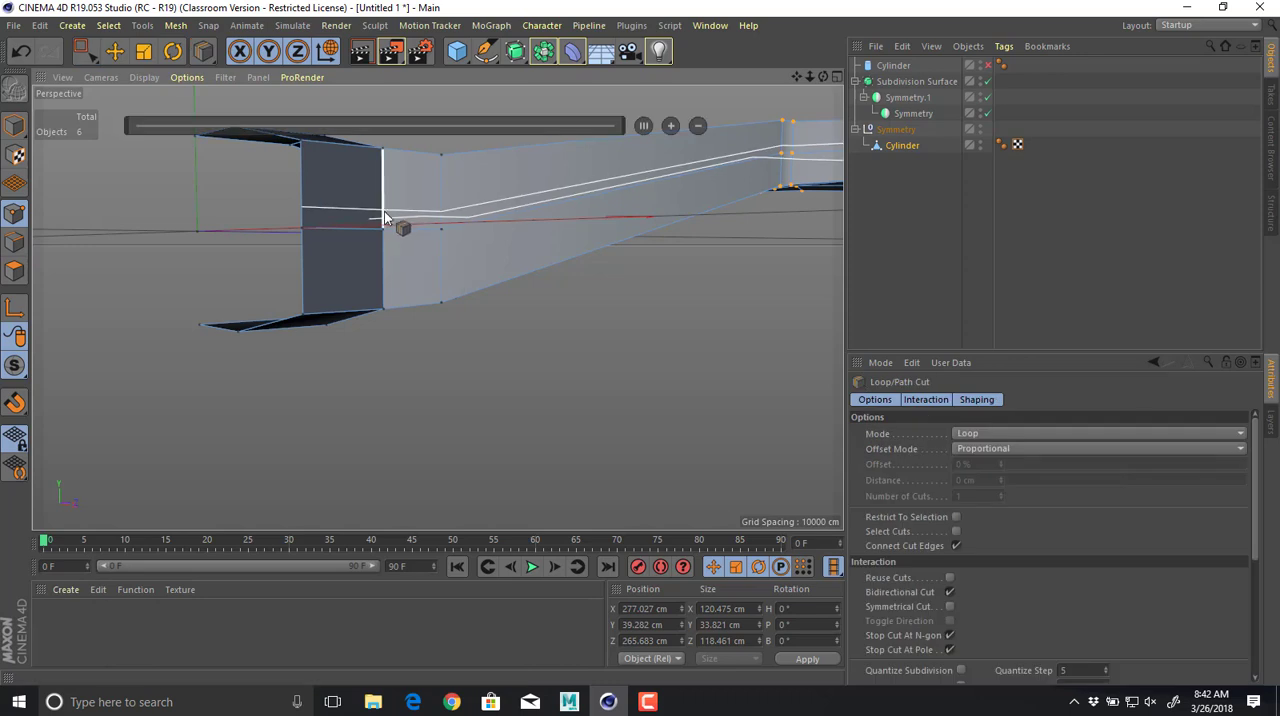
{"action": "left_click_drag", "start_coordinate": [362, 221], "coordinate": [395, 282], "text": "alt"}
{"action": "scroll", "coordinate": [398, 260], "scroll_direction": "up", "scroll_amount": 5}
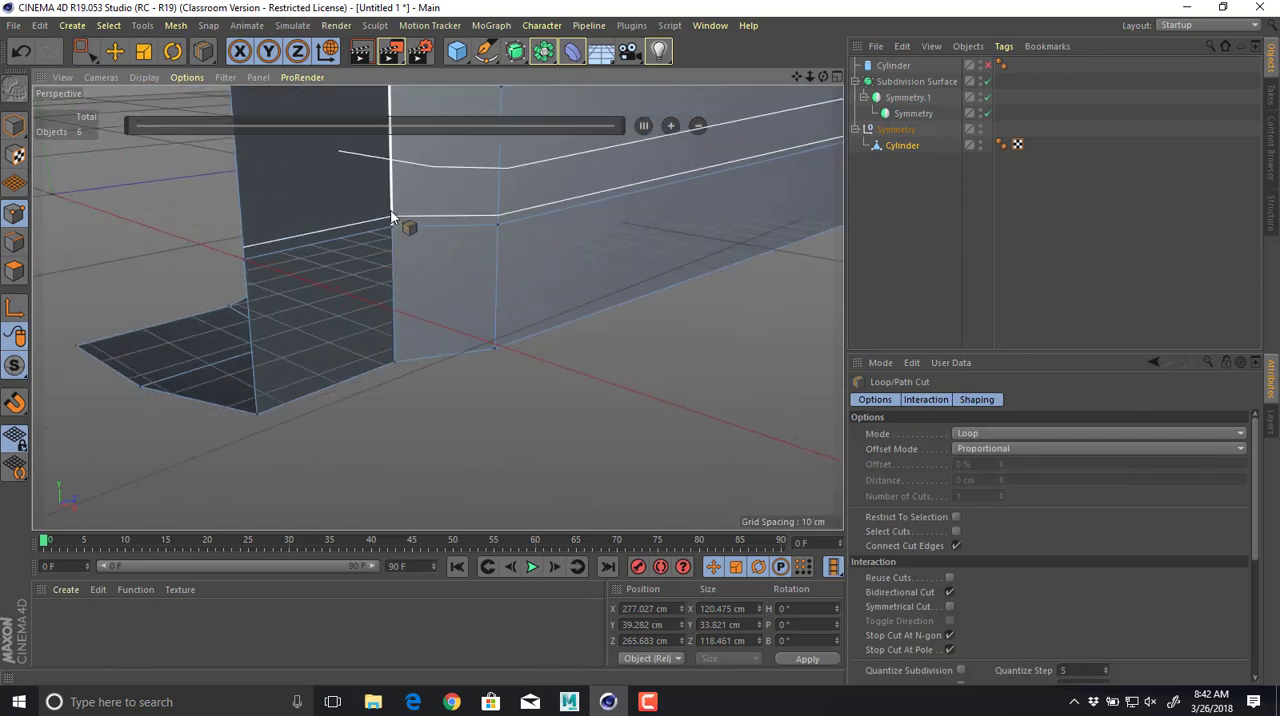
{"action": "left_click", "coordinate": [390, 229]}
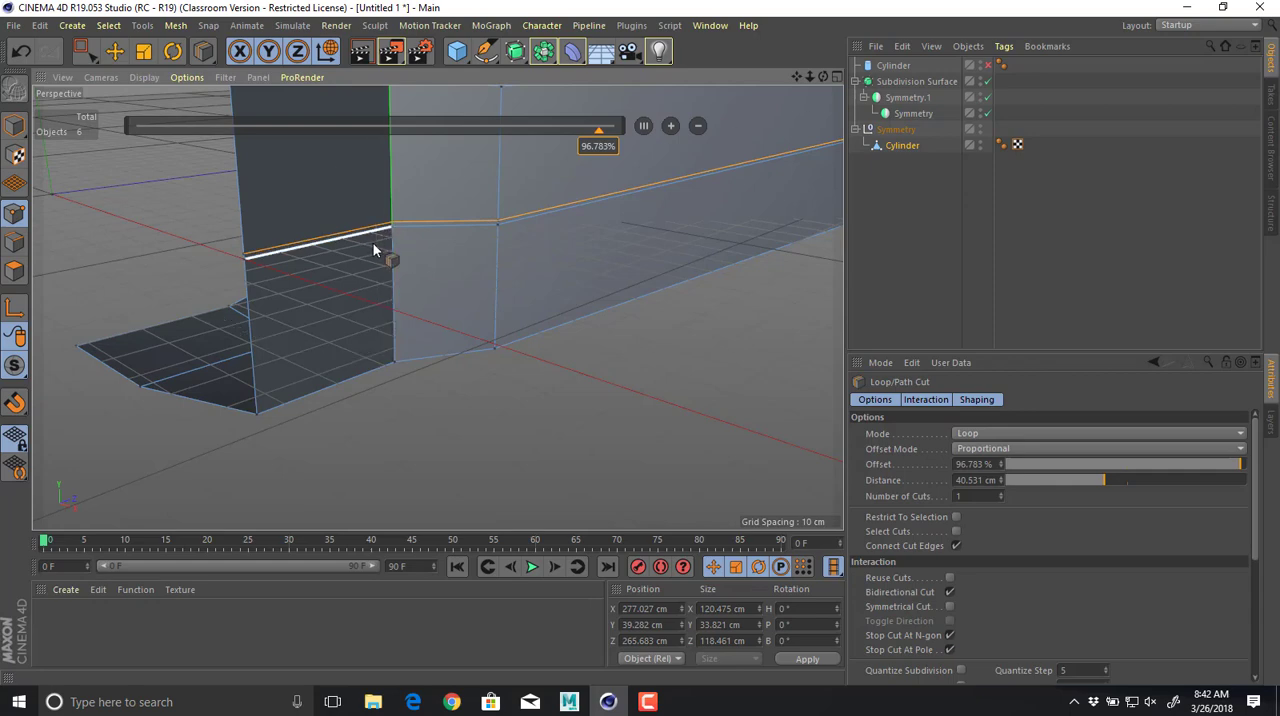
Cut a second edge loop just below the same middle side edge, at about 3.3 % offset.
{"action": "scroll", "coordinate": [380, 240], "scroll_direction": "up", "scroll_amount": 3}
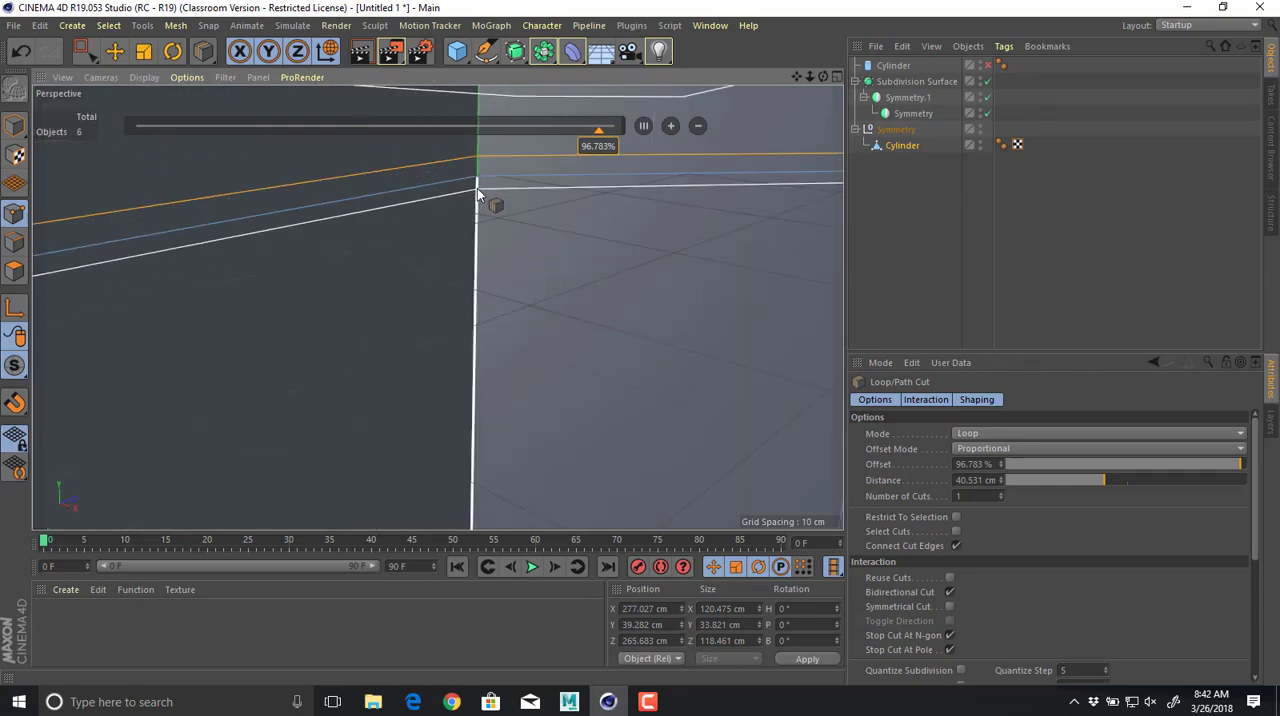
{"action": "left_click", "coordinate": [477, 199]}
{"action": "right_click_drag", "start_coordinate": [516, 218], "coordinate": [479, 222], "text": "alt"}
{"action": "left_click_drag", "start_coordinate": [479, 224], "coordinate": [325, 288], "text": "alt"}
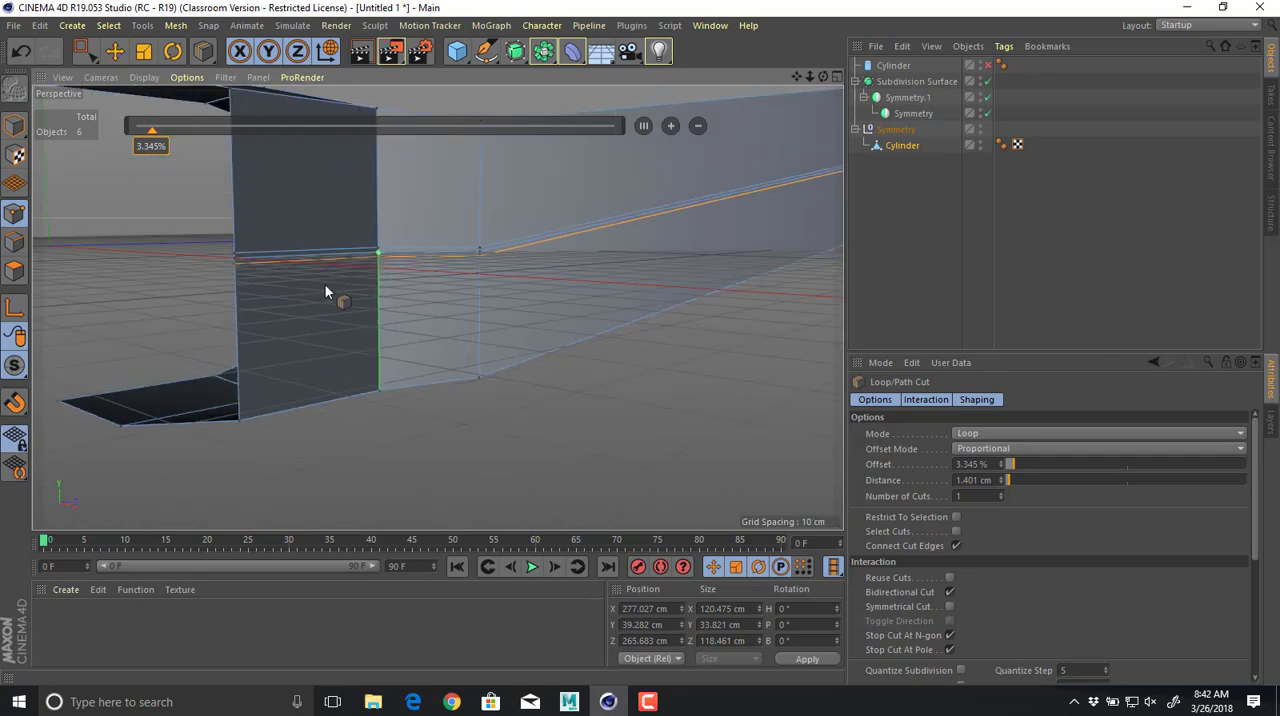
Select the middle edge loop between the two new cuts and dissolve it.
{"action": "key", "text": "e"}
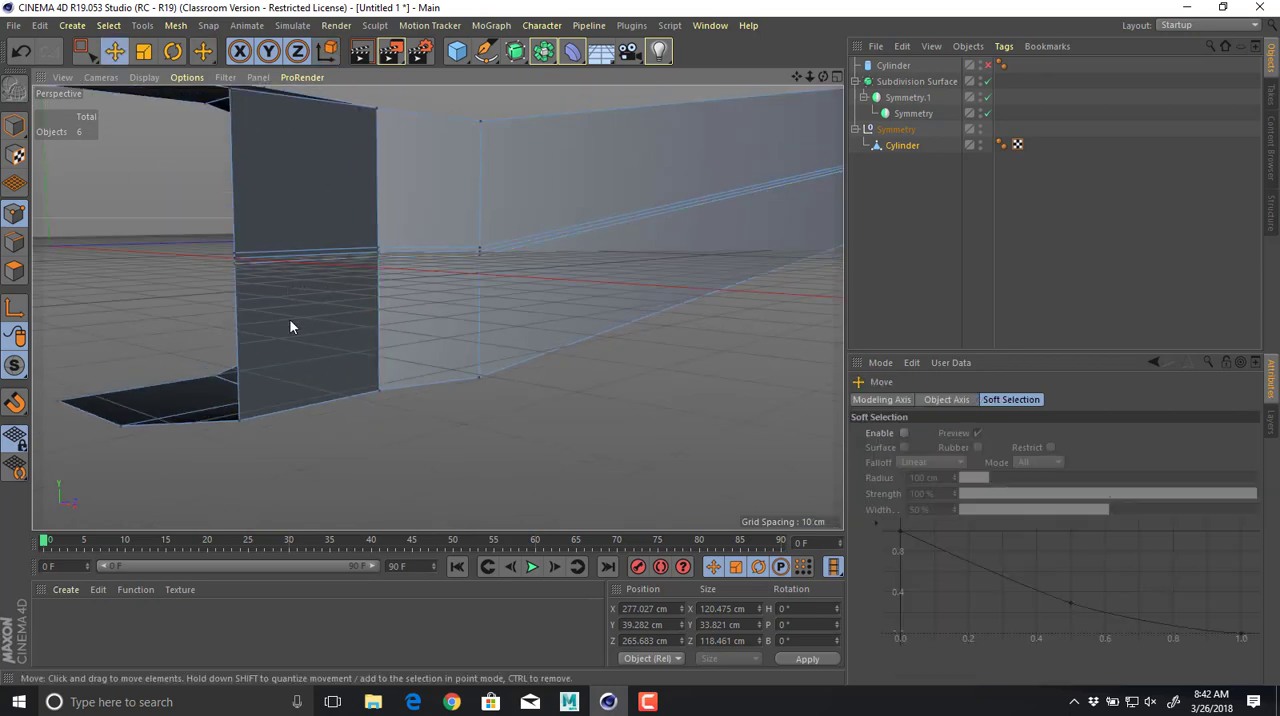
{"action": "scroll", "coordinate": [328, 339], "scroll_direction": "up", "scroll_amount": 5}
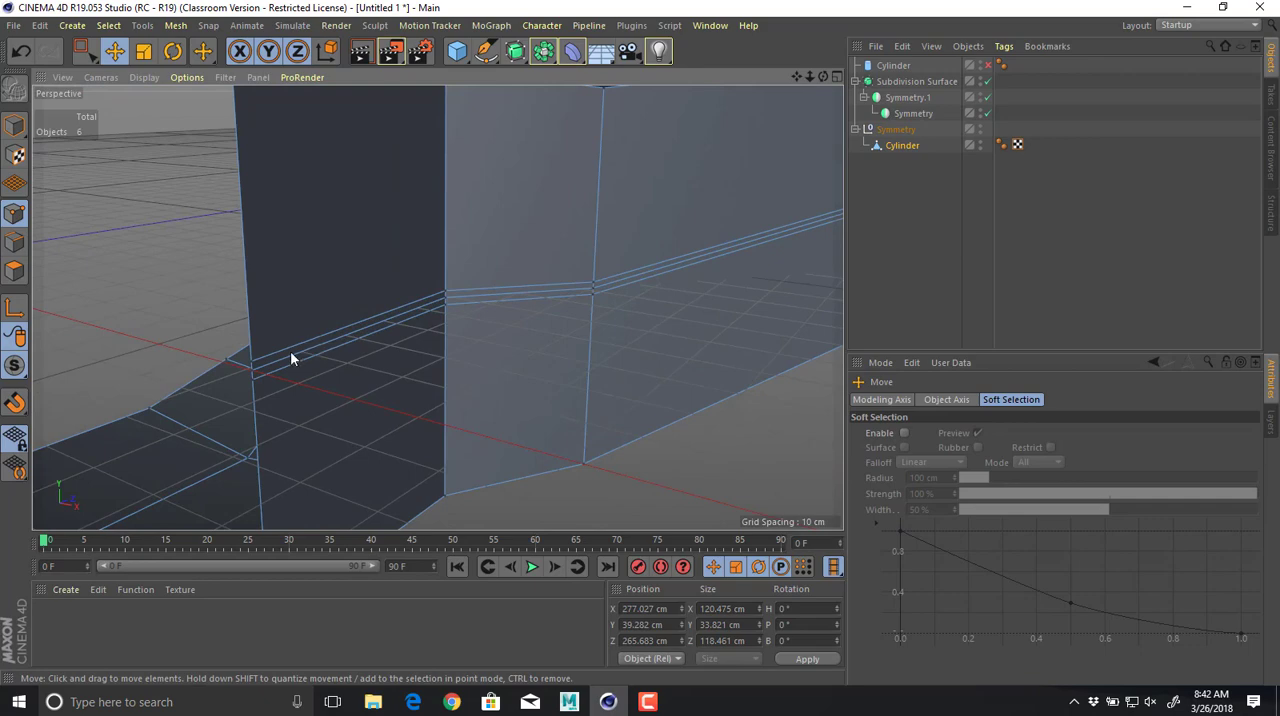
{"action": "left_click", "coordinate": [24, 246]}
{"action": "double_click", "coordinate": [317, 348]}
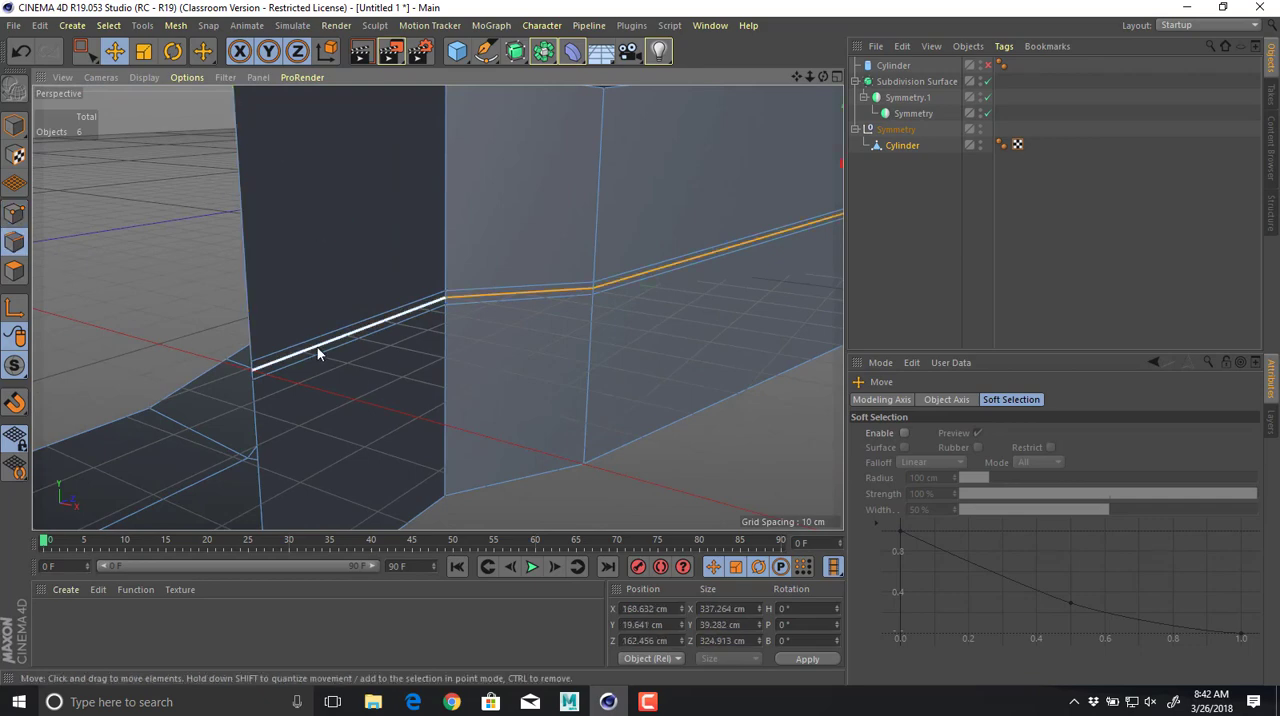
{"action": "left_click_drag", "start_coordinate": [317, 347], "coordinate": [338, 296], "text": "alt"}
{"action": "right_click", "coordinate": [338, 296]}
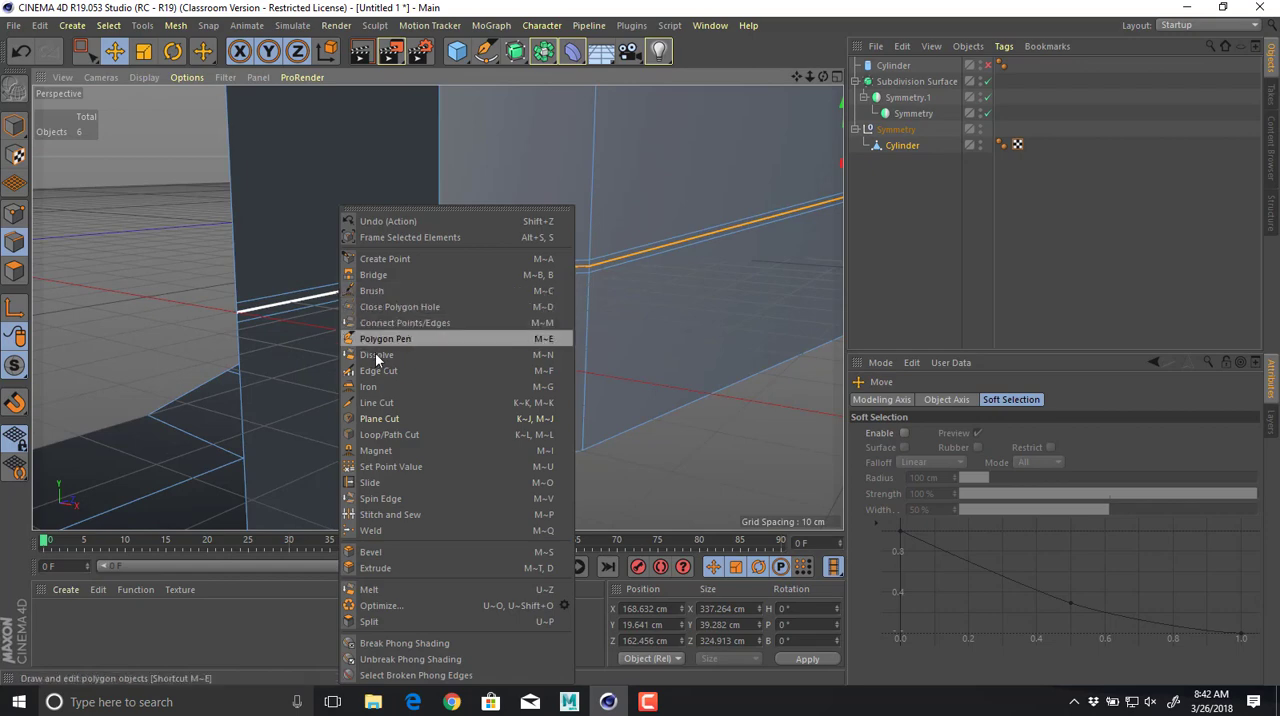
{"action": "left_click", "coordinate": [375, 355]}
Loop-select the thin polygon strip around the side and extrude it inward with an offset of -3.1 cm and Preserve Groups enabled.
{"action": "left_click_drag", "start_coordinate": [732, 270], "coordinate": [556, 302], "text": "alt"}
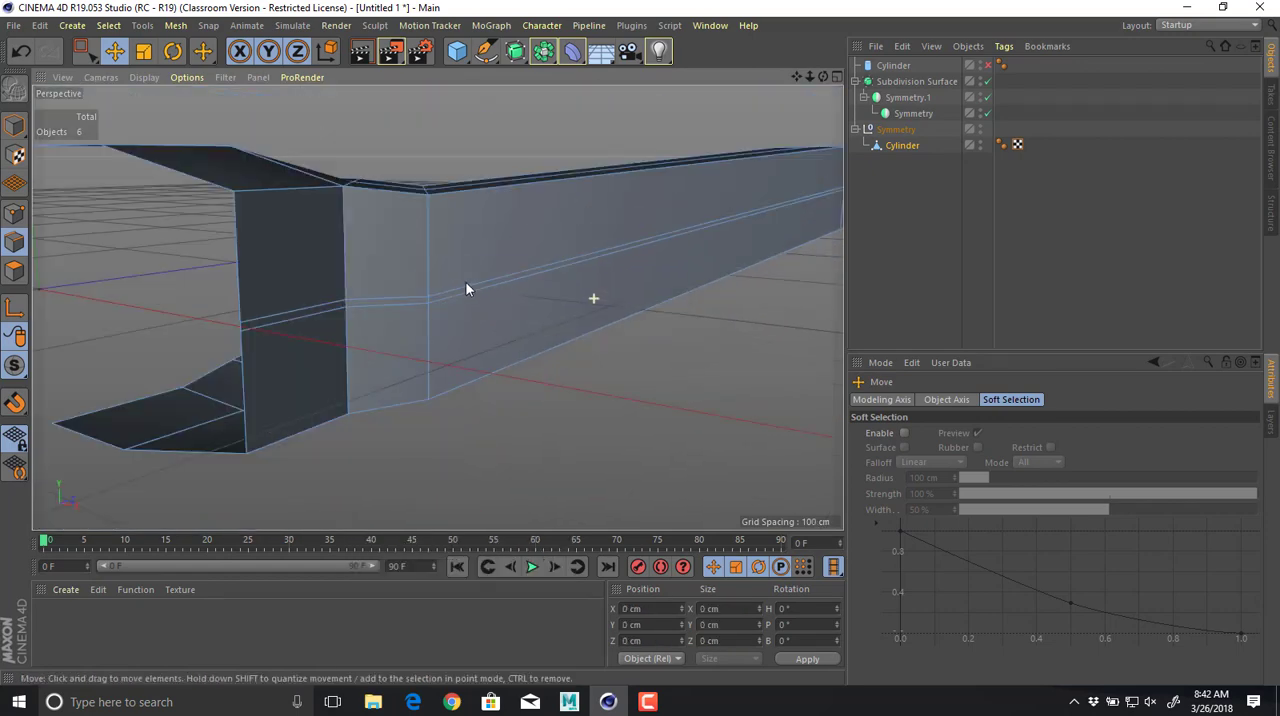
{"action": "scroll", "coordinate": [556, 302], "scroll_direction": "up", "scroll_amount": 3}
{"action": "left_click", "coordinate": [17, 272]}
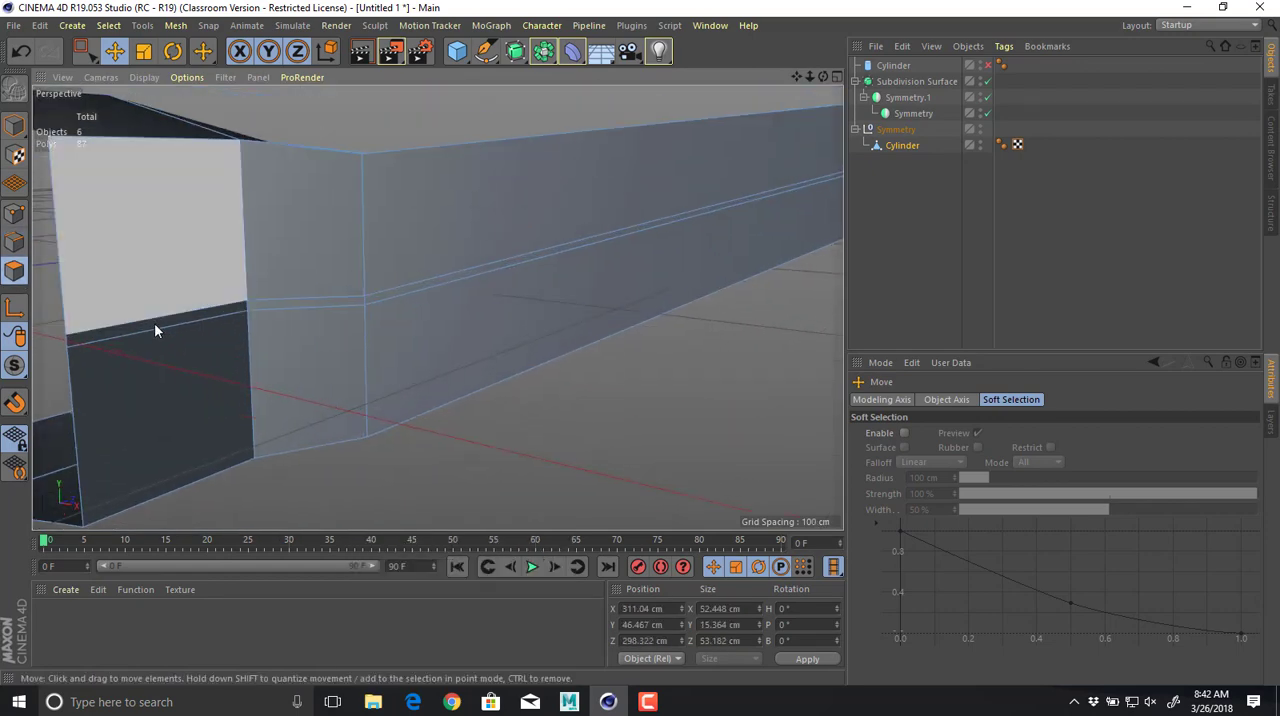
{"action": "left_click", "coordinate": [110, 26]}
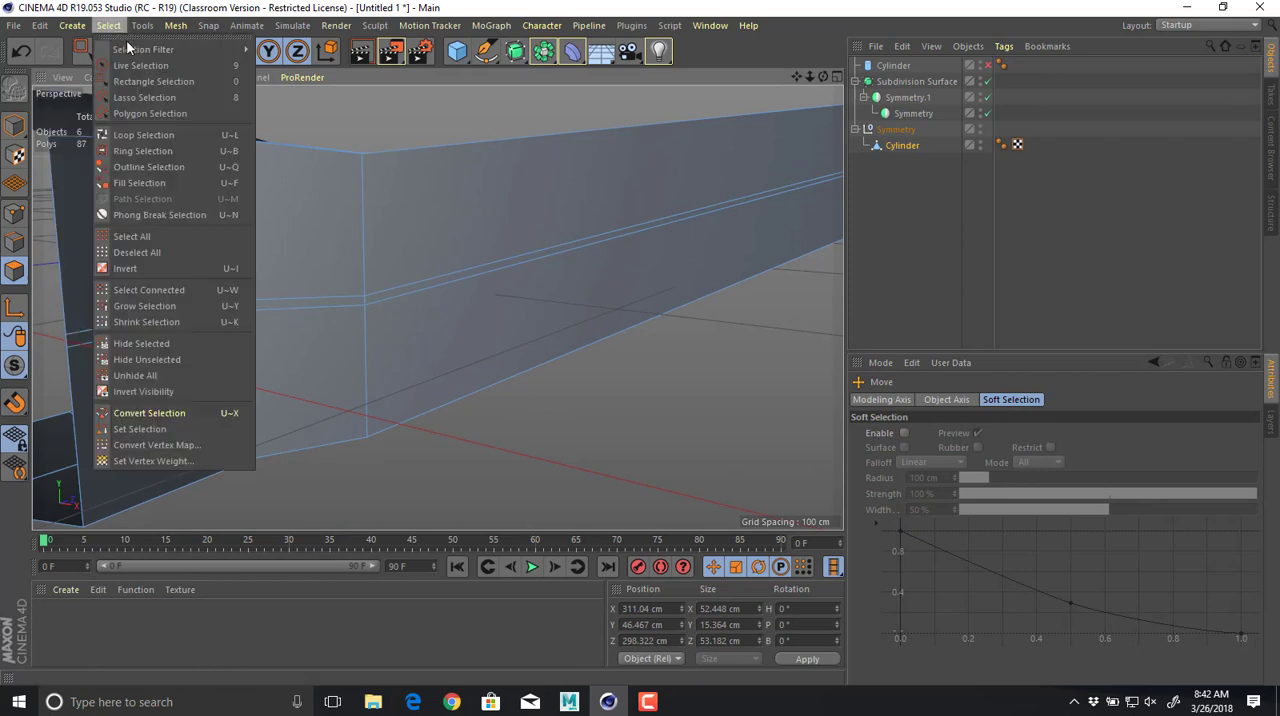
{"action": "left_click", "coordinate": [163, 136]}
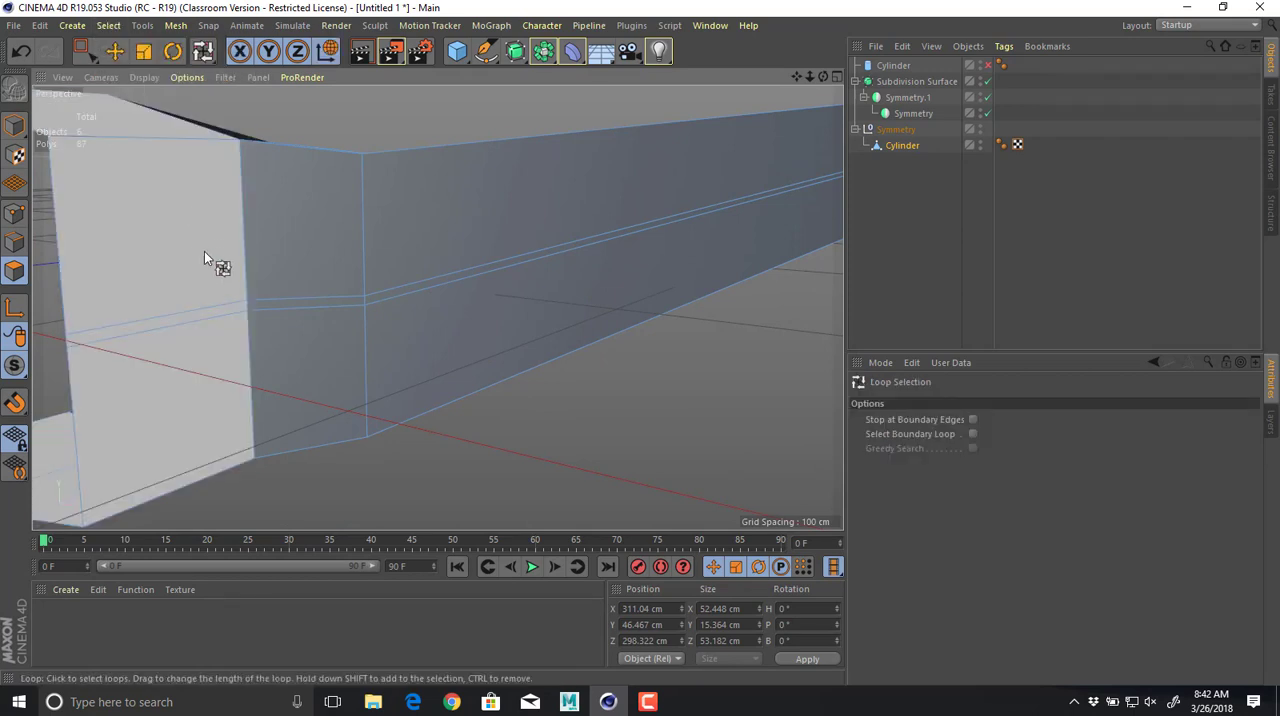
{"action": "left_click", "coordinate": [247, 305]}
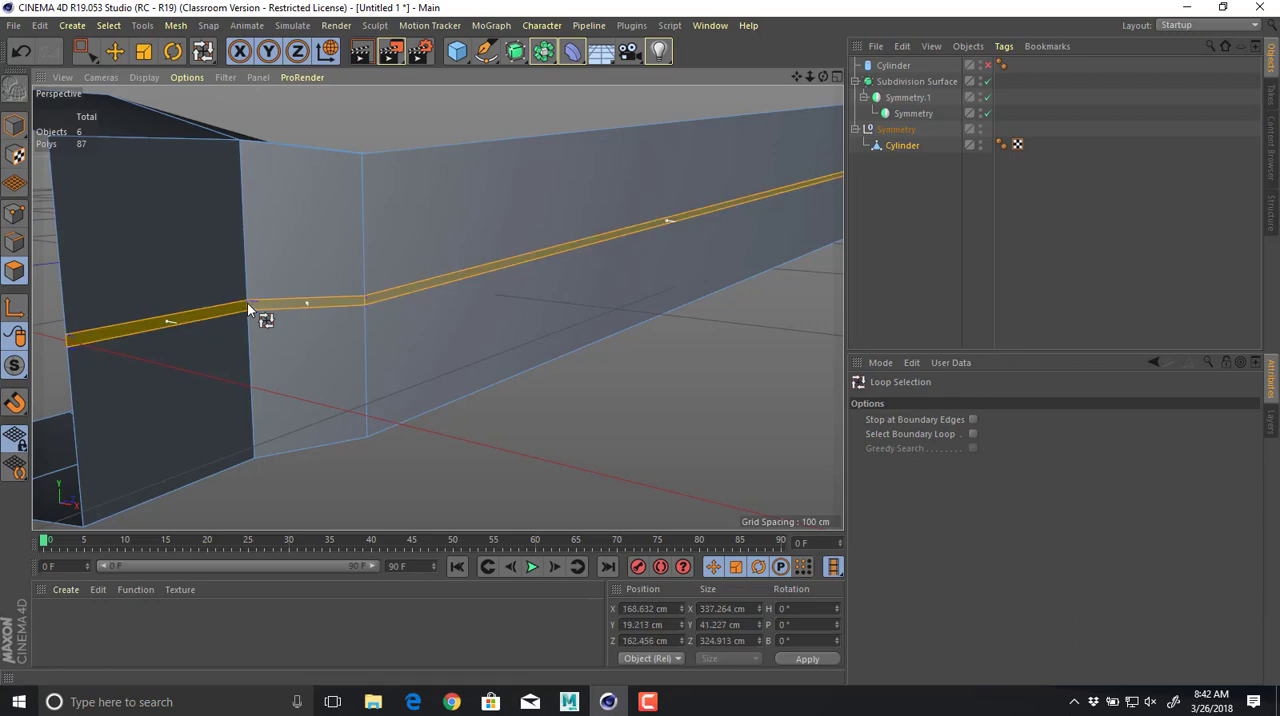
{"action": "left_click_drag", "start_coordinate": [247, 303], "coordinate": [302, 356], "text": "alt"}
{"action": "key", "text": "d"}
{"action": "scroll", "coordinate": [386, 362], "scroll_direction": "up", "scroll_amount": 8}
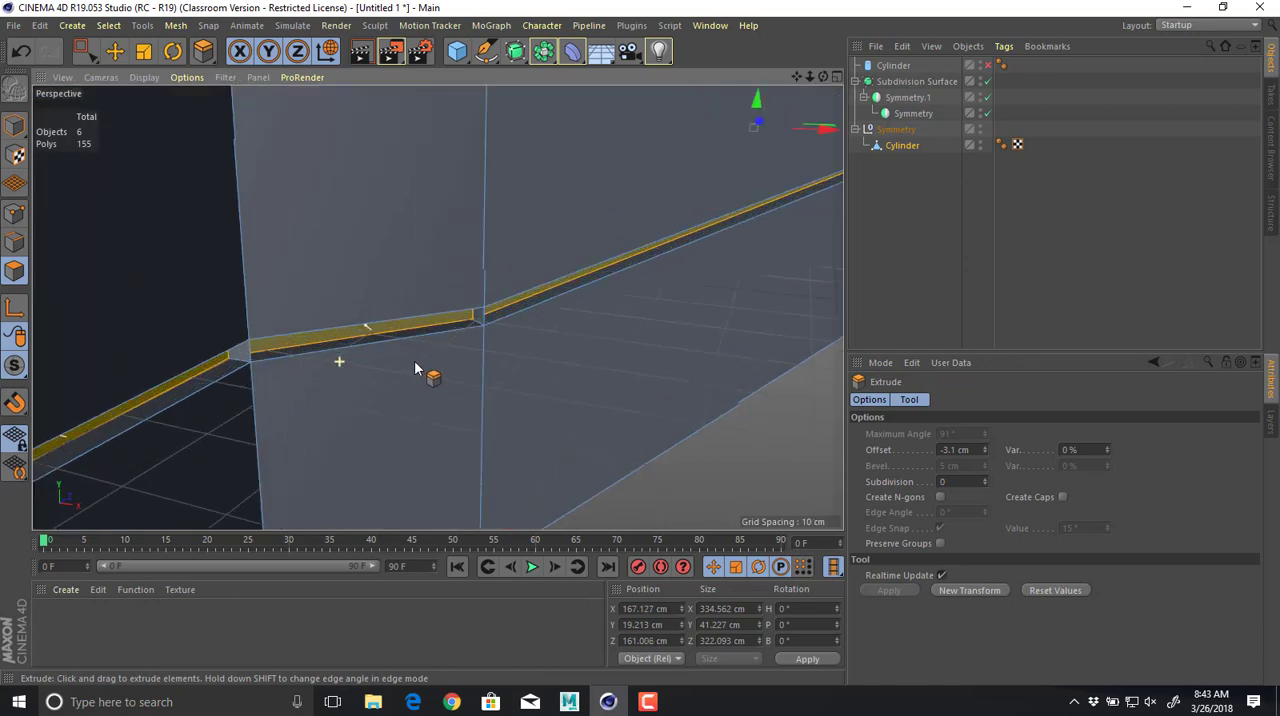
{"action": "scroll", "coordinate": [386, 362], "scroll_direction": "up", "scroll_amount": 6}
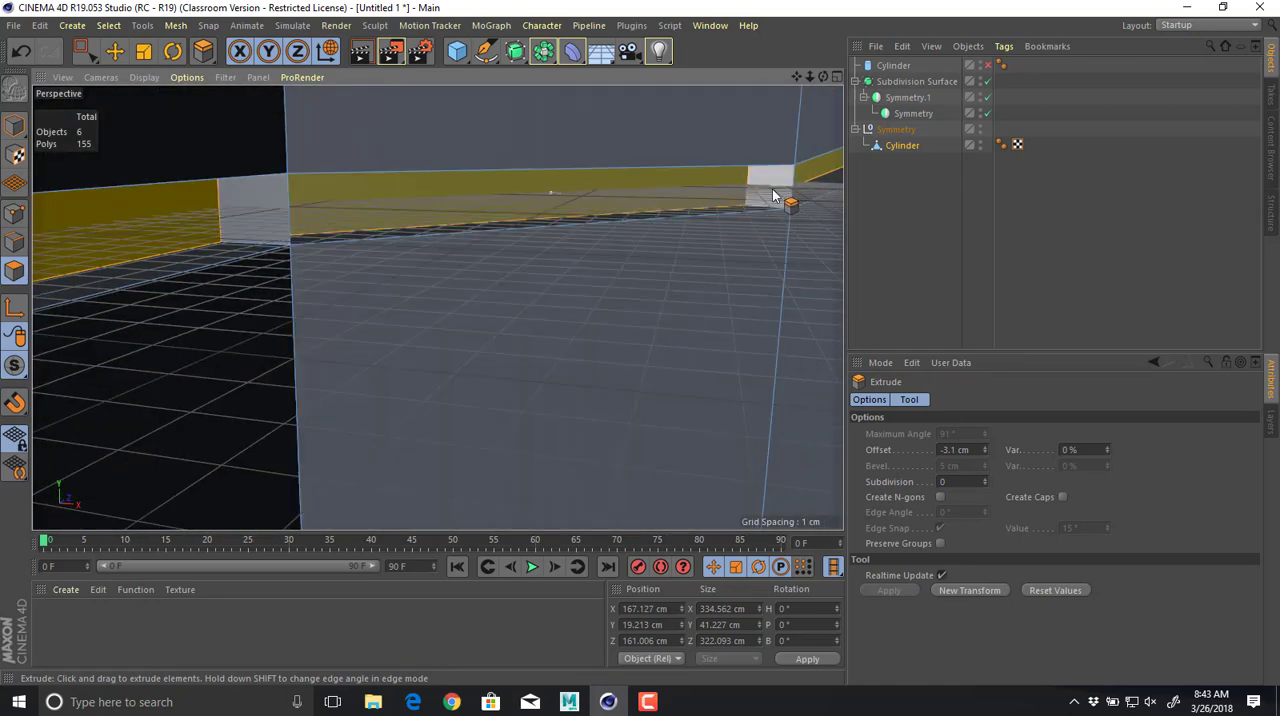
{"action": "left_click", "coordinate": [940, 543]}
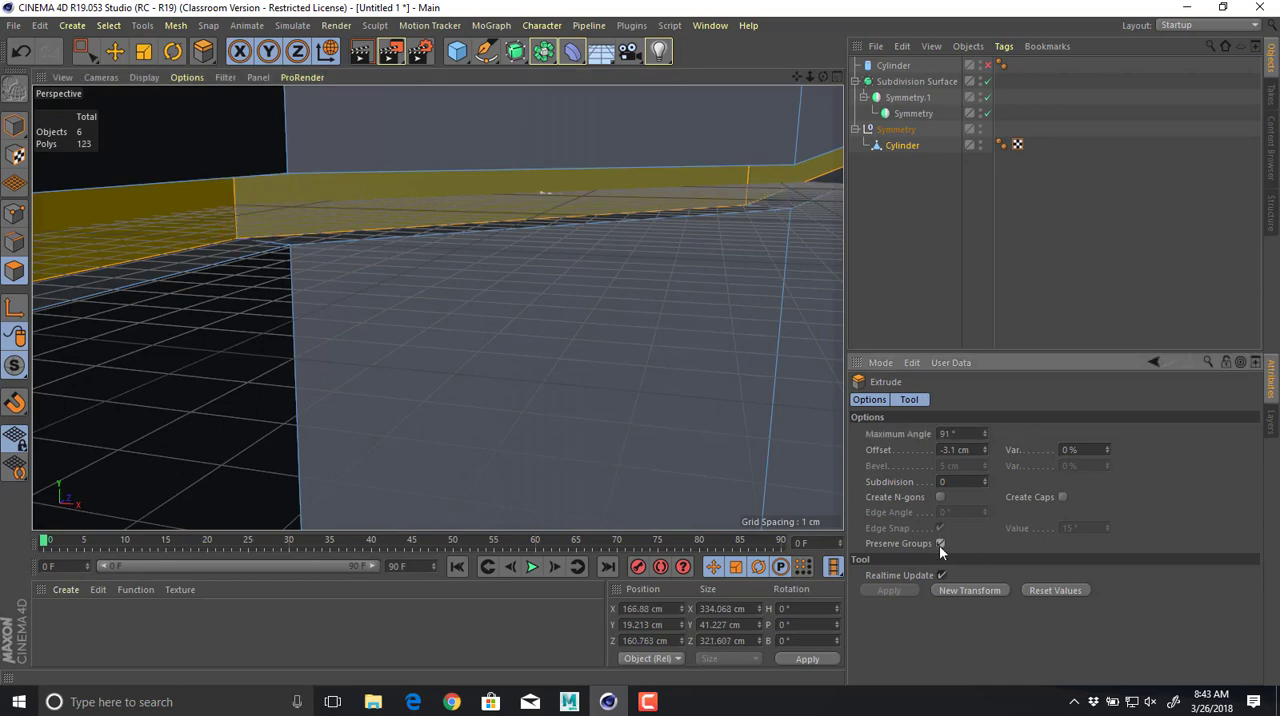
Delete the small polygon capping the groove where the body's side meets the X-axis seam.
{"action": "scroll", "coordinate": [687, 370], "scroll_direction": "down", "scroll_amount": 5}
{"action": "left_click_drag", "start_coordinate": [689, 366], "coordinate": [571, 352], "text": "alt"}
{"action": "left_click_drag", "start_coordinate": [437, 306], "coordinate": [646, 434], "text": "alt"}
{"action": "middle_click_drag", "start_coordinate": [680, 341], "coordinate": [389, 323], "text": "alt"}
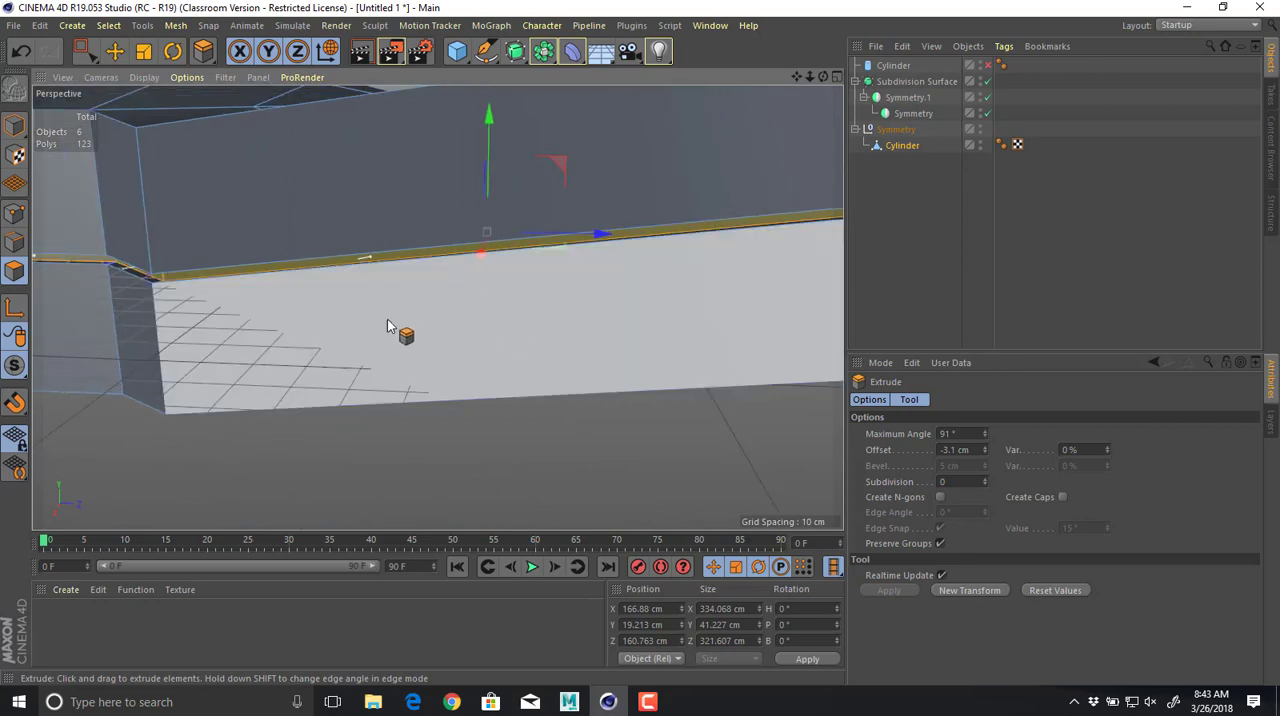
{"action": "scroll", "coordinate": [389, 323], "scroll_direction": "down", "scroll_amount": 6}
{"action": "left_click_drag", "start_coordinate": [294, 283], "coordinate": [451, 354], "text": "alt"}
{"action": "right_click_drag", "start_coordinate": [414, 343], "coordinate": [554, 346], "text": "alt"}
{"action": "middle_click_drag", "start_coordinate": [554, 346], "coordinate": [430, 377], "text": "alt"}
{"action": "left_click_drag", "start_coordinate": [430, 377], "coordinate": [457, 317], "text": "alt"}
{"action": "key", "text": "e"}
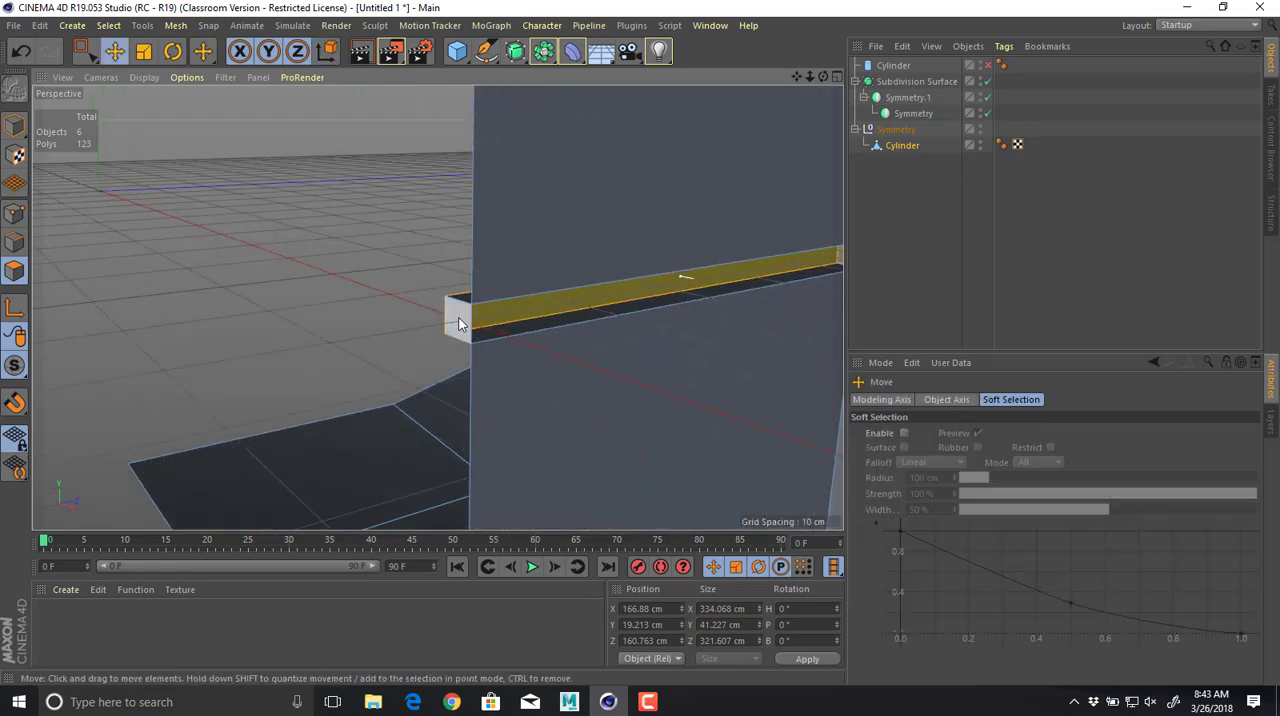
{"action": "left_click", "coordinate": [460, 323]}
{"action": "right_click_drag", "start_coordinate": [566, 311], "coordinate": [453, 278], "text": "alt"}
{"action": "left_click_drag", "start_coordinate": [453, 278], "coordinate": [545, 344], "text": "alt"}
{"action": "key", "text": "Delete"}
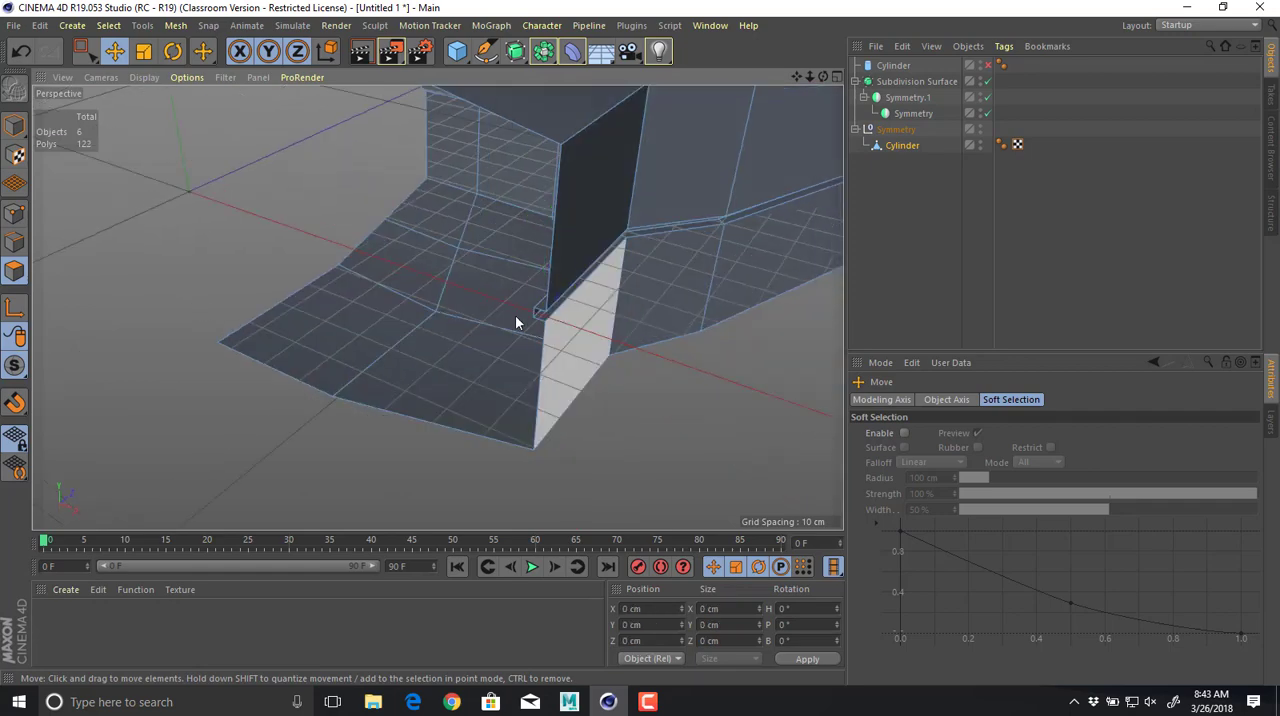
Delete the small polygon capping the groove's other end at the Z-axis seam.
{"action": "left_click_drag", "start_coordinate": [303, 260], "coordinate": [445, 265], "text": "alt"}
{"action": "middle_click_drag", "start_coordinate": [430, 215], "coordinate": [505, 350], "text": "alt"}
{"action": "right_click_drag", "start_coordinate": [505, 350], "coordinate": [386, 270], "text": "alt"}
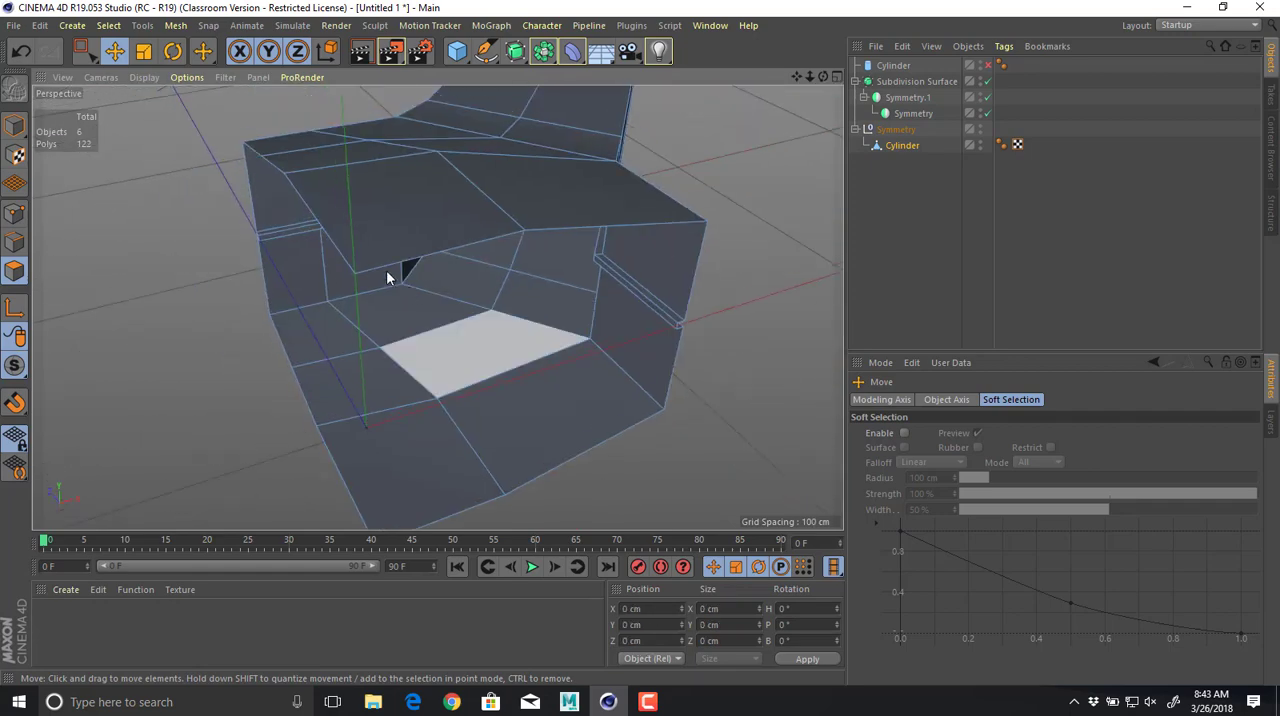
{"action": "left_click", "coordinate": [257, 238]}
{"action": "key", "text": "h"}
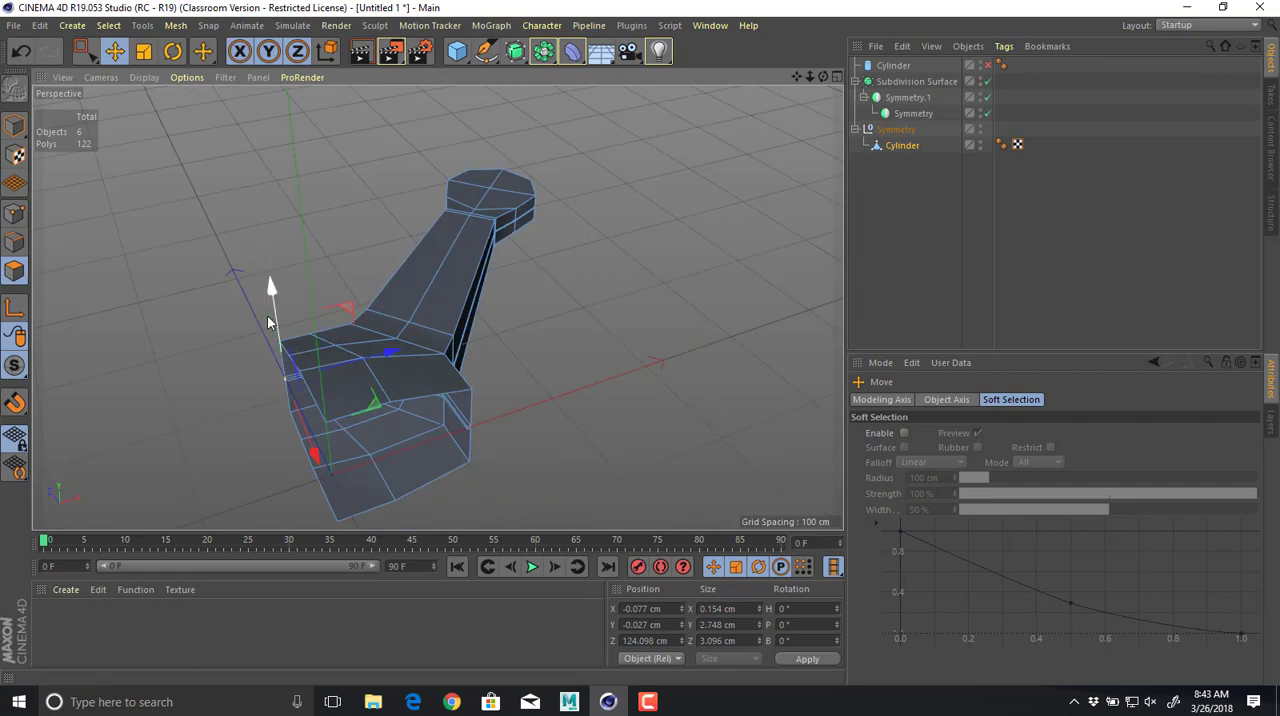
{"action": "left_click_drag", "start_coordinate": [272, 318], "coordinate": [408, 311], "text": "alt"}
{"action": "right_click_drag", "start_coordinate": [364, 299], "coordinate": [607, 317], "text": "alt"}
{"action": "left_click_drag", "start_coordinate": [606, 322], "coordinate": [329, 263], "text": "alt"}
{"action": "key", "text": "Delete"}
Place the Cylinder mesh under the inner Symmetry object again to mirror and smooth it, and check the groove at the seam.
{"action": "left_click_drag", "start_coordinate": [458, 277], "coordinate": [755, 170], "text": "alt"}
{"action": "key", "text": "h"}
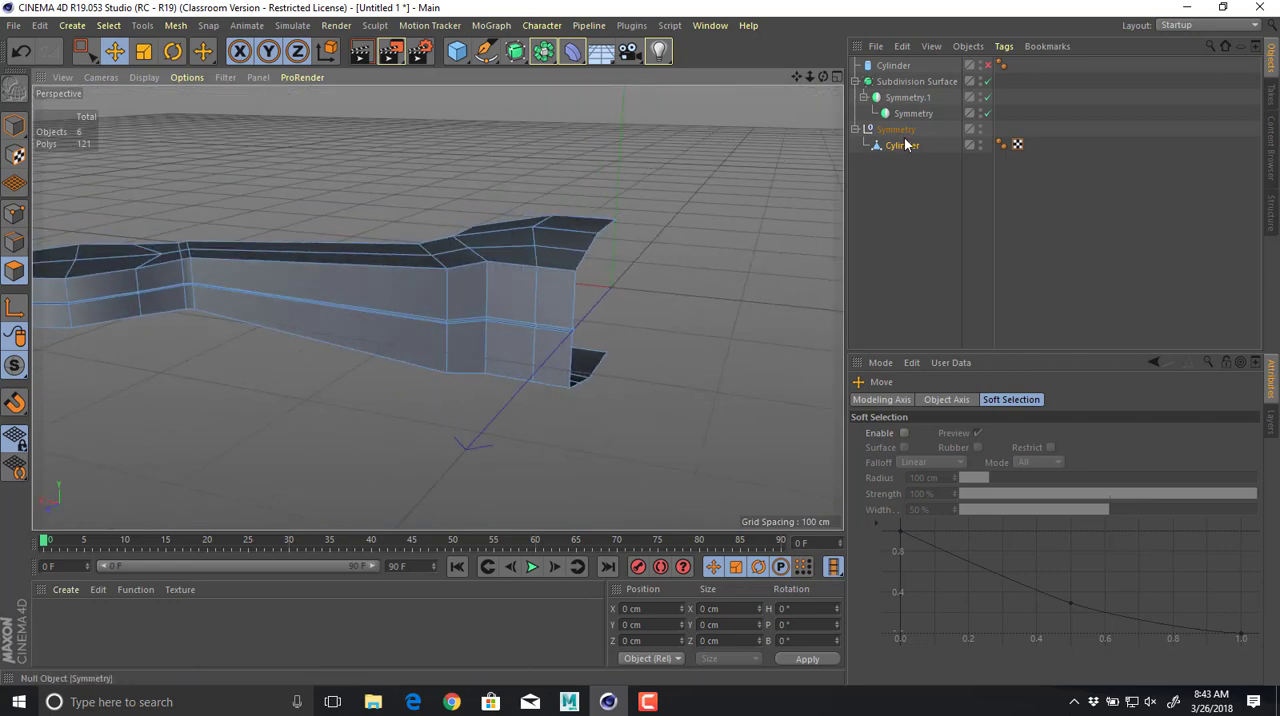
{"action": "left_click_drag", "start_coordinate": [900, 148], "coordinate": [910, 110]}
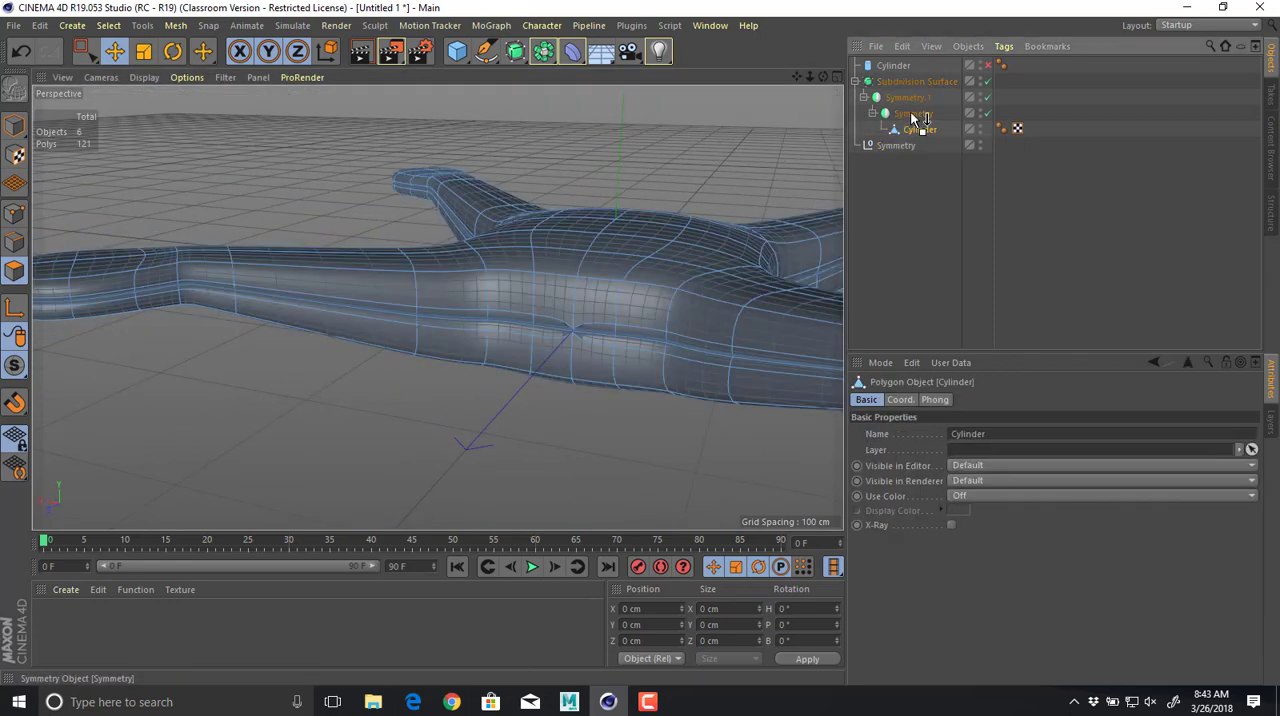
{"action": "left_click_drag", "start_coordinate": [646, 193], "coordinate": [602, 257], "text": "alt"}
{"action": "scroll", "coordinate": [592, 246], "scroll_direction": "up", "scroll_amount": 3}
{"action": "scroll", "coordinate": [418, 336], "scroll_direction": "up", "scroll_amount": 3}
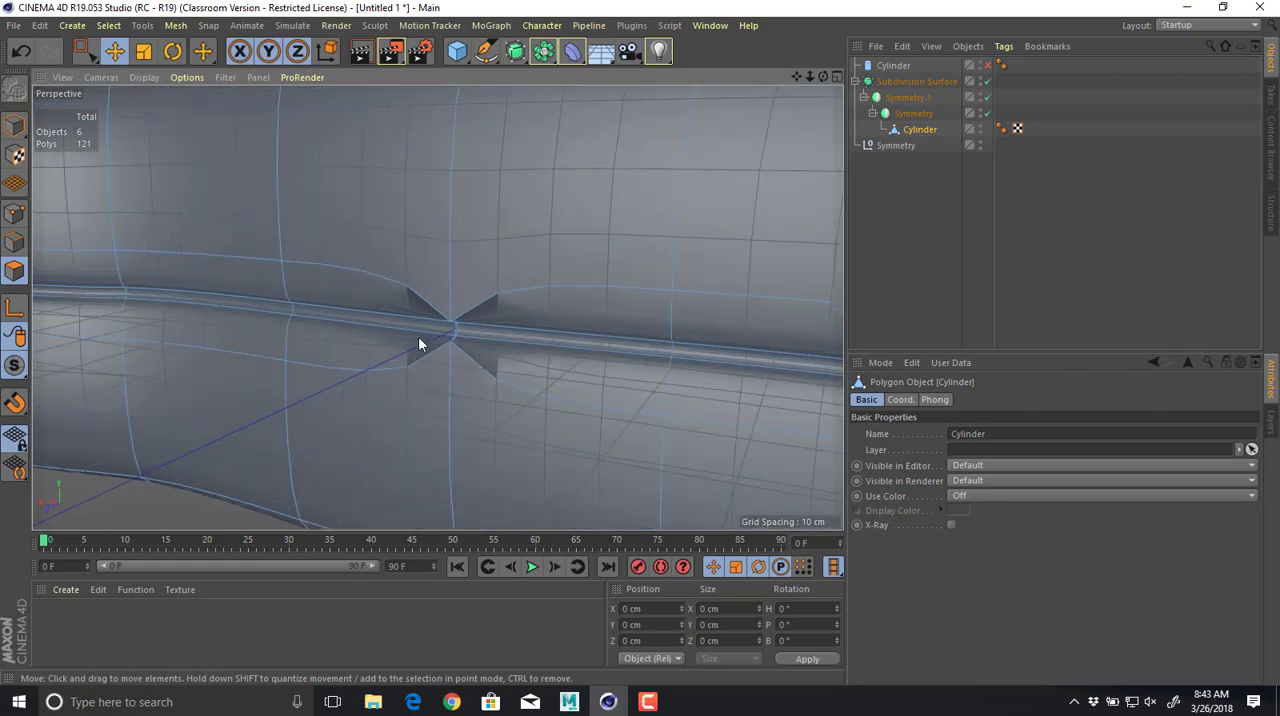
Disable the Subdivision Surface and Symmetry.1, keeping only the inner Symmetry enabled to expose the groove's seam.
{"action": "left_click", "coordinate": [987, 113]}
{"action": "left_click", "coordinate": [988, 97]}
{"action": "left_click_drag", "start_coordinate": [602, 204], "coordinate": [790, 228], "text": "alt"}
{"action": "left_click", "coordinate": [988, 81]}
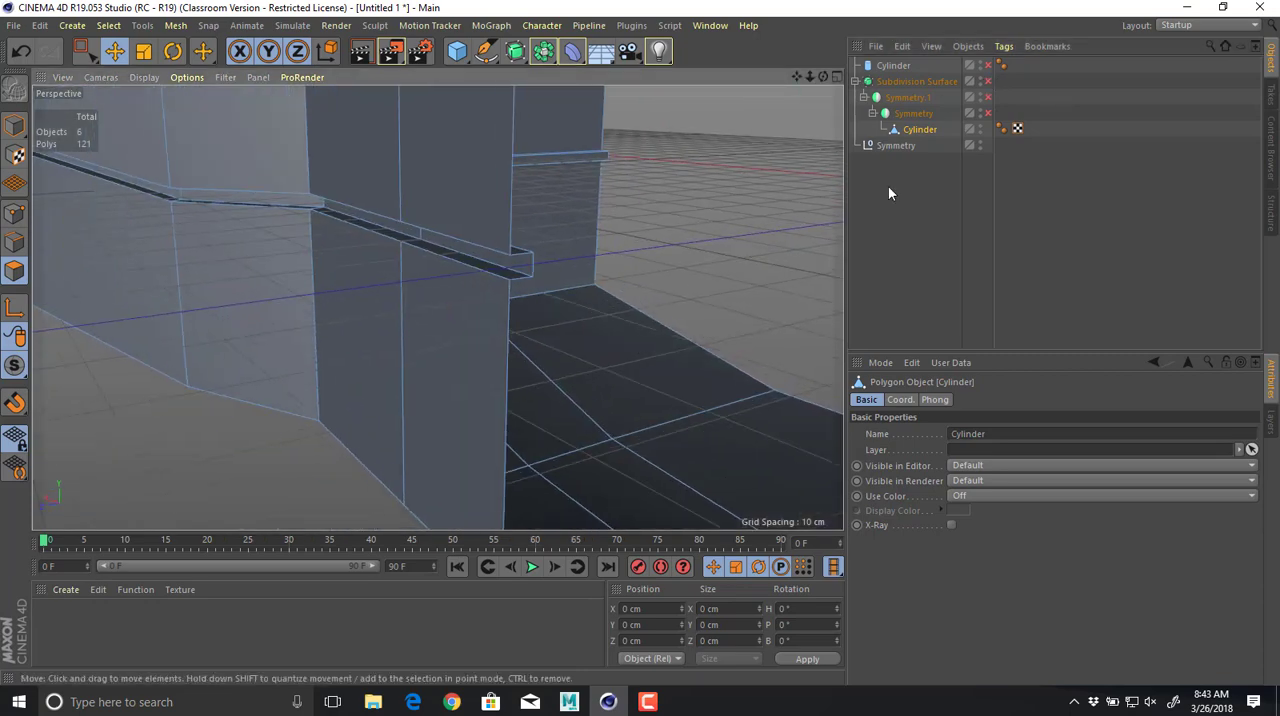
{"action": "left_click", "coordinate": [988, 81]}
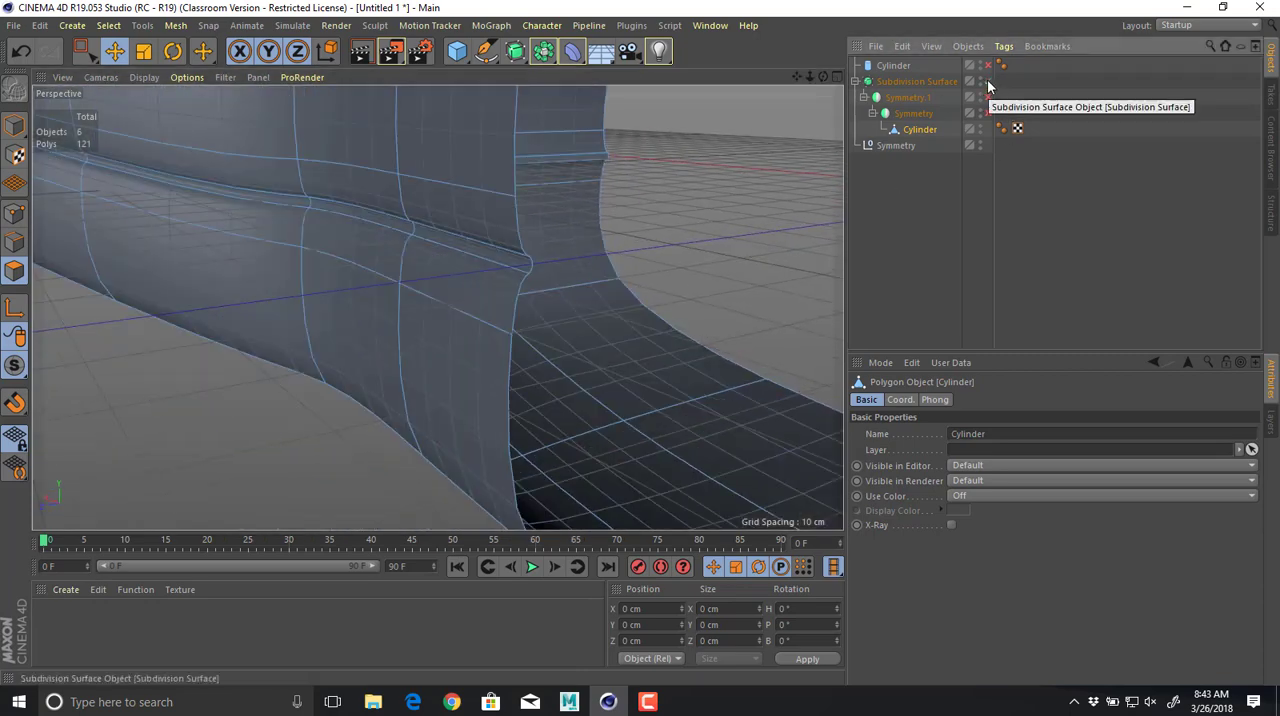
{"action": "left_click", "coordinate": [988, 81]}
{"action": "left_click", "coordinate": [988, 113]}
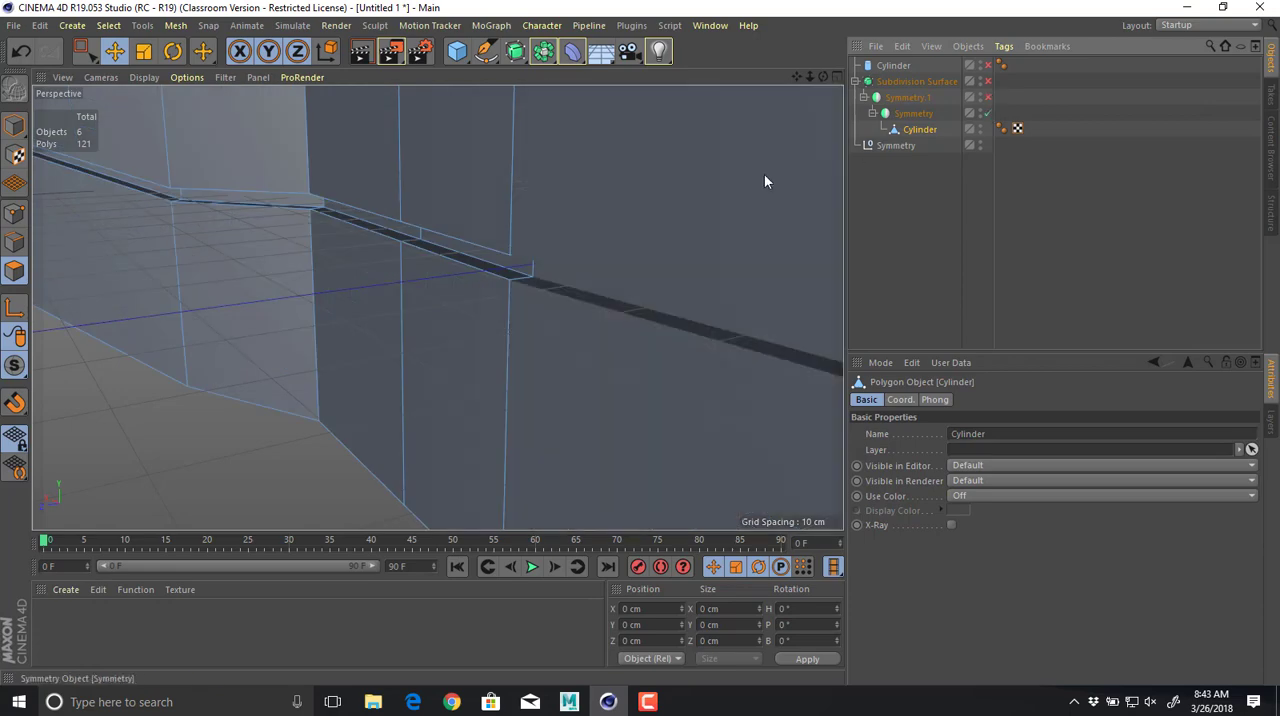
Examine in the Top view how the groove's end lines up with the symmetry axis.
{"action": "left_click_drag", "start_coordinate": [764, 174], "coordinate": [500, 240], "text": "alt"}
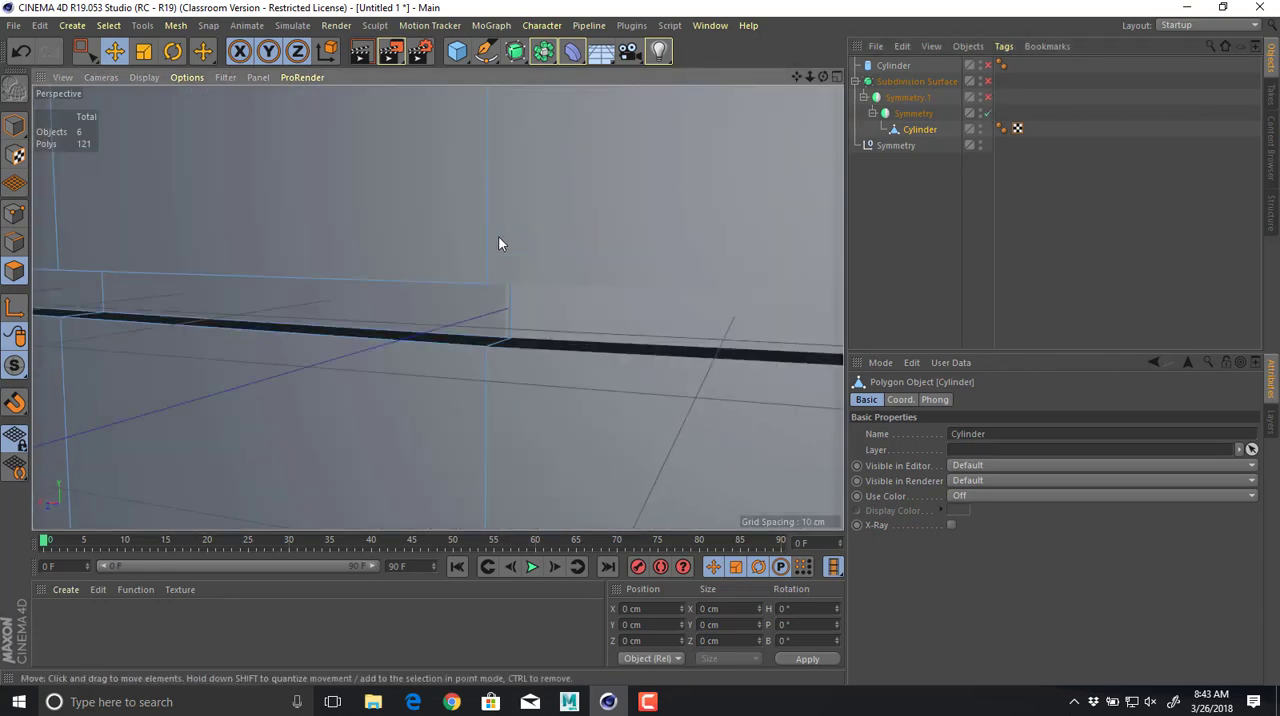
{"action": "middle_click", "coordinate": [500, 236]}
{"action": "middle_click", "coordinate": [635, 207]}
{"action": "middle_click_drag", "start_coordinate": [545, 253], "coordinate": [679, 202], "text": "alt"}
{"action": "right_click_drag", "start_coordinate": [637, 231], "coordinate": [930, 215], "text": "alt"}
{"action": "middle_click_drag", "start_coordinate": [389, 342], "coordinate": [348, 576], "text": "alt"}
{"action": "right_click_drag", "start_coordinate": [558, 381], "coordinate": [720, 350], "text": "alt"}
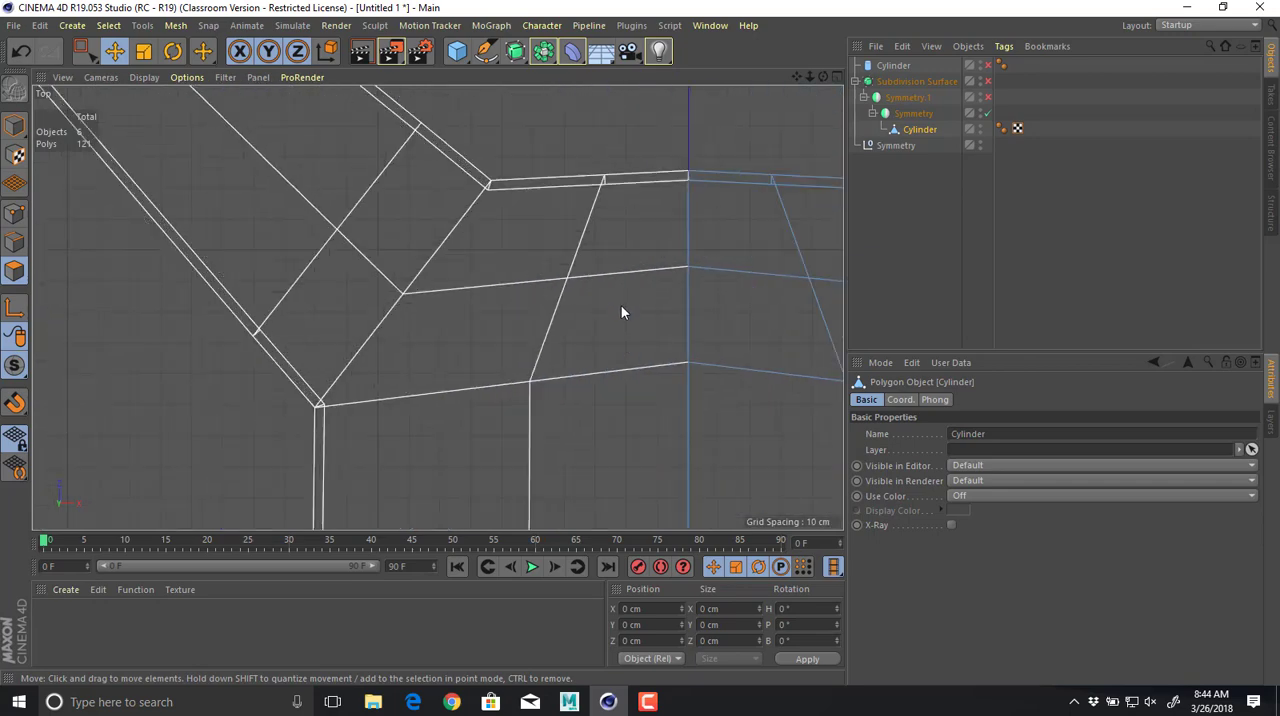
{"action": "middle_click_drag", "start_coordinate": [615, 308], "coordinate": [461, 444], "text": "alt"}
{"action": "right_click_drag", "start_coordinate": [465, 439], "coordinate": [626, 414], "text": "alt"}
{"action": "middle_click_drag", "start_coordinate": [574, 442], "coordinate": [453, 605], "text": "alt"}
{"action": "right_click_drag", "start_coordinate": [491, 449], "coordinate": [712, 415], "text": "alt"}
{"action": "middle_click_drag", "start_coordinate": [560, 257], "coordinate": [543, 467], "text": "alt"}
{"action": "right_click_drag", "start_coordinate": [511, 477], "coordinate": [618, 466], "text": "alt"}
{"action": "middle_click_drag", "start_coordinate": [496, 313], "coordinate": [503, 391], "text": "alt"}
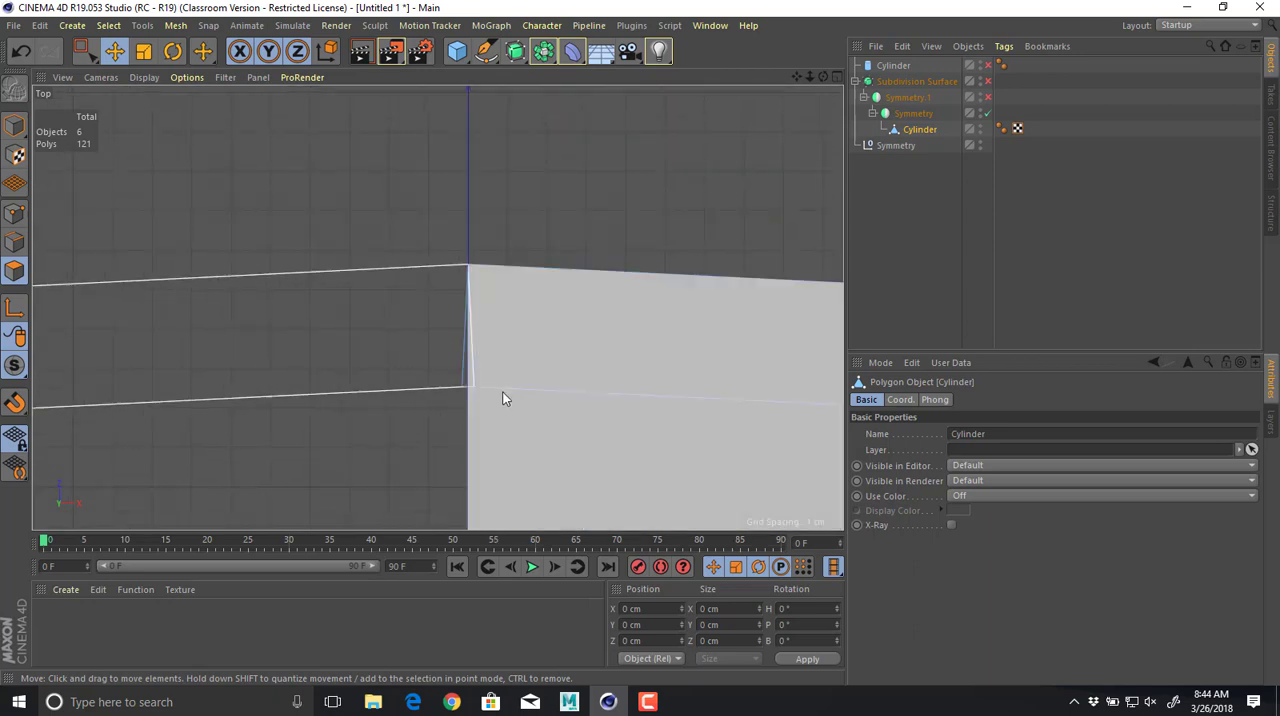
{"action": "mouse_move", "coordinate": [495, 391]}
{"action": "right_mouse_down", "text": "alt"}
{"action": "mouse_move", "coordinate": [556, 392]}
{"action": "mouse_move", "coordinate": [496, 363]}
{"action": "right_mouse_up", "text": "alt"}
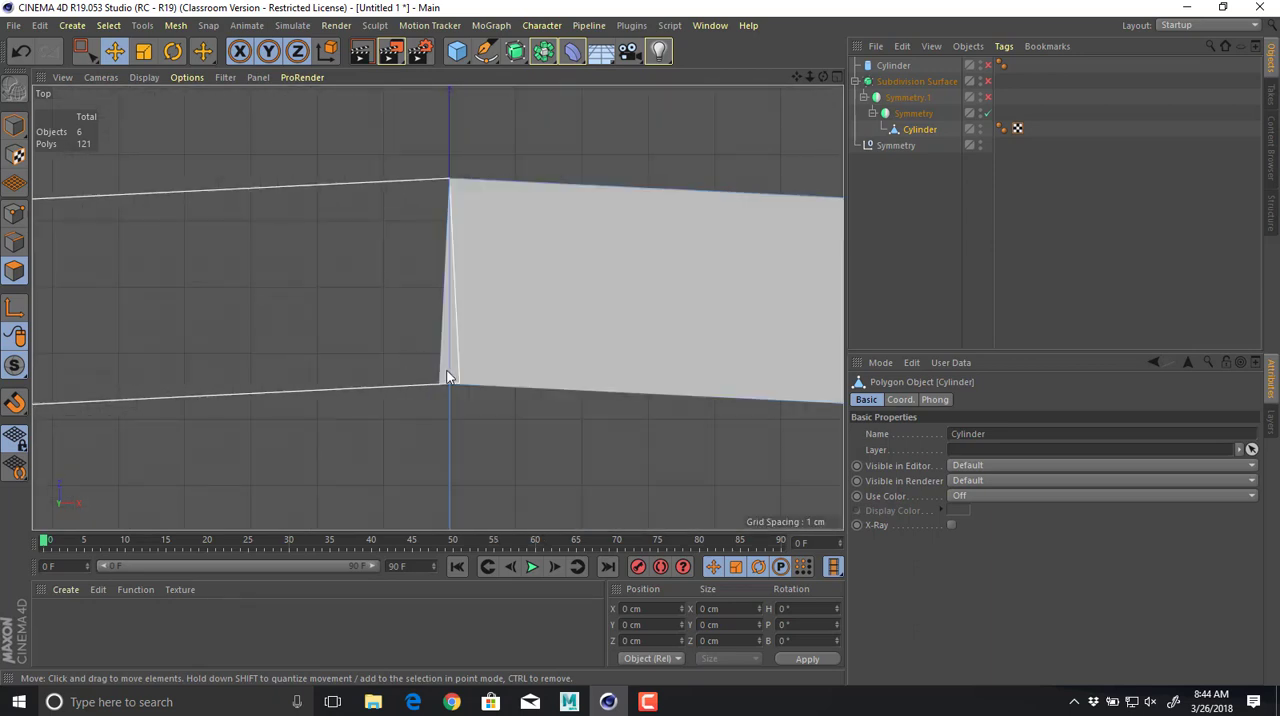
Select the groove's inner end points at the seam and move them close to the symmetry axis, to about X 0.05 cm.
{"action": "left_click", "coordinate": [15, 214]}
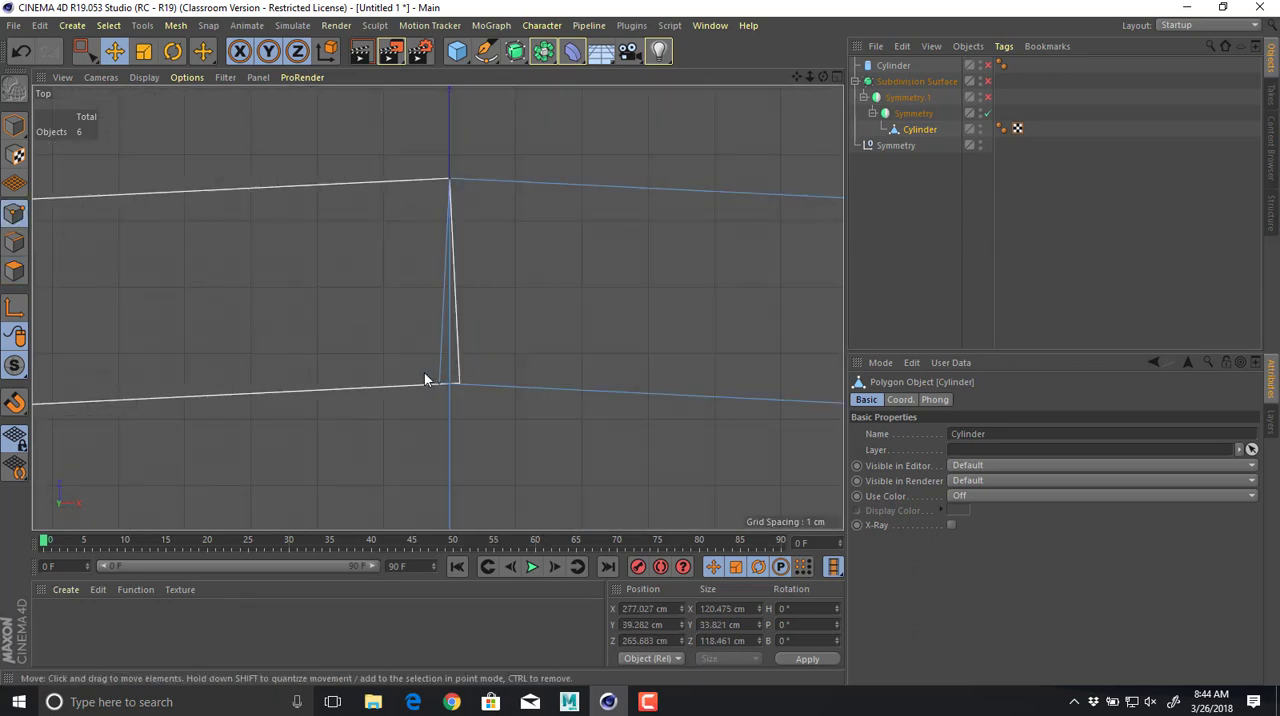
{"action": "key", "text": "0"}
{"action": "left_click_drag", "start_coordinate": [408, 354], "coordinate": [497, 383]}
{"action": "left_click_drag", "start_coordinate": [514, 319], "coordinate": [523, 320]}
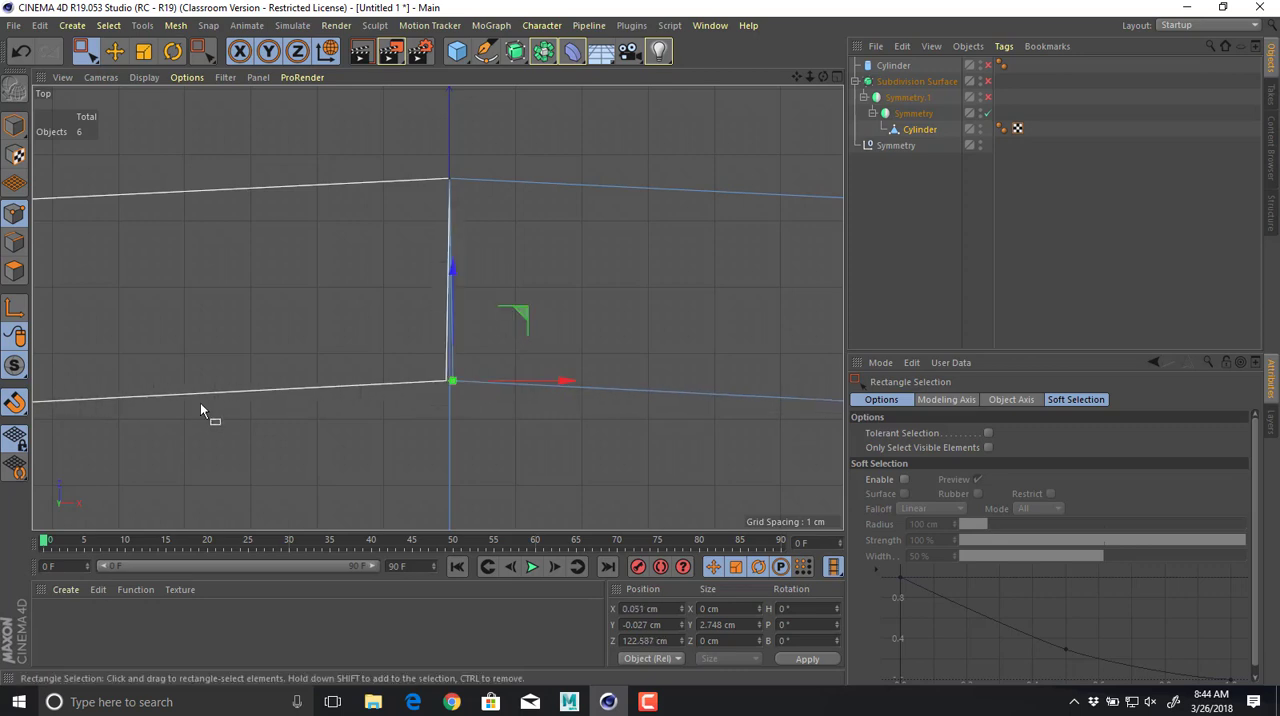
Enable snapping and move the groove's selected inner end points exactly onto the symmetry axis at X 0 cm.
{"action": "left_click", "coordinate": [20, 408]}
{"action": "left_click_drag", "start_coordinate": [20, 408], "coordinate": [101, 575]}
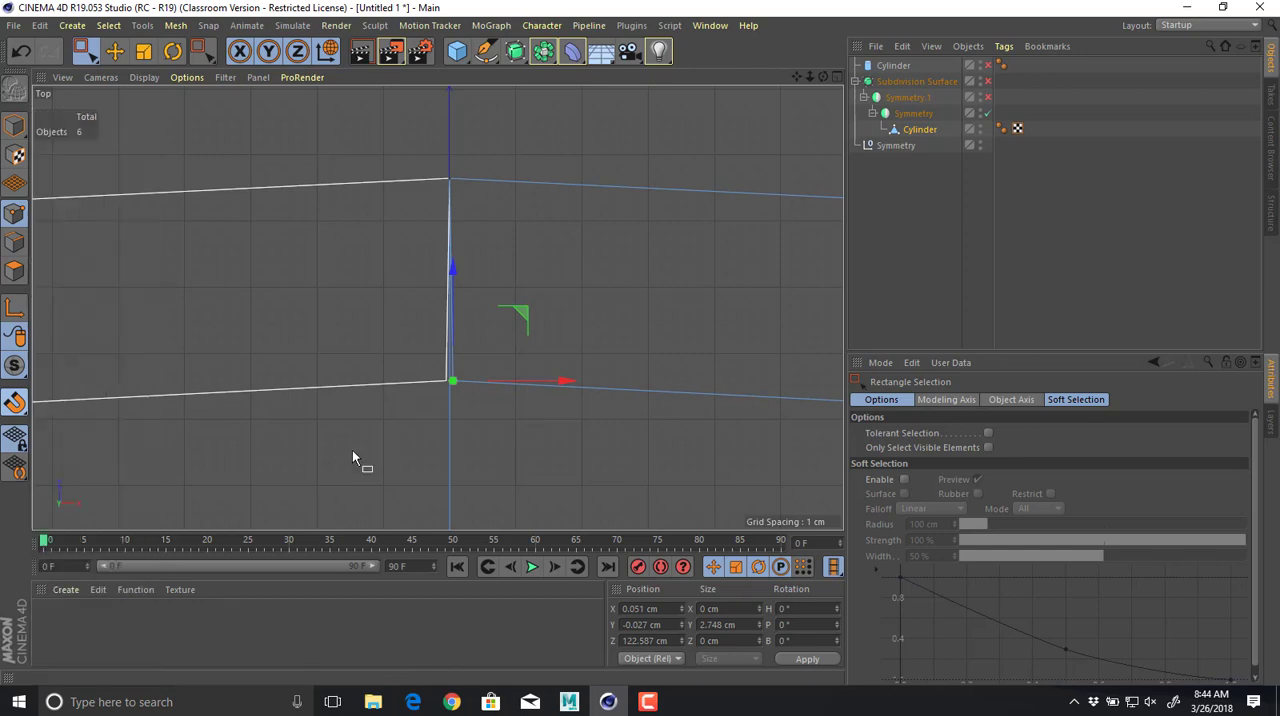
{"action": "left_click_drag", "start_coordinate": [566, 381], "coordinate": [558, 382]}
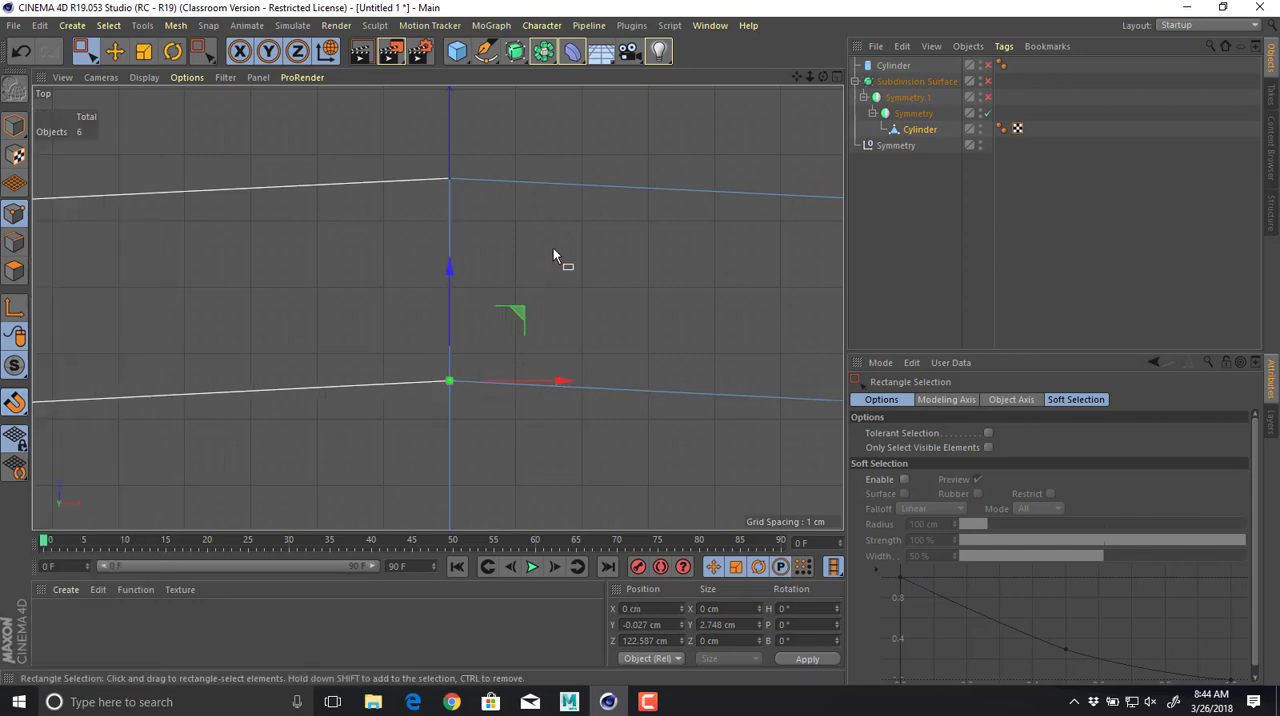
{"action": "middle_click", "coordinate": [553, 250]}
{"action": "middle_click", "coordinate": [402, 240]}
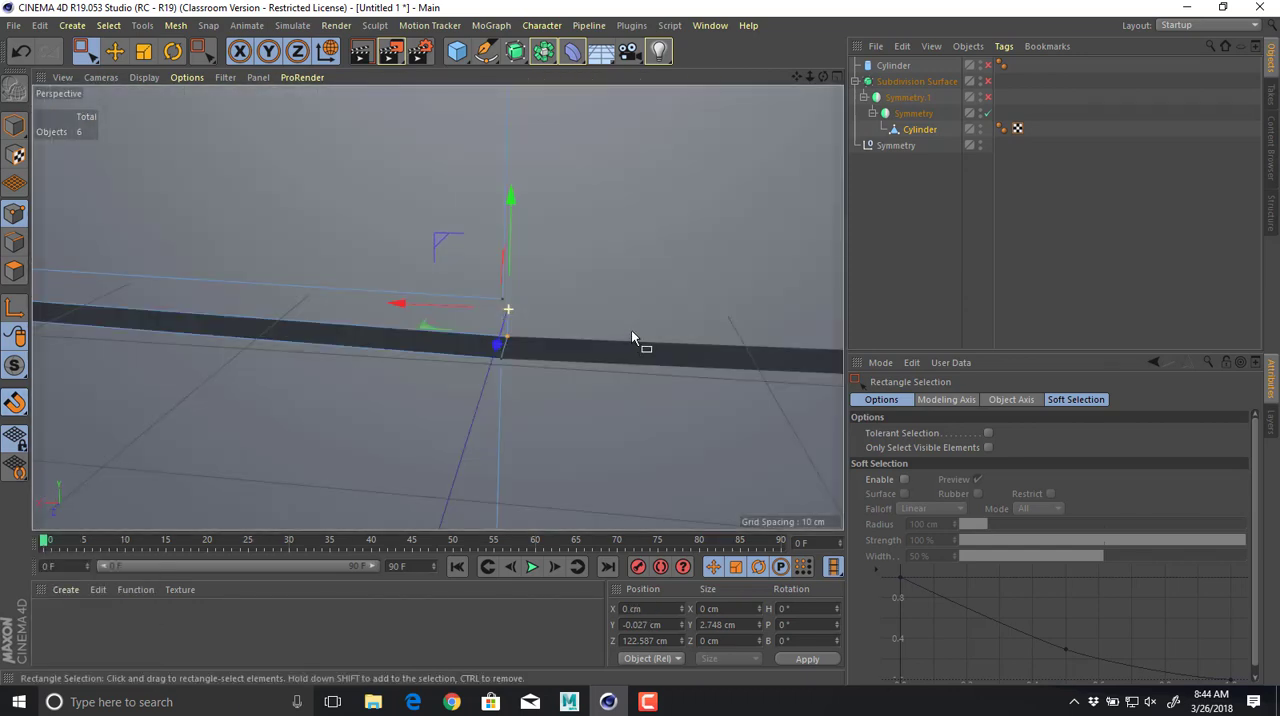
{"action": "left_click_drag", "start_coordinate": [632, 332], "coordinate": [620, 336], "text": "alt"}
Enable Symmetry.1 and snap the groove's inner end points at the other seam onto the symmetry axis at Z 0 cm.
{"action": "left_click", "coordinate": [988, 98]}
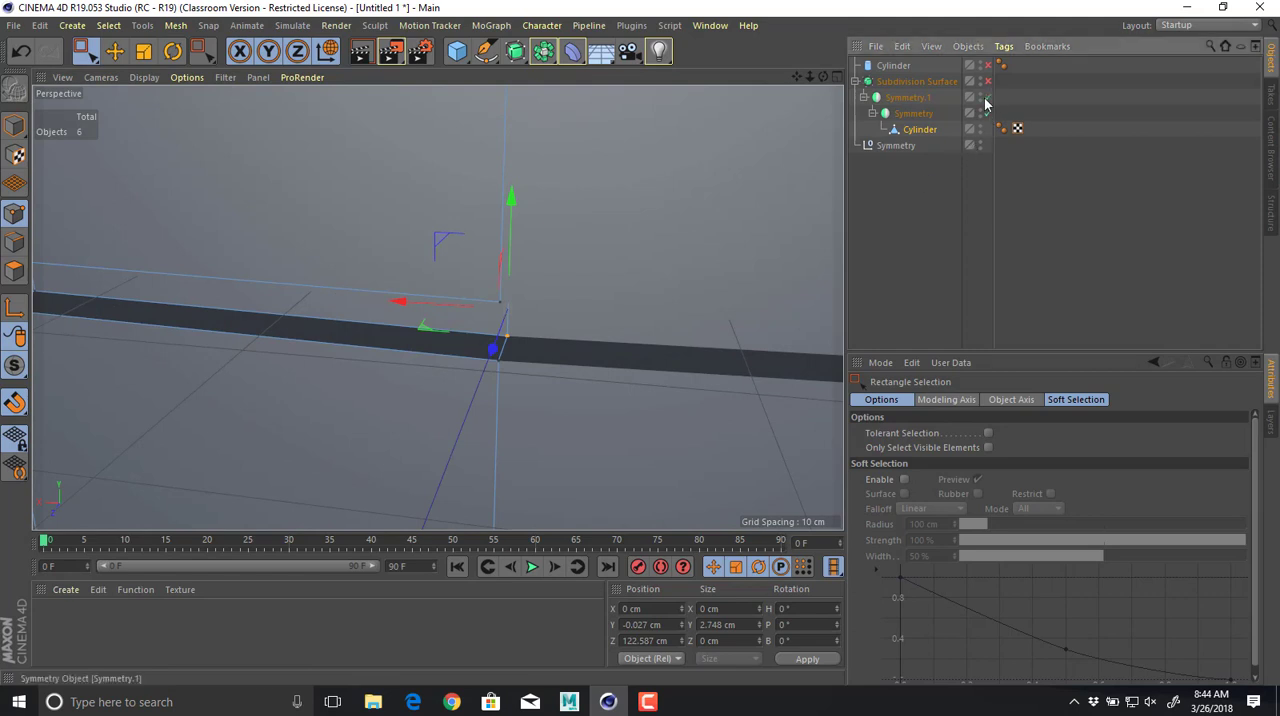
{"action": "right_click_drag", "start_coordinate": [638, 190], "coordinate": [510, 191], "text": "alt"}
{"action": "middle_click", "coordinate": [510, 192]}
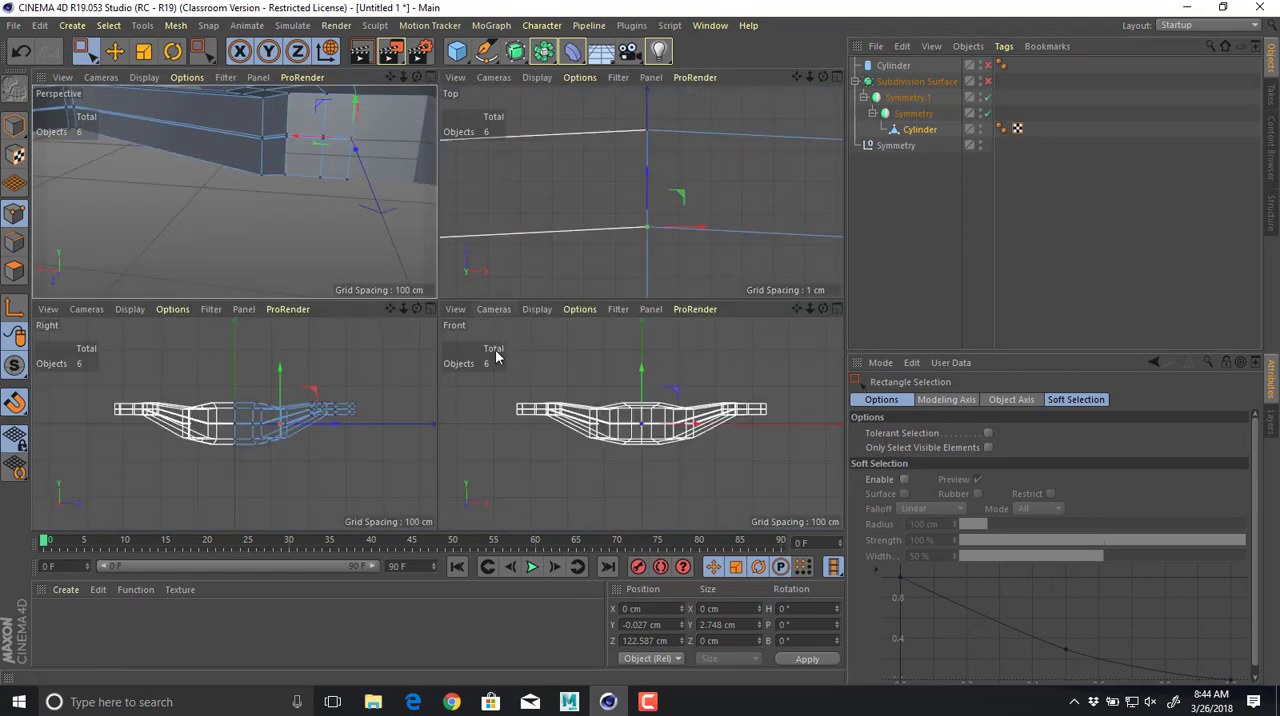
{"action": "middle_click", "coordinate": [600, 212]}
{"action": "scroll", "coordinate": [680, 277], "scroll_direction": "up", "scroll_amount": 5}
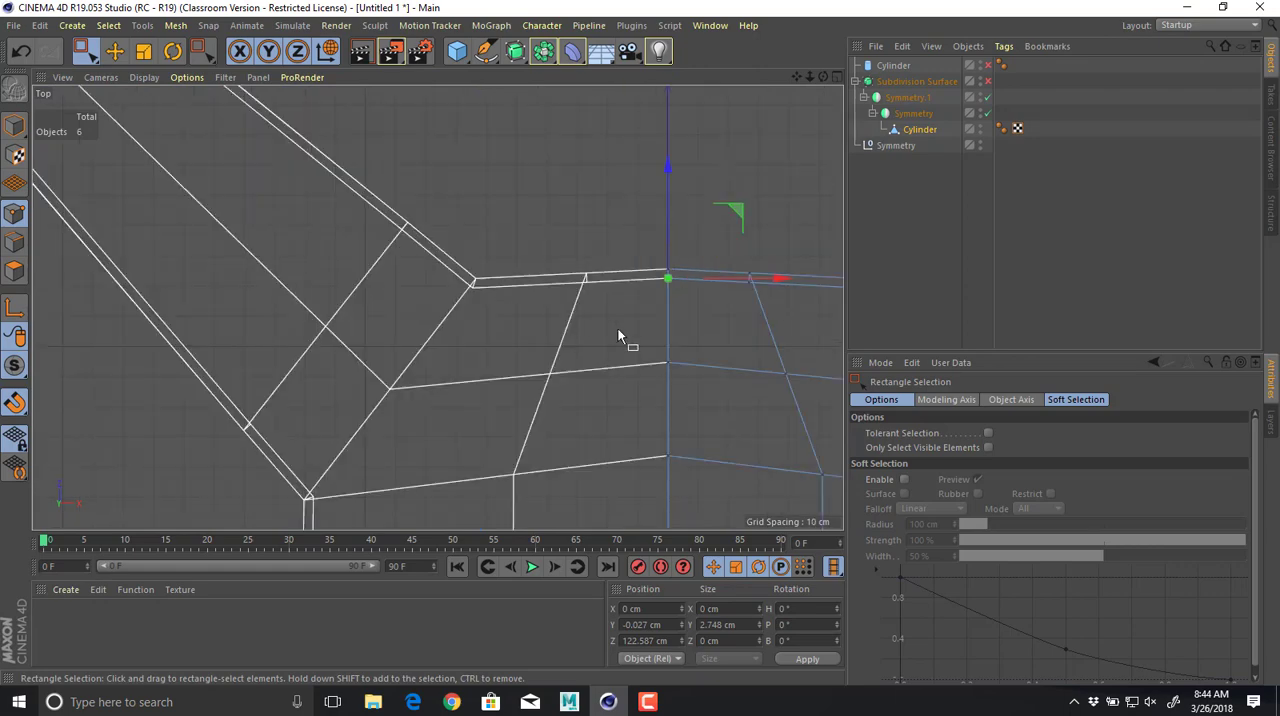
{"action": "middle_click_drag", "start_coordinate": [618, 330], "coordinate": [410, 80], "text": "alt"}
{"action": "scroll", "coordinate": [727, 400], "scroll_direction": "down", "scroll_amount": 1}
{"action": "middle_click_drag", "start_coordinate": [726, 402], "coordinate": [663, 393], "text": "alt"}
{"action": "scroll", "coordinate": [638, 297], "scroll_direction": "down", "scroll_amount": 1}
{"action": "scroll", "coordinate": [654, 381], "scroll_direction": "up", "scroll_amount": 9}
{"action": "scroll", "coordinate": [550, 275], "scroll_direction": "up", "scroll_amount": 2}
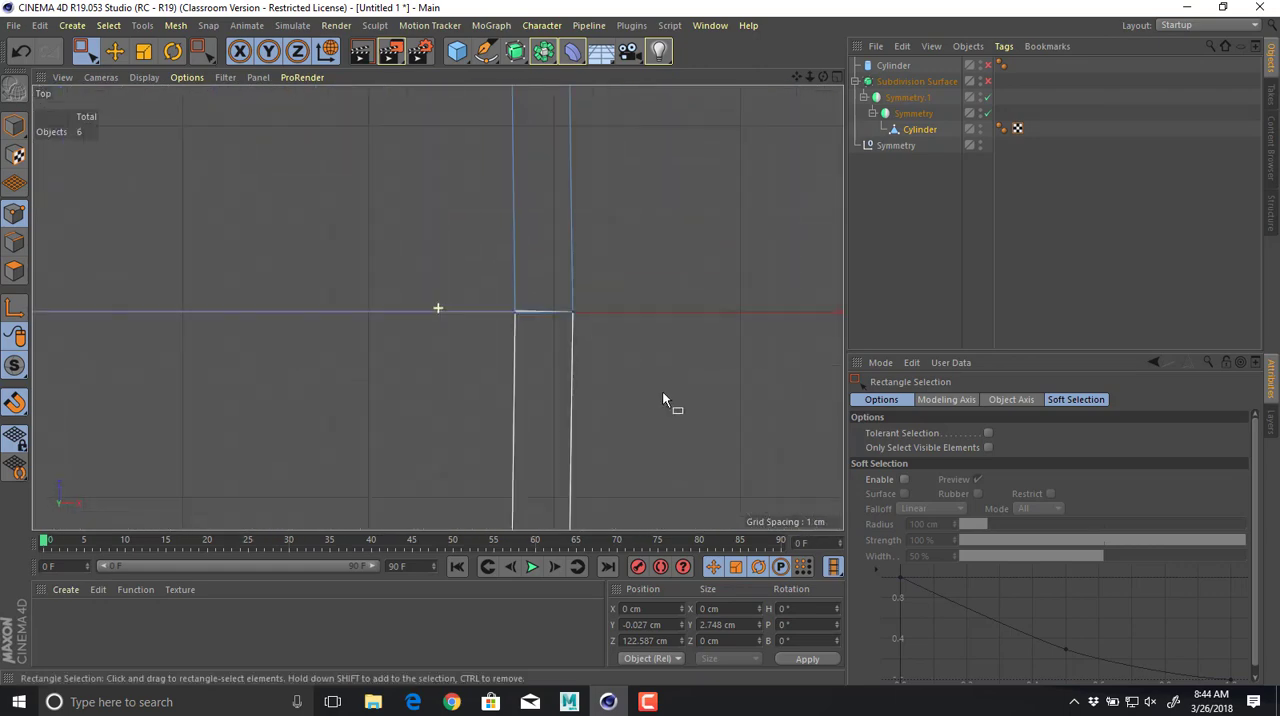
{"action": "left_click_drag", "start_coordinate": [534, 314], "coordinate": [586, 358]}
{"action": "scroll", "coordinate": [586, 358], "scroll_direction": "up", "scroll_amount": 8}
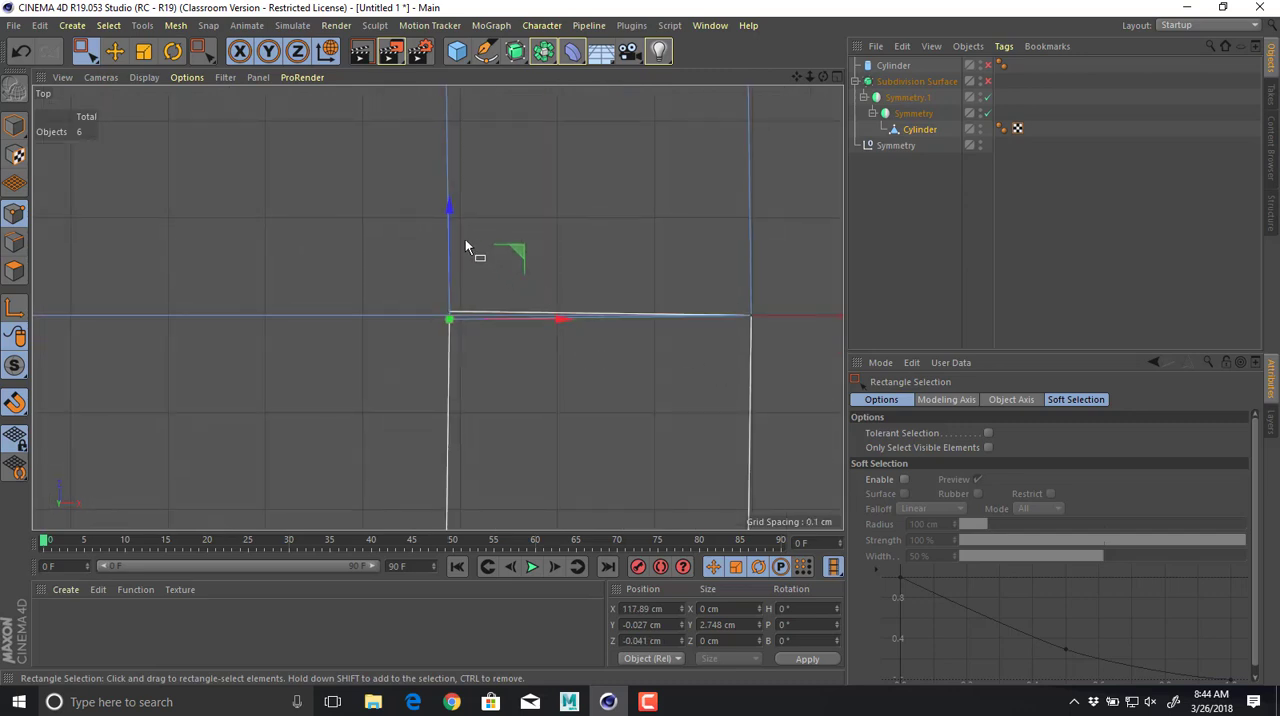
{"action": "left_click_drag", "start_coordinate": [448, 217], "coordinate": [448, 215]}
Enable the Subdivision Surface, switch to Model mode with nothing selected, and examine the smoothed groove across the seams.
{"action": "middle_click", "coordinate": [727, 239]}
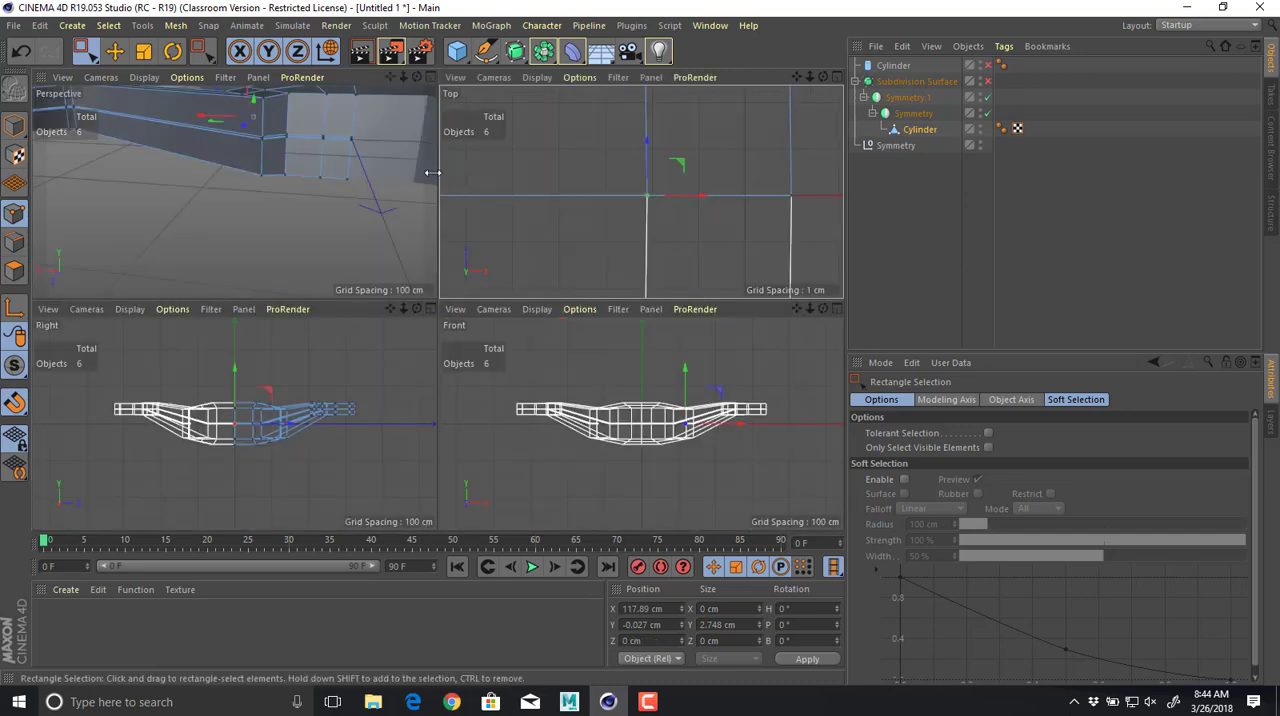
{"action": "middle_click", "coordinate": [430, 172]}
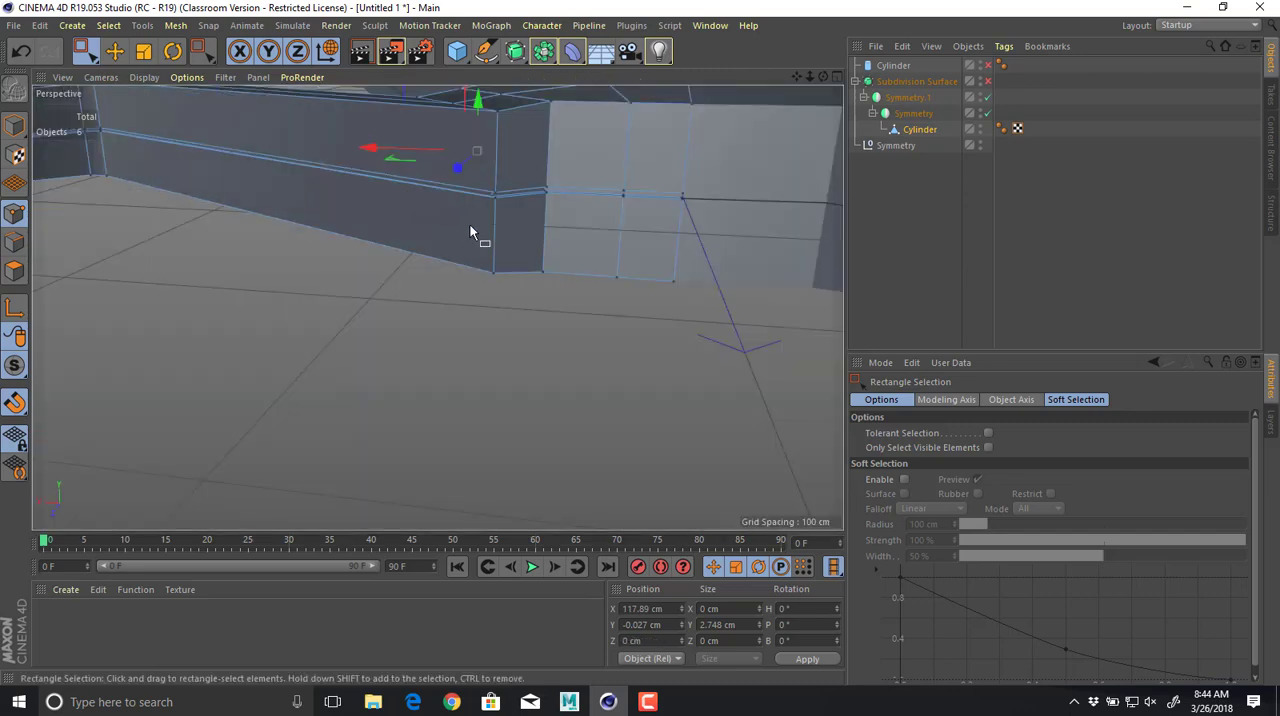
{"action": "left_click", "coordinate": [988, 81]}
{"action": "left_click_drag", "start_coordinate": [600, 328], "coordinate": [504, 409], "text": "alt"}
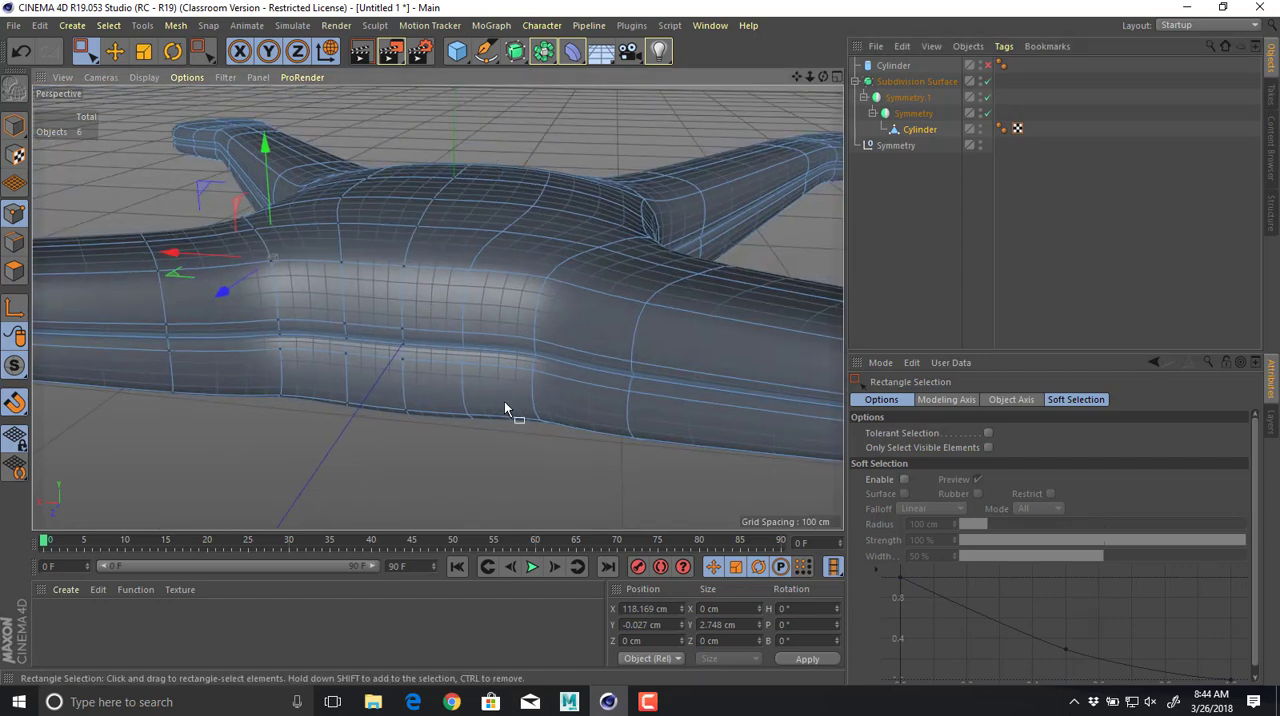
{"action": "left_click", "coordinate": [14, 125]}
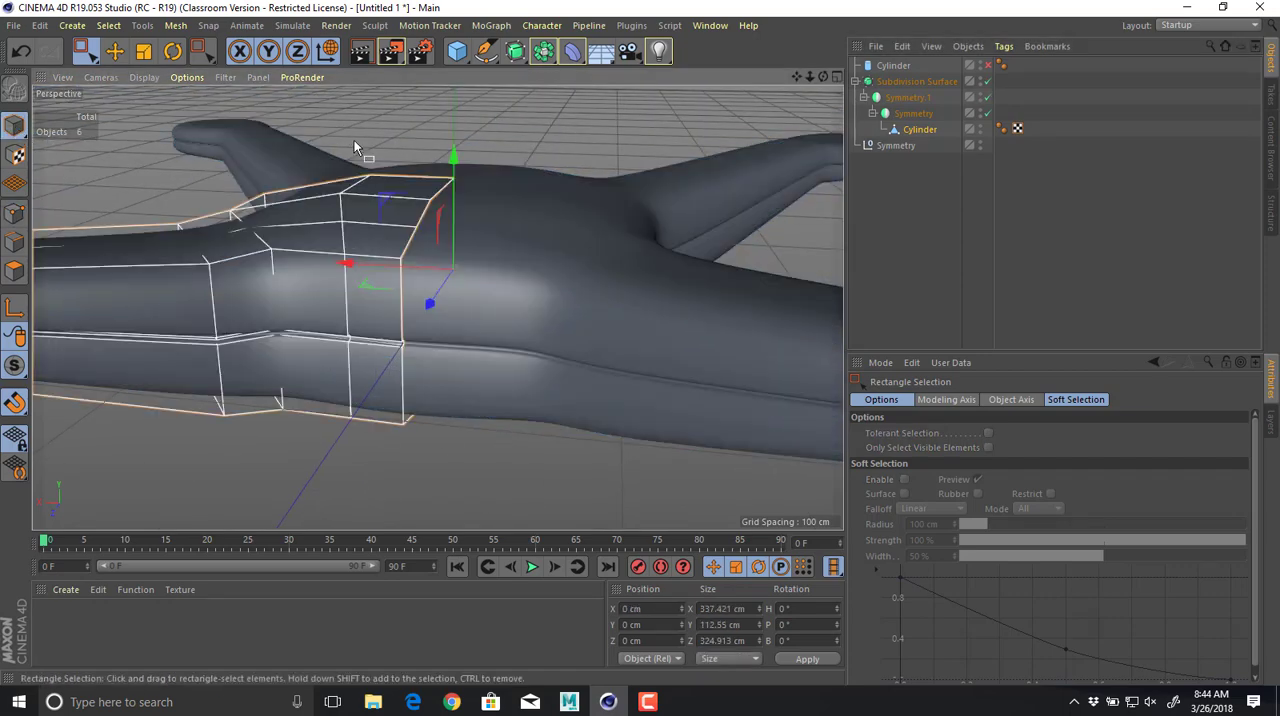
{"action": "left_click", "coordinate": [354, 147]}
{"action": "left_click_drag", "start_coordinate": [354, 147], "coordinate": [533, 199], "text": "alt"}
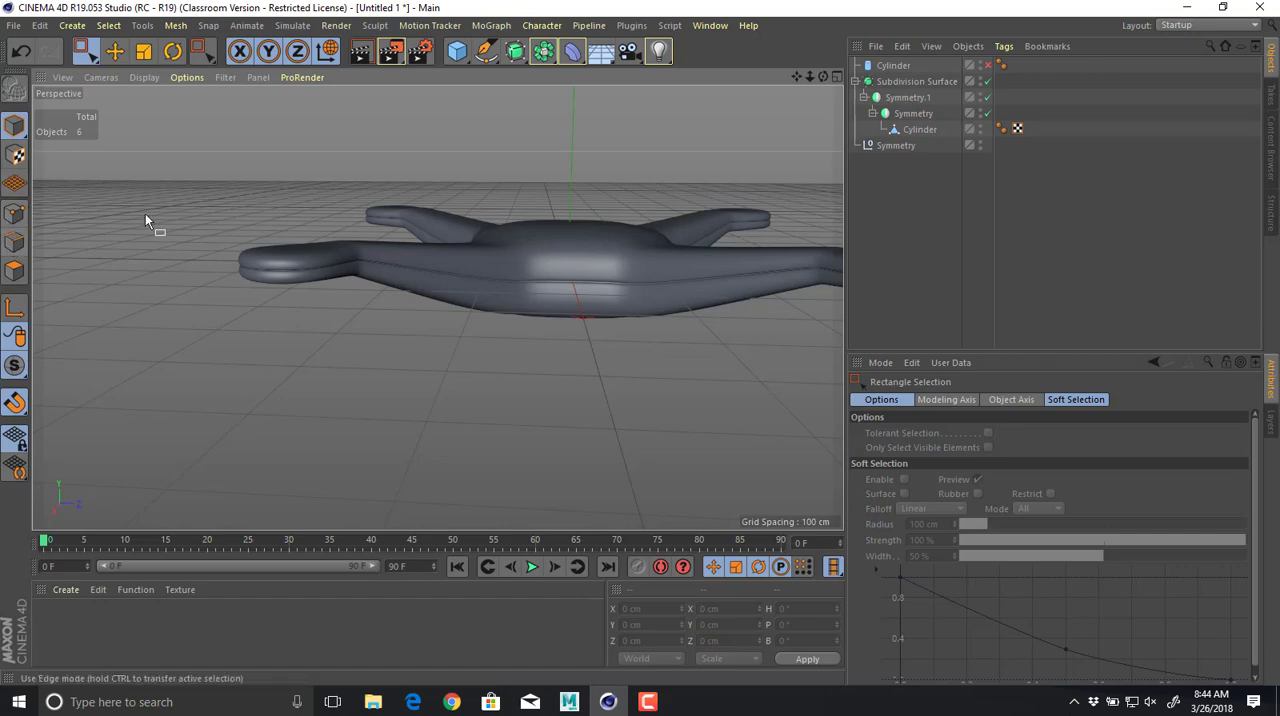
Disable the Subdivision Surface and check the arm ends of the orange drone in the browser's reference image.
{"action": "left_click", "coordinate": [987, 81]}
{"action": "left_click_drag", "start_coordinate": [652, 188], "coordinate": [672, 276], "text": "alt"}
{"action": "key", "text": "alt+Tab"}
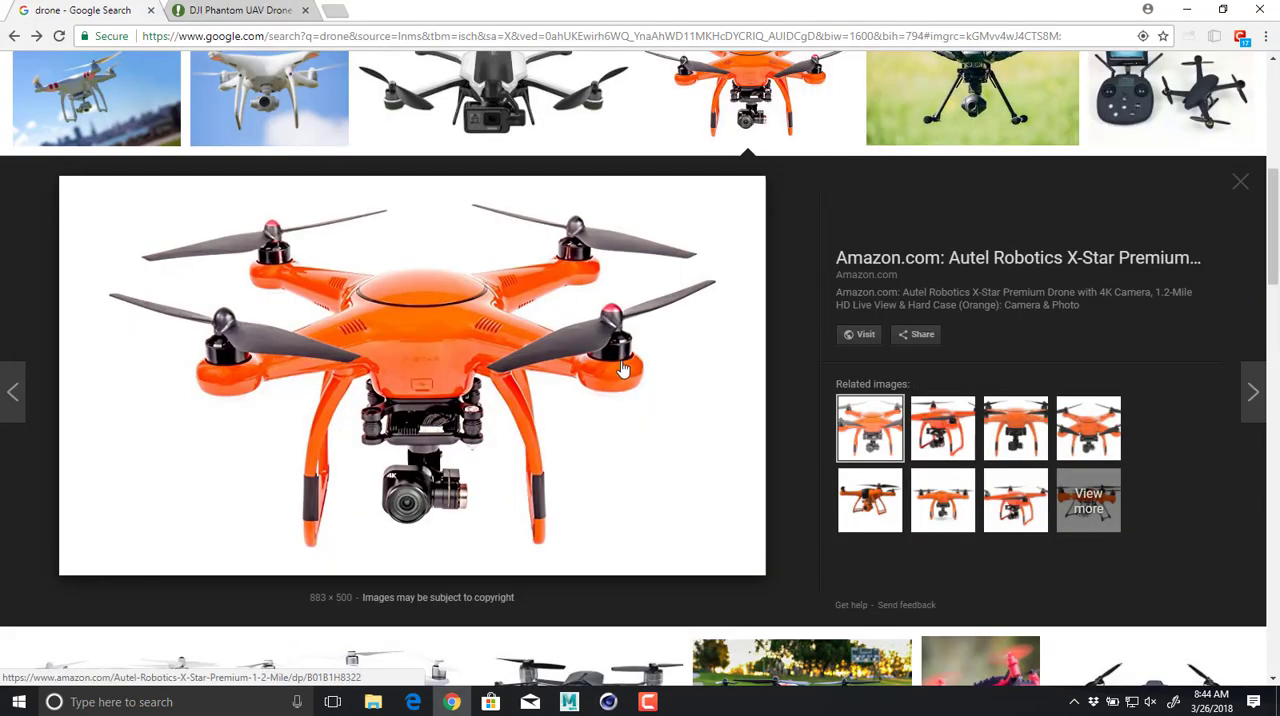
{"action": "key", "text": "alt+Tab"}
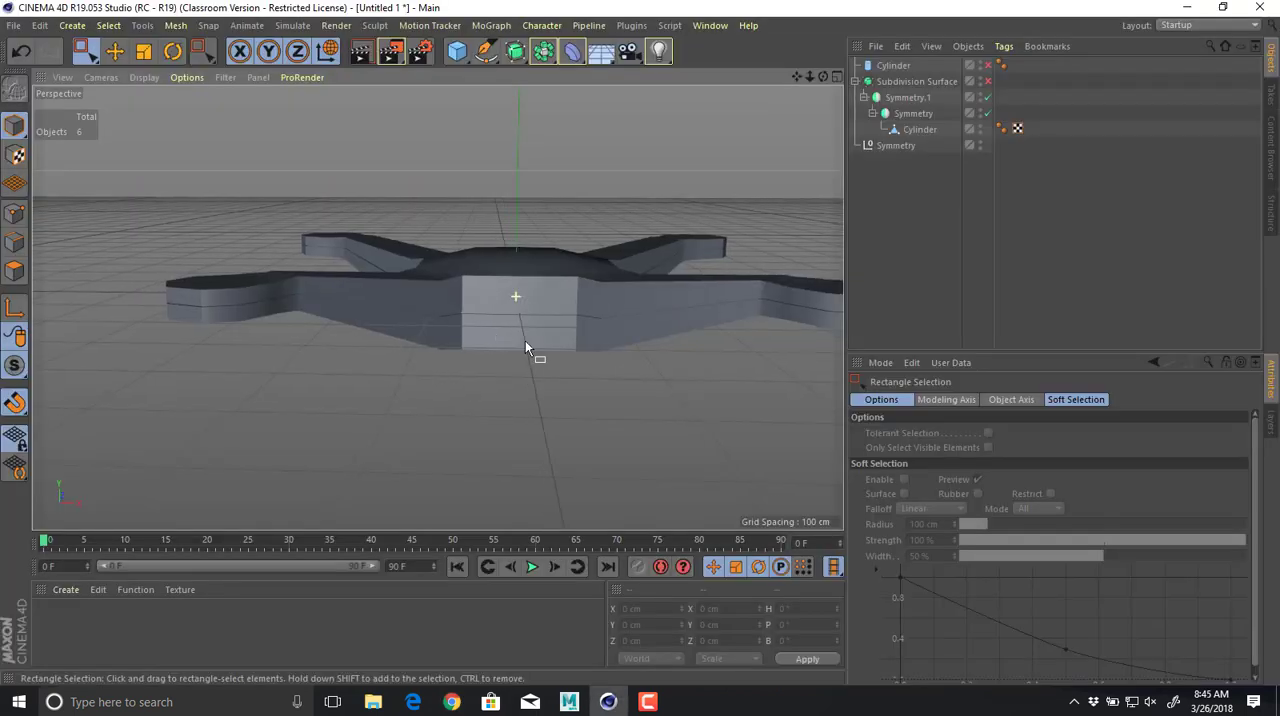
Select the Cylinder mesh's underside polygons at the arm end, lower them to about Y 13.4 cm, and preview the smoothed shape.
{"action": "left_click_drag", "start_coordinate": [523, 349], "coordinate": [933, 174], "text": "alt"}
{"action": "left_click", "coordinate": [918, 130]}
{"action": "left_click_drag", "start_coordinate": [727, 195], "coordinate": [570, 178], "text": "alt"}
{"action": "right_click_drag", "start_coordinate": [570, 178], "coordinate": [541, 200], "text": "alt"}
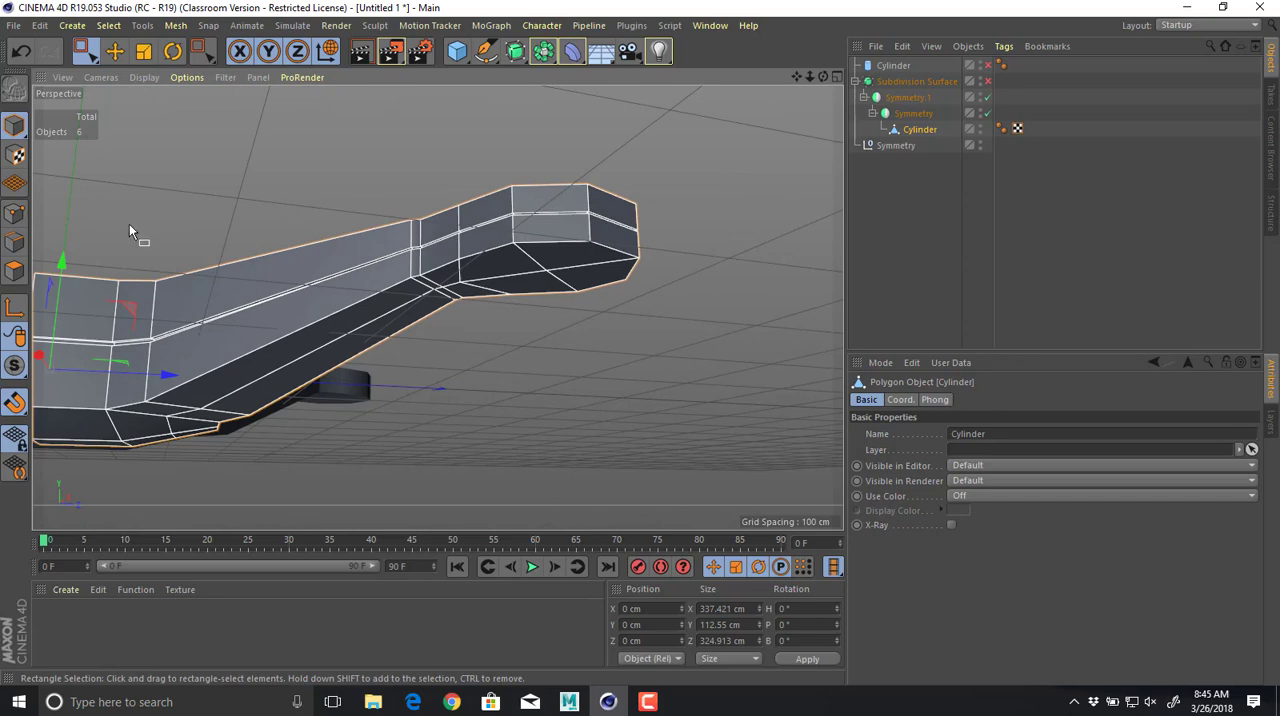
{"action": "left_click", "coordinate": [14, 268]}
{"action": "right_click_drag", "start_coordinate": [533, 254], "coordinate": [690, 263], "text": "alt"}
{"action": "key", "text": "e"}
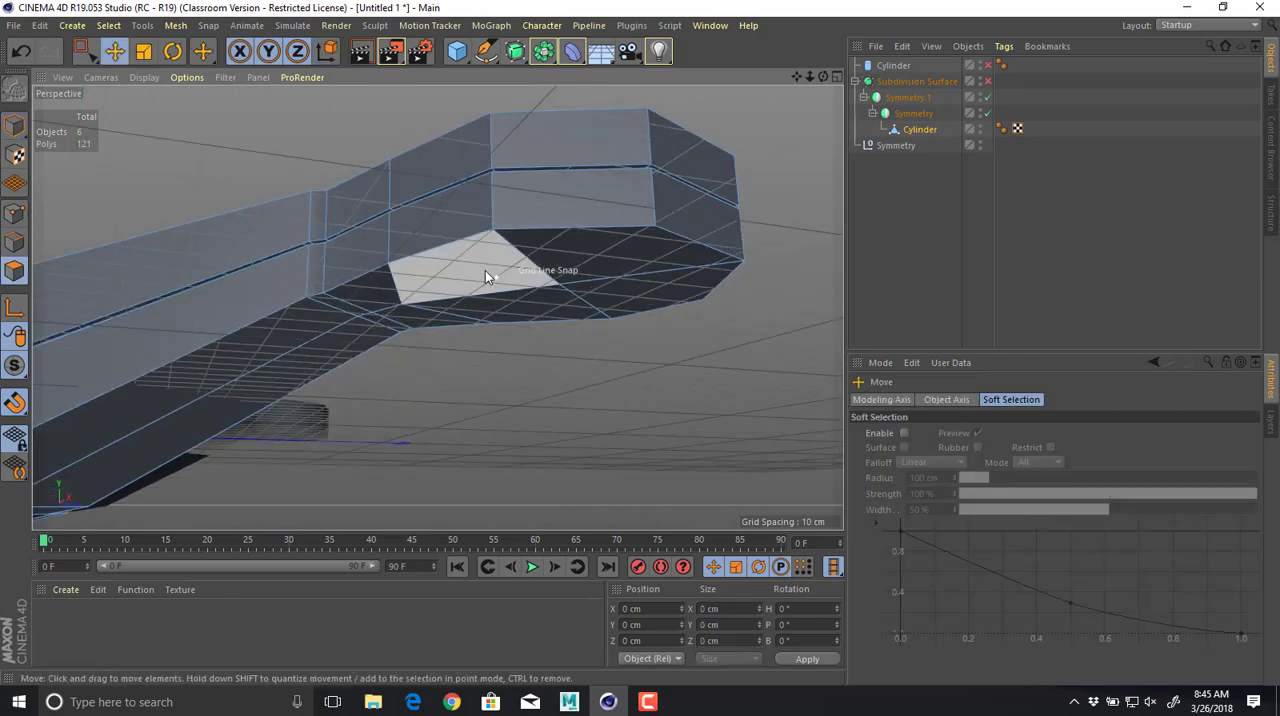
{"action": "left_click", "coordinate": [485, 270]}
{"action": "left_click", "coordinate": [613, 249], "text": "shift"}
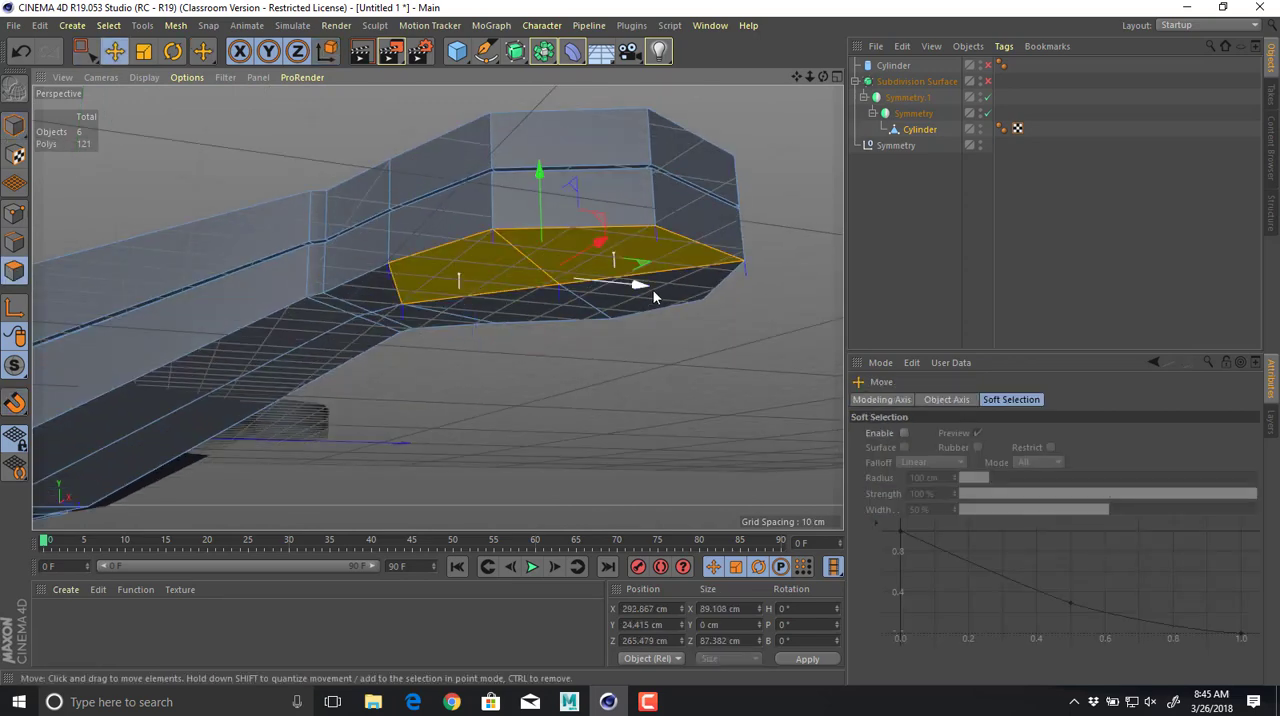
{"action": "left_click", "coordinate": [544, 318], "text": "shift"}
{"action": "left_click_drag", "start_coordinate": [544, 318], "coordinate": [588, 240], "text": "alt"}
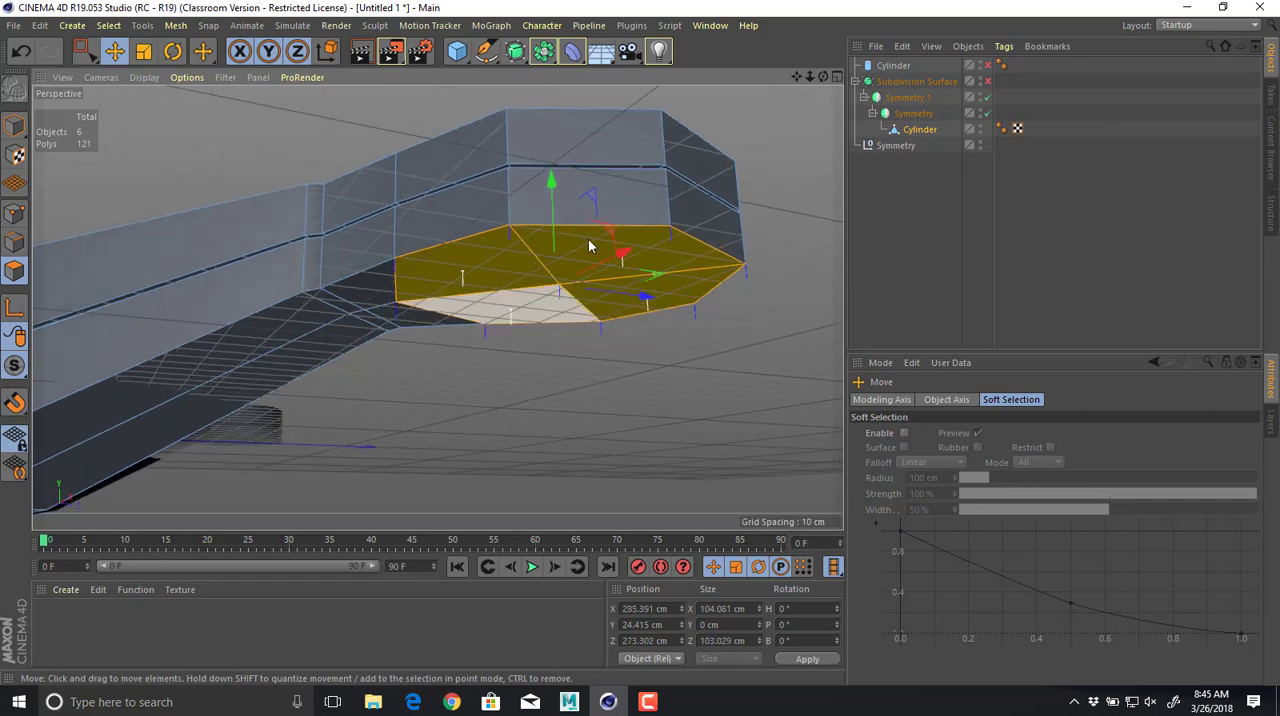
{"action": "left_click_drag", "start_coordinate": [550, 190], "coordinate": [590, 292]}
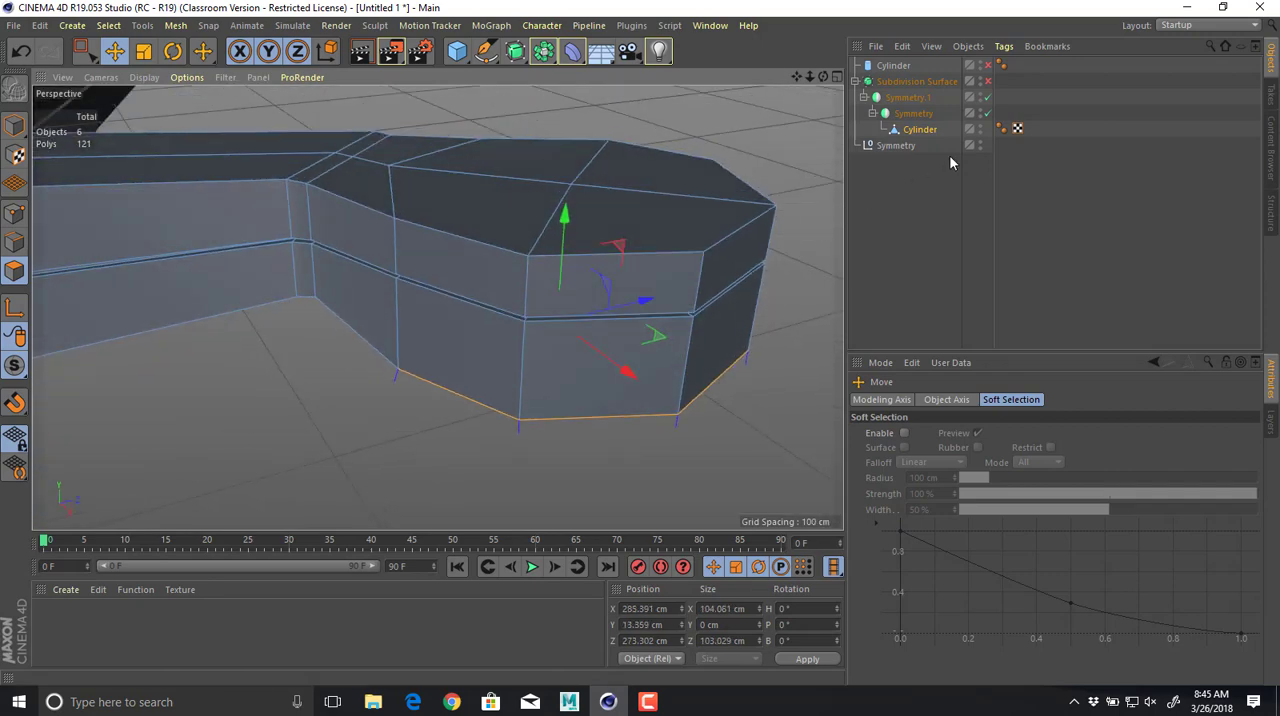
{"action": "left_click", "coordinate": [988, 81]}
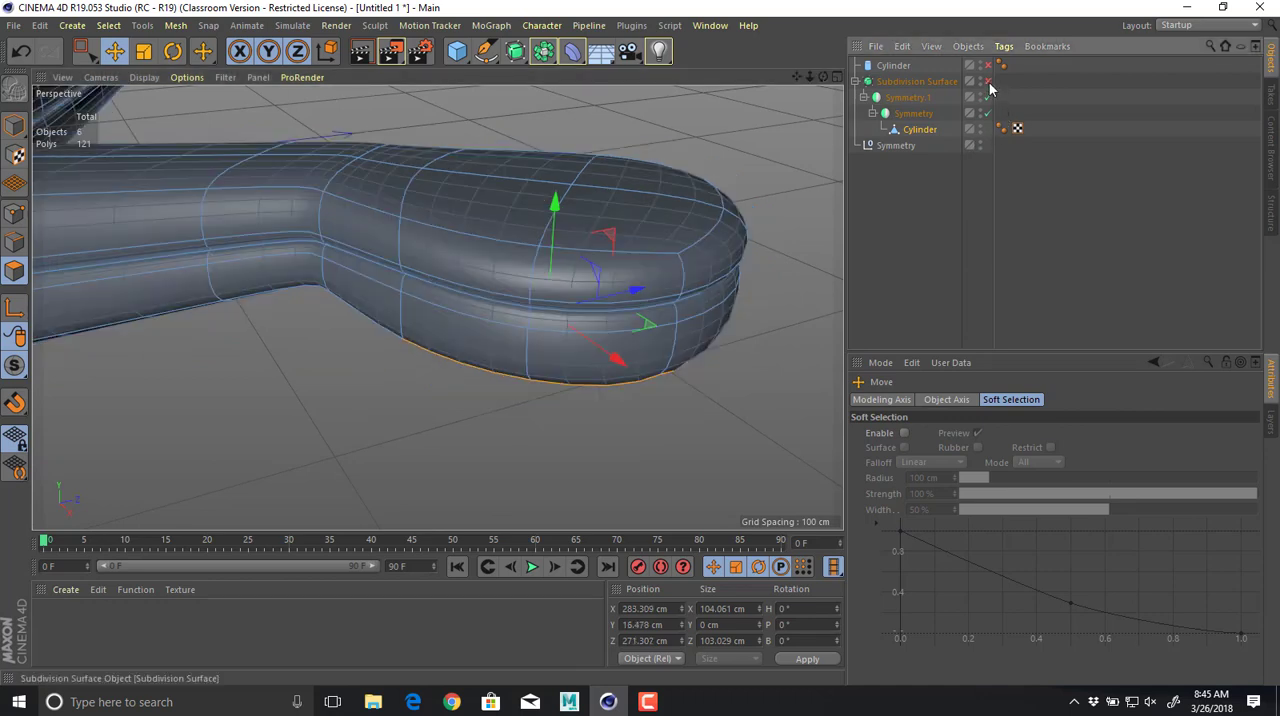
{"action": "left_click", "coordinate": [988, 81]}
Select the arm end's four top polygons, inset them with Extrude Inner, and extrude them inward with an offset of -23.4 cm.
{"action": "left_click", "coordinate": [676, 188]}
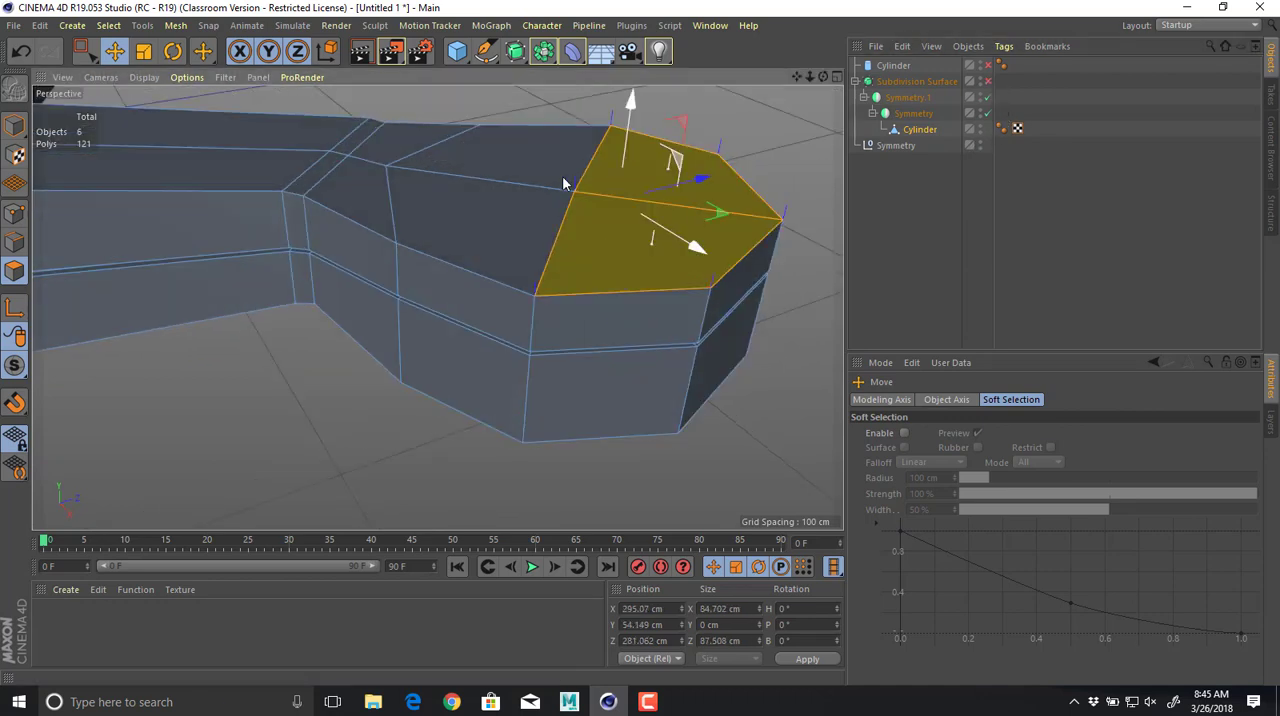
{"action": "left_click", "coordinate": [517, 175], "text": "shift"}
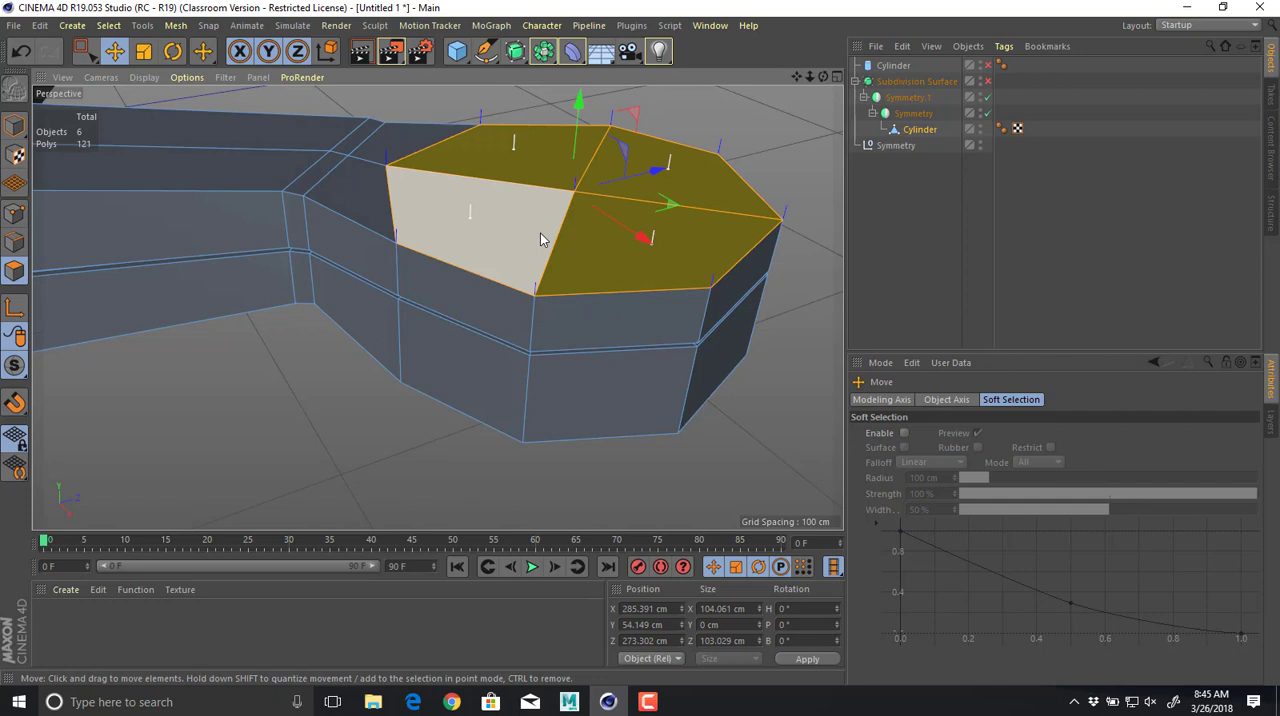
{"action": "key", "text": "m"}
{"action": "key", "text": "w"}
{"action": "left_click_drag", "start_coordinate": [579, 238], "coordinate": [633, 345]}
{"action": "key", "text": "d"}
{"action": "left_click_drag", "start_coordinate": [613, 300], "coordinate": [607, 270], "text": "alt"}
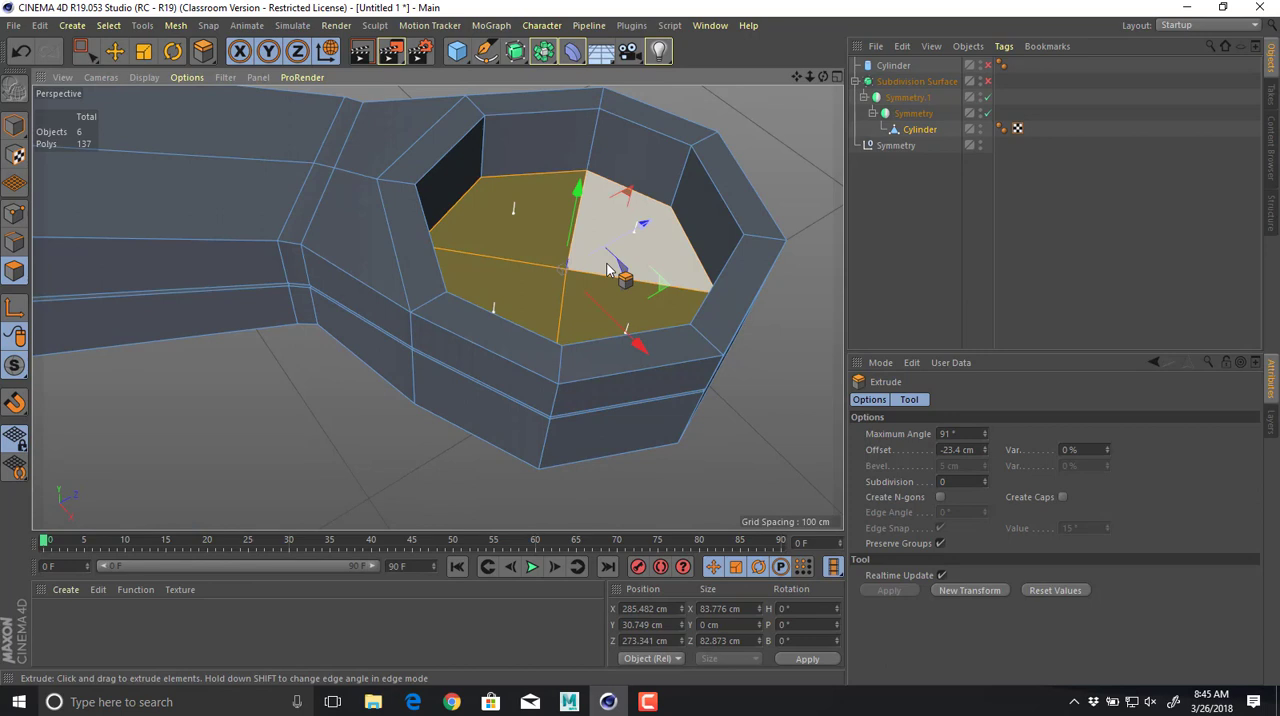
Enable the Subdivision Surface and examine the smoothed recess and arm ends from above, the side and below.
{"action": "right_click_drag", "start_coordinate": [657, 282], "coordinate": [531, 260], "text": "alt"}
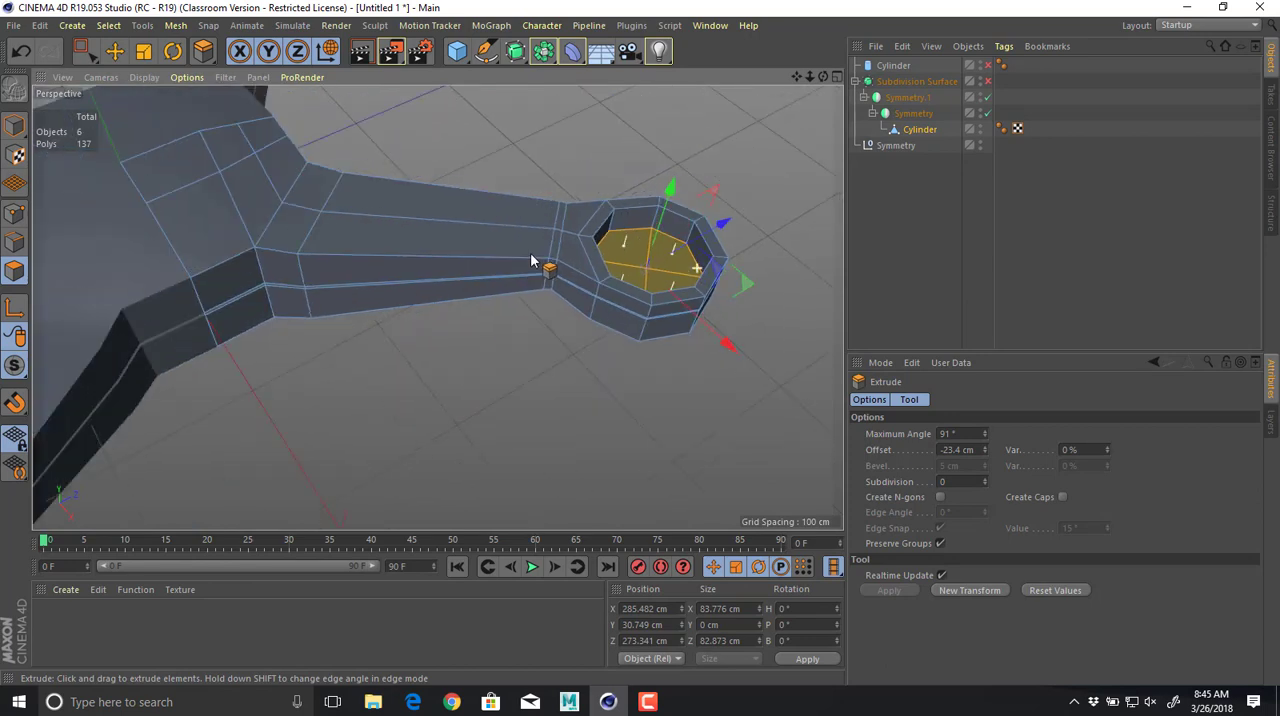
{"action": "left_click_drag", "start_coordinate": [531, 260], "coordinate": [543, 243], "text": "alt"}
{"action": "right_click_drag", "start_coordinate": [543, 243], "coordinate": [563, 248], "text": "alt"}
{"action": "left_click_drag", "start_coordinate": [563, 248], "coordinate": [640, 215], "text": "alt"}
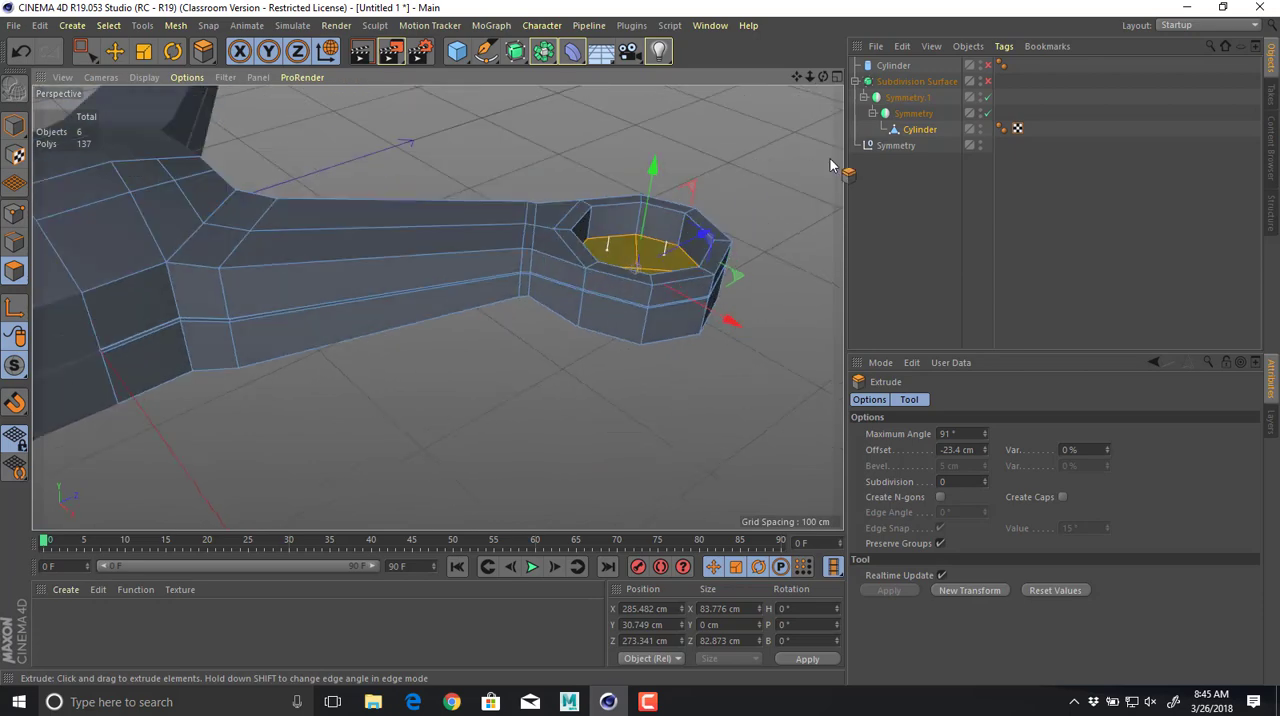
{"action": "left_click", "coordinate": [988, 81]}
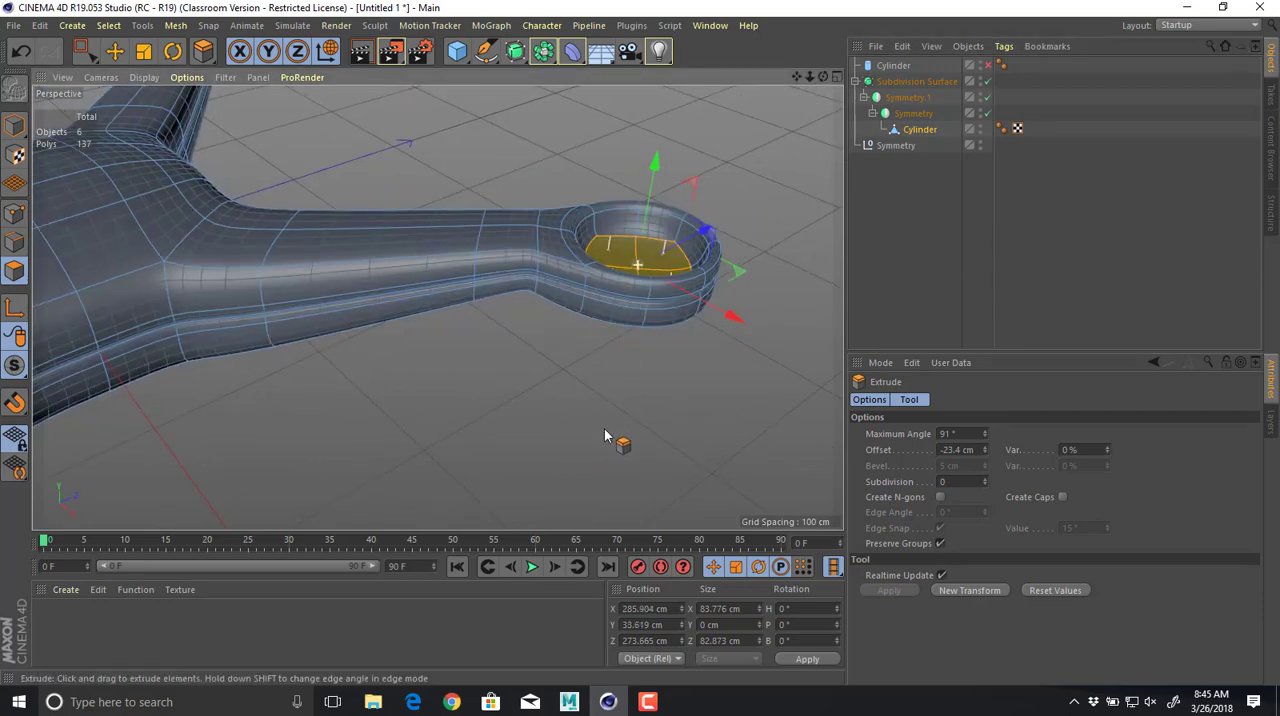
{"action": "left_click_drag", "start_coordinate": [606, 434], "coordinate": [597, 312], "text": "alt"}
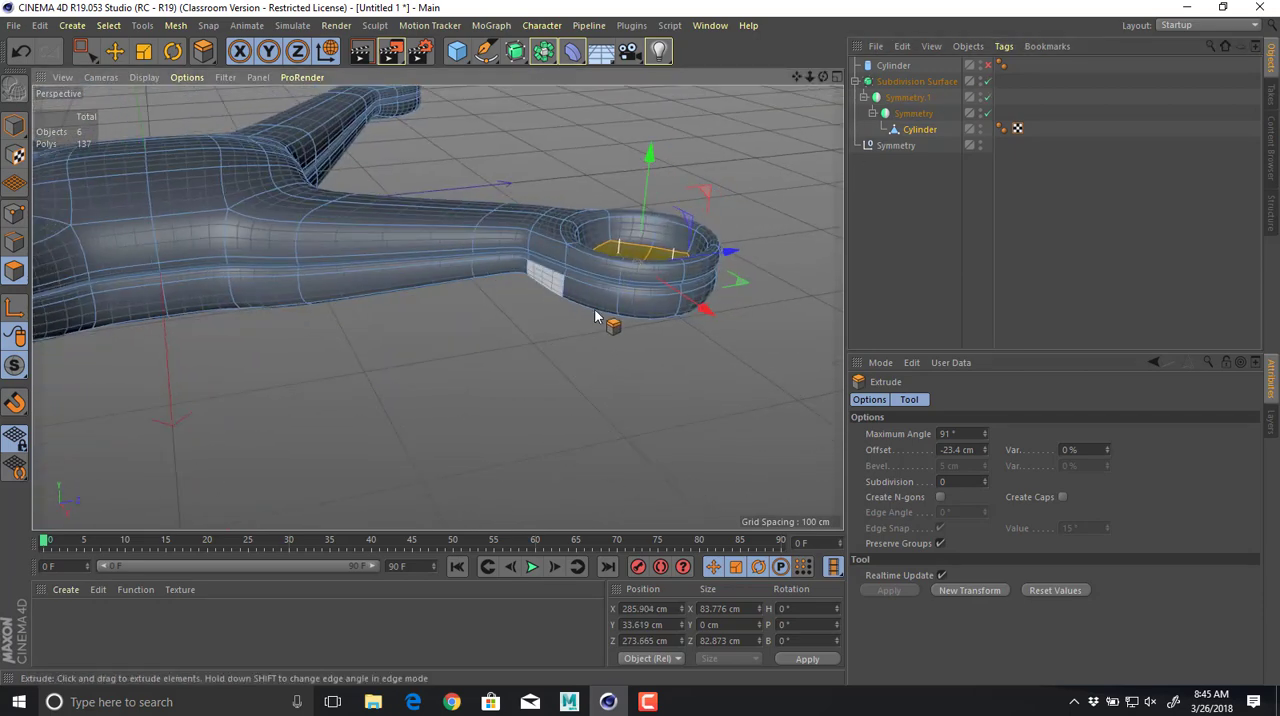
{"action": "middle_click_drag", "start_coordinate": [597, 312], "coordinate": [676, 384], "text": "alt"}
{"action": "mouse_move", "coordinate": [650, 372]}
{"action": "right_mouse_down", "text": "alt"}
{"action": "mouse_move", "coordinate": [541, 370]}
{"action": "mouse_move", "coordinate": [630, 371]}
{"action": "right_mouse_up", "text": "alt"}
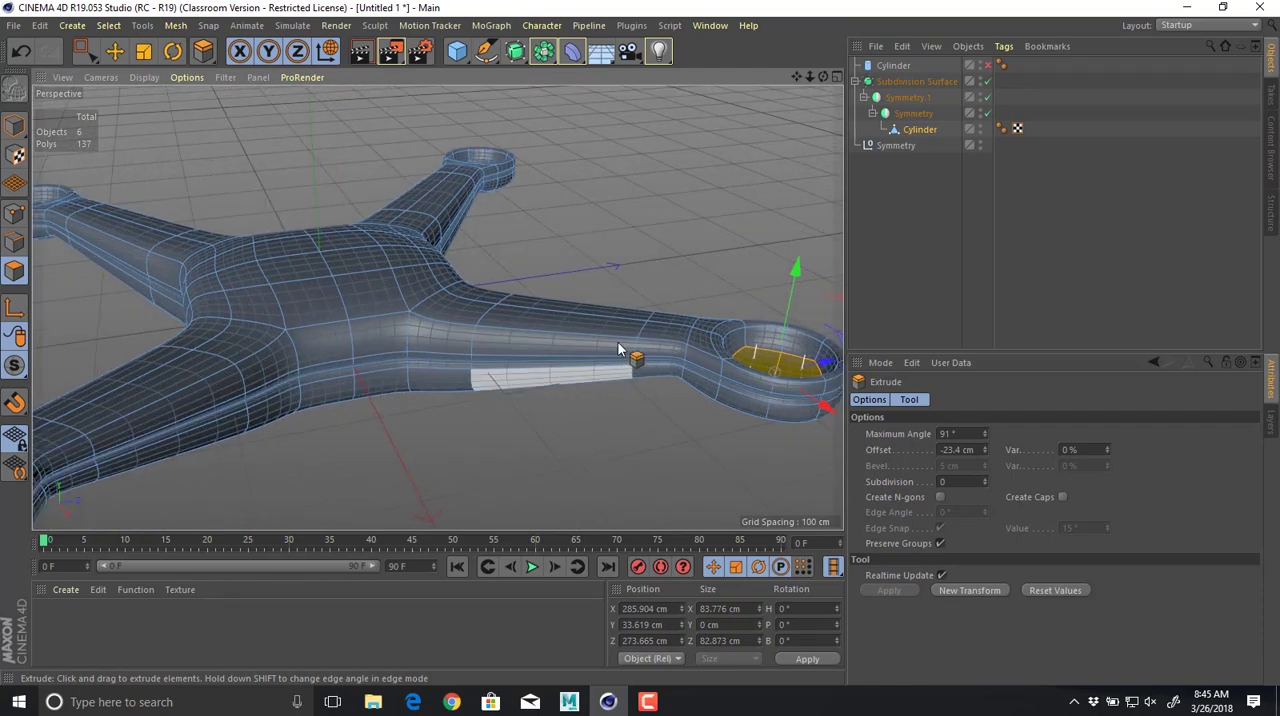
{"action": "left_click_drag", "start_coordinate": [620, 349], "coordinate": [673, 328], "text": "alt"}
{"action": "middle_click_drag", "start_coordinate": [673, 328], "coordinate": [503, 236], "text": "alt"}
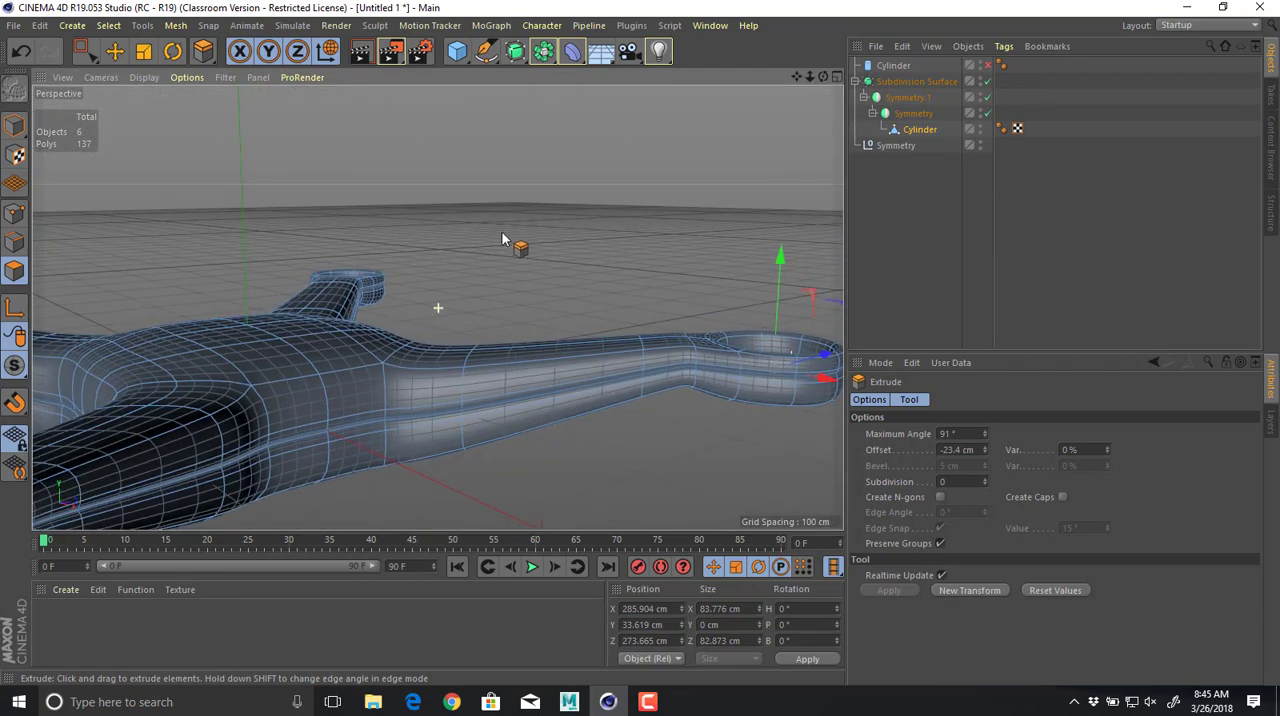
{"action": "left_click_drag", "start_coordinate": [503, 236], "coordinate": [554, 261], "text": "alt"}
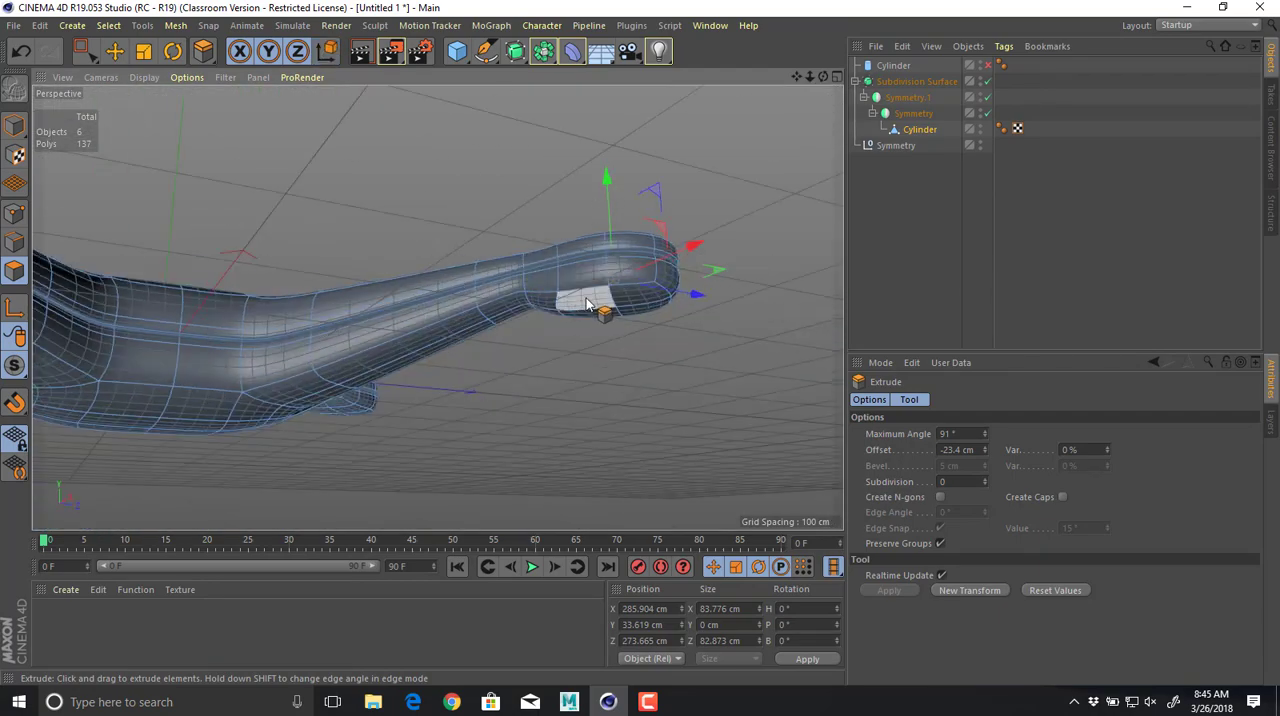
Select the four underside polygons at the arm end and inset them with Extrude Inner at an offset of 10.6 cm.
{"action": "mouse_move", "coordinate": [587, 304]}
{"action": "left_mouse_down"}
{"action": "mouse_move", "coordinate": [654, 309]}
{"action": "mouse_move", "coordinate": [618, 337]}
{"action": "mouse_move", "coordinate": [663, 346]}
{"action": "left_mouse_up"}
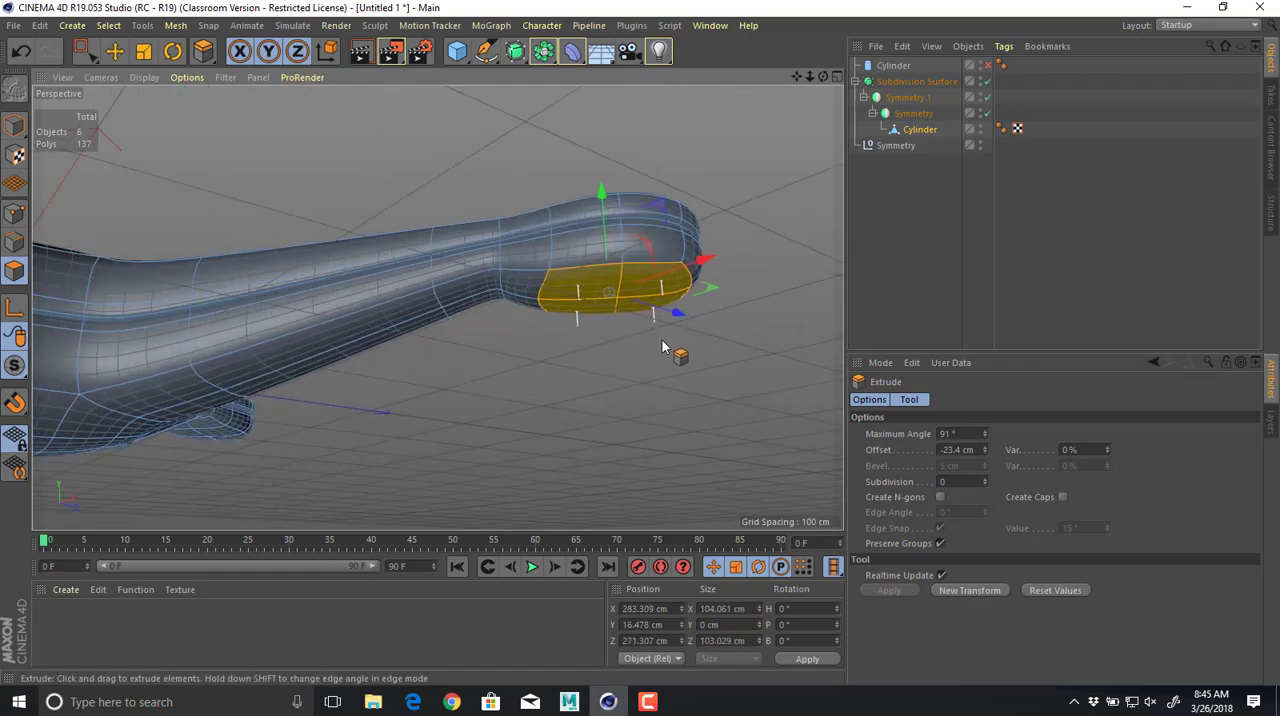
{"action": "key", "text": "m"}
{"action": "key", "text": "w"}
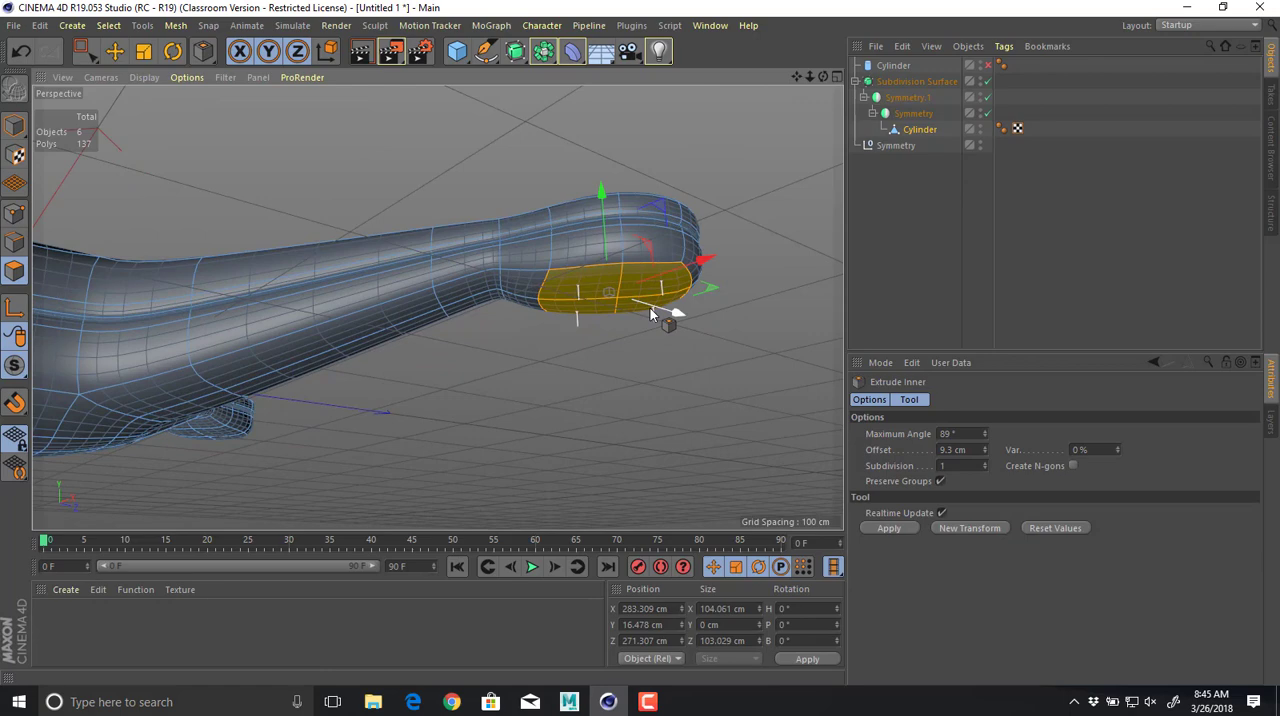
{"action": "key", "text": "q"}
{"action": "left_click_drag", "start_coordinate": [630, 318], "coordinate": [584, 318]}
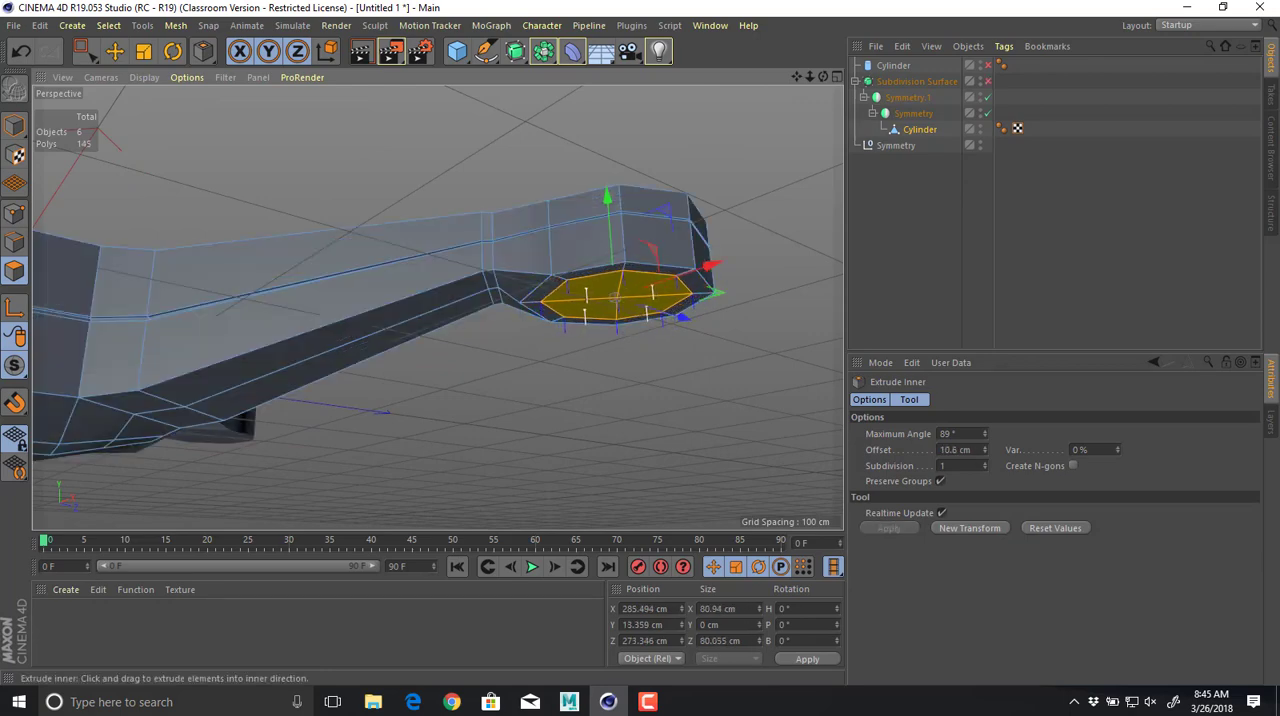
Lower the inset underside polygons to about Y 9.2 cm and extrude them downward to about Y -32.4 cm.
{"action": "left_click_drag", "start_coordinate": [605, 210], "coordinate": [598, 227]}
{"action": "key", "text": "d"}
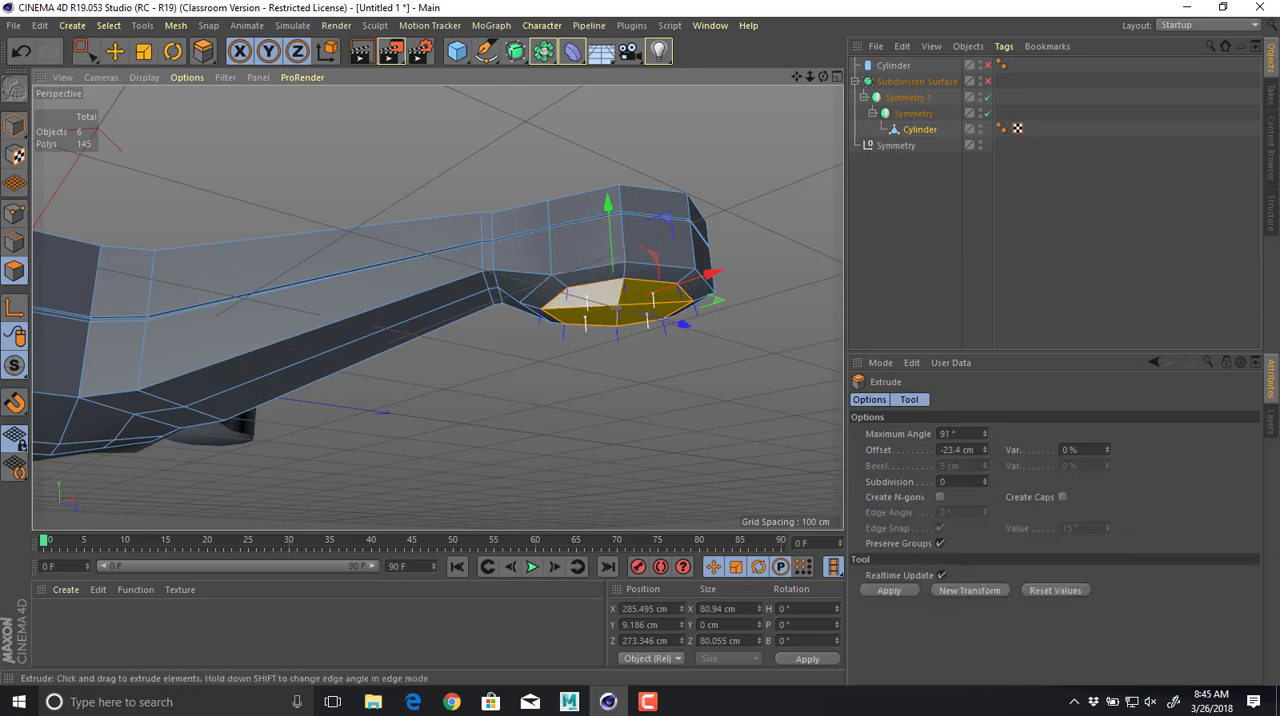
{"action": "mouse_move", "coordinate": [588, 299]}
{"action": "left_mouse_down"}
{"action": "mouse_move", "coordinate": [573, 299]}
{"action": "mouse_move", "coordinate": [586, 300]}
{"action": "left_mouse_up"}
Scale the extruded end polygons down to about 22.9 cm wide and lower them to about Y -52.8 cm, forming a tapered foot.
{"action": "key", "text": "t"}
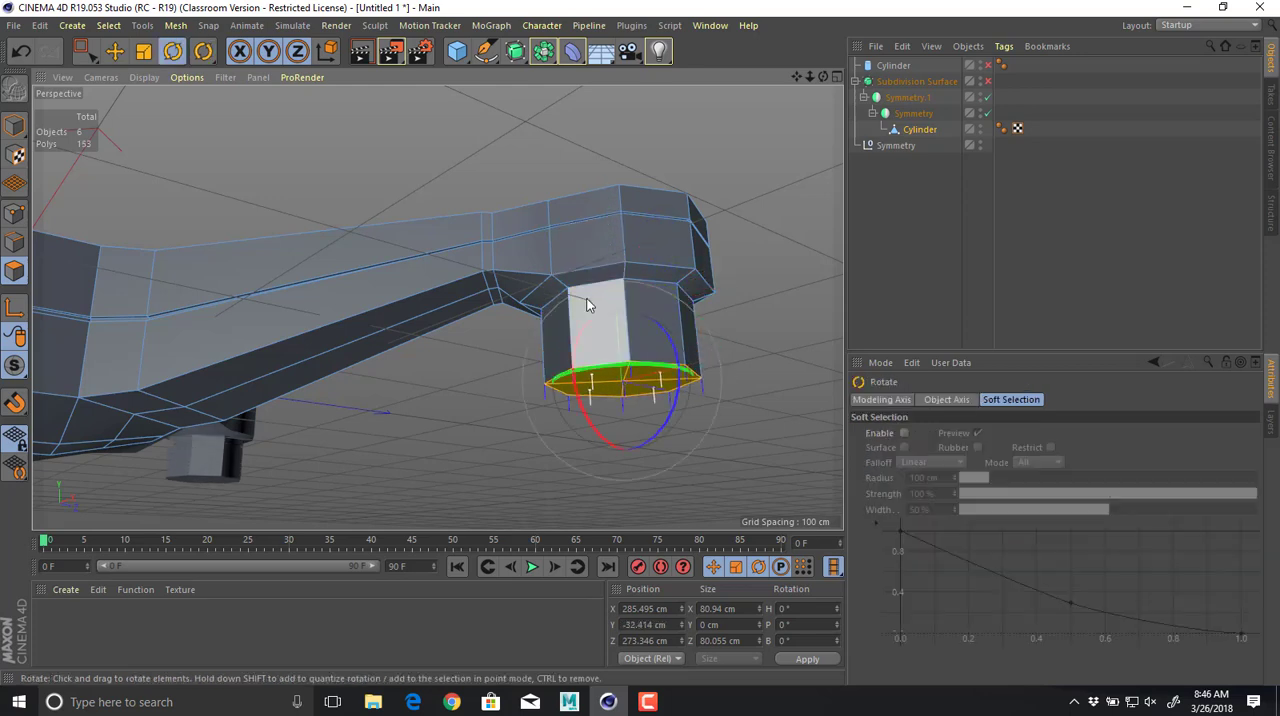
{"action": "left_click_drag", "start_coordinate": [760, 334], "coordinate": [156, 340]}
{"action": "left_click_drag", "start_coordinate": [437, 305], "coordinate": [537, 315], "text": "alt"}
{"action": "right_click_drag", "start_coordinate": [537, 315], "coordinate": [464, 317], "text": "alt"}
{"action": "key", "text": "e"}
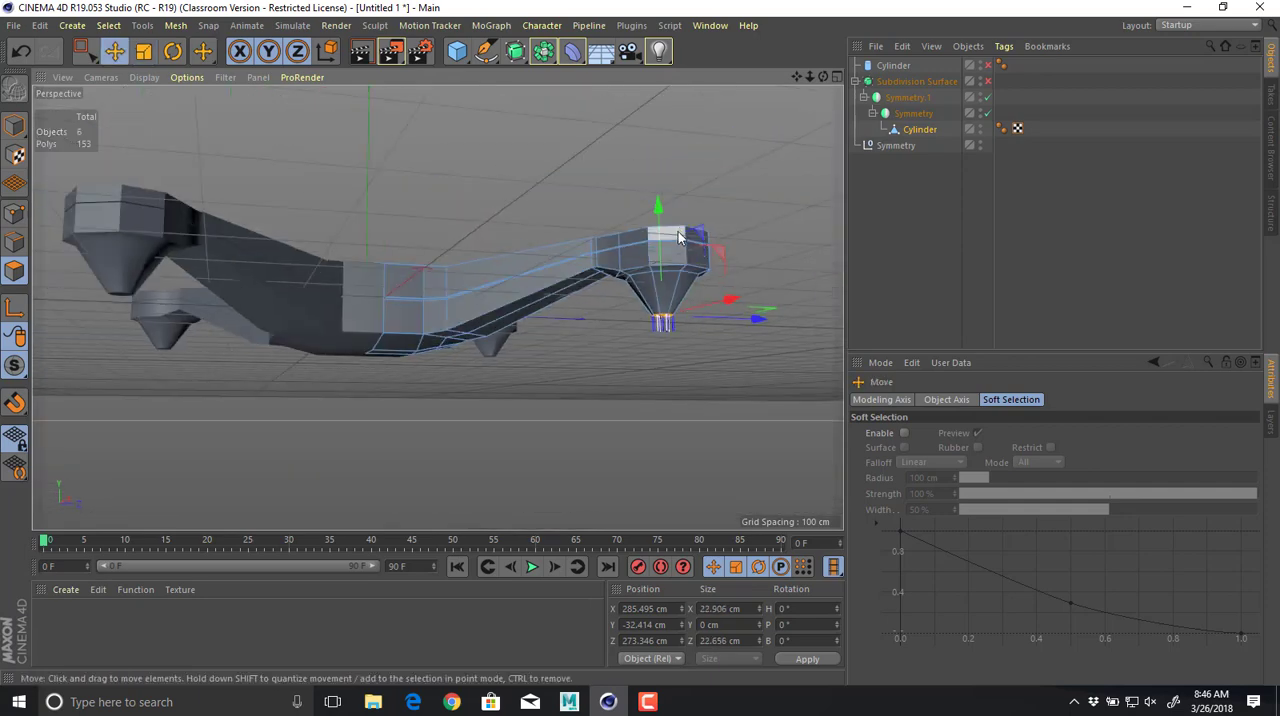
{"action": "left_click_drag", "start_coordinate": [661, 206], "coordinate": [658, 231]}
{"action": "left_click_drag", "start_coordinate": [468, 243], "coordinate": [626, 346], "text": "alt"}
{"action": "key", "text": "q"}
{"action": "key", "text": "q"}
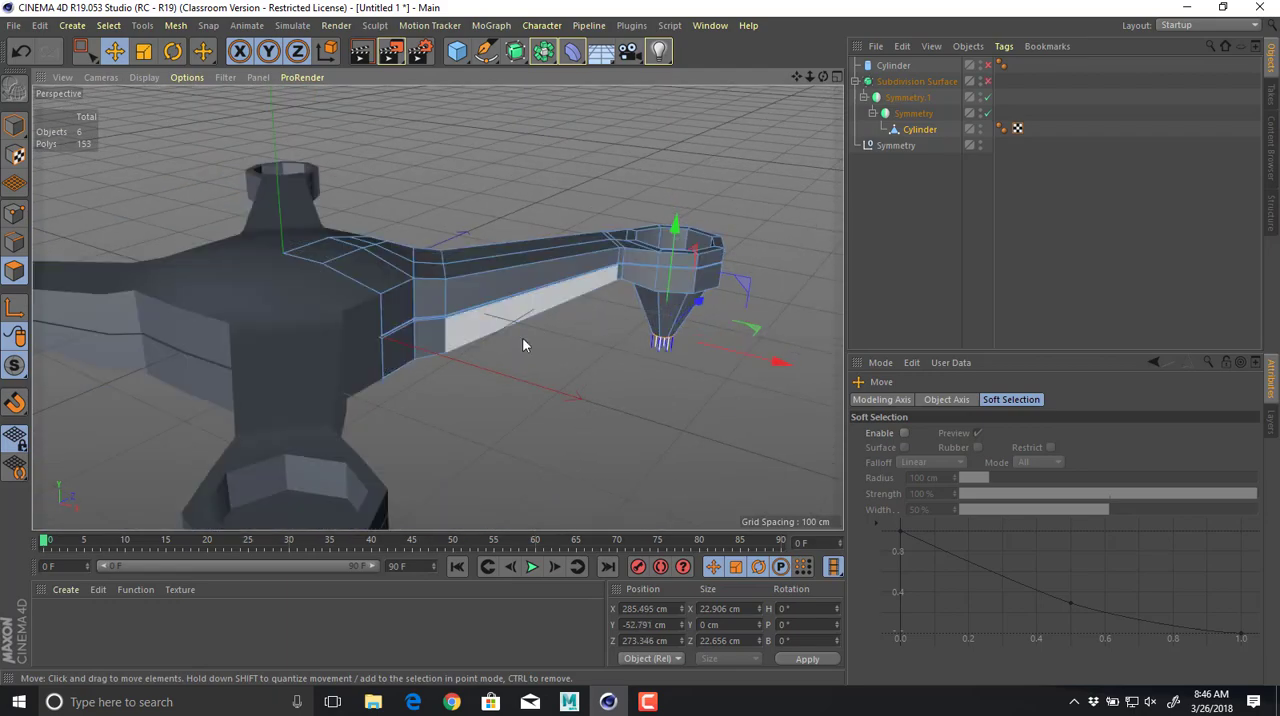
Switch to Edge mode and examine the corners of the motor mount recess at the arm end.
{"action": "left_click_drag", "start_coordinate": [523, 343], "coordinate": [460, 411], "text": "alt"}
{"action": "right_click_drag", "start_coordinate": [514, 403], "coordinate": [655, 402], "text": "alt"}
{"action": "middle_click_drag", "start_coordinate": [552, 378], "coordinate": [379, 431], "text": "alt"}
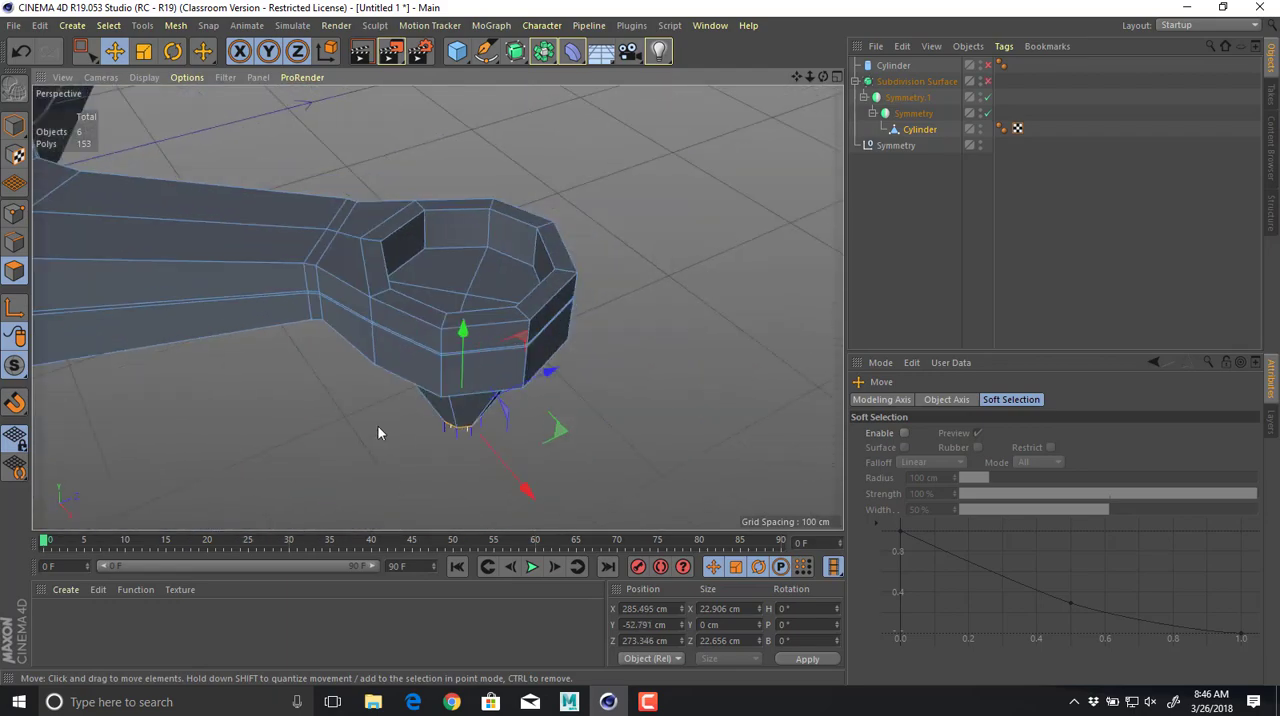
{"action": "left_click", "coordinate": [15, 243]}
{"action": "right_click_drag", "start_coordinate": [333, 270], "coordinate": [444, 308], "text": "alt"}
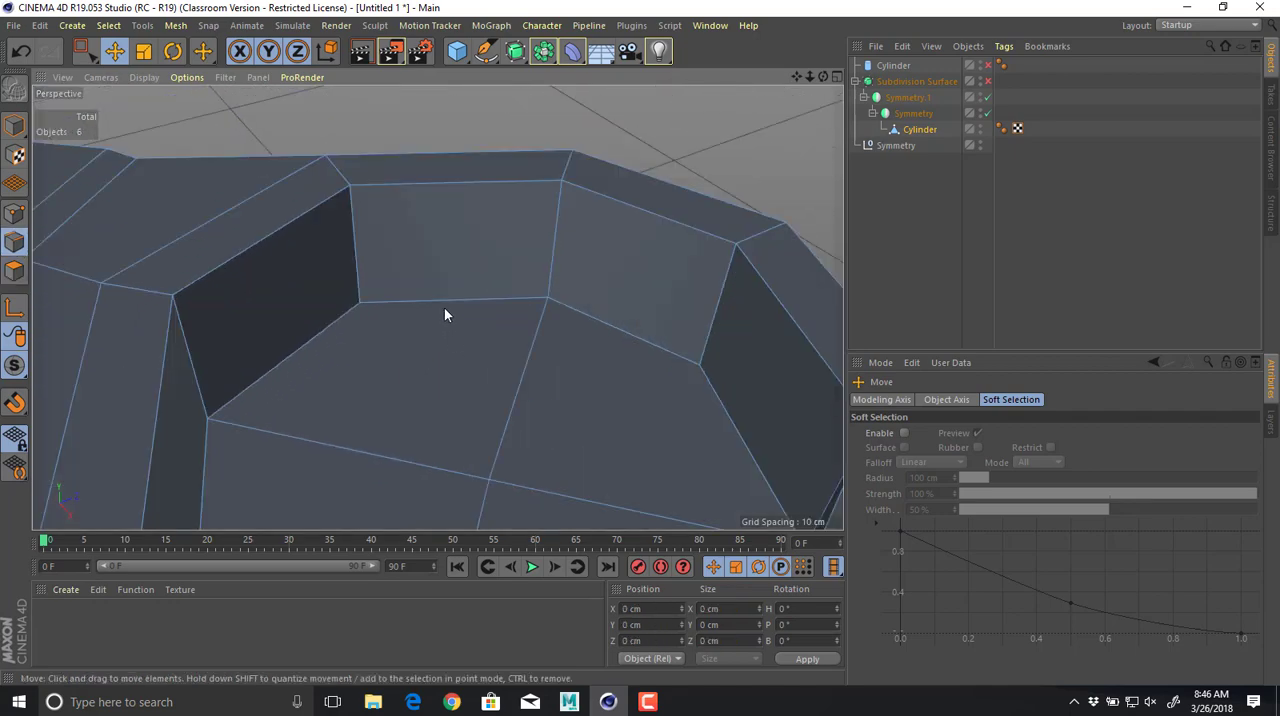
{"action": "right_click_drag", "start_coordinate": [638, 203], "coordinate": [499, 205], "text": "alt"}
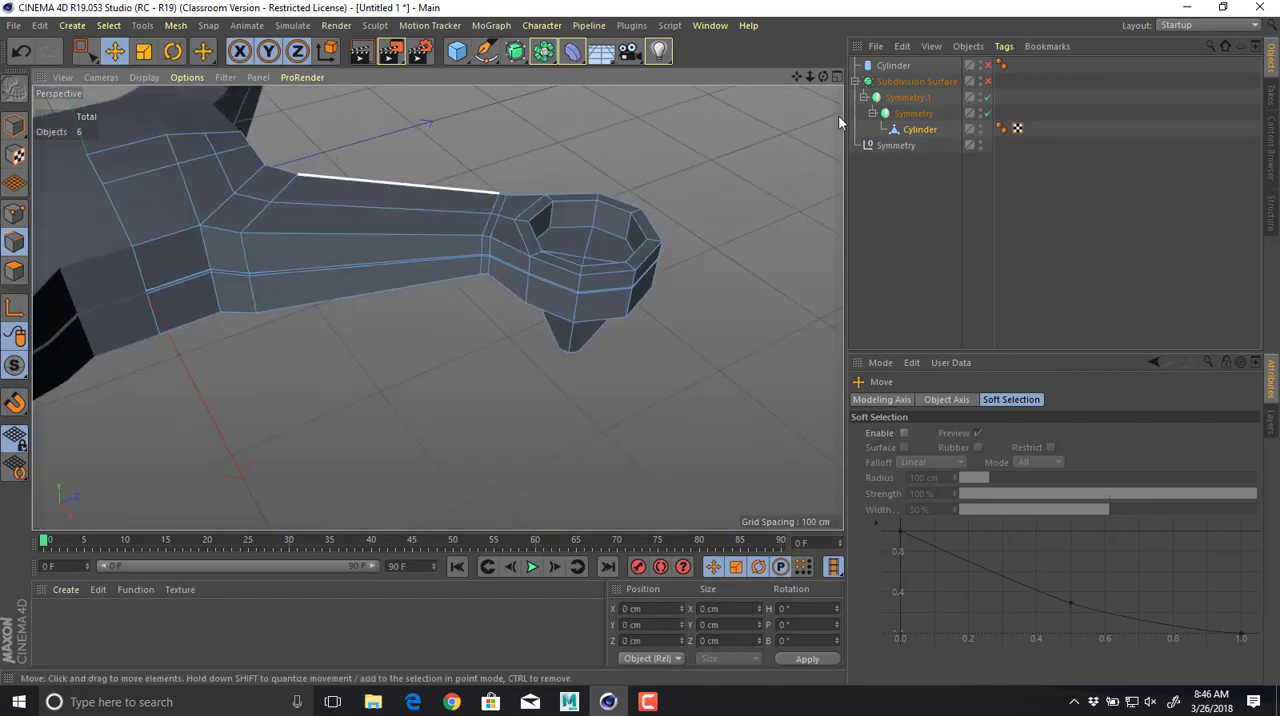
Duplicate the Subdivision Surface hierarchy and assign the copy to a new layer named Backup.
{"action": "left_click", "coordinate": [933, 83]}
{"action": "left_click_drag", "start_coordinate": [924, 85], "coordinate": [916, 244], "text": "ctrl"}
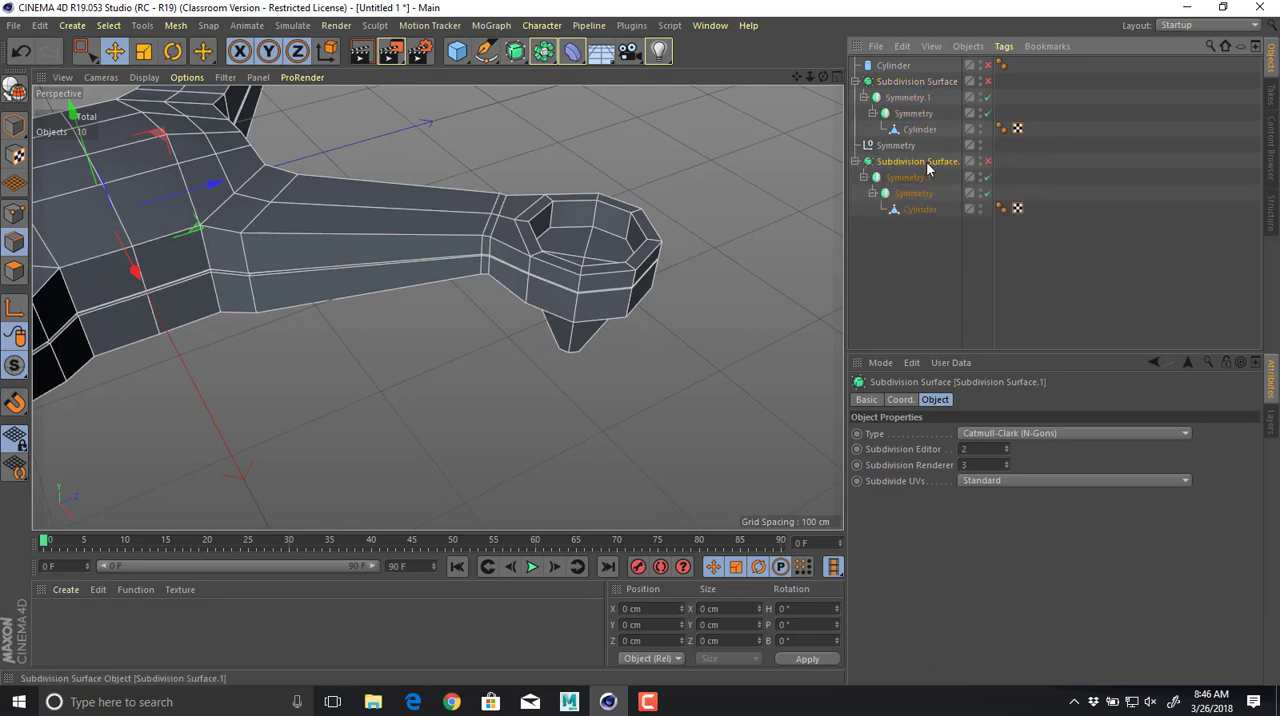
{"action": "left_click", "coordinate": [1270, 424]}
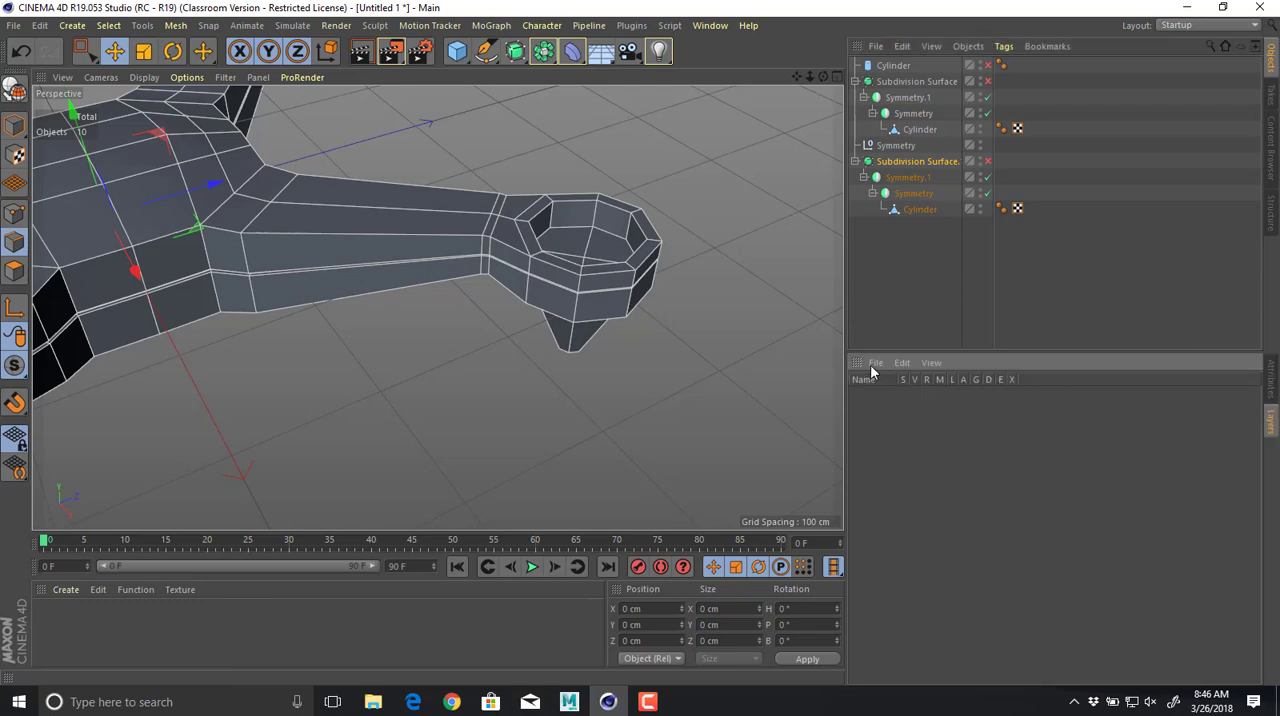
{"action": "left_click", "coordinate": [875, 363]}
{"action": "left_click", "coordinate": [895, 400]}
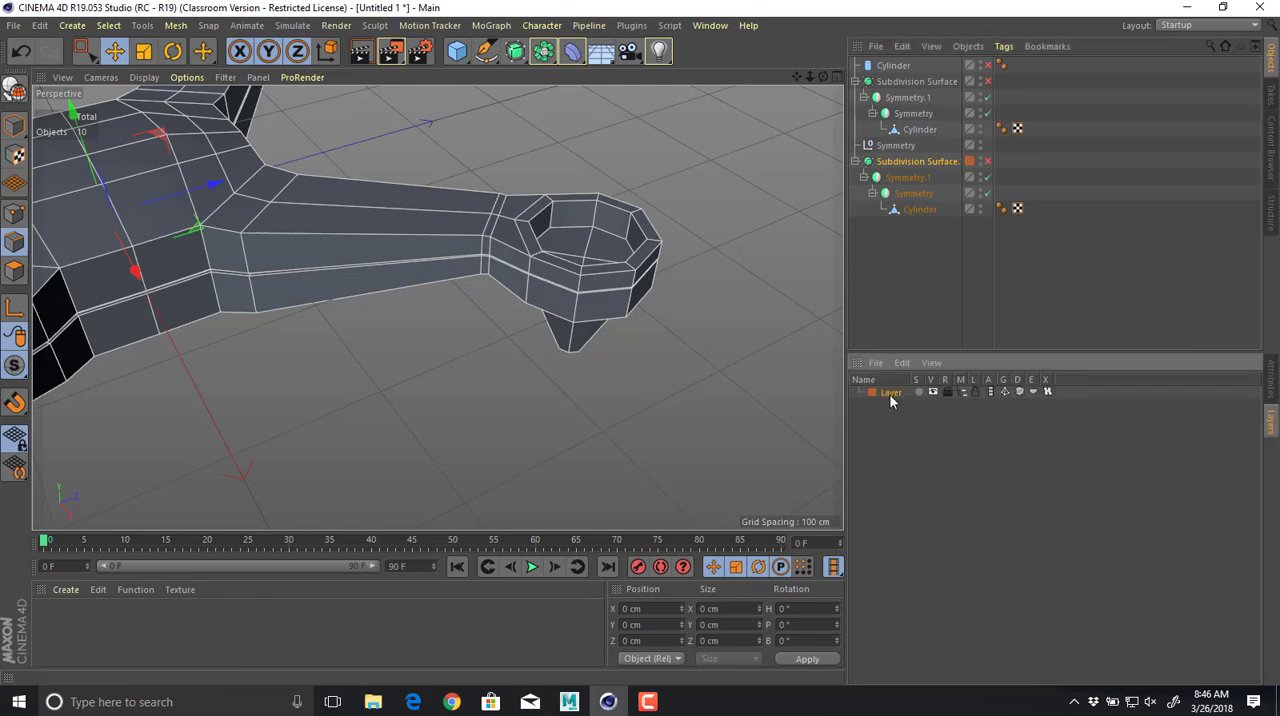
{"action": "double_click", "coordinate": [888, 392]}
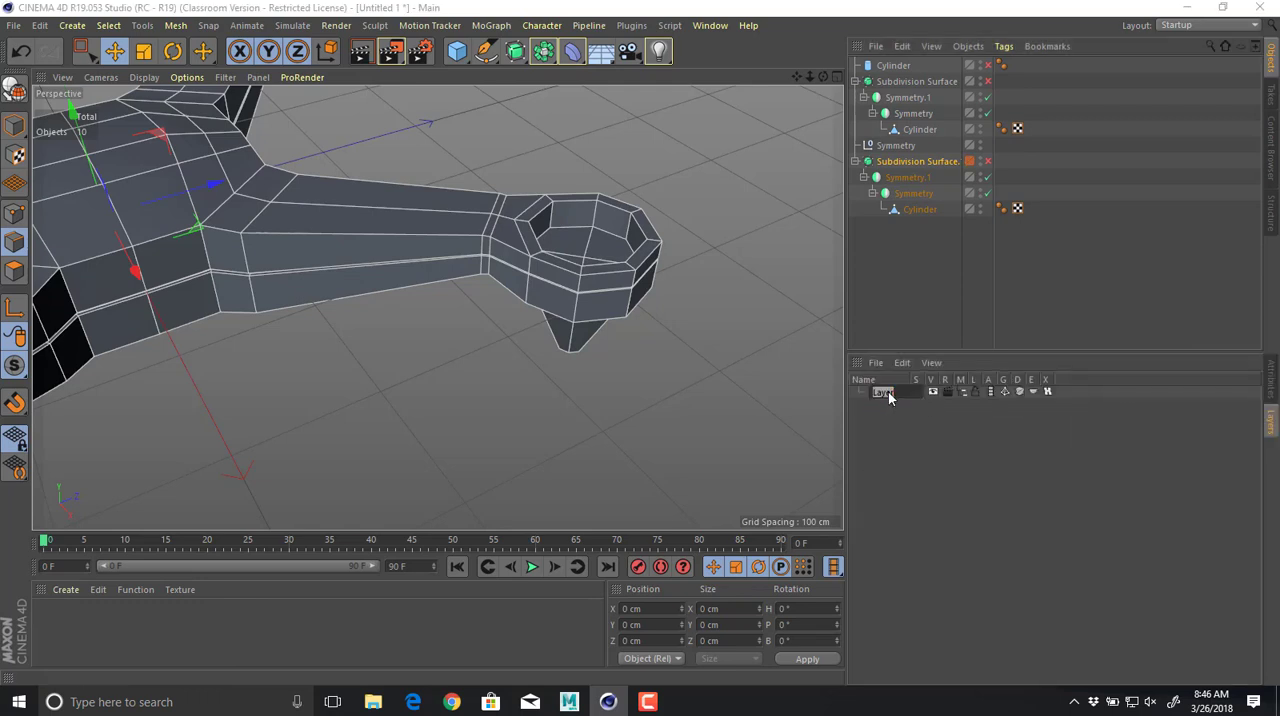
{"action": "type", "text": "Backup"}
{"action": "key", "text": "Return"}
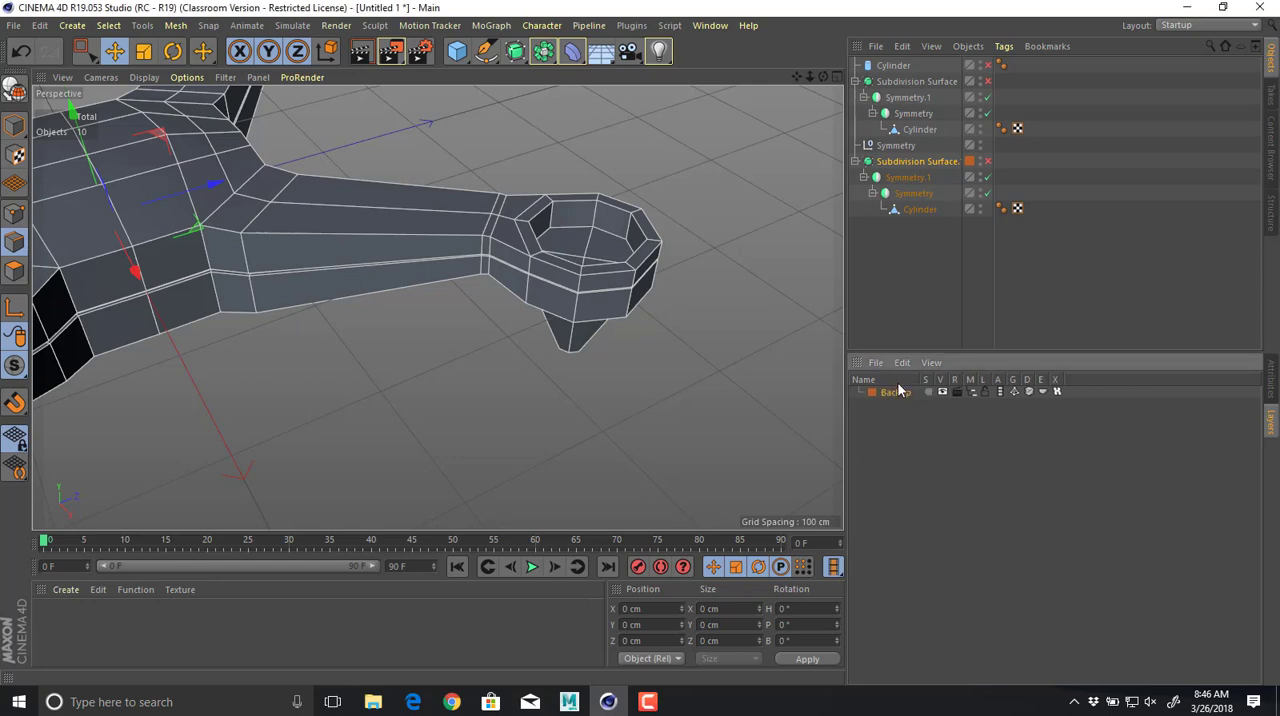
Hide and lock the Backup layer, and assign the duplicate's child objects to it before collapsing the hierarchy.
{"action": "left_click", "coordinate": [982, 391]}
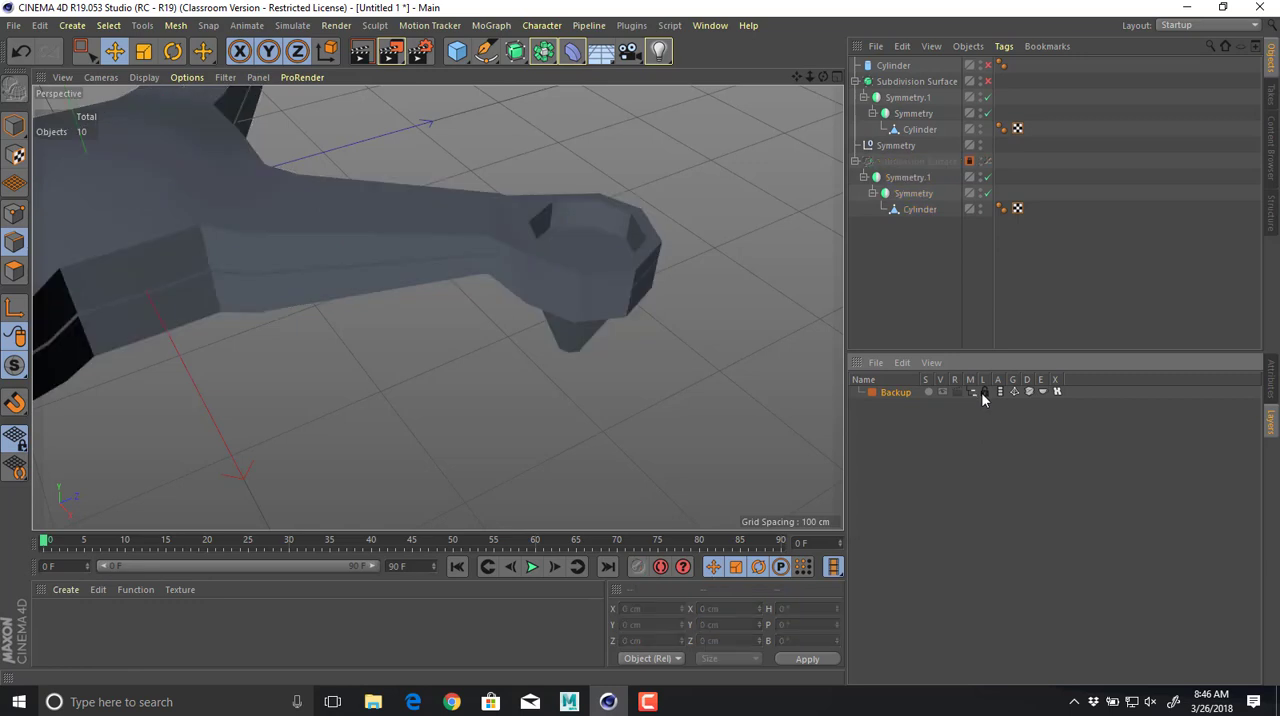
{"action": "left_click_drag", "start_coordinate": [974, 165], "coordinate": [976, 218]}
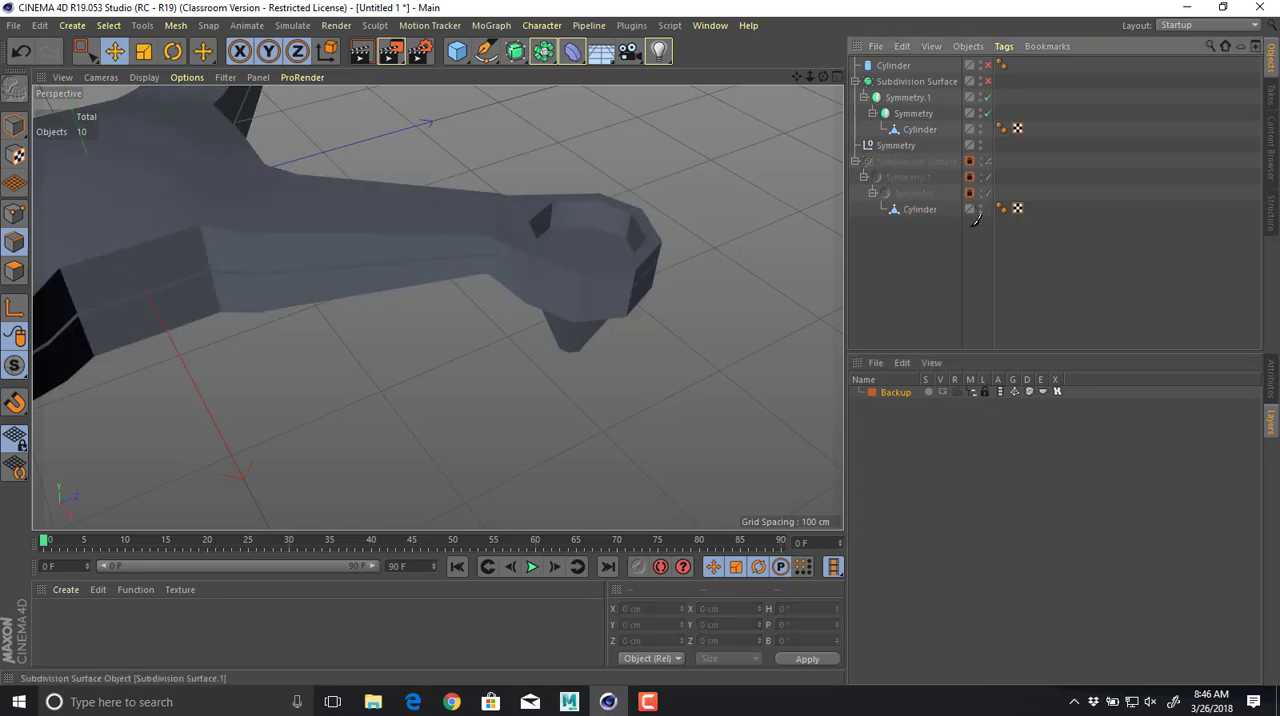
{"action": "left_click", "coordinate": [854, 161]}
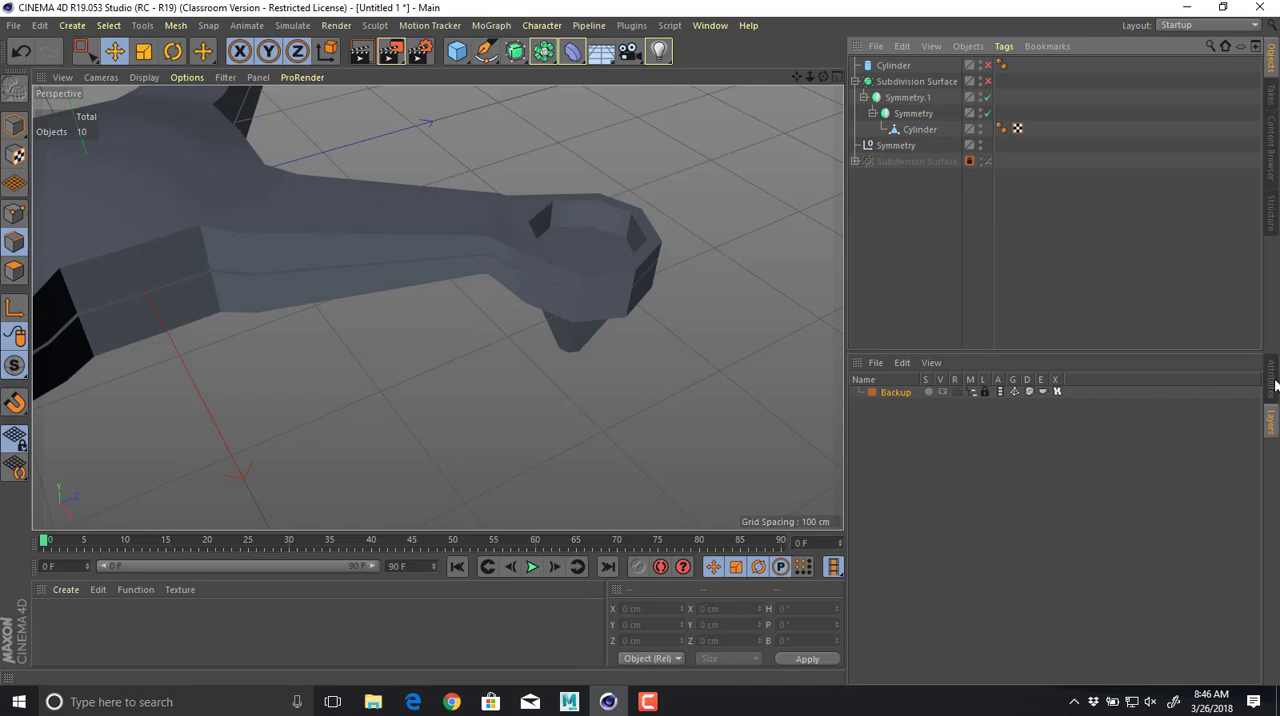
{"action": "left_click", "coordinate": [1273, 380]}
On the original Cylinder mesh, select the edge loops around the top rim and floor of the motor mount recess.
{"action": "left_click", "coordinate": [913, 84]}
{"action": "left_click_drag", "start_coordinate": [720, 239], "coordinate": [720, 180], "text": "alt"}
{"action": "left_click", "coordinate": [922, 130]}
{"action": "left_click_drag", "start_coordinate": [619, 180], "coordinate": [645, 266], "text": "alt"}
{"action": "right_click_drag", "start_coordinate": [645, 266], "coordinate": [730, 272], "text": "alt"}
{"action": "left_click_drag", "start_coordinate": [730, 272], "coordinate": [651, 270], "text": "alt"}
{"action": "middle_click_drag", "start_coordinate": [651, 270], "coordinate": [554, 172], "text": "alt"}
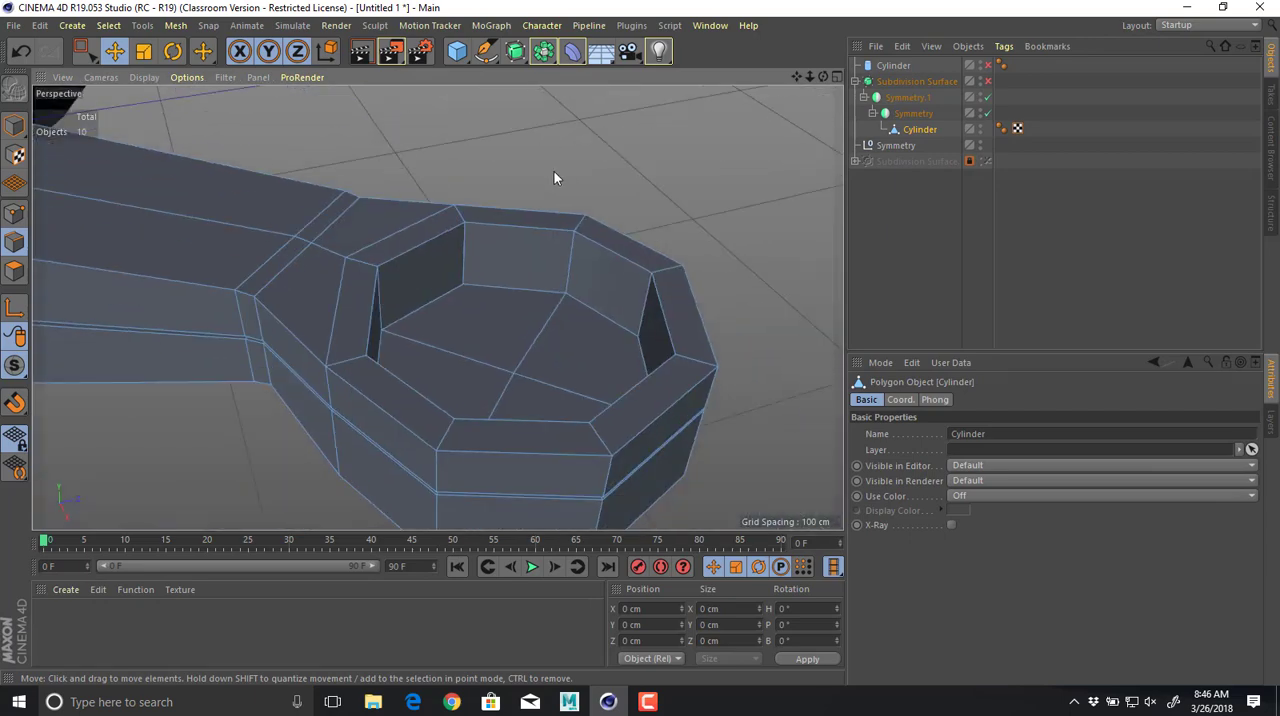
{"action": "double_click", "coordinate": [490, 228]}
{"action": "left_click", "coordinate": [438, 308], "text": "shift"}
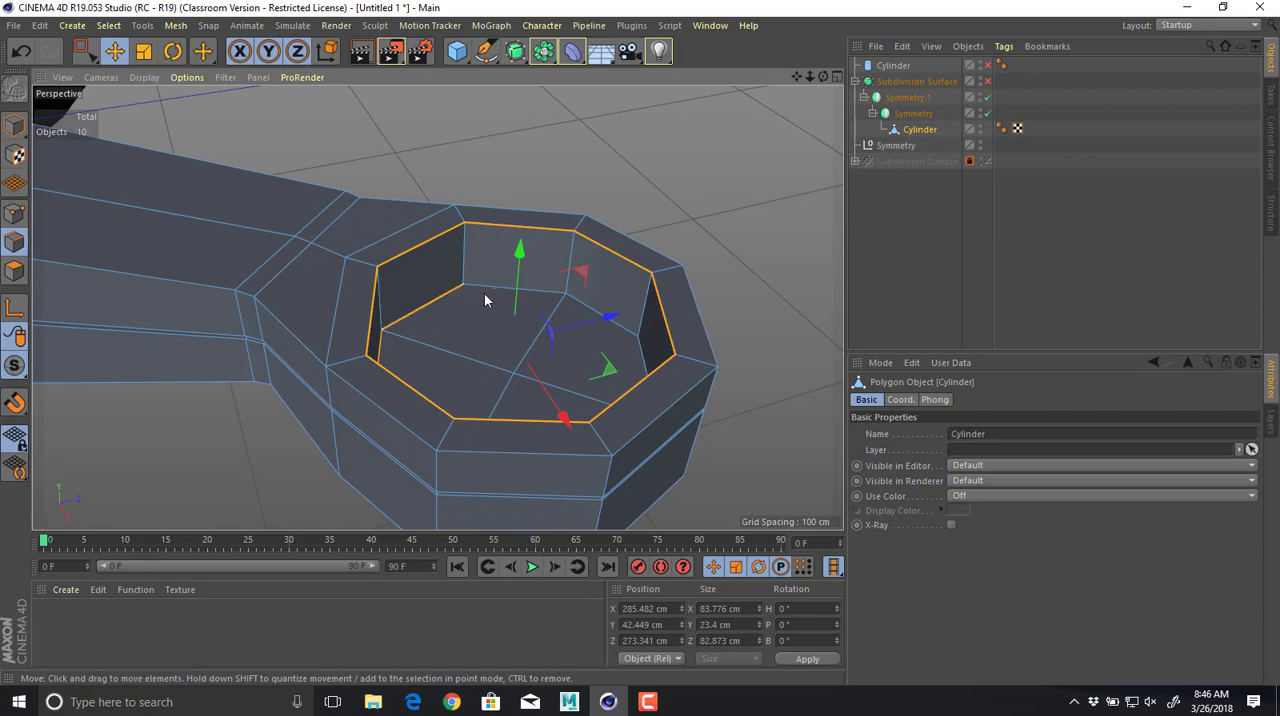
{"action": "left_click", "coordinate": [484, 292], "text": "shift"}
{"action": "left_click", "coordinate": [597, 318], "text": "shift"}
{"action": "left_click_drag", "start_coordinate": [514, 343], "coordinate": [620, 370], "text": "alt"}
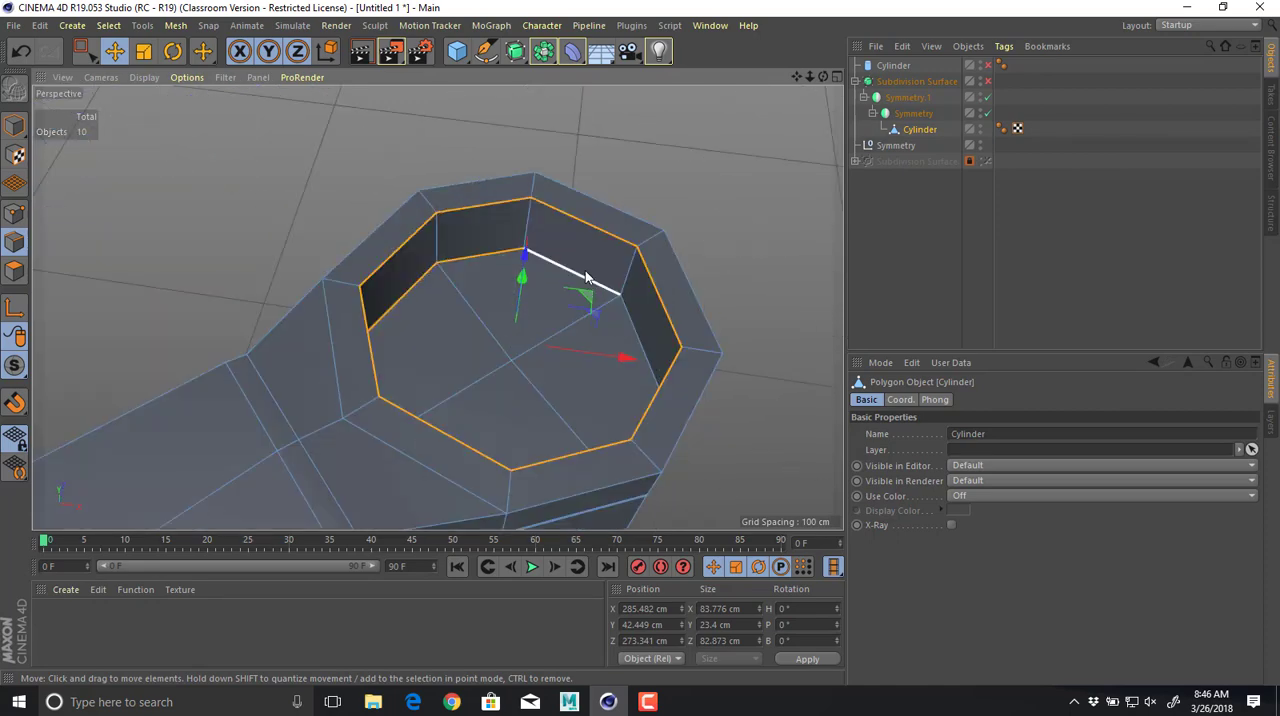
{"action": "left_click_drag", "start_coordinate": [665, 333], "coordinate": [646, 309], "text": "alt"}
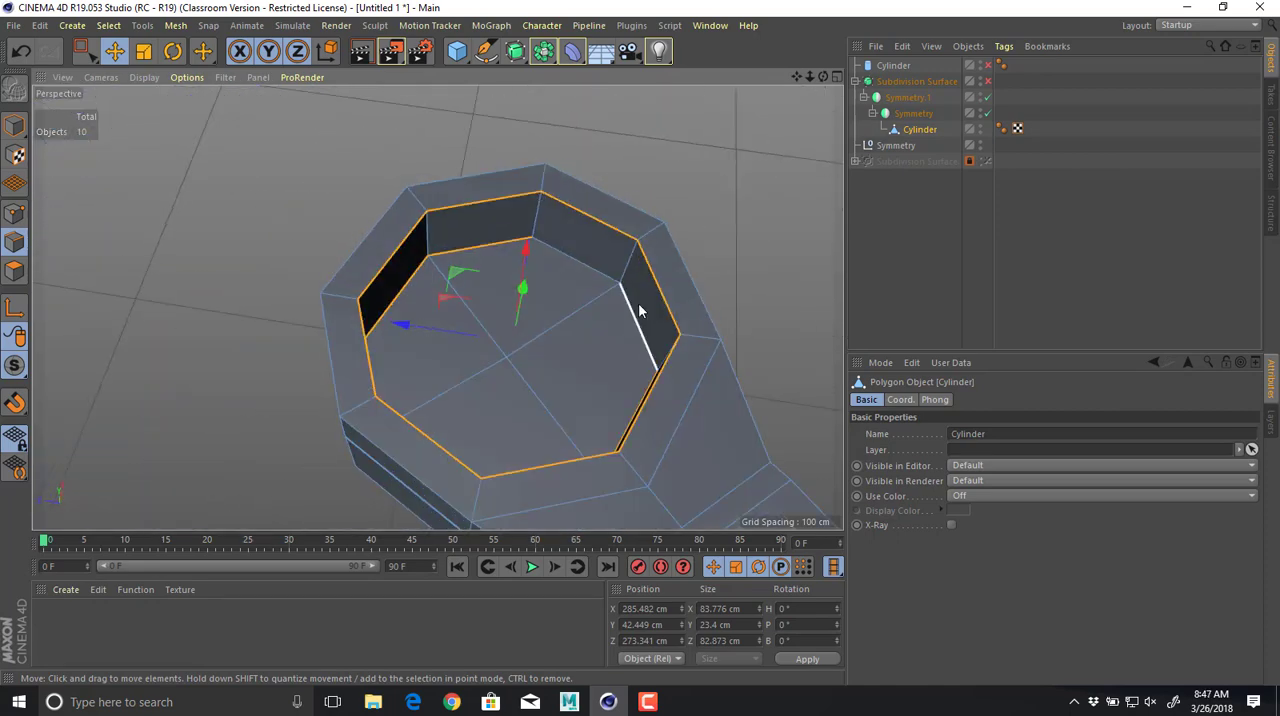
{"action": "left_click_drag", "start_coordinate": [723, 331], "coordinate": [402, 330], "text": "alt"}
Add the side groove's edge loops and the edges around the tapered foot's tip to the selection.
{"action": "double_click", "coordinate": [476, 166]}
{"action": "double_click", "coordinate": [476, 159], "text": "shift"}
{"action": "double_click", "coordinate": [536, 238], "text": "shift"}
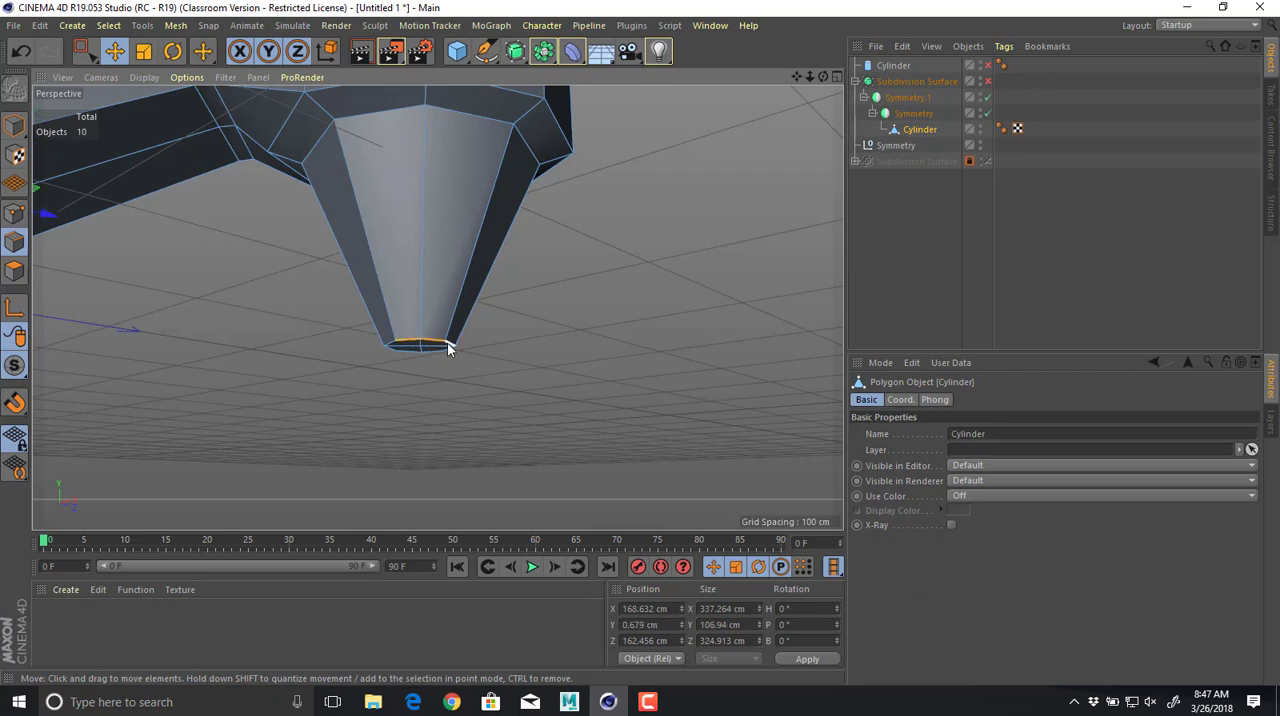
{"action": "left_click_drag", "start_coordinate": [447, 344], "coordinate": [398, 332], "text": "alt"}
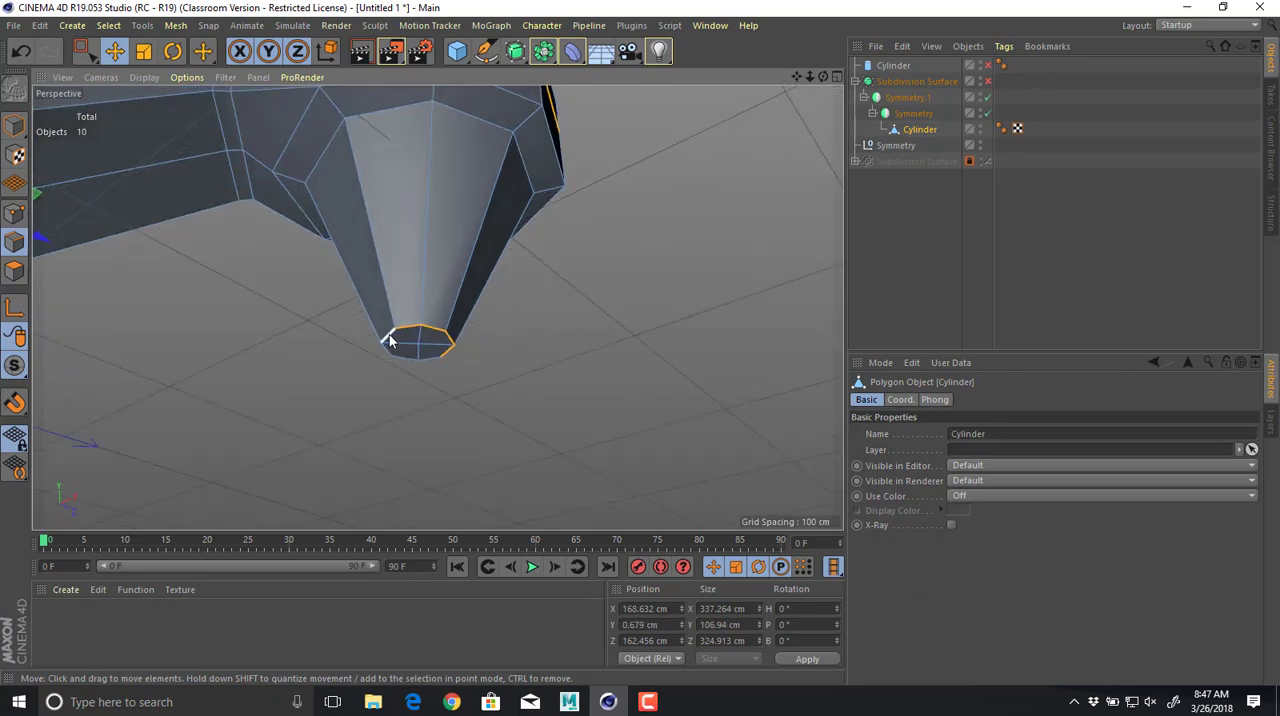
Bevel the selected edges with an offset of 0.93 cm and 1 subdivision.
{"action": "right_click", "coordinate": [399, 334]}
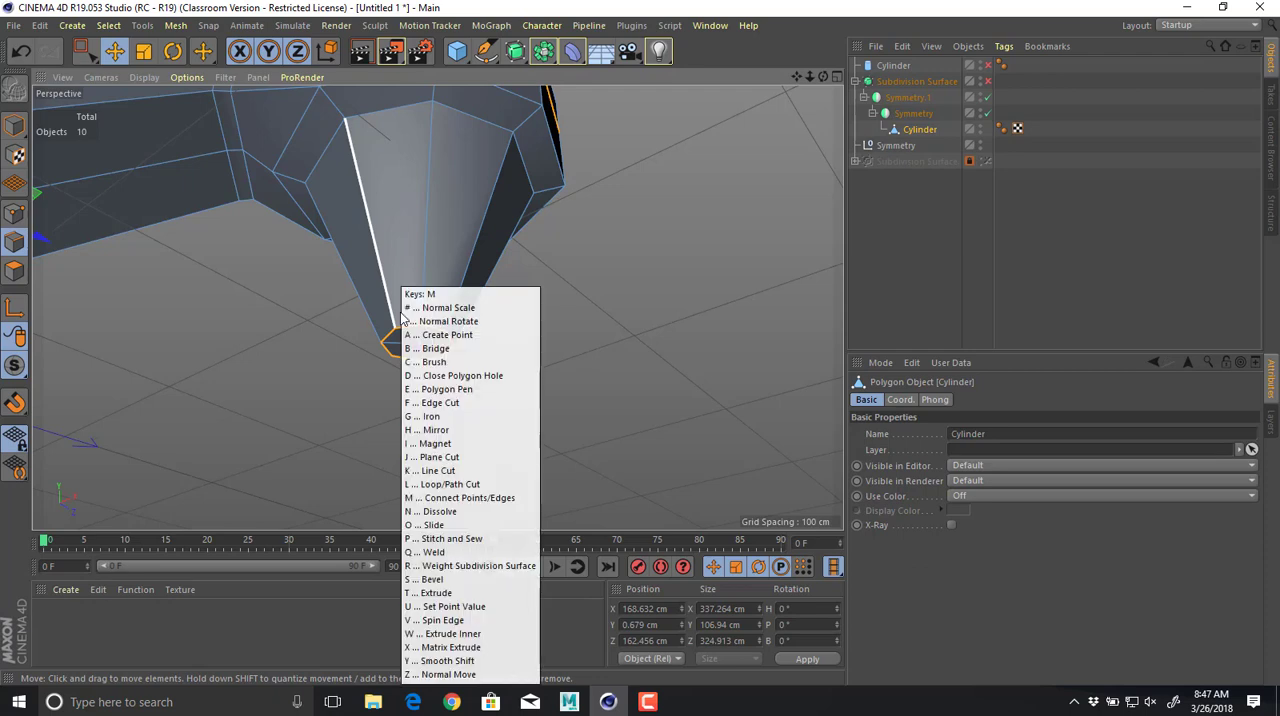
{"action": "left_click", "coordinate": [402, 320]}
{"action": "left_click_drag", "start_coordinate": [404, 330], "coordinate": [408, 332]}
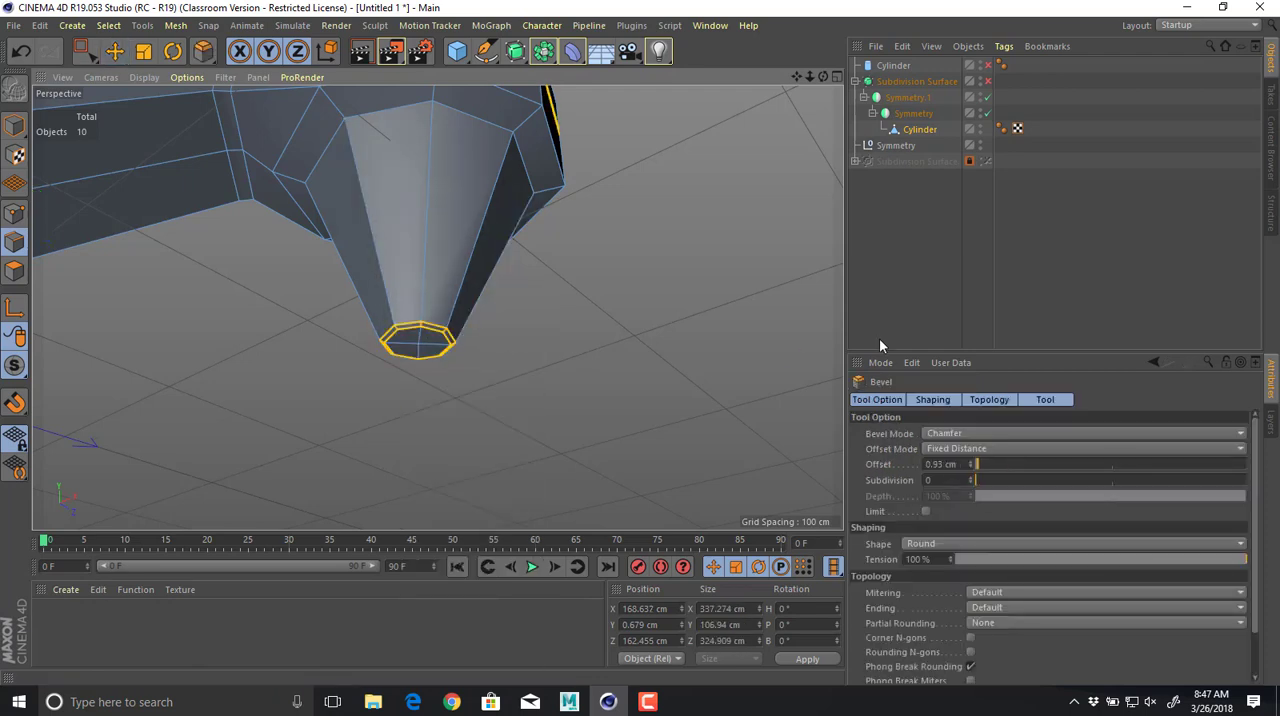
{"action": "left_click", "coordinate": [970, 476]}
Enable the Subdivision Surface and examine the smoothed body with its beveled recess, groove and foot edges.
{"action": "left_click_drag", "start_coordinate": [608, 250], "coordinate": [724, 145], "text": "alt"}
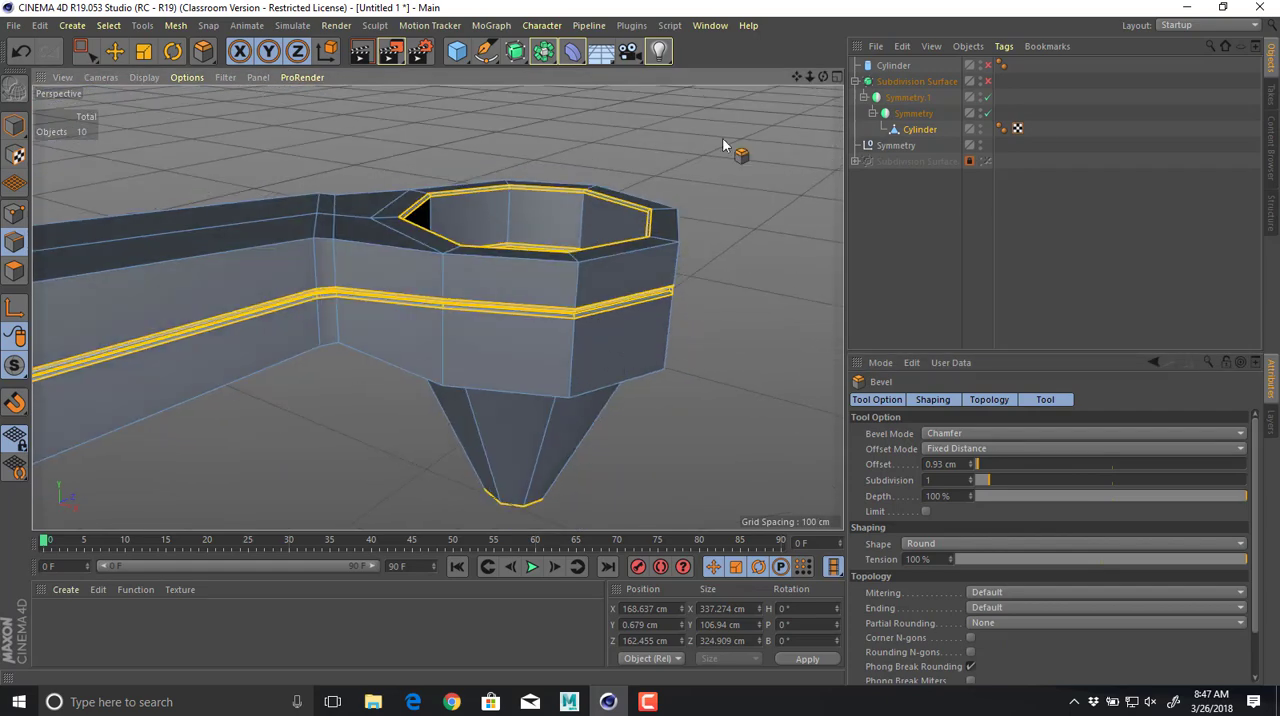
{"action": "left_click", "coordinate": [988, 82]}
{"action": "right_click_drag", "start_coordinate": [608, 229], "coordinate": [400, 248], "text": "alt"}
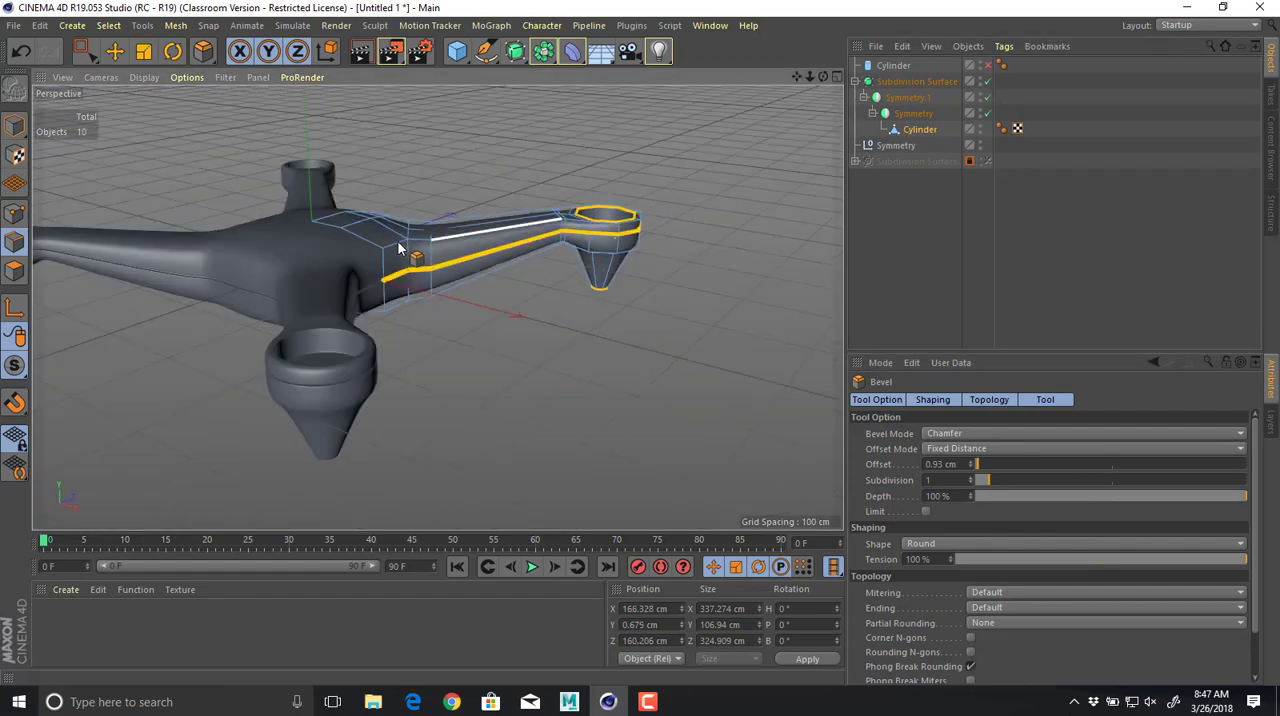
Deselect the mesh in Model mode and examine the smoothed drone body from the side and underside.
{"action": "key", "text": "e"}
{"action": "left_click", "coordinate": [443, 145]}
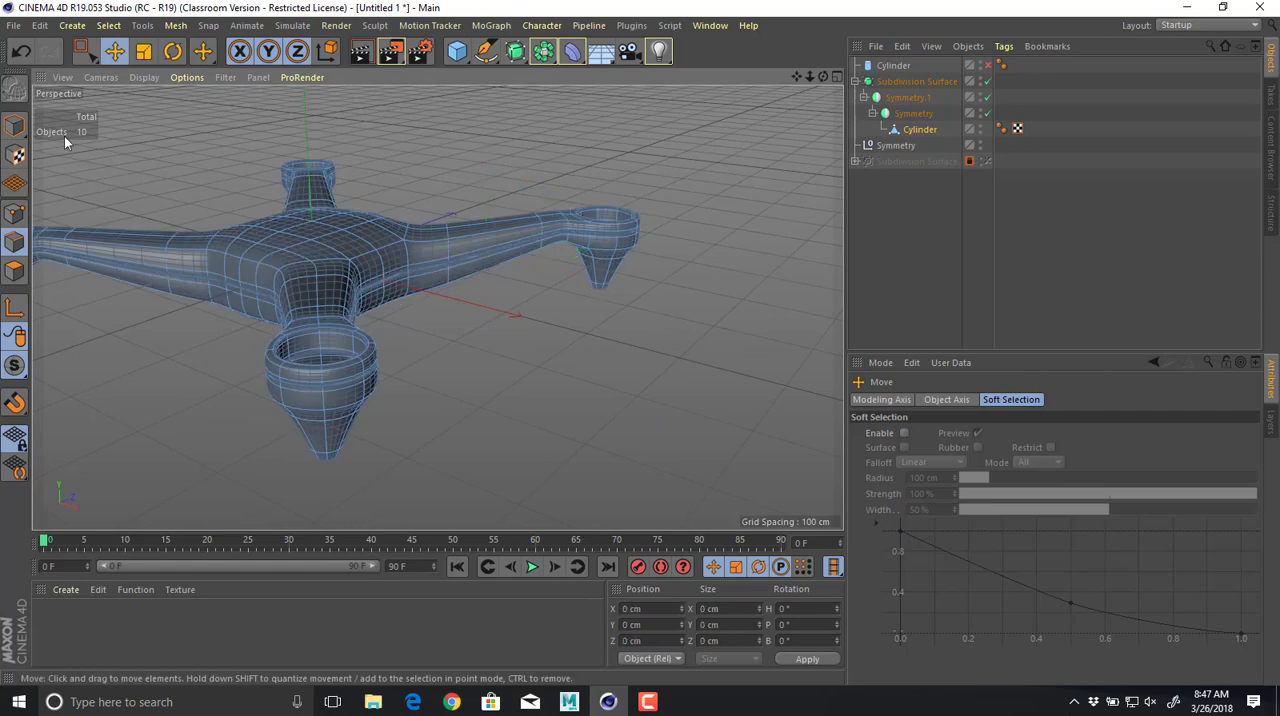
{"action": "left_click", "coordinate": [14, 126]}
{"action": "left_click", "coordinate": [182, 190]}
{"action": "left_click_drag", "start_coordinate": [314, 262], "coordinate": [351, 240], "text": "alt"}
{"action": "left_click_drag", "start_coordinate": [341, 403], "coordinate": [502, 415], "text": "alt"}
{"action": "left_click_drag", "start_coordinate": [415, 320], "coordinate": [317, 233], "text": "alt"}
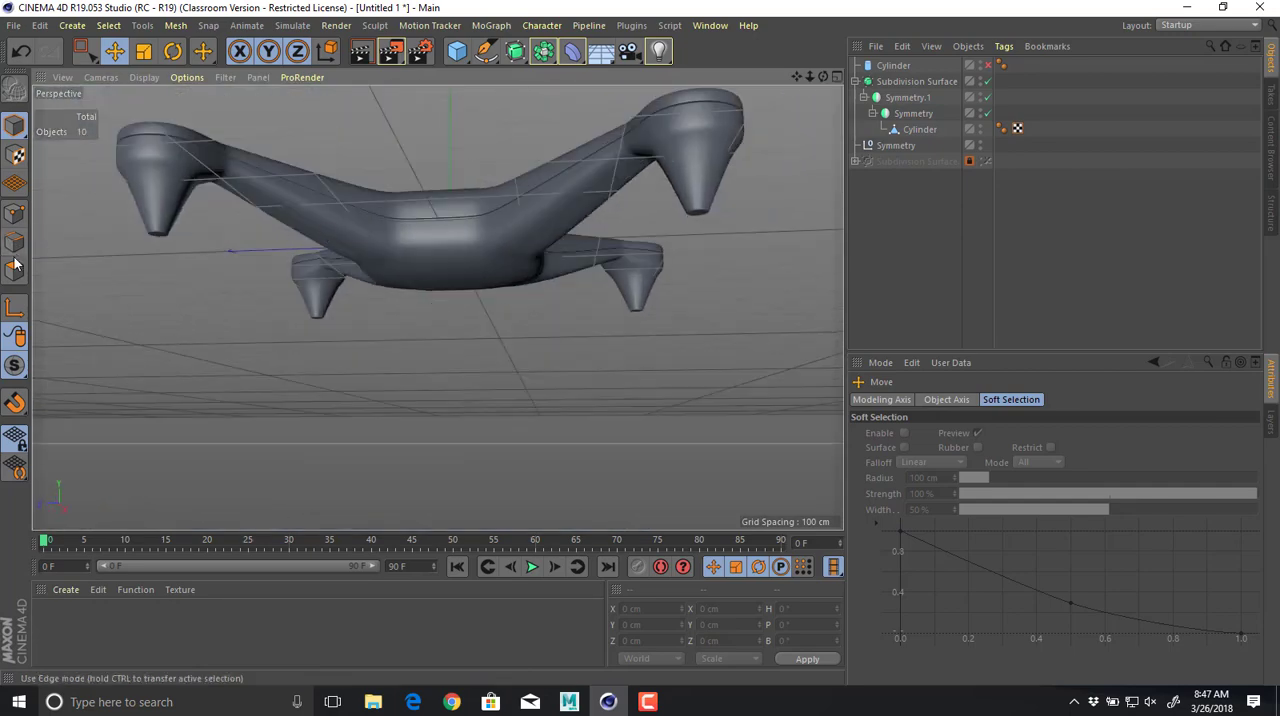
Disable the Subdivision Surface and select the Cylinder mesh's six polygons on the underside of the central body quarter.
{"action": "left_click", "coordinate": [15, 270]}
{"action": "left_click", "coordinate": [920, 130]}
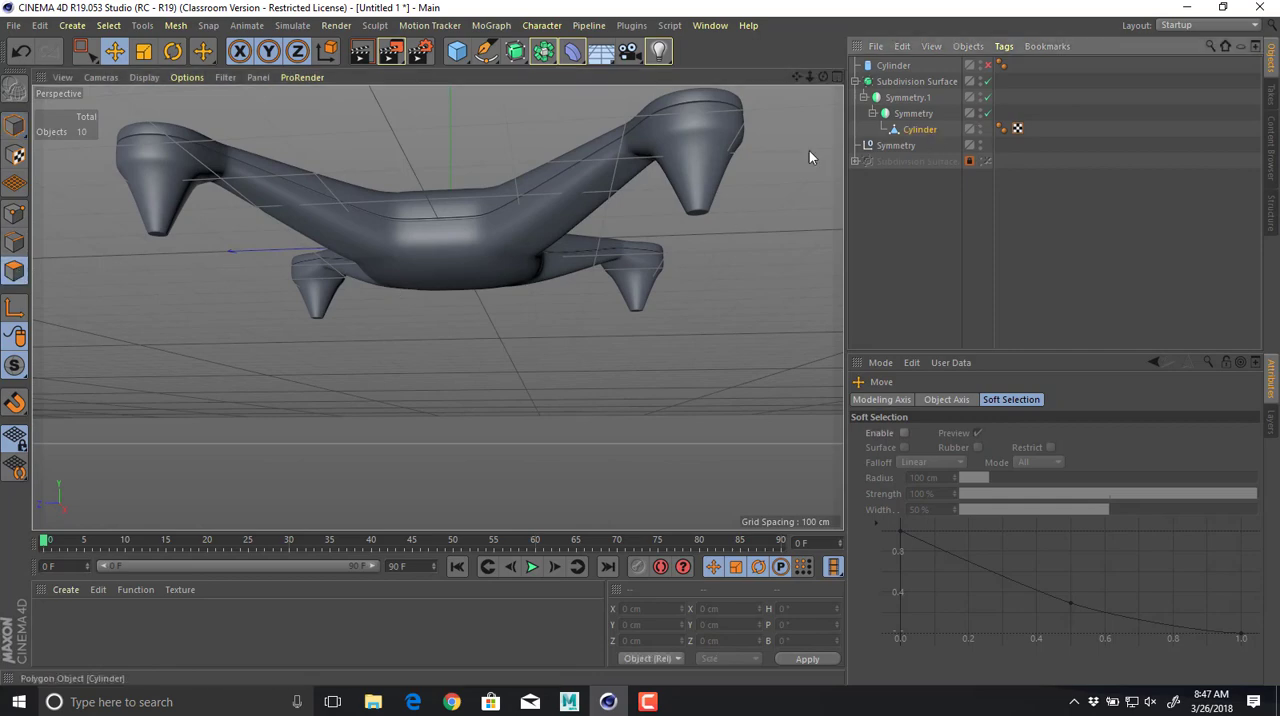
{"action": "left_click_drag", "start_coordinate": [565, 209], "coordinate": [370, 258], "text": "alt"}
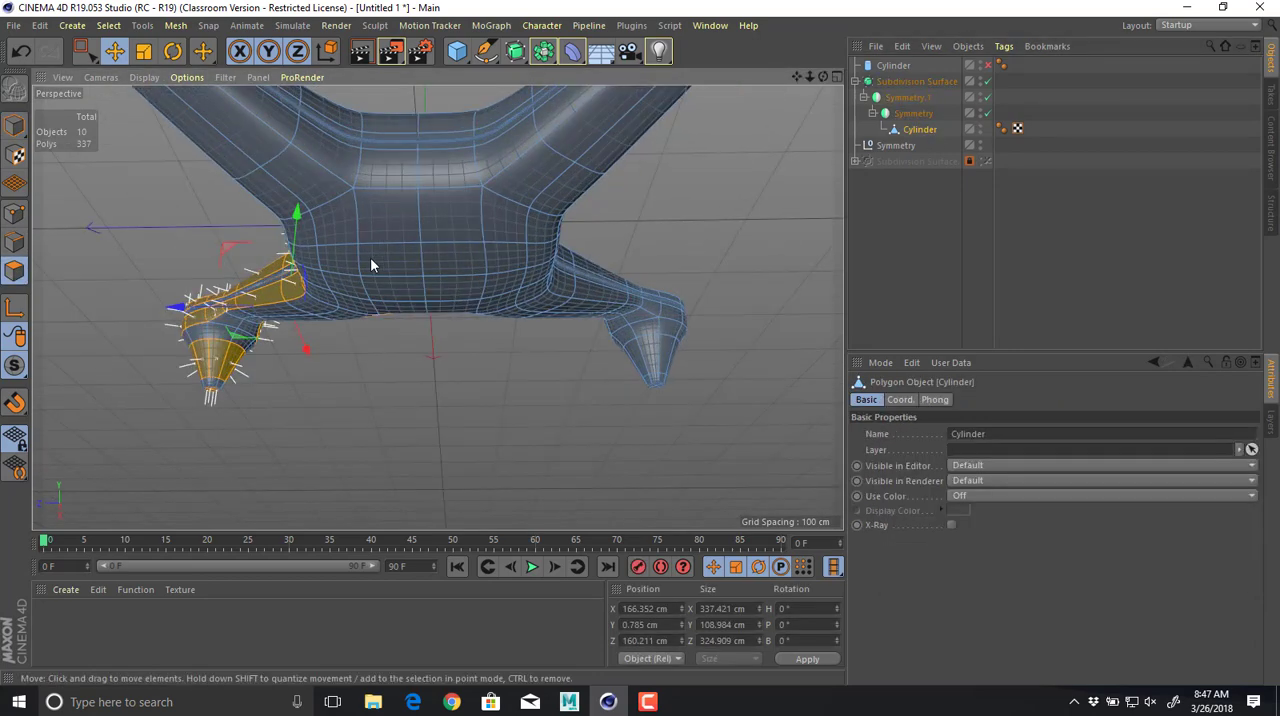
{"action": "left_click", "coordinate": [343, 311]}
{"action": "left_click", "coordinate": [988, 82]}
{"action": "left_click_drag", "start_coordinate": [620, 225], "coordinate": [470, 246], "text": "alt"}
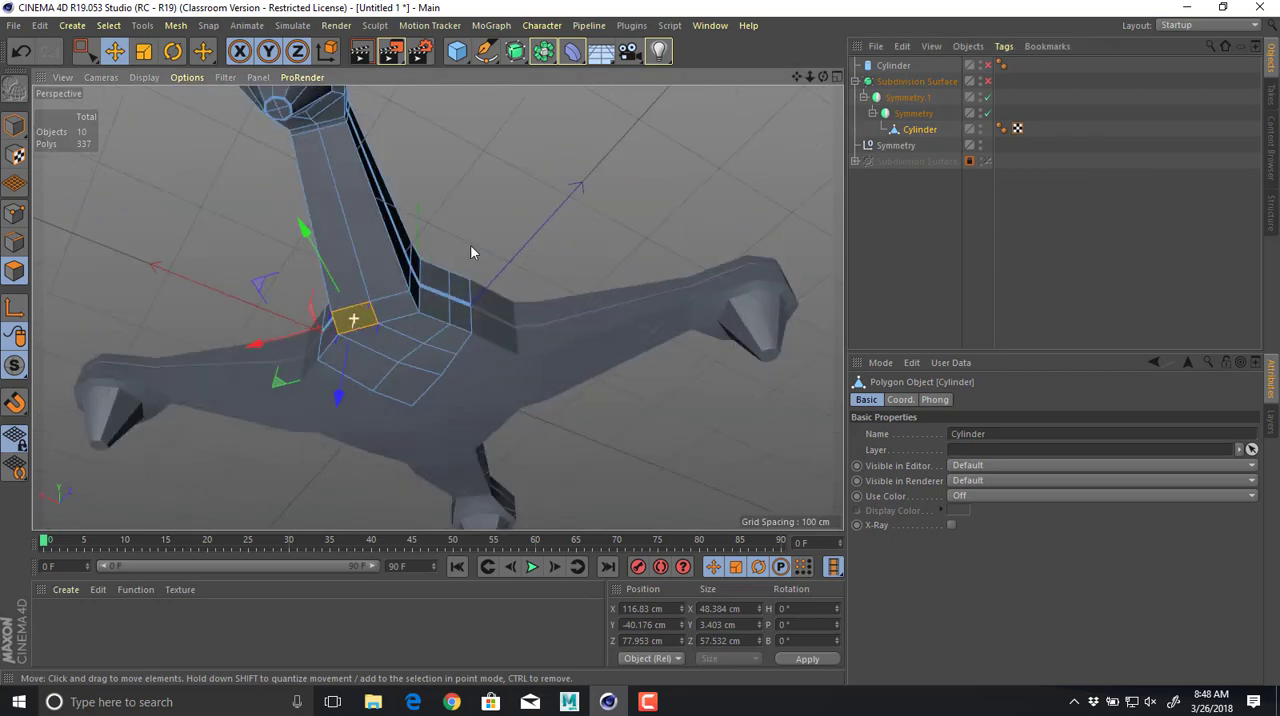
{"action": "left_click", "coordinate": [383, 343]}
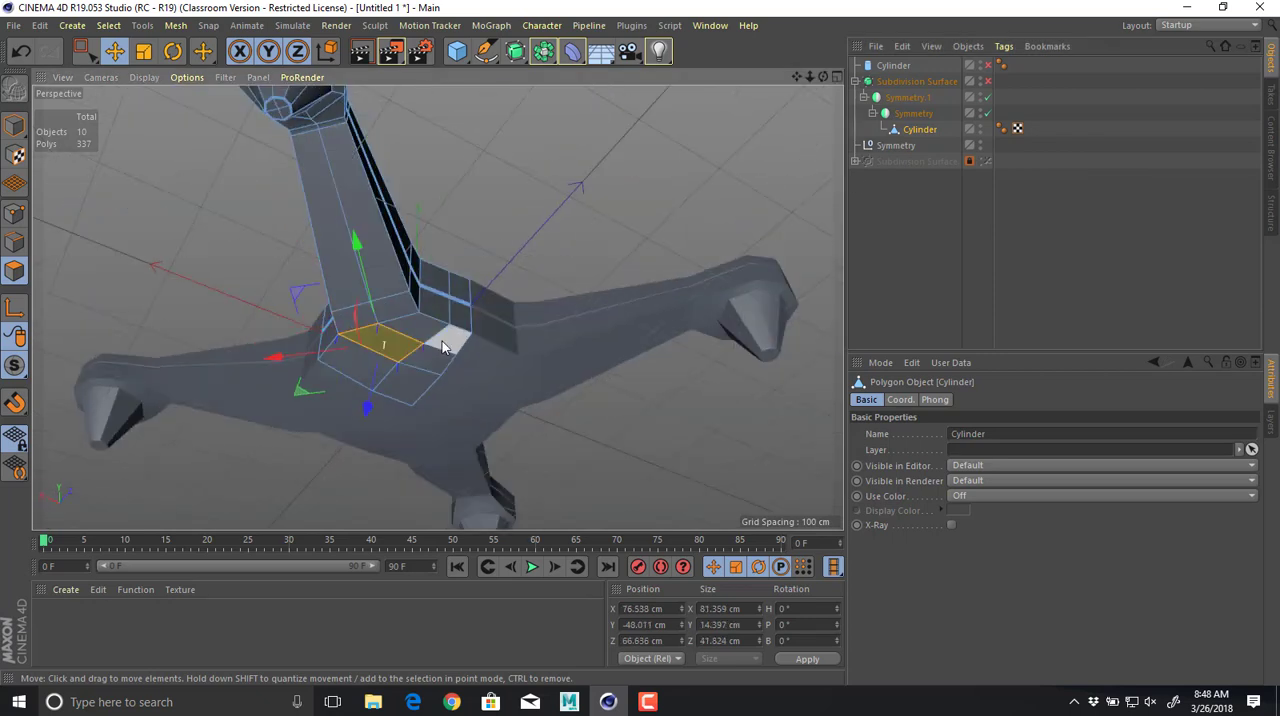
{"action": "left_click", "coordinate": [445, 345]}
{"action": "left_click", "coordinate": [415, 333], "text": "shift"}
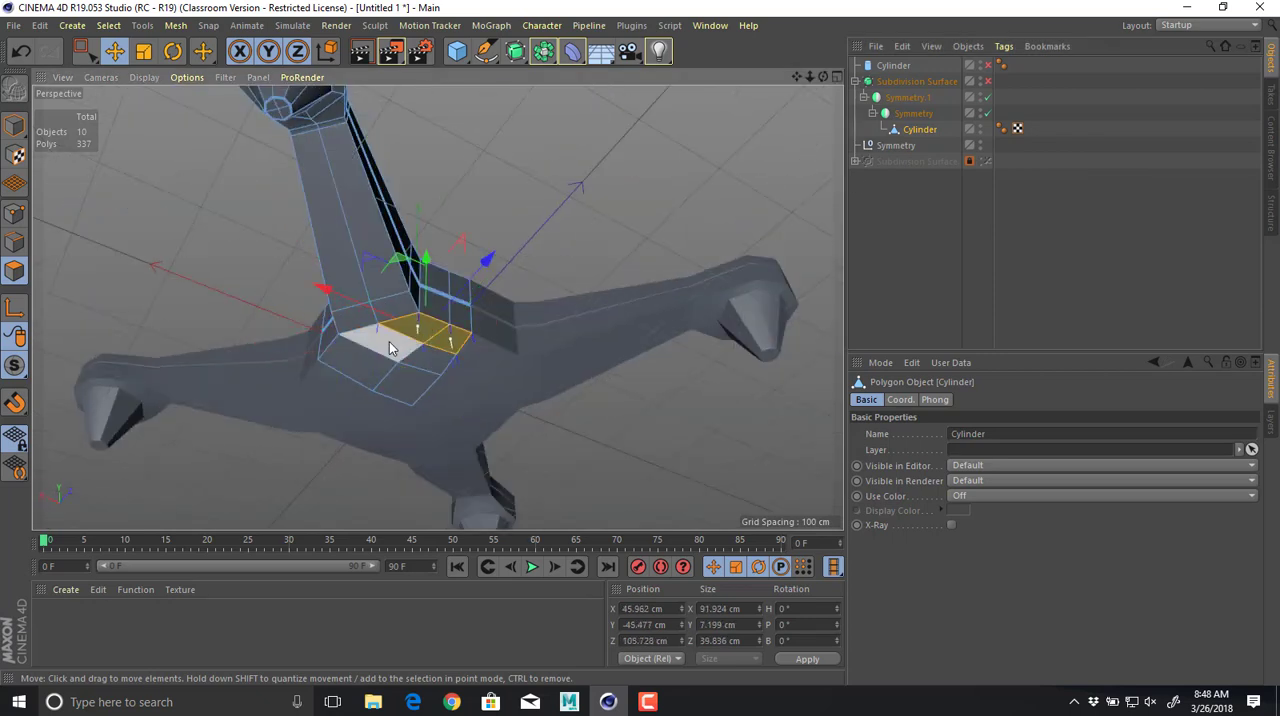
{"action": "left_click", "coordinate": [383, 345], "text": "shift"}
{"action": "left_click", "coordinate": [355, 366], "text": "shift"}
{"action": "left_click", "coordinate": [427, 363], "text": "shift"}
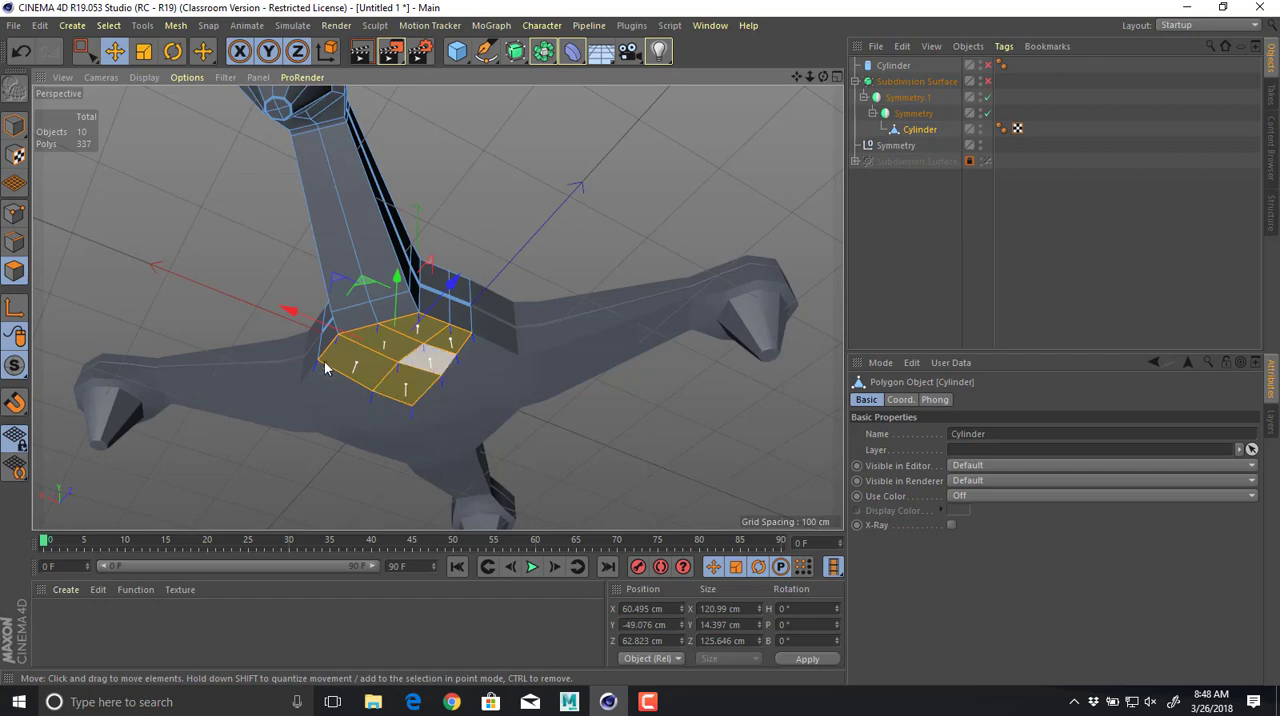
Inset the selected underside polygons with Extrude Inner at an offset of 7.7 cm.
{"action": "left_click_drag", "start_coordinate": [326, 367], "coordinate": [245, 357], "text": "alt"}
{"action": "right_click", "coordinate": [245, 357]}
{"action": "left_click", "coordinate": [325, 365]}
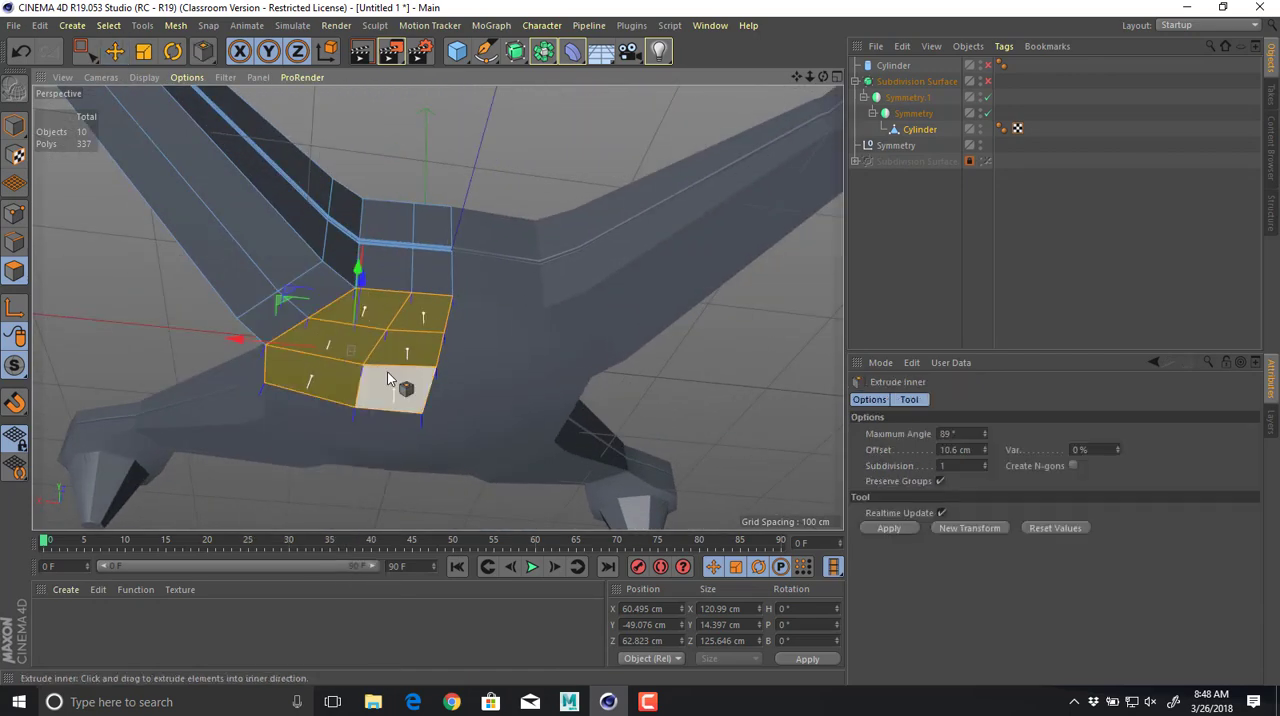
{"action": "left_click_drag", "start_coordinate": [387, 371], "coordinate": [418, 226]}
{"action": "scroll", "coordinate": [442, 367], "scroll_direction": "up", "scroll_amount": 4}
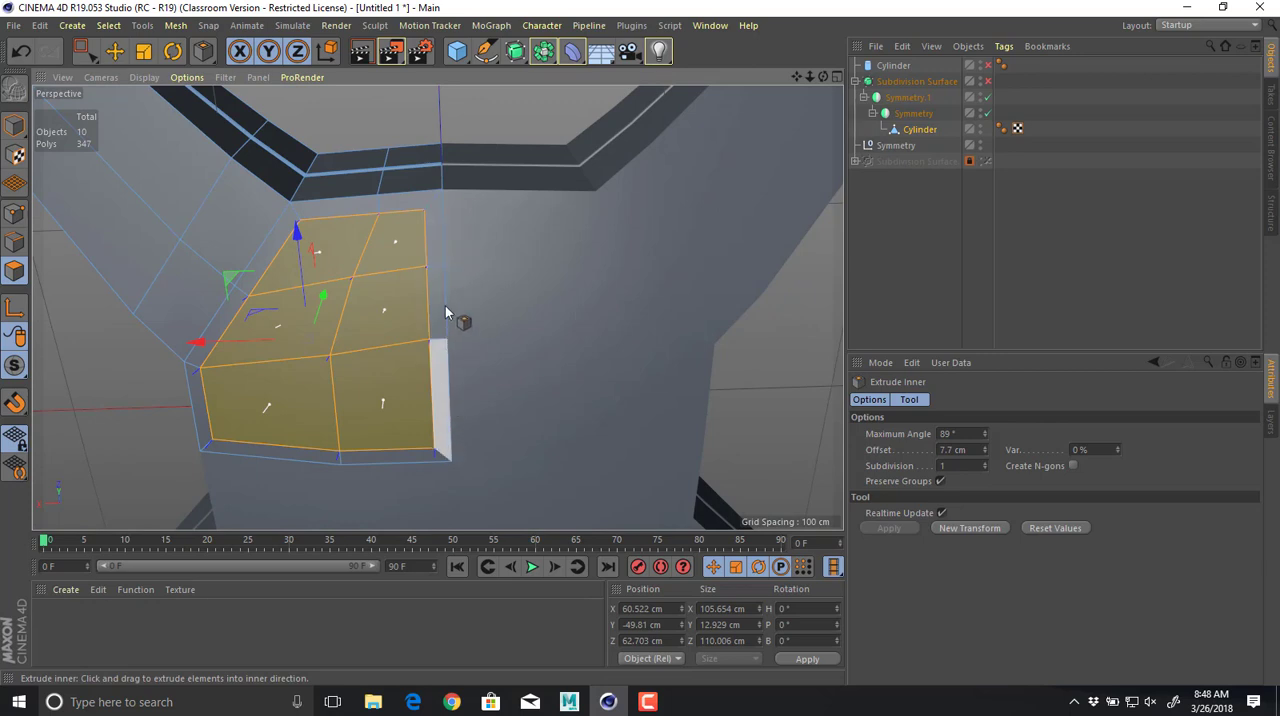
Delete the two outermost narrow border polygons of the inset along the centre seam.
{"action": "left_click", "coordinate": [437, 233]}
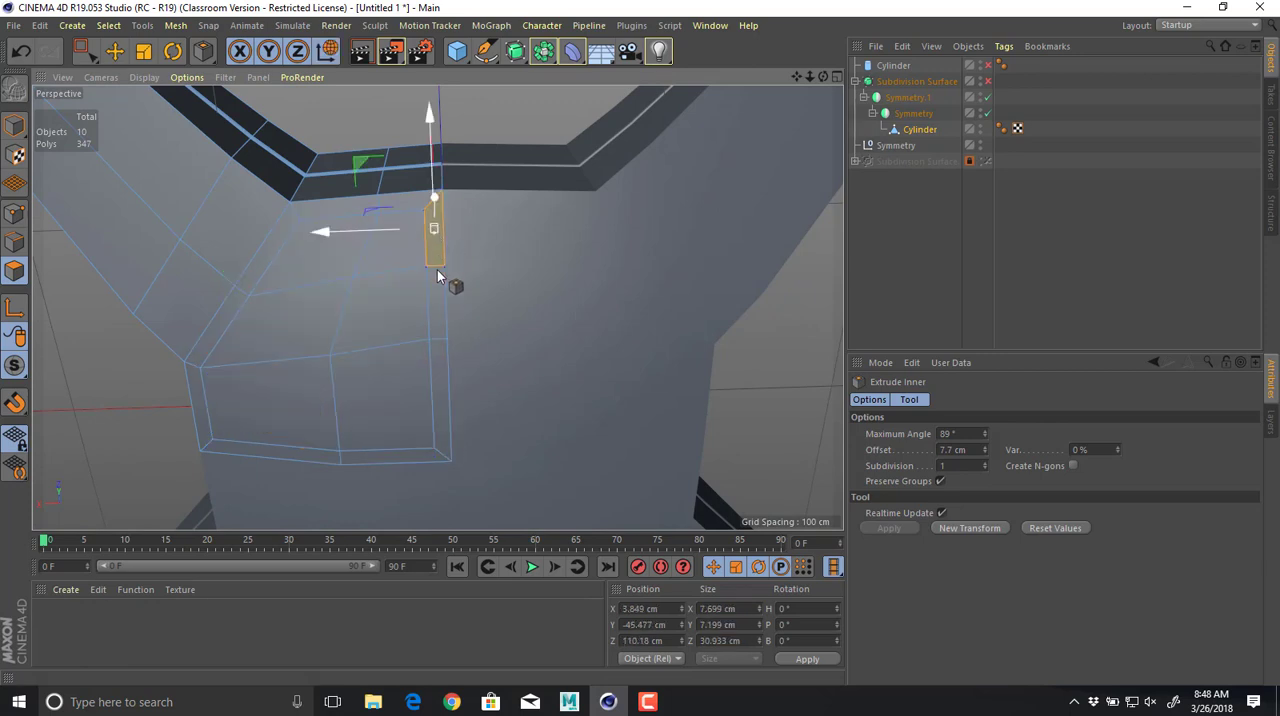
{"action": "left_click", "coordinate": [441, 297], "text": "shift"}
{"action": "left_click", "coordinate": [442, 382]}
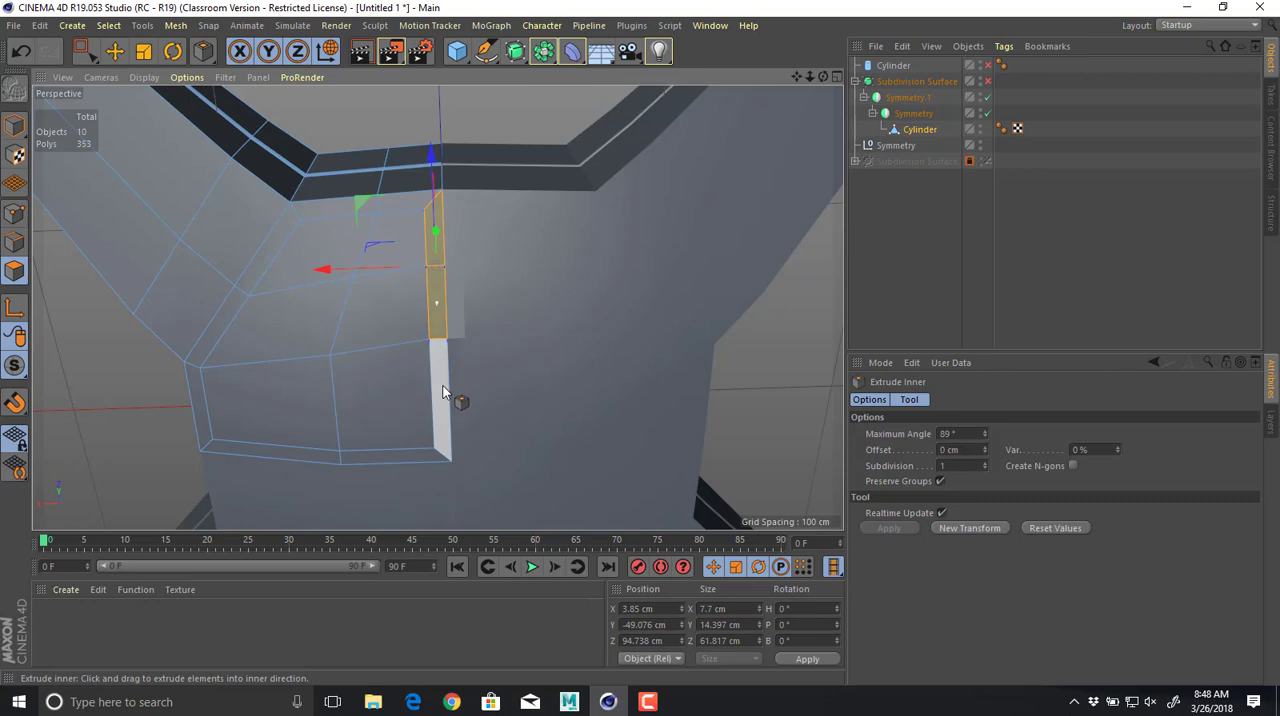
{"action": "key", "text": "Delete"}
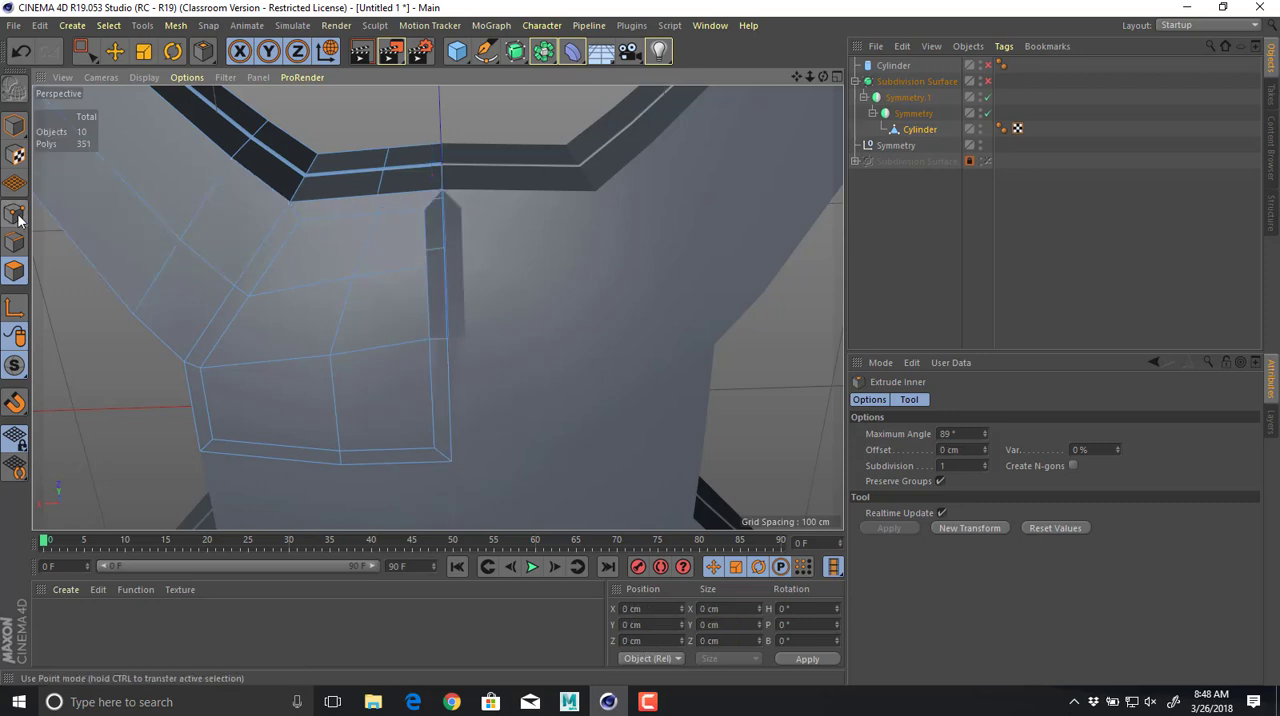
Try to move the inset's seam-side points onto the centre line in the Perspective view, and undo the moves.
{"action": "left_click", "coordinate": [18, 216]}
{"action": "key", "text": "e"}
{"action": "left_click", "coordinate": [426, 269]}
{"action": "left_click_drag", "start_coordinate": [361, 267], "coordinate": [379, 272]}
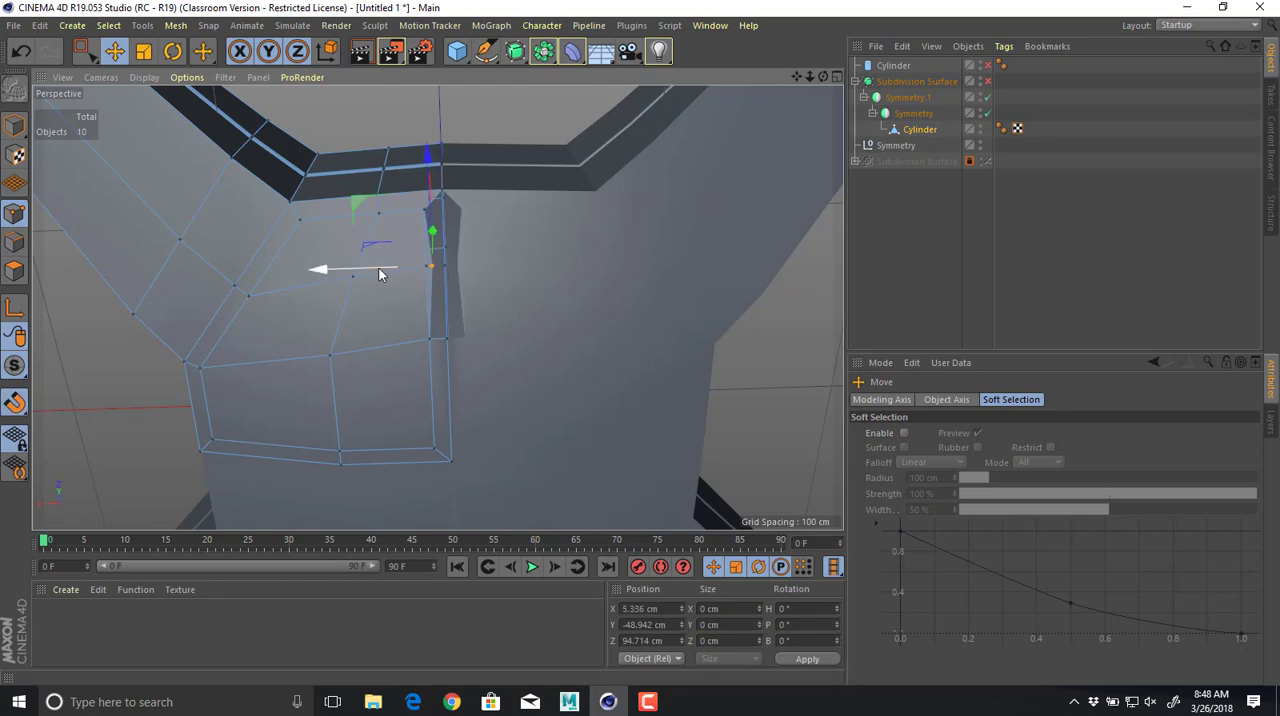
{"action": "left_click", "coordinate": [427, 211]}
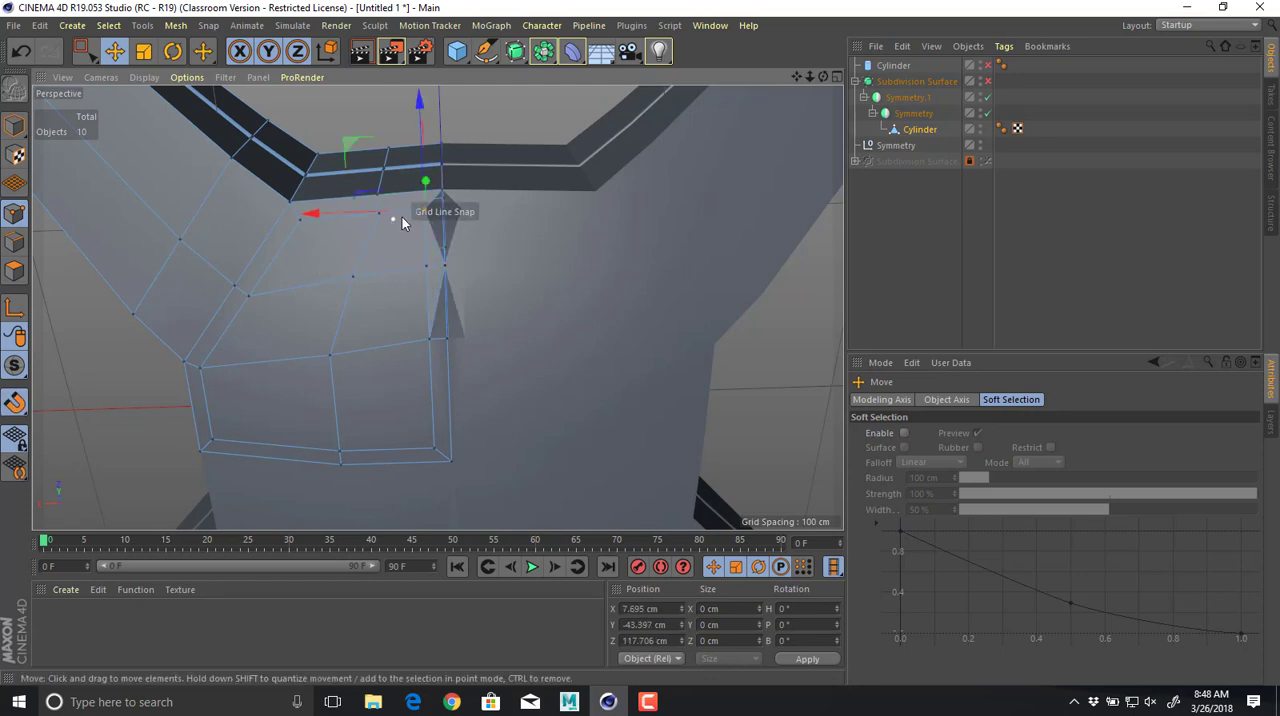
{"action": "left_click_drag", "start_coordinate": [414, 214], "coordinate": [344, 220]}
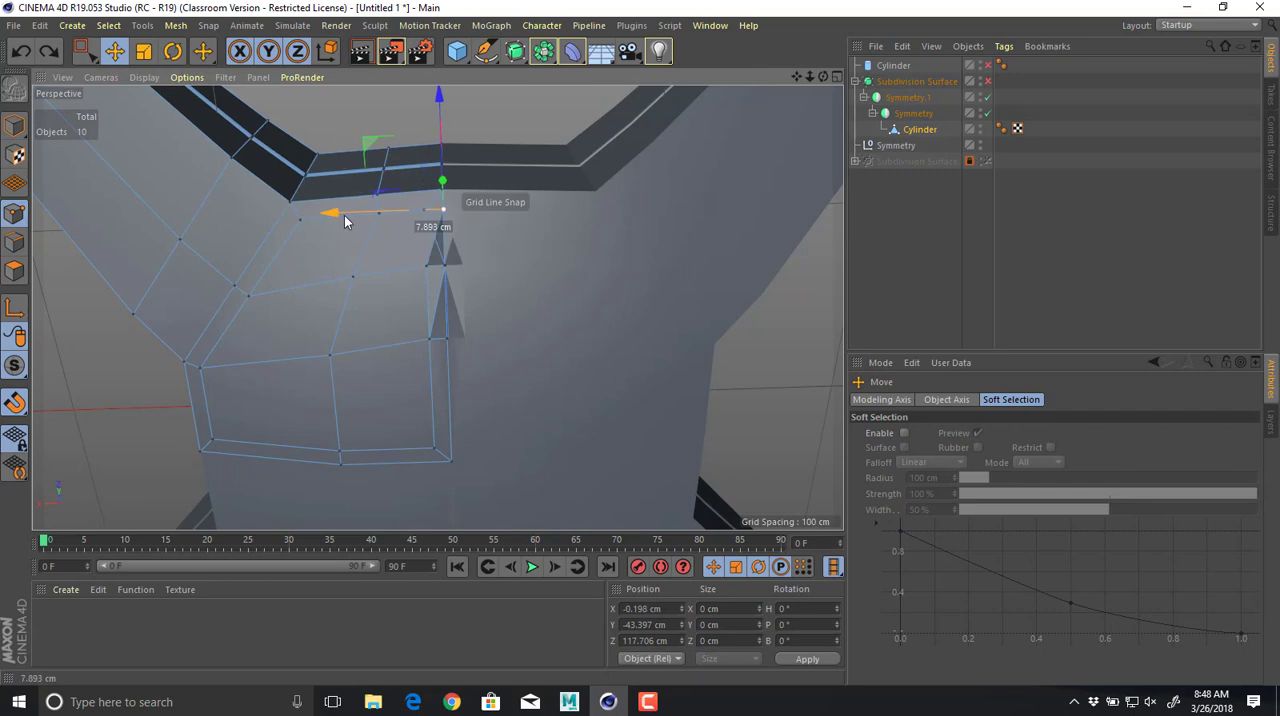
{"action": "left_click_drag", "start_coordinate": [428, 265], "coordinate": [549, 354], "text": "alt"}
{"action": "key", "text": "ctrl+z"}
{"action": "key", "text": "ctrl+z"}
{"action": "key", "text": "ctrl+z"}
{"action": "key", "text": "ctrl+z"}
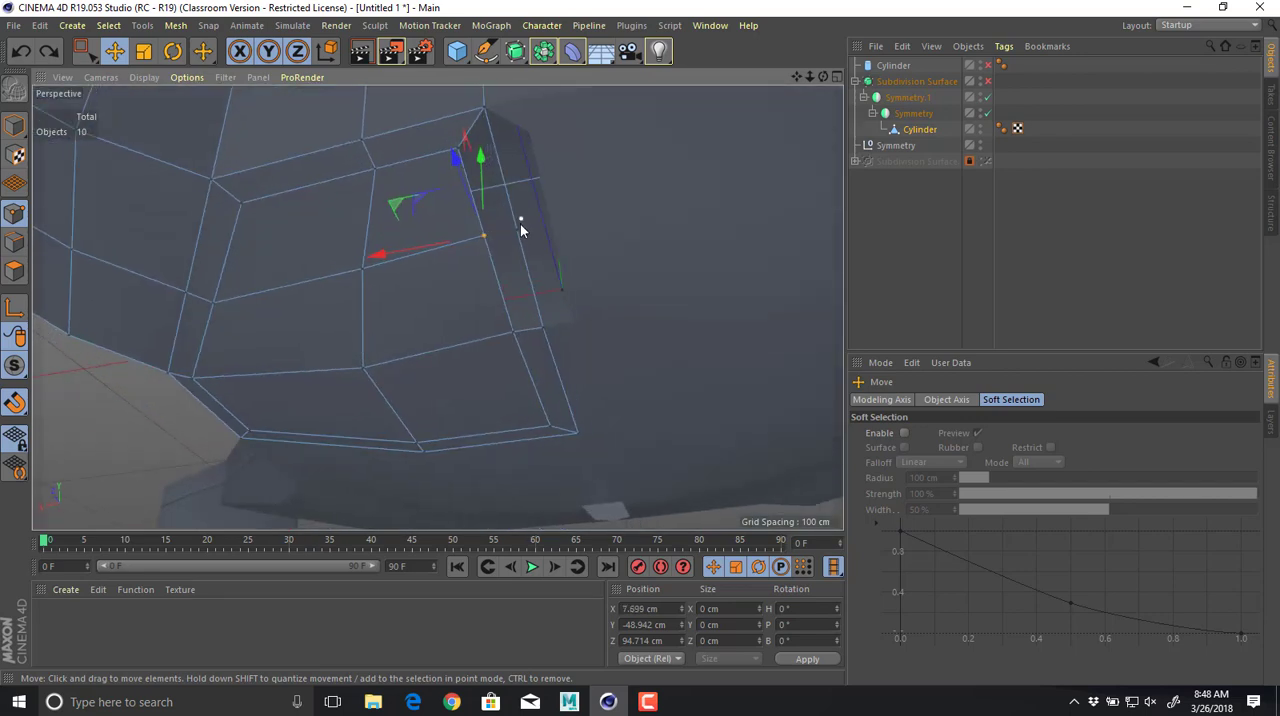
Delete the leftover seam point and the remaining narrow border polygon of the inset along the centre seam.
{"action": "left_click", "coordinate": [518, 226]}
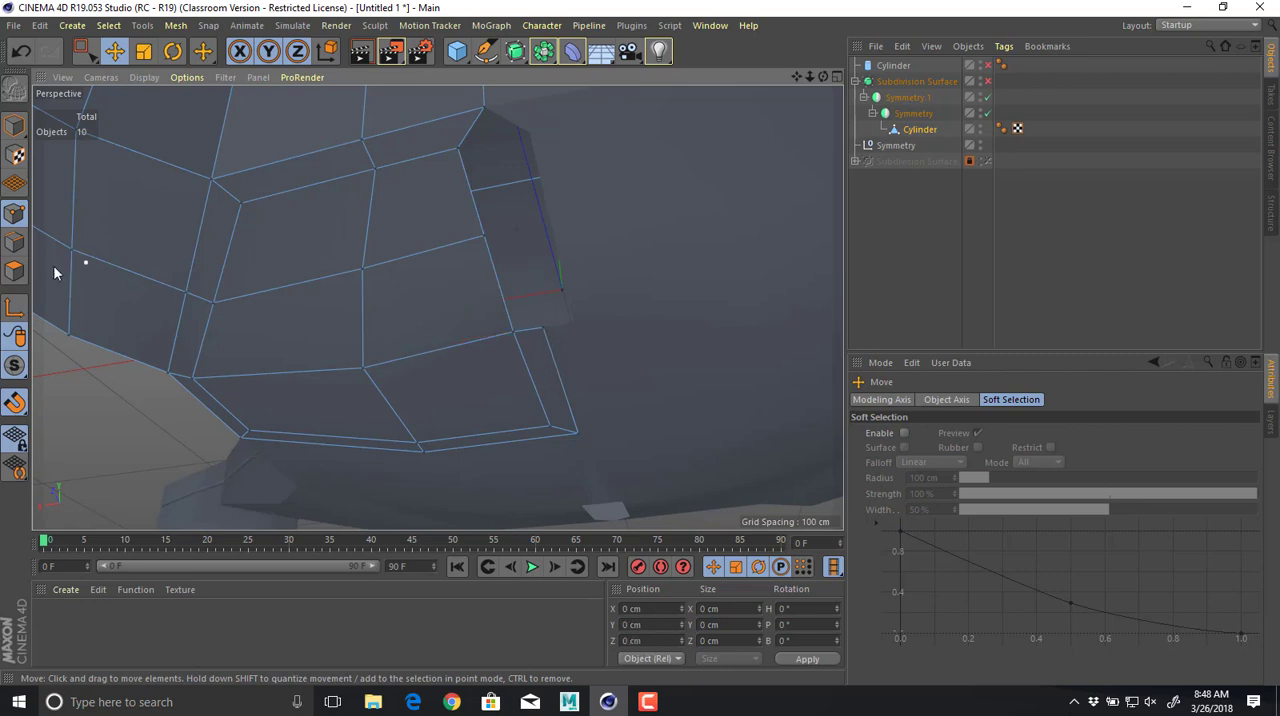
{"action": "left_click", "coordinate": [14, 271]}
{"action": "left_click", "coordinate": [560, 370]}
{"action": "key", "text": "Delete"}
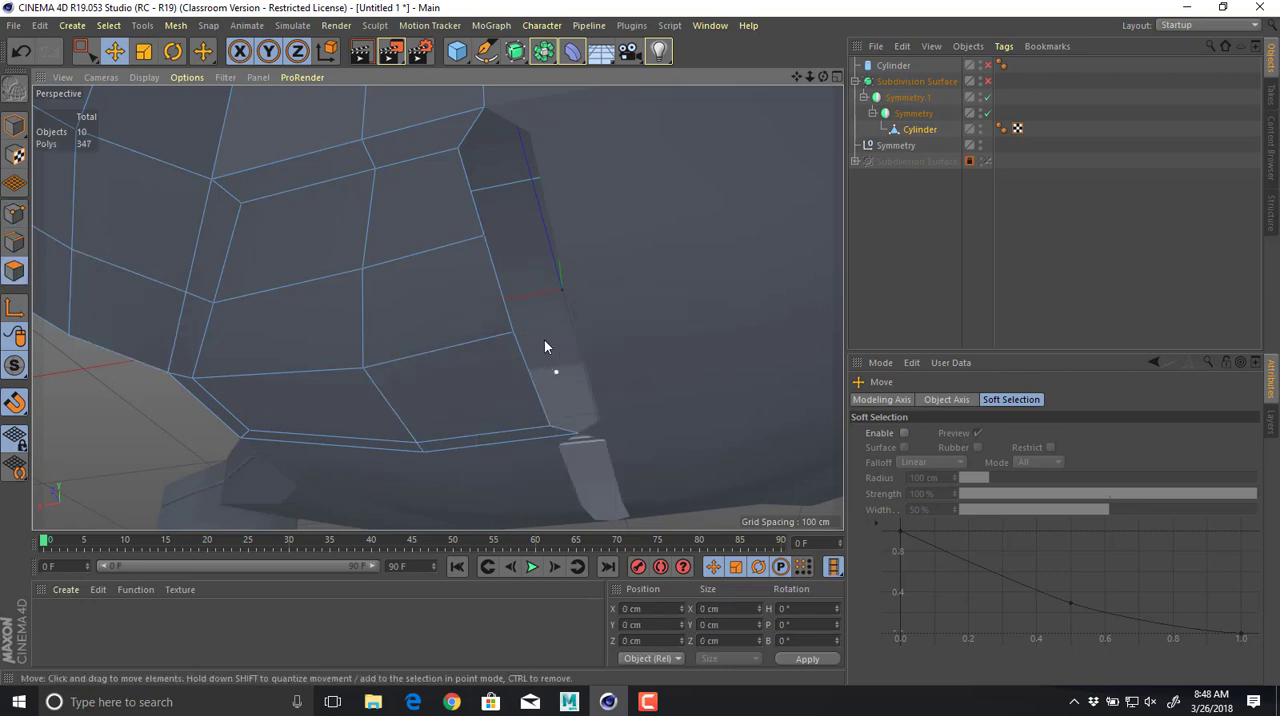
In the Top view, move three points beside the seam gap onto the centre line at X 0 cm.
{"action": "left_click", "coordinate": [14, 213]}
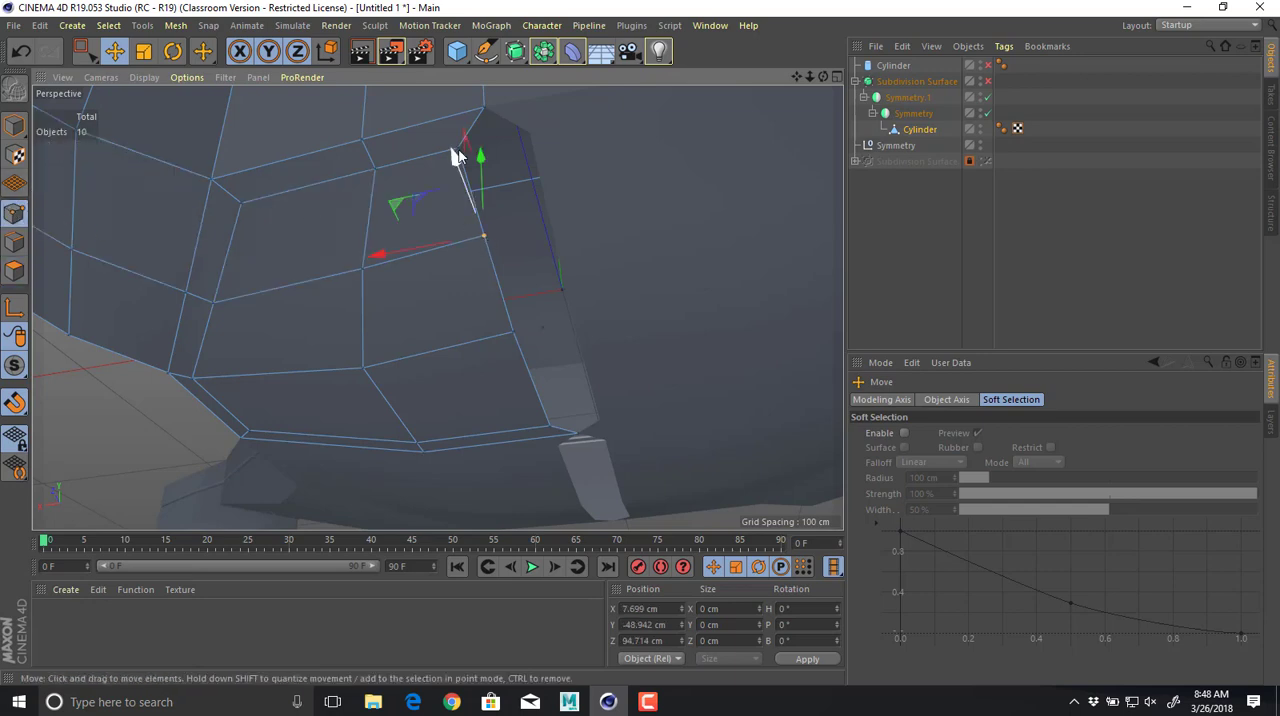
{"action": "mouse_move", "coordinate": [445, 248]}
{"action": "left_mouse_down"}
{"action": "mouse_move", "coordinate": [470, 254]}
{"action": "mouse_move", "coordinate": [447, 247]}
{"action": "mouse_move", "coordinate": [460, 240]}
{"action": "left_mouse_up"}
{"action": "middle_click", "coordinate": [460, 240]}
{"action": "middle_click", "coordinate": [650, 192]}
{"action": "right_click_drag", "start_coordinate": [631, 270], "coordinate": [429, 237], "text": "alt"}
{"action": "middle_click_drag", "start_coordinate": [429, 237], "coordinate": [544, 340], "text": "alt"}
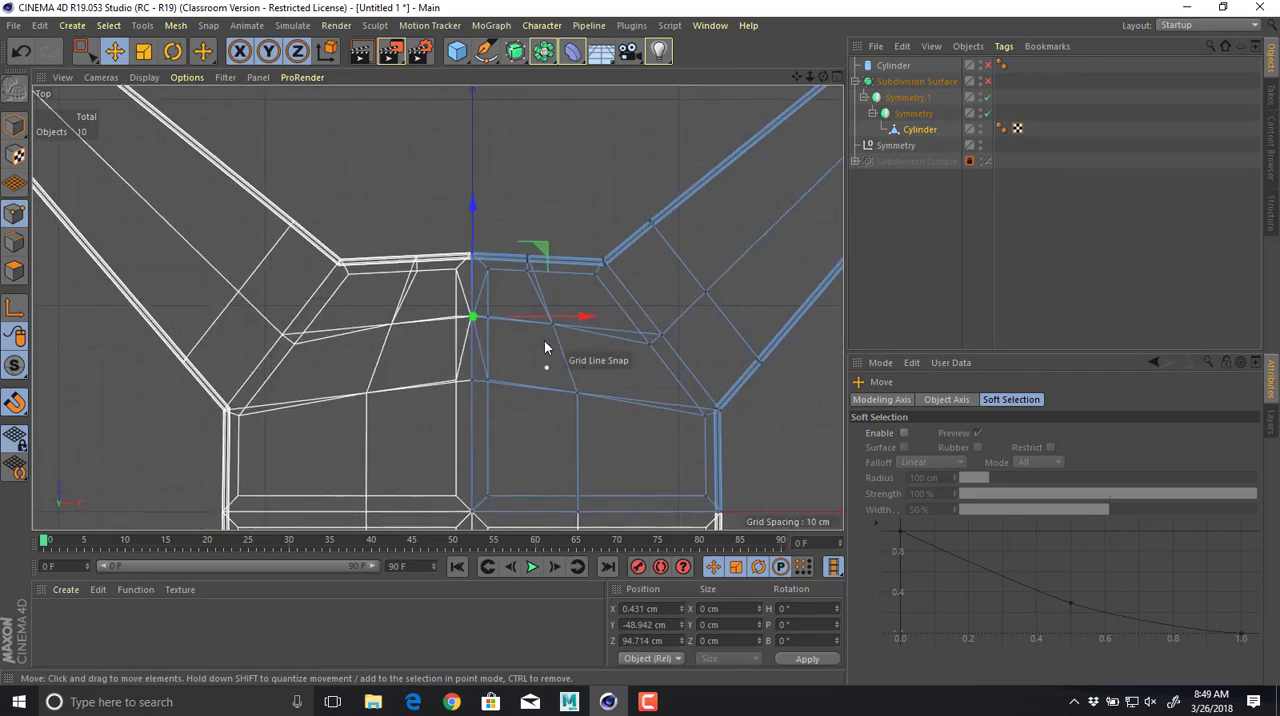
{"action": "right_click_drag", "start_coordinate": [544, 340], "coordinate": [474, 256], "text": "alt"}
{"action": "left_click_drag", "start_coordinate": [462, 269], "coordinate": [455, 270]}
{"action": "left_click", "coordinate": [389, 123]}
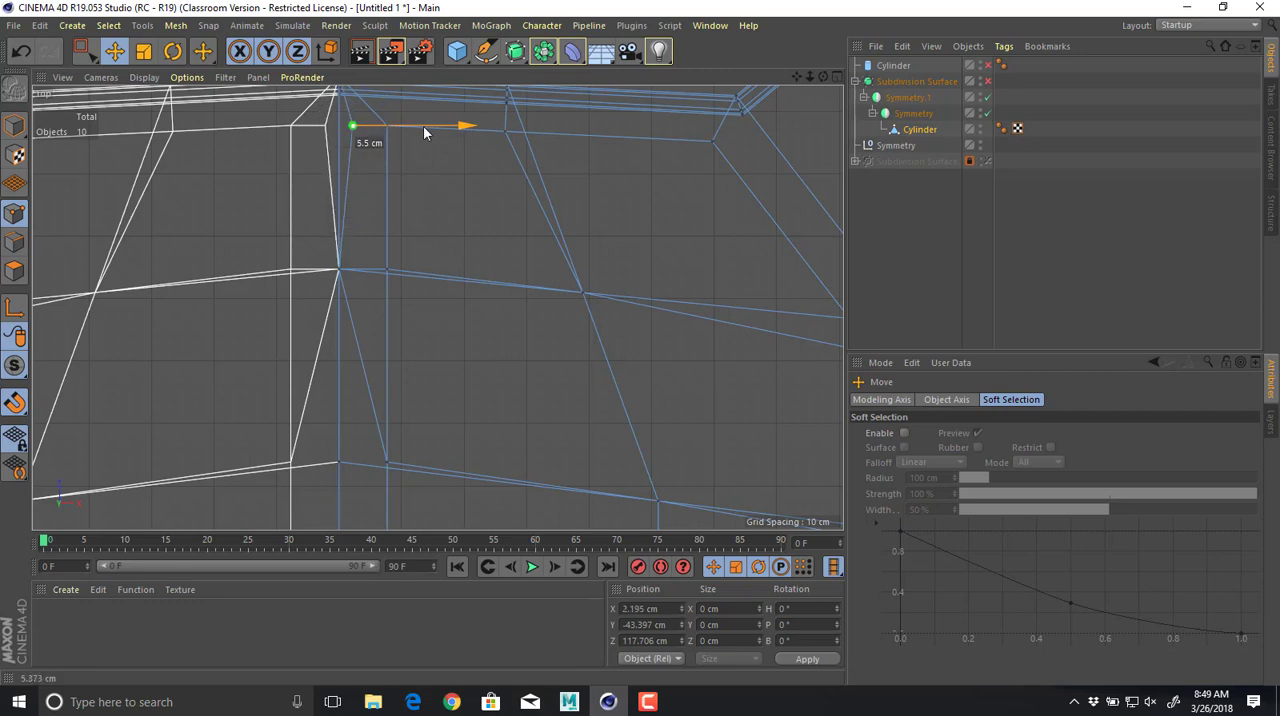
{"action": "left_click_drag", "start_coordinate": [423, 132], "coordinate": [387, 337]}
{"action": "left_click", "coordinate": [387, 462]}
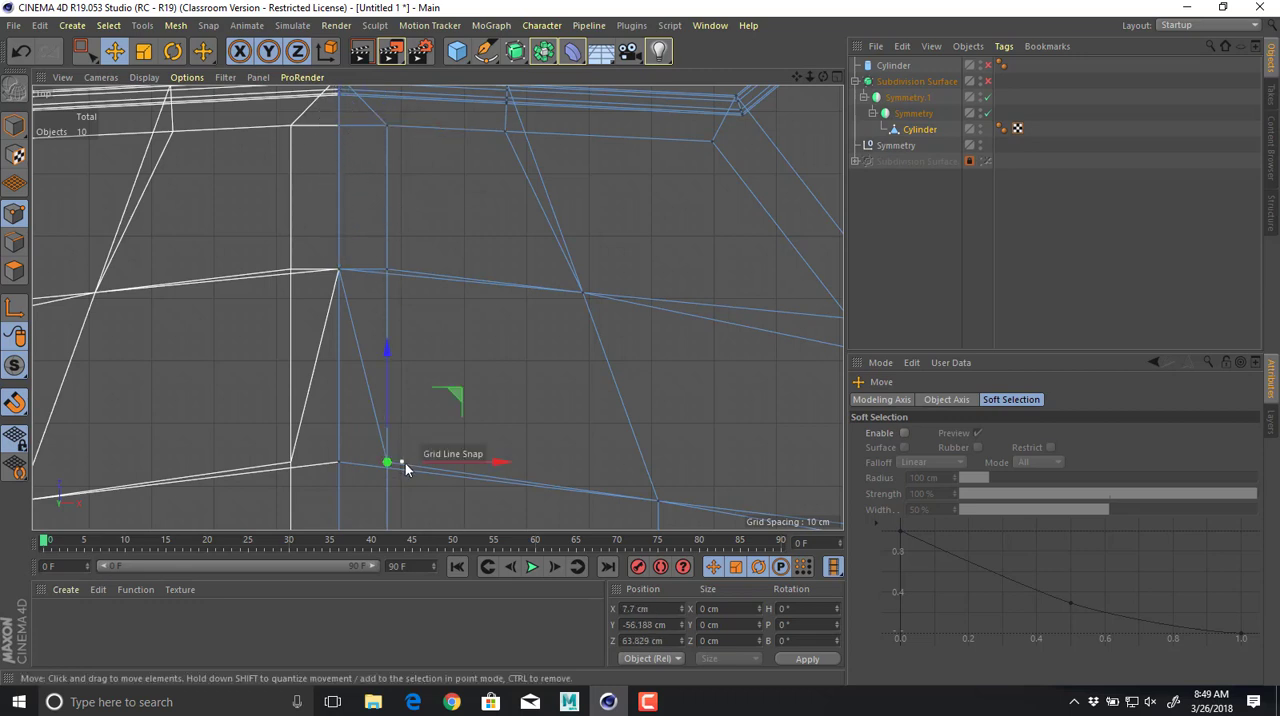
{"action": "left_click_drag", "start_coordinate": [415, 468], "coordinate": [440, 458]}
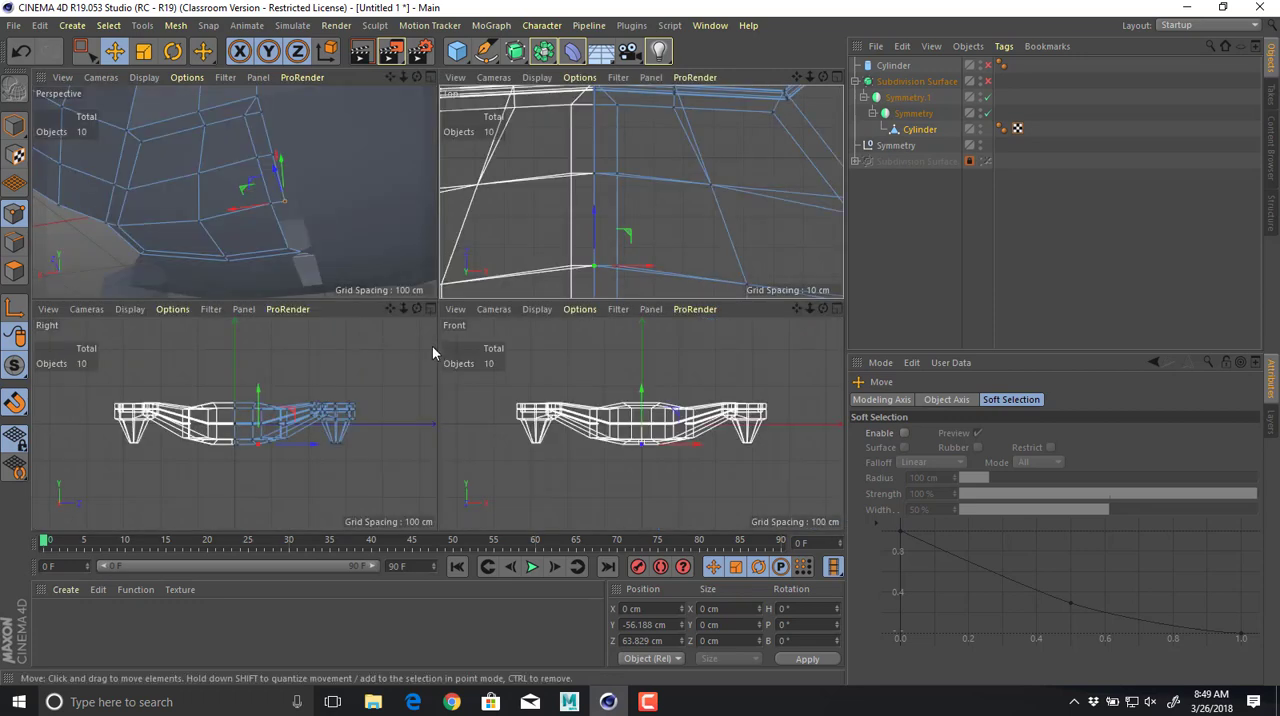
Delete the leftover polygons covering the seam gap and briefly check the underside with the Subdivision Surface enabled.
{"action": "middle_click", "coordinate": [432, 347]}
{"action": "left_click_drag", "start_coordinate": [287, 219], "coordinate": [285, 185], "text": "alt"}
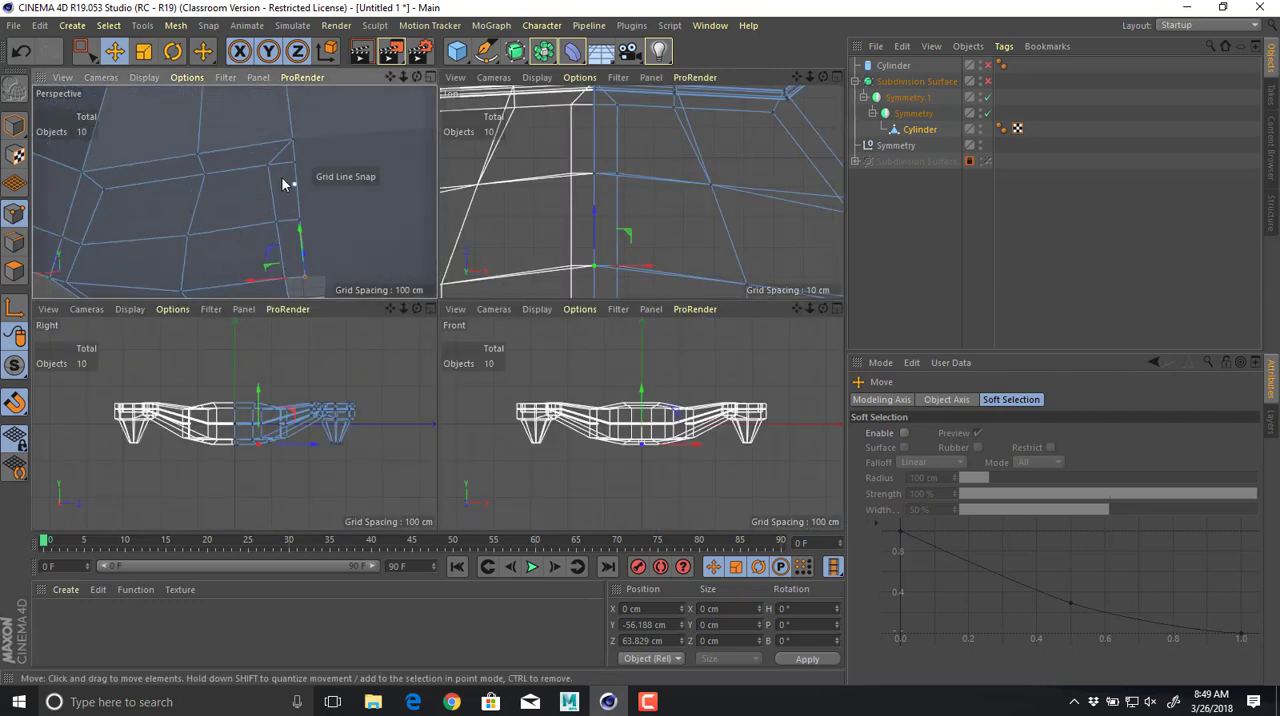
{"action": "left_click", "coordinate": [13, 270]}
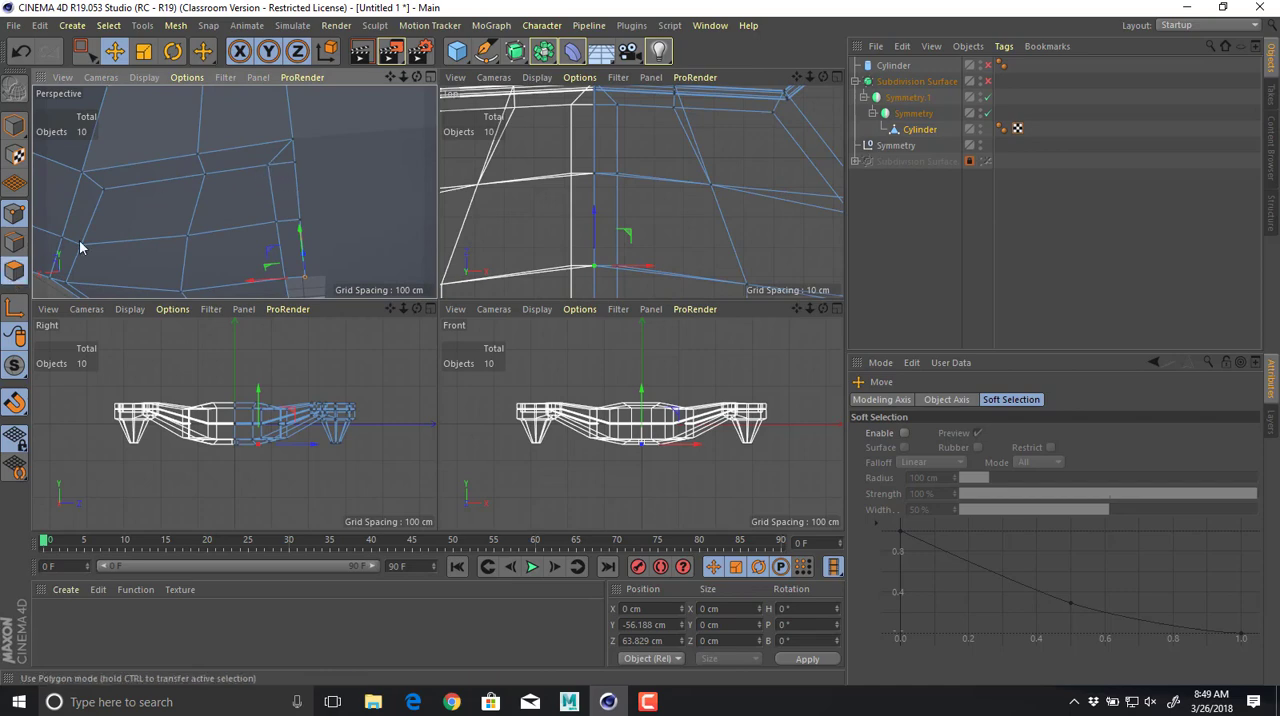
{"action": "left_click_drag", "start_coordinate": [285, 198], "coordinate": [285, 262]}
{"action": "left_click", "coordinate": [988, 81]}
{"action": "key", "text": "Delete"}
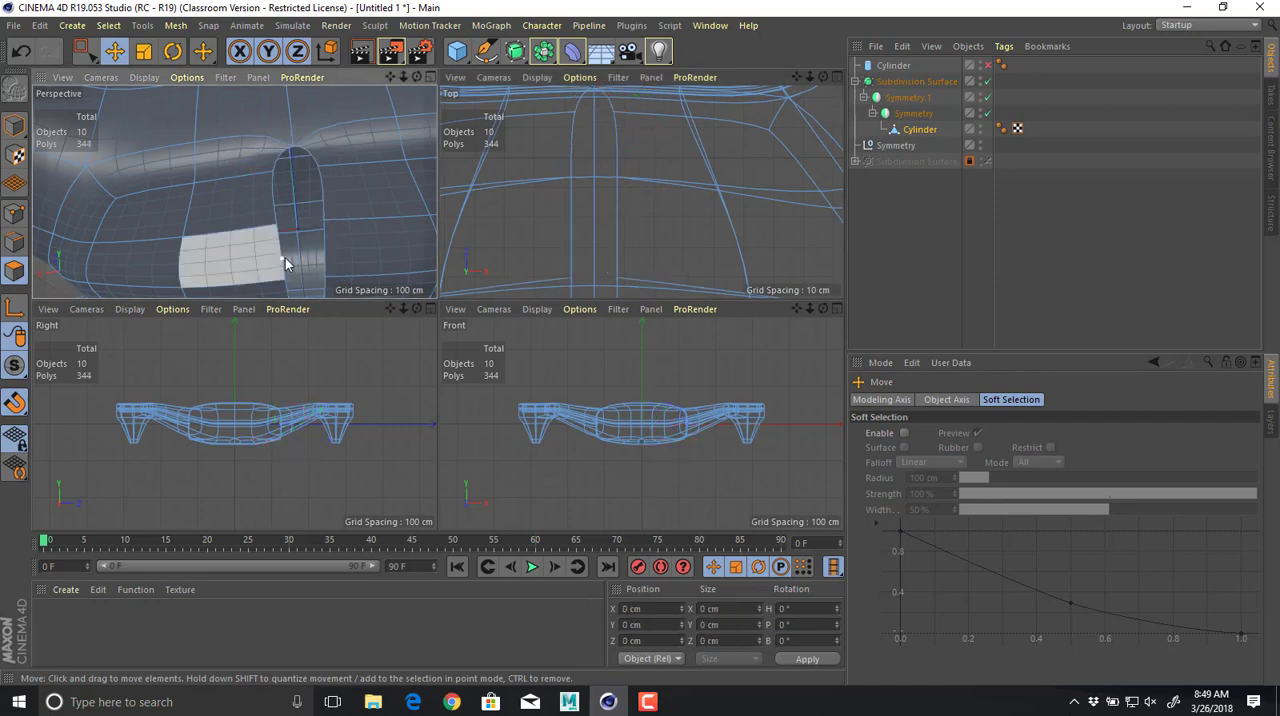
{"action": "key", "text": "q"}
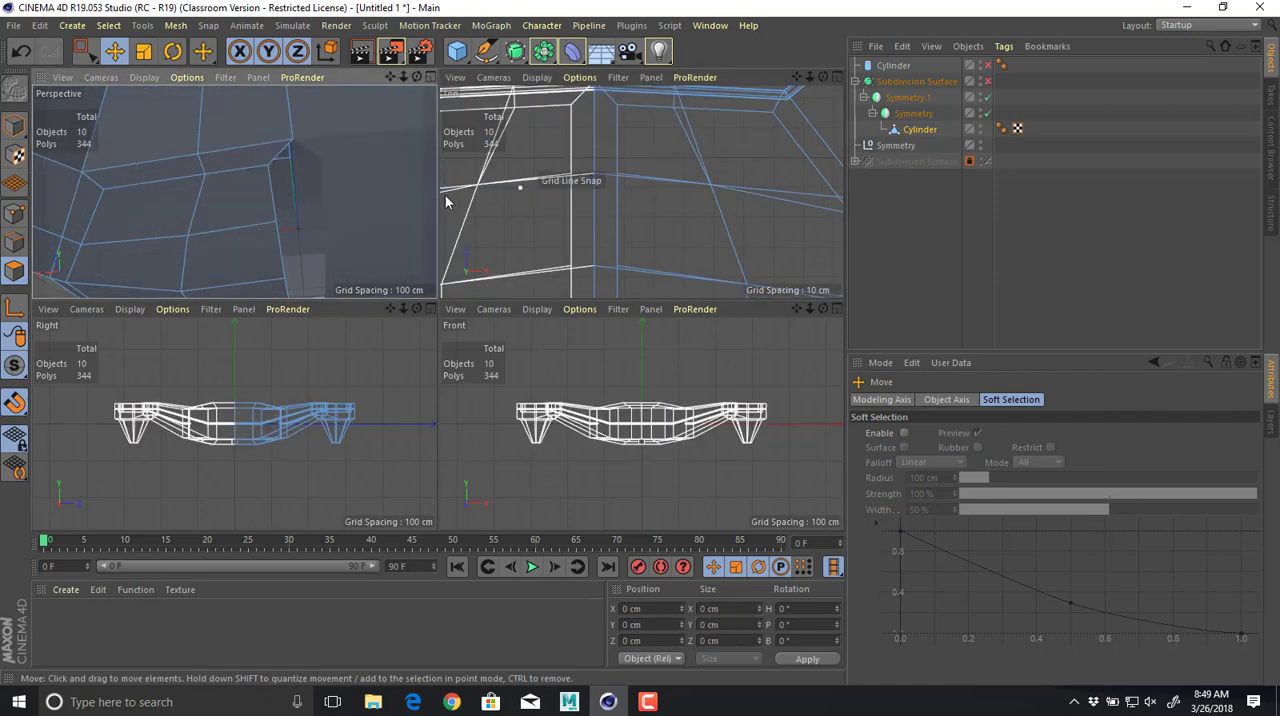
In the Top view, move the inset's two outermost seam-side points onto the centre line at X 0 cm.
{"action": "left_click", "coordinate": [14, 214]}
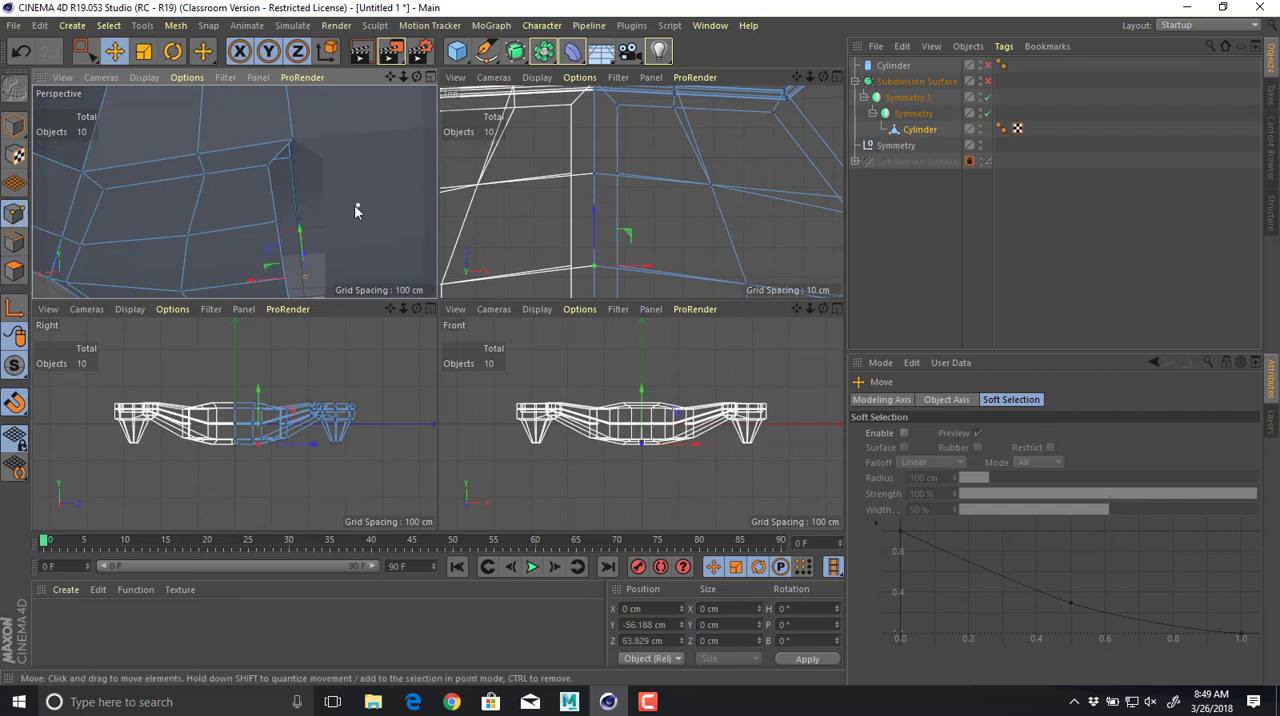
{"action": "left_click", "coordinate": [267, 166]}
{"action": "middle_click_drag", "start_coordinate": [637, 126], "coordinate": [651, 197], "text": "alt"}
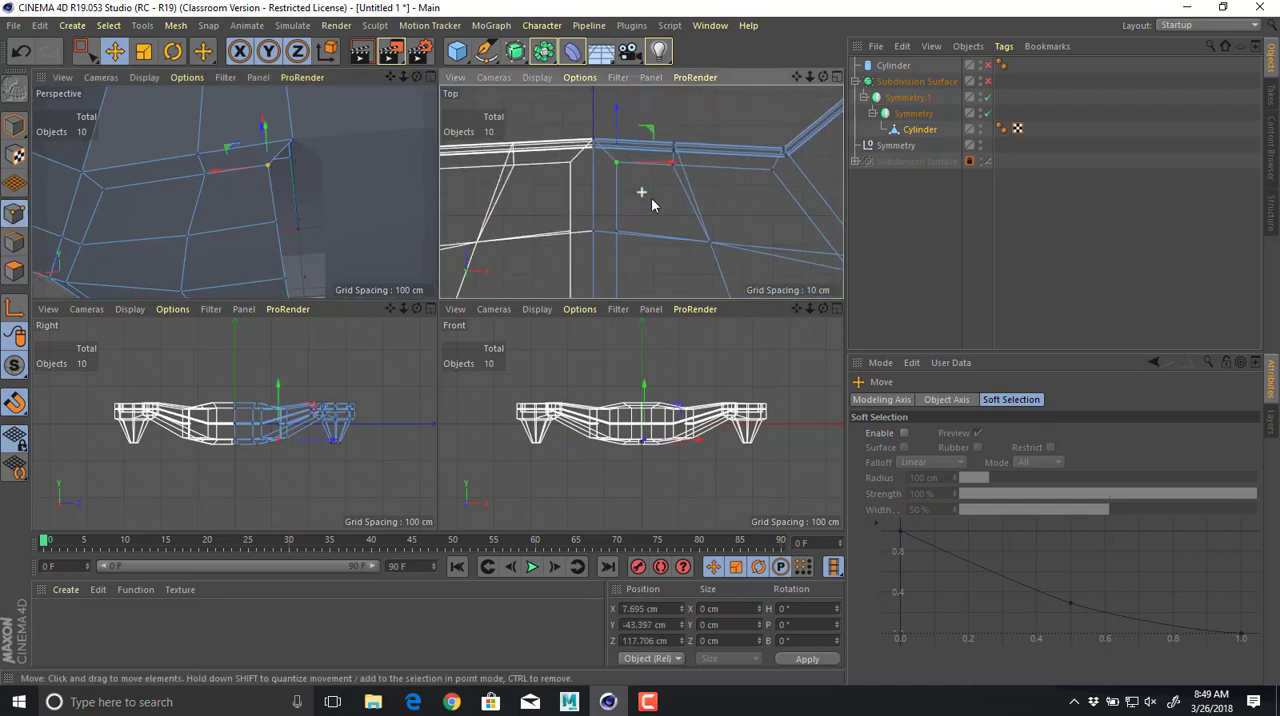
{"action": "left_click_drag", "start_coordinate": [653, 172], "coordinate": [627, 174]}
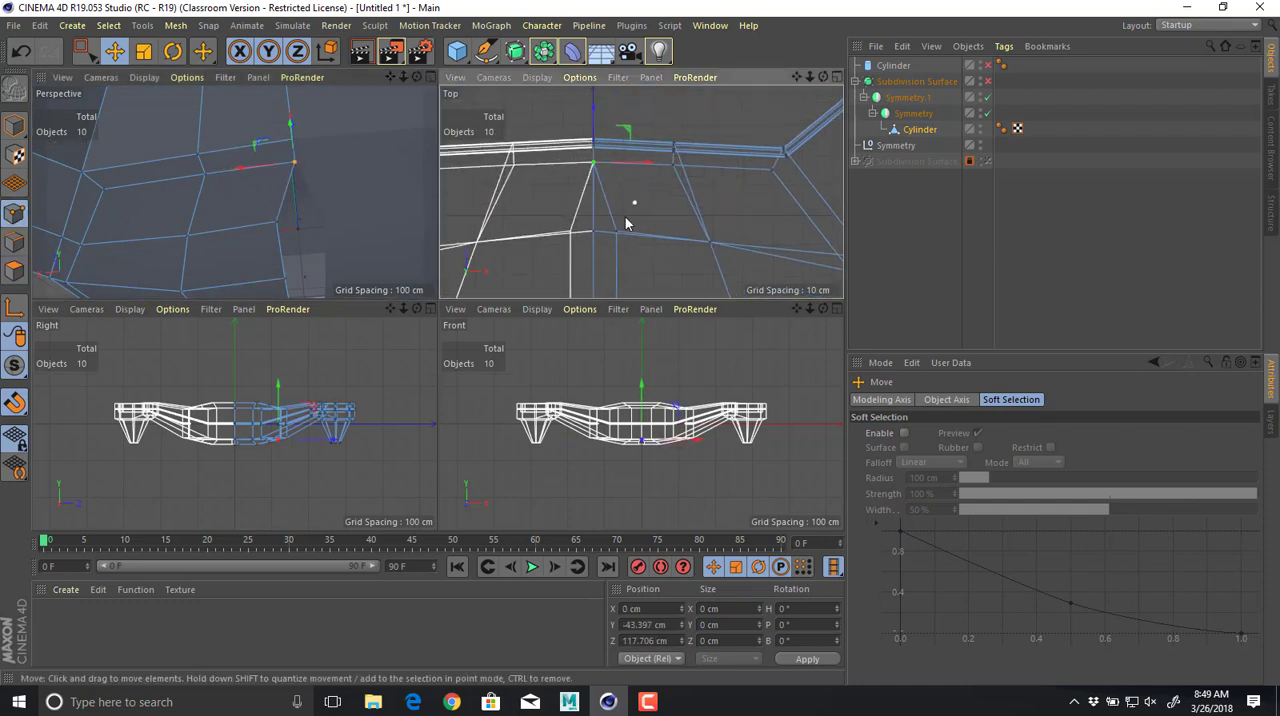
{"action": "left_click", "coordinate": [617, 233]}
{"action": "left_click_drag", "start_coordinate": [670, 232], "coordinate": [646, 234]}
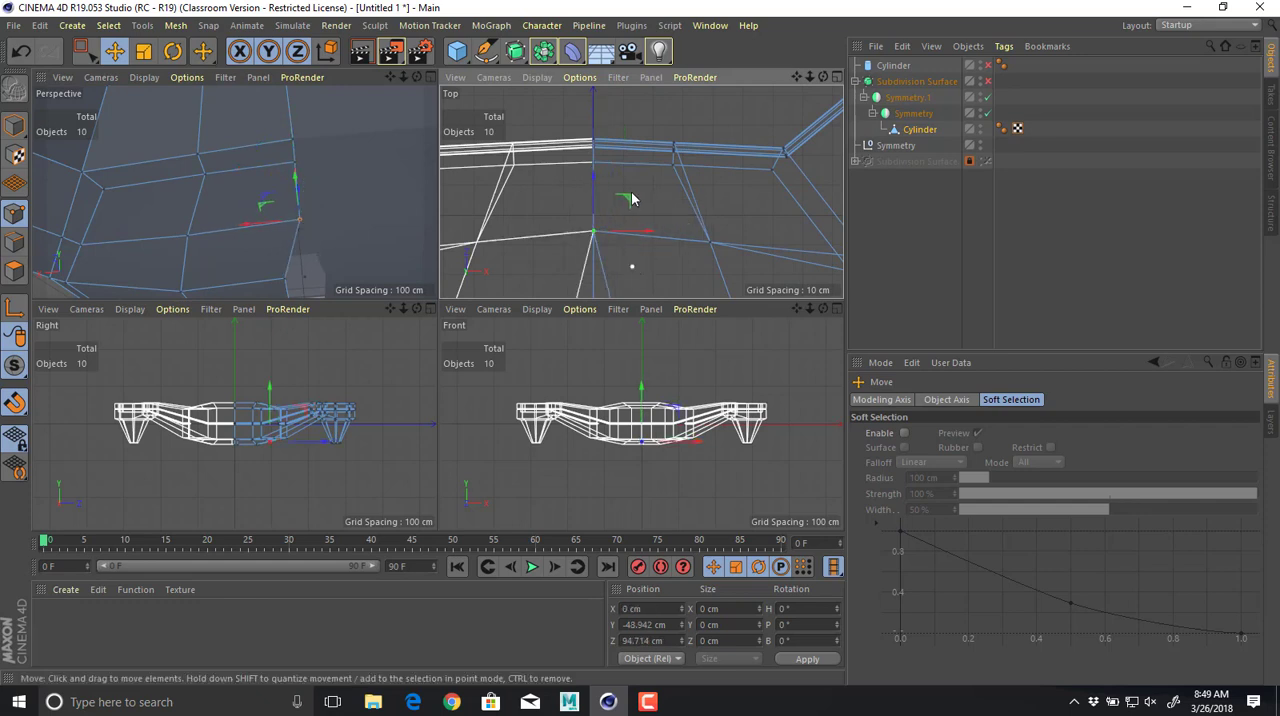
Move the inset's other two seam-side points, nearer the body centre, to X 0 cm and inspect the underside in Perspective.
{"action": "middle_click_drag", "start_coordinate": [634, 276], "coordinate": [631, 179], "text": "alt"}
{"action": "left_click", "coordinate": [613, 230]}
{"action": "left_click_drag", "start_coordinate": [669, 231], "coordinate": [646, 232]}
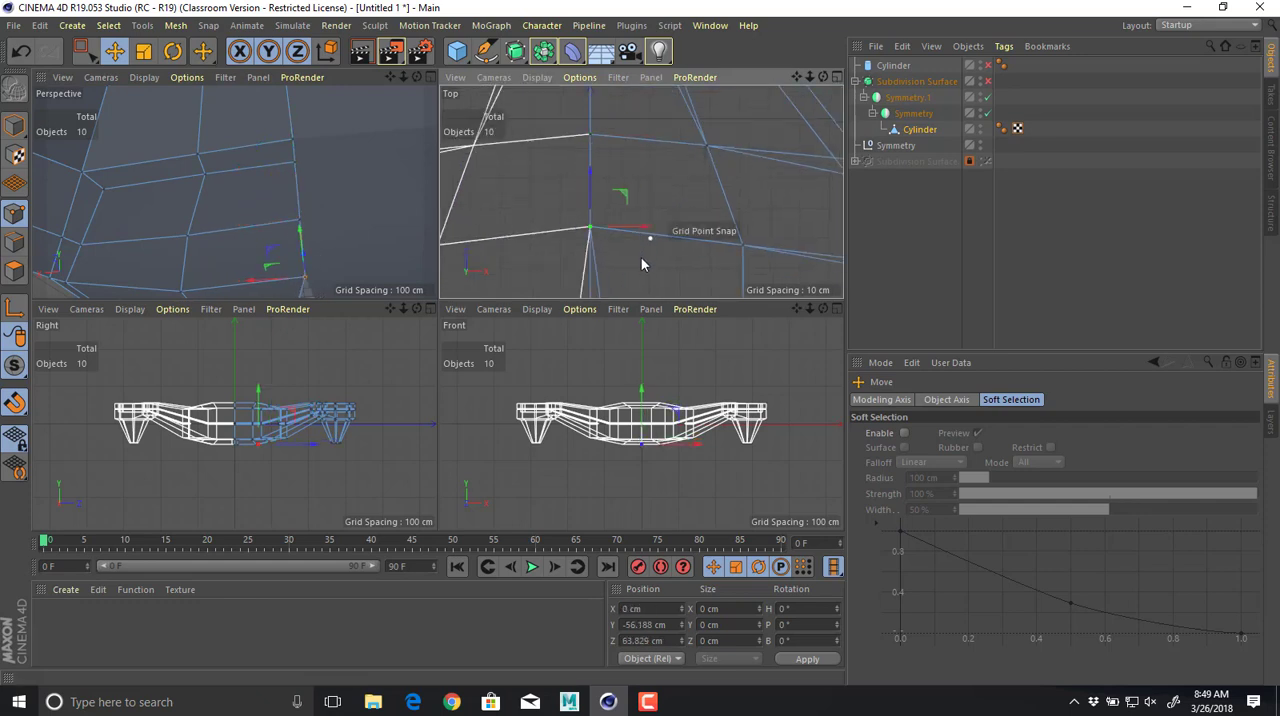
{"action": "middle_click_drag", "start_coordinate": [640, 278], "coordinate": [630, 158], "text": "alt"}
{"action": "left_click_drag", "start_coordinate": [654, 277], "coordinate": [577, 266]}
{"action": "left_click_drag", "start_coordinate": [335, 197], "coordinate": [341, 166], "text": "alt"}
{"action": "middle_click", "coordinate": [341, 167]}
{"action": "right_click_drag", "start_coordinate": [454, 272], "coordinate": [371, 249], "text": "alt"}
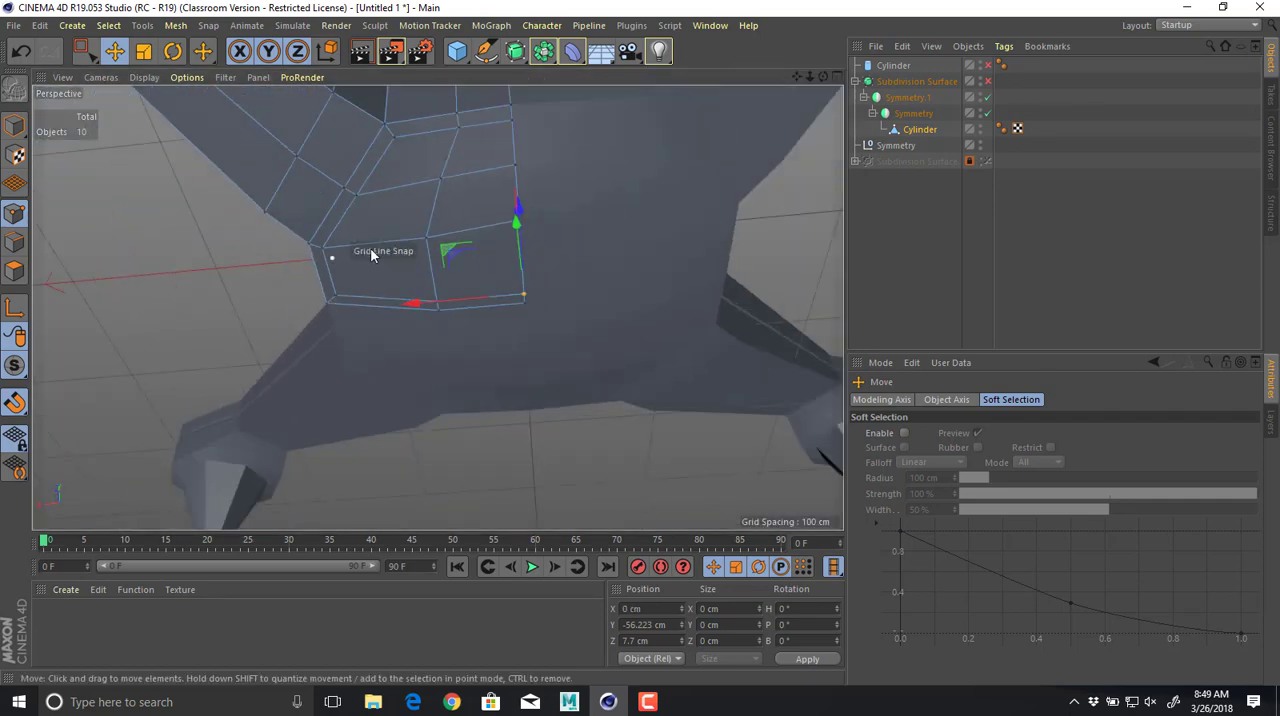
{"action": "mouse_move", "coordinate": [371, 249]}
{"action": "left_mouse_down", "text": "alt"}
{"action": "mouse_move", "coordinate": [413, 142]}
{"action": "mouse_move", "coordinate": [441, 214]}
{"action": "mouse_move", "coordinate": [354, 230]}
{"action": "left_mouse_up", "text": "alt"}
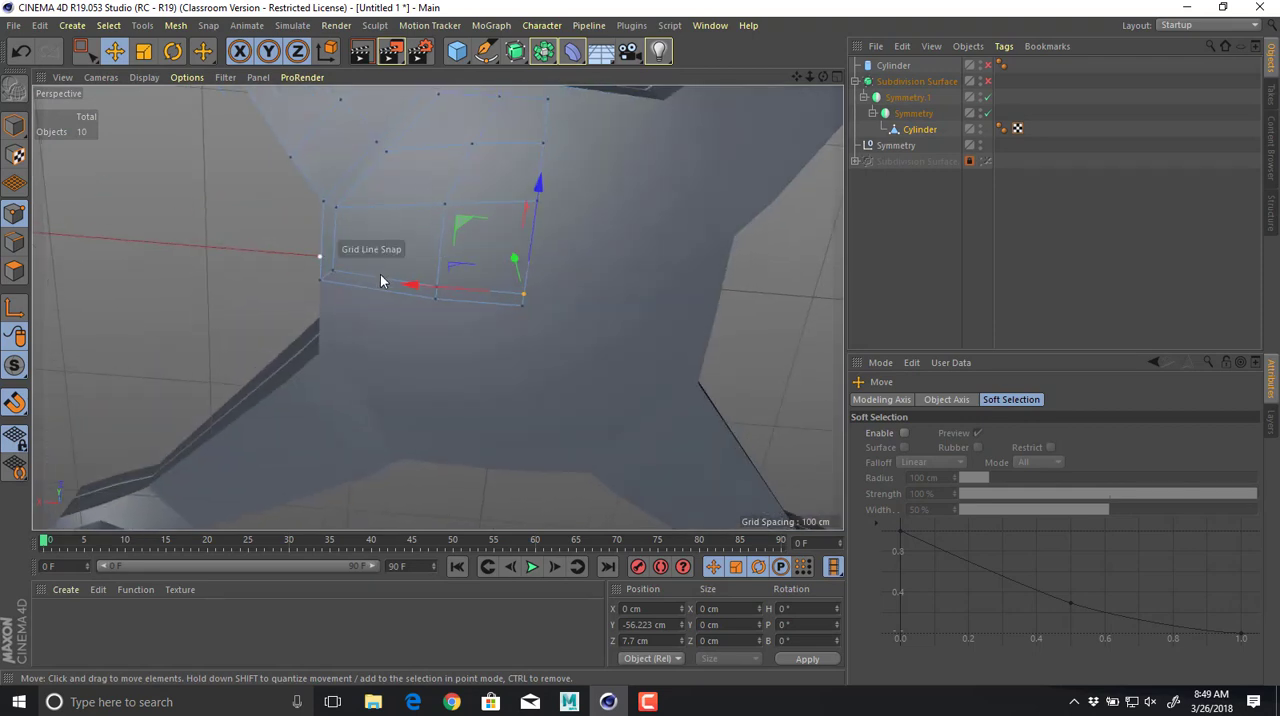
Delete the two narrow polygons along the inset's edge at the Z 0 seam on the underside.
{"action": "left_click", "coordinate": [15, 271]}
{"action": "left_click", "coordinate": [483, 298], "text": "shift"}
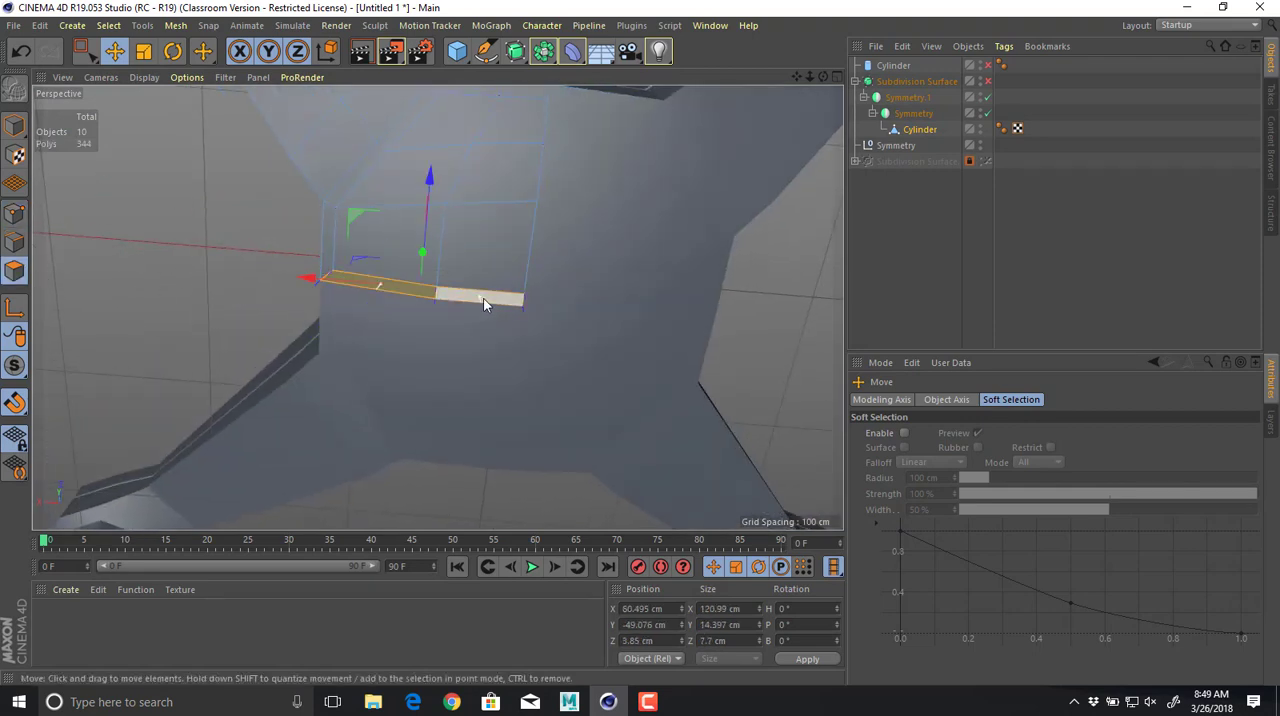
{"action": "key", "text": "Delete"}
In the Top view, move the inset's seam point at the body centre (X 0 cm) onto Z 0 cm.
{"action": "middle_click", "coordinate": [483, 291]}
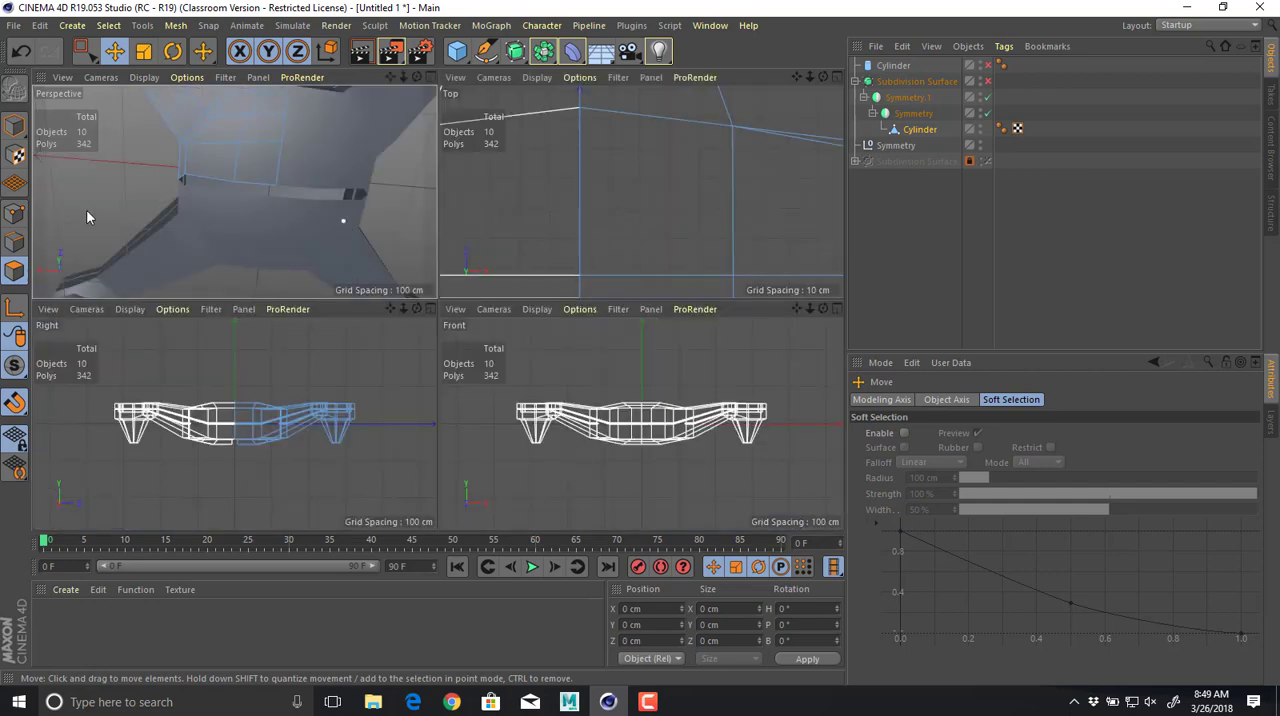
{"action": "left_click", "coordinate": [16, 214]}
{"action": "left_click_drag", "start_coordinate": [239, 195], "coordinate": [246, 134], "text": "alt"}
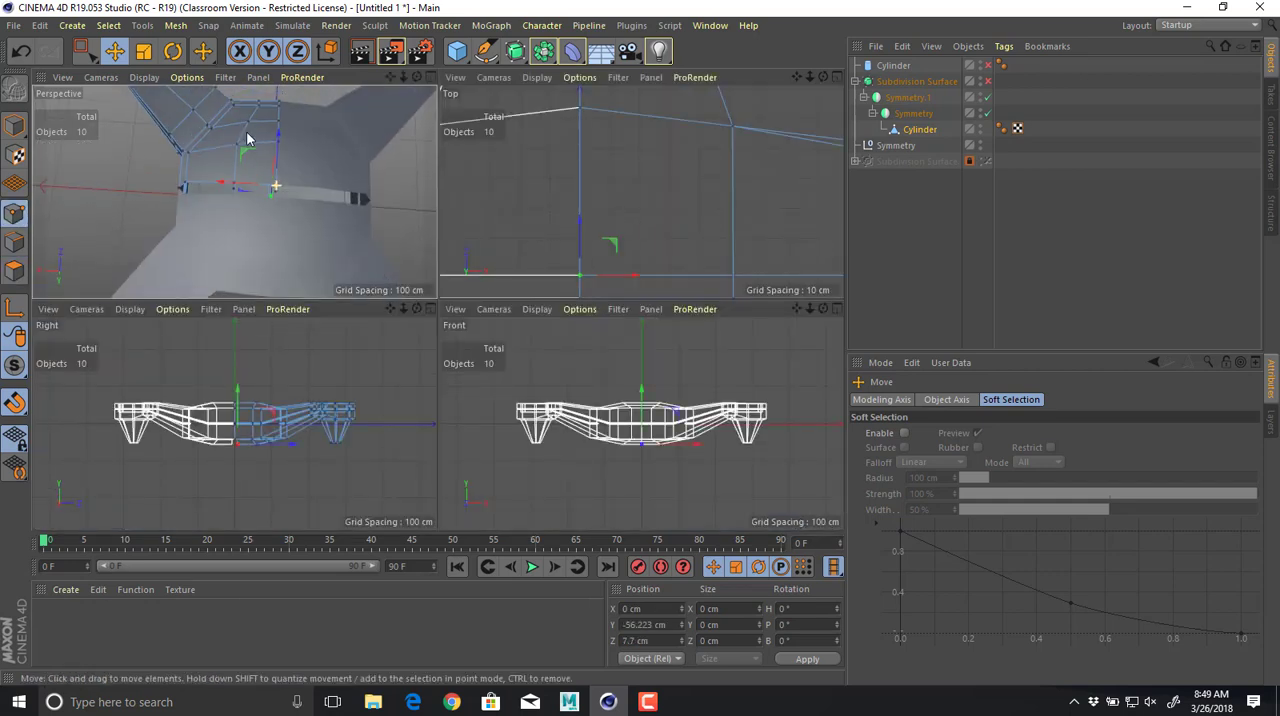
{"action": "right_click_drag", "start_coordinate": [244, 132], "coordinate": [325, 168], "text": "alt"}
{"action": "mouse_move", "coordinate": [325, 168]}
{"action": "left_mouse_down", "text": "alt"}
{"action": "mouse_move", "coordinate": [290, 124]}
{"action": "mouse_move", "coordinate": [273, 143]}
{"action": "mouse_move", "coordinate": [312, 148]}
{"action": "left_mouse_up", "text": "alt"}
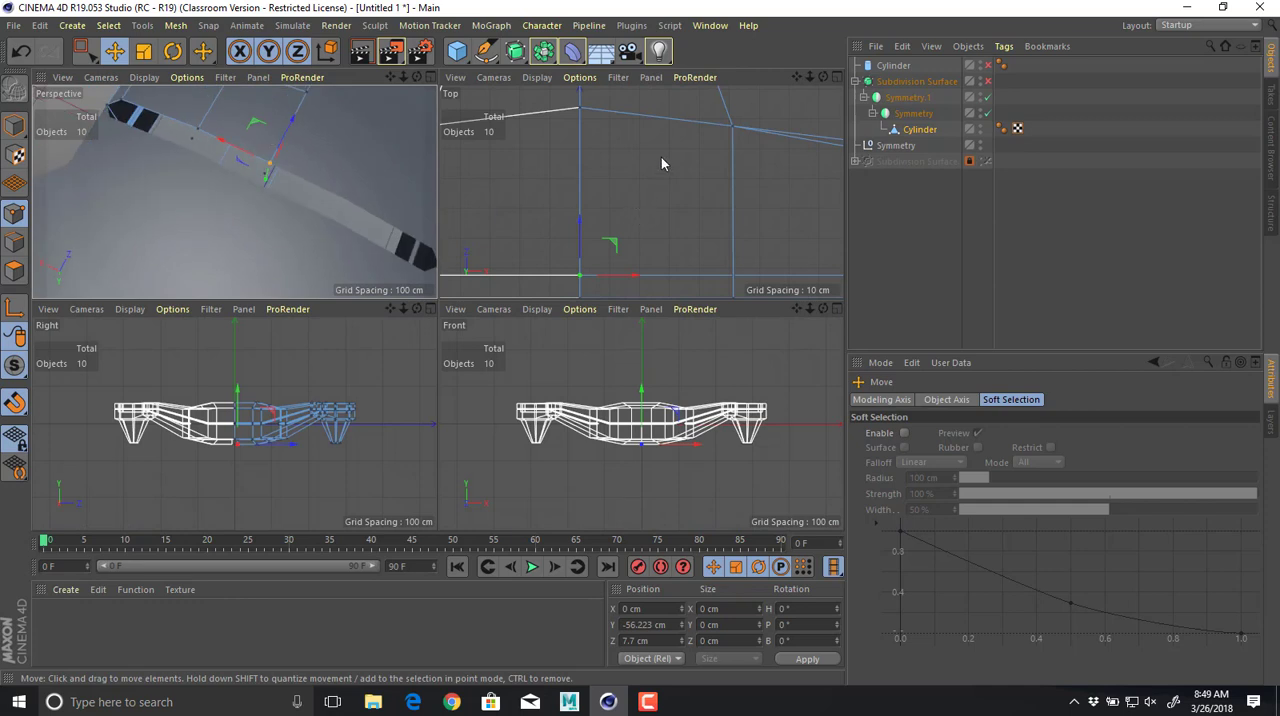
{"action": "middle_click_drag", "start_coordinate": [612, 280], "coordinate": [728, 205], "text": "alt"}
{"action": "mouse_move", "coordinate": [718, 130]}
{"action": "left_mouse_down"}
{"action": "mouse_move", "coordinate": [722, 151]}
{"action": "mouse_move", "coordinate": [721, 134]}
{"action": "left_mouse_up"}
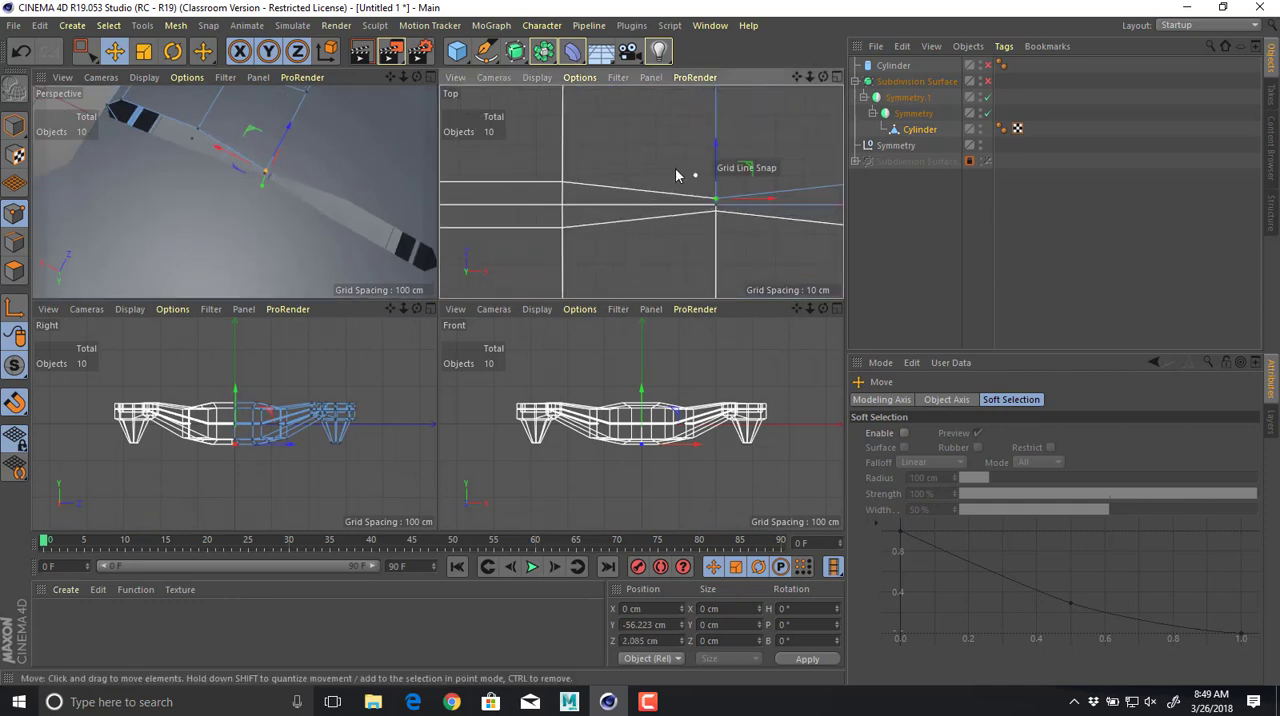
{"action": "left_click_drag", "start_coordinate": [675, 169], "coordinate": [553, 118], "text": "alt"}
{"action": "middle_click_drag", "start_coordinate": [633, 176], "coordinate": [595, 150], "text": "alt"}
{"action": "left_click_drag", "start_coordinate": [595, 150], "coordinate": [622, 171], "text": "alt"}
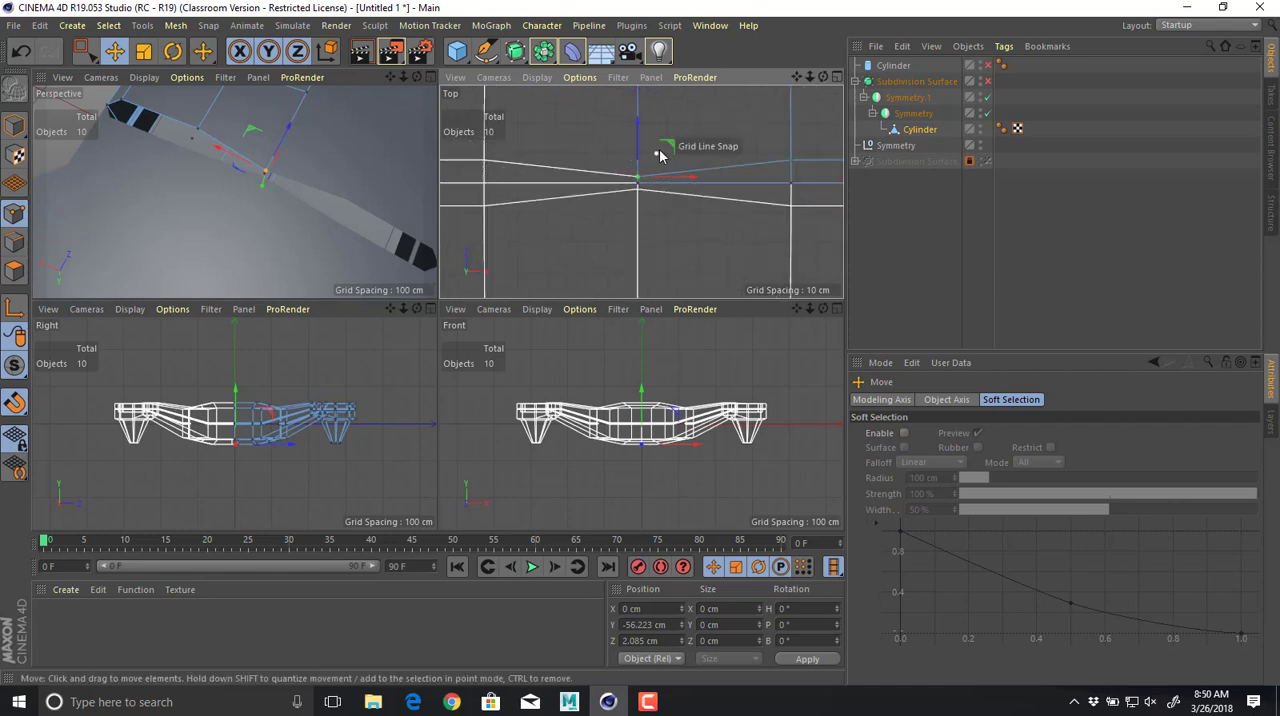
{"action": "left_click_drag", "start_coordinate": [636, 128], "coordinate": [643, 192]}
{"action": "key", "text": "ctrl+z"}
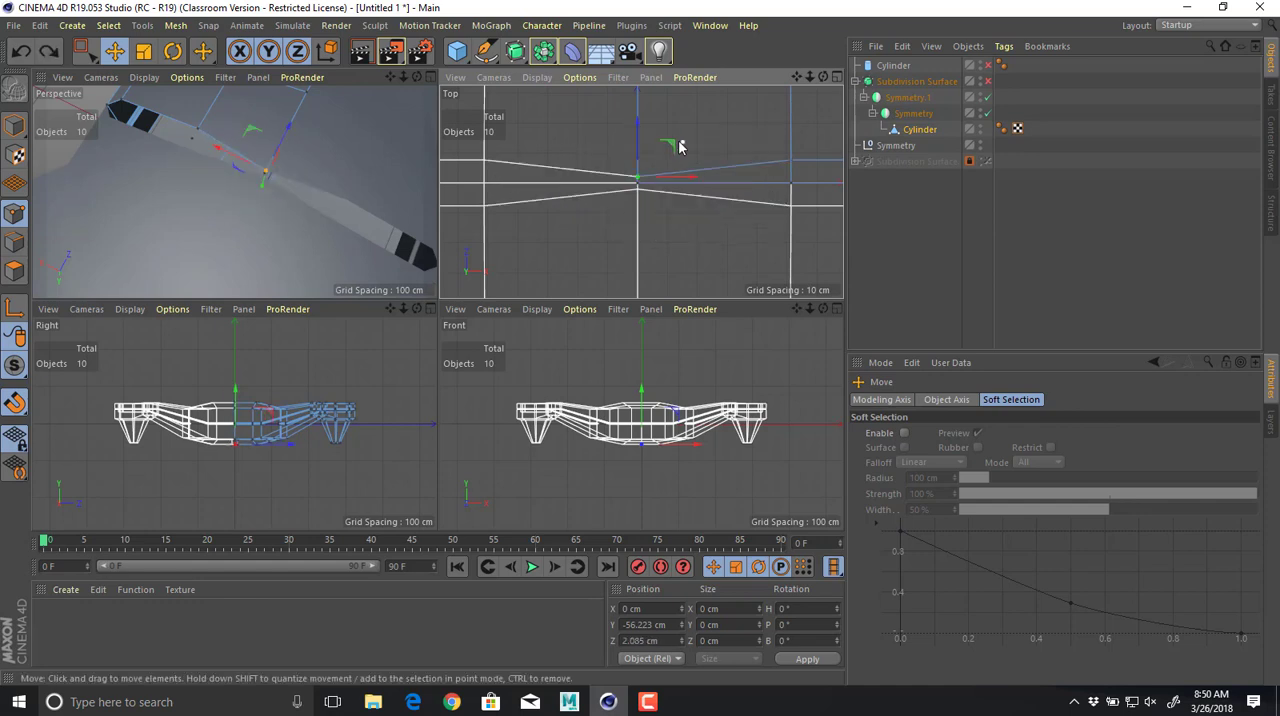
{"action": "left_click_drag", "start_coordinate": [679, 147], "coordinate": [672, 157]}
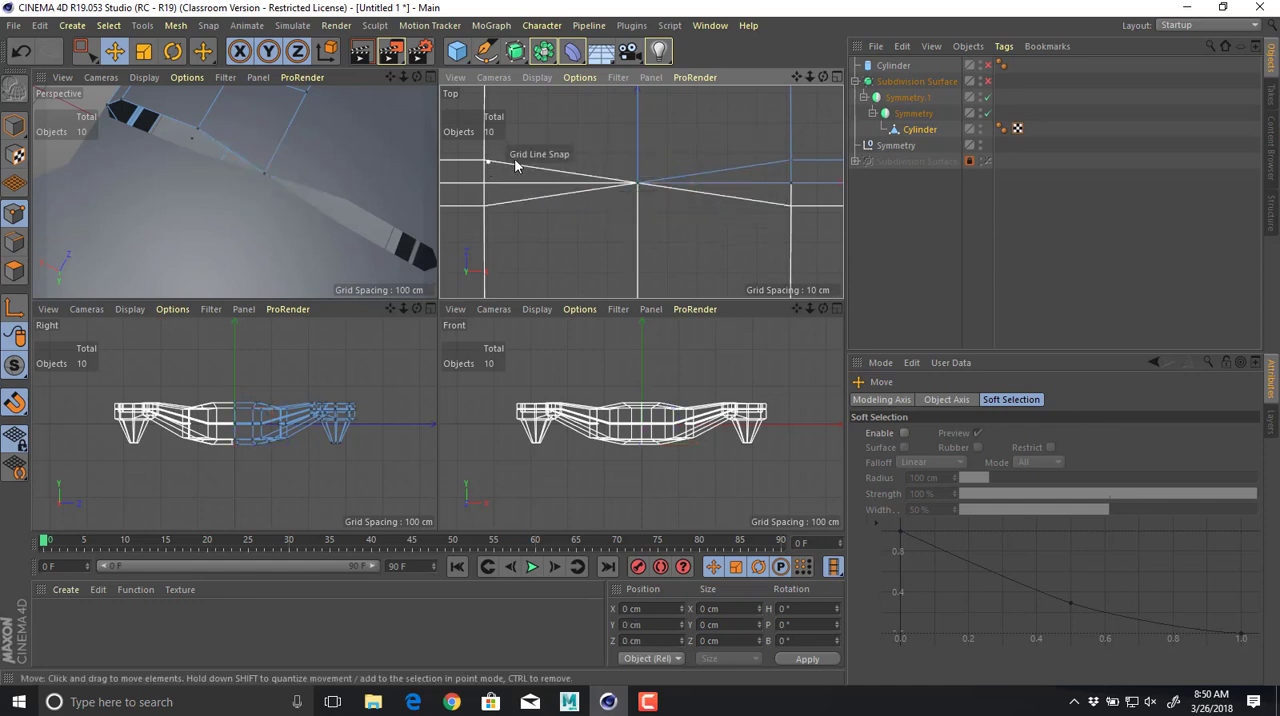
{"action": "middle_click_drag", "start_coordinate": [651, 164], "coordinate": [761, 182], "text": "alt"}
Move the inset's middle and outer points beside the same seam onto Z 0 cm in the Top view.
{"action": "left_click", "coordinate": [202, 131]}
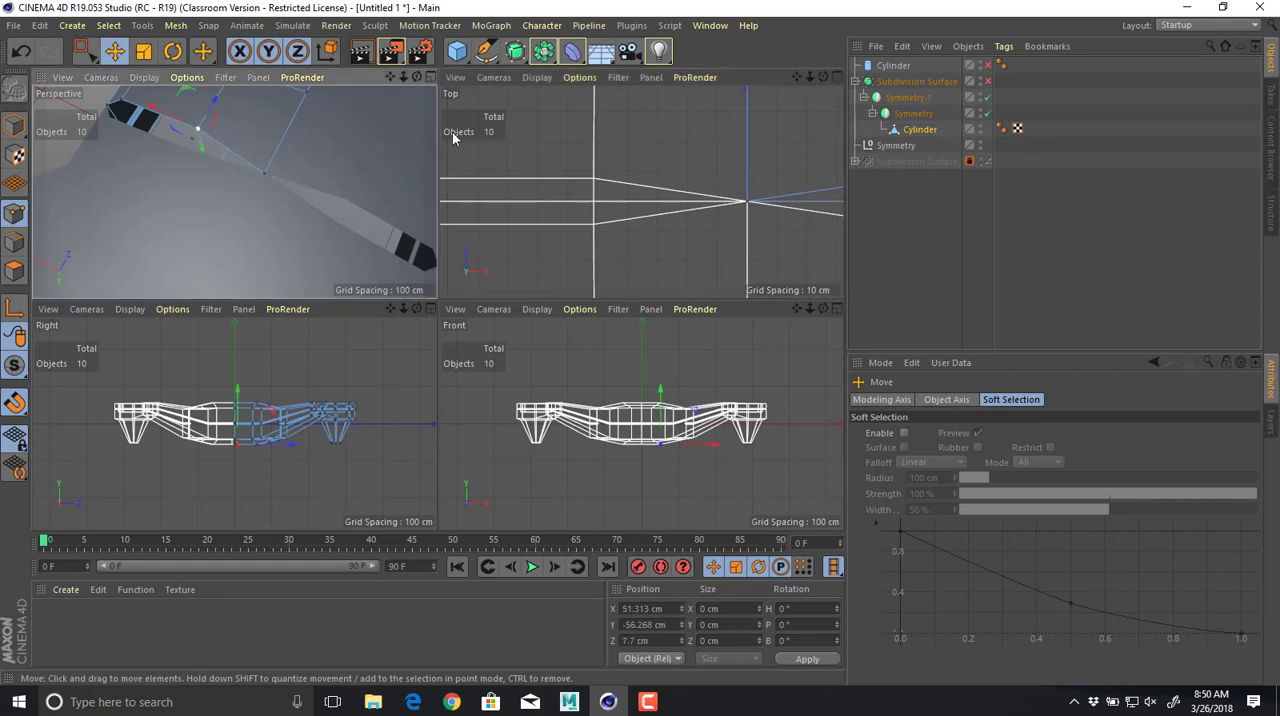
{"action": "middle_click_drag", "start_coordinate": [536, 153], "coordinate": [895, 180], "text": "alt"}
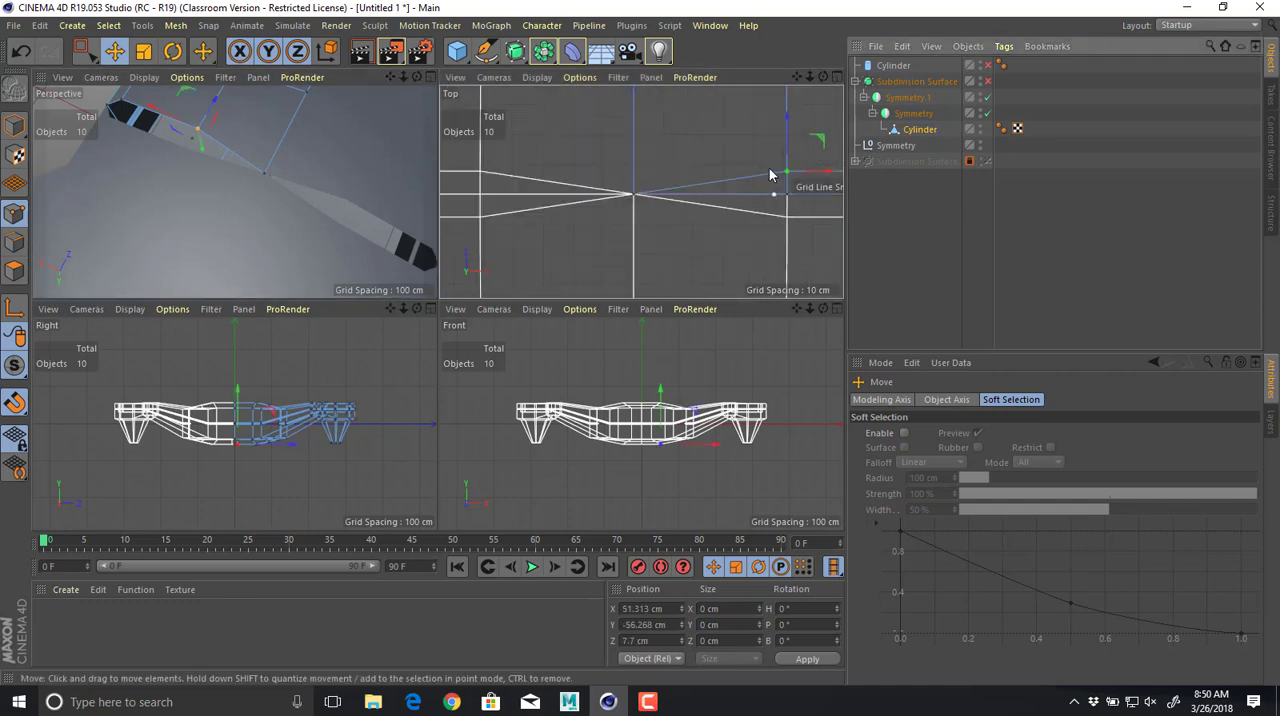
{"action": "middle_click_drag", "start_coordinate": [787, 136], "coordinate": [706, 148], "text": "alt"}
{"action": "left_click_drag", "start_coordinate": [706, 153], "coordinate": [708, 175]}
{"action": "middle_click_drag", "start_coordinate": [797, 158], "coordinate": [572, 183], "text": "alt"}
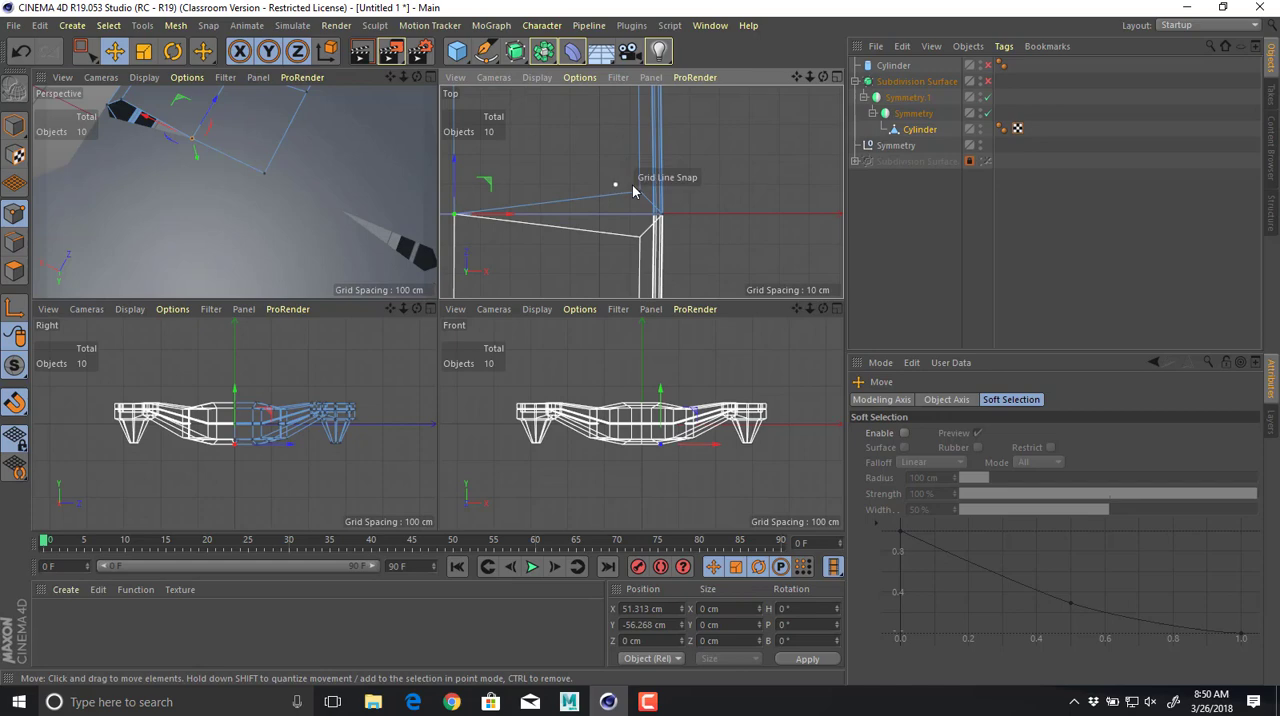
{"action": "left_click_drag", "start_coordinate": [638, 185], "coordinate": [641, 172]}
Inspect the joined underside in Perspective with the Subdivision Surface enabled, then disable the smoothing again.
{"action": "middle_click", "coordinate": [333, 207]}
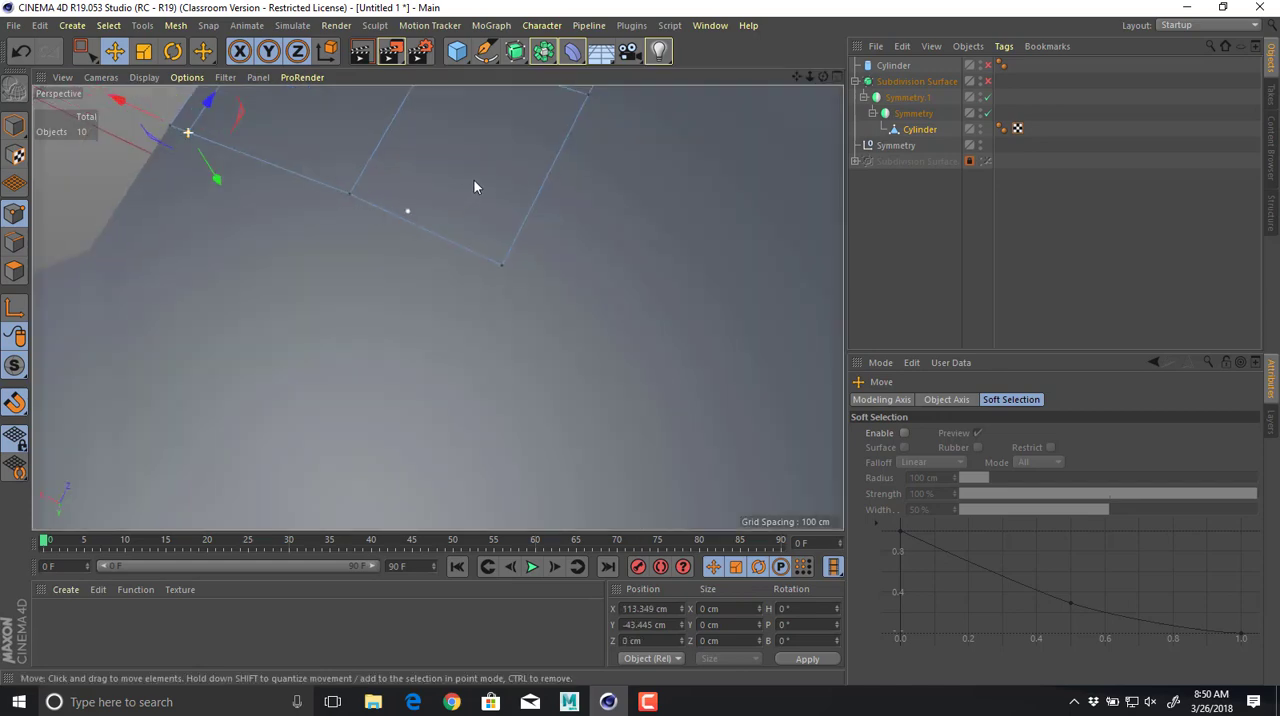
{"action": "right_click_drag", "start_coordinate": [488, 149], "coordinate": [352, 166], "text": "alt"}
{"action": "middle_click_drag", "start_coordinate": [440, 185], "coordinate": [460, 325], "text": "alt"}
{"action": "left_click_drag", "start_coordinate": [463, 325], "coordinate": [543, 310], "text": "alt"}
{"action": "key", "text": "q"}
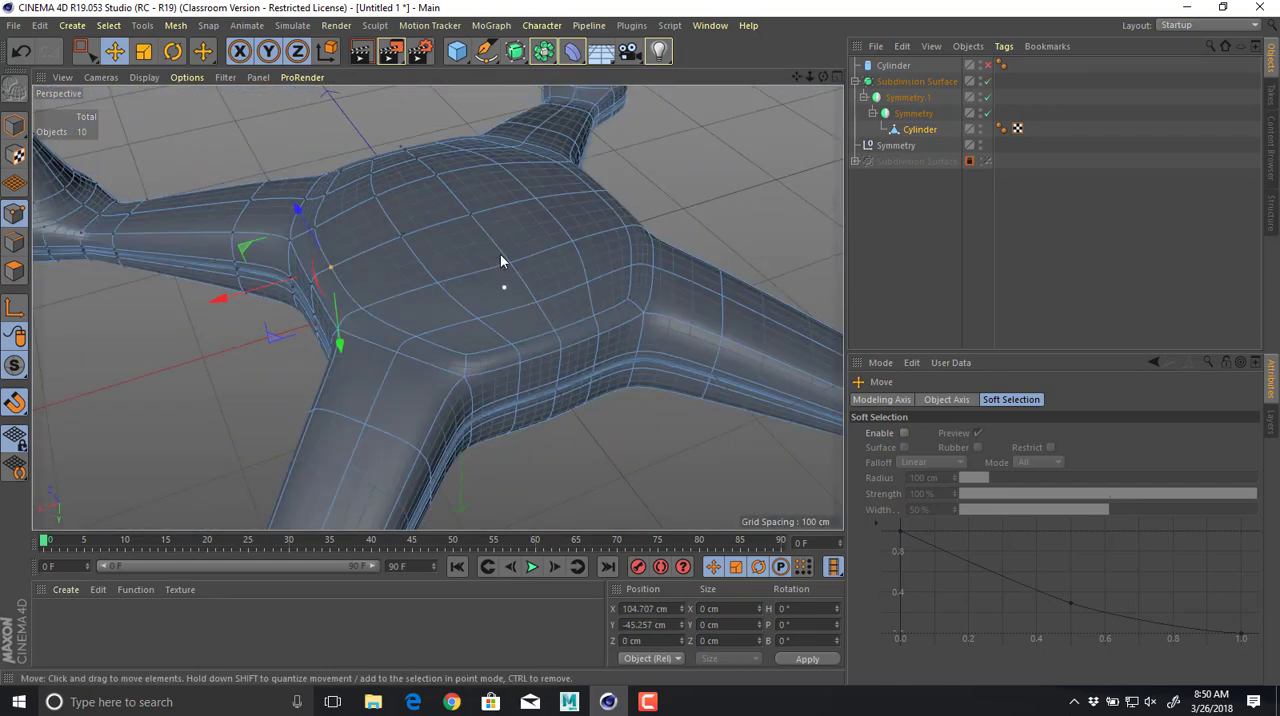
{"action": "left_click_drag", "start_coordinate": [500, 261], "coordinate": [516, 290], "text": "alt"}
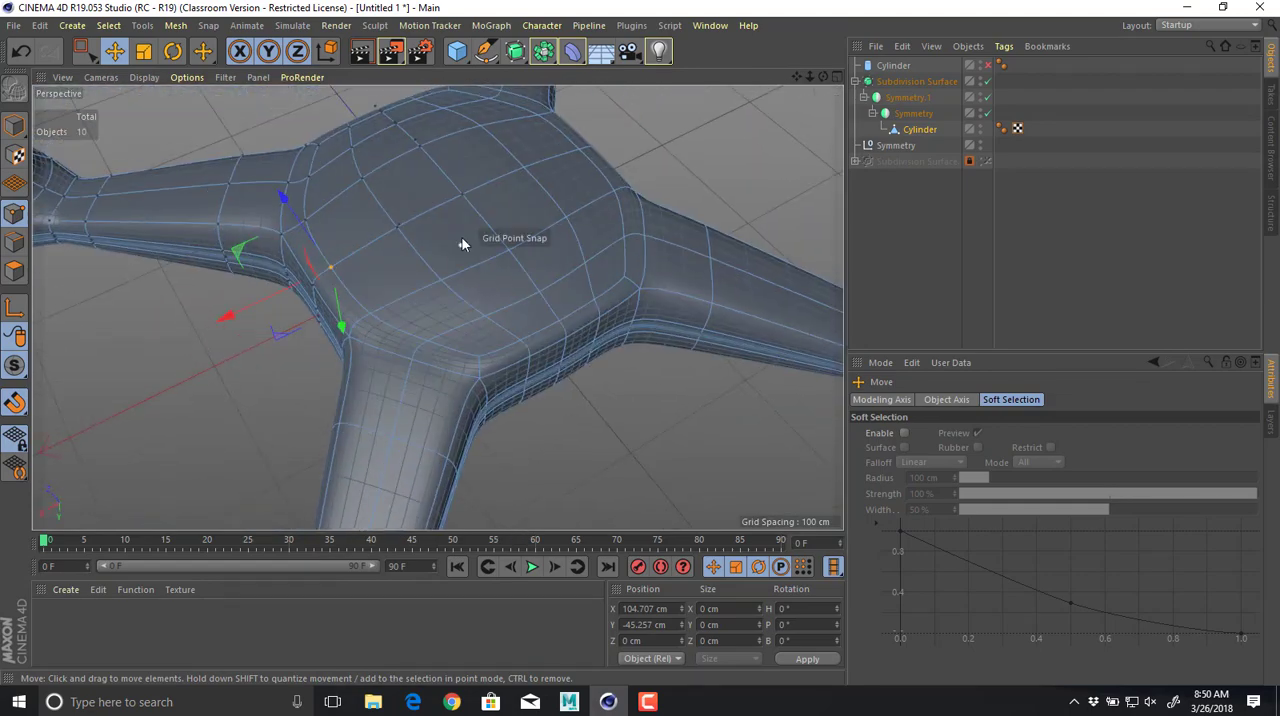
{"action": "key", "text": "q"}
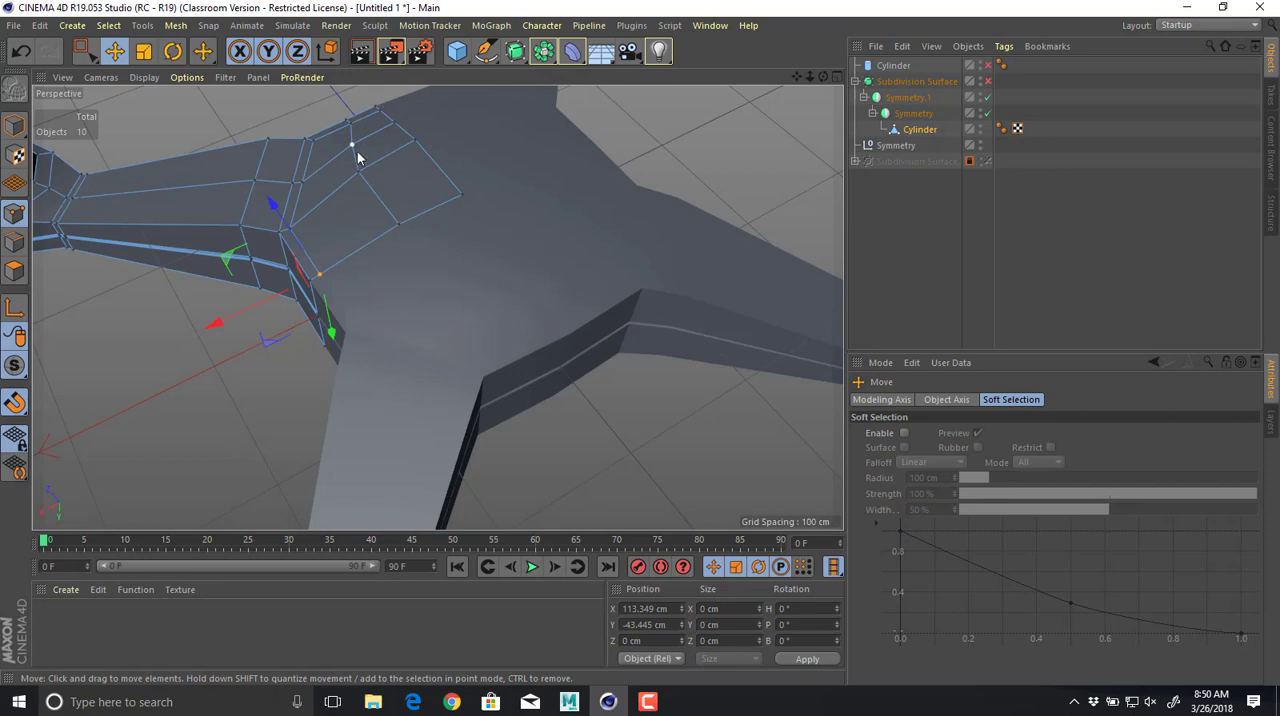
Select the quarter mesh's six central underside polygons and extrude them outward by about 30 cm.
{"action": "left_click", "coordinate": [14, 270]}
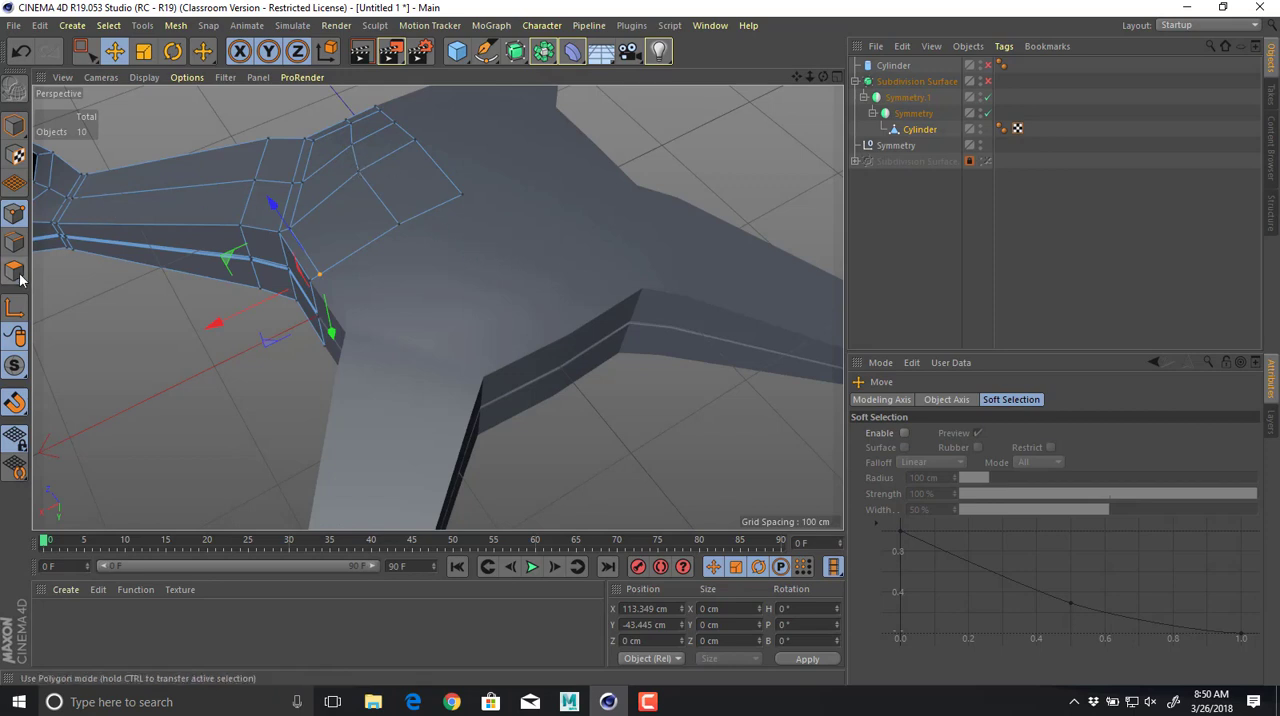
{"action": "left_click", "coordinate": [378, 131]}
{"action": "key", "text": "q"}
{"action": "key", "text": "q"}
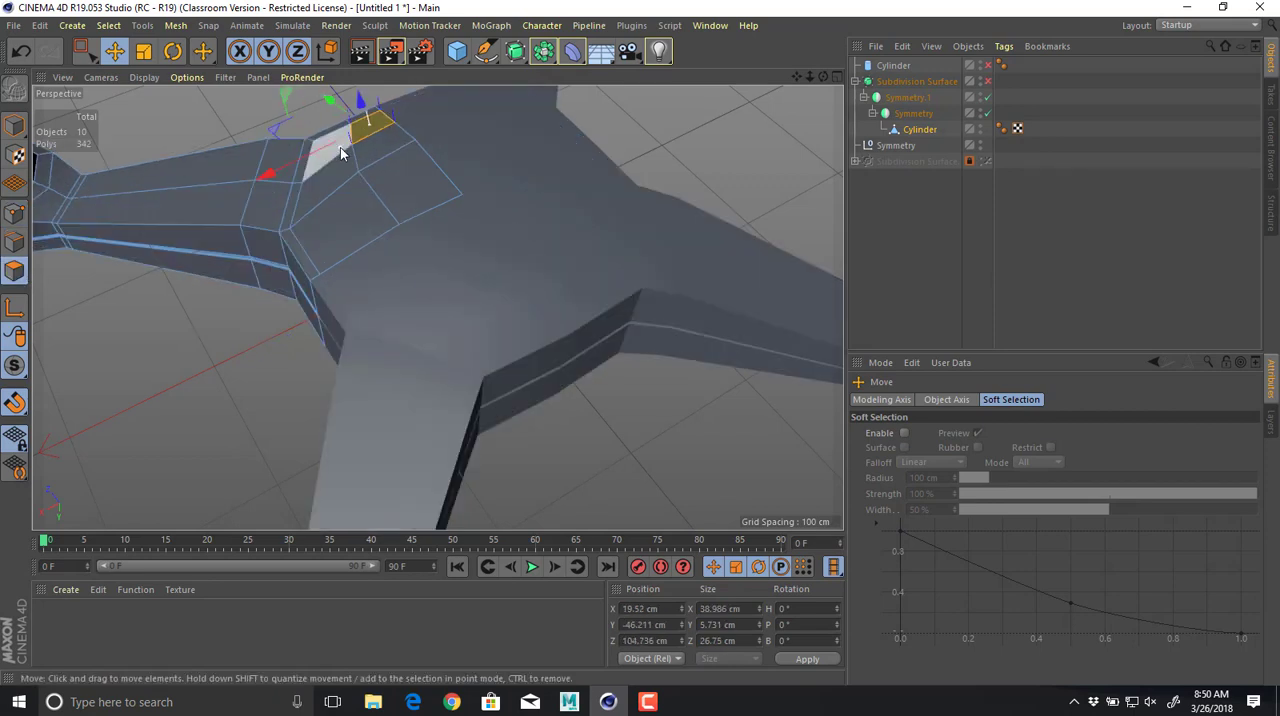
{"action": "left_click", "coordinate": [337, 152], "text": "shift"}
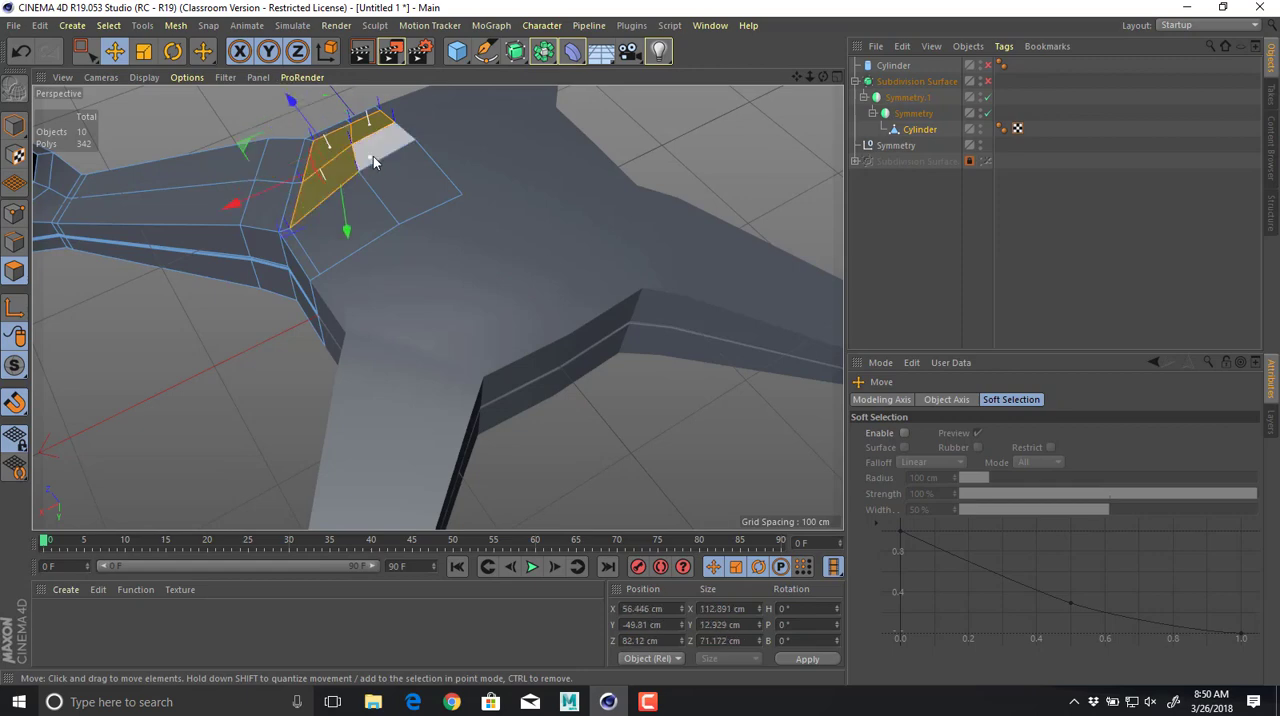
{"action": "left_click", "coordinate": [375, 200], "text": "shift"}
{"action": "left_click_drag", "start_coordinate": [331, 277], "coordinate": [362, 261], "text": "alt"}
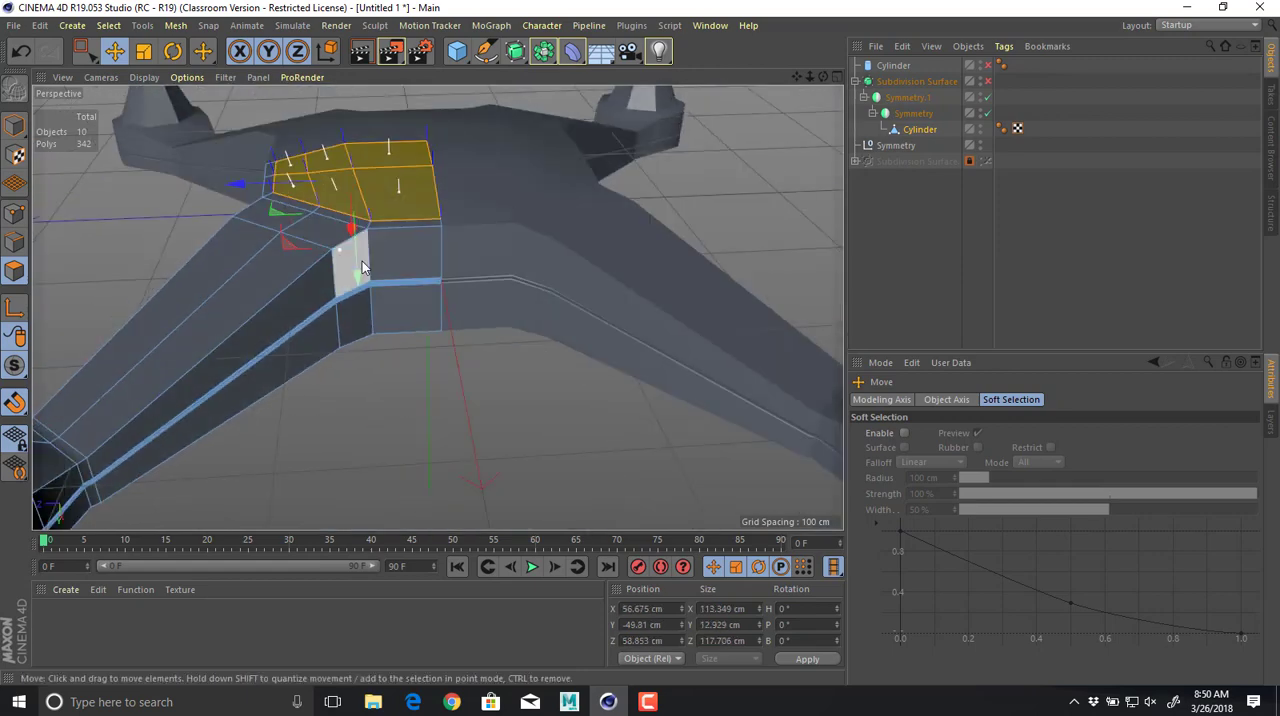
{"action": "key", "text": "d"}
{"action": "mouse_move", "coordinate": [414, 206]}
{"action": "left_mouse_down"}
{"action": "mouse_move", "coordinate": [348, 163]}
{"action": "mouse_move", "coordinate": [403, 190]}
{"action": "left_mouse_up"}
{"action": "left_click_drag", "start_coordinate": [443, 303], "coordinate": [421, 215], "text": "alt"}
Flatten the extruded panel by scaling its polygons along Y to a height of about 0.3 cm.
{"action": "key", "text": "t"}
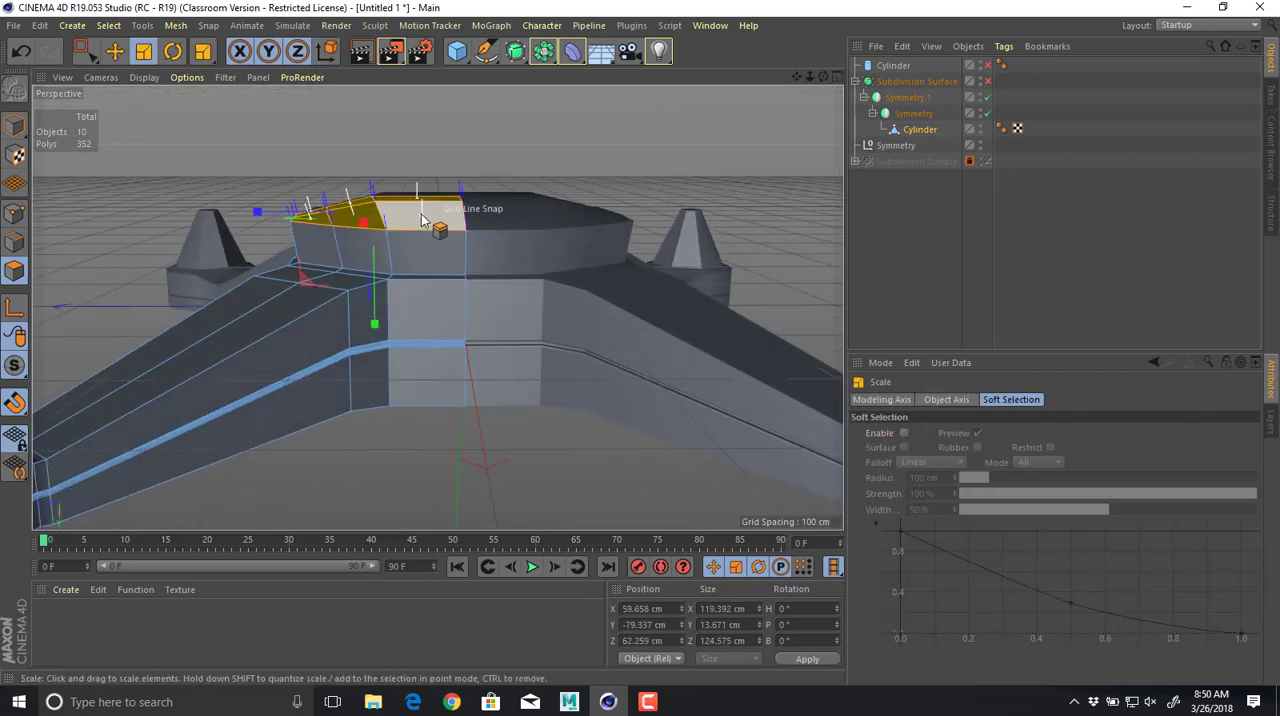
{"action": "left_click_drag", "start_coordinate": [381, 321], "coordinate": [371, 221]}
{"action": "left_click_drag", "start_coordinate": [465, 292], "coordinate": [578, 317], "text": "alt"}
{"action": "left_click_drag", "start_coordinate": [513, 243], "coordinate": [360, 306], "text": "alt"}
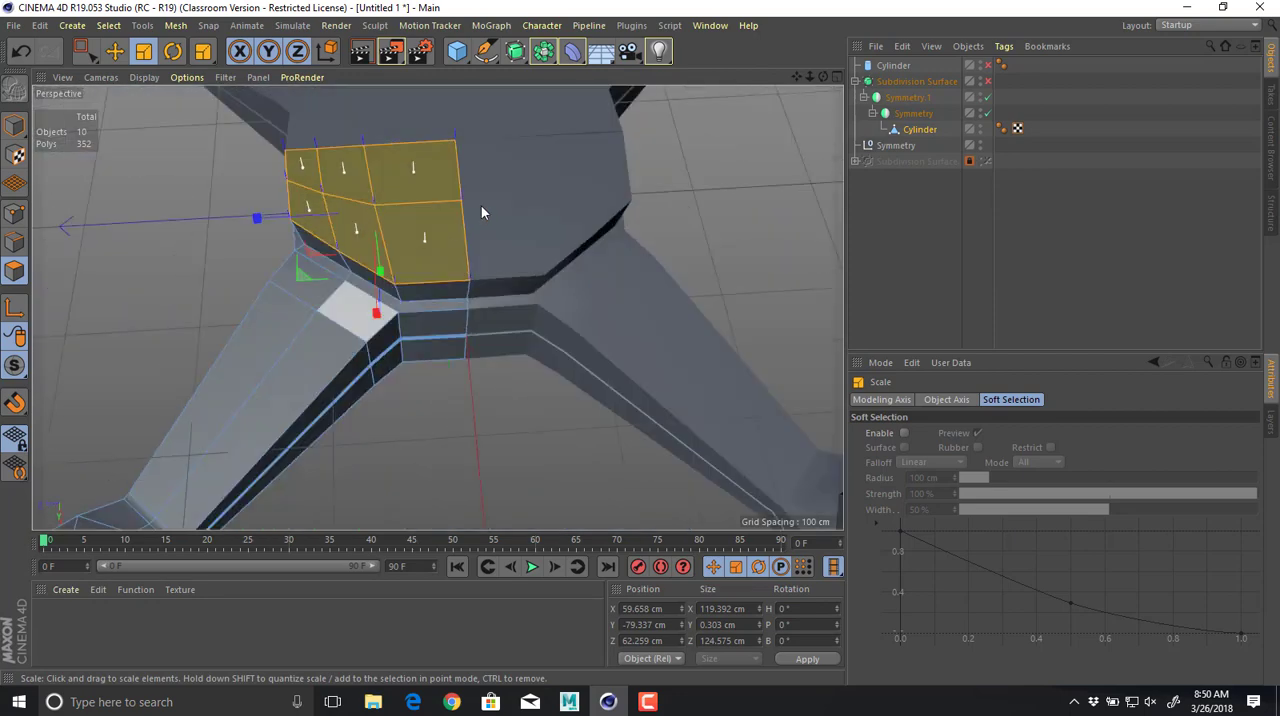
{"action": "left_click_drag", "start_coordinate": [471, 202], "coordinate": [454, 208], "text": "alt"}
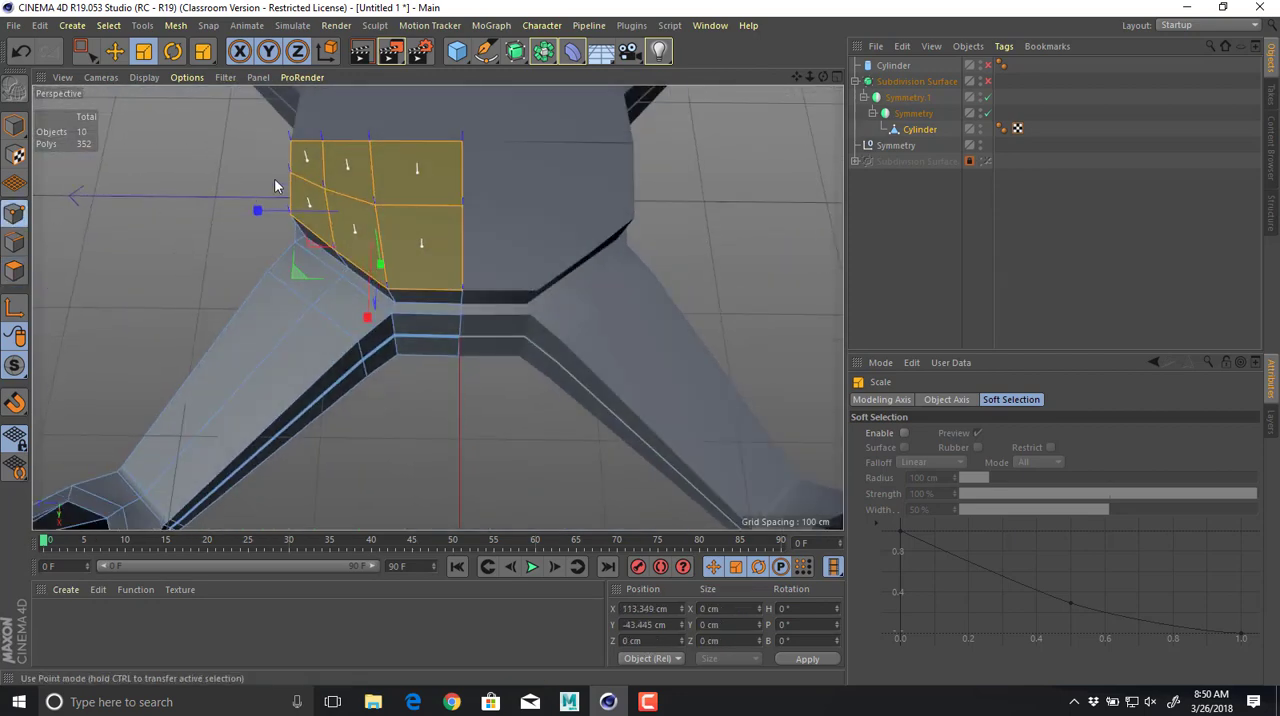
{"action": "left_click_drag", "start_coordinate": [460, 303], "coordinate": [409, 370], "text": "alt"}
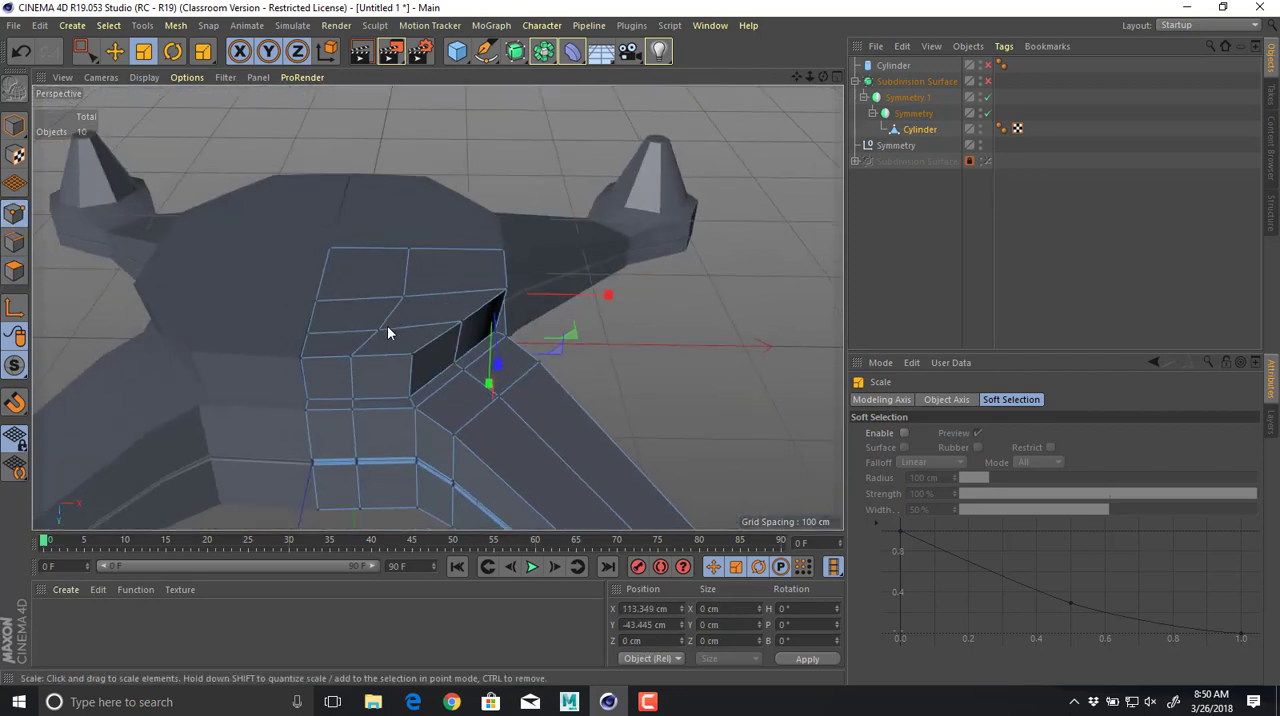
Move the flat panel's two interior points inward so they centre at about X 38 cm, Z 55 cm.
{"action": "left_click", "coordinate": [426, 298], "text": "shift"}
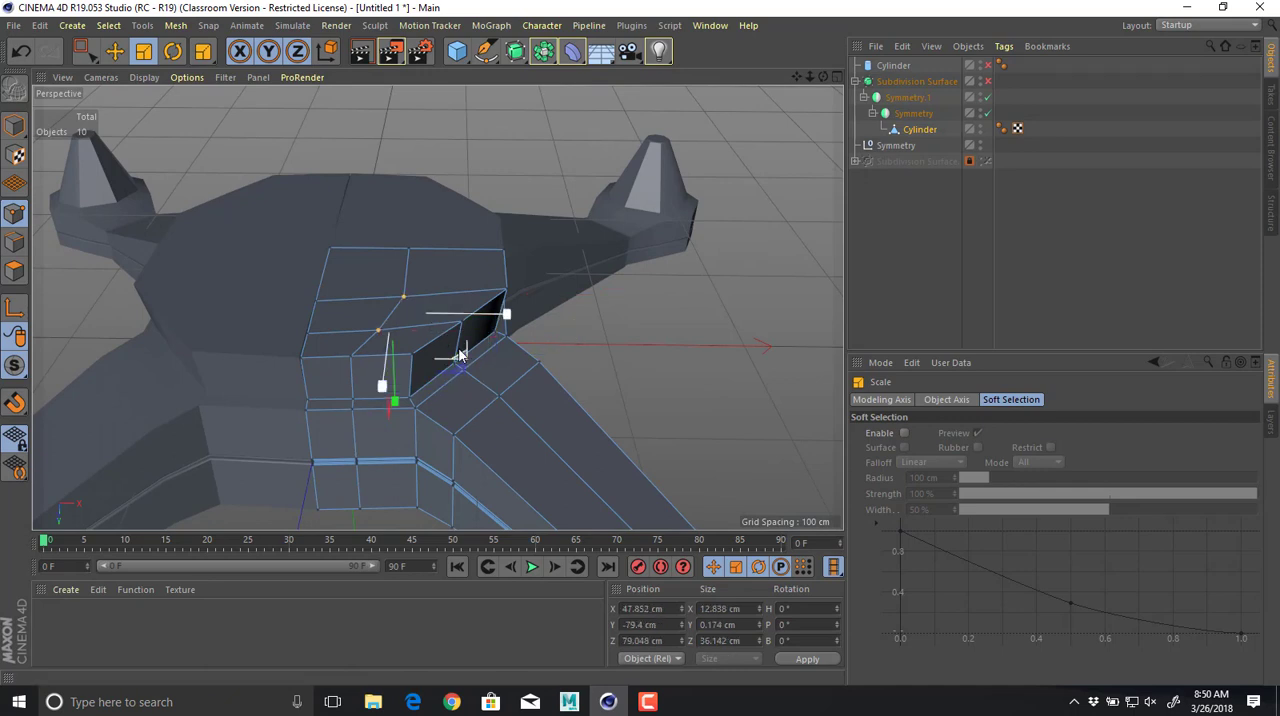
{"action": "left_click_drag", "start_coordinate": [489, 389], "coordinate": [501, 391], "text": "alt"}
{"action": "key", "text": "e"}
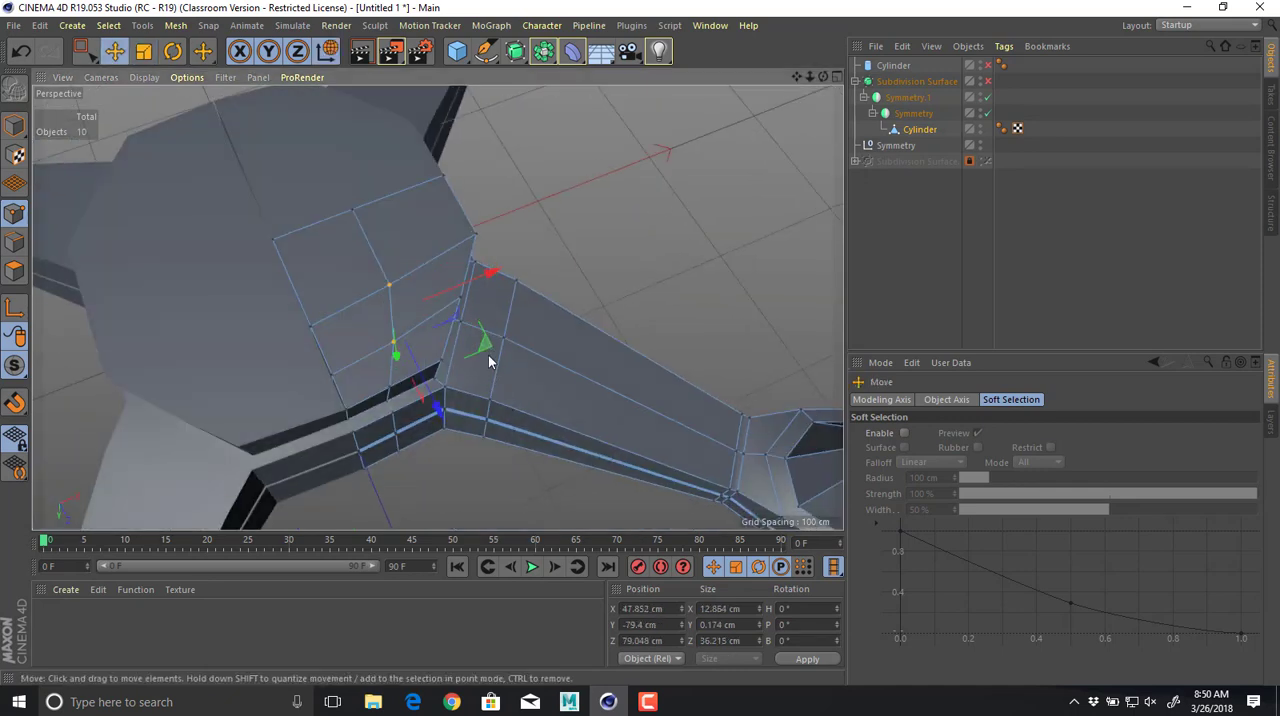
{"action": "left_click_drag", "start_coordinate": [484, 346], "coordinate": [323, 330]}
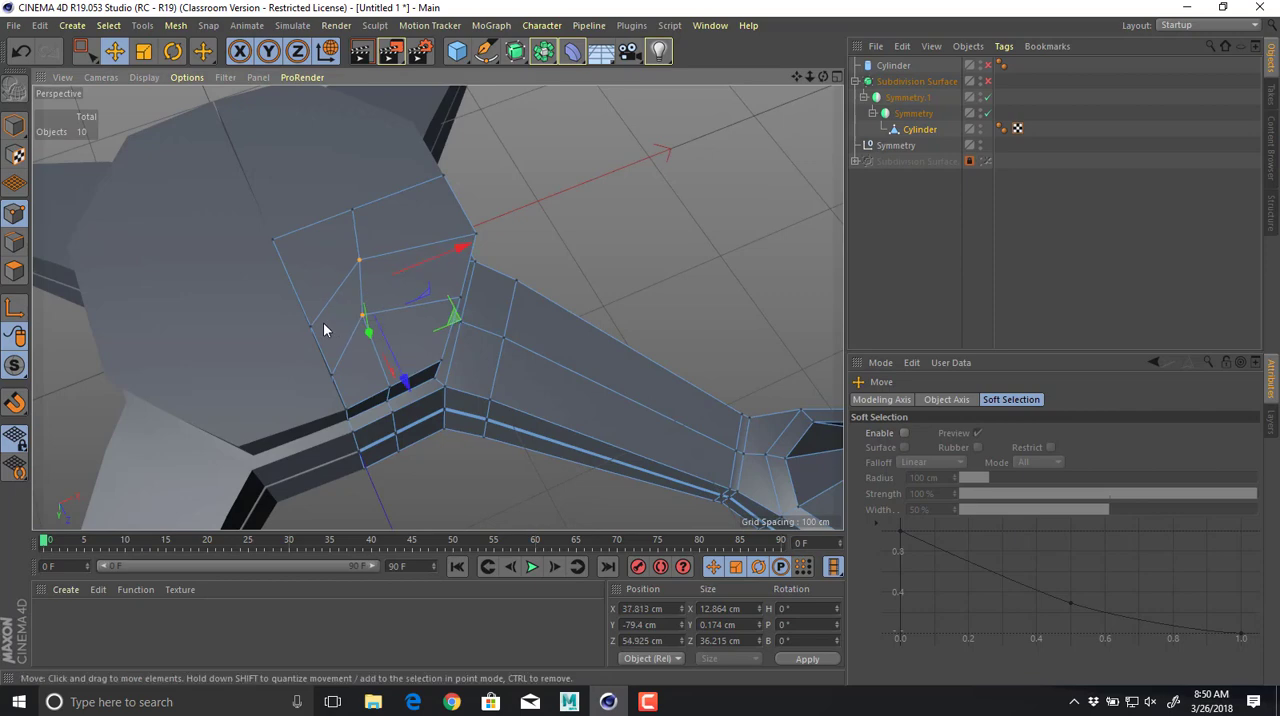
Slide the panel's two intermediate points on the X 0 seam along Z, centring them at about Z 58 cm.
{"action": "left_click", "coordinate": [311, 340]}
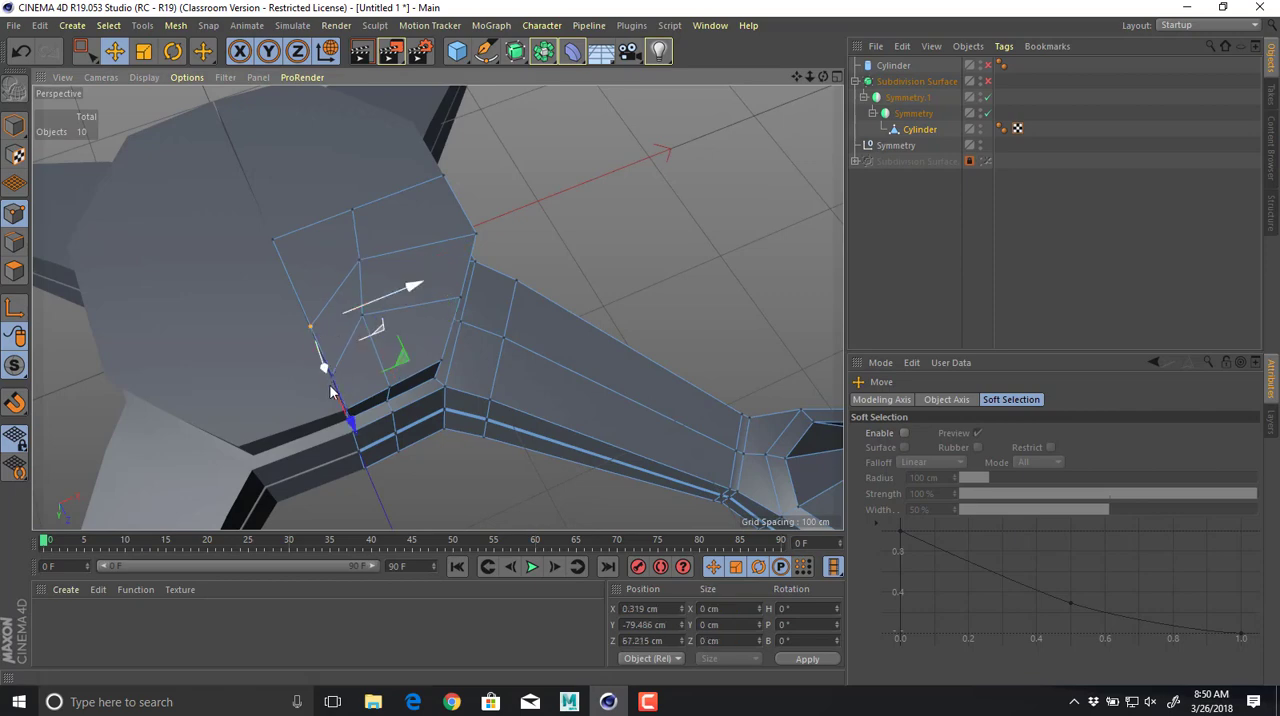
{"action": "left_click_drag", "start_coordinate": [332, 392], "coordinate": [428, 360], "text": "alt"}
{"action": "scroll", "coordinate": [430, 357], "scroll_direction": "up", "scroll_amount": 5}
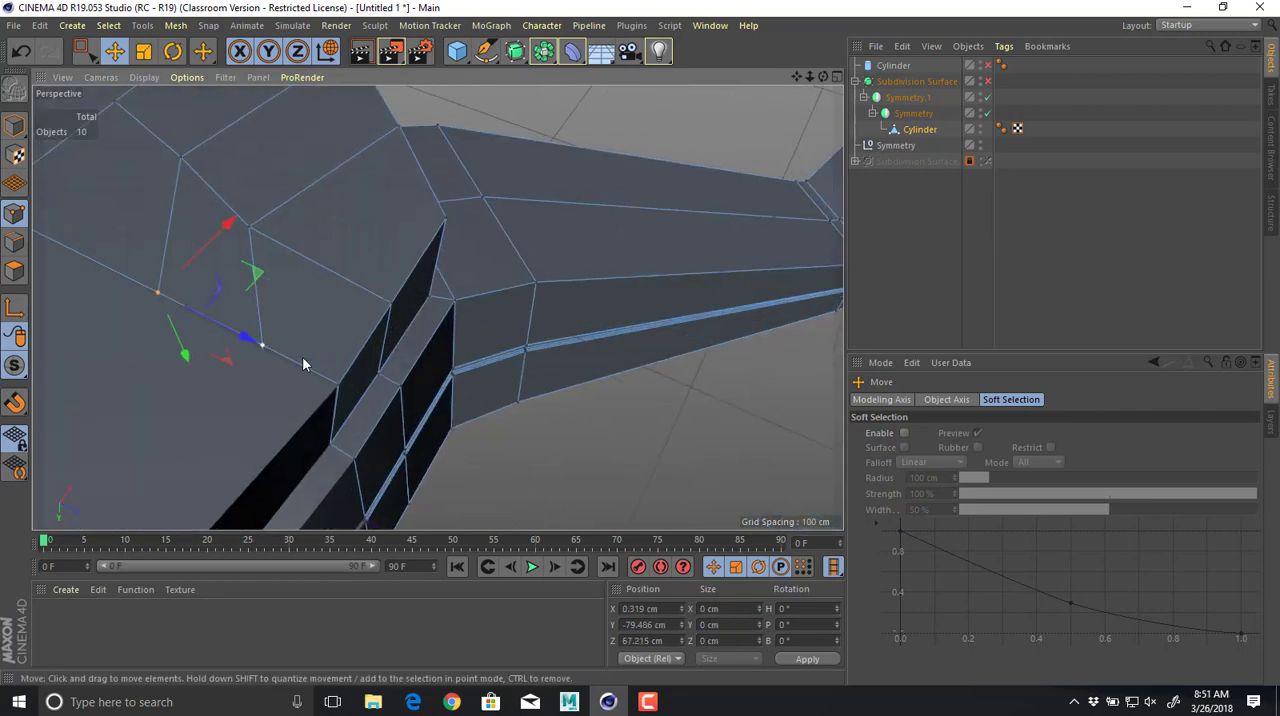
{"action": "left_click", "coordinate": [269, 347], "text": "shift"}
{"action": "left_click_drag", "start_coordinate": [300, 370], "coordinate": [214, 334]}
{"action": "mouse_move", "coordinate": [400, 350]}
{"action": "left_mouse_down", "text": "alt"}
{"action": "mouse_move", "coordinate": [473, 411]}
{"action": "mouse_move", "coordinate": [402, 379]}
{"action": "mouse_move", "coordinate": [486, 257]}
{"action": "mouse_move", "coordinate": [395, 339]}
{"action": "left_mouse_up", "text": "alt"}
{"action": "scroll", "coordinate": [486, 258], "scroll_direction": "down", "scroll_amount": 5}
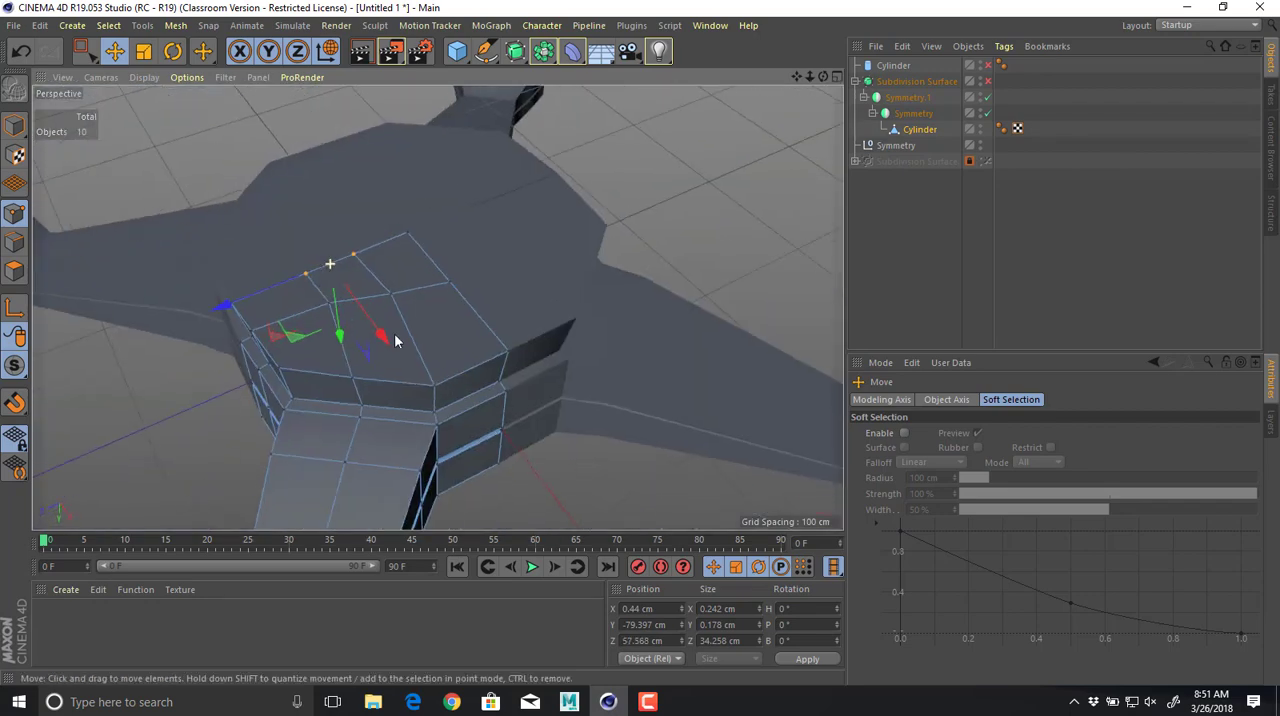
Pull the outer rim points of the extruded panel inward one by one to taper and round its outline.
{"action": "left_click", "coordinate": [431, 385]}
{"action": "left_click_drag", "start_coordinate": [482, 465], "coordinate": [453, 429]}
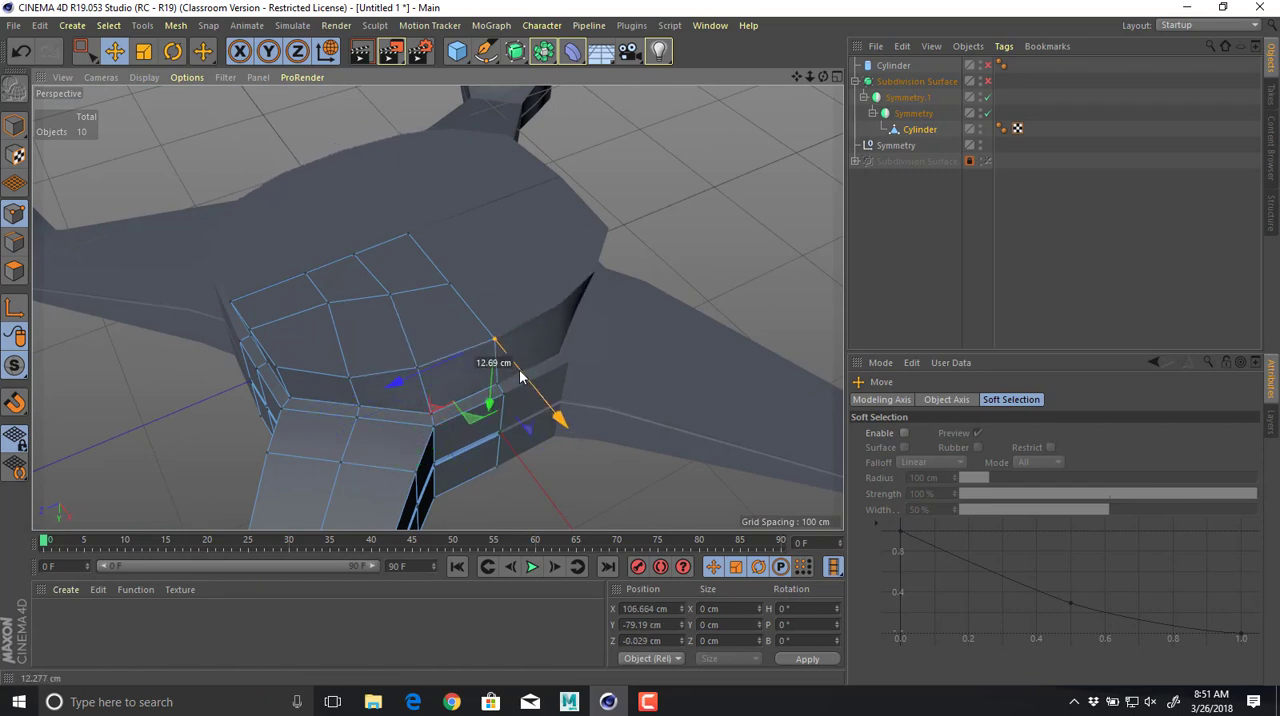
{"action": "left_click", "coordinate": [349, 379]}
{"action": "left_click_drag", "start_coordinate": [307, 399], "coordinate": [383, 427]}
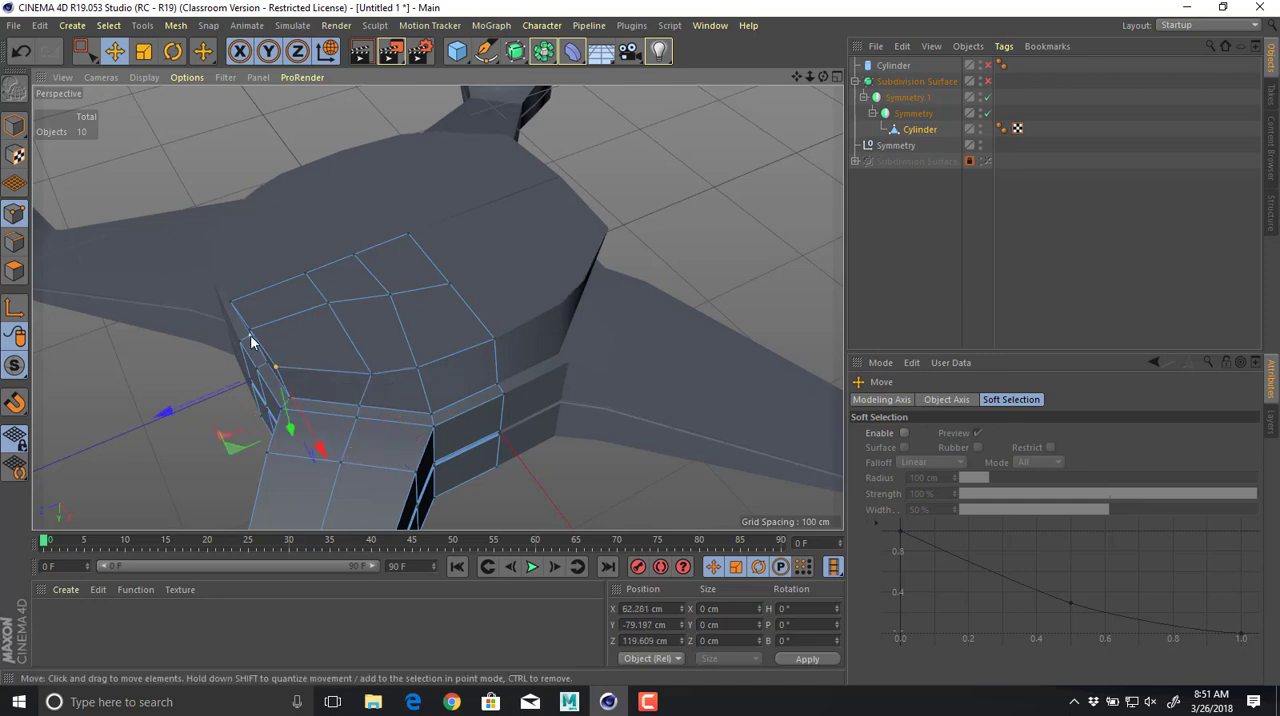
{"action": "left_click_drag", "start_coordinate": [269, 347], "coordinate": [233, 361], "text": "alt"}
{"action": "left_click", "coordinate": [229, 349], "text": "ctrl"}
{"action": "left_click", "coordinate": [249, 332], "text": "shift"}
{"action": "left_click_drag", "start_coordinate": [534, 236], "coordinate": [512, 252], "text": "alt"}
Delete two of the extrusion's inner wall polygons along the X 0 seam.
{"action": "left_click", "coordinate": [522, 219]}
{"action": "right_click_drag", "start_coordinate": [517, 246], "coordinate": [622, 256], "text": "alt"}
{"action": "left_click_drag", "start_coordinate": [622, 256], "coordinate": [313, 230], "text": "alt"}
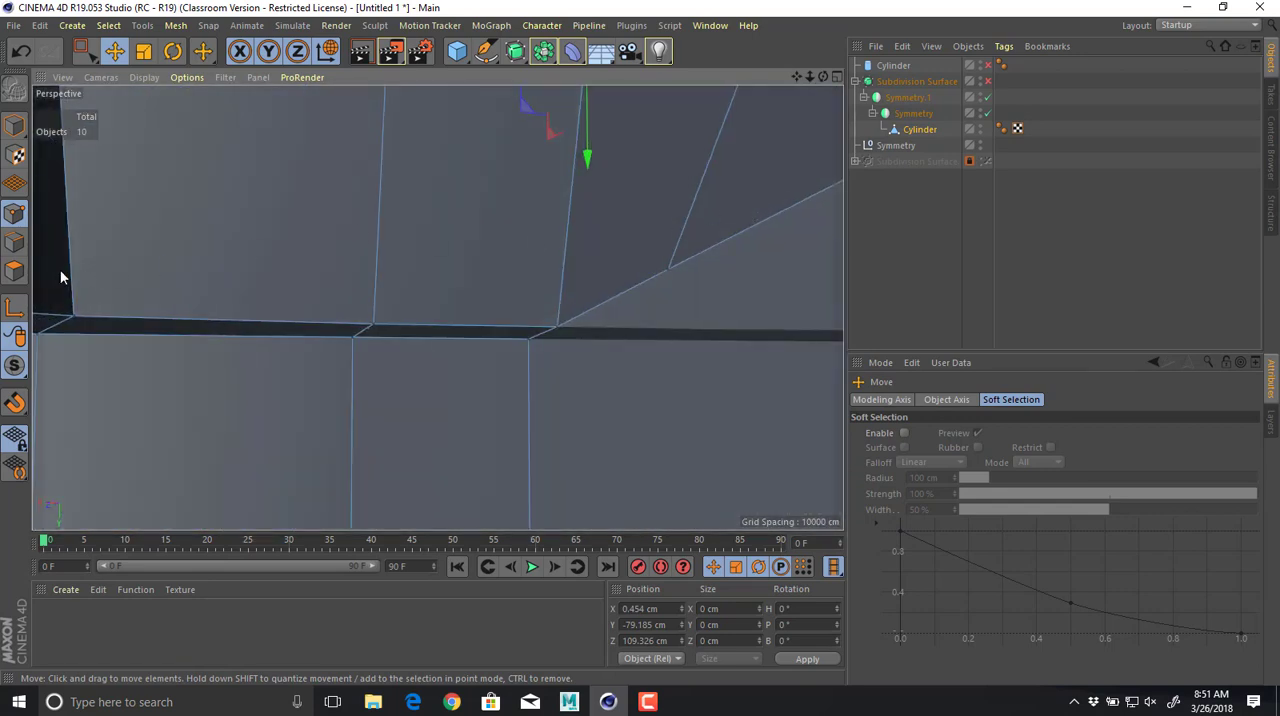
{"action": "left_click", "coordinate": [20, 270]}
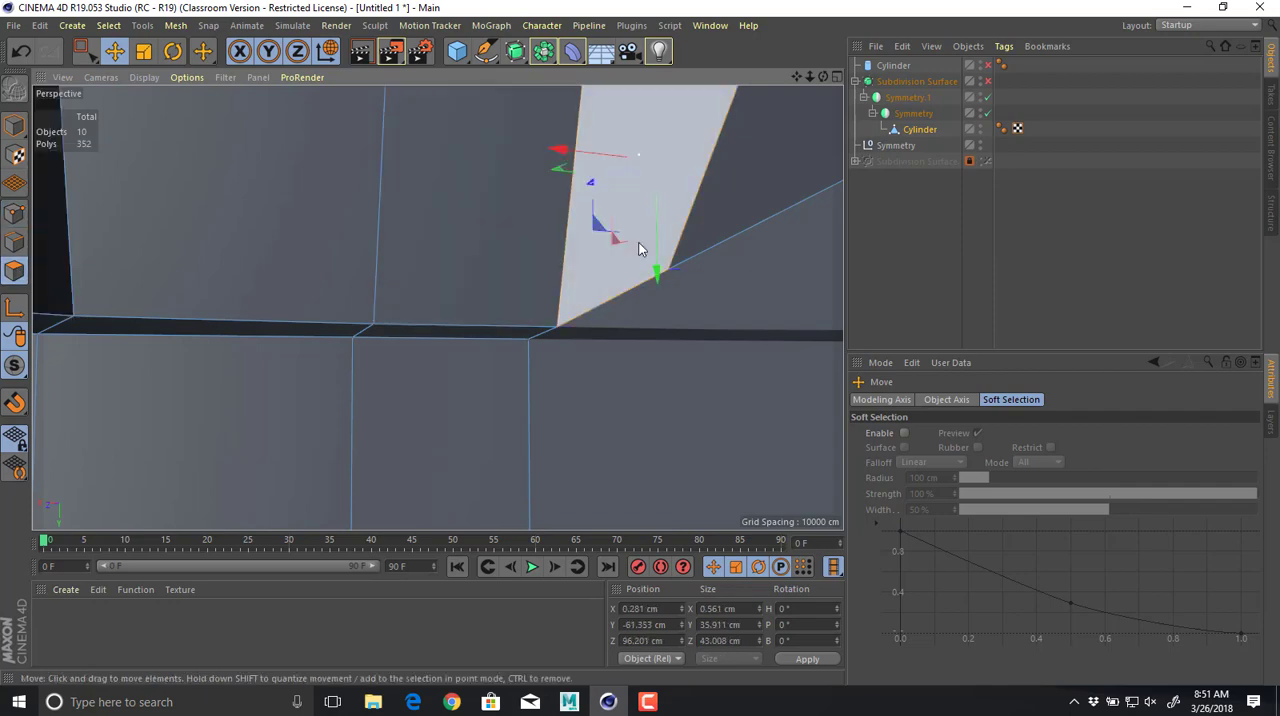
{"action": "key", "text": "Delete"}
{"action": "left_click", "coordinate": [734, 207]}
{"action": "key", "text": "Delete"}
Delete the extrusion's two inner wall polygons along the Z 0 seam and the remaining one on the X 0 seam.
{"action": "left_click_drag", "start_coordinate": [622, 253], "coordinate": [506, 206], "text": "alt"}
{"action": "left_click", "coordinate": [503, 200]}
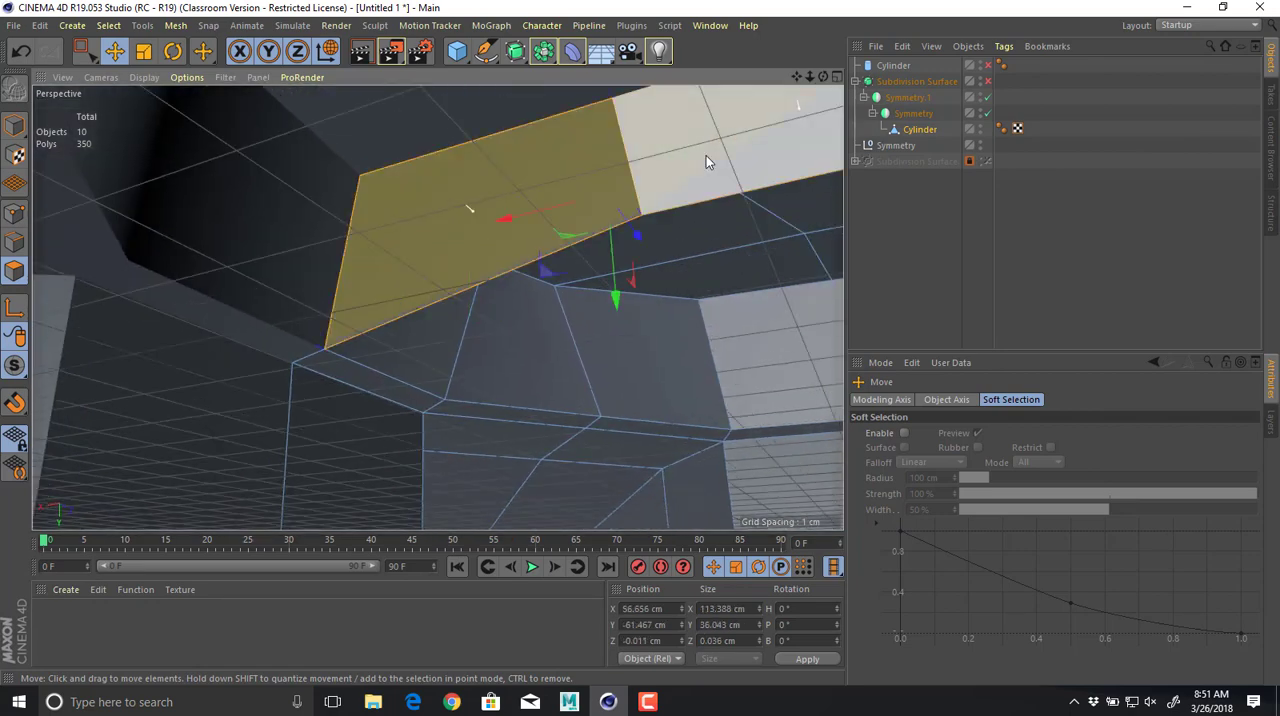
{"action": "key", "text": "Delete"}
{"action": "left_click_drag", "start_coordinate": [651, 228], "coordinate": [631, 180], "text": "alt"}
{"action": "left_click", "coordinate": [631, 180]}
{"action": "key", "text": "Delete"}
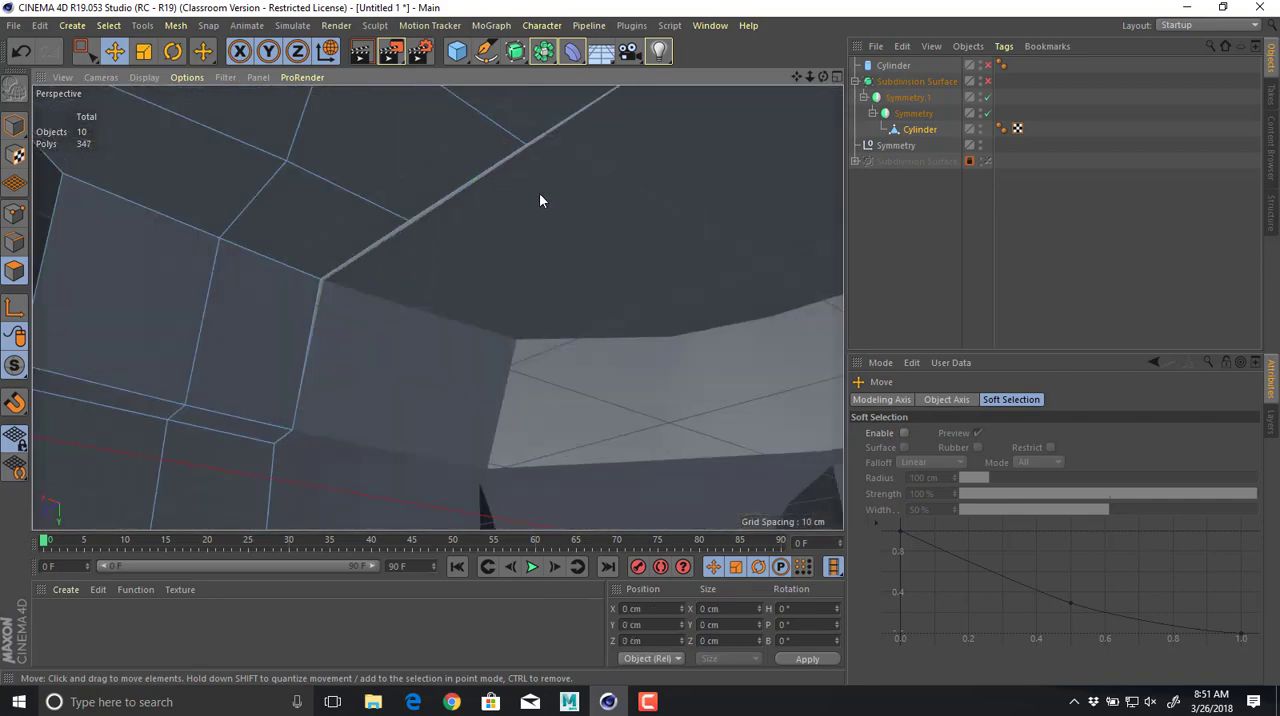
Slide the underside panel's outermost seam point, at about Z 109 cm, along X toward the symmetry seam.
{"action": "left_click_drag", "start_coordinate": [539, 192], "coordinate": [570, 430], "text": "alt"}
{"action": "right_click_drag", "start_coordinate": [571, 297], "coordinate": [312, 249], "text": "alt"}
{"action": "right_click_drag", "start_coordinate": [614, 343], "coordinate": [415, 316], "text": "alt"}
{"action": "left_click_drag", "start_coordinate": [438, 308], "coordinate": [514, 361], "text": "alt"}
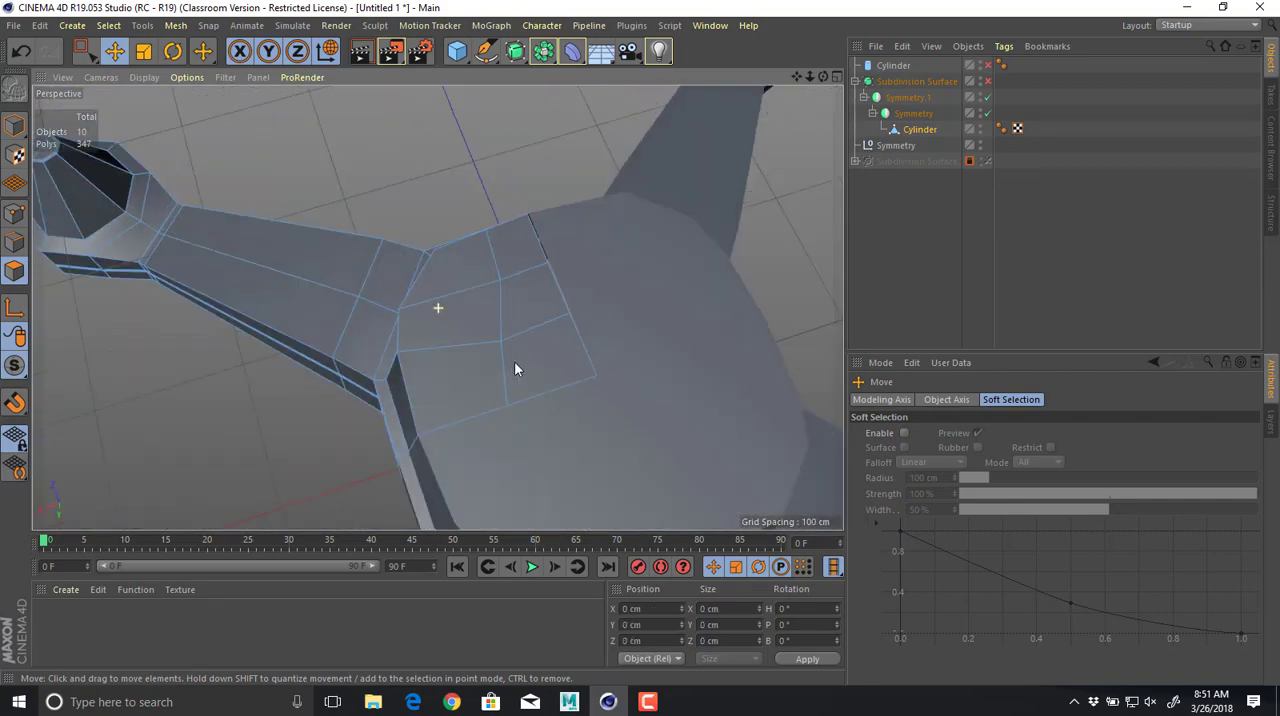
{"action": "middle_click_drag", "start_coordinate": [537, 300], "coordinate": [526, 351], "text": "alt"}
{"action": "right_click_drag", "start_coordinate": [526, 351], "coordinate": [712, 326], "text": "alt"}
{"action": "left_click", "coordinate": [15, 213]}
{"action": "left_click", "coordinate": [486, 138]}
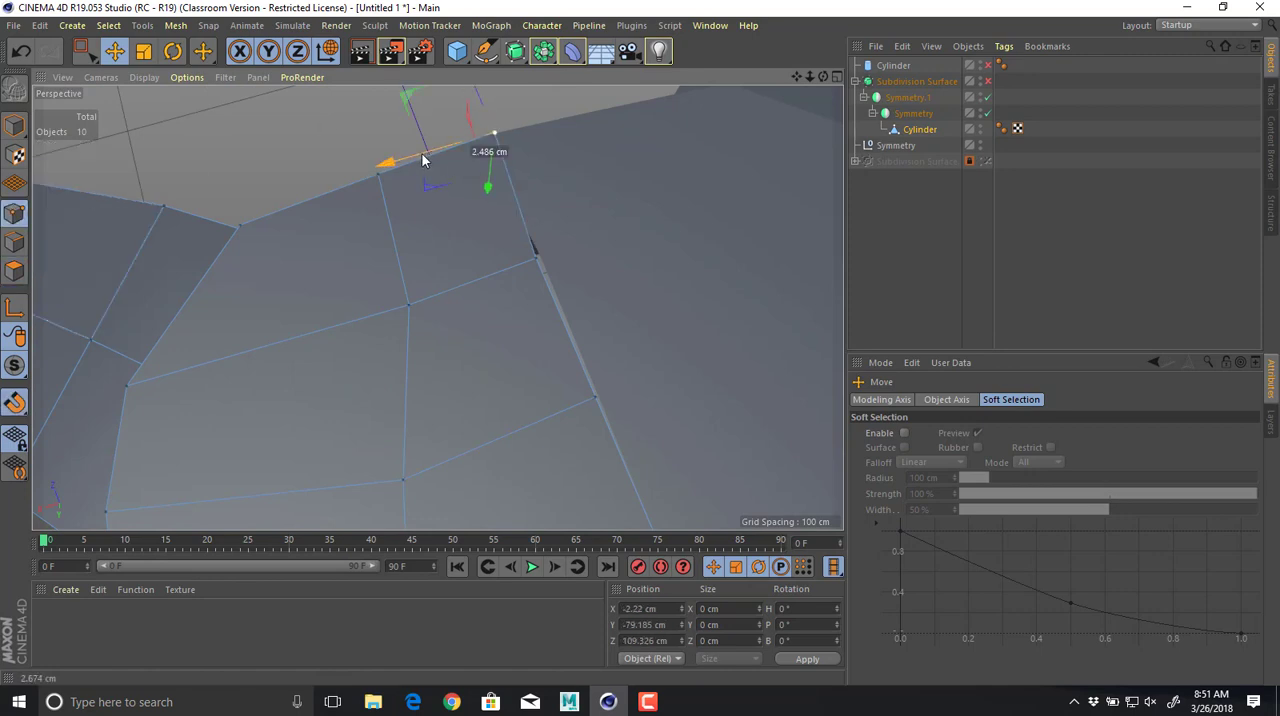
{"action": "left_click_drag", "start_coordinate": [422, 160], "coordinate": [520, 173]}
Align the panel's outermost seam point exactly to X 0 in the top view.
{"action": "middle_click", "coordinate": [595, 187]}
{"action": "middle_click", "coordinate": [594, 189]}
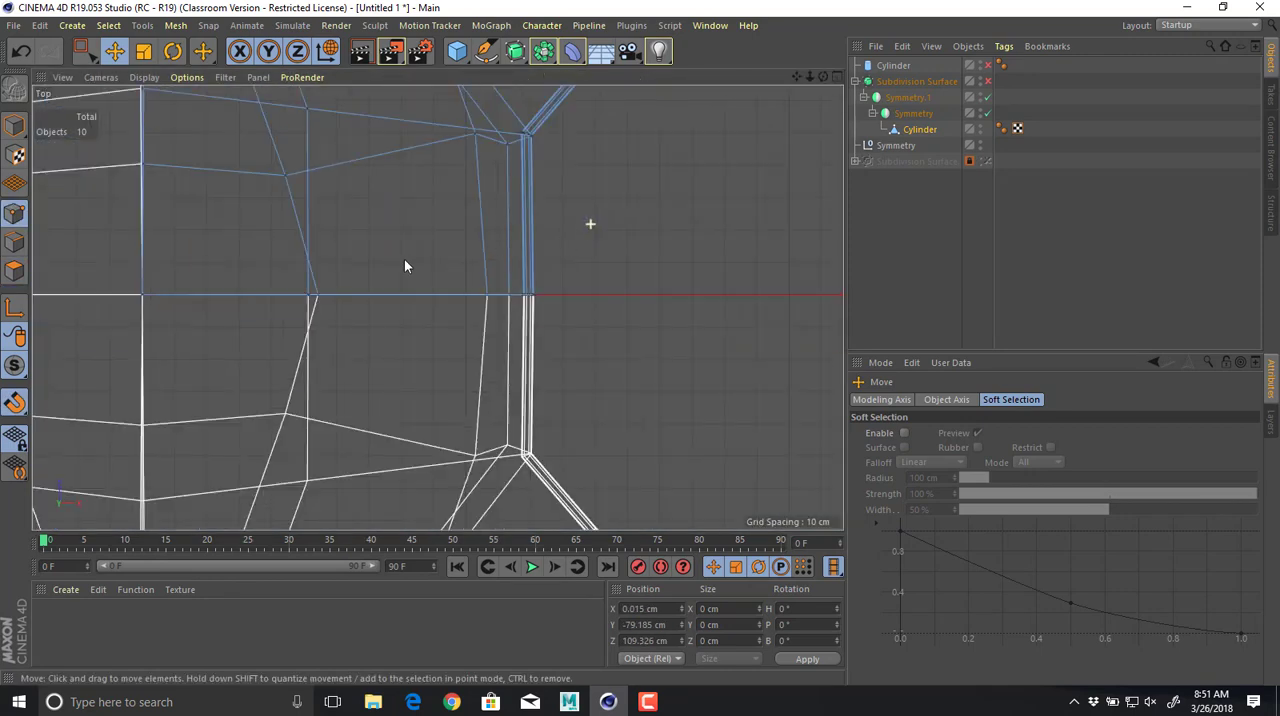
{"action": "middle_click_drag", "start_coordinate": [308, 296], "coordinate": [690, 272], "text": "alt"}
{"action": "right_click_drag", "start_coordinate": [690, 272], "coordinate": [668, 265], "text": "alt"}
{"action": "middle_click_drag", "start_coordinate": [640, 160], "coordinate": [635, 363], "text": "alt"}
{"action": "right_click_drag", "start_coordinate": [616, 293], "coordinate": [646, 283], "text": "alt"}
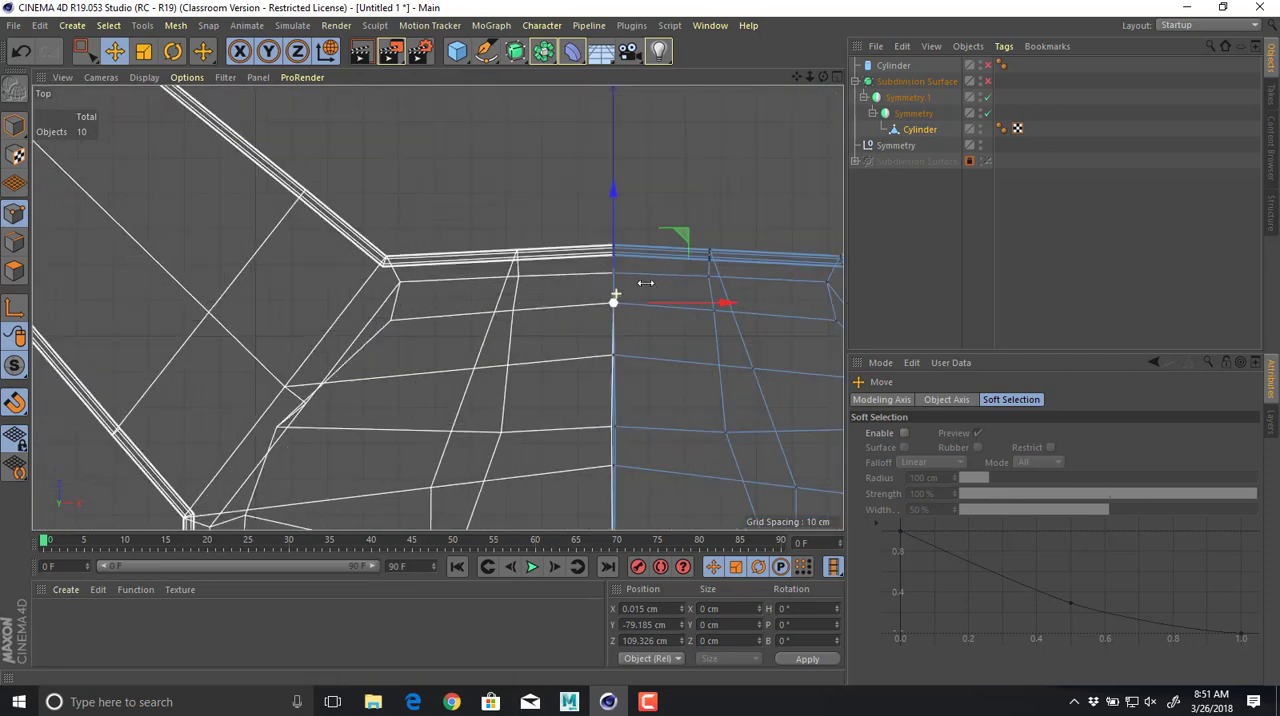
{"action": "left_click_drag", "start_coordinate": [681, 303], "coordinate": [674, 302]}
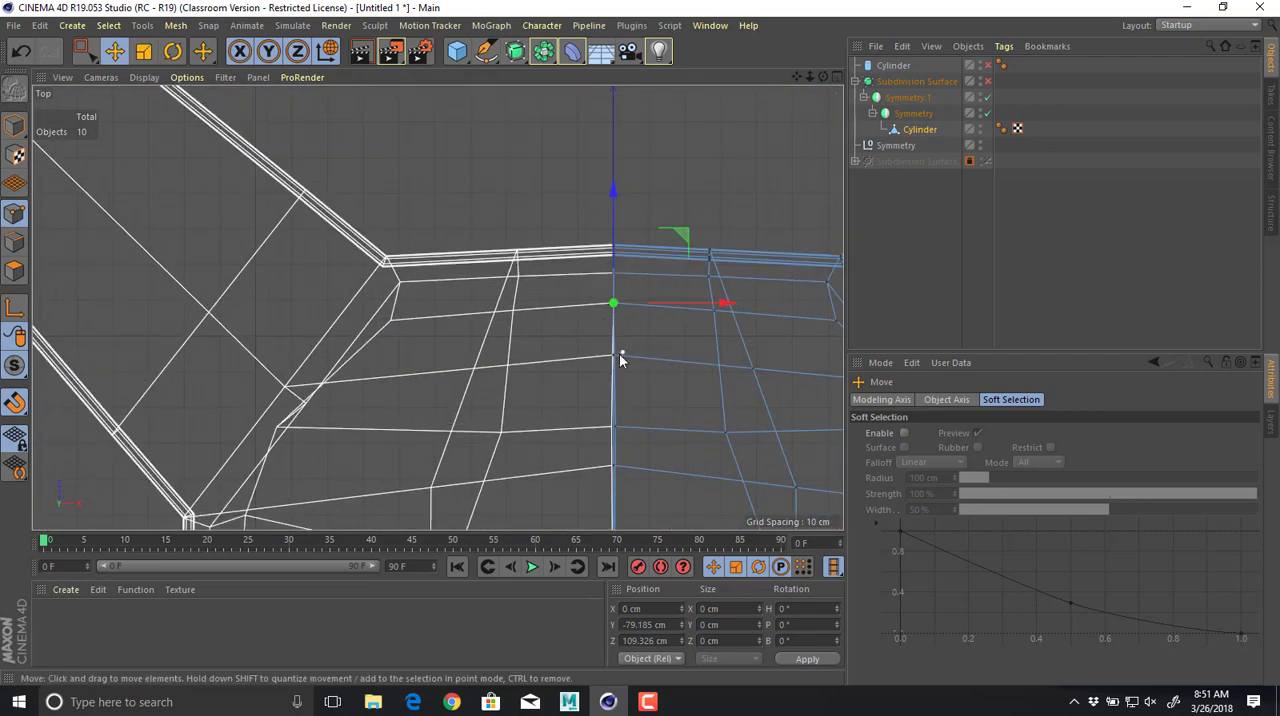
Align the seam point at about Z 62 cm to X 0 in the top view.
{"action": "left_click", "coordinate": [619, 358]}
{"action": "left_click_drag", "start_coordinate": [641, 357], "coordinate": [608, 434]}
{"action": "middle_click_drag", "start_coordinate": [589, 453], "coordinate": [577, 340], "text": "alt"}
{"action": "left_click", "coordinate": [603, 355]}
{"action": "mouse_move", "coordinate": [623, 358]}
{"action": "left_mouse_down"}
{"action": "mouse_move", "coordinate": [654, 359]}
{"action": "mouse_move", "coordinate": [603, 361]}
{"action": "left_mouse_up"}
{"action": "middle_click", "coordinate": [600, 361]}
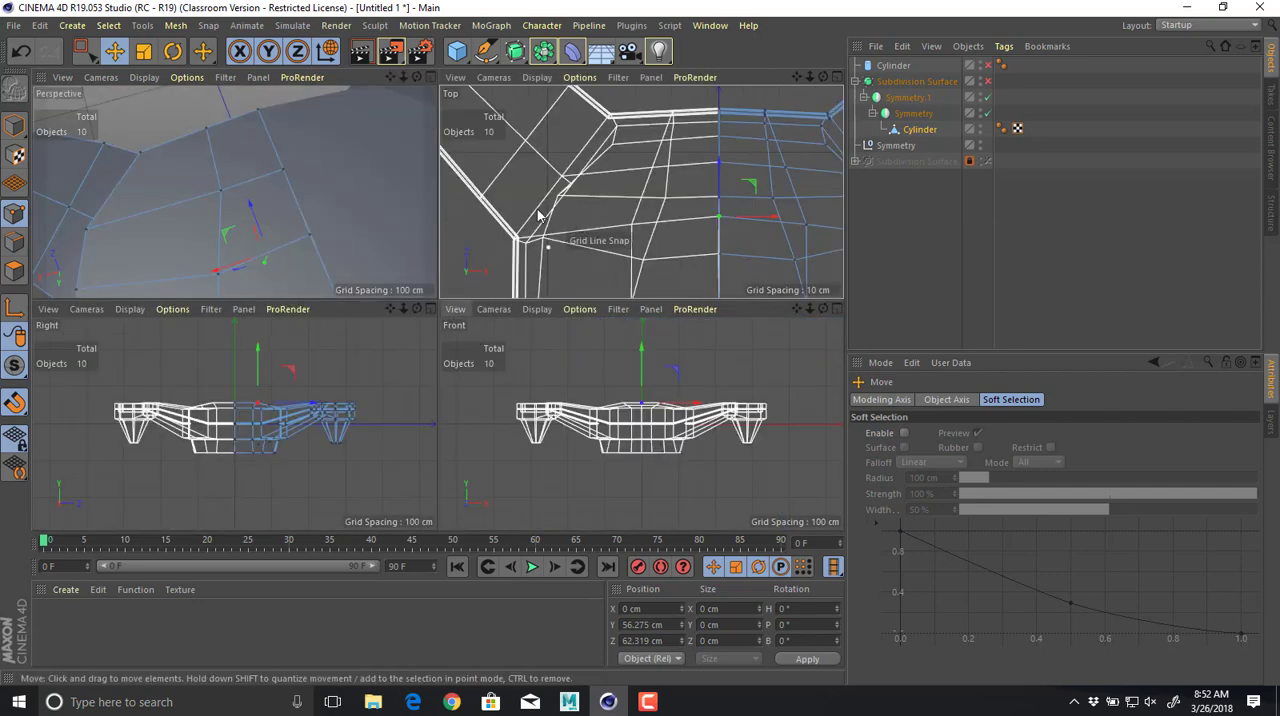
Compare the underside panel's X 0 seam with subdivision smoothing on and off.
{"action": "middle_click", "coordinate": [315, 219]}
{"action": "left_click_drag", "start_coordinate": [509, 343], "coordinate": [557, 77], "text": "alt"}
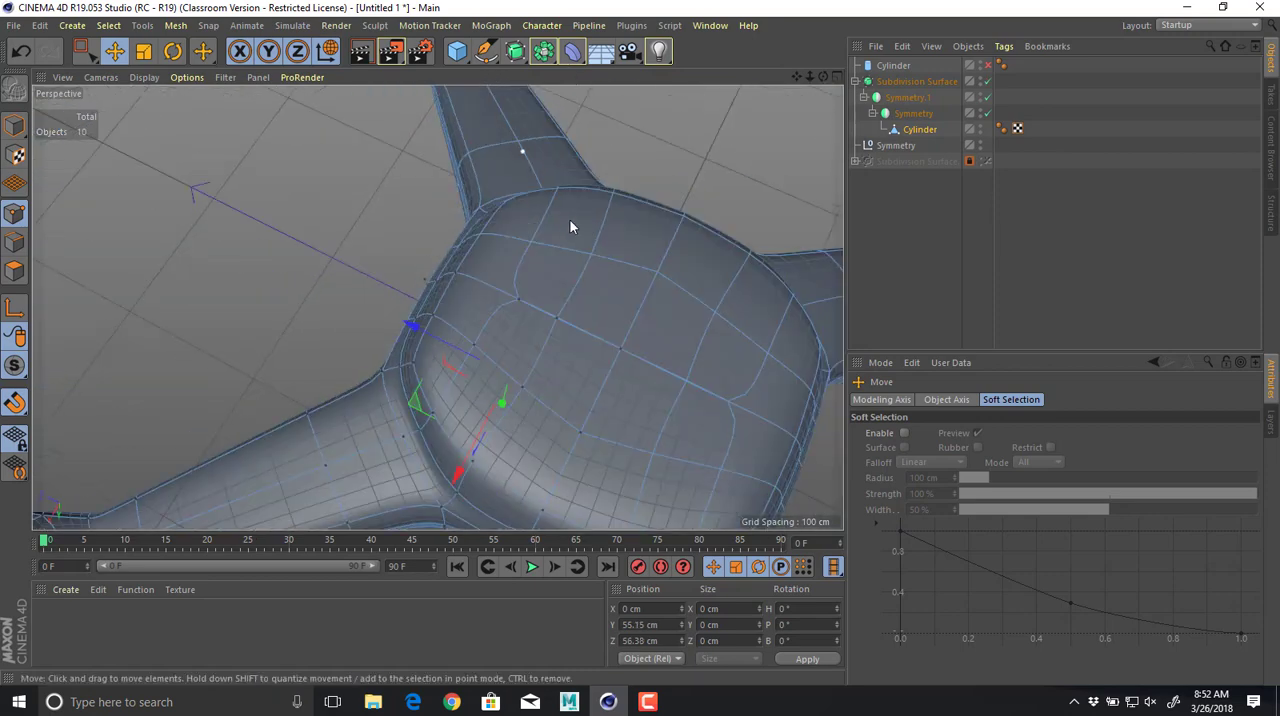
{"action": "left_click_drag", "start_coordinate": [571, 223], "coordinate": [464, 243], "text": "alt"}
{"action": "right_click_drag", "start_coordinate": [464, 243], "coordinate": [570, 247], "text": "alt"}
{"action": "key", "text": "q"}
{"action": "key", "text": "q"}
{"action": "key", "text": "q"}
{"action": "key", "text": "q"}
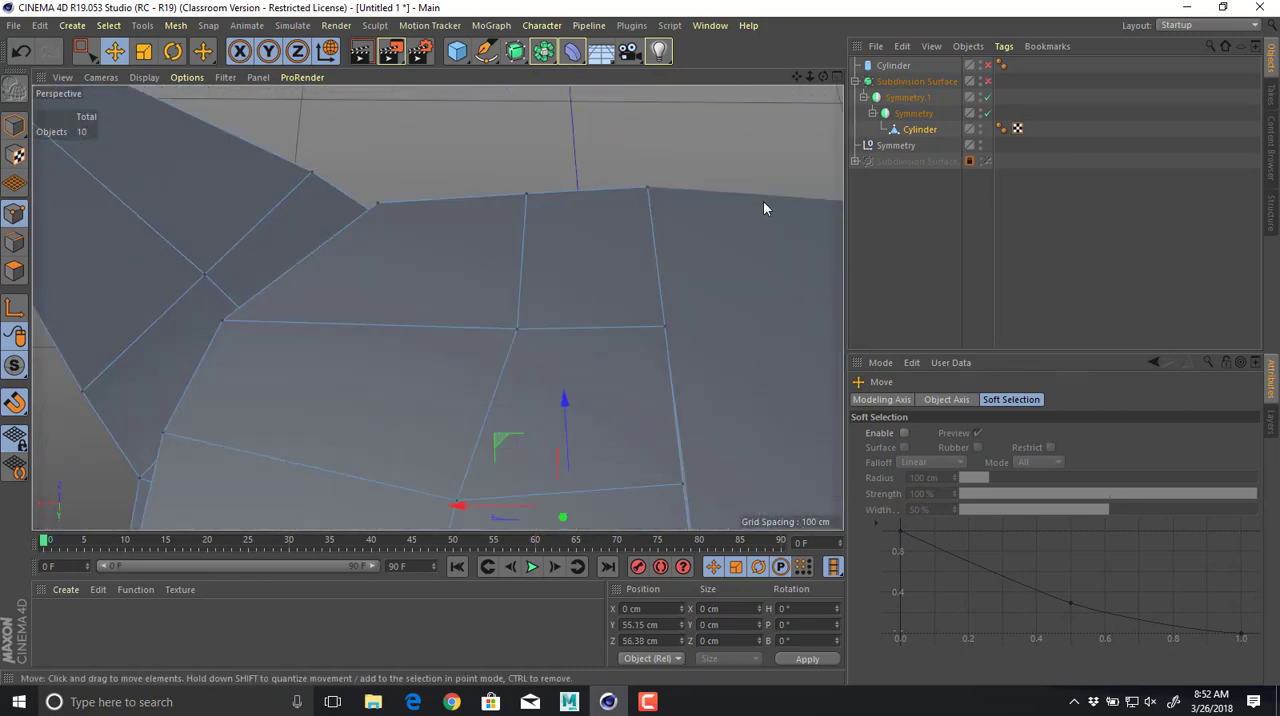
{"action": "key", "text": "q"}
{"action": "key", "text": "q"}
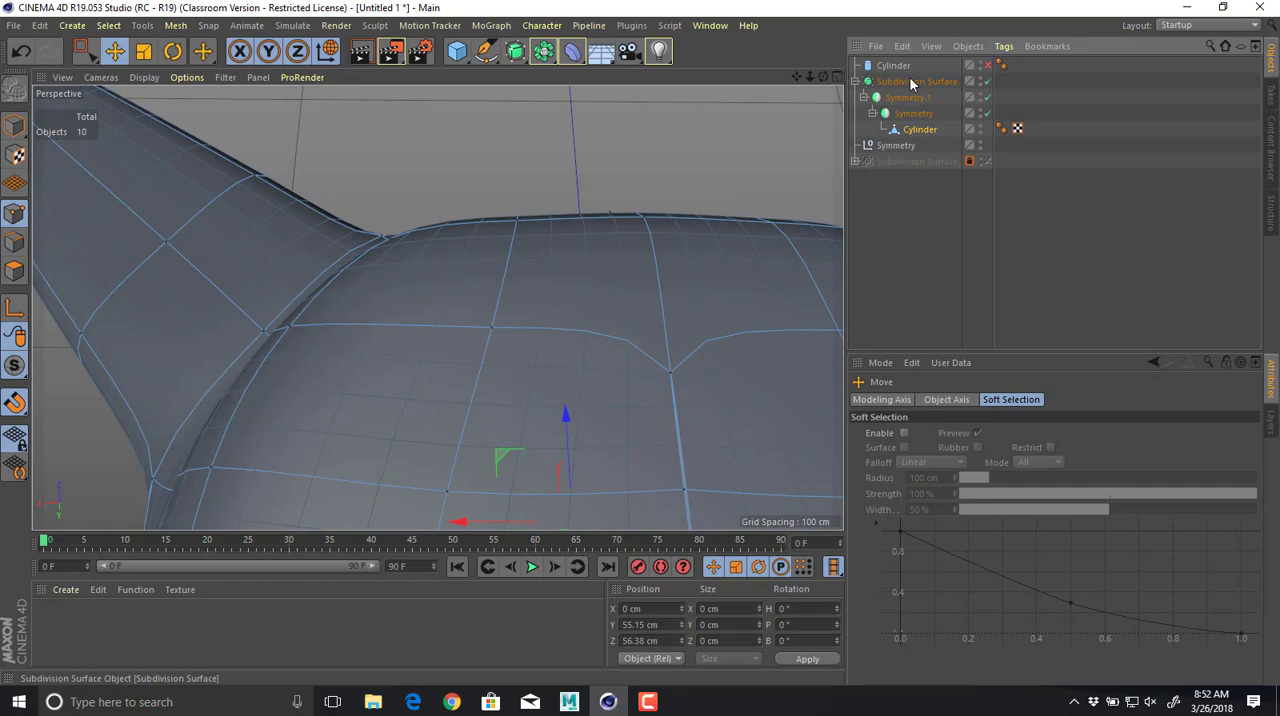
{"action": "key", "text": "q"}
Move the underside panel's seam point at about Z 40 cm onto X 0.
{"action": "right_click_drag", "start_coordinate": [619, 356], "coordinate": [544, 322], "text": "alt"}
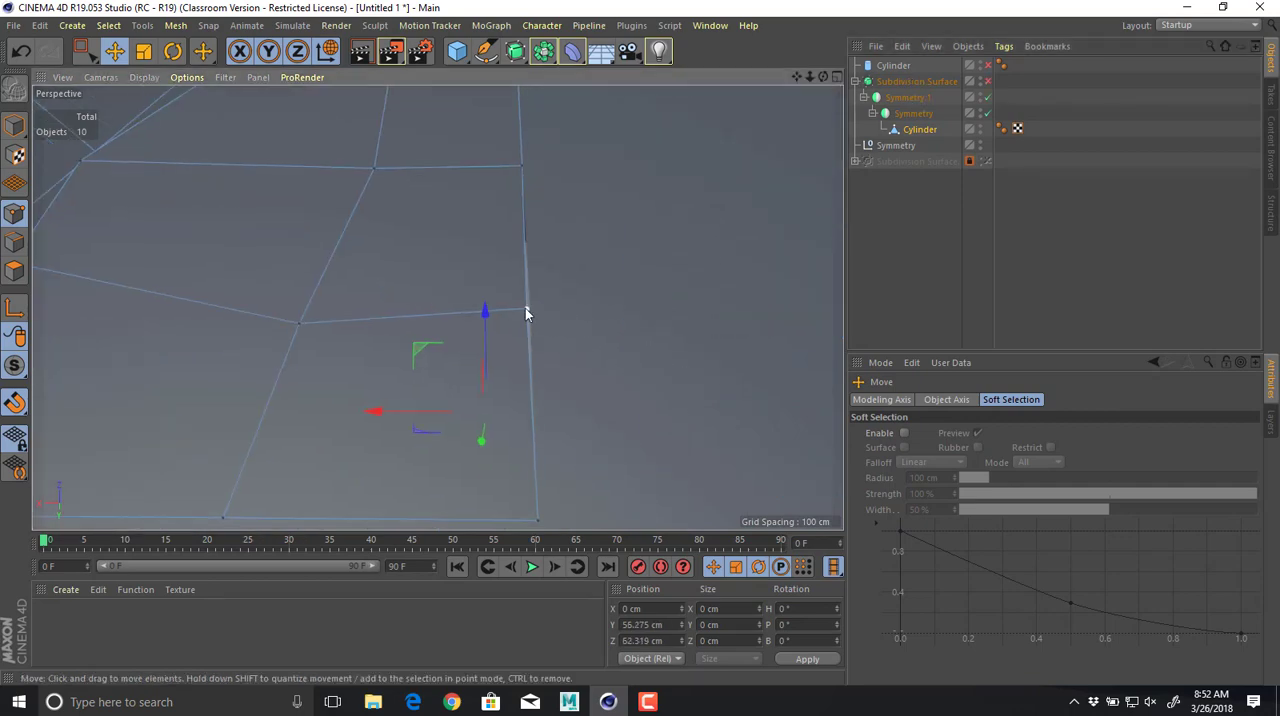
{"action": "left_click", "coordinate": [527, 309]}
{"action": "middle_click", "coordinate": [541, 316]}
{"action": "middle_click", "coordinate": [607, 210]}
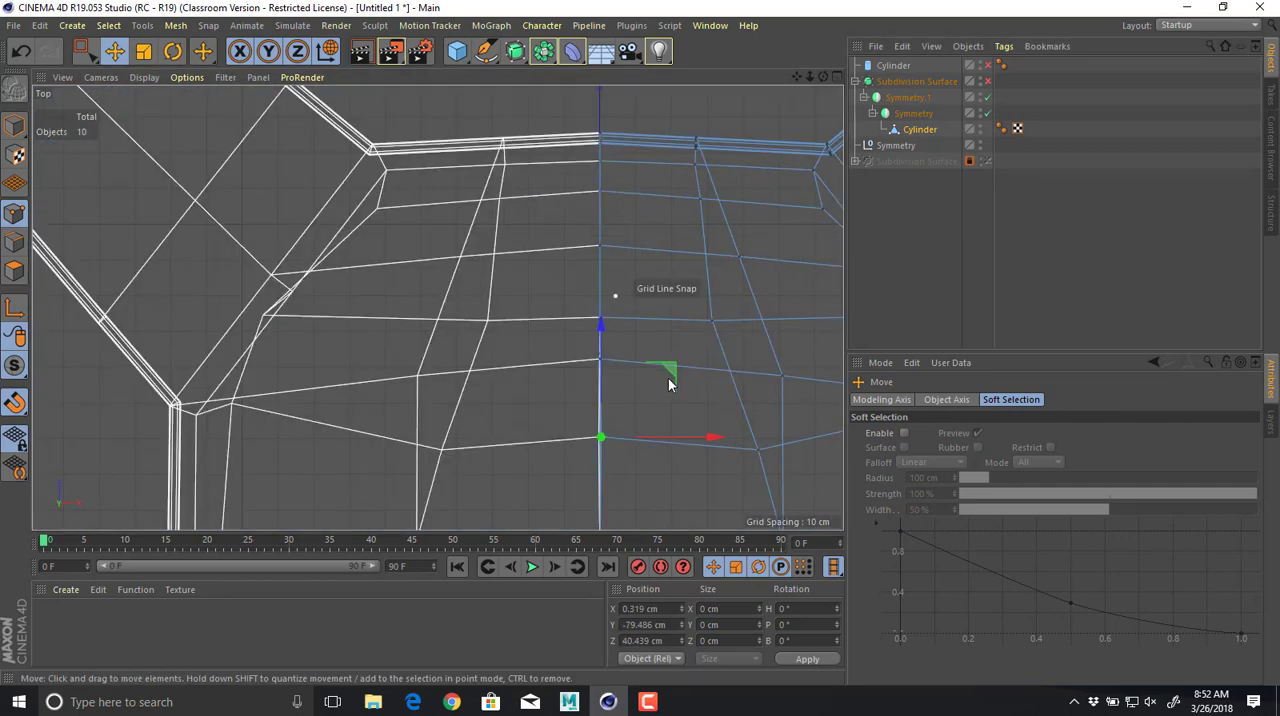
{"action": "left_click_drag", "start_coordinate": [685, 438], "coordinate": [689, 437]}
{"action": "middle_click", "coordinate": [629, 405]}
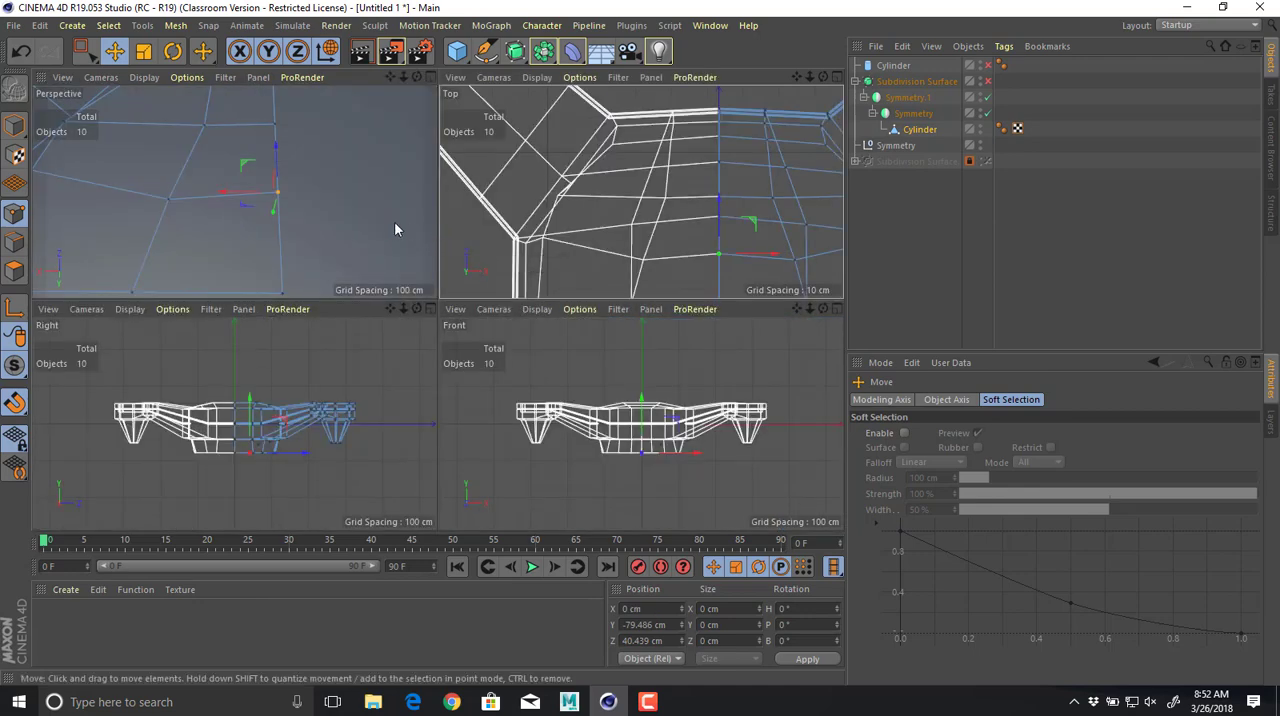
{"action": "middle_click", "coordinate": [394, 221]}
Move the underside panel's centre point at Z 0 onto X 0.
{"action": "key", "text": "q"}
{"action": "left_click_drag", "start_coordinate": [668, 298], "coordinate": [483, 376], "text": "alt"}
{"action": "left_click", "coordinate": [479, 360]}
{"action": "middle_click", "coordinate": [518, 335]}
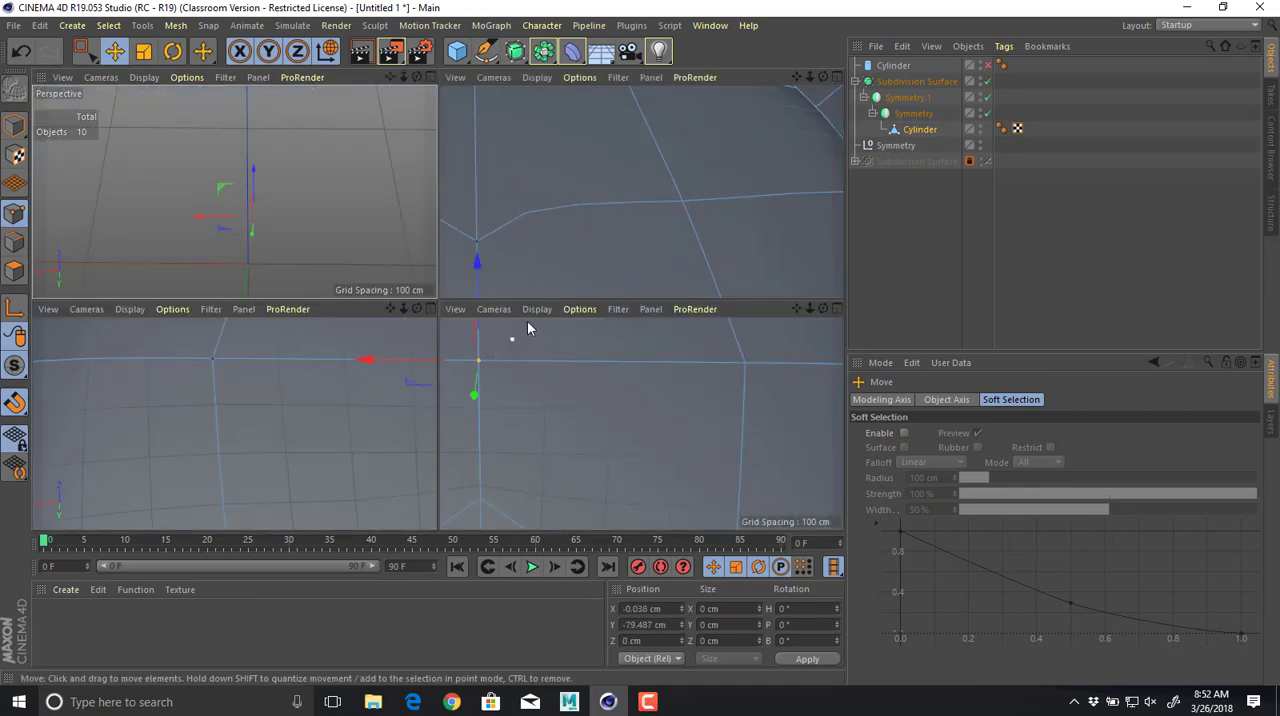
{"action": "middle_click", "coordinate": [629, 227]}
{"action": "middle_click_drag", "start_coordinate": [575, 101], "coordinate": [563, 53], "text": "alt"}
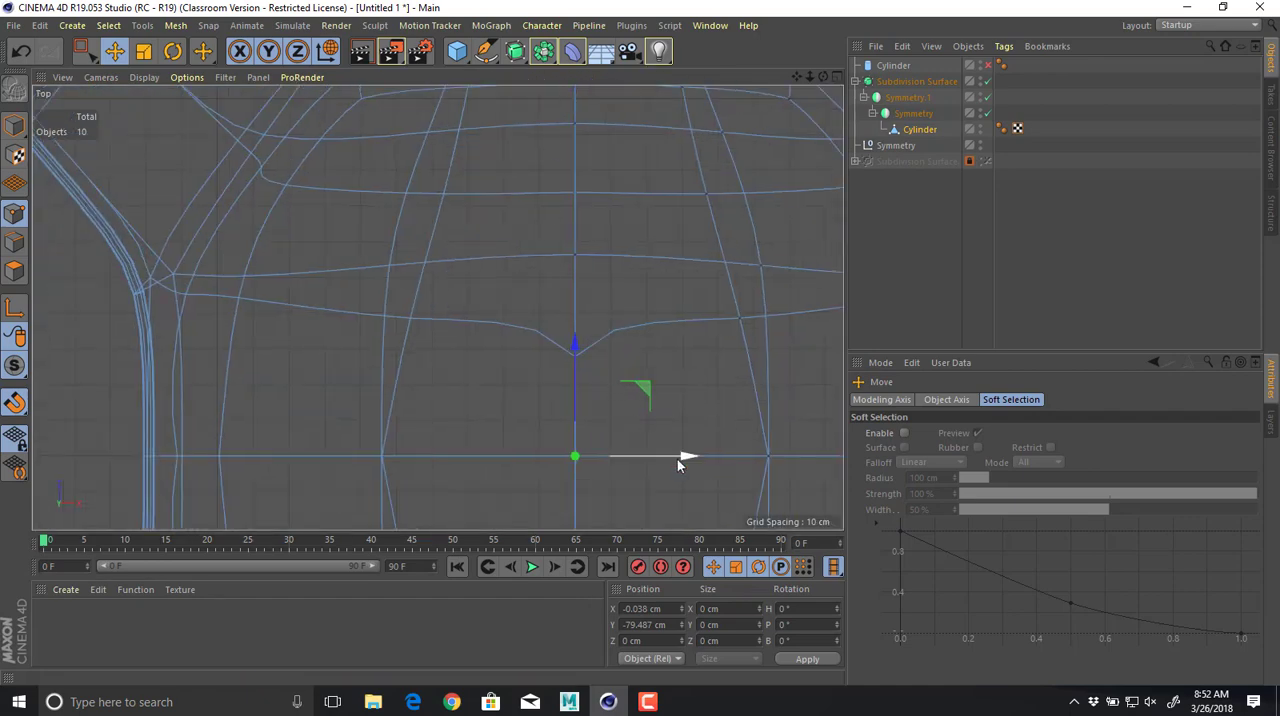
{"action": "left_click_drag", "start_coordinate": [678, 459], "coordinate": [685, 464]}
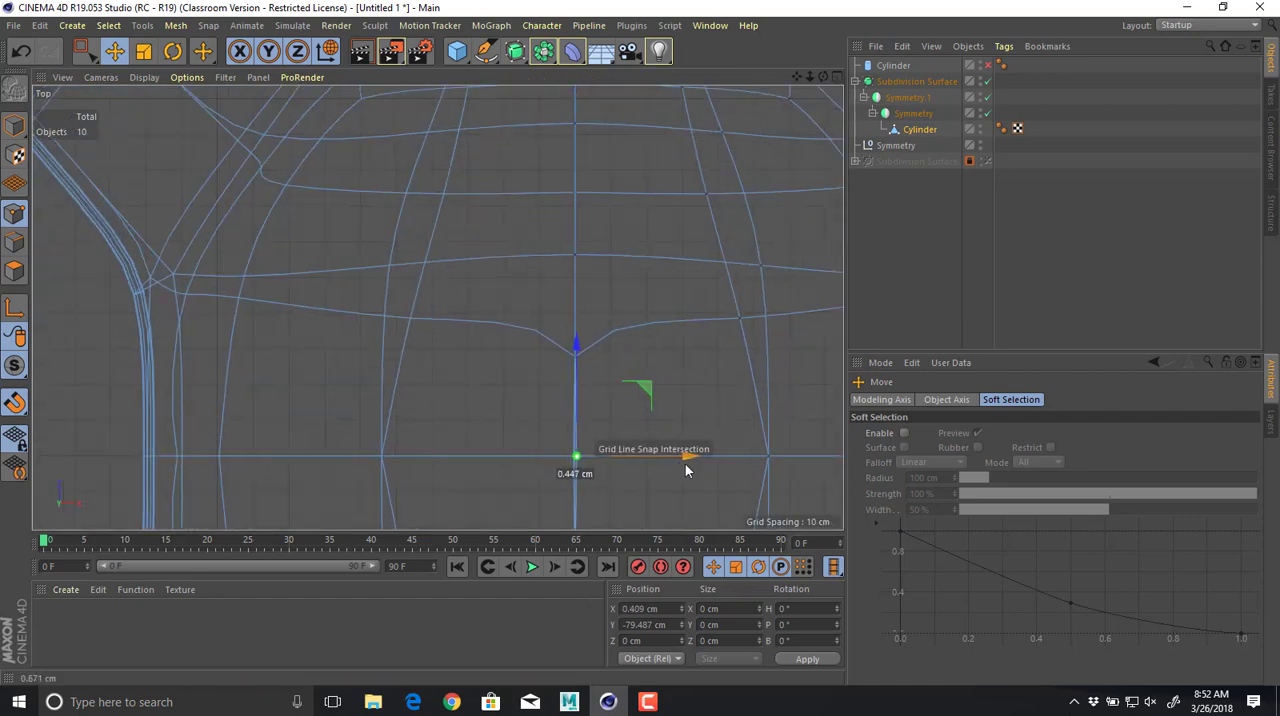
{"action": "middle_click", "coordinate": [614, 391]}
{"action": "middle_click", "coordinate": [308, 238]}
Compare the caged and smoothed underside panel to check that its mirrored quarters join at the centre.
{"action": "scroll", "coordinate": [539, 321], "scroll_direction": "down", "scroll_amount": 3}
{"action": "key", "text": "q"}
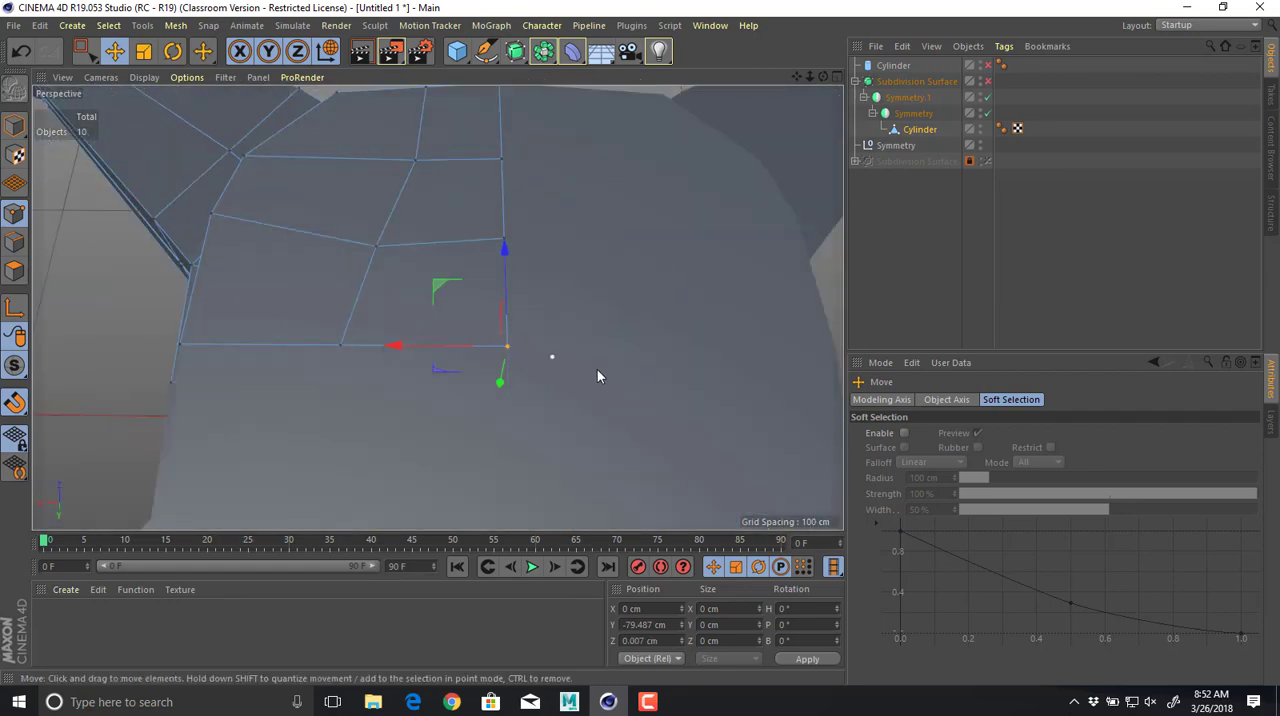
{"action": "key", "text": "q"}
{"action": "scroll", "coordinate": [590, 364], "scroll_direction": "down", "scroll_amount": 2}
{"action": "right_click_drag", "start_coordinate": [540, 368], "coordinate": [488, 364], "text": "alt"}
{"action": "left_click_drag", "start_coordinate": [532, 276], "coordinate": [558, 372], "text": "alt"}
{"action": "left_click_drag", "start_coordinate": [617, 279], "coordinate": [685, 358], "text": "alt"}
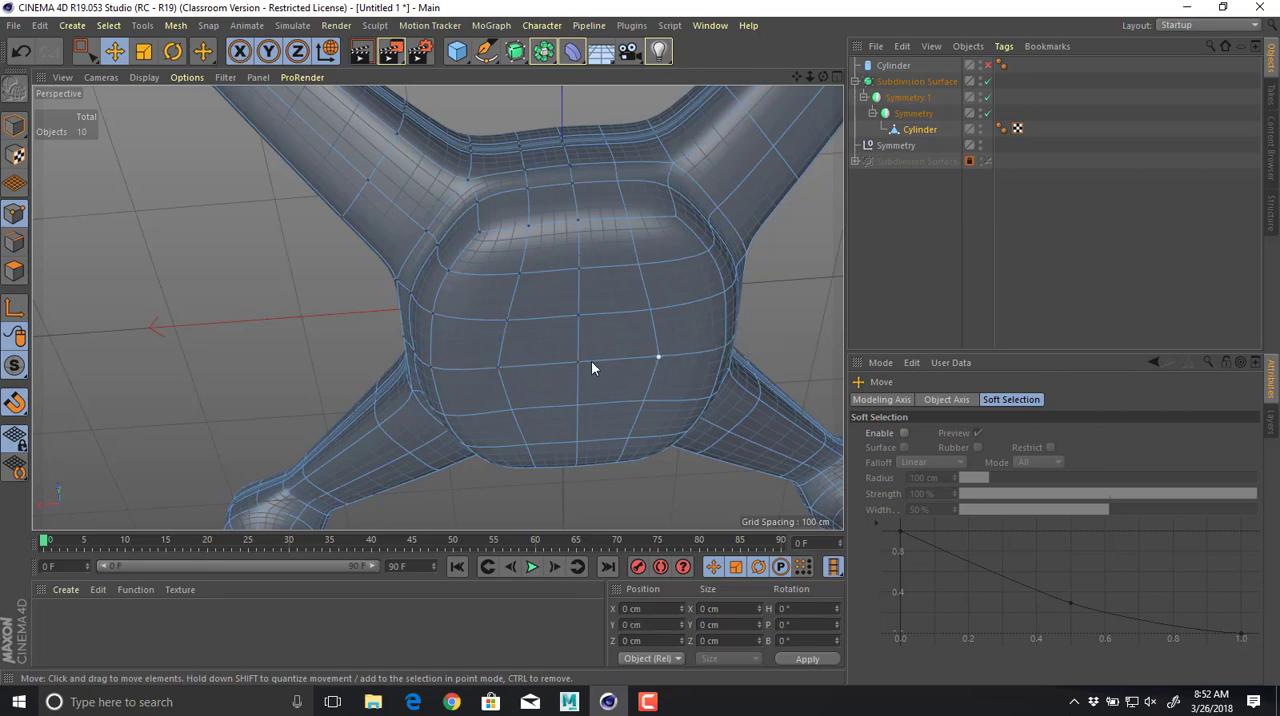
Try to slide the panel's intermediate point on the Z 0 seam outward along X.
{"action": "left_click", "coordinate": [500, 367]}
{"action": "left_click_drag", "start_coordinate": [475, 367], "coordinate": [413, 378]}
{"action": "key", "text": "ctrl+z"}
{"action": "key", "text": "q"}
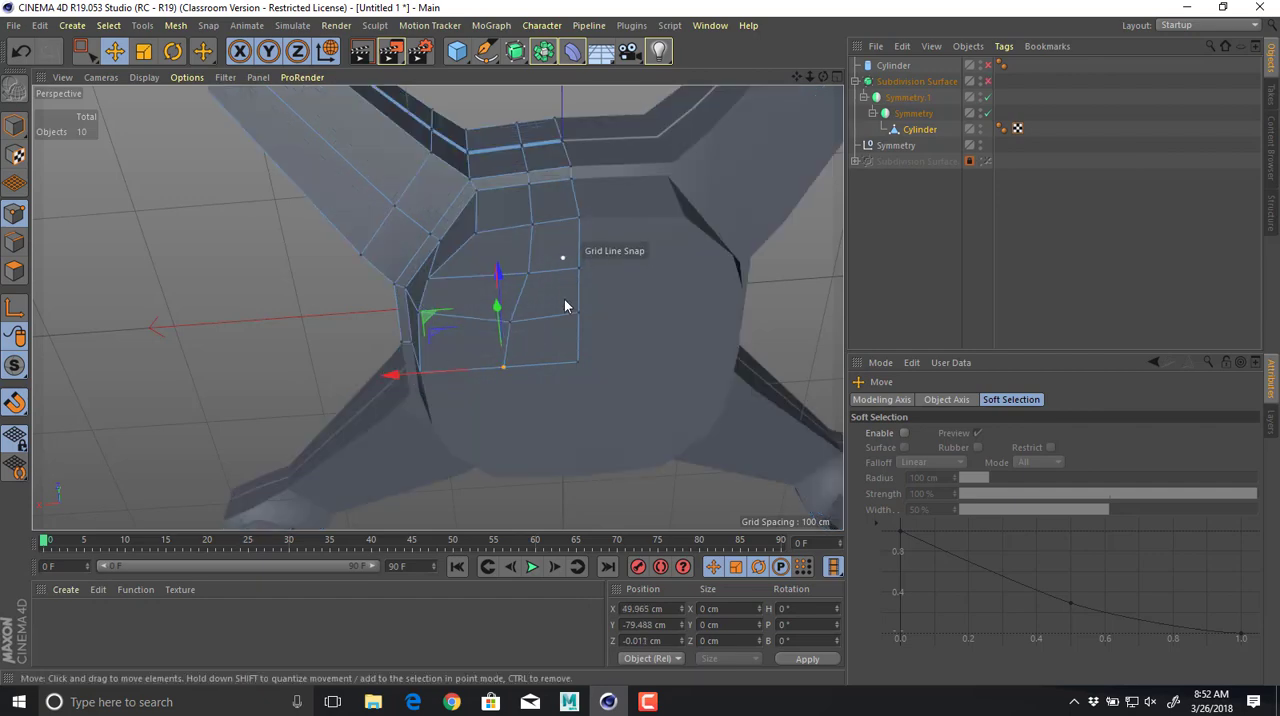
Examine the smoothed body and underside panel from the side for remaining seam creases.
{"action": "left_click_drag", "start_coordinate": [564, 299], "coordinate": [573, 366], "text": "alt"}
{"action": "key", "text": "q"}
{"action": "mouse_move", "coordinate": [748, 298]}
{"action": "left_mouse_down", "text": "alt"}
{"action": "mouse_move", "coordinate": [822, 303]}
{"action": "mouse_move", "coordinate": [831, 354]}
{"action": "mouse_move", "coordinate": [756, 350]}
{"action": "mouse_move", "coordinate": [628, 306]}
{"action": "mouse_move", "coordinate": [693, 325]}
{"action": "left_mouse_up", "text": "alt"}
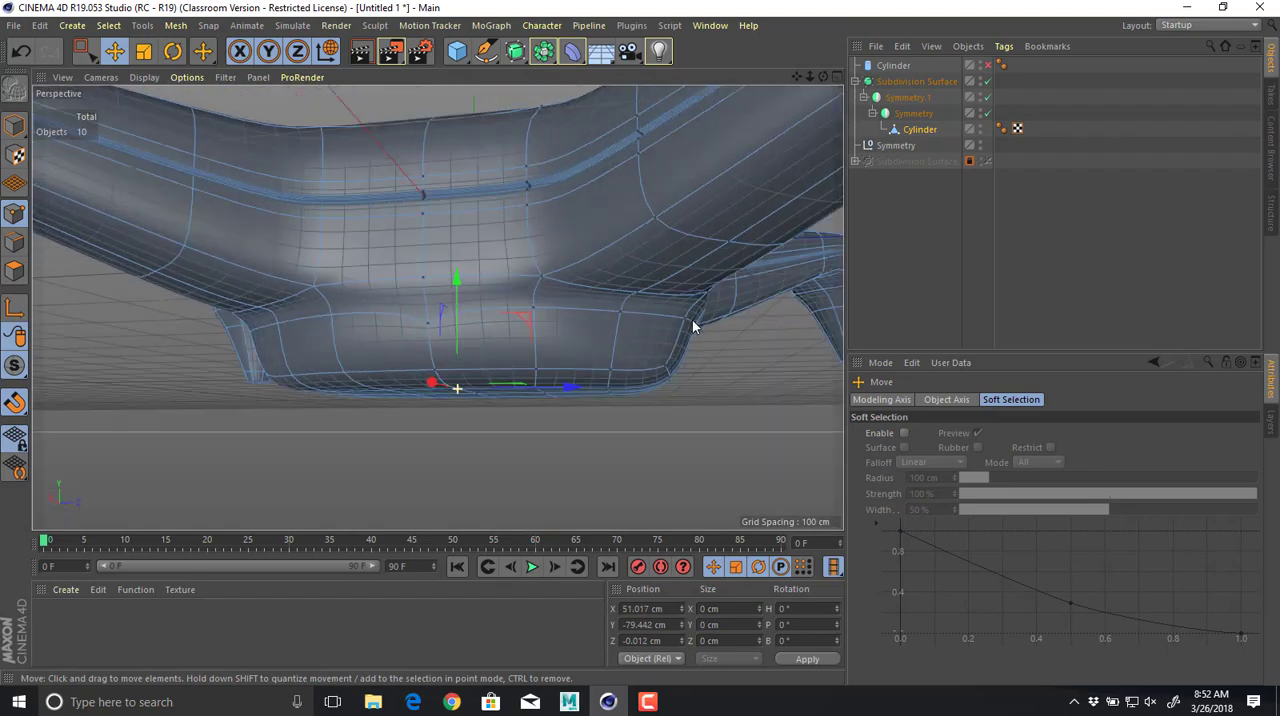
{"action": "middle_click", "coordinate": [698, 390]}
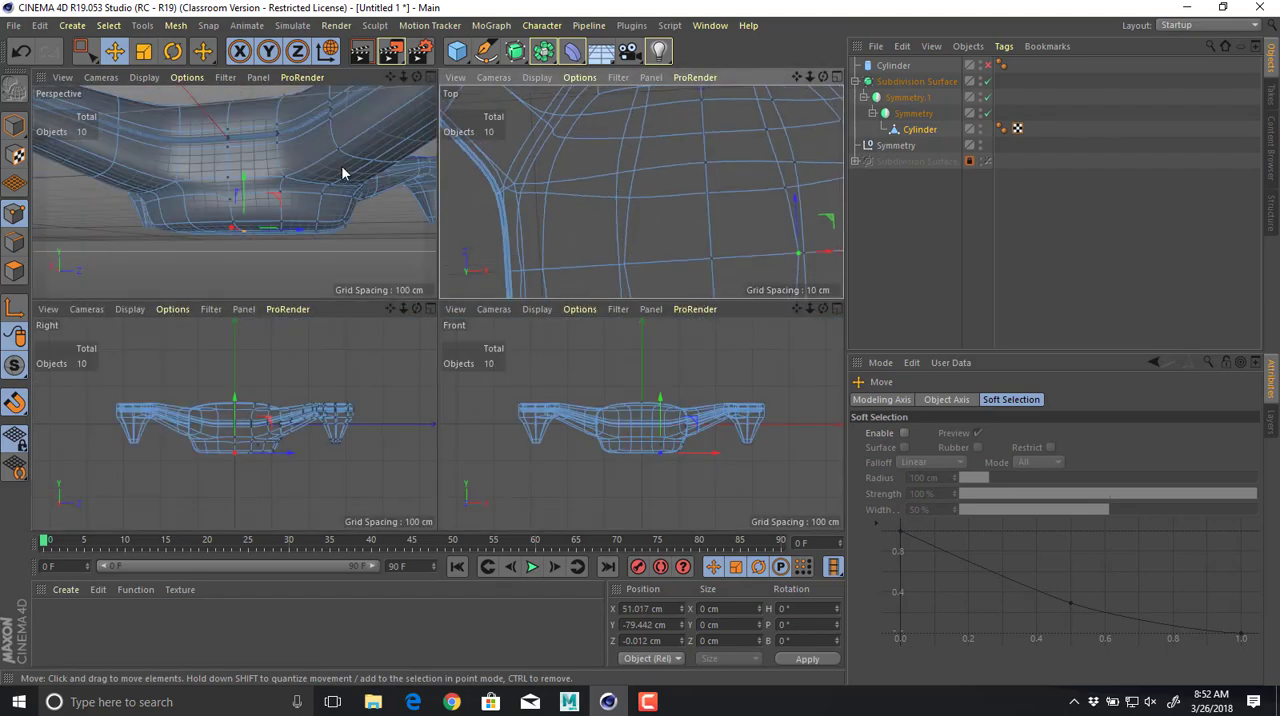
{"action": "middle_click", "coordinate": [341, 165]}
{"action": "left_click_drag", "start_coordinate": [593, 278], "coordinate": [202, 218], "text": "alt"}
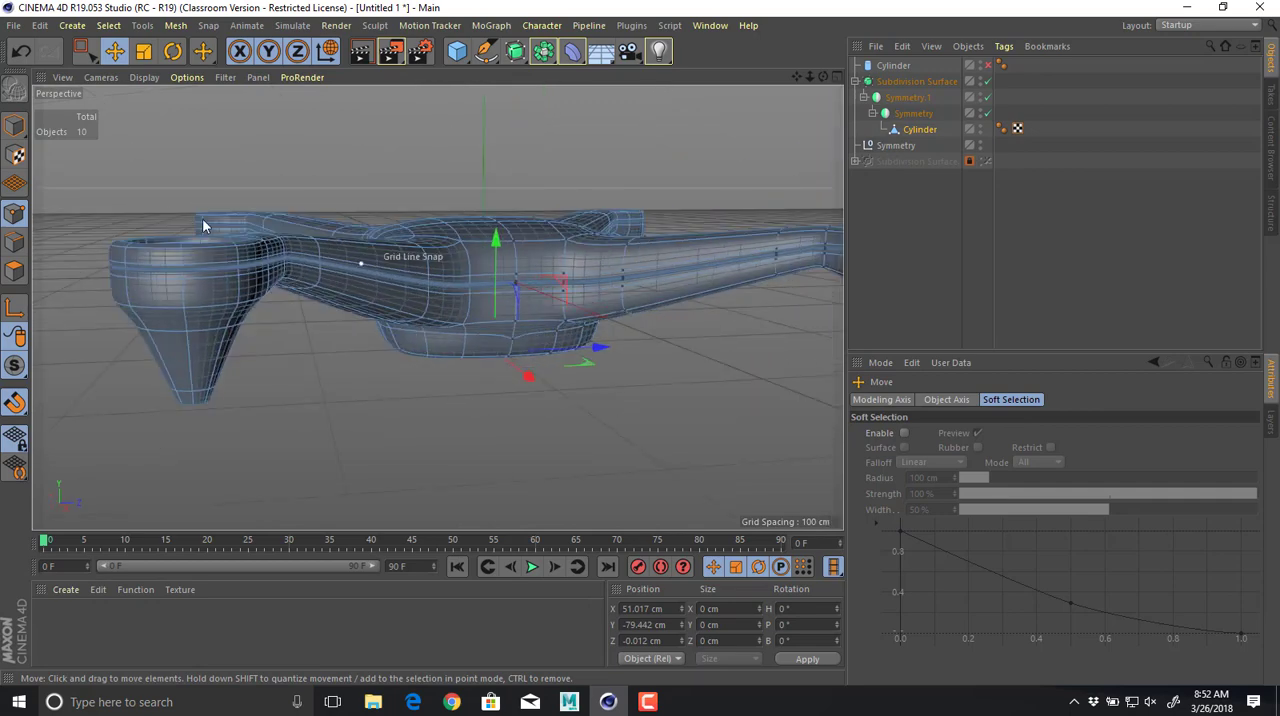
{"action": "left_click", "coordinate": [16, 127]}
{"action": "left_click_drag", "start_coordinate": [498, 339], "coordinate": [500, 245], "text": "alt"}
{"action": "scroll", "coordinate": [497, 300], "scroll_direction": "up", "scroll_amount": 8}
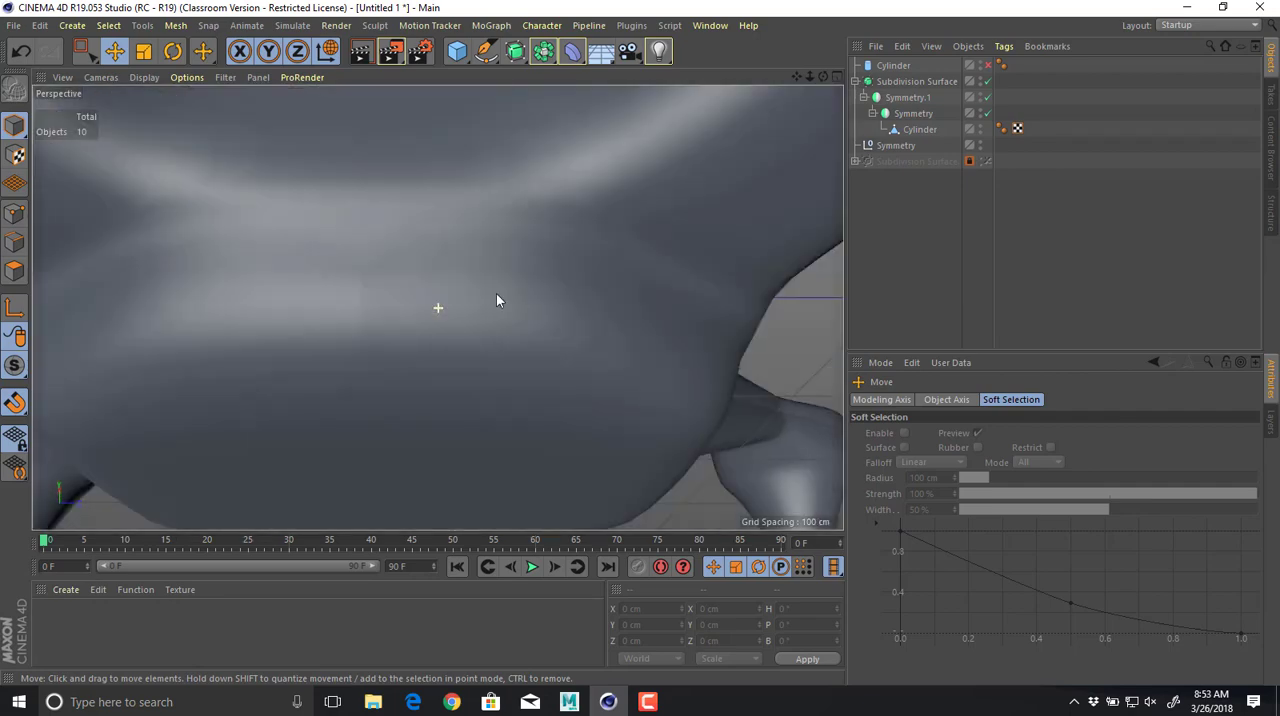
{"action": "left_click_drag", "start_coordinate": [429, 363], "coordinate": [360, 298], "text": "alt"}
{"action": "left_click", "coordinate": [342, 280]}
{"action": "left_click_drag", "start_coordinate": [437, 306], "coordinate": [406, 263], "text": "alt"}
Select all mesh points along the Z 0 seam and flatten them to a Z size of 0 by scaling.
{"action": "key", "text": "q"}
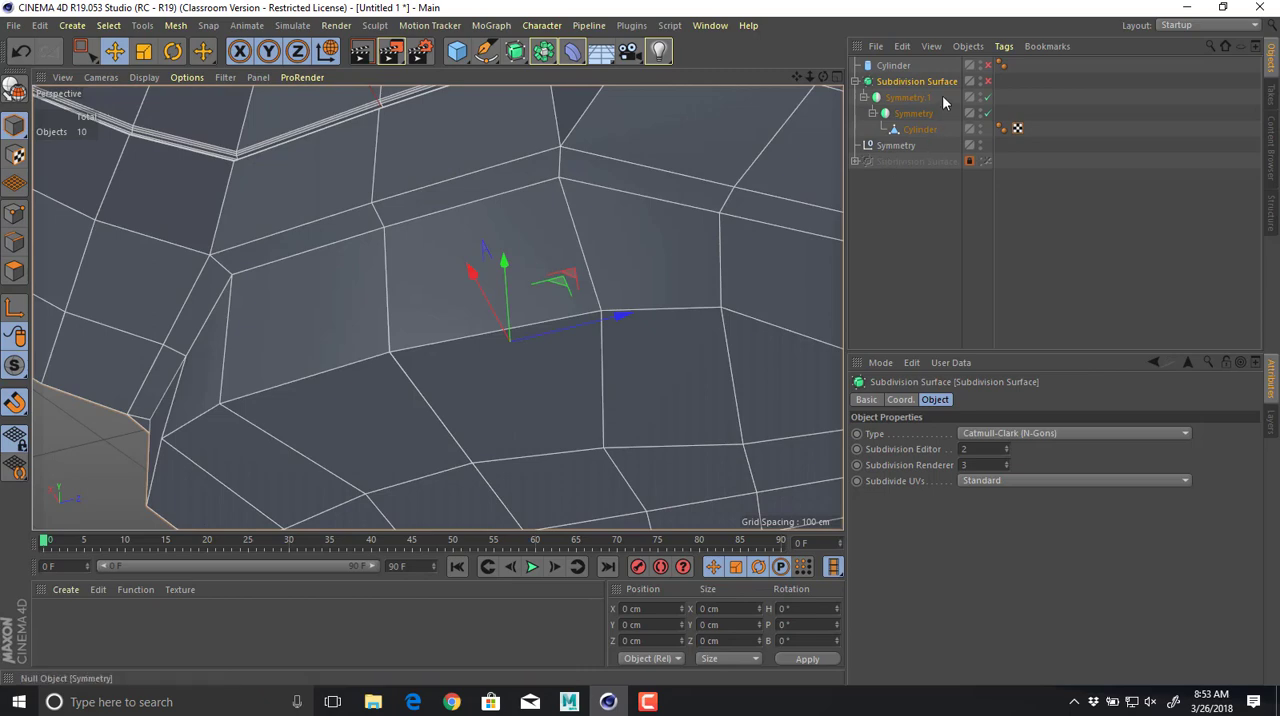
{"action": "left_click", "coordinate": [920, 129]}
{"action": "scroll", "coordinate": [634, 225], "scroll_direction": "up", "scroll_amount": 3}
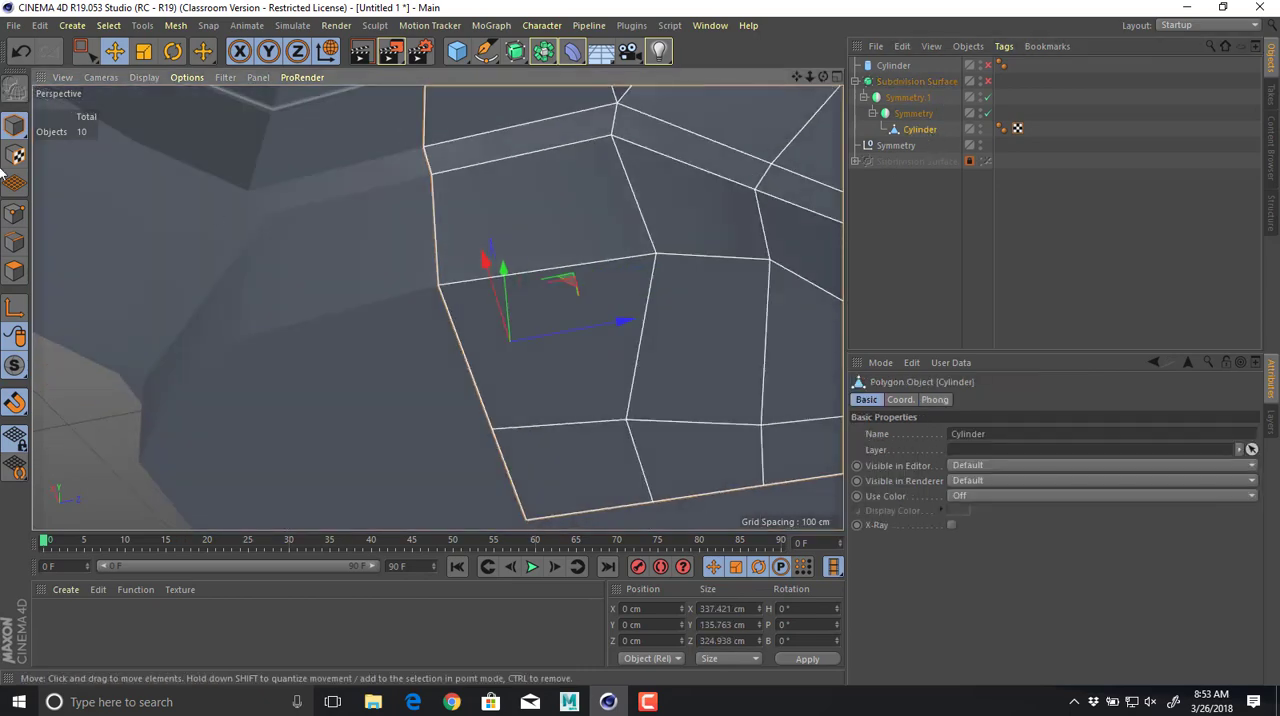
{"action": "left_click", "coordinate": [16, 214]}
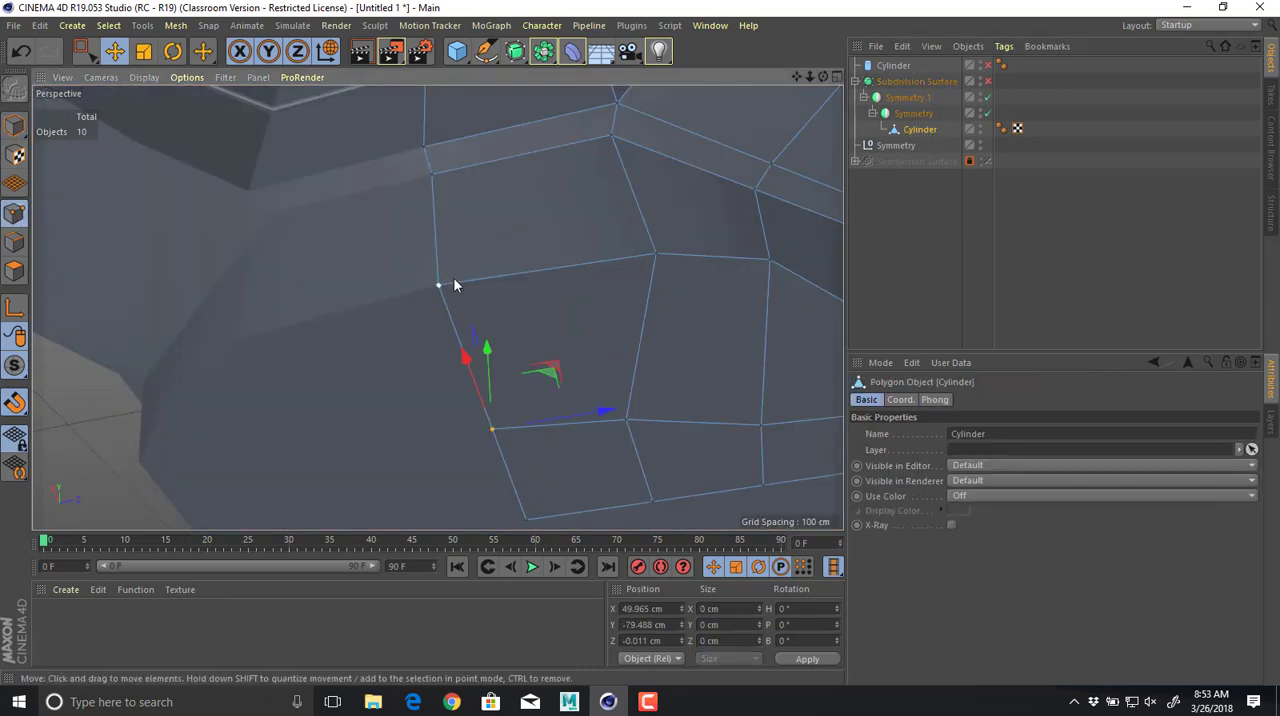
{"action": "left_click", "coordinate": [455, 276]}
{"action": "middle_click", "coordinate": [478, 265]}
{"action": "middle_click", "coordinate": [372, 365]}
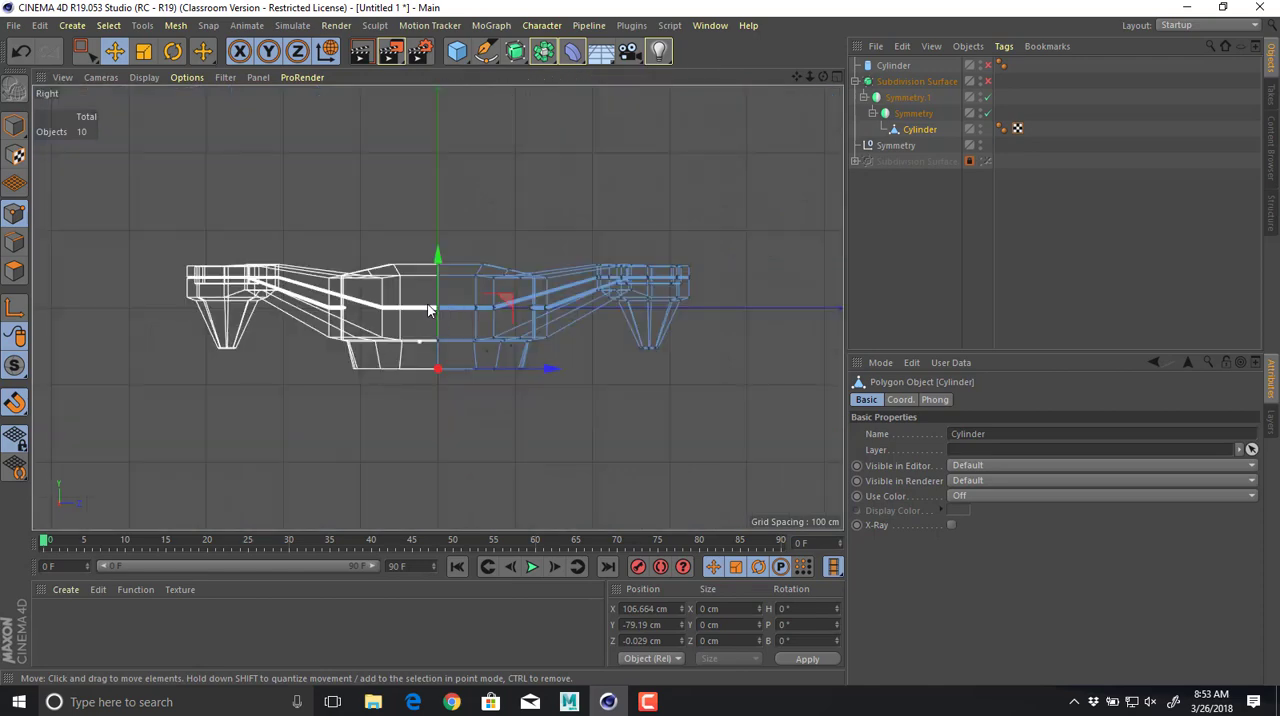
{"action": "scroll", "coordinate": [260, 290], "scroll_direction": "up", "scroll_amount": 5}
{"action": "key", "text": "0"}
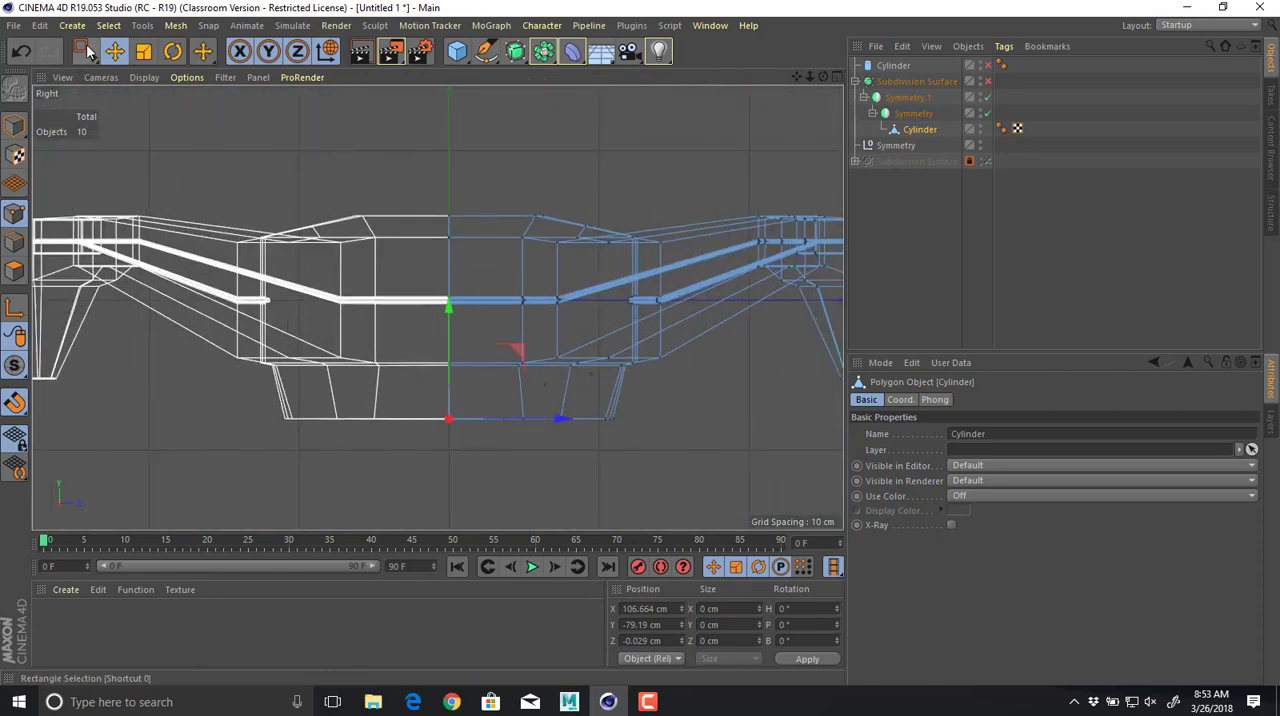
{"action": "left_click_drag", "start_coordinate": [494, 440], "coordinate": [456, 491]}
{"action": "key", "text": "t"}
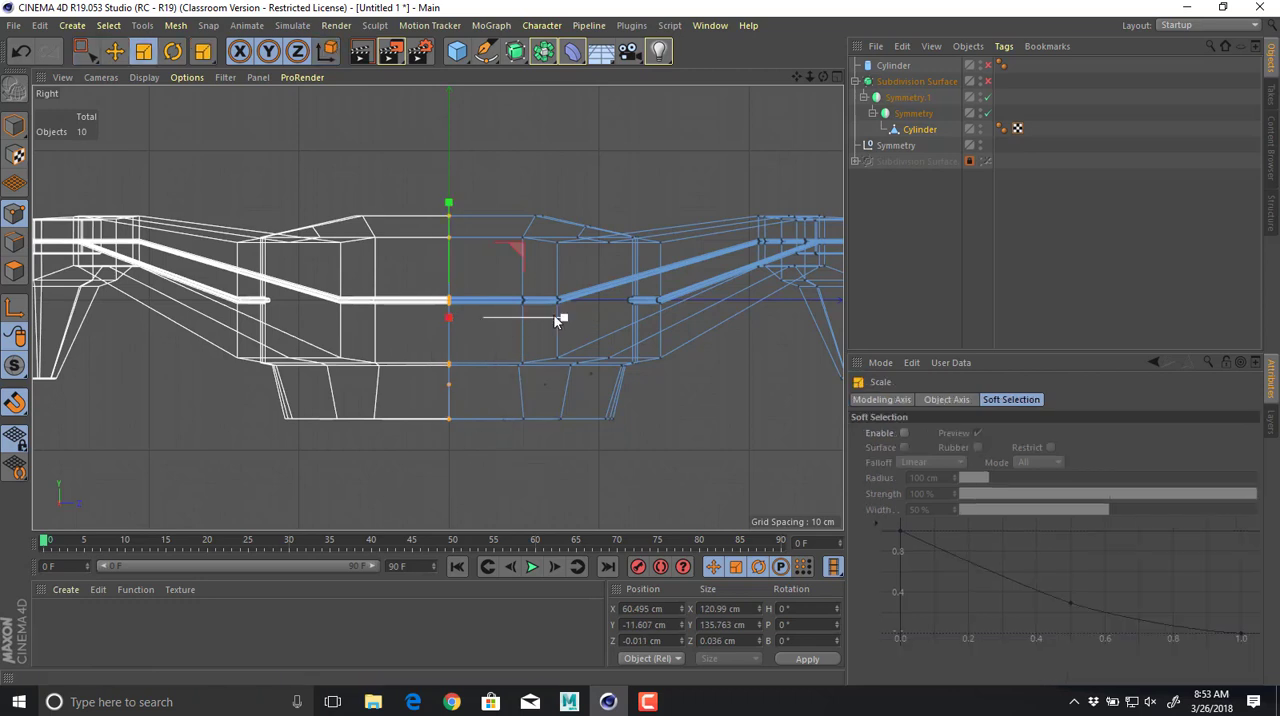
{"action": "left_click_drag", "start_coordinate": [462, 326], "coordinate": [485, 314]}
{"action": "key", "text": "e"}
Select all mesh points along the X 0 seam and scale them to 0% along X.
{"action": "middle_click", "coordinate": [476, 194]}
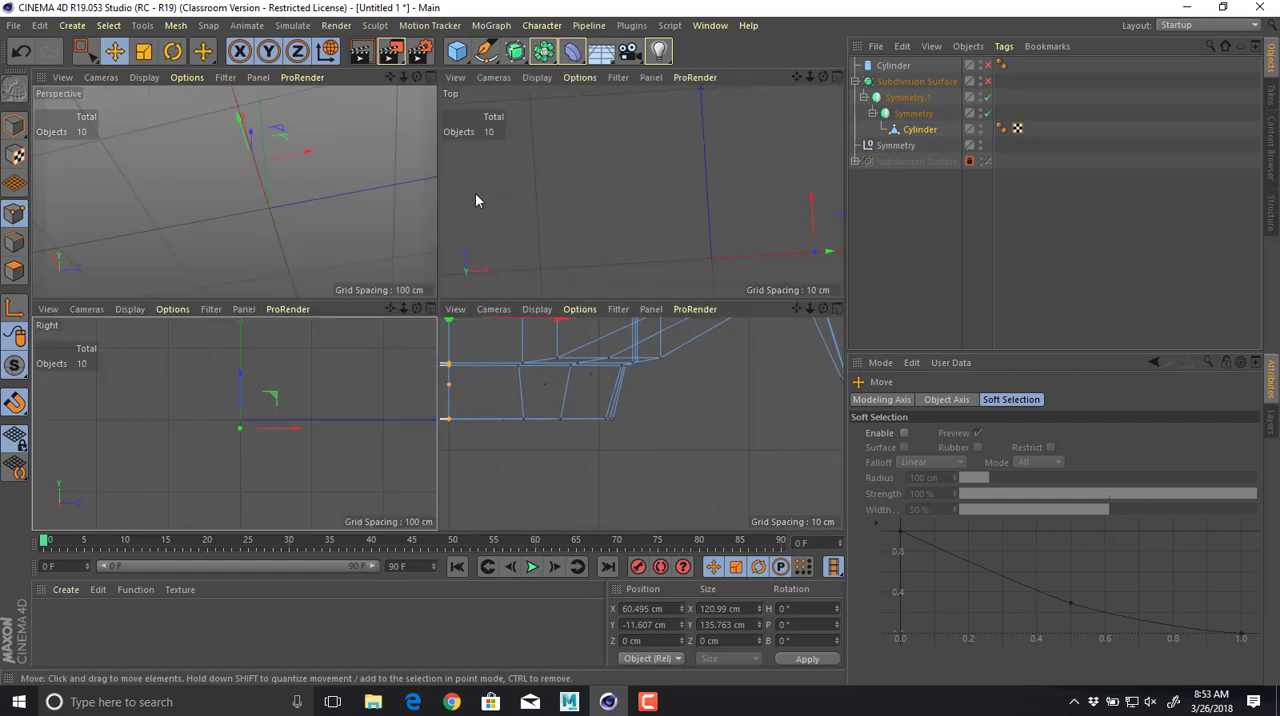
{"action": "middle_click", "coordinate": [596, 227]}
{"action": "scroll", "coordinate": [595, 255], "scroll_direction": "down", "scroll_amount": 4}
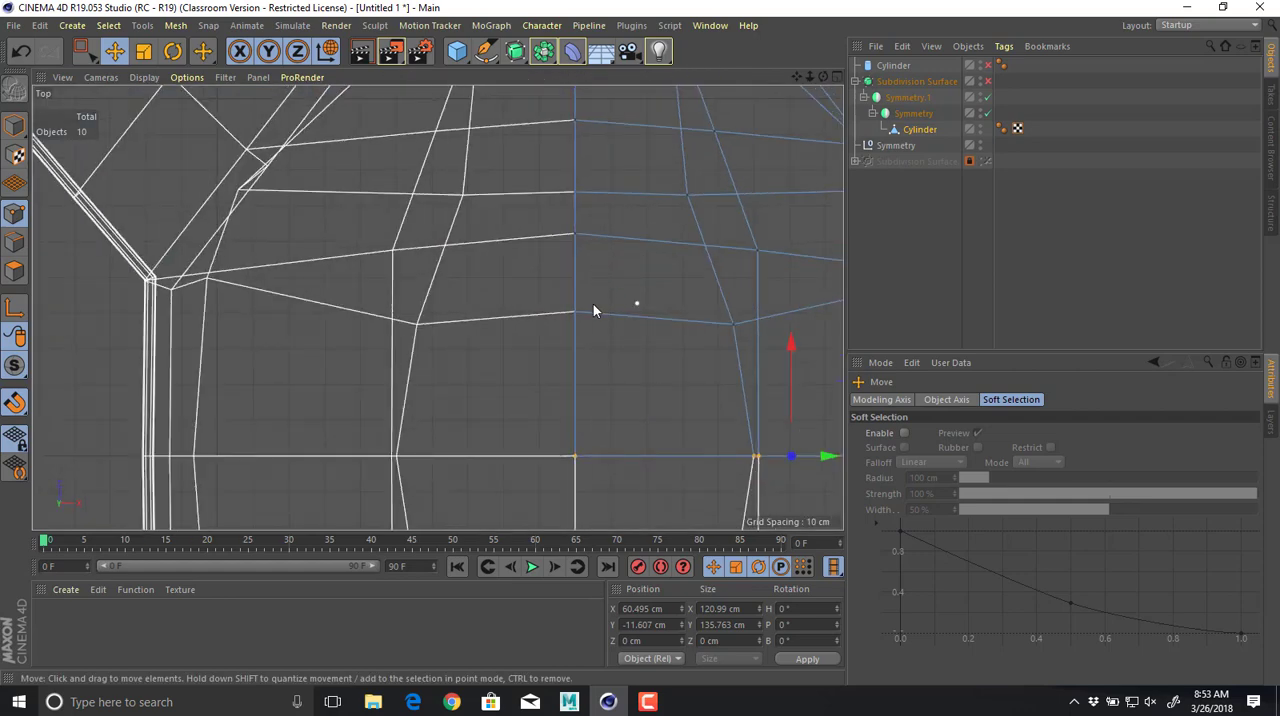
{"action": "middle_click_drag", "start_coordinate": [560, 297], "coordinate": [521, 352], "text": "alt"}
{"action": "key", "text": "space"}
{"action": "left_click_drag", "start_coordinate": [559, 230], "coordinate": [587, 427]}
{"action": "key", "text": "t"}
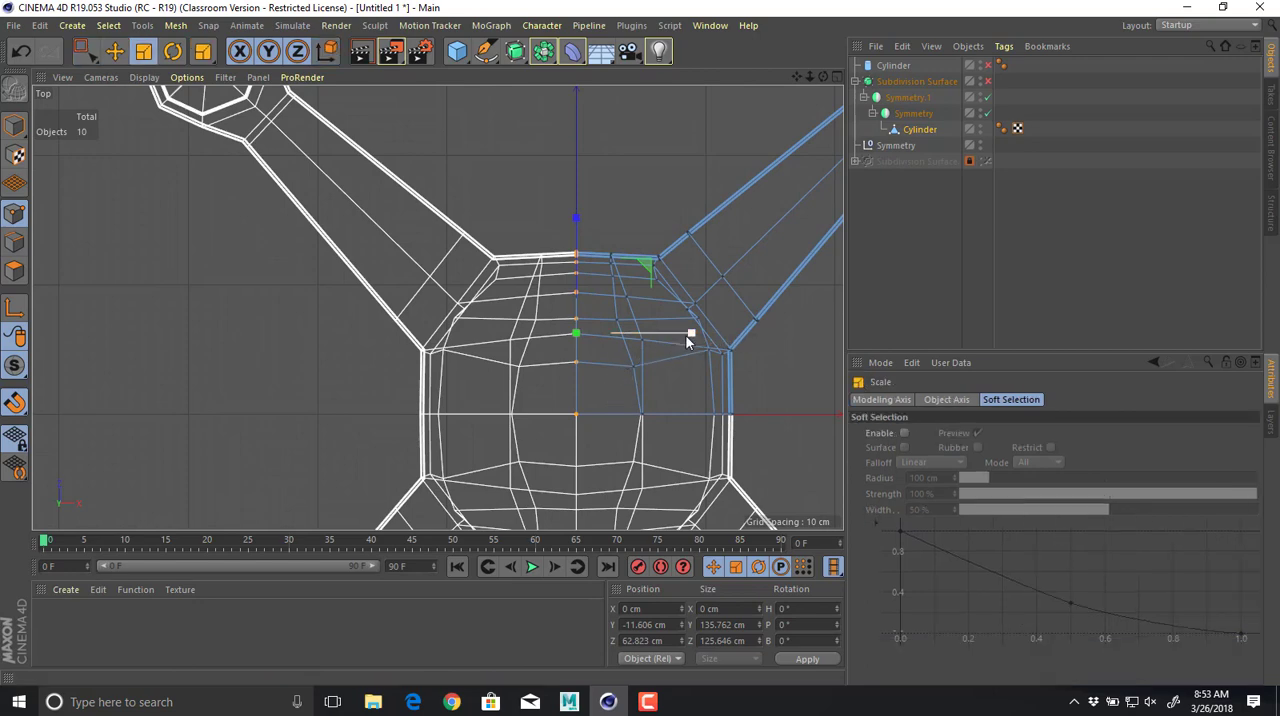
{"action": "left_click_drag", "start_coordinate": [681, 331], "coordinate": [587, 342]}
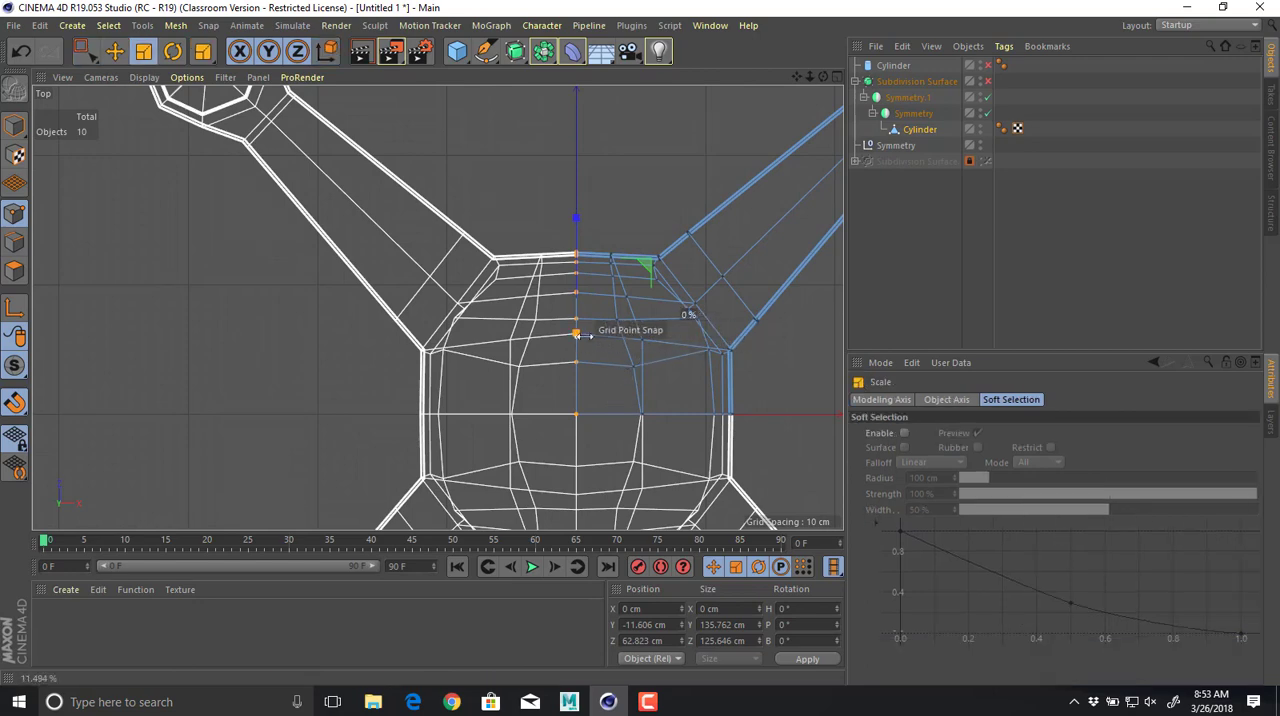
{"action": "key", "text": "e"}
Turn subdivision smoothing back on and view the whole drone body deselected in Model mode.
{"action": "middle_click", "coordinate": [563, 320]}
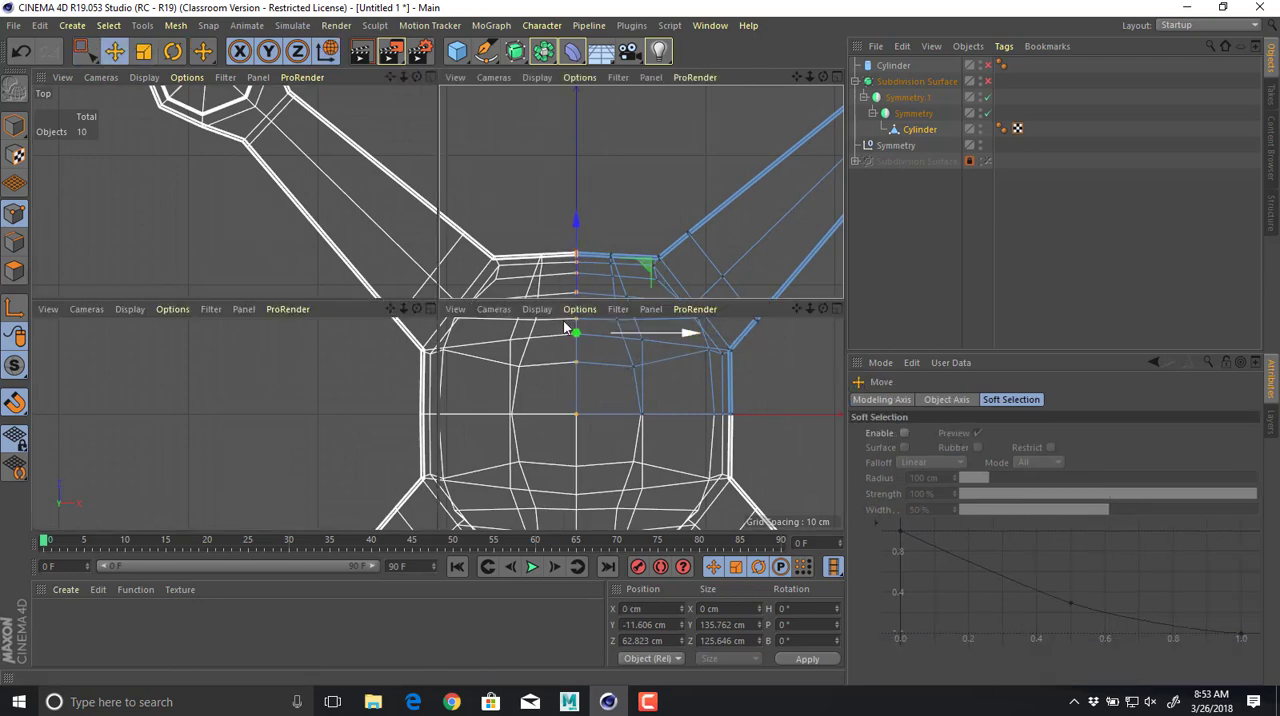
{"action": "middle_click", "coordinate": [328, 254]}
{"action": "key", "text": "q"}
{"action": "left_click_drag", "start_coordinate": [503, 291], "coordinate": [338, 351], "text": "alt"}
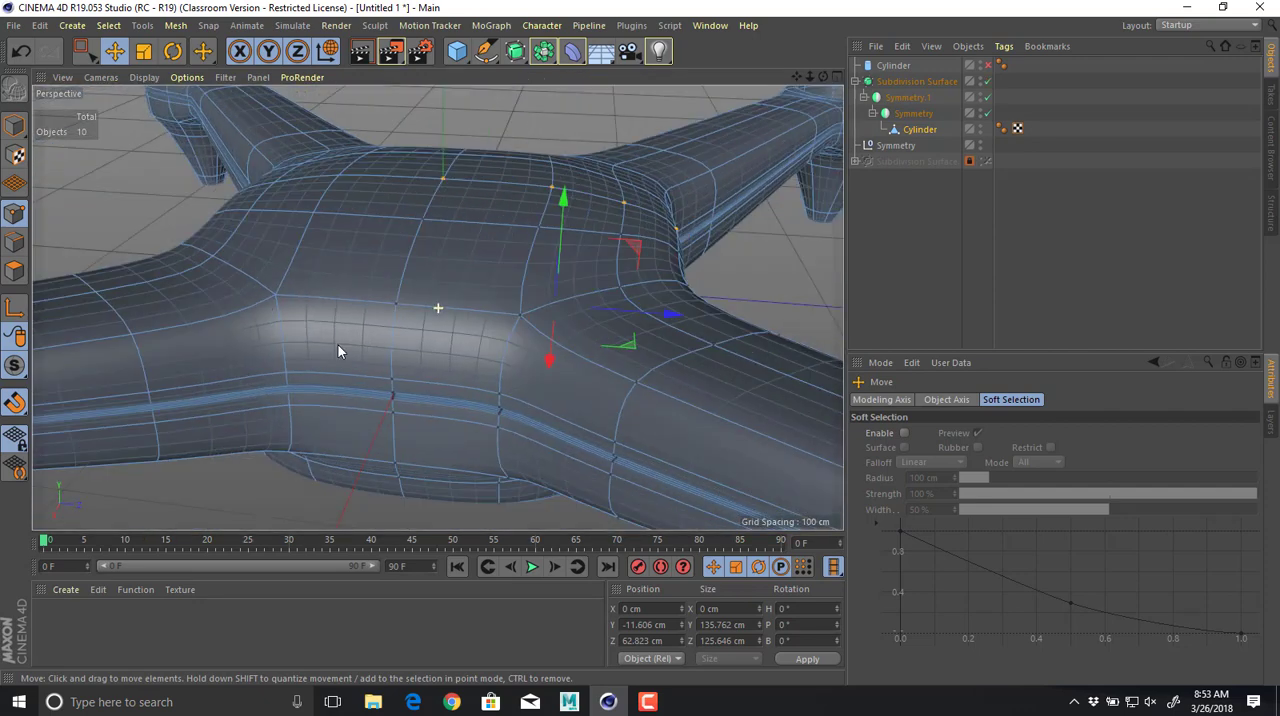
{"action": "left_click", "coordinate": [15, 127]}
{"action": "left_click", "coordinate": [188, 202]}
{"action": "scroll", "coordinate": [413, 269], "scroll_direction": "down", "scroll_amount": 4}
{"action": "left_click_drag", "start_coordinate": [413, 269], "coordinate": [502, 367], "text": "alt"}
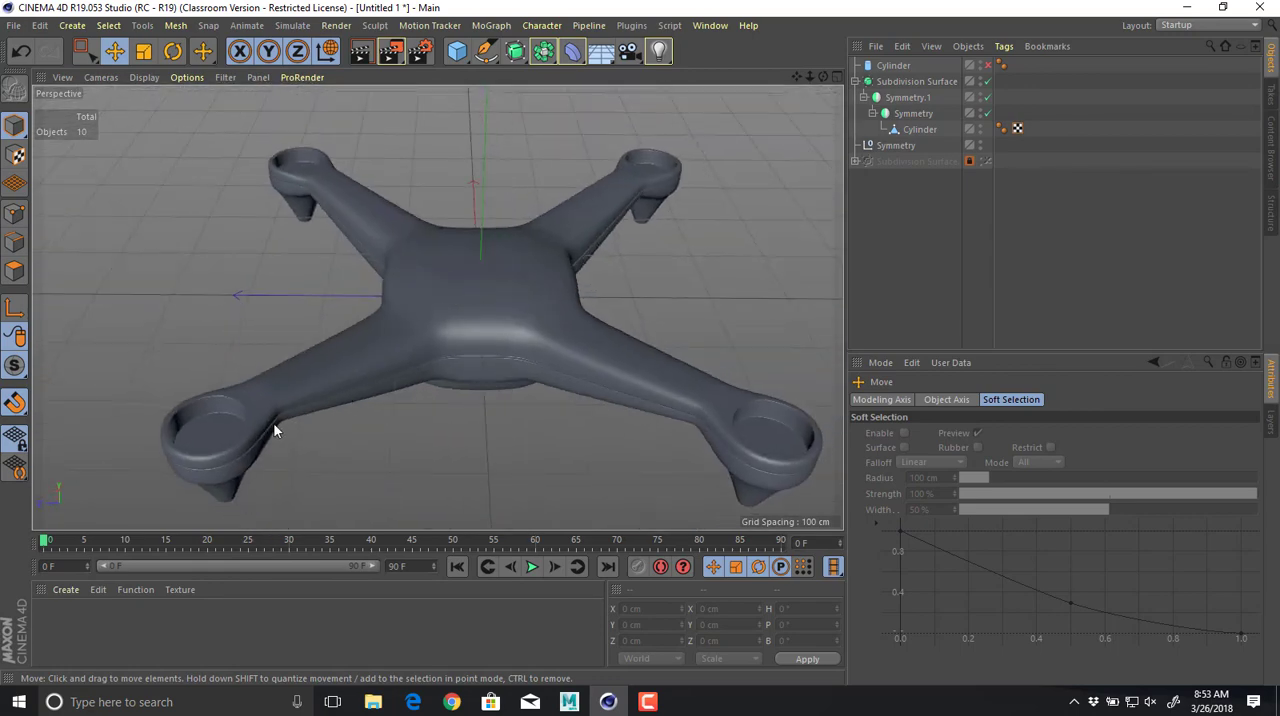
Examine the smoothed drone's seam line, arms and motor mounts from low side angles and from above.
{"action": "left_click_drag", "start_coordinate": [280, 402], "coordinate": [391, 364], "text": "alt"}
{"action": "right_click_drag", "start_coordinate": [385, 366], "coordinate": [440, 366], "text": "alt"}
{"action": "left_click_drag", "start_coordinate": [440, 366], "coordinate": [422, 300], "text": "alt"}
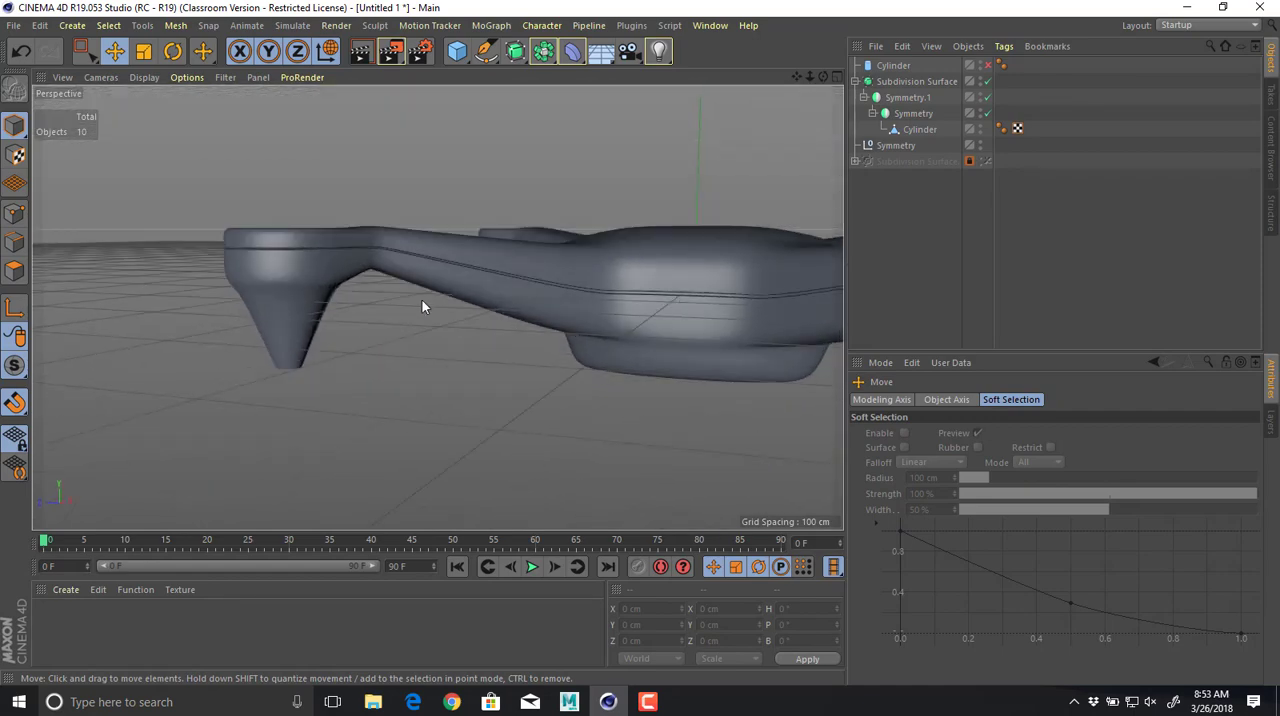
{"action": "right_click_drag", "start_coordinate": [422, 300], "coordinate": [412, 336], "text": "alt"}
{"action": "middle_click_drag", "start_coordinate": [412, 336], "coordinate": [446, 417], "text": "alt"}
{"action": "right_click_drag", "start_coordinate": [446, 417], "coordinate": [320, 385], "text": "alt"}
{"action": "middle_click_drag", "start_coordinate": [560, 405], "coordinate": [377, 376], "text": "alt"}
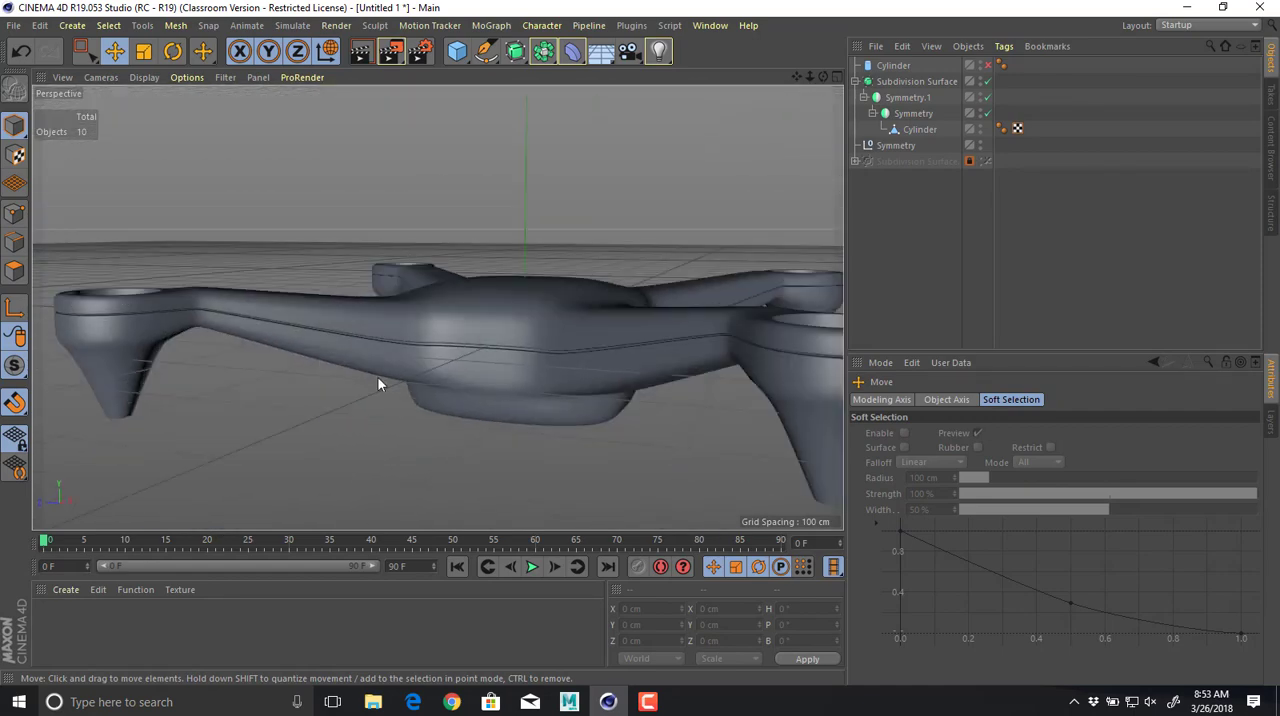
{"action": "left_click_drag", "start_coordinate": [524, 331], "coordinate": [541, 375], "text": "alt"}
{"action": "right_click_drag", "start_coordinate": [541, 375], "coordinate": [470, 372], "text": "alt"}
{"action": "left_click_drag", "start_coordinate": [553, 345], "coordinate": [686, 371], "text": "alt"}
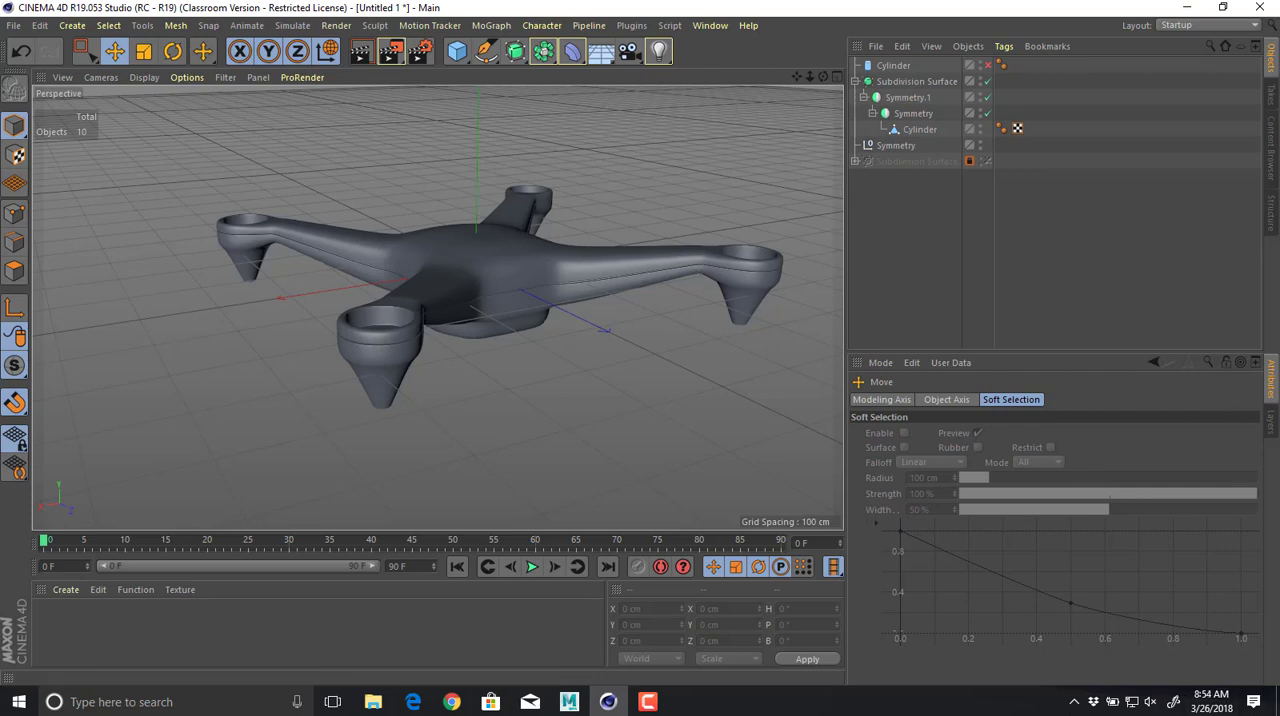
Inspect the drone from above and below, and compare it with the orange reference drone photo in Chrome.
{"action": "left_click", "coordinate": [655, 707]}
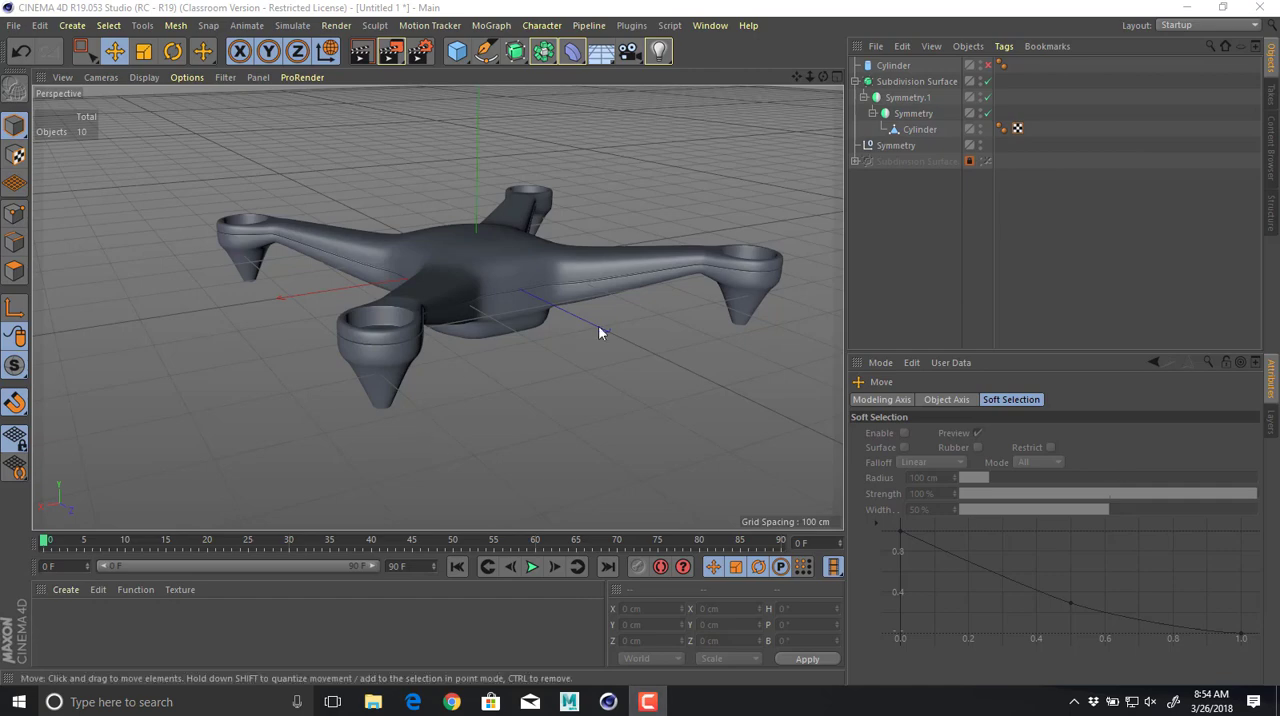
{"action": "left_click_drag", "start_coordinate": [559, 311], "coordinate": [503, 291], "text": "alt"}
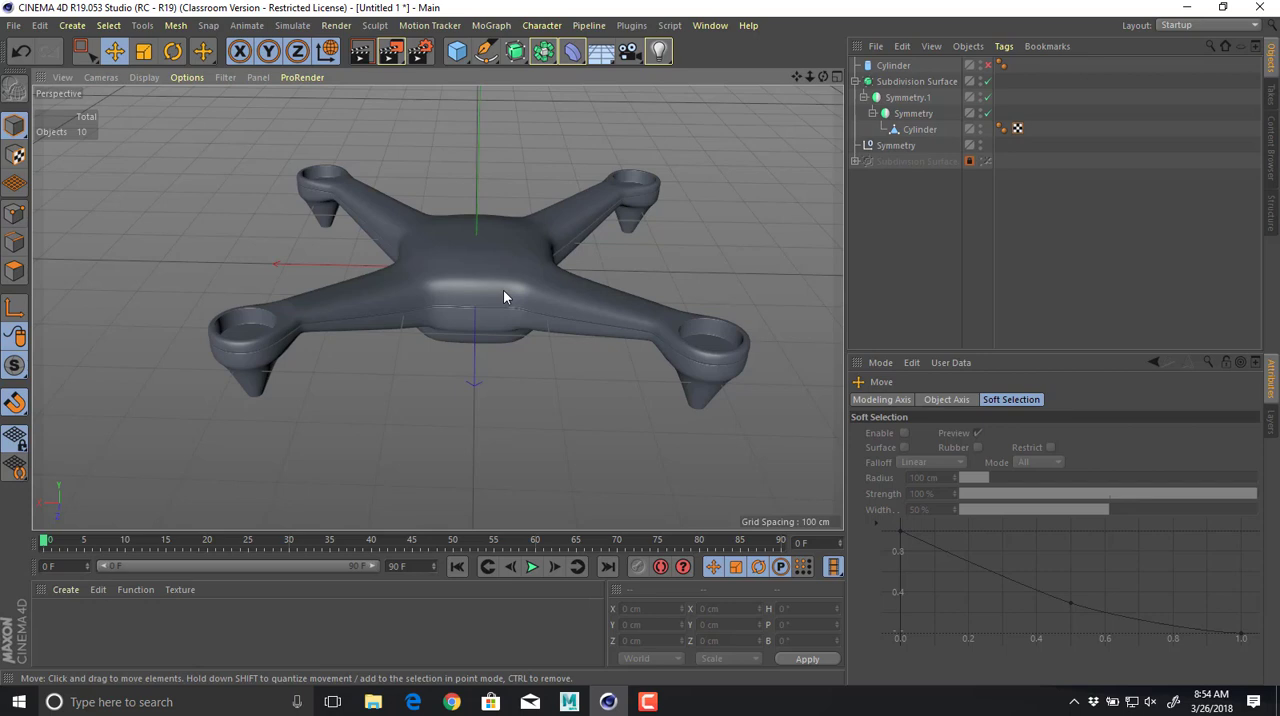
{"action": "left_click_drag", "start_coordinate": [657, 317], "coordinate": [654, 199], "text": "alt"}
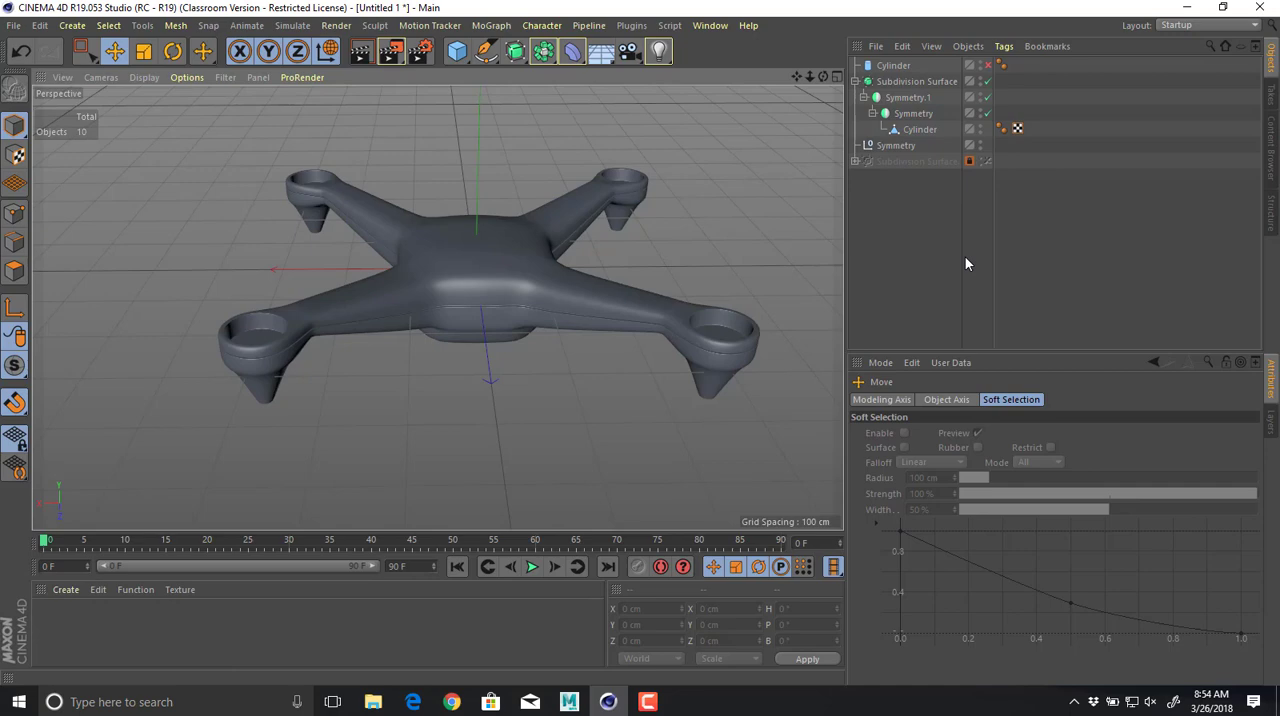
{"action": "mouse_move", "coordinate": [629, 245]}
{"action": "left_mouse_down", "text": "alt"}
{"action": "mouse_move", "coordinate": [597, 370]}
{"action": "mouse_move", "coordinate": [552, 247]}
{"action": "mouse_move", "coordinate": [690, 265]}
{"action": "mouse_move", "coordinate": [611, 189]}
{"action": "mouse_move", "coordinate": [617, 124]}
{"action": "mouse_move", "coordinate": [577, 139]}
{"action": "mouse_move", "coordinate": [617, 226]}
{"action": "left_mouse_up", "text": "alt"}
{"action": "right_click_drag", "start_coordinate": [617, 226], "coordinate": [482, 226], "text": "alt"}
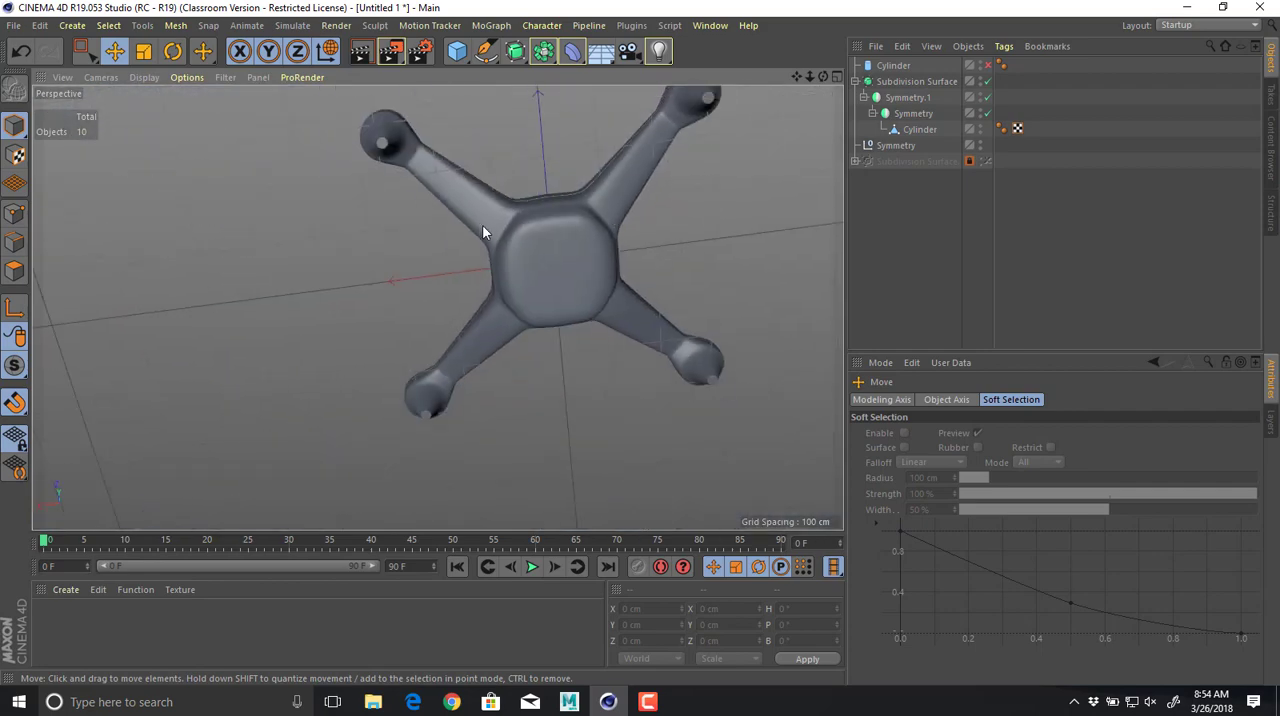
{"action": "left_click_drag", "start_coordinate": [482, 226], "coordinate": [551, 362], "text": "alt"}
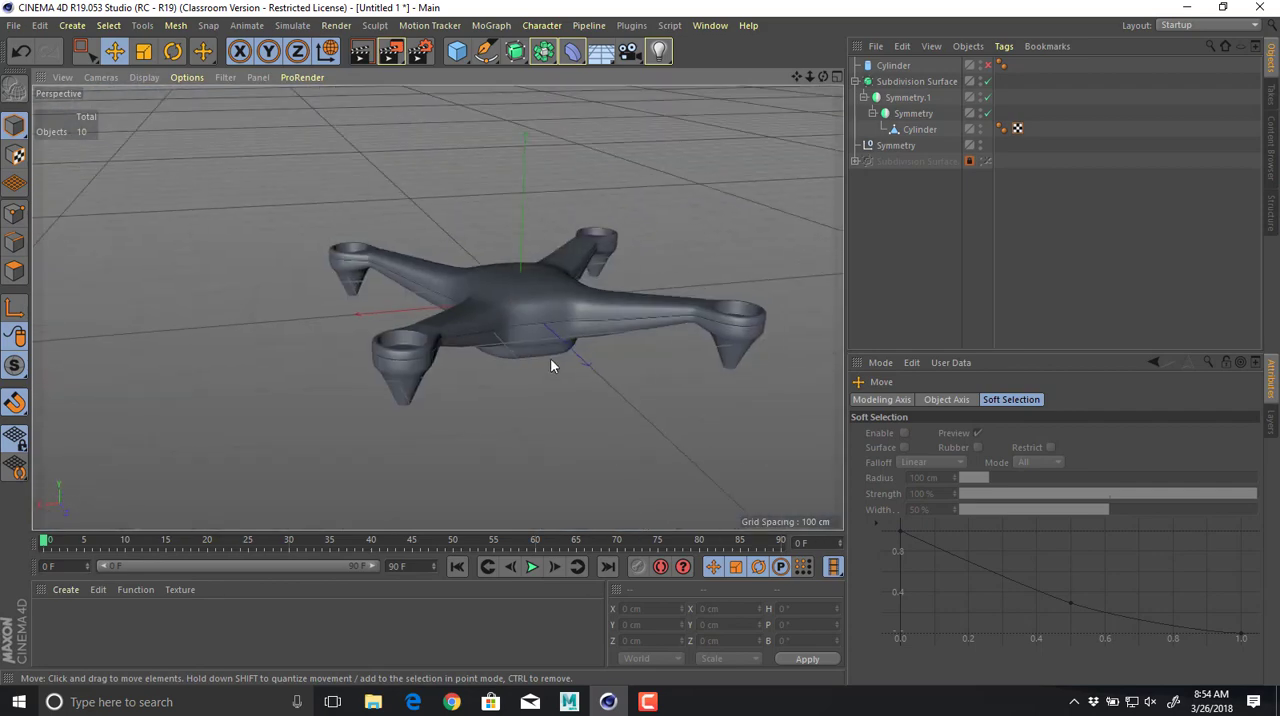
{"action": "key", "text": "alt+Tab"}
{"action": "key", "text": "Tab"}
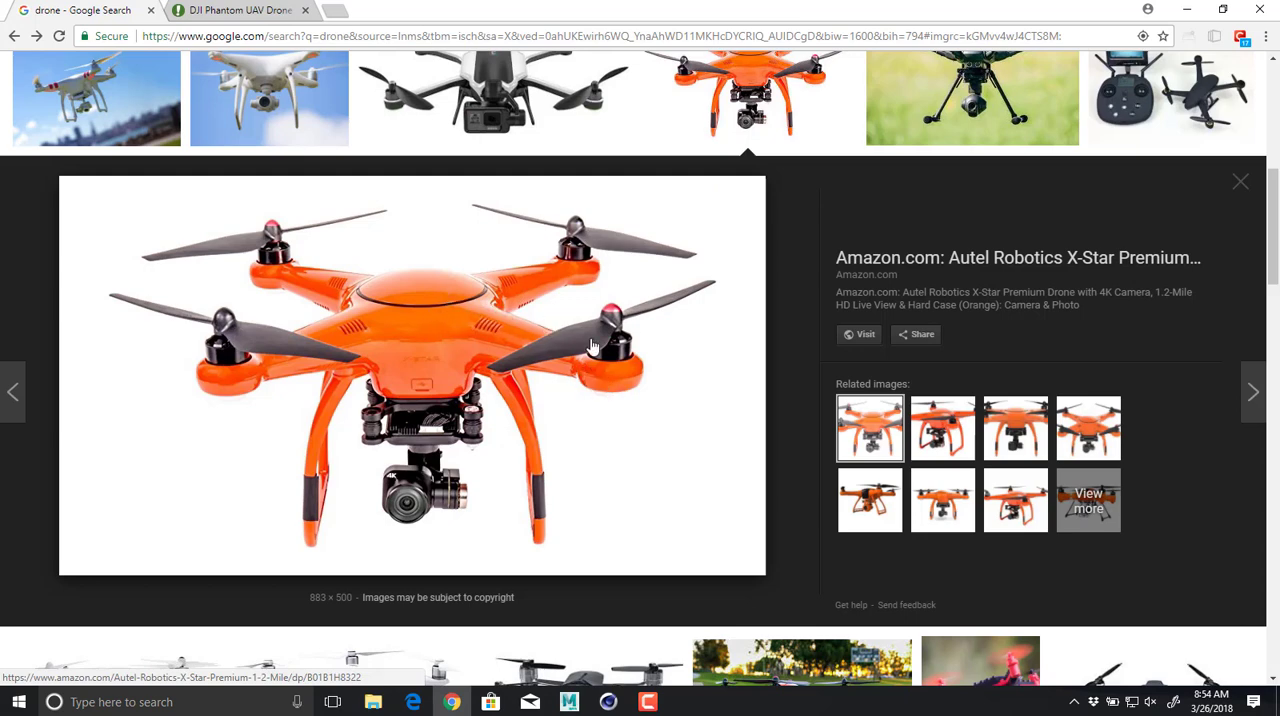
{"action": "key", "text": "alt+Tab"}
{"action": "left_click_drag", "start_coordinate": [505, 307], "coordinate": [437, 405], "text": "alt"}
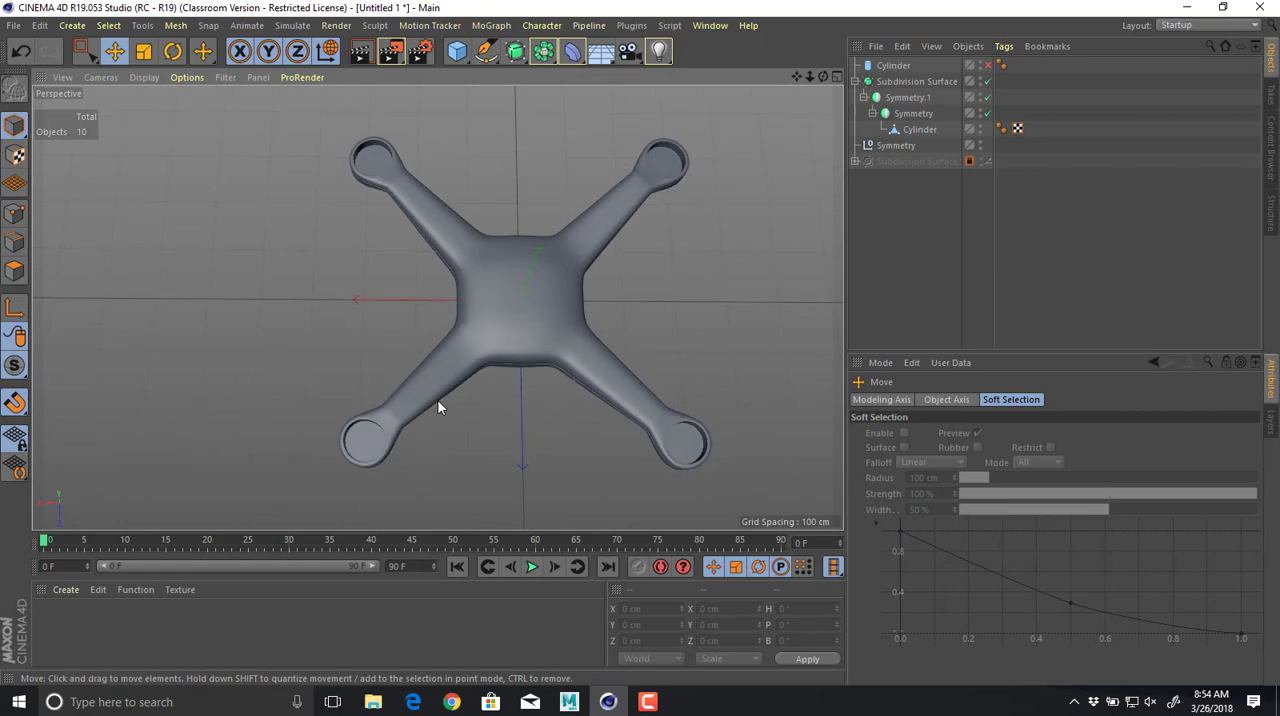
With smoothing off, select the quarter mesh's arm-side edge loop beside the motor ring and scale it down to about 27.6 × 24.5 × 29.5 cm.
{"action": "left_click", "coordinate": [918, 129]}
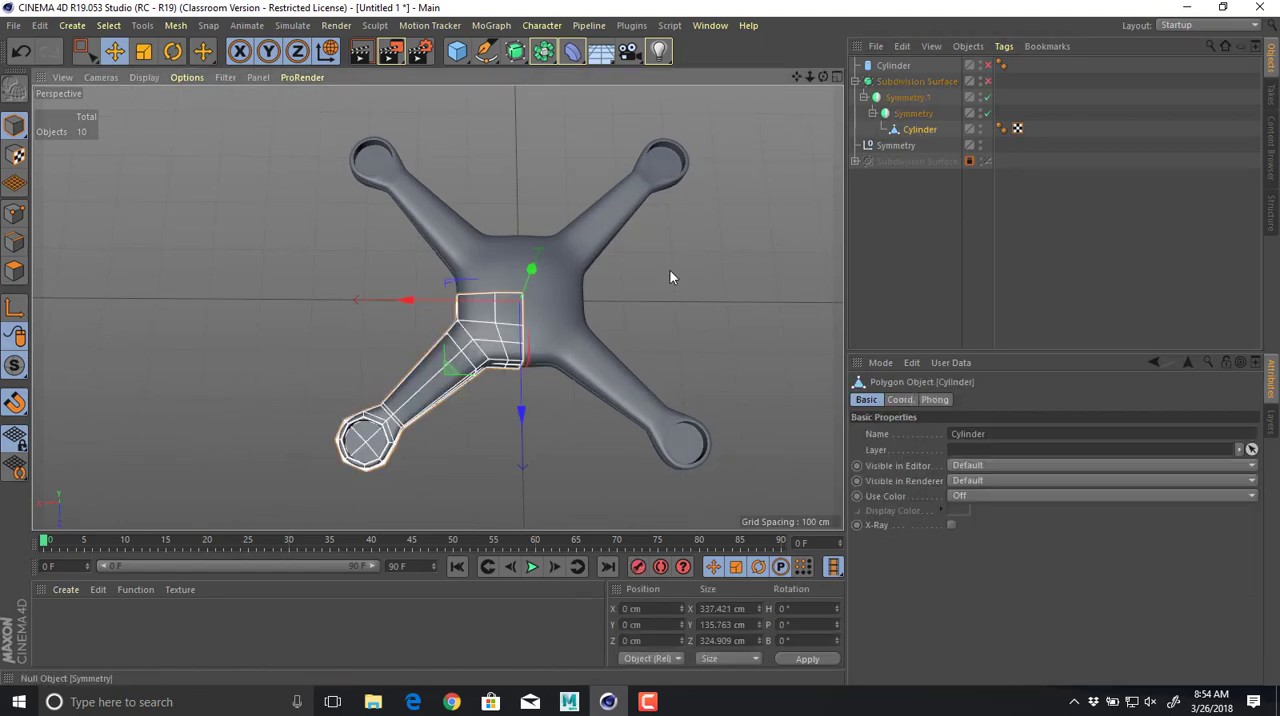
{"action": "key", "text": "q"}
{"action": "left_click_drag", "start_coordinate": [403, 422], "coordinate": [425, 355], "text": "alt"}
{"action": "right_click_drag", "start_coordinate": [349, 343], "coordinate": [579, 366], "text": "alt"}
{"action": "left_click_drag", "start_coordinate": [579, 366], "coordinate": [428, 382], "text": "alt"}
{"action": "key", "text": "r"}
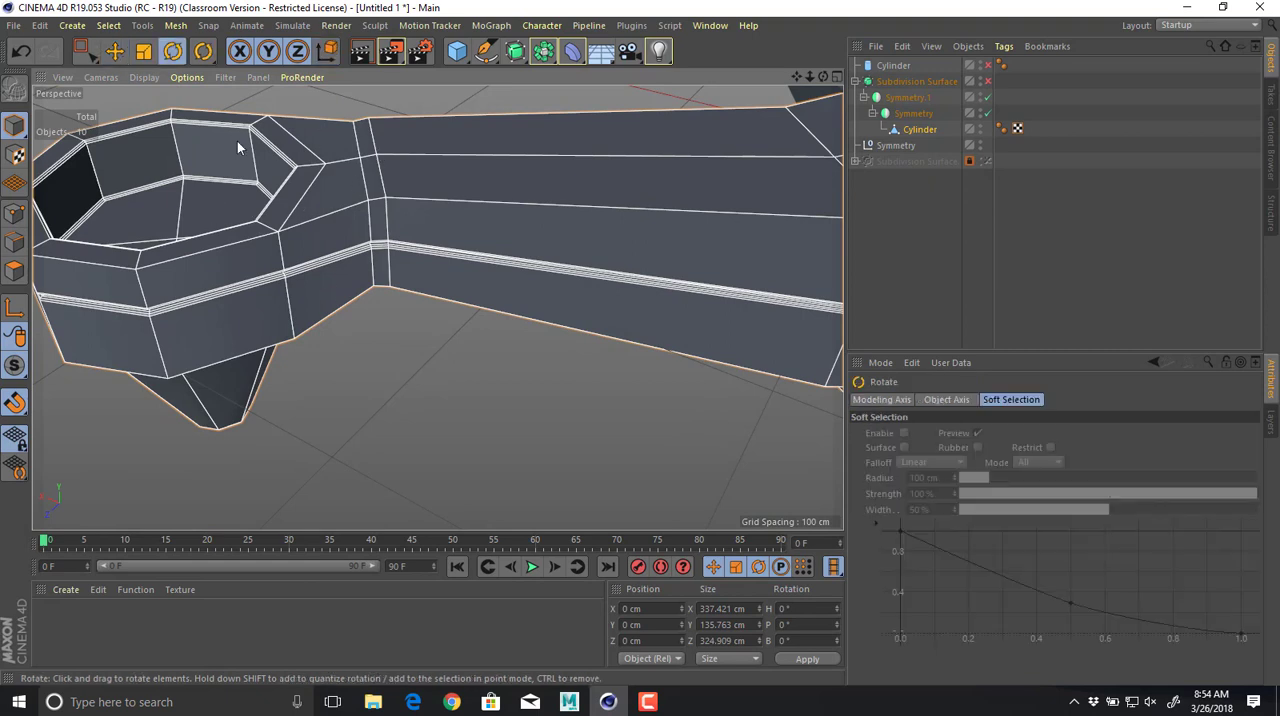
{"action": "left_click", "coordinate": [15, 240]}
{"action": "left_click", "coordinate": [383, 184]}
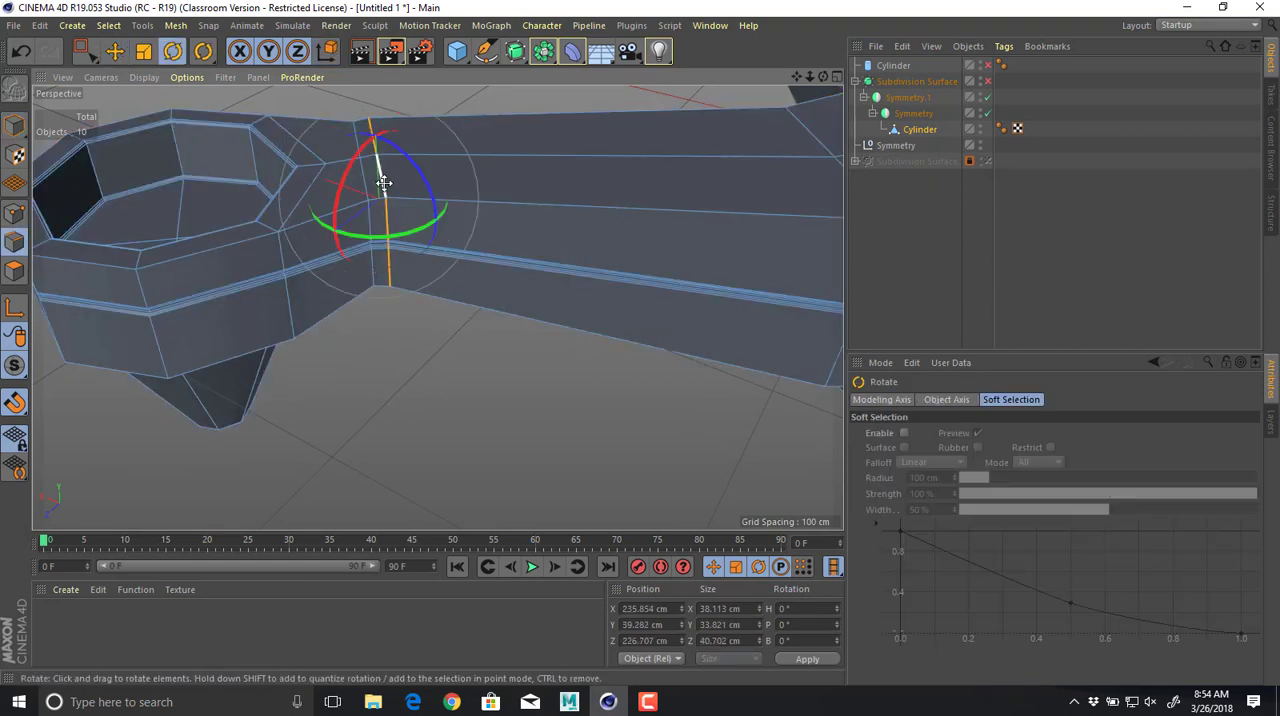
{"action": "key", "text": "t"}
{"action": "left_click_drag", "start_coordinate": [463, 190], "coordinate": [242, 185]}
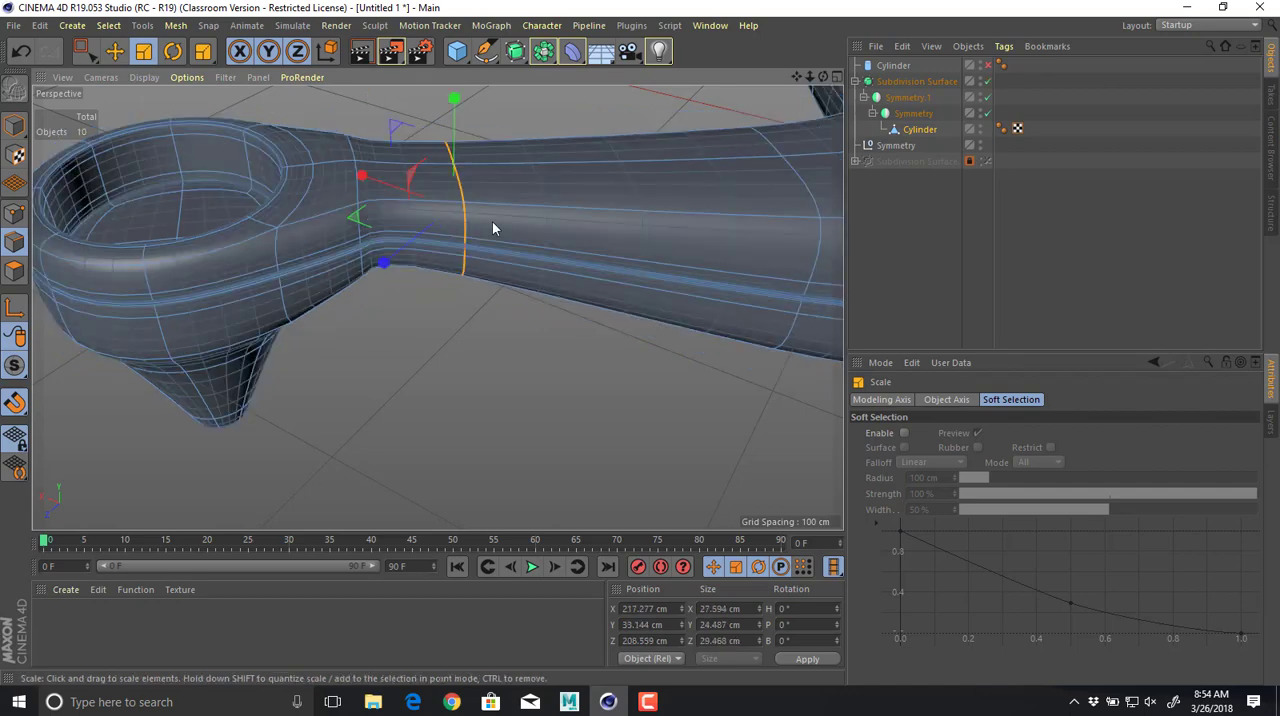
{"action": "left_click_drag", "start_coordinate": [601, 241], "coordinate": [570, 302], "text": "alt"}
Scale the neighbouring edge loop nearer the motor ring down to about 31.4 × 27.1 × 33.3 cm and restore smoothing.
{"action": "key", "text": "q"}
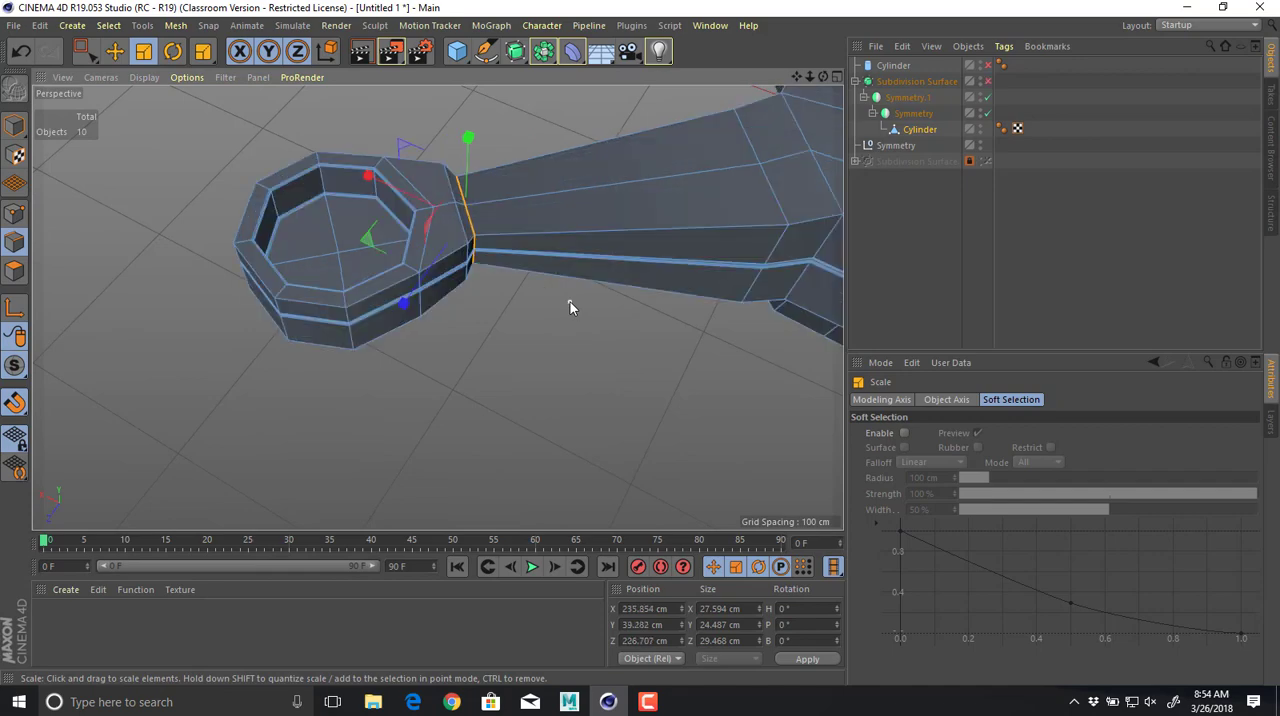
{"action": "left_click_drag", "start_coordinate": [501, 269], "coordinate": [447, 246], "text": "alt"}
{"action": "double_click", "coordinate": [446, 233]}
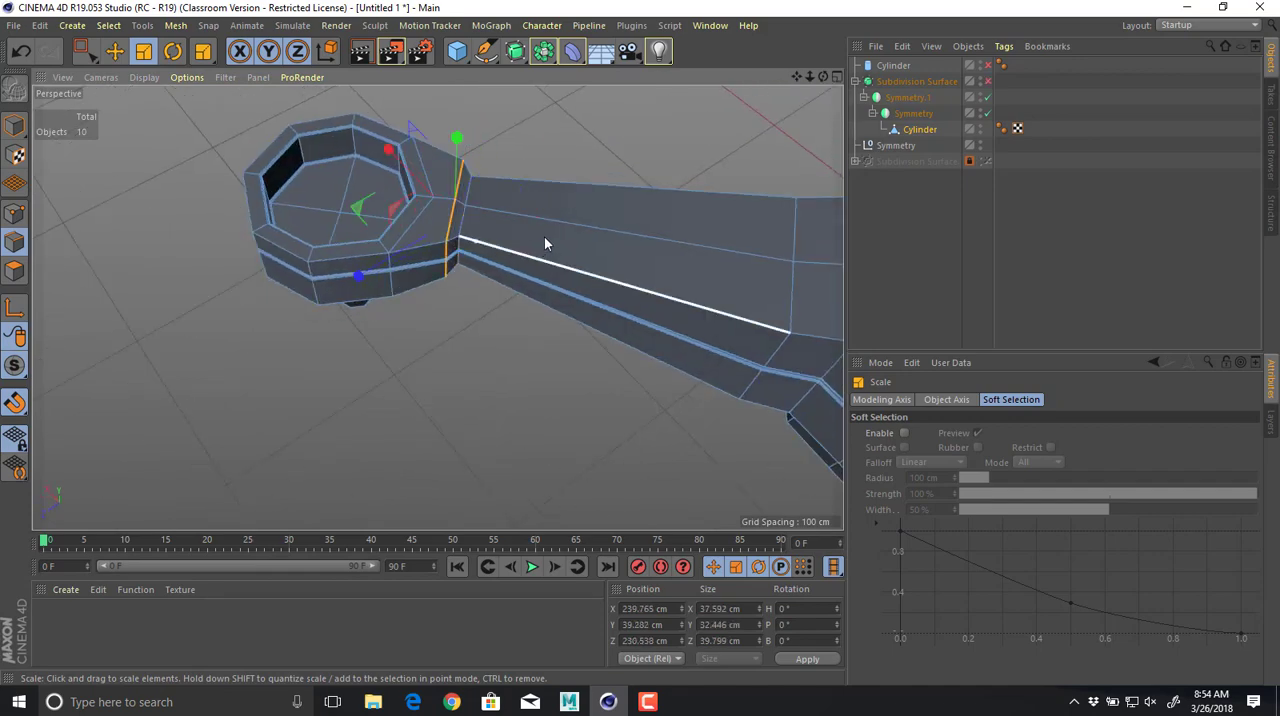
{"action": "left_click_drag", "start_coordinate": [544, 238], "coordinate": [419, 240]}
{"action": "key", "text": "q"}
Return to Model mode, deselect the mesh and view the narrowed arms on the whole drone.
{"action": "left_click_drag", "start_coordinate": [503, 269], "coordinate": [139, 212], "text": "alt"}
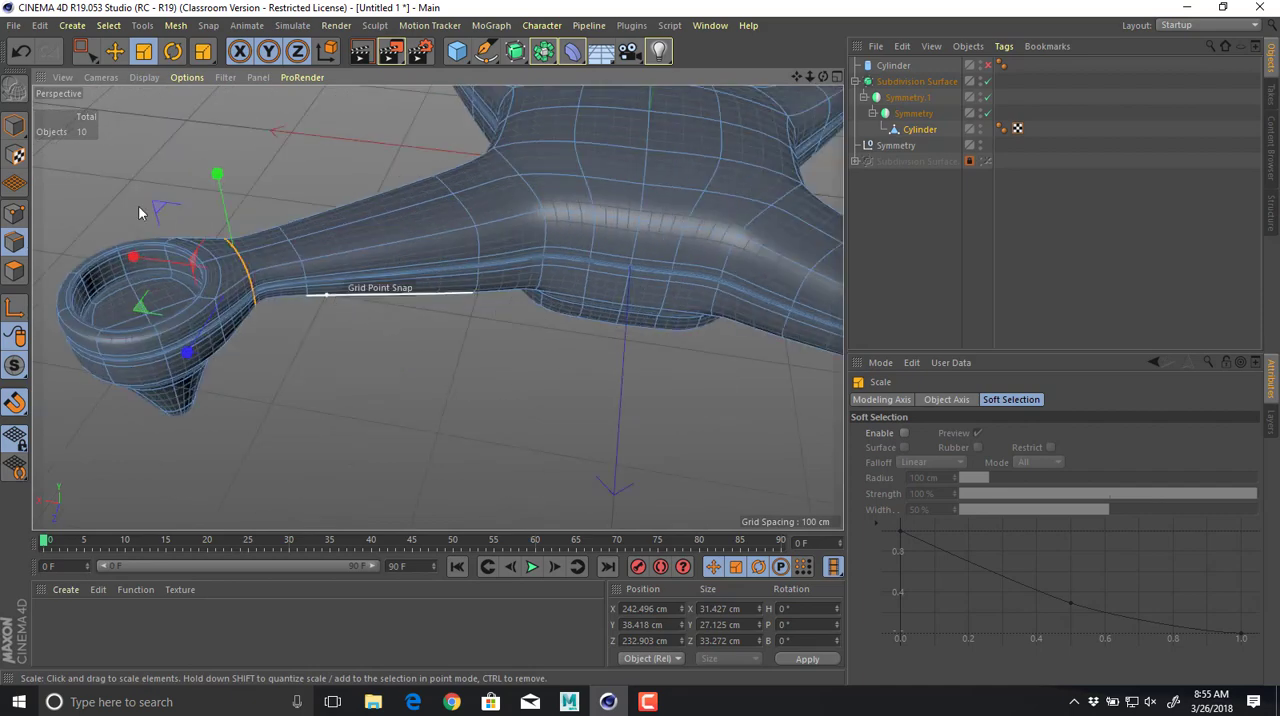
{"action": "left_click", "coordinate": [15, 125]}
{"action": "left_click", "coordinate": [300, 168]}
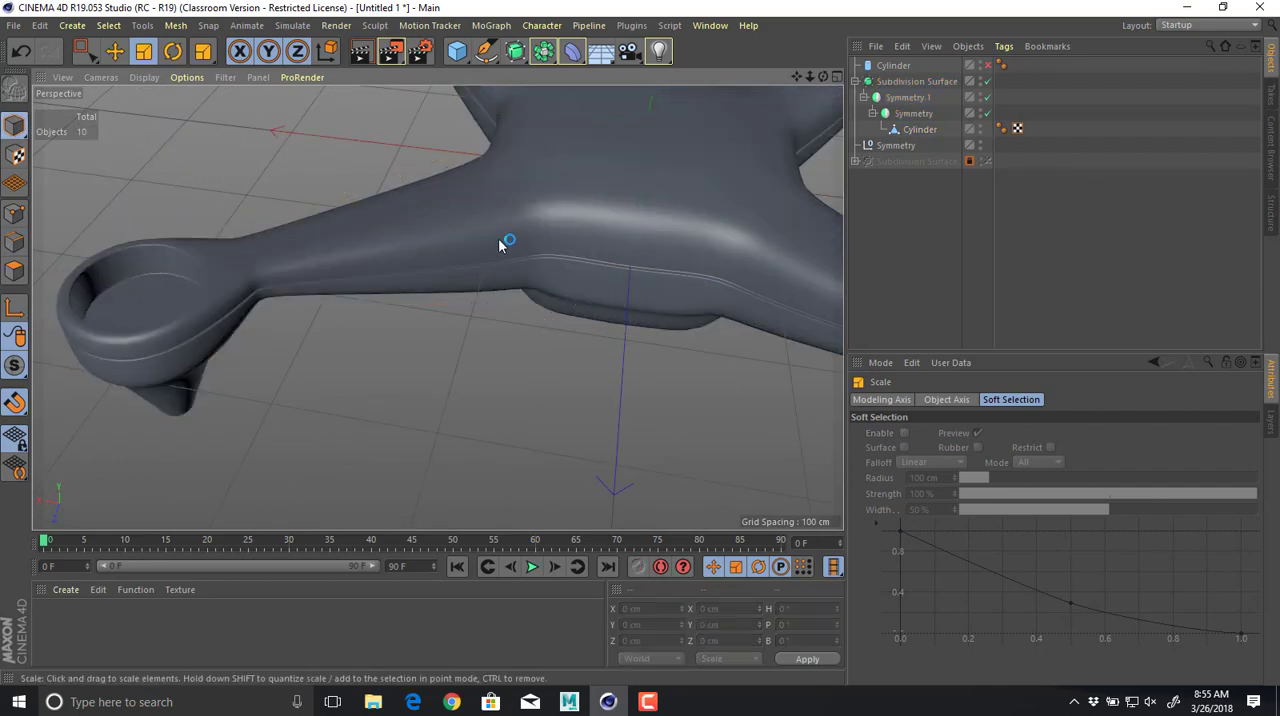
{"action": "right_click_drag", "start_coordinate": [498, 240], "coordinate": [474, 262], "text": "alt"}
{"action": "left_click_drag", "start_coordinate": [474, 262], "coordinate": [517, 324], "text": "alt"}
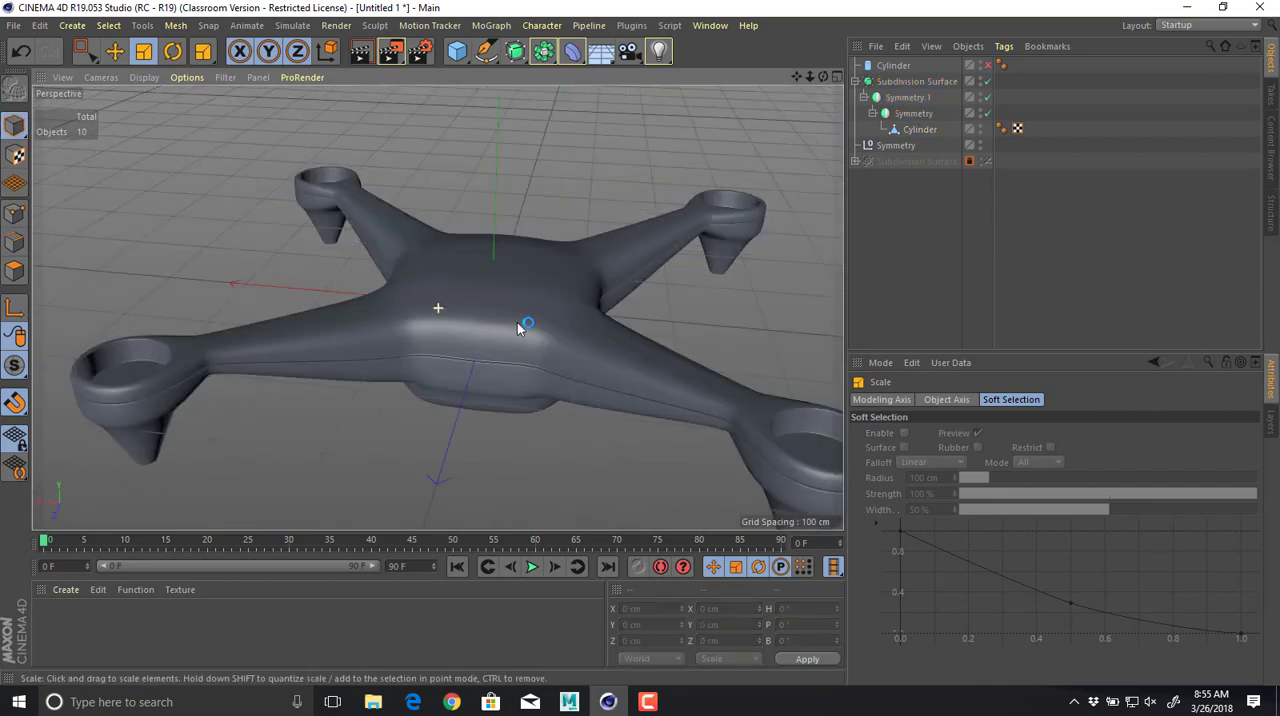
{"action": "right_click_drag", "start_coordinate": [517, 324], "coordinate": [490, 308], "text": "alt"}
Save the scene in the drone project's scenes folder, named with the author's surname followed by _Drone_01.
{"action": "key", "text": "ctrl+s"}
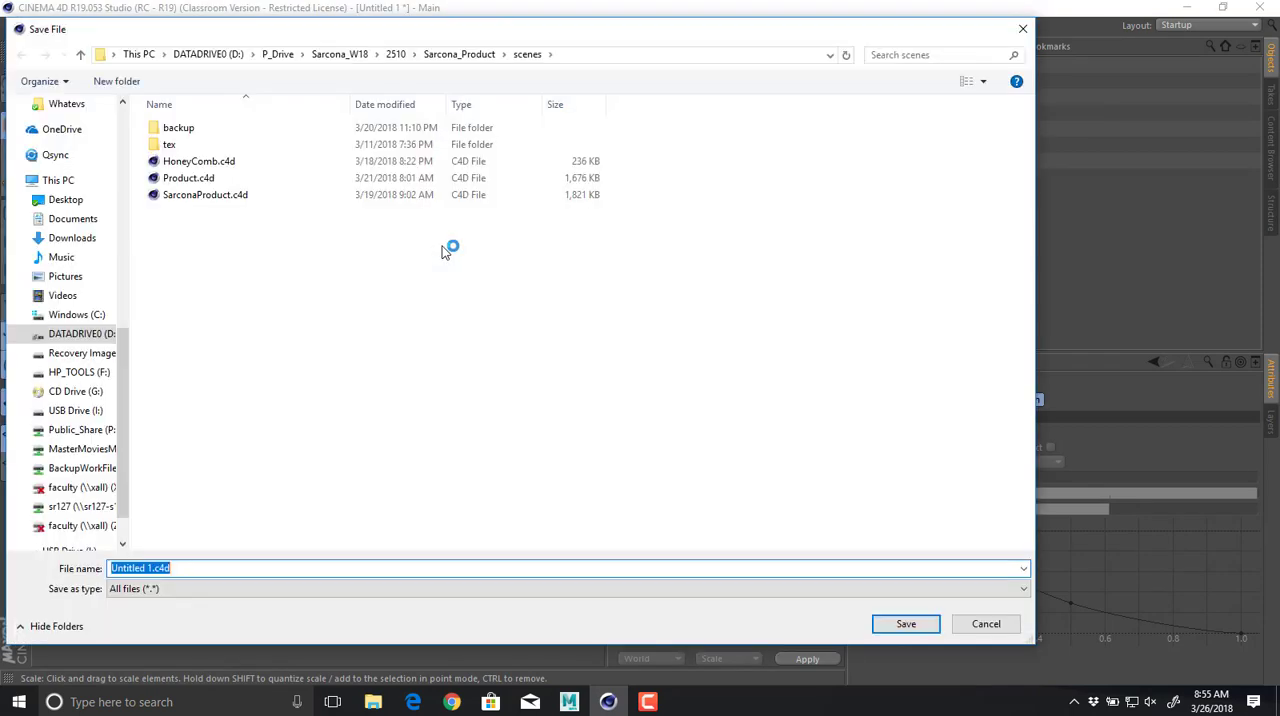
{"action": "left_click", "coordinate": [442, 54]}
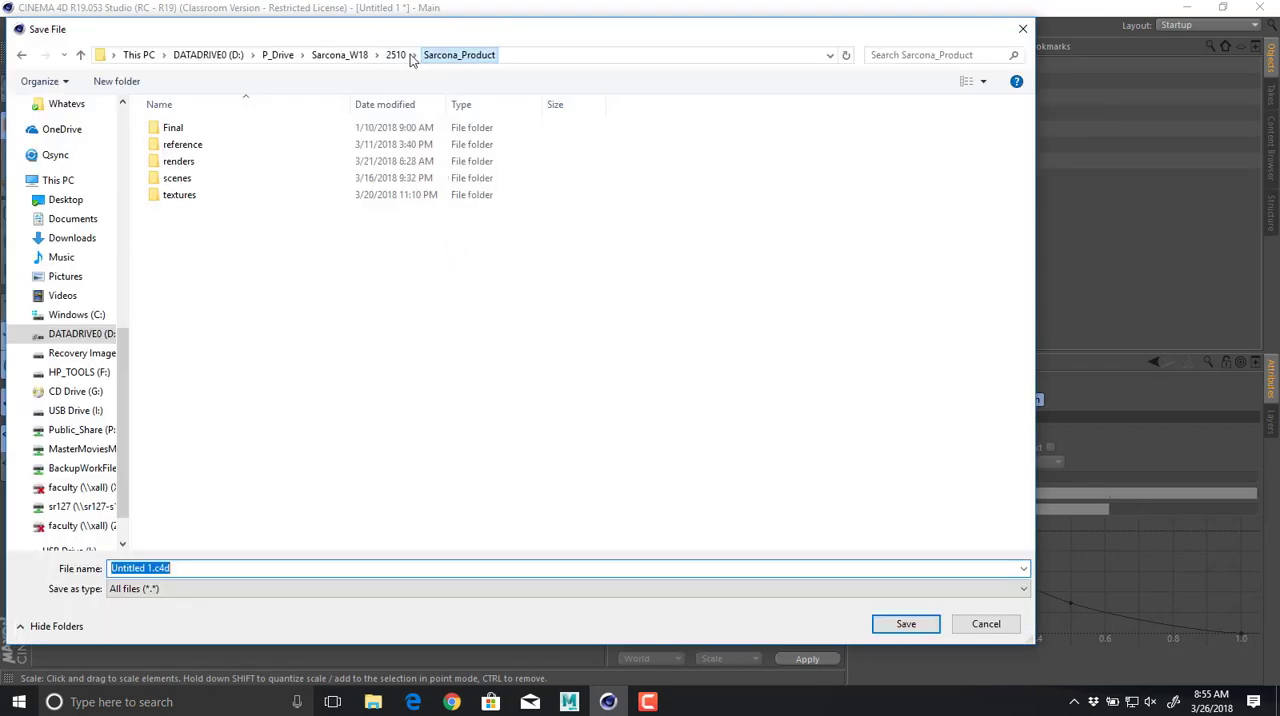
{"action": "left_click", "coordinate": [398, 54]}
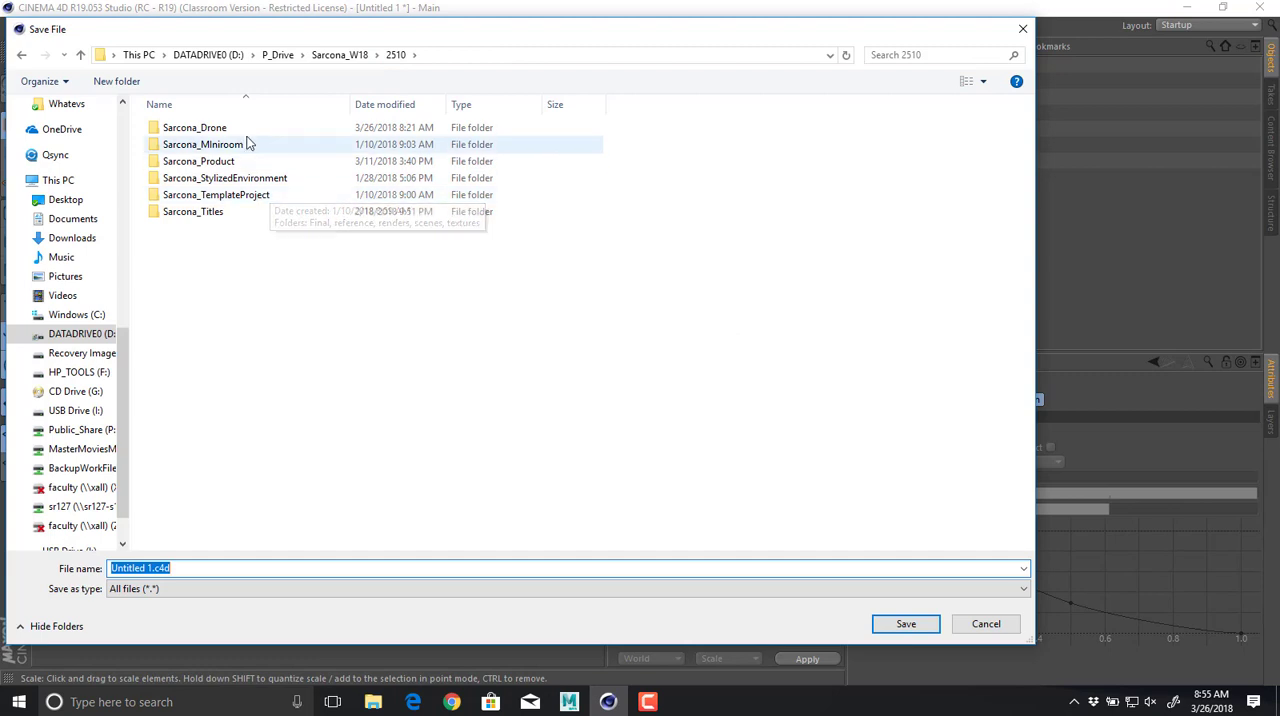
{"action": "double_click", "coordinate": [248, 143]}
{"action": "key", "text": "alt+Left"}
{"action": "double_click", "coordinate": [247, 128]}
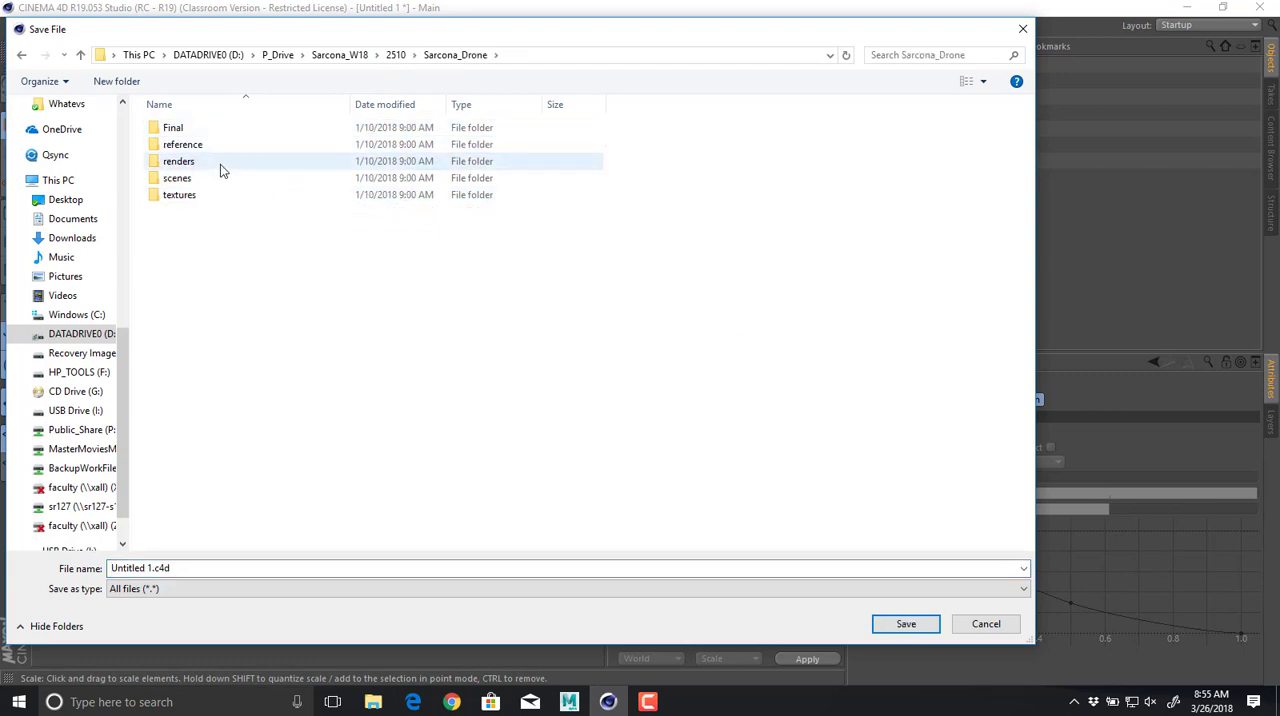
{"action": "left_click", "coordinate": [221, 175]}
{"action": "double_click", "coordinate": [221, 177]}
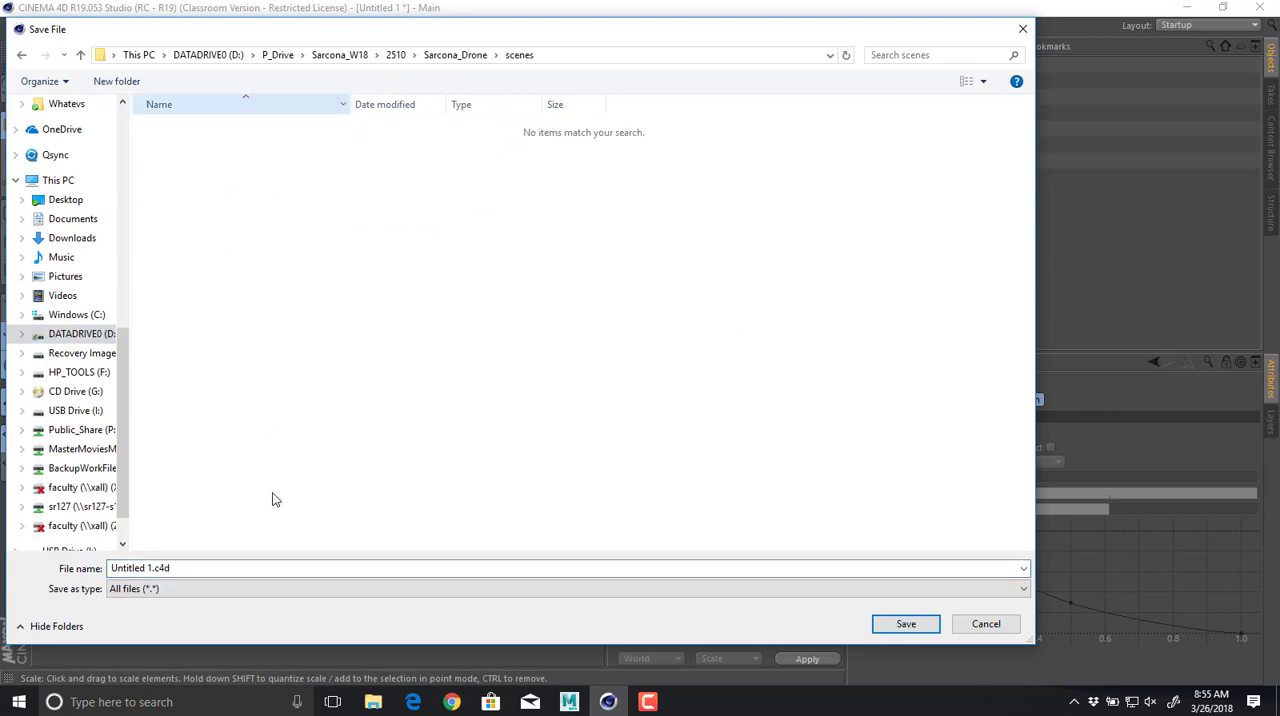
{"action": "left_click", "coordinate": [265, 567]}
{"action": "type", "text": "Sarcona_Drone_01"}
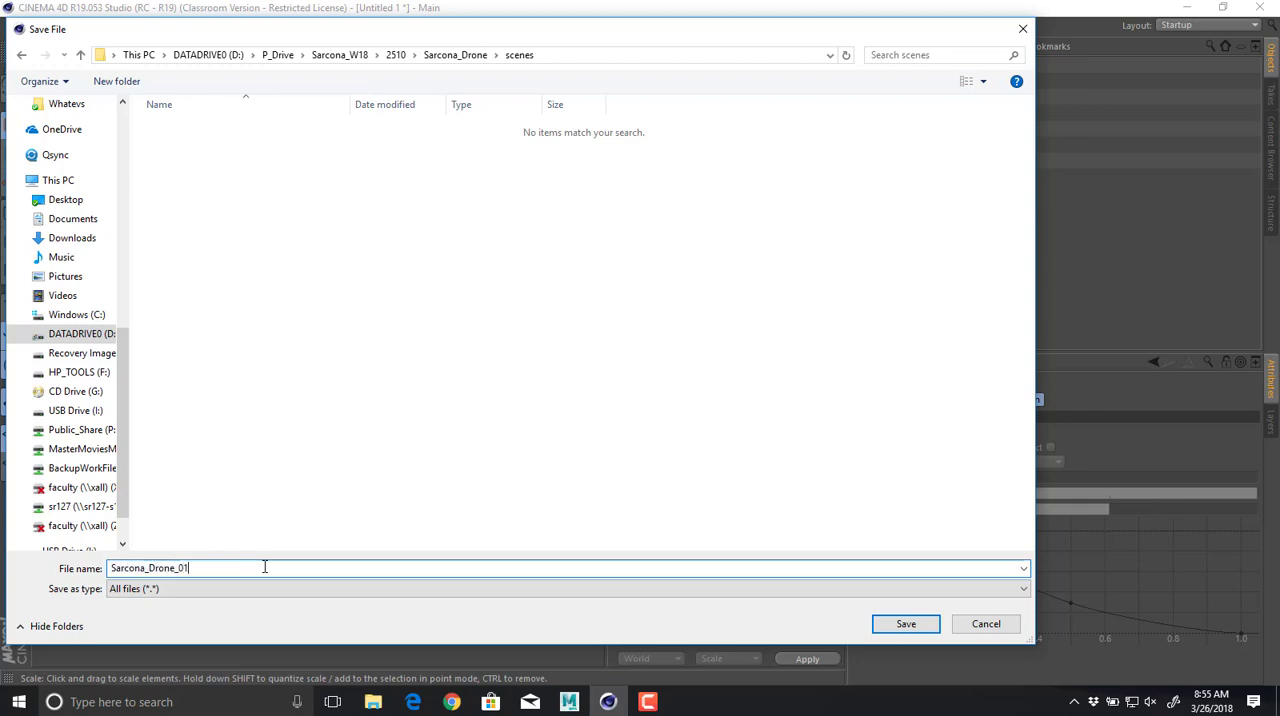
{"action": "key", "text": "Return"}
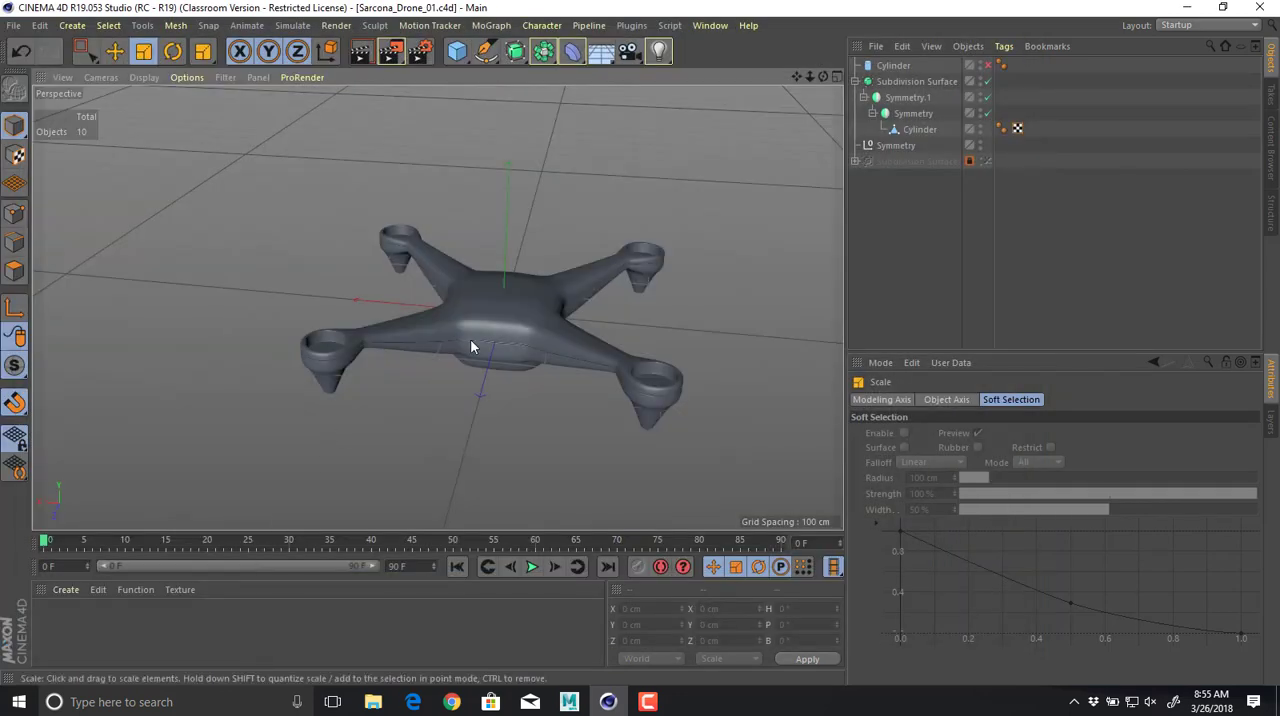
View the saved model from another angle and switch to Chrome to review the orange reference drone again.
{"action": "left_click_drag", "start_coordinate": [470, 339], "coordinate": [451, 257], "text": "alt"}
{"action": "key", "text": "alt+Tab"}
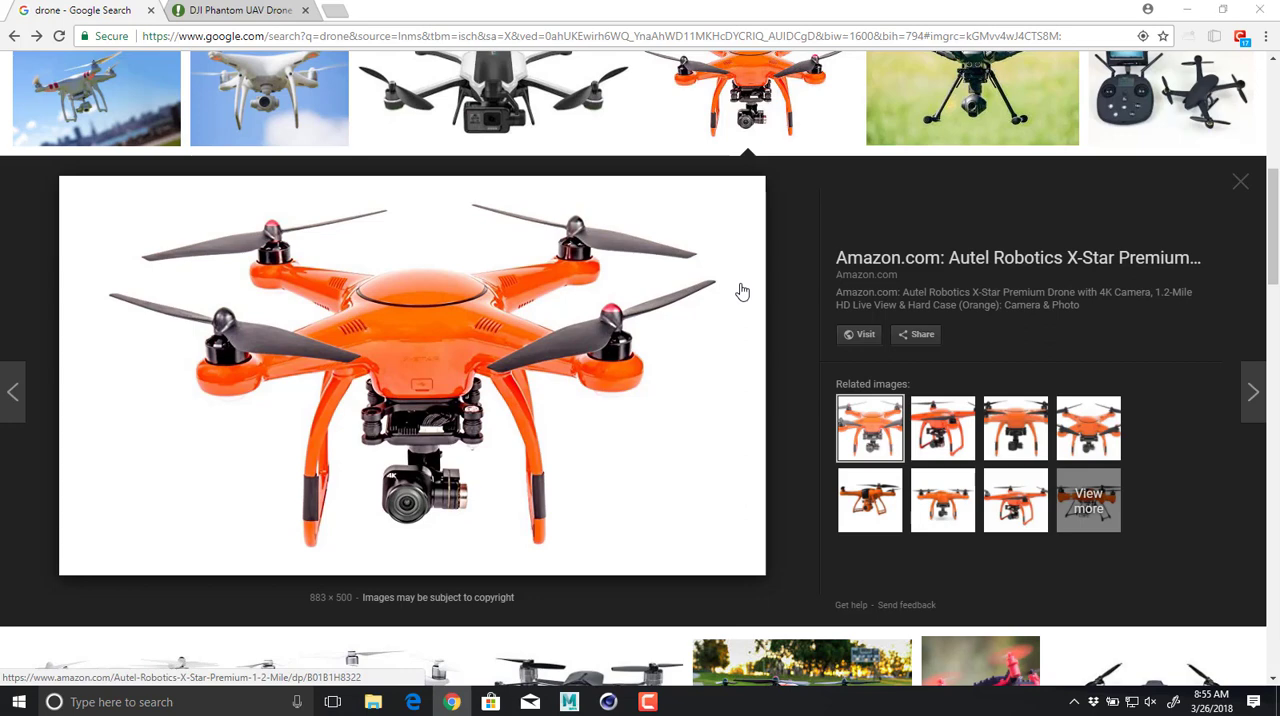
{"action": "key", "text": "alt+Tab"}
{"action": "key", "text": "alt+Tab"}
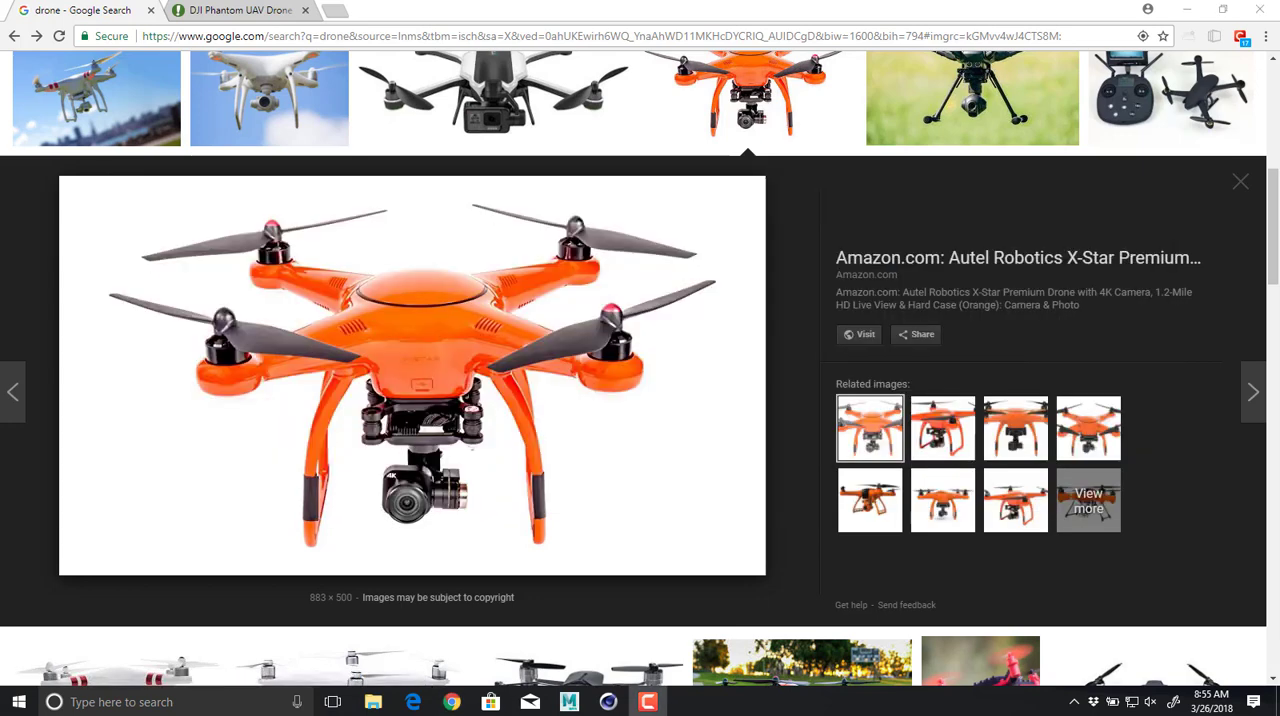